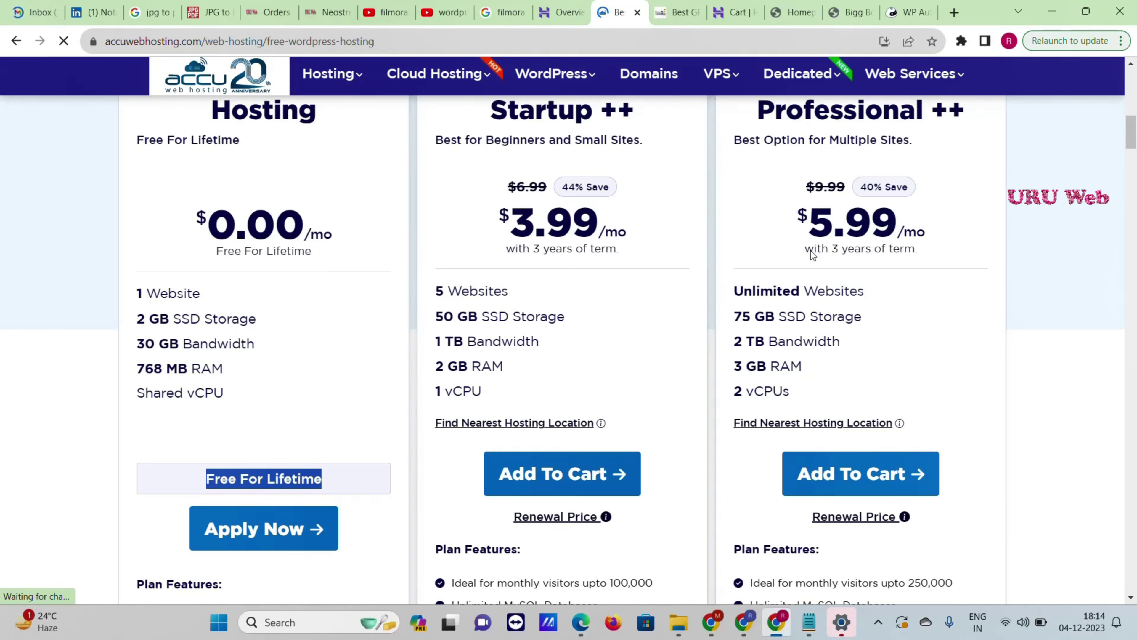
# - Scroll past the free WordPress hosting plan comparison to the Free Domain Registration page
pyautogui.scroll(-1, 811, 249)
pyautogui.scroll(-6, 1093, 260)
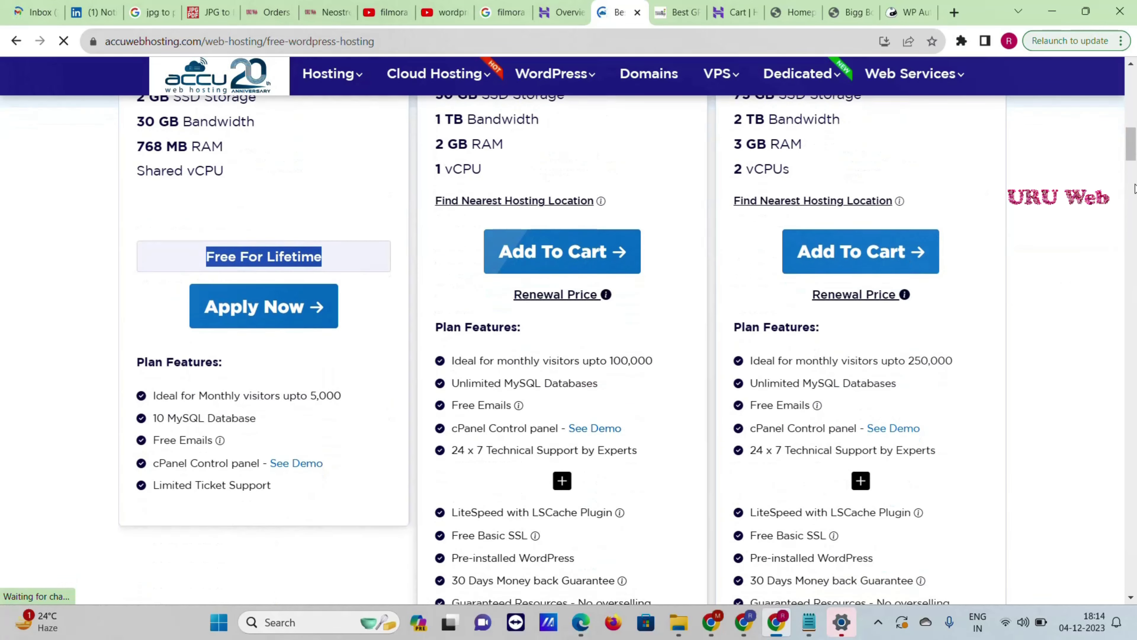
pyautogui.moveTo(1135, 474); pyautogui.dragTo(1135, 562)
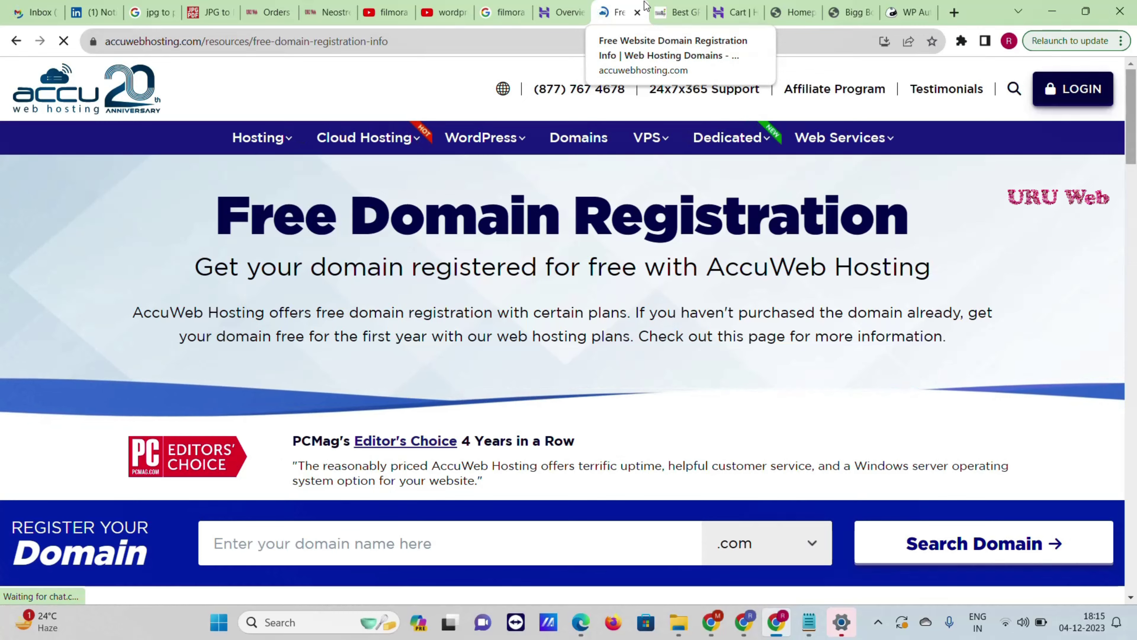
# - Return to the hPanel overview and start installing another WordPress site on uruweb.reoranjantech.com
pyautogui.click(737, 12)
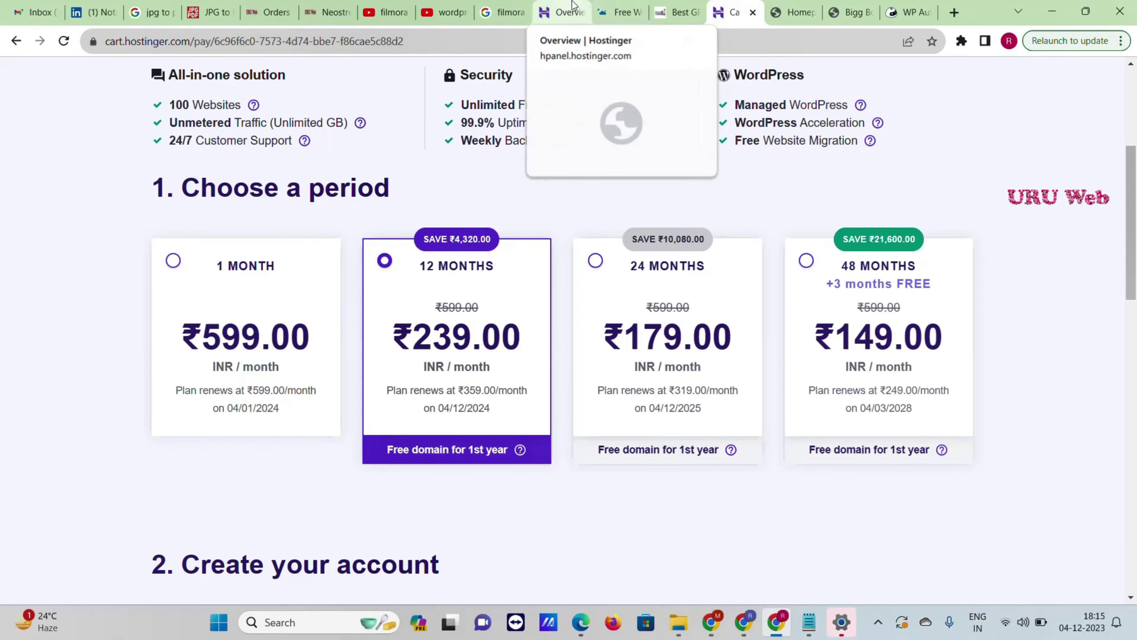
pyautogui.click(565, 12)
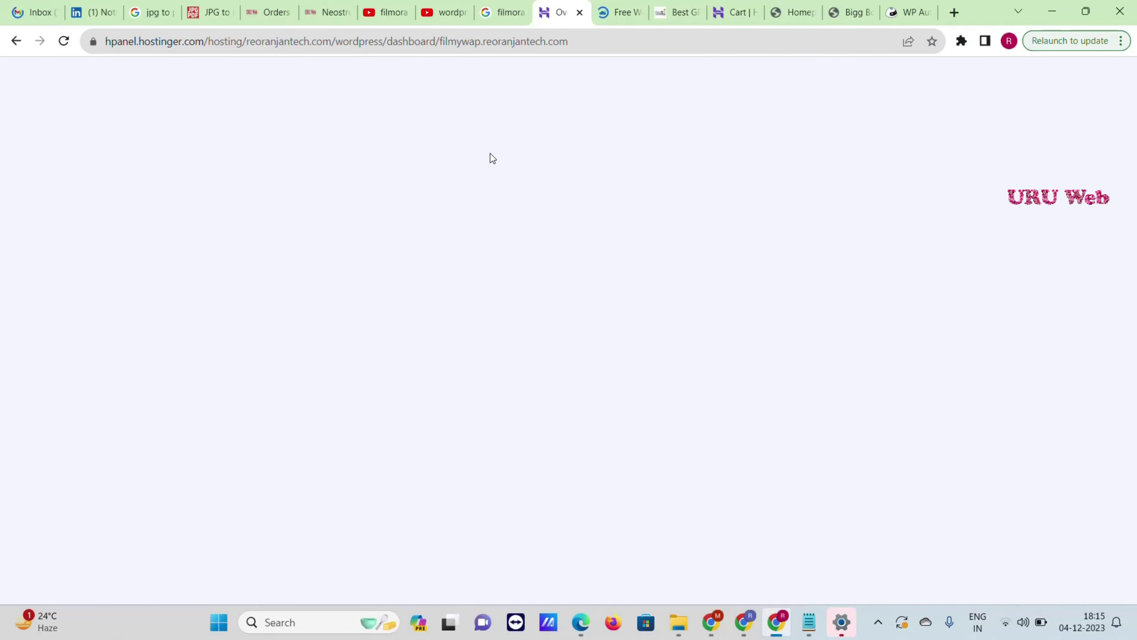
pyautogui.scroll(-3, 626, 231)
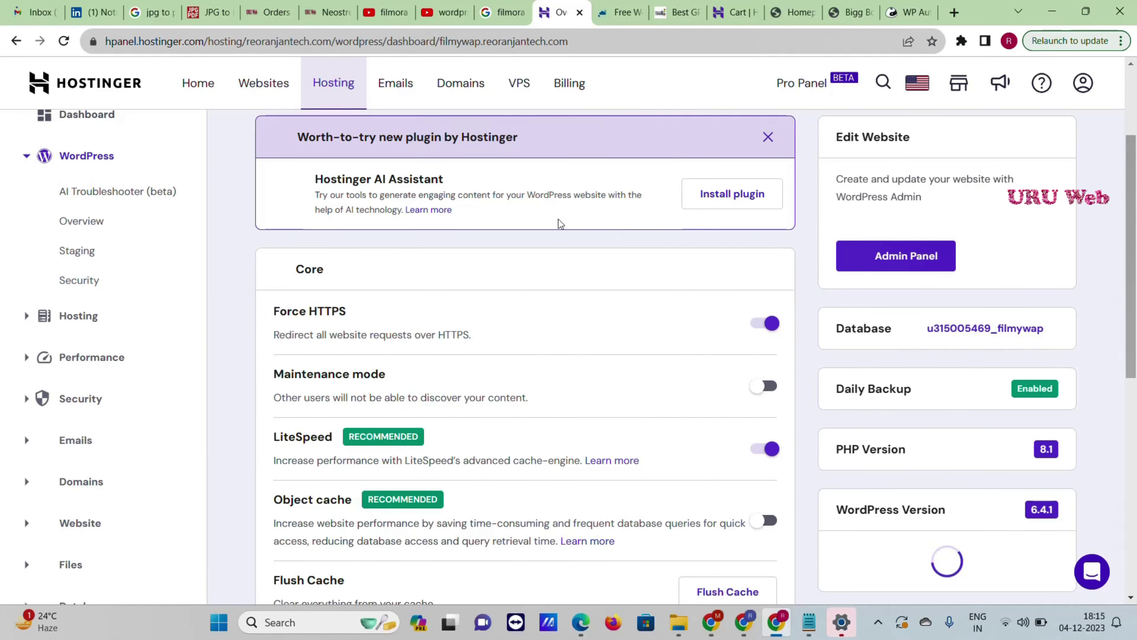
pyautogui.scroll(3, 536, 216)
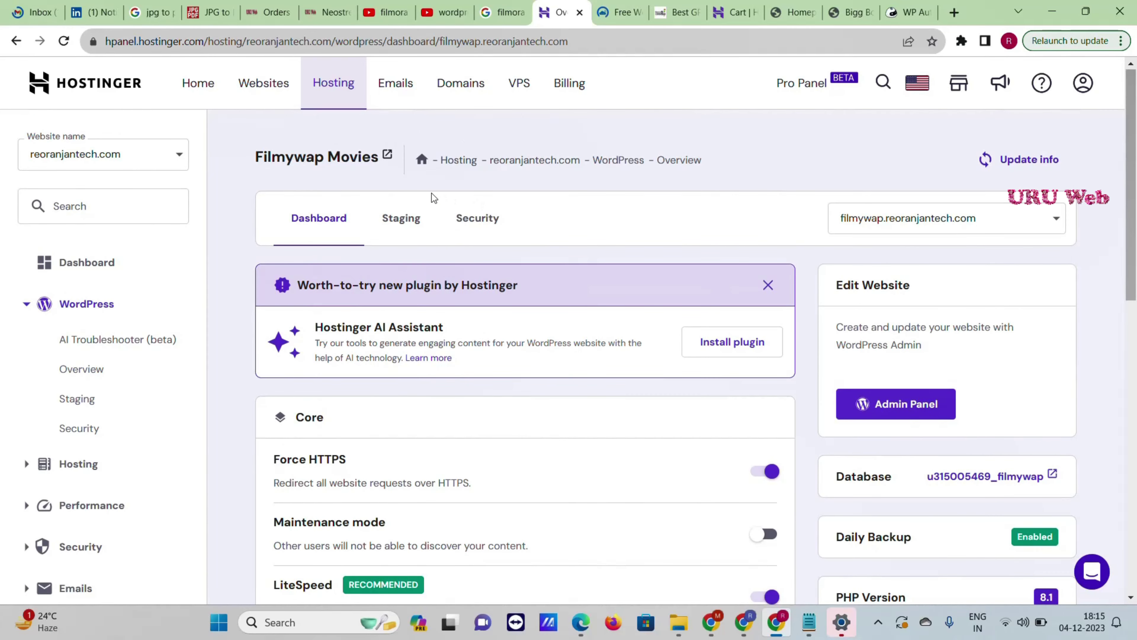
pyautogui.scroll(-10, 796, 184)
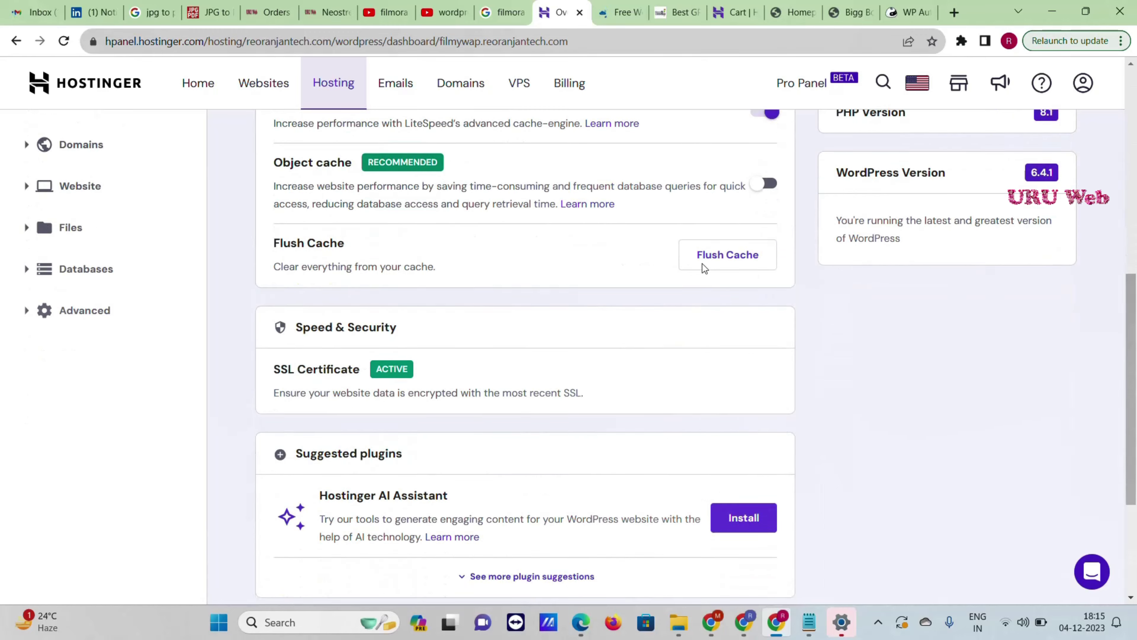
pyautogui.scroll(-4, 694, 343)
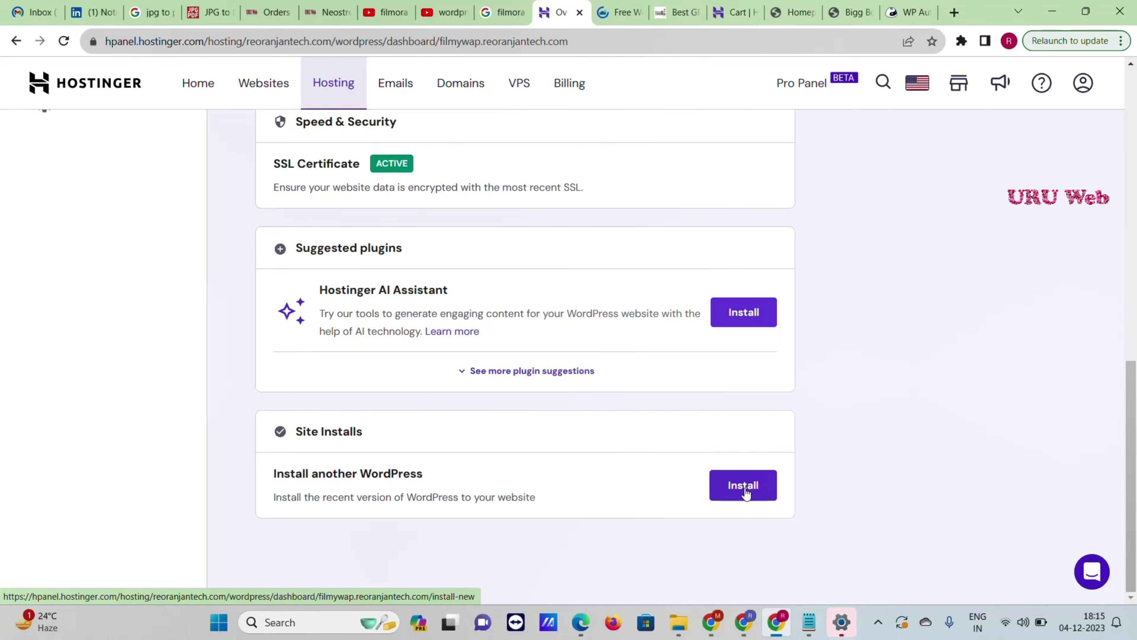
pyautogui.click(746, 493)
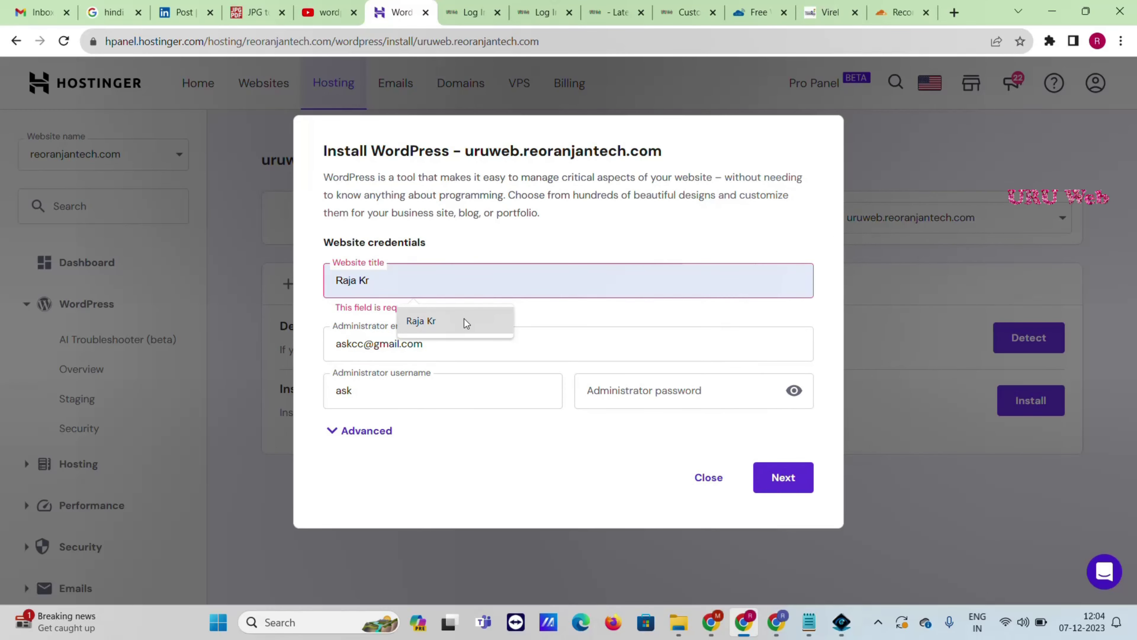
# - Fill the website title from autofill, enter an administrator password, and run the installation
pyautogui.click(464, 320)
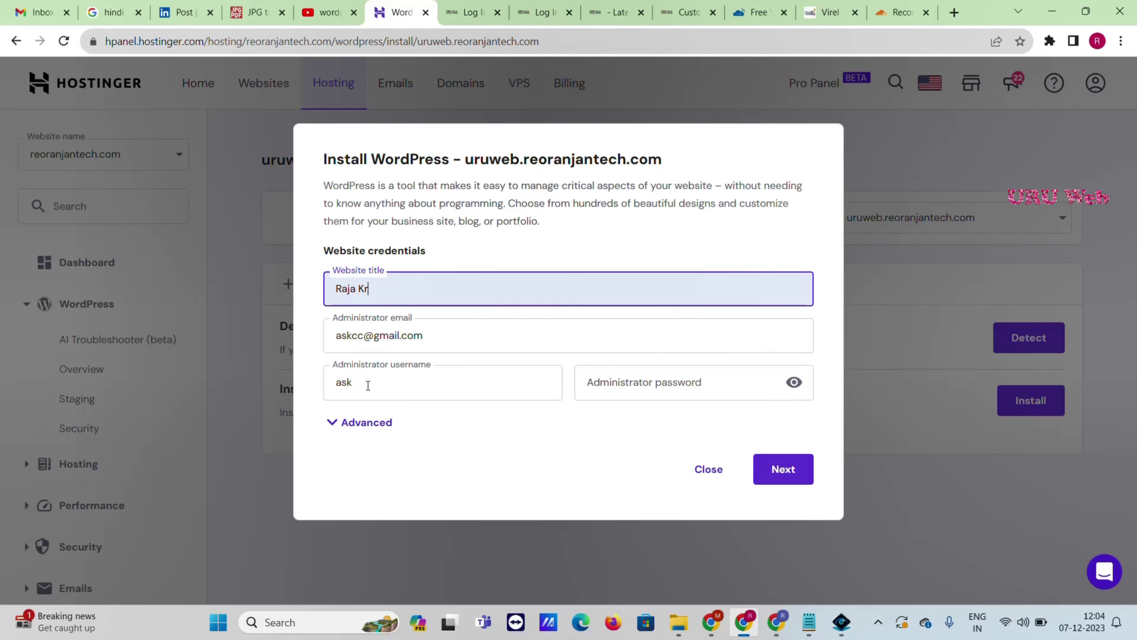
pyautogui.click(584, 381)
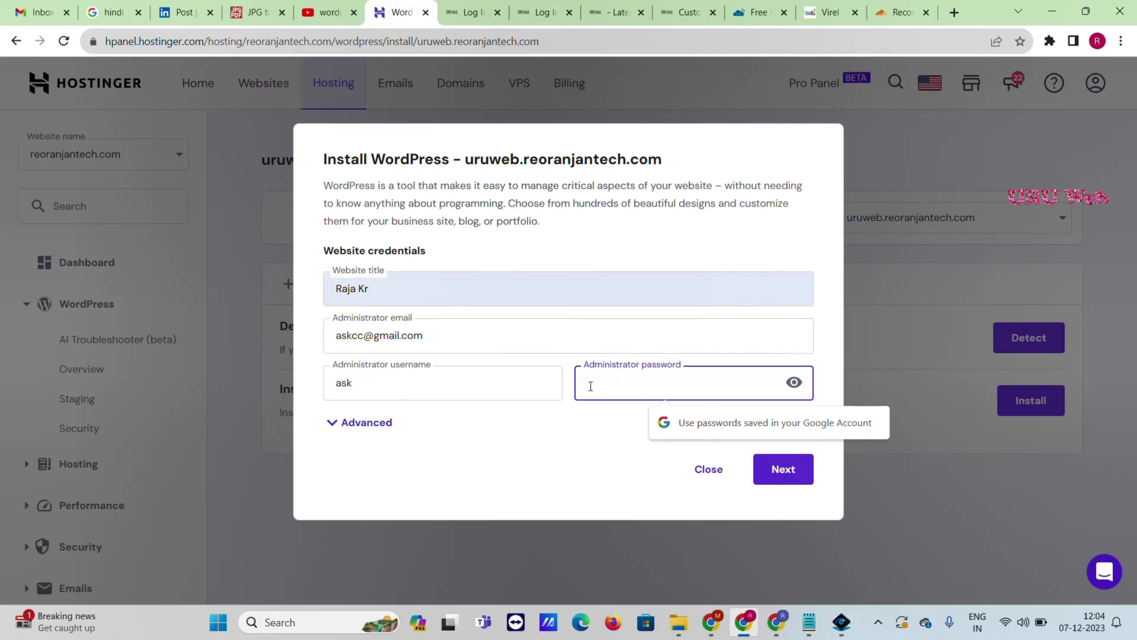
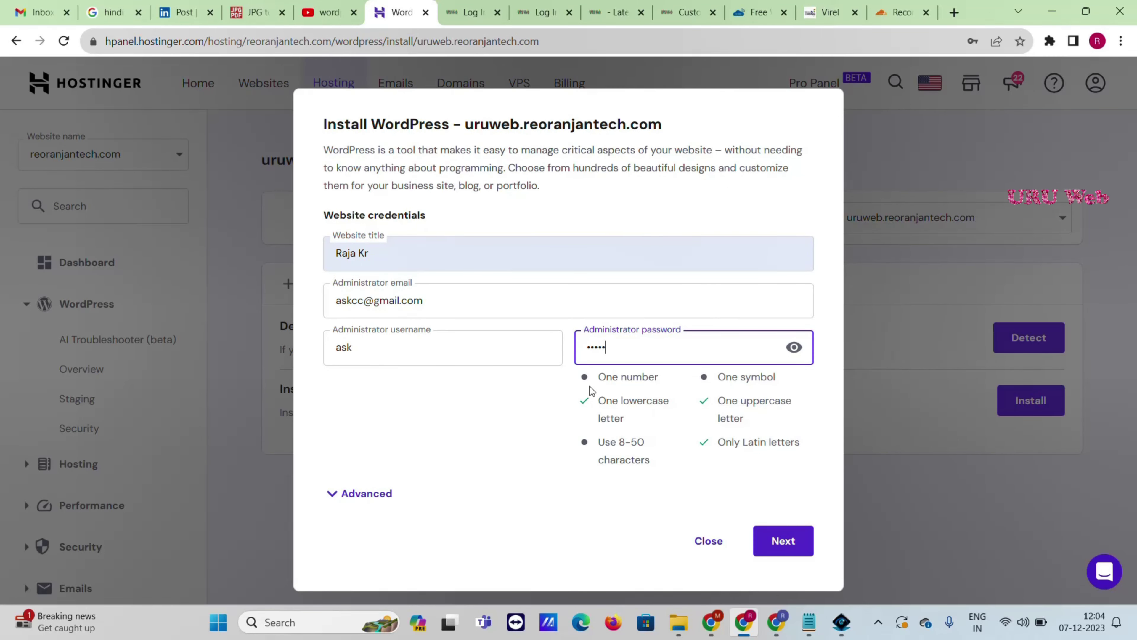
pyautogui.click(840, 308)
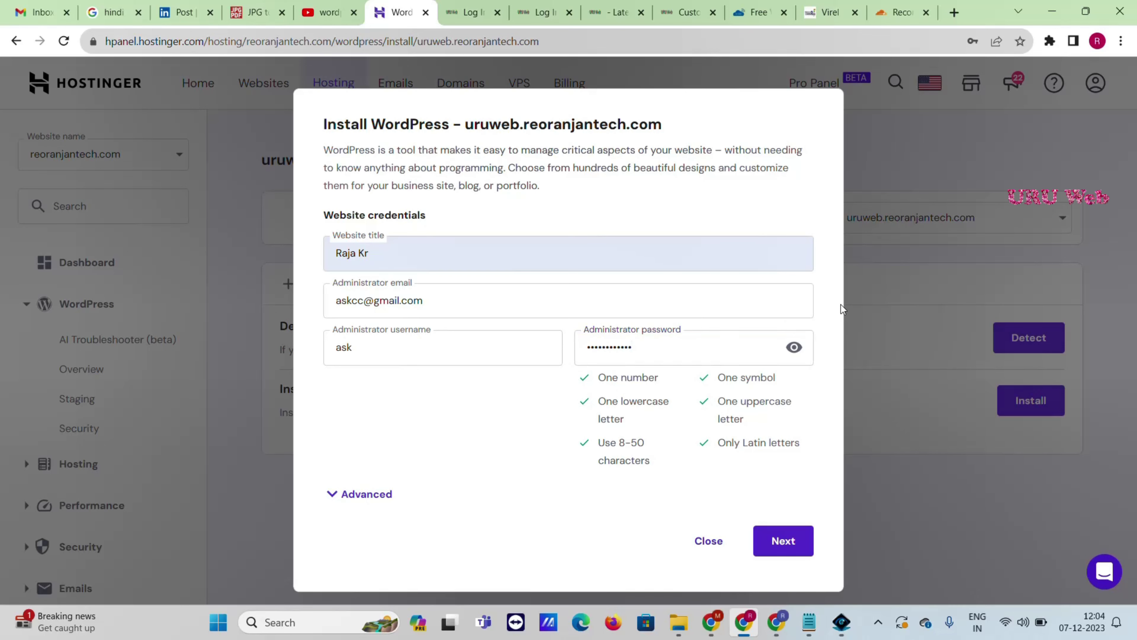
pyautogui.click(797, 554)
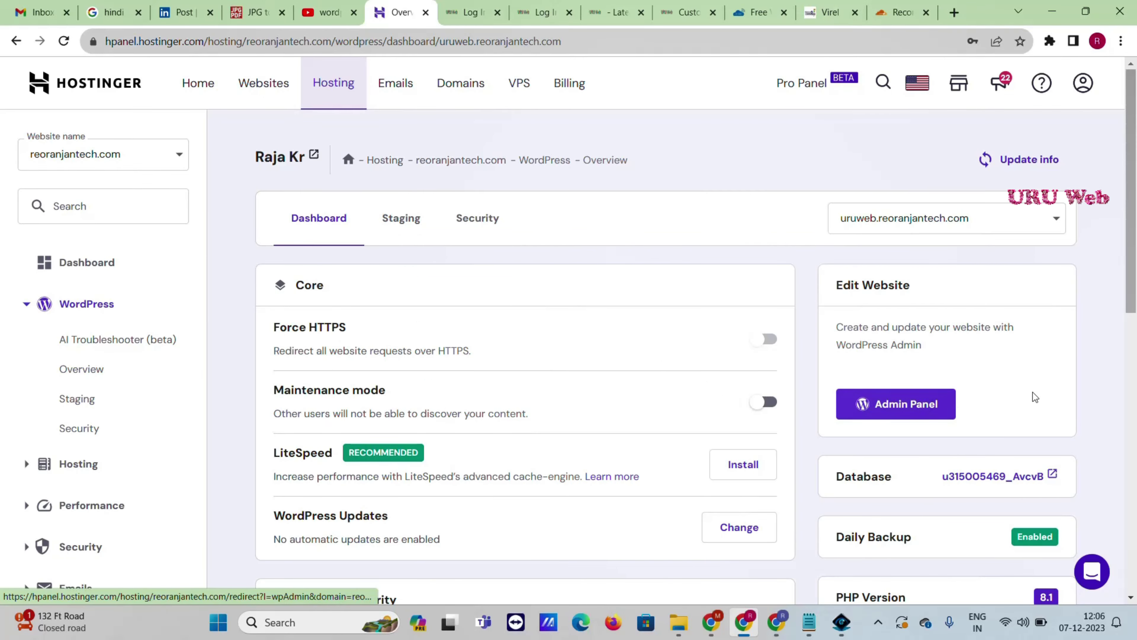
# - Open uruweb.reoranjantech.com's WordPress admin panel from the Edit Website section
pyautogui.scroll(-2, 1062, 329)
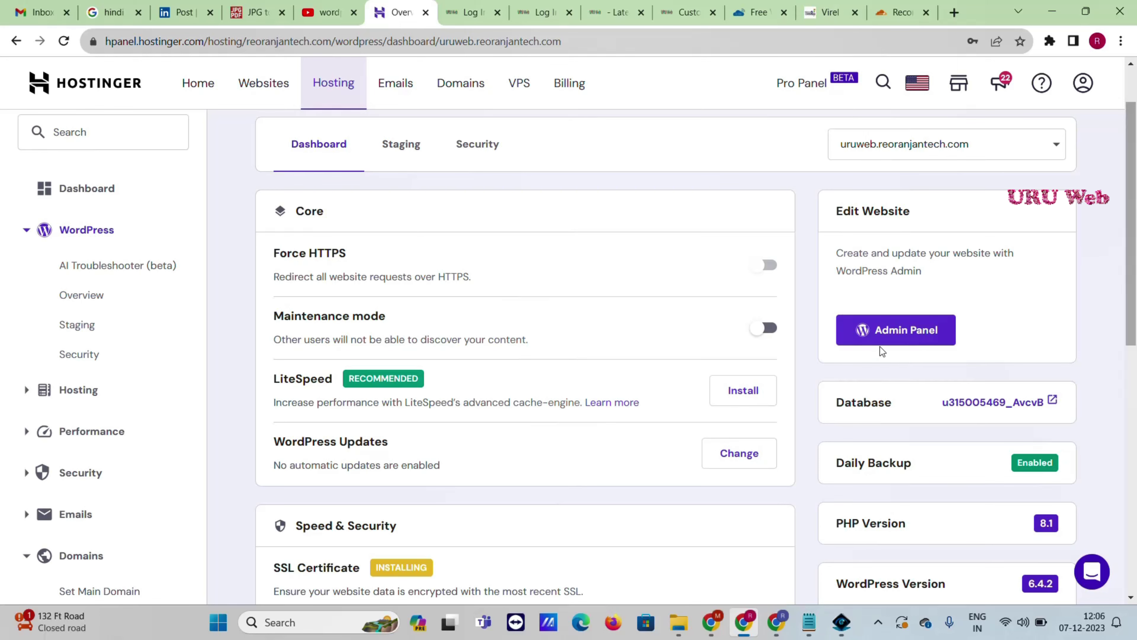
pyautogui.scroll(2, 880, 347)
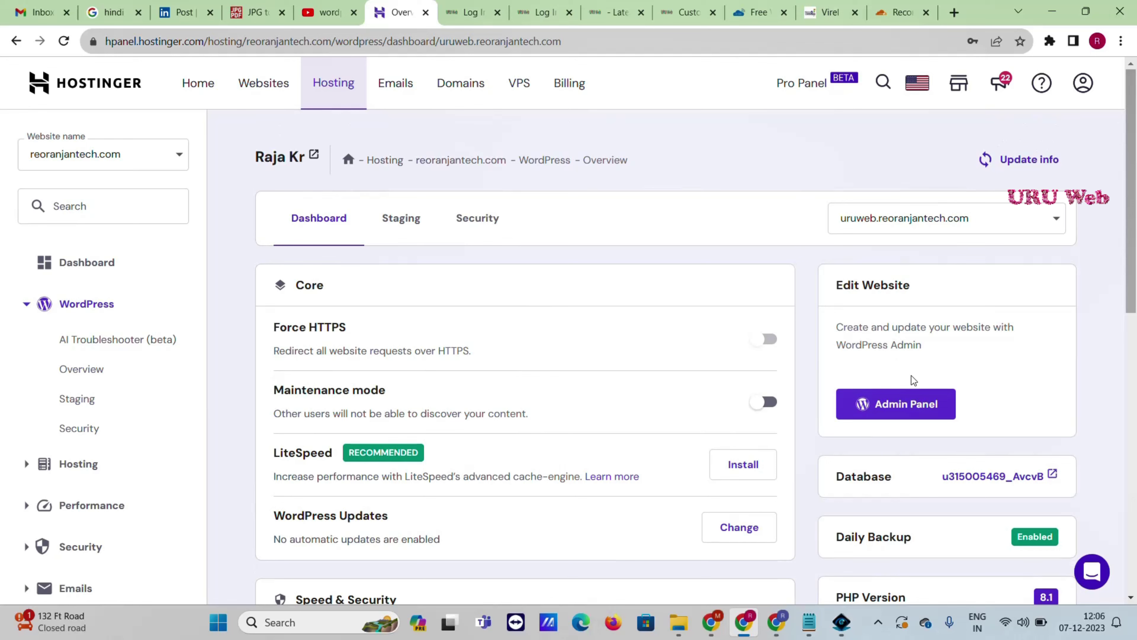
pyautogui.click(917, 404)
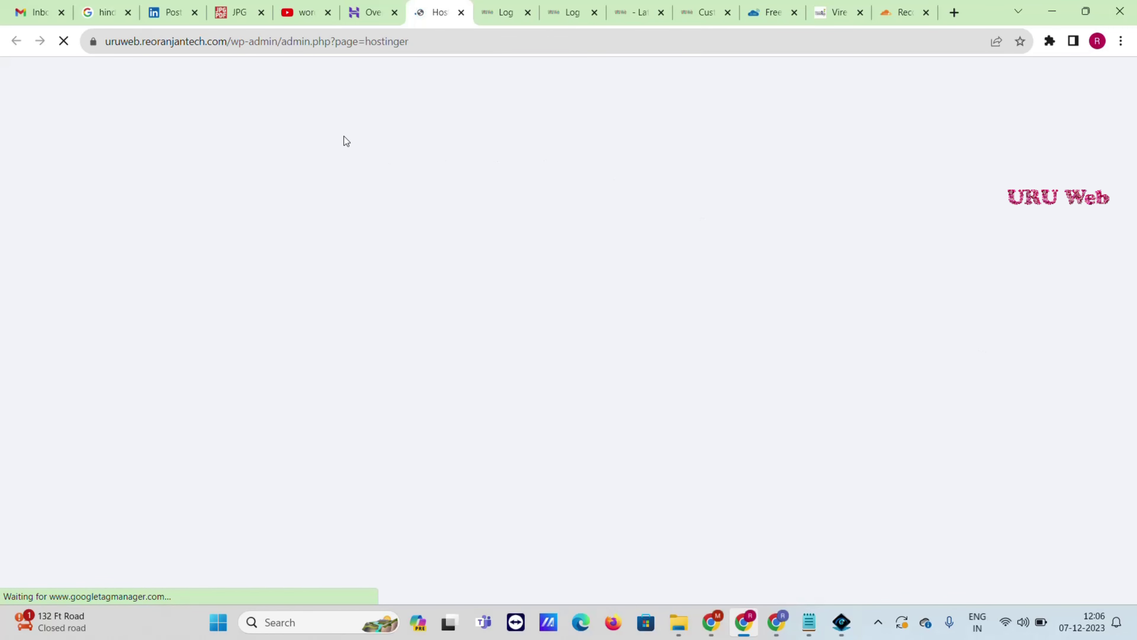
# - Copy the site address and open the new site in a private Chrome window
pyautogui.moveTo(228, 41); pyautogui.dragTo(98, 26)
pyautogui.hotkey('ctrl', 'c')
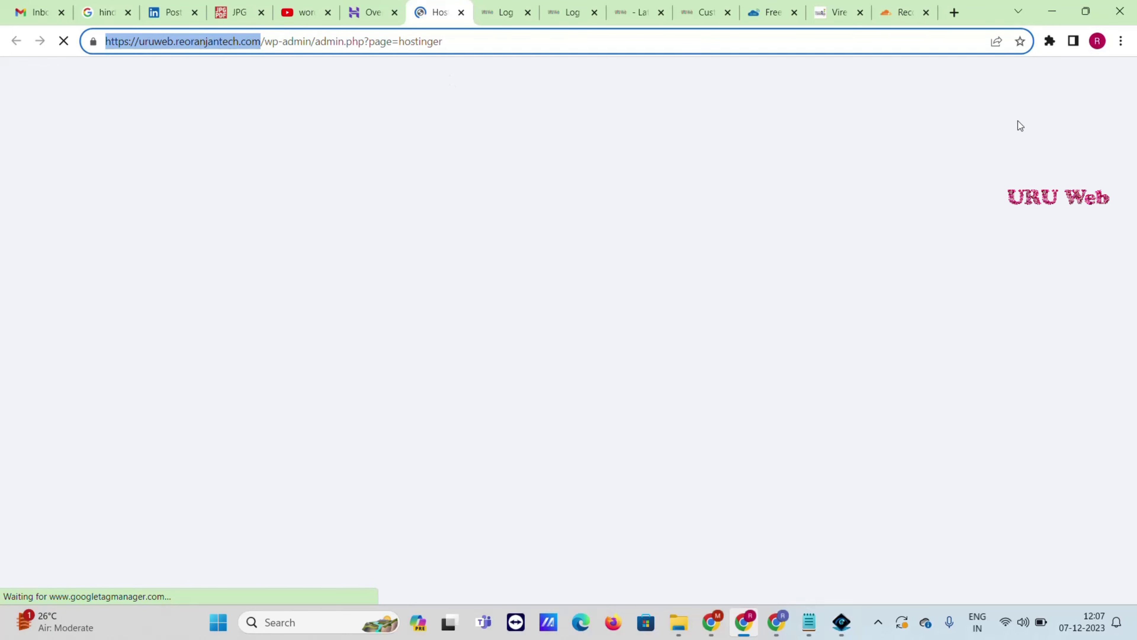
pyautogui.click(1121, 41)
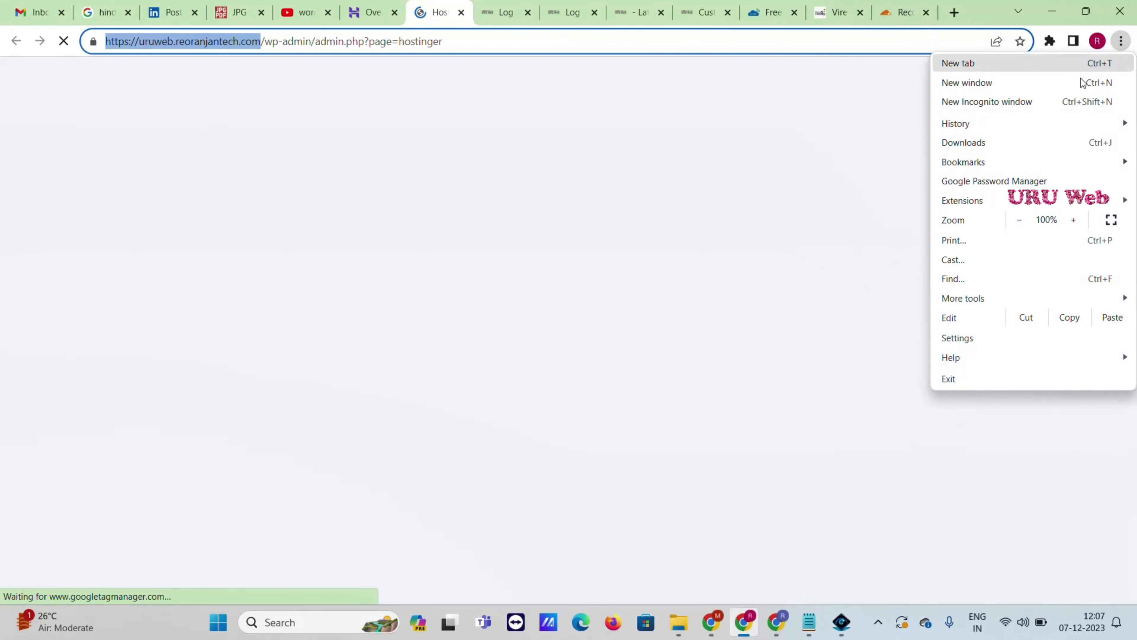
pyautogui.click(1083, 100)
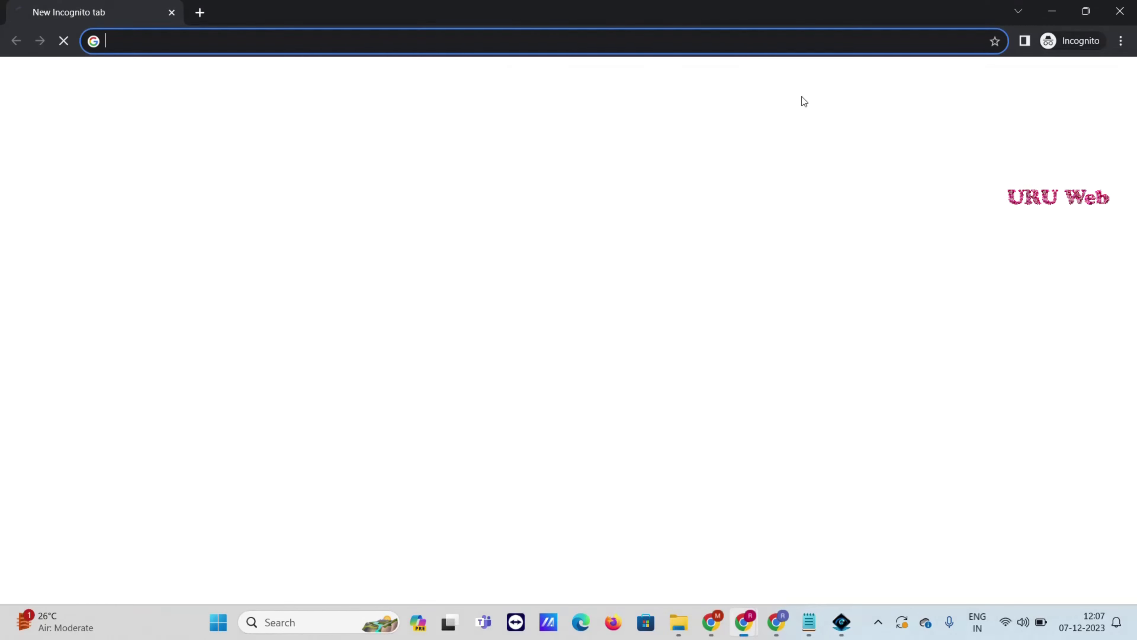
pyautogui.hotkey('ctrl', 'v')
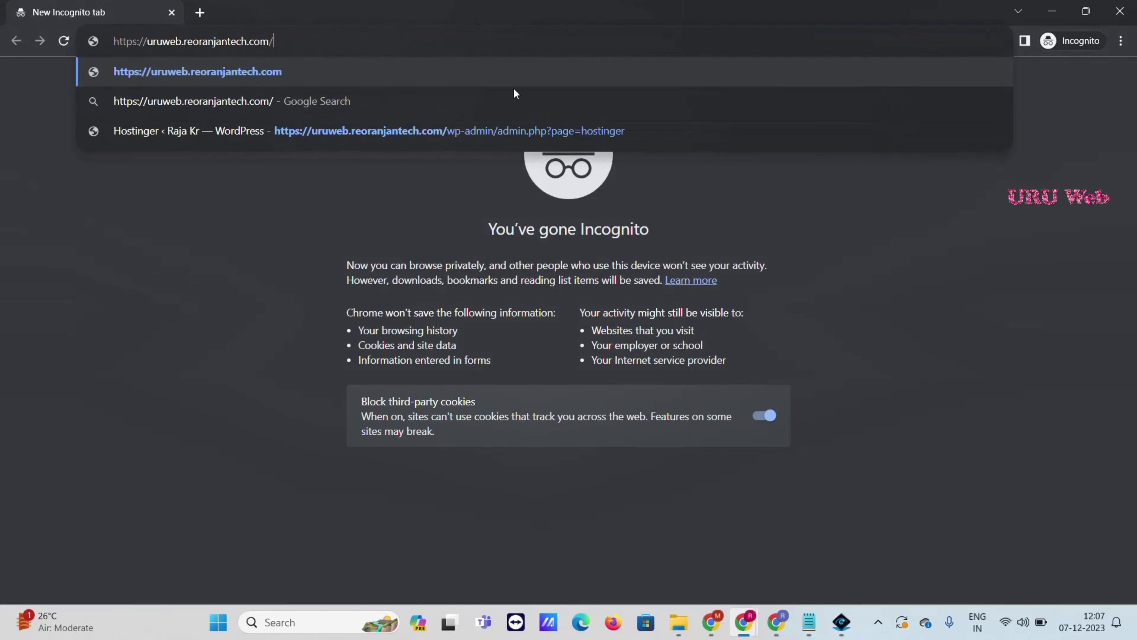
pyautogui.press('Return')
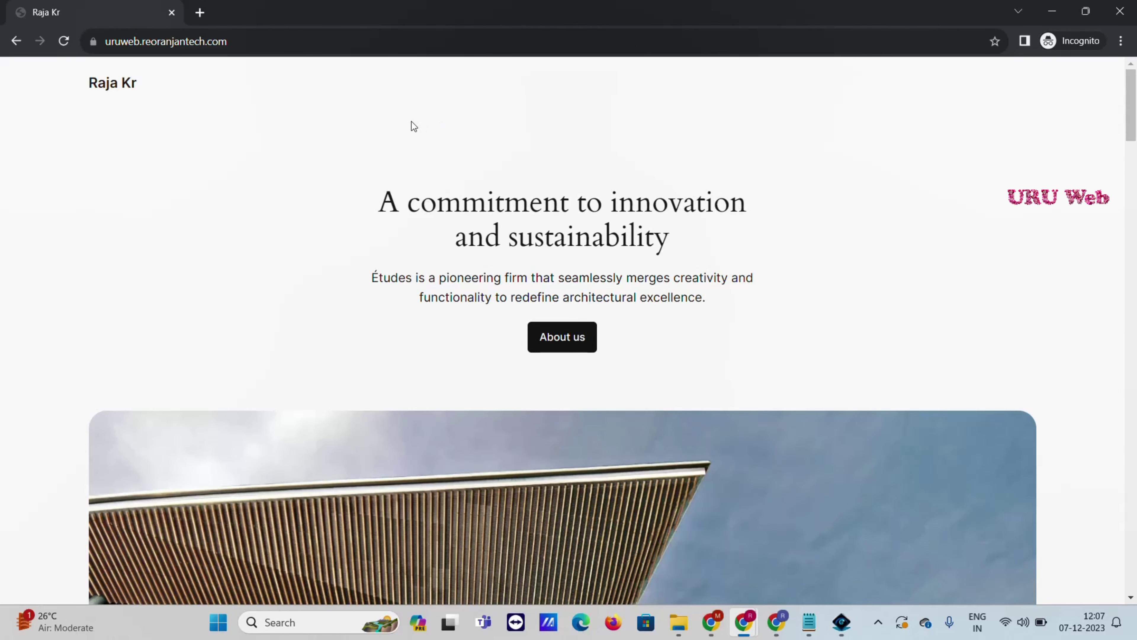
pyautogui.scroll(-10, 419, 117)
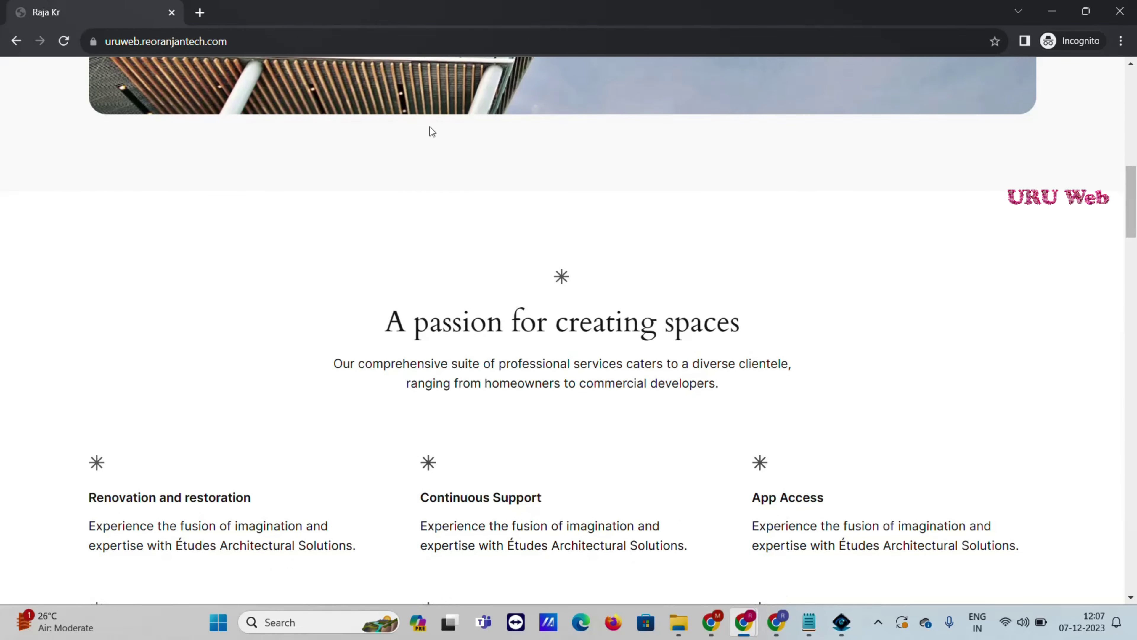
pyautogui.scroll(8, 431, 132)
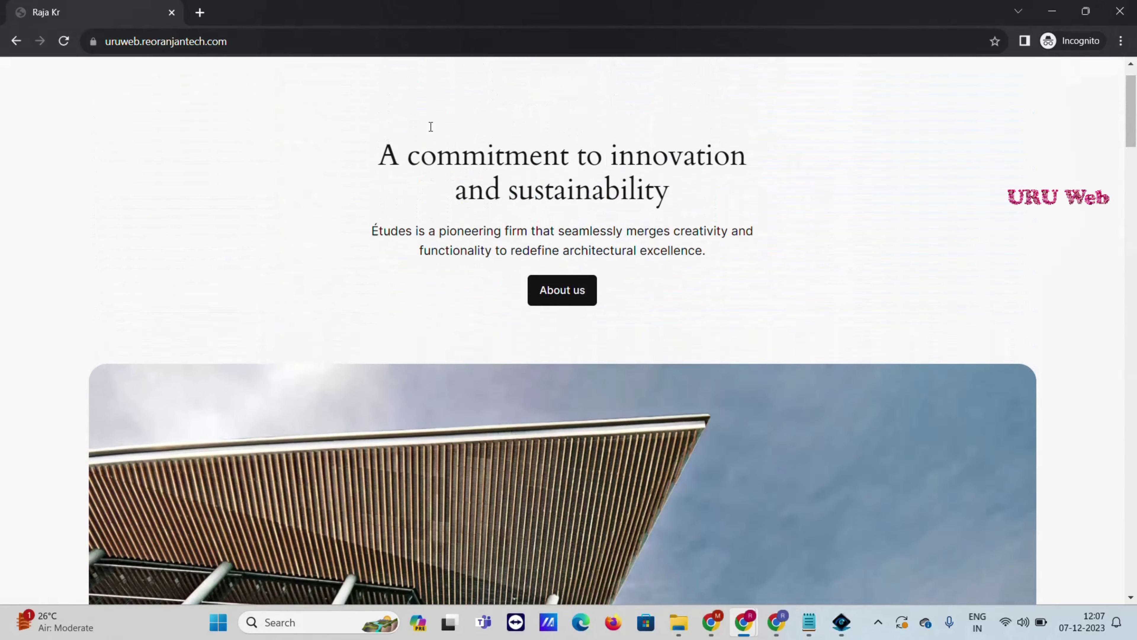
pyautogui.scroll(1, 430, 127)
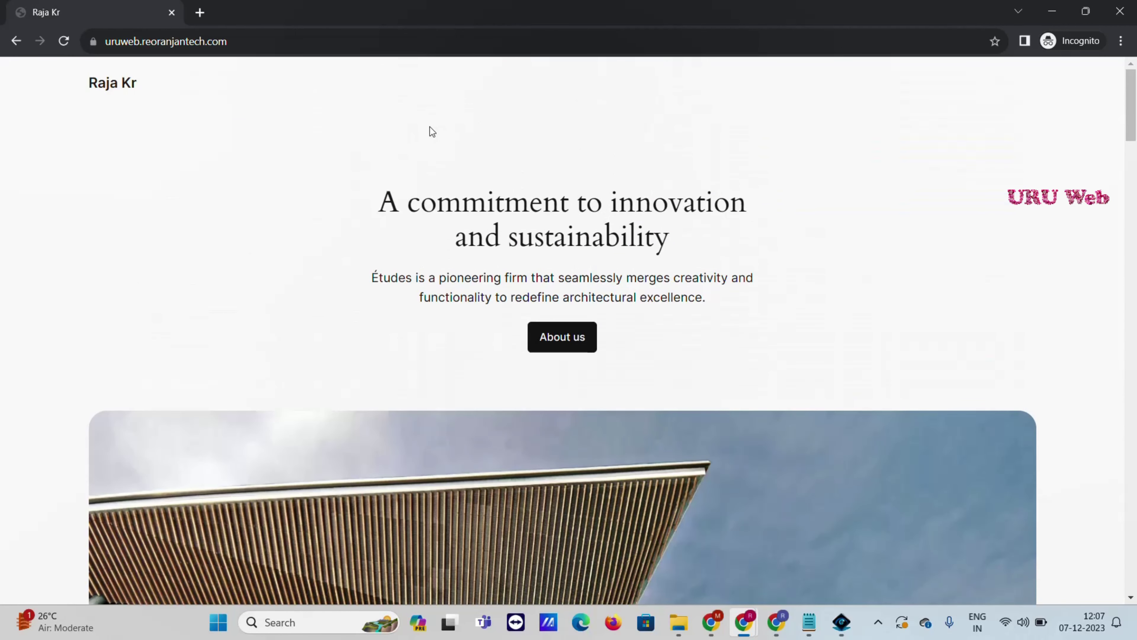
# - Append /wp-admin to the site URL to reach the WordPress login page
pyautogui.click(358, 40)
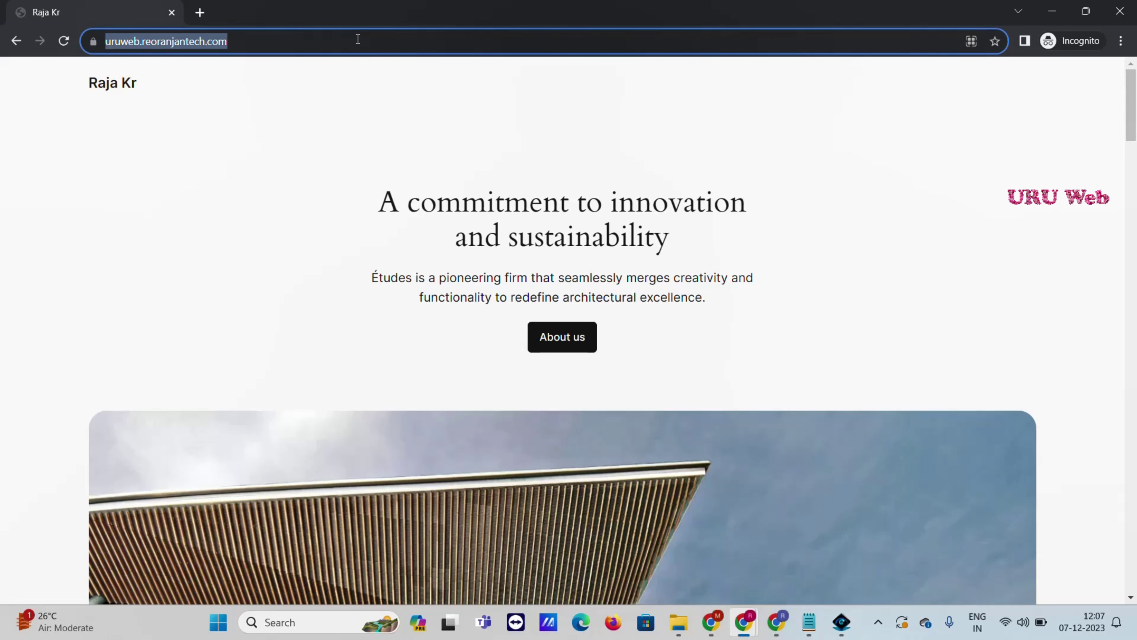
pyautogui.click(358, 39)
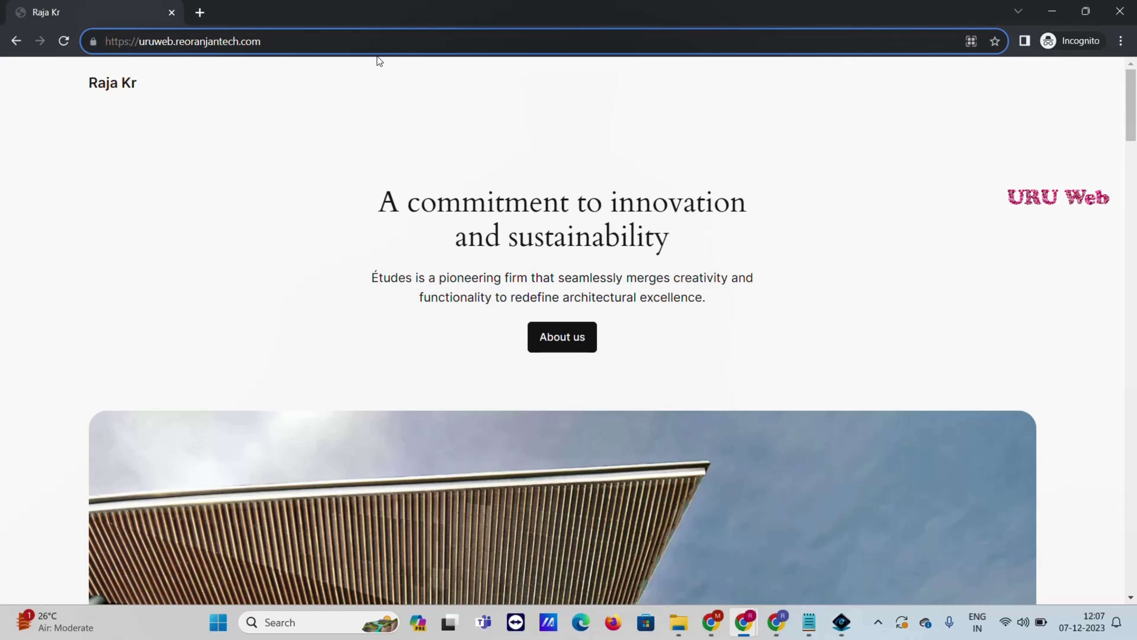
pyautogui.write('/wp')
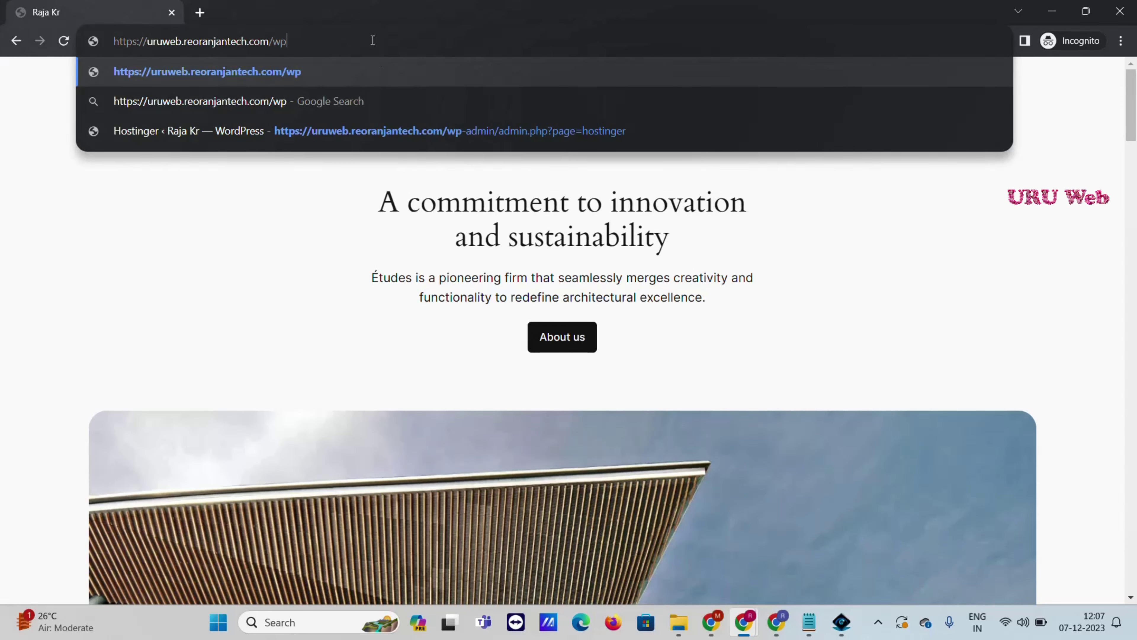
pyautogui.write('-admin')
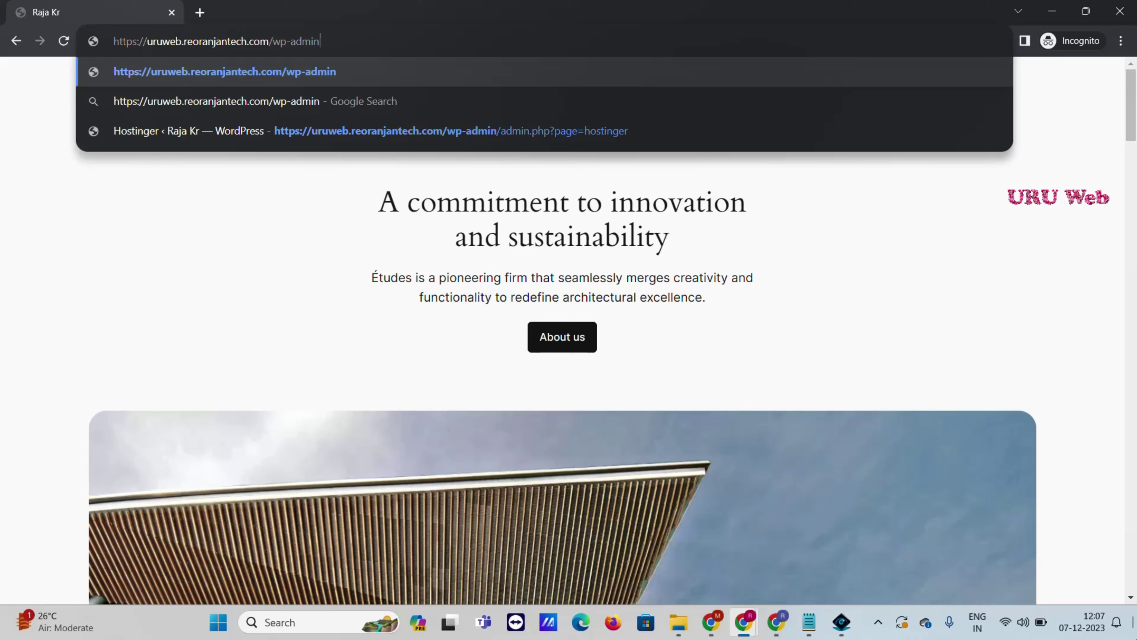
pyautogui.press('Return')
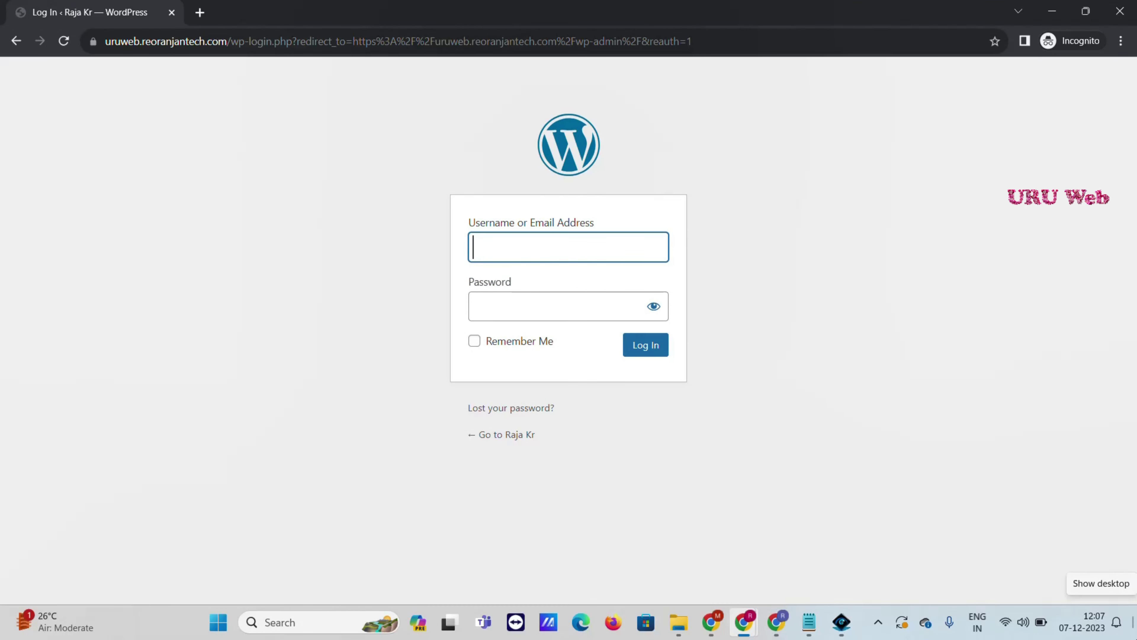
# - Enter the admin username and password and log in to the Dashboard
pyautogui.write('ask')
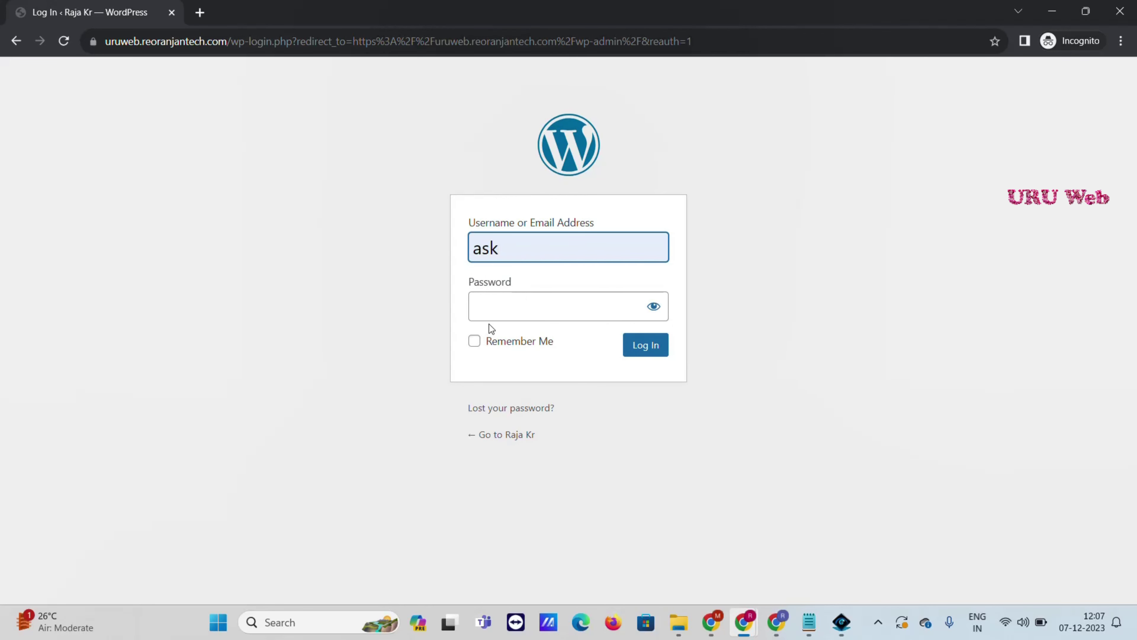
pyautogui.click(491, 311)
pyautogui.write('••••')
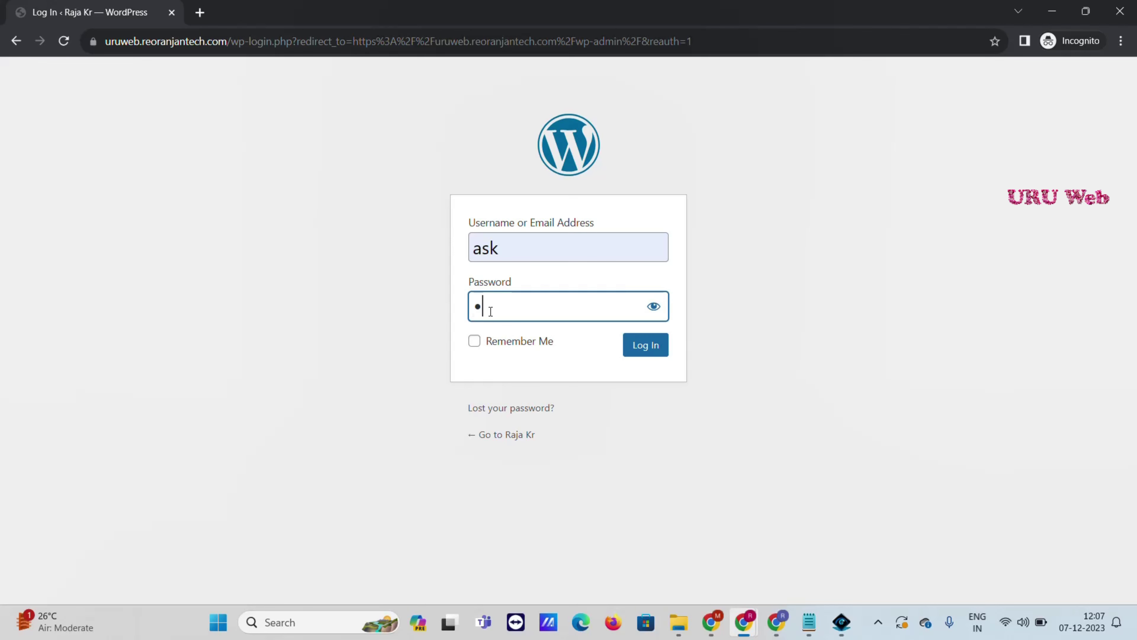
pyautogui.write('••••••••')
pyautogui.click(646, 344)
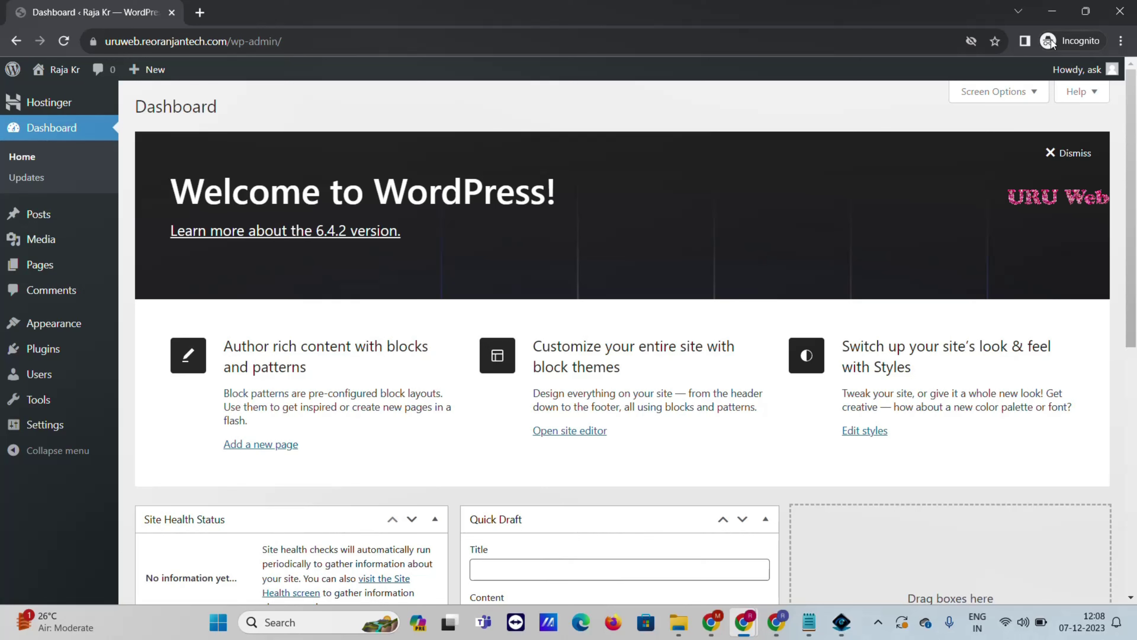
# - Close the private window and open Settings > General in the WordPress admin
pyautogui.click(1121, 12)
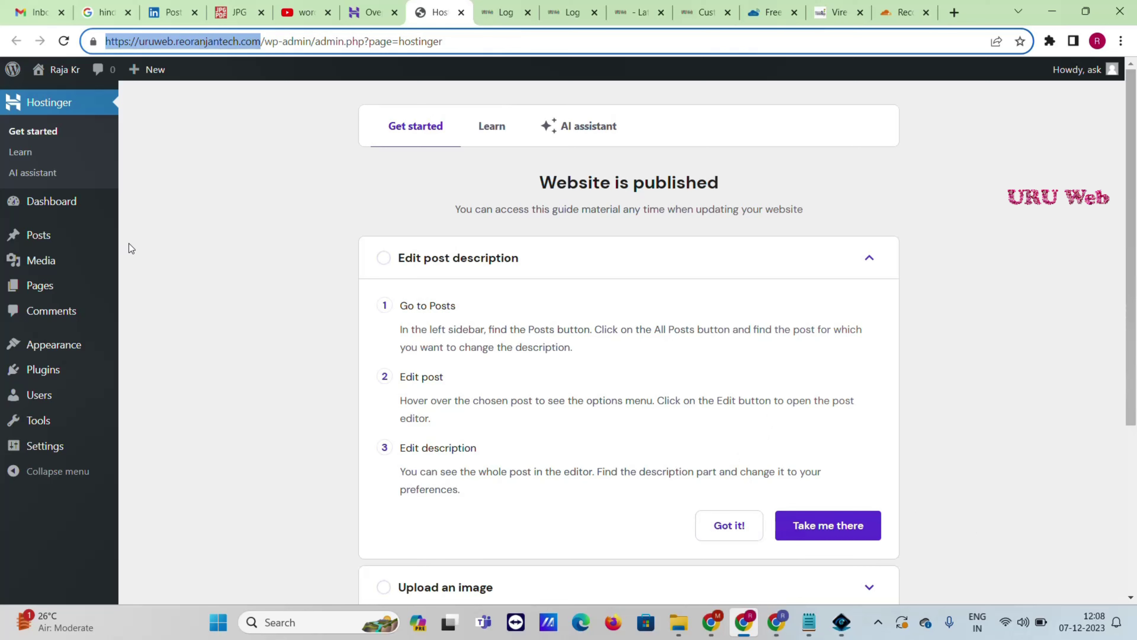
pyautogui.moveTo(38, 213)
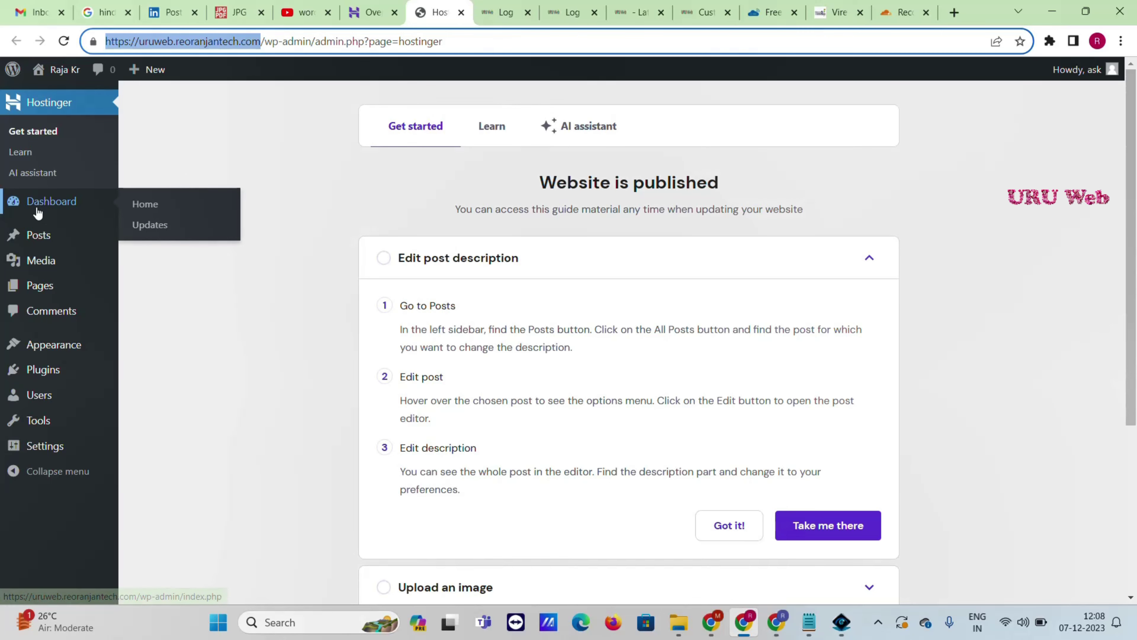
pyautogui.click(229, 203)
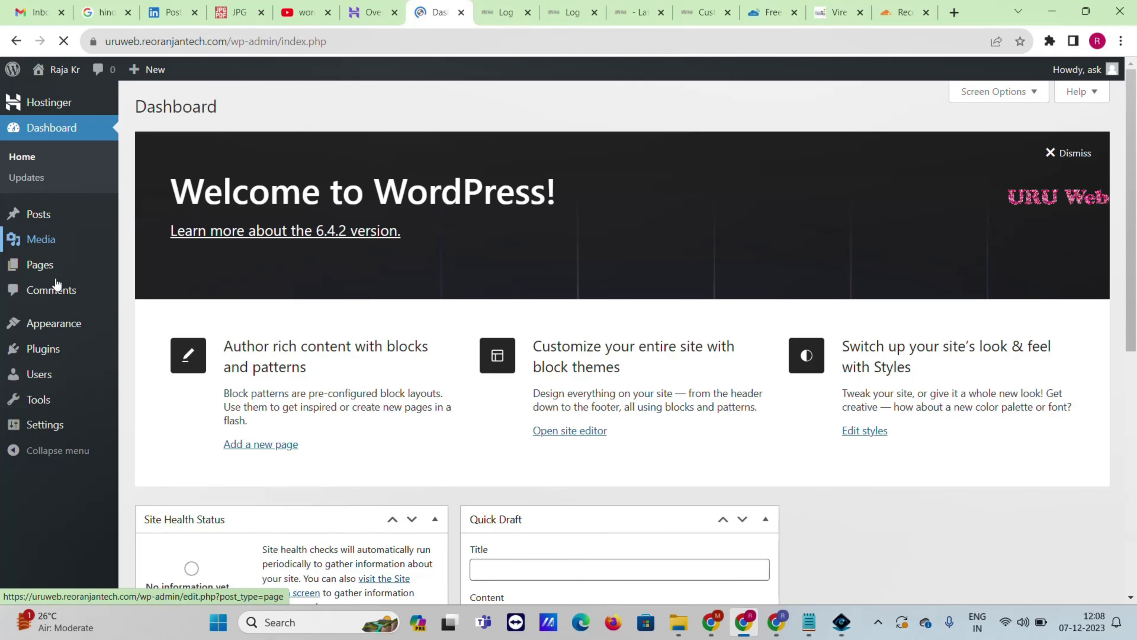
pyautogui.moveTo(94, 433)
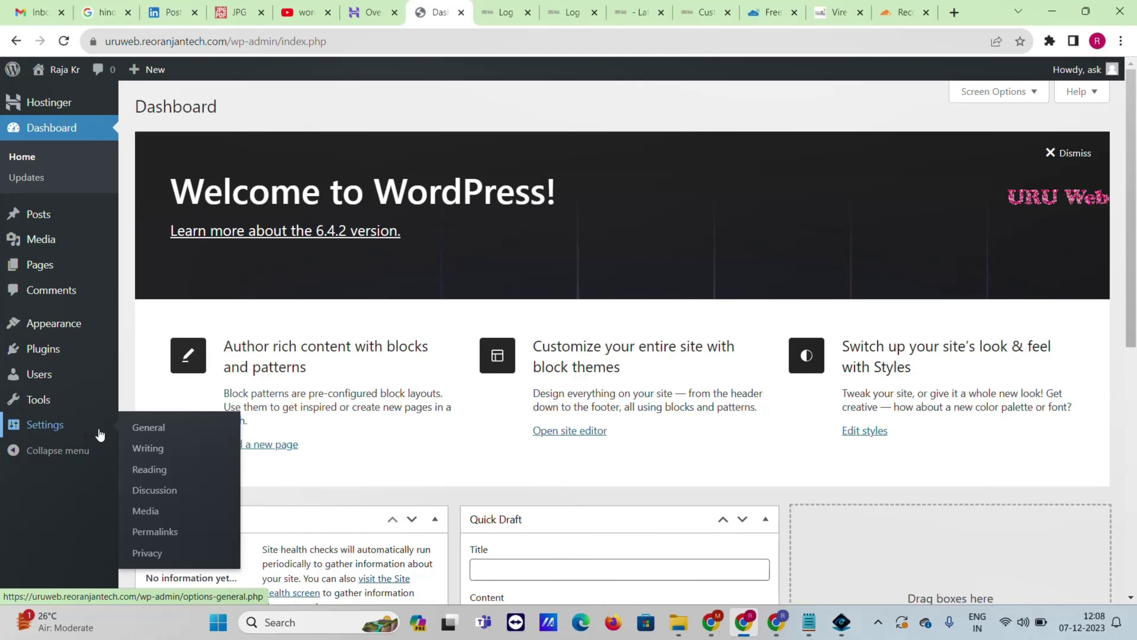
pyautogui.click(167, 434)
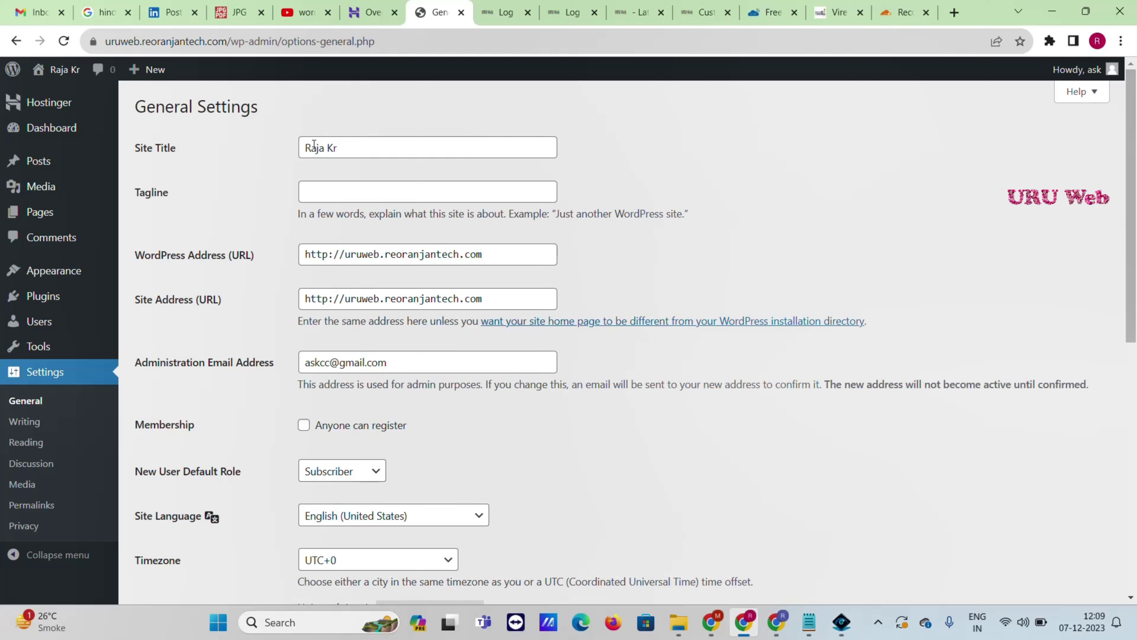
# - Set the site title to 'URU Web' and tagline 'Sarkari Naukri Result Sabse Tej', then save
pyautogui.press('BackSpace')
pyautogui.press('BackSpace')
pyautogui.press('BackSpace')
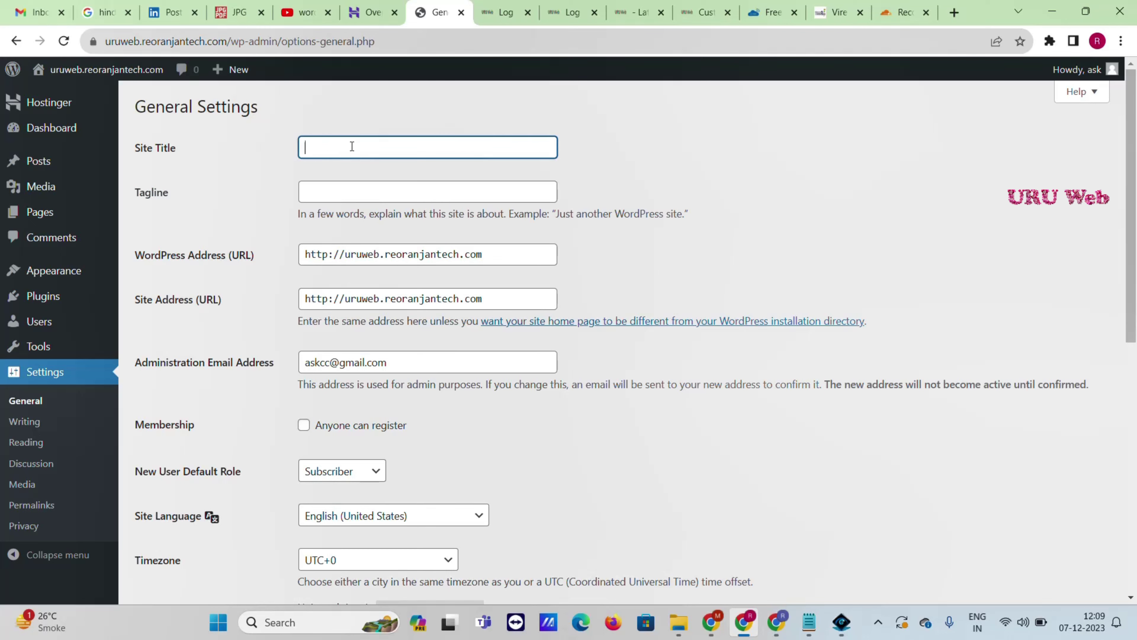
pyautogui.write('UR')
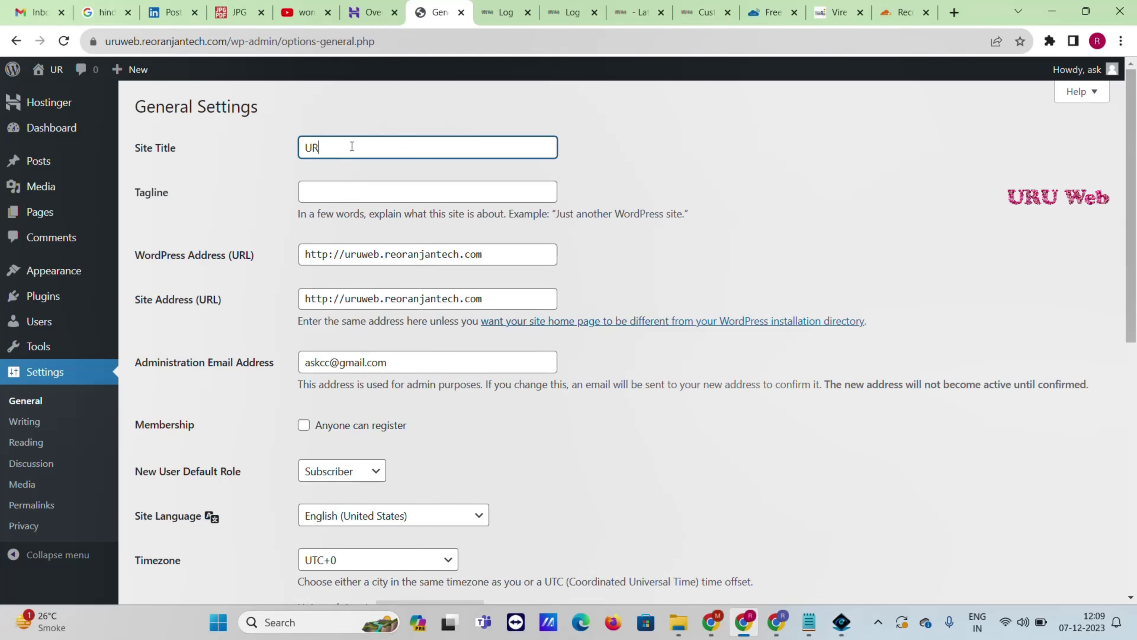
pyautogui.write('U We')
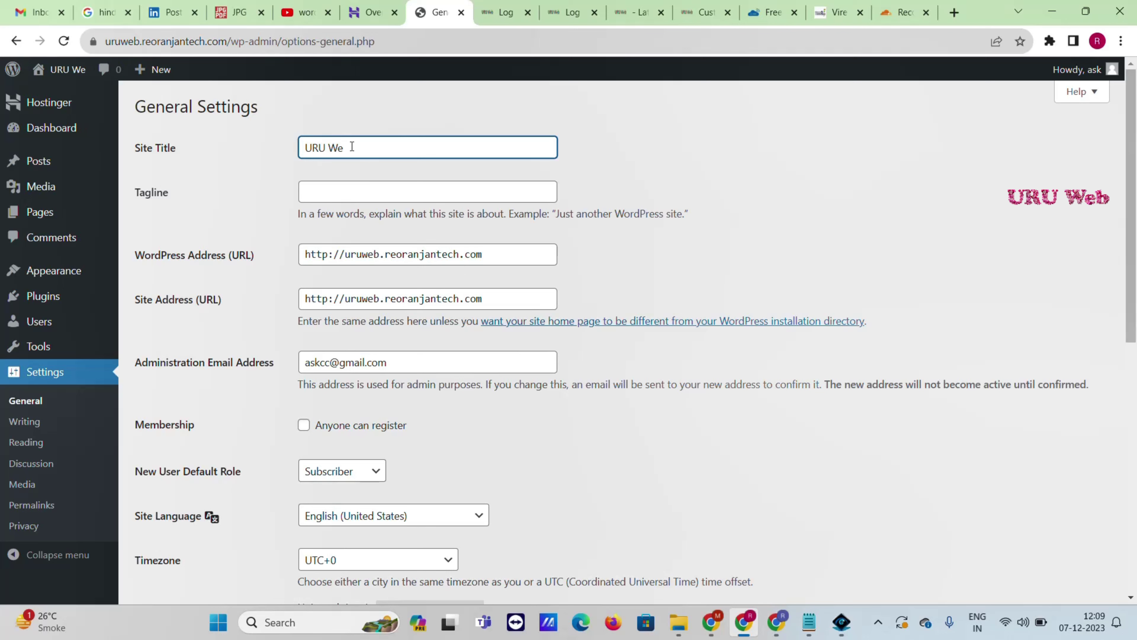
pyautogui.write('b')
pyautogui.click(325, 196)
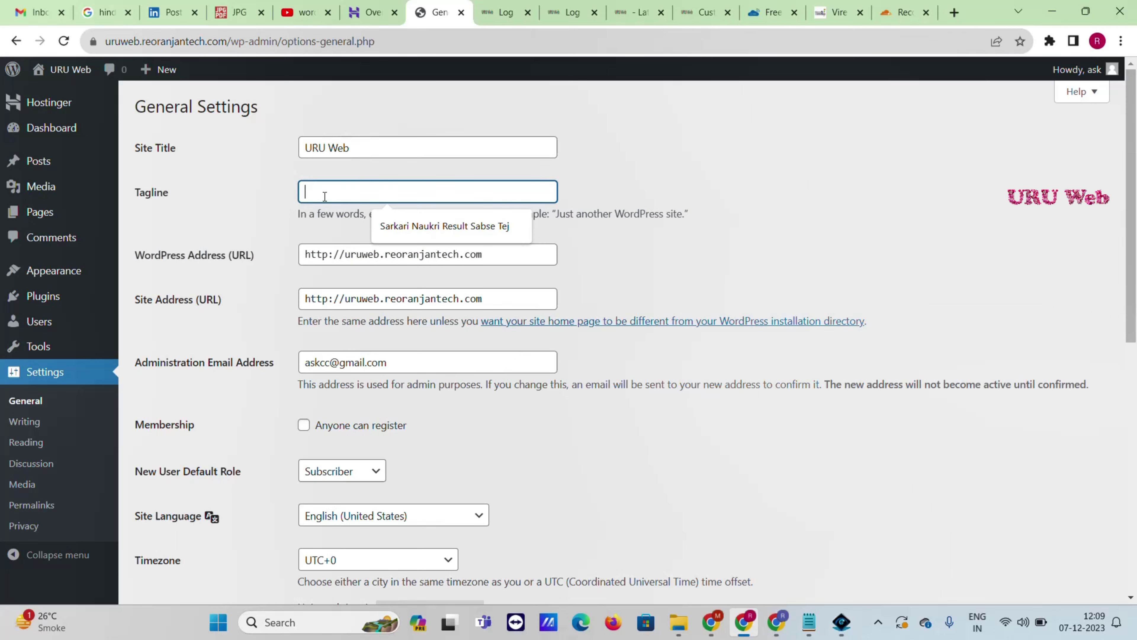
pyautogui.click(411, 231)
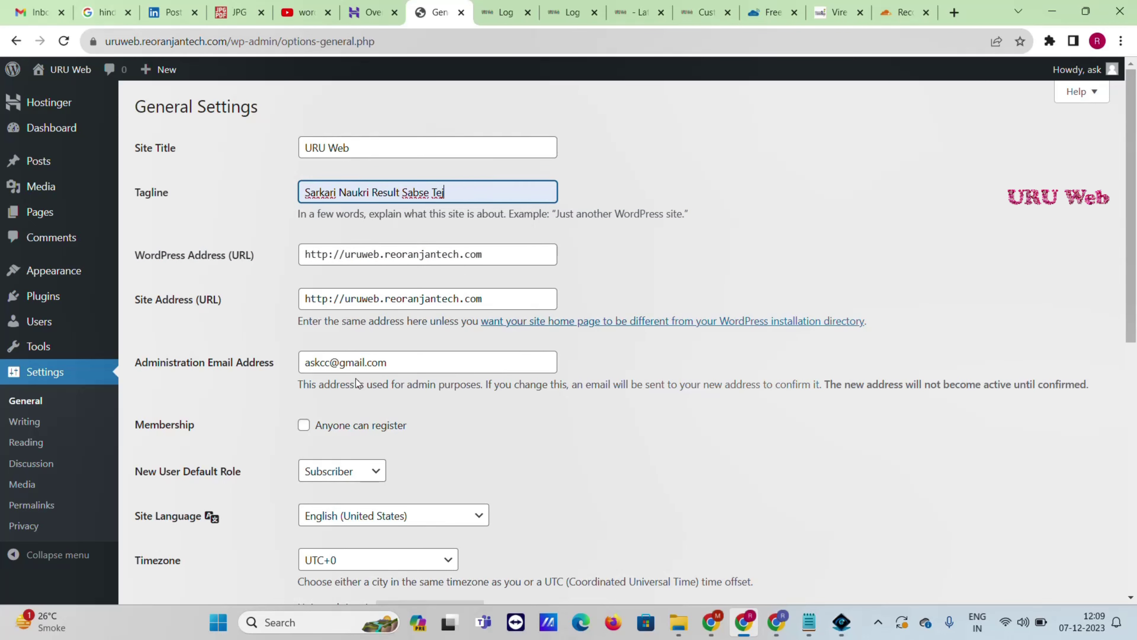
pyautogui.scroll(-7, 337, 373)
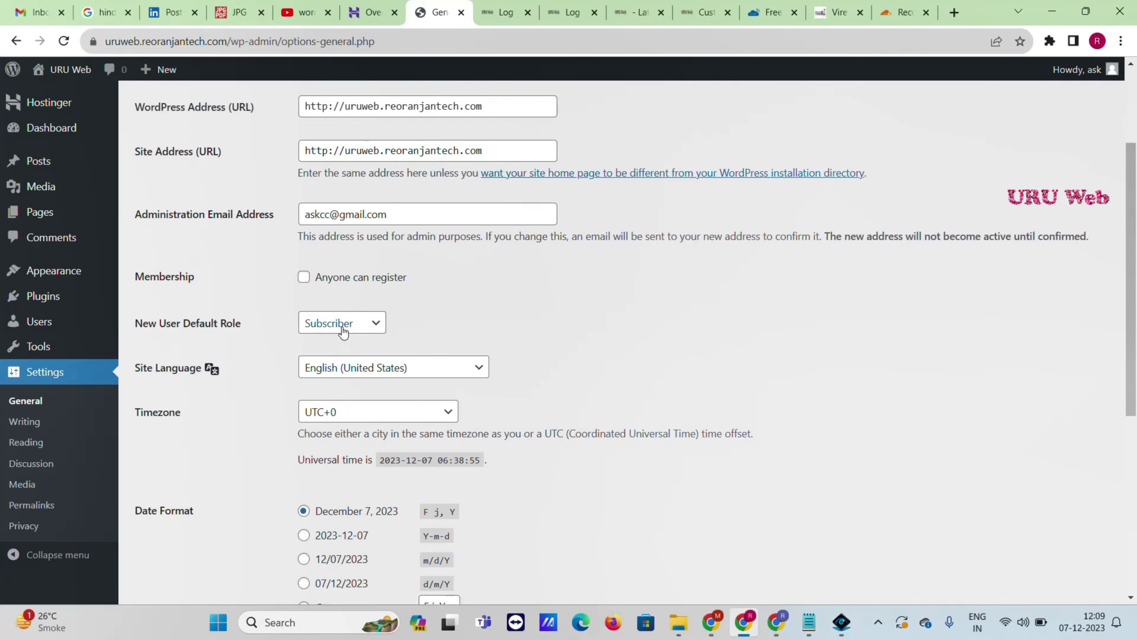
pyautogui.scroll(-3, 351, 354)
pyautogui.scroll(6, 373, 345)
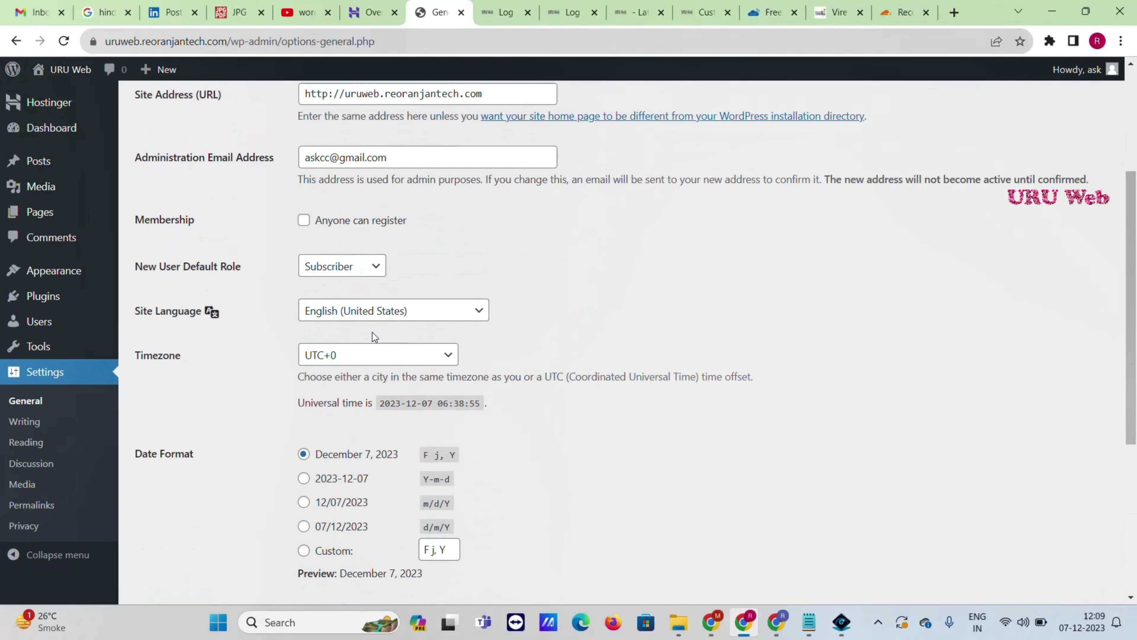
pyautogui.scroll(-6, 373, 335)
pyautogui.scroll(6, 373, 339)
pyautogui.scroll(-6, 546, 310)
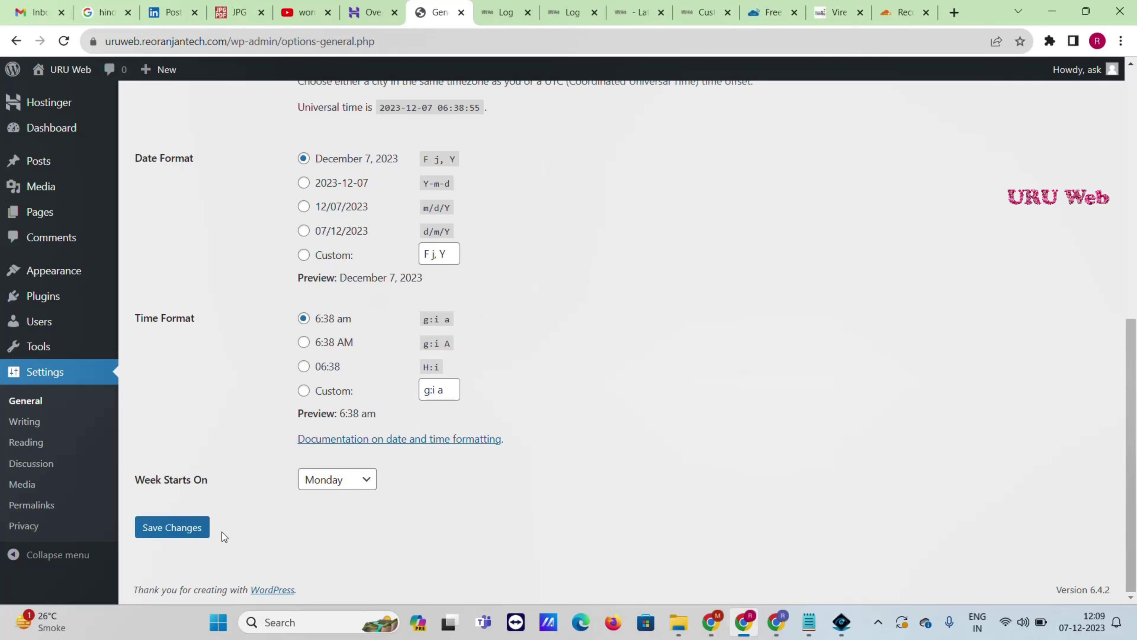
pyautogui.click(178, 542)
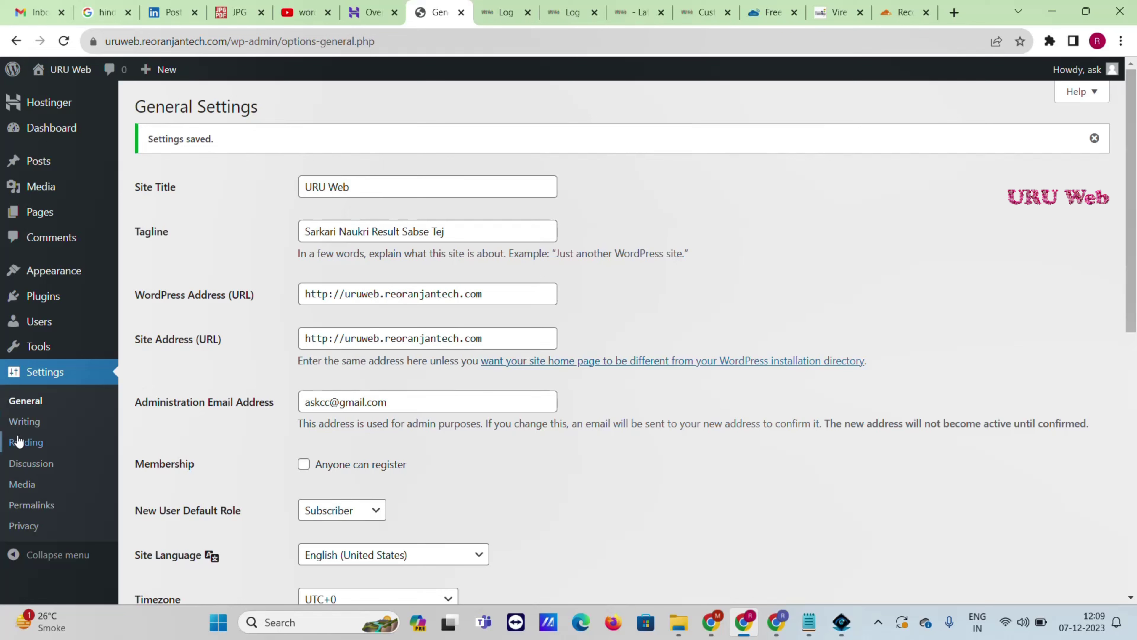
# - Open Permalink Settings and select the Post name structure
pyautogui.click(42, 445)
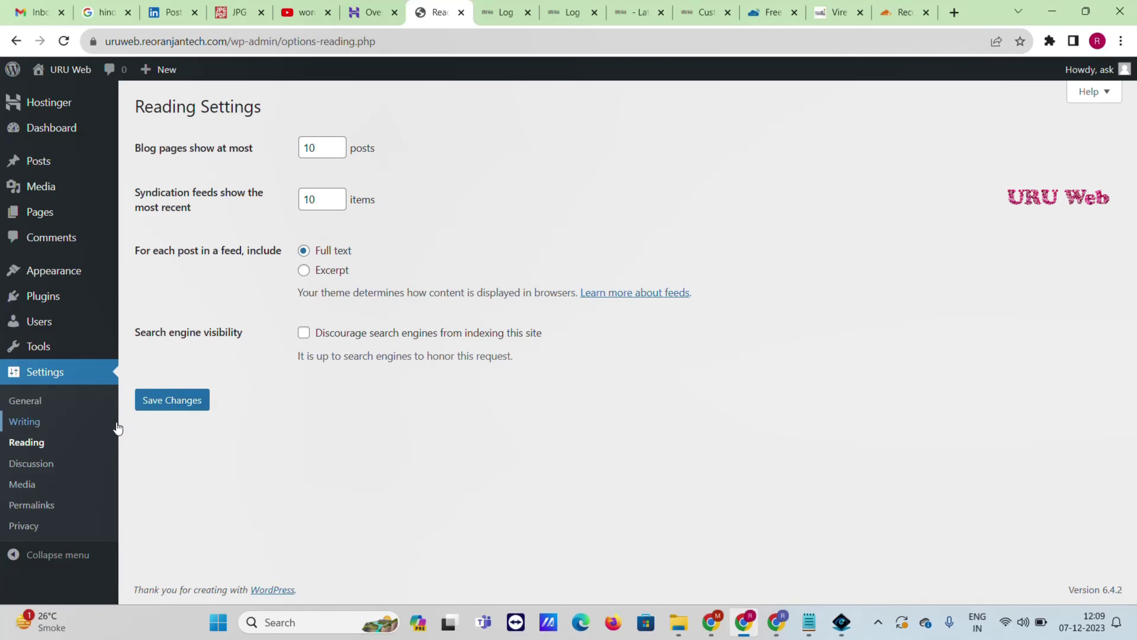
pyautogui.click(49, 510)
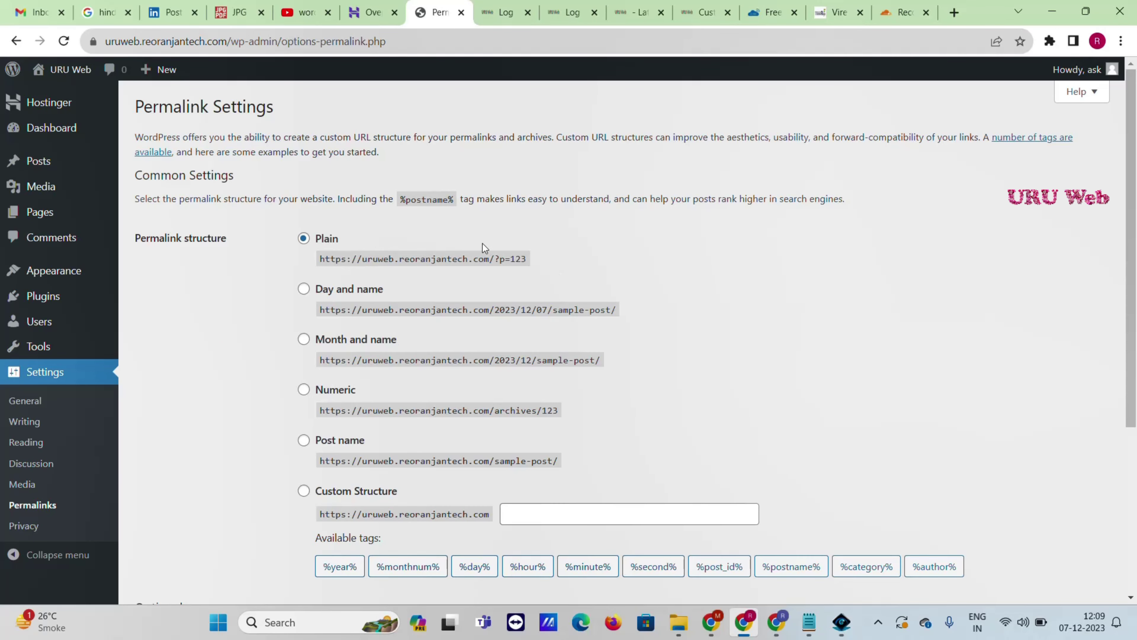
pyautogui.moveTo(539, 265); pyautogui.dragTo(506, 265)
pyautogui.click(494, 267)
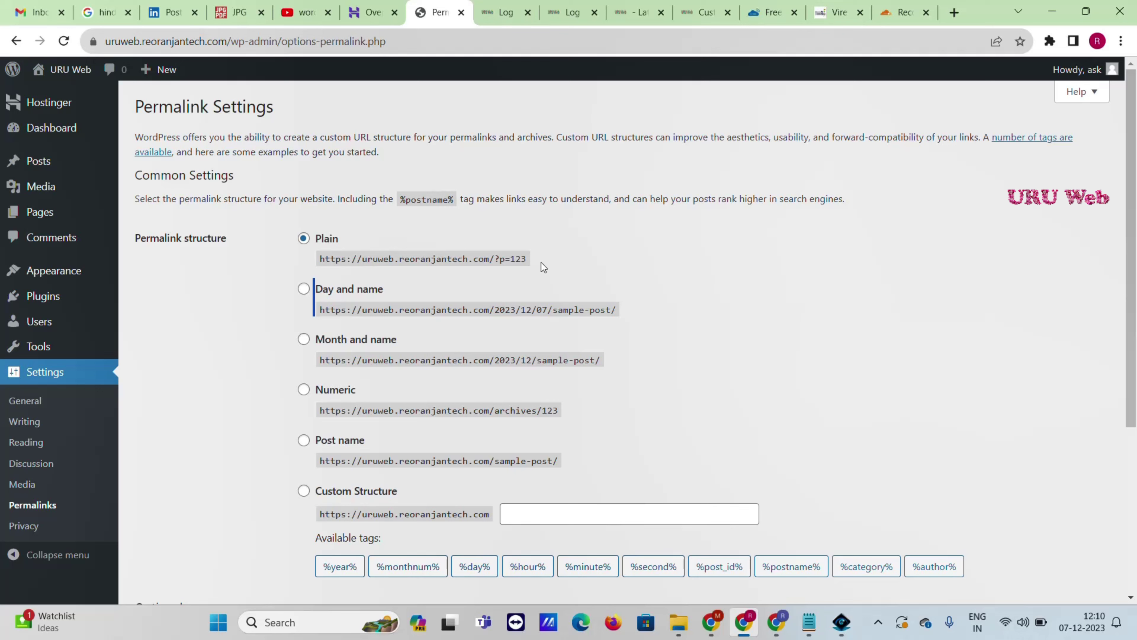
pyautogui.click(307, 441)
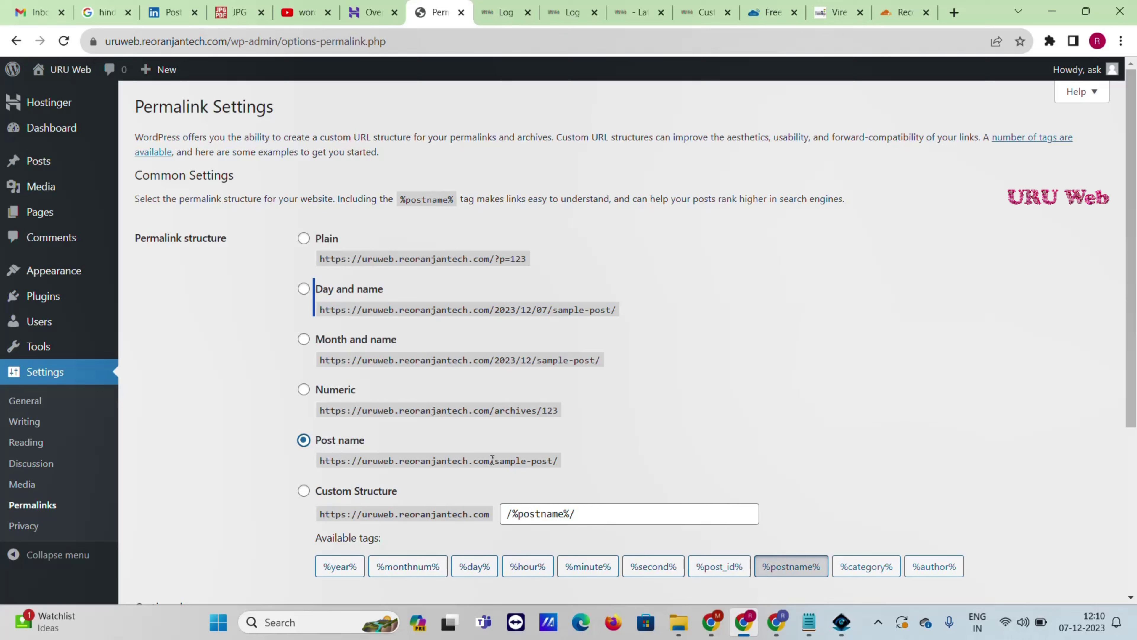
pyautogui.moveTo(494, 460); pyautogui.dragTo(564, 458)
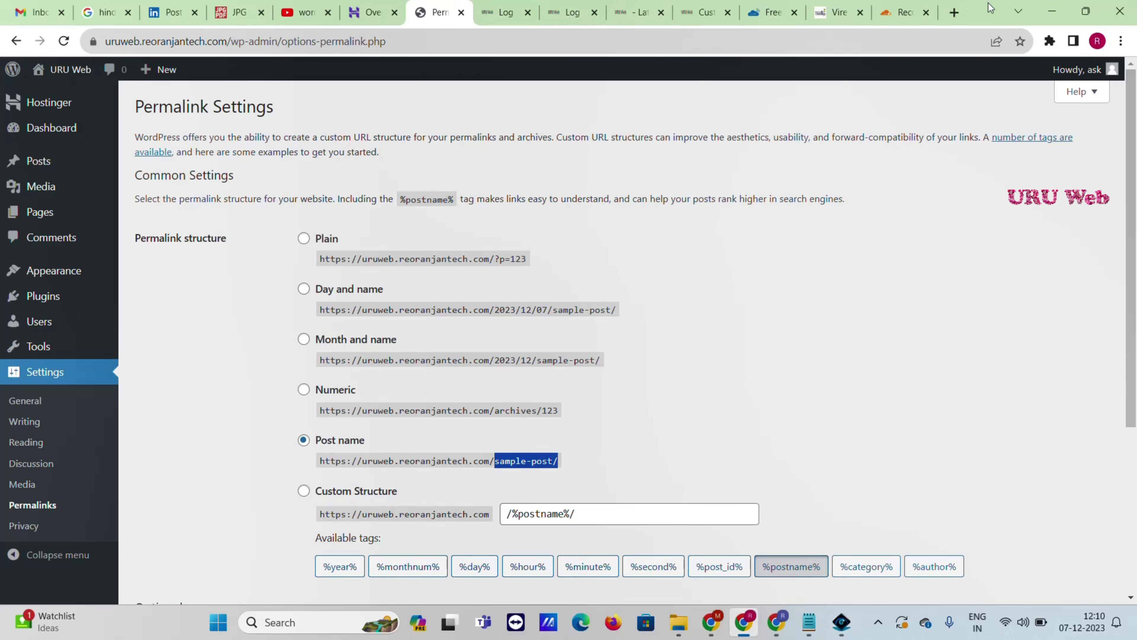
# - Compare with the themeraja tab's URL path, then save the Post name permalinks
pyautogui.click(838, 12)
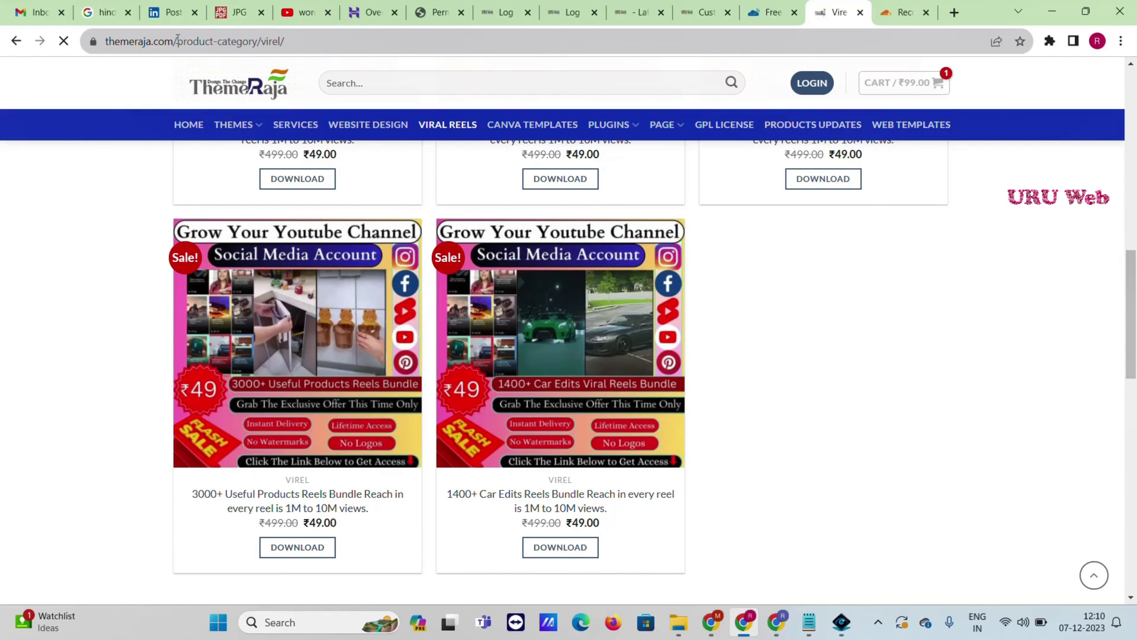
pyautogui.moveTo(177, 41); pyautogui.dragTo(279, 46)
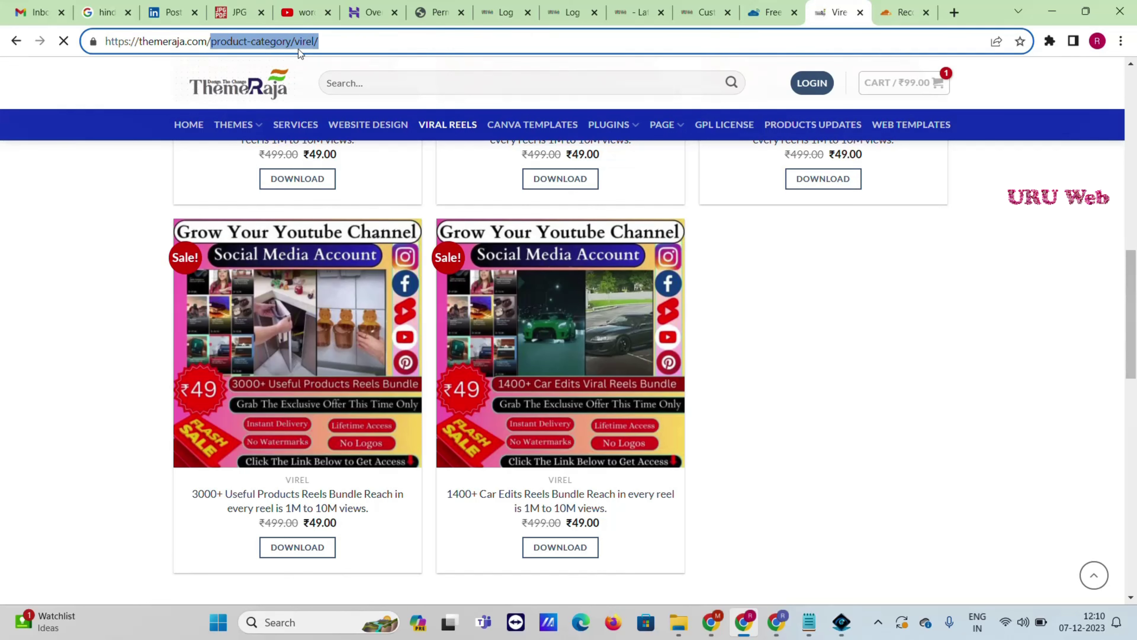
pyautogui.click(436, 12)
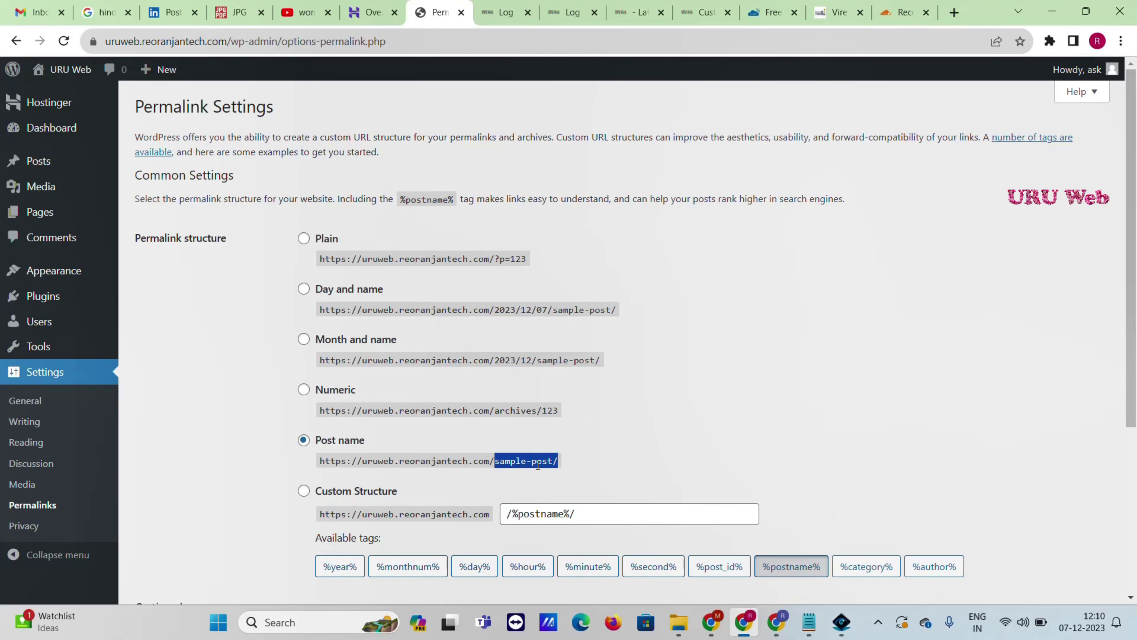
pyautogui.scroll(-5, 282, 445)
pyautogui.click(190, 558)
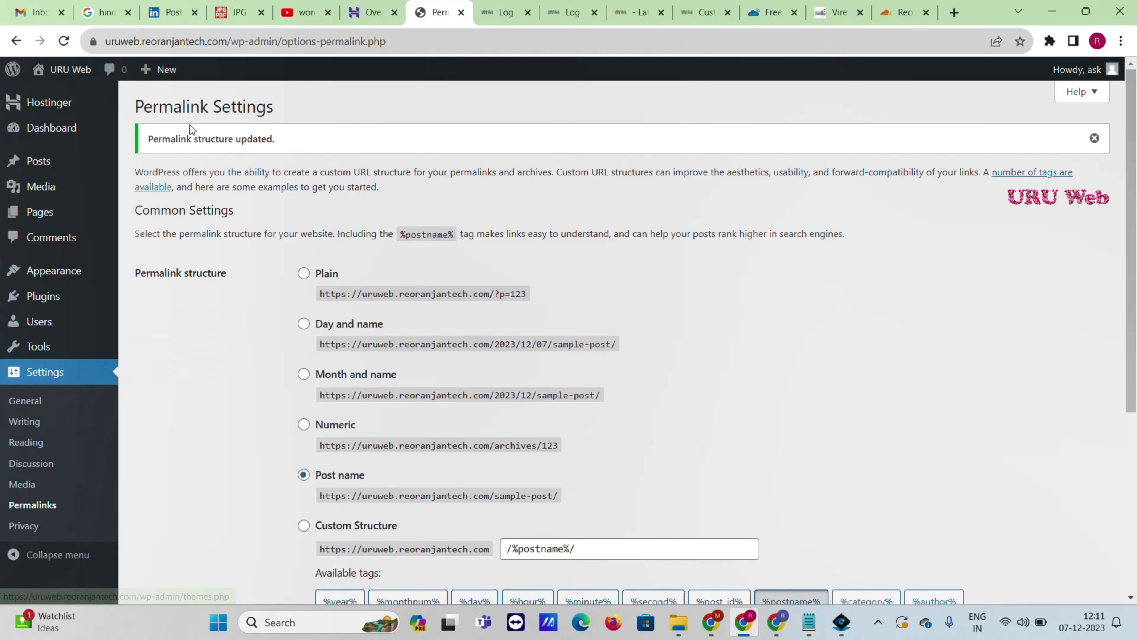
# - Open URU Web's live front page in a new tab, look it over, and return to Permalink Settings
pyautogui.moveTo(34, 80)
pyautogui.rightClick(45, 98)
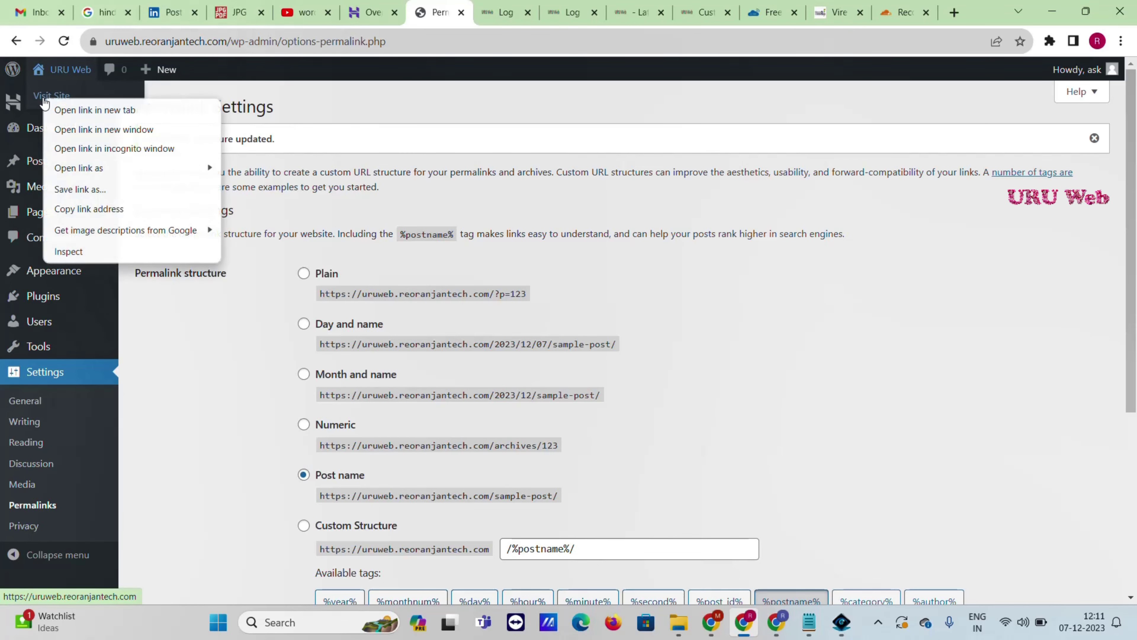
pyautogui.click(64, 109)
pyautogui.click(471, 6)
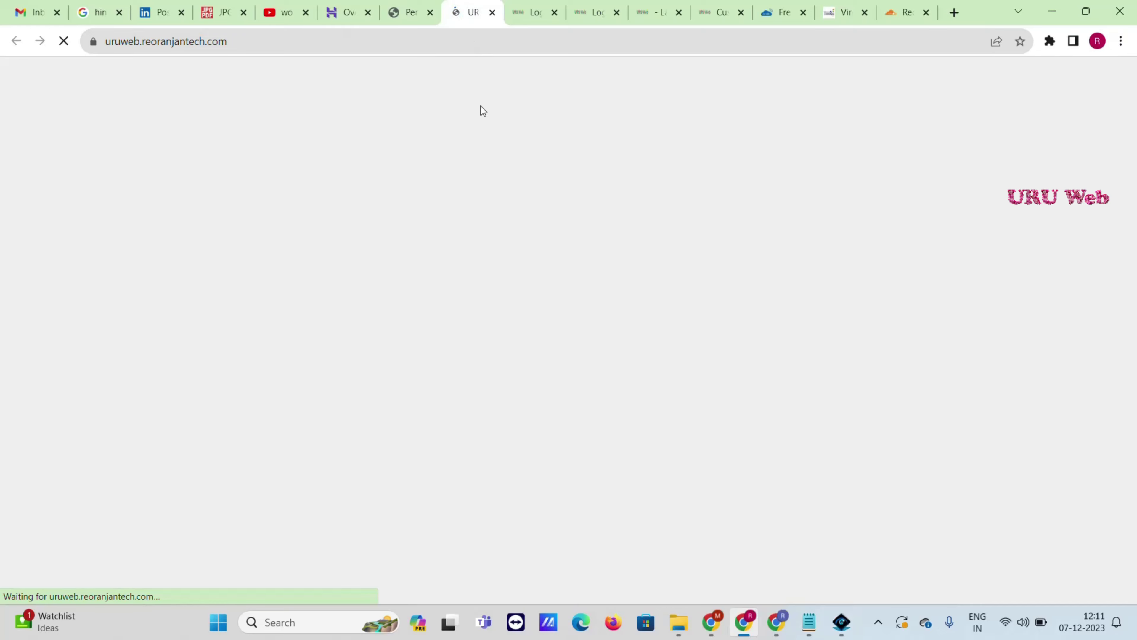
pyautogui.scroll(-10, 696, 291)
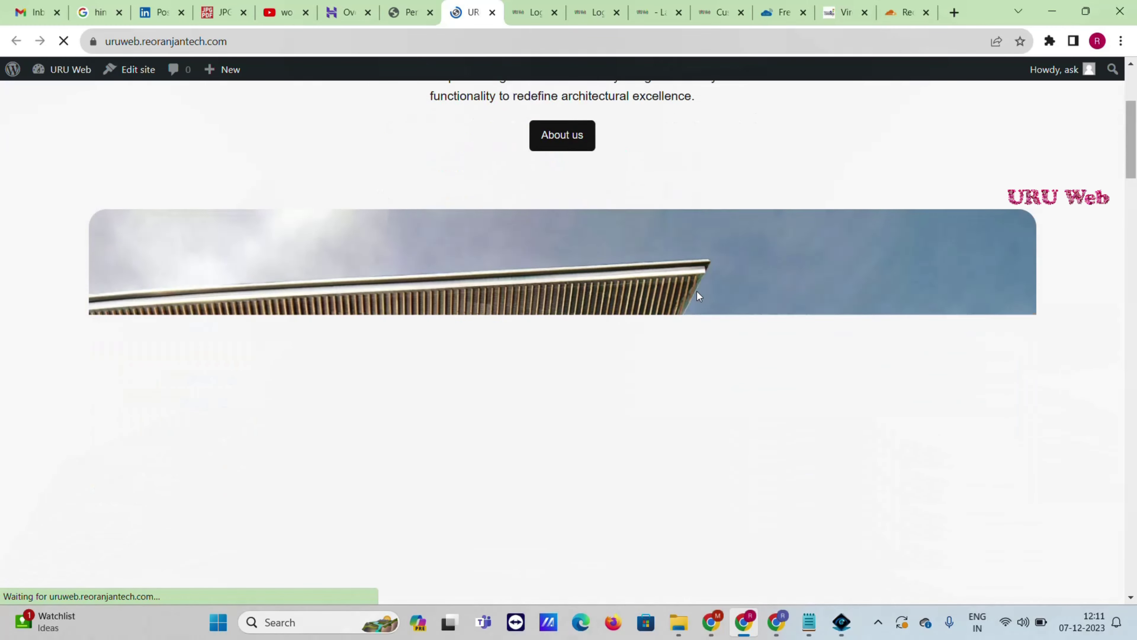
pyautogui.scroll(-3, 697, 292)
pyautogui.scroll(13, 698, 292)
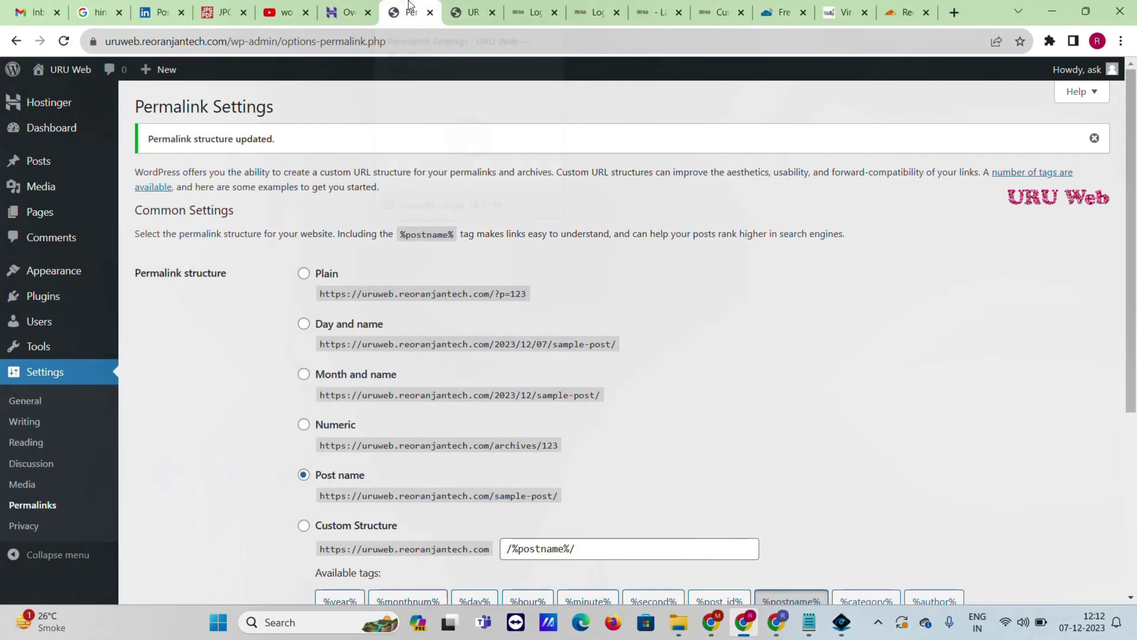
pyautogui.click(409, 12)
# - Find Astra under Appearance > Themes > Add New Theme and install it
pyautogui.moveTo(117, 277)
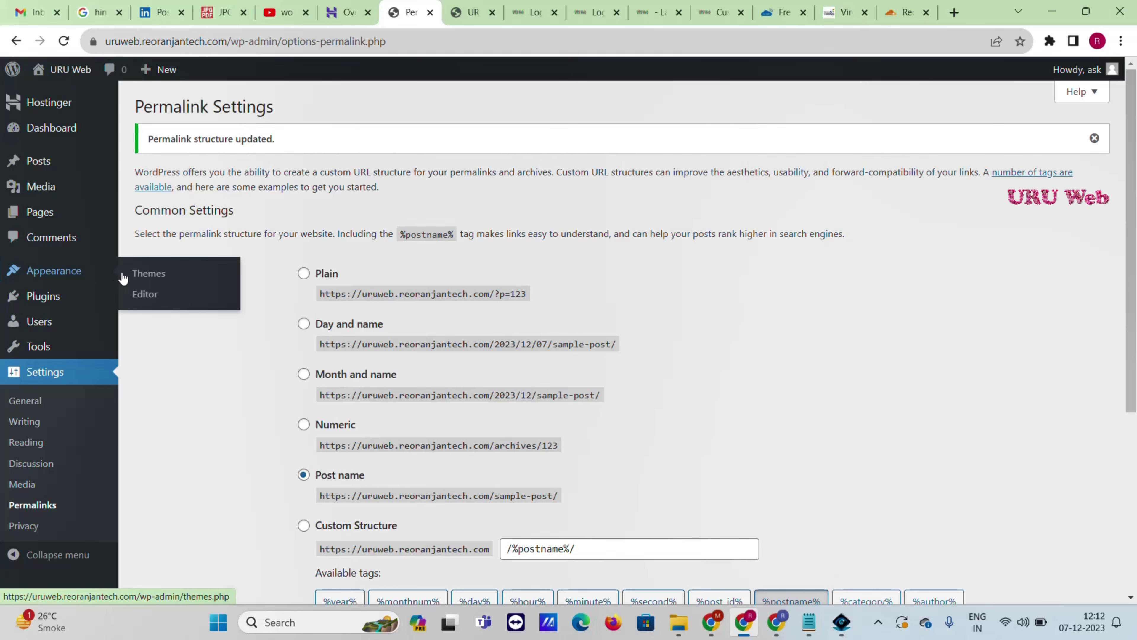
pyautogui.click(155, 279)
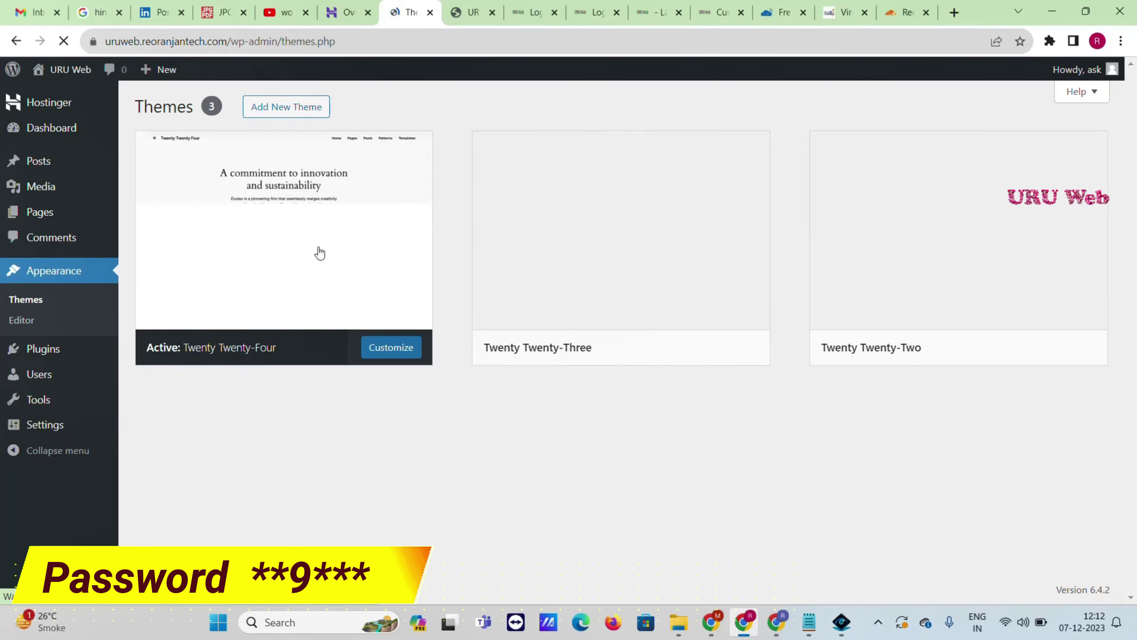
pyautogui.click(295, 116)
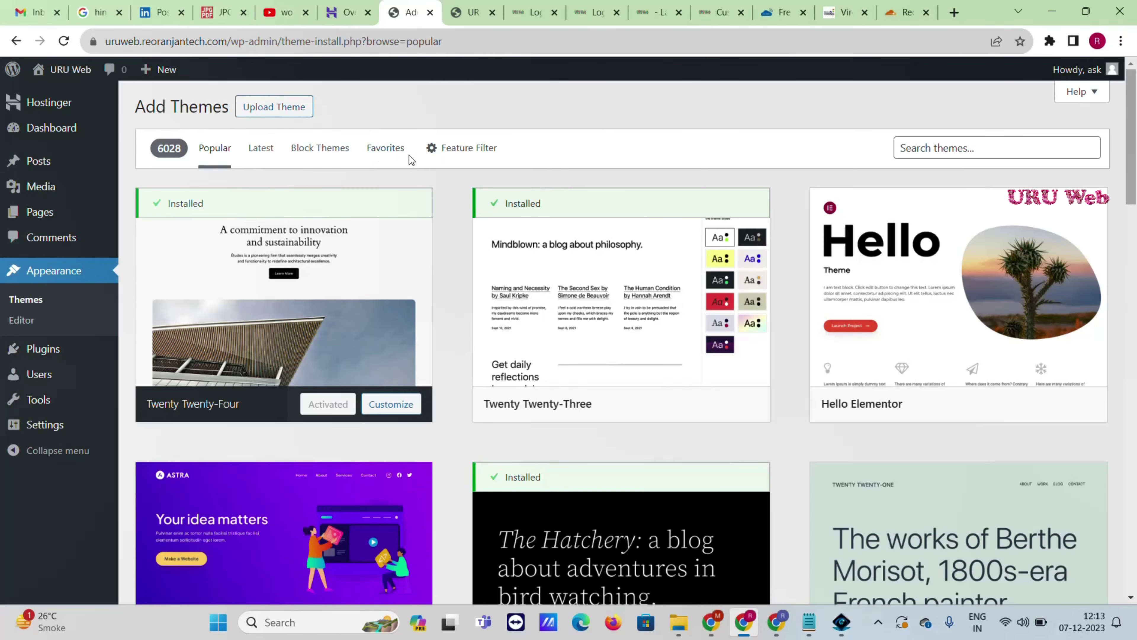
pyautogui.scroll(-2, 410, 156)
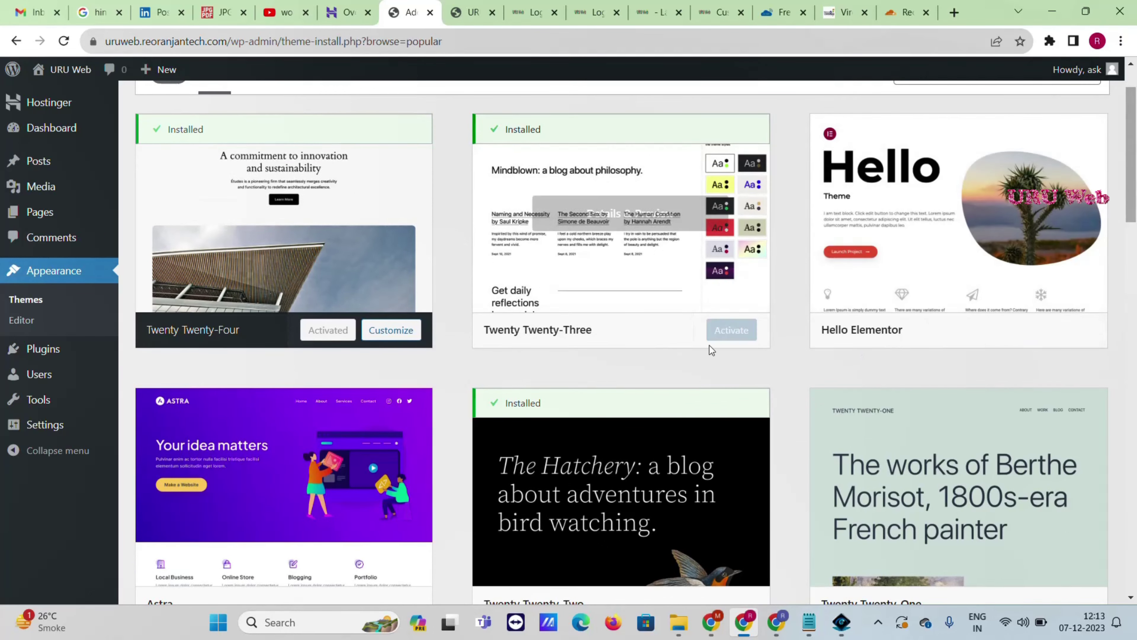
pyautogui.scroll(-2, 507, 394)
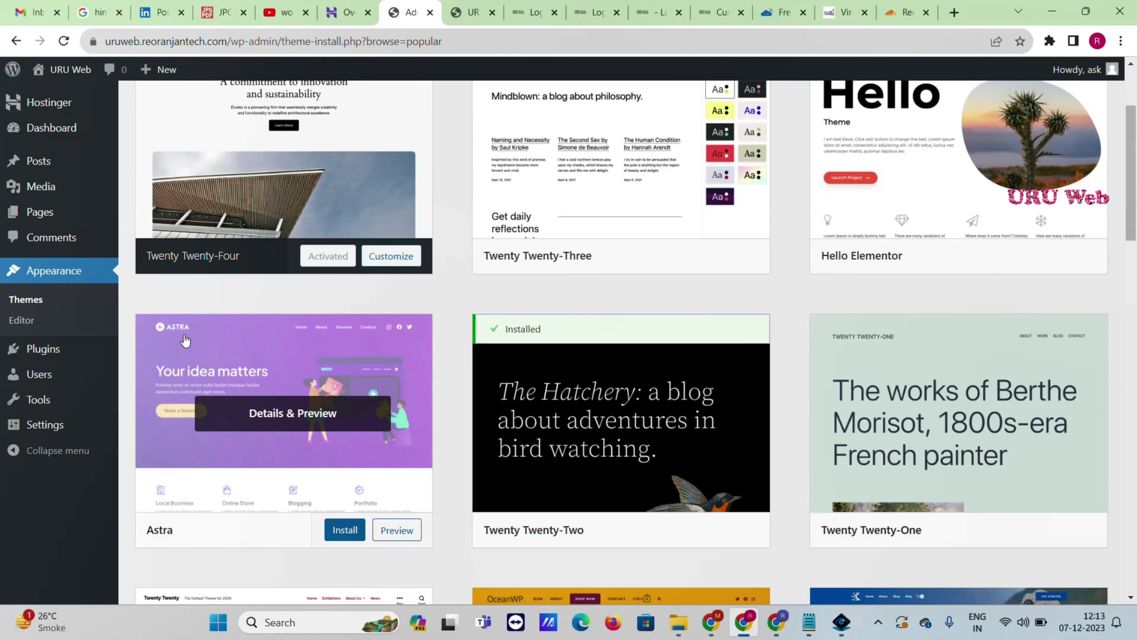
pyautogui.click(343, 530)
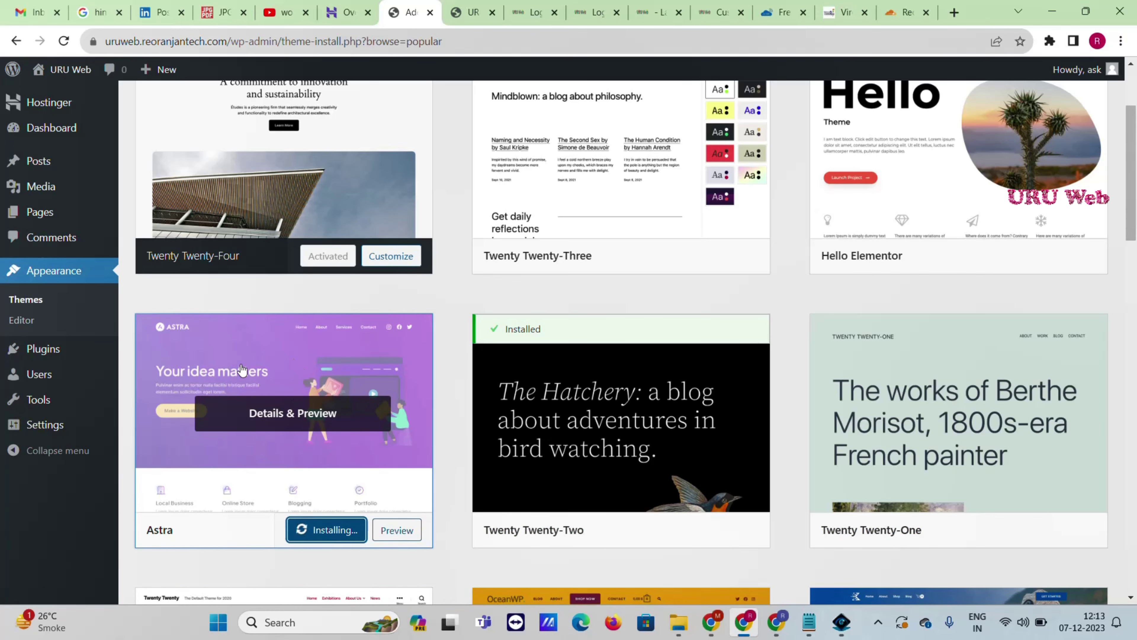
# - Activate the newly installed Astra theme
pyautogui.scroll(3, 985, 170)
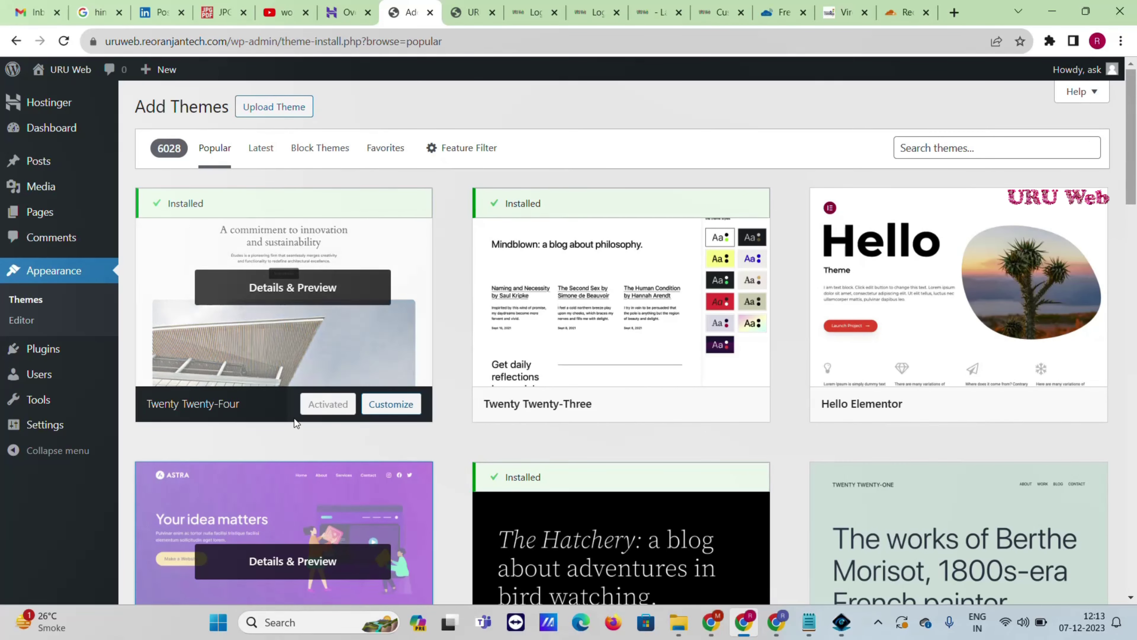
pyautogui.scroll(-3, 212, 385)
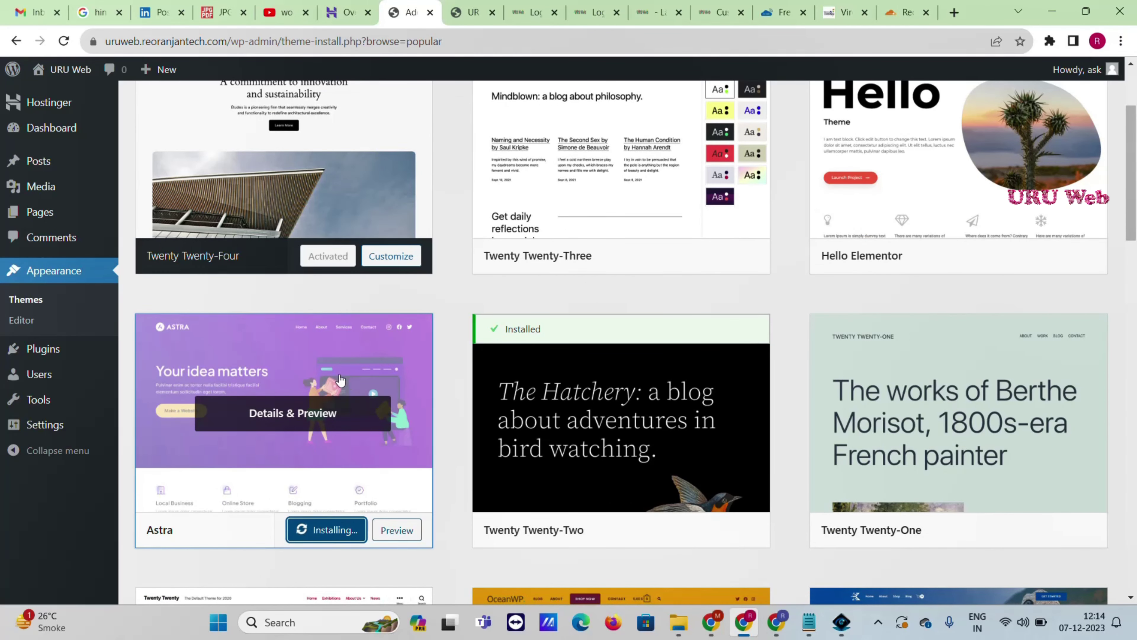
pyautogui.scroll(-2, 277, 325)
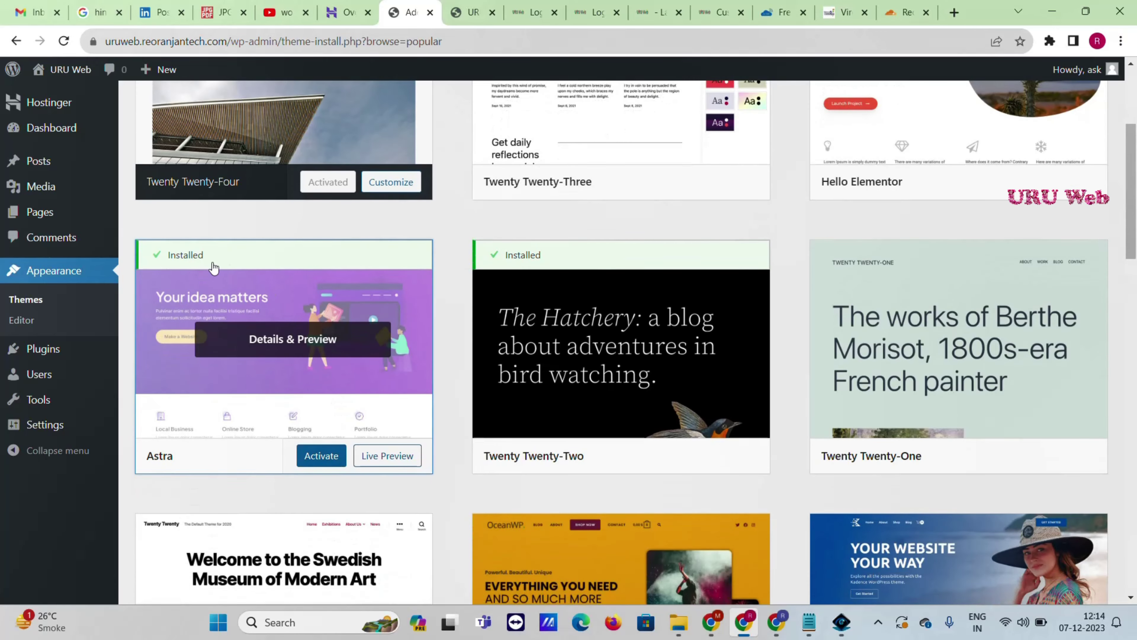
pyautogui.click(322, 456)
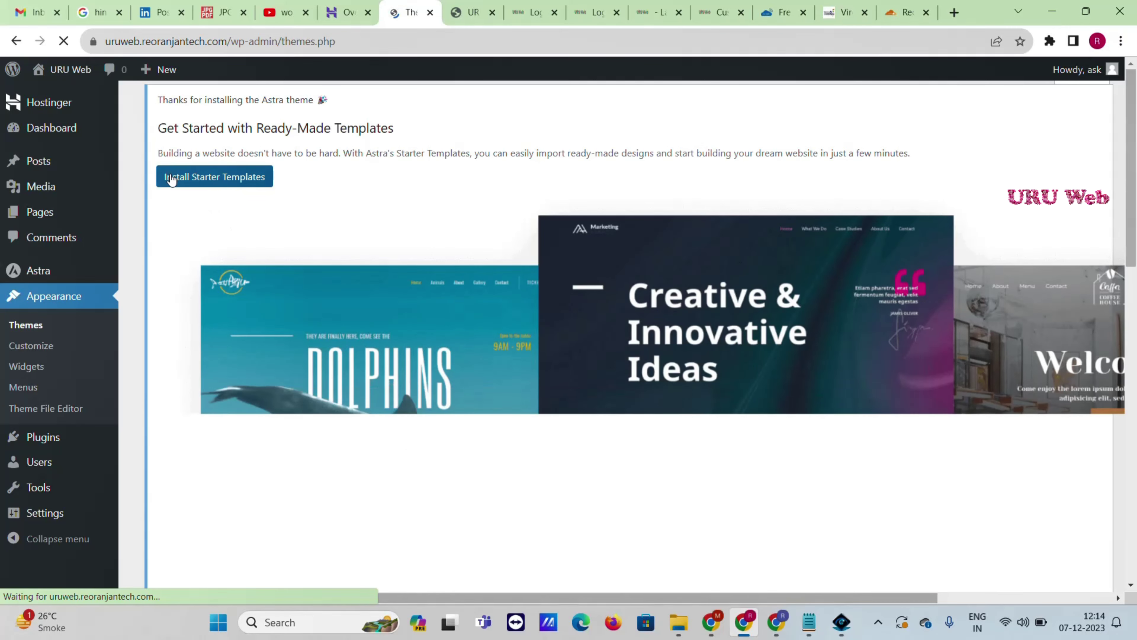
# - Reload URU Web's live front page to confirm the Astra layout with the Hello world post
pyautogui.scroll(-5, 914, 251)
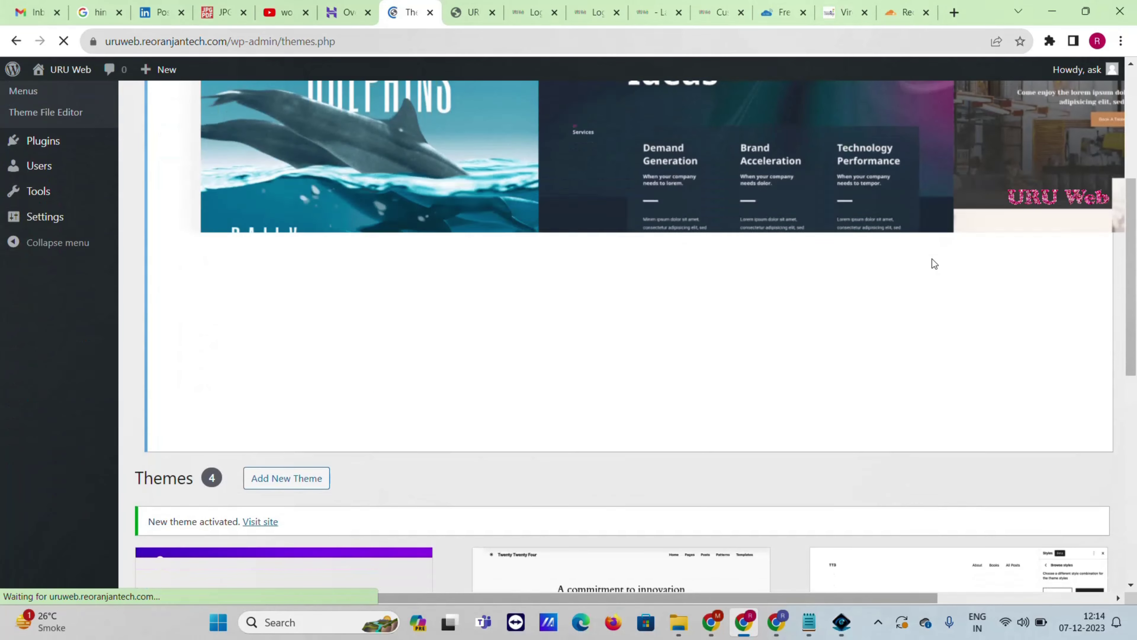
pyautogui.scroll(-4, 932, 267)
pyautogui.scroll(5, 931, 271)
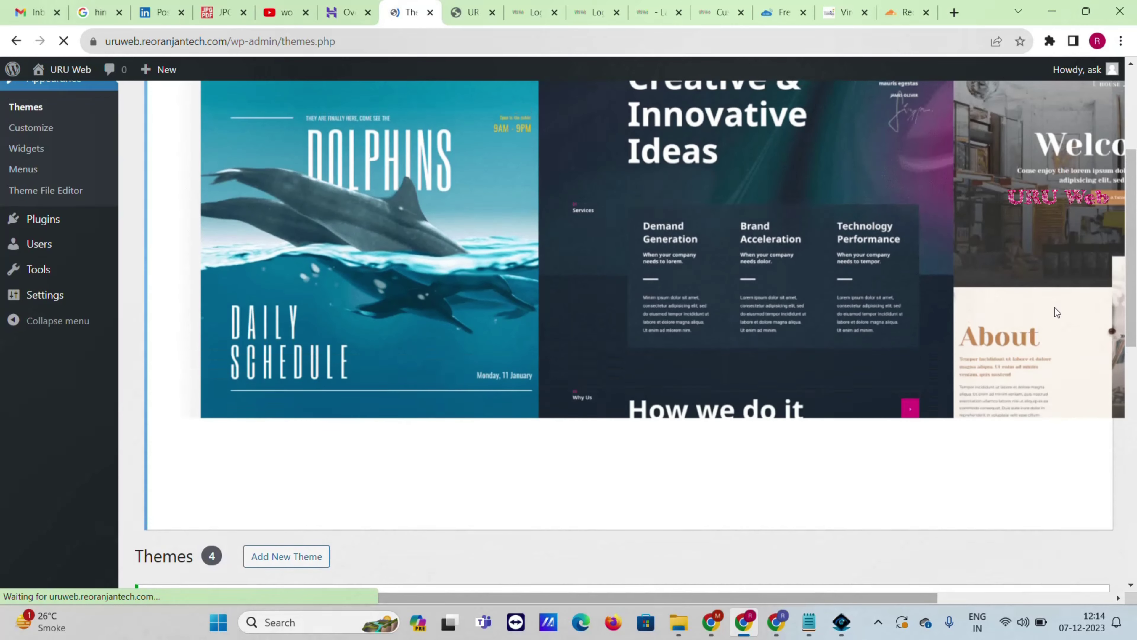
pyautogui.scroll(3, 985, 322)
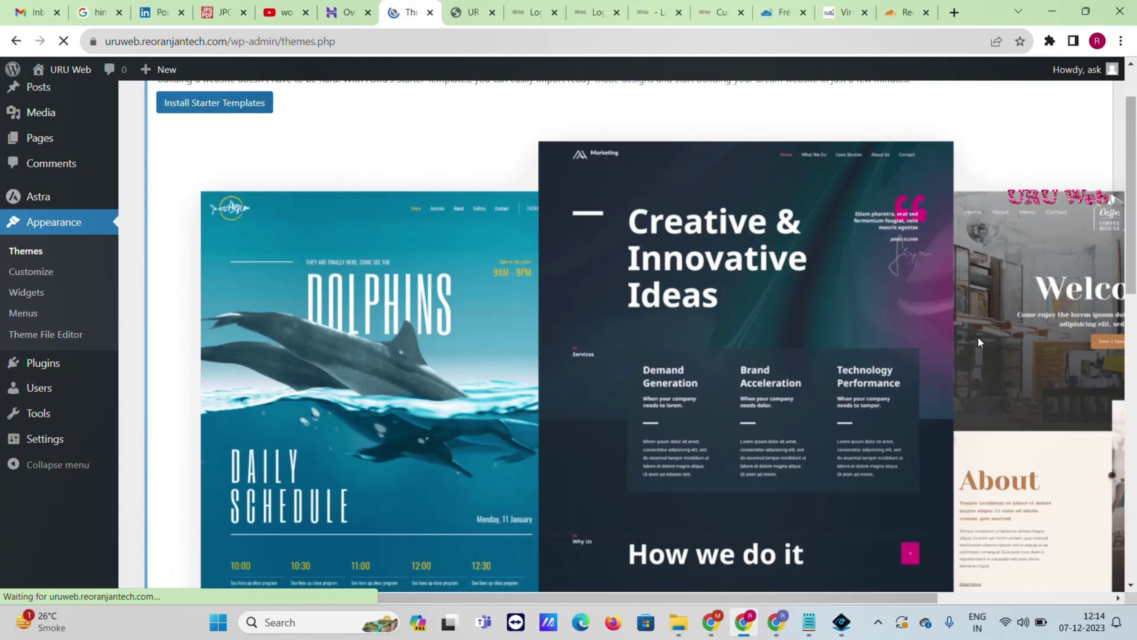
pyautogui.scroll(2, 972, 344)
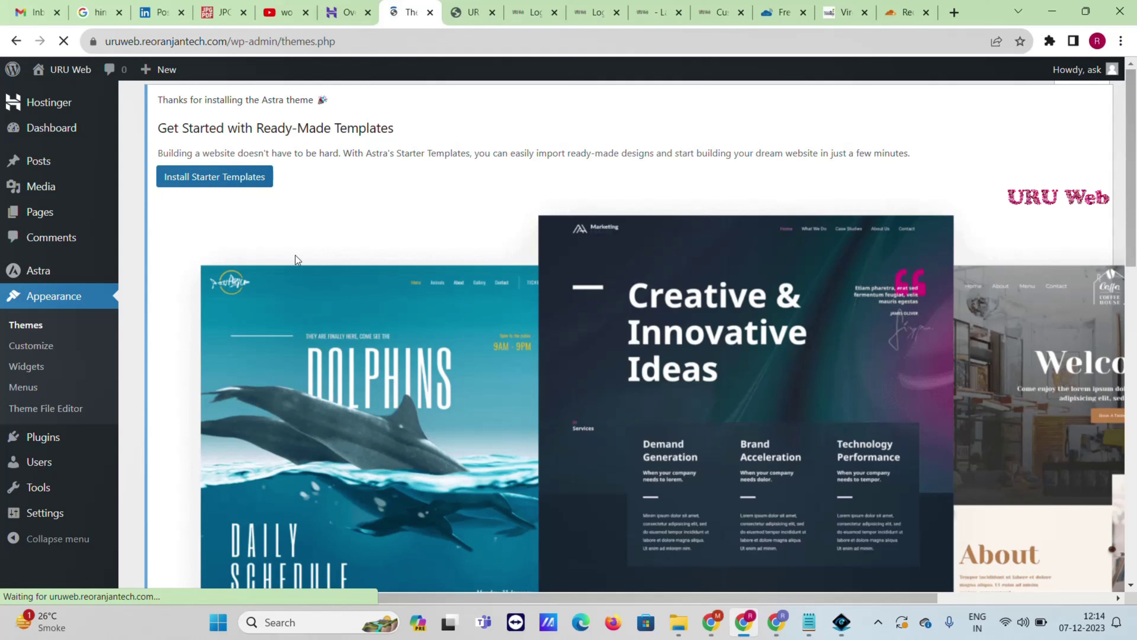
pyautogui.scroll(-1, 608, 286)
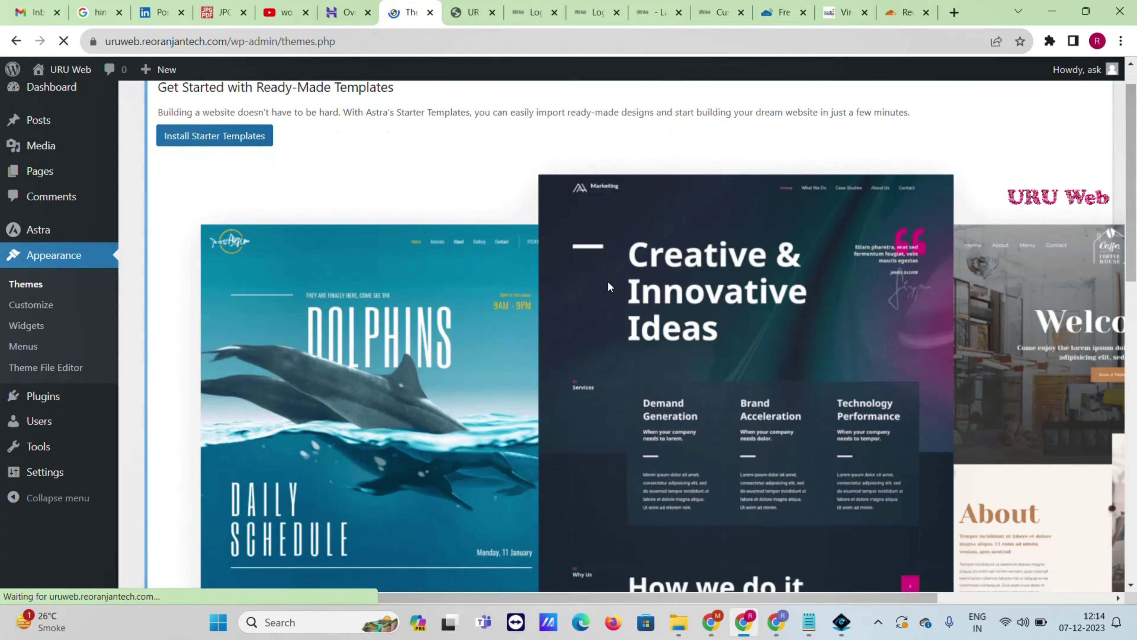
pyautogui.scroll(-5, 608, 286)
pyautogui.scroll(4, 376, 259)
pyautogui.scroll(-4, 380, 266)
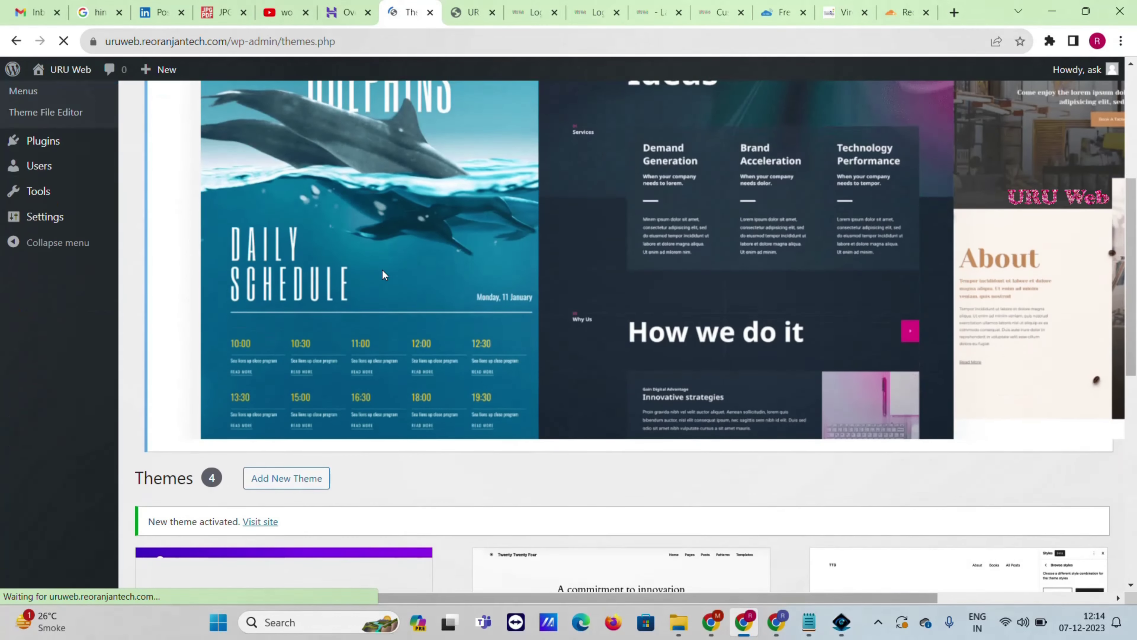
pyautogui.scroll(6, 384, 275)
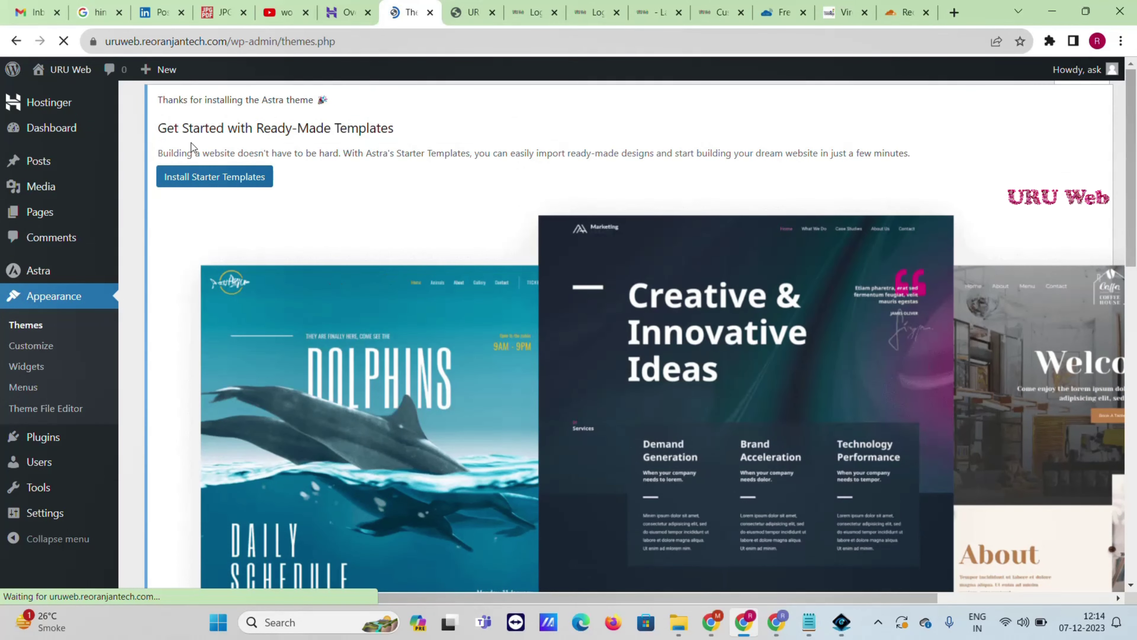
pyautogui.click(468, 12)
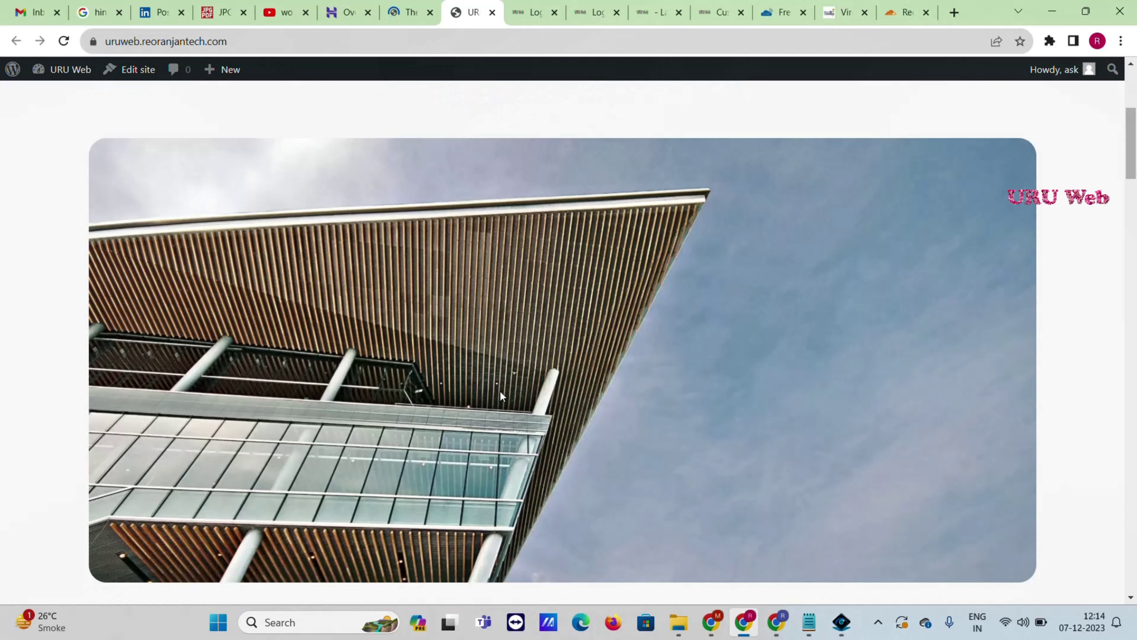
pyautogui.click(64, 41)
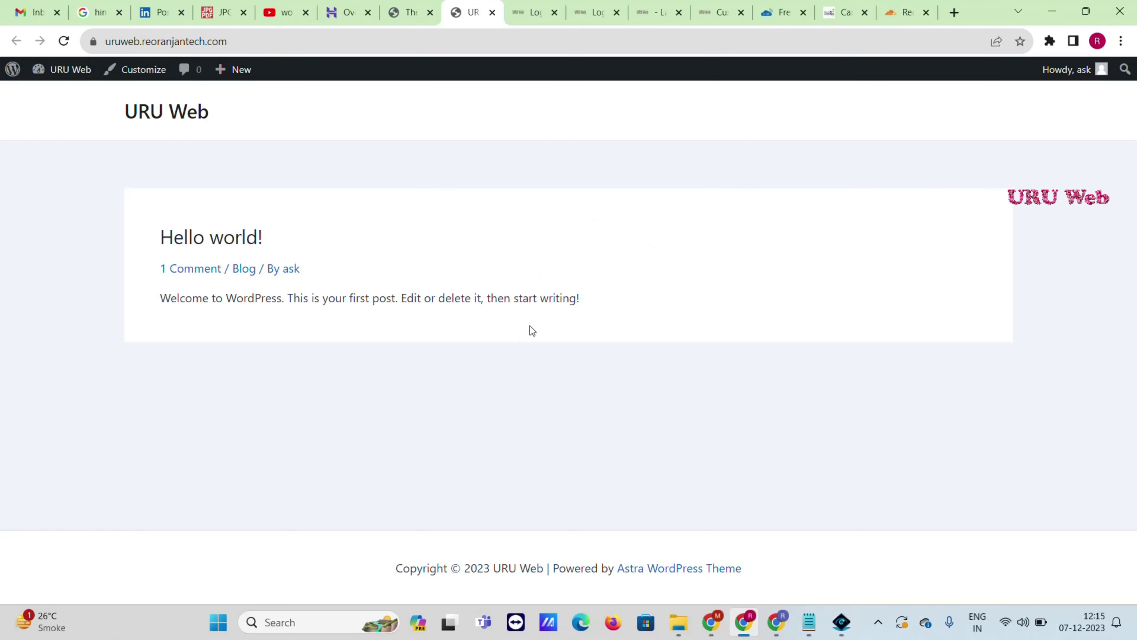
pyautogui.hotkey('ctrl', 'shift', 'Tab')
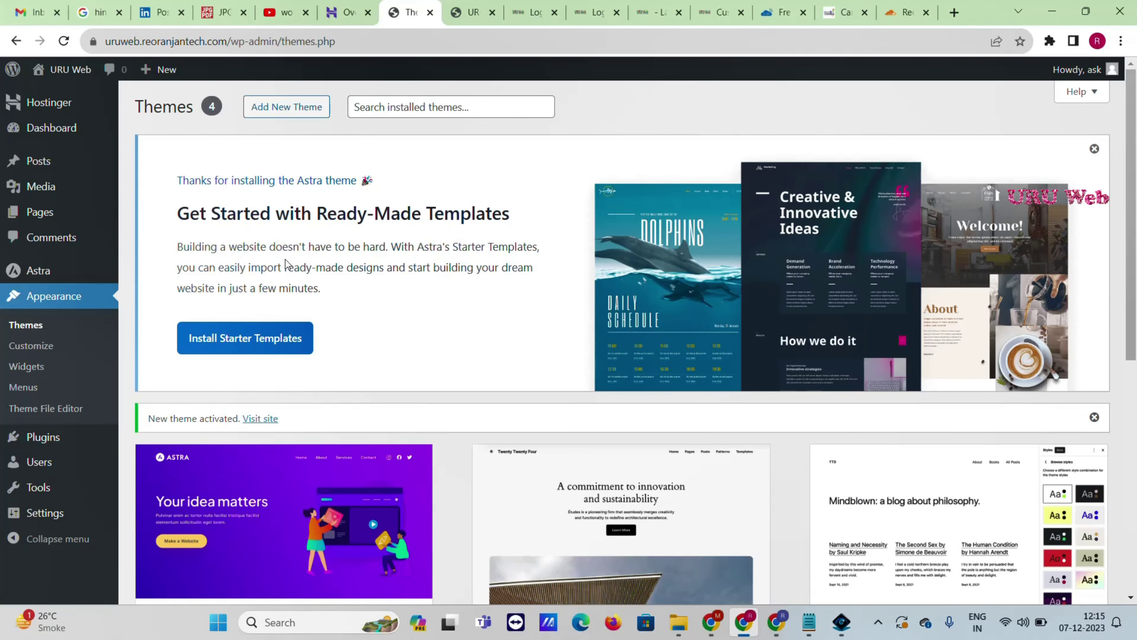
# - Open the Add Plugins page, then run a Google search for the Astra add-on in a new tab
pyautogui.moveTo(39, 437)
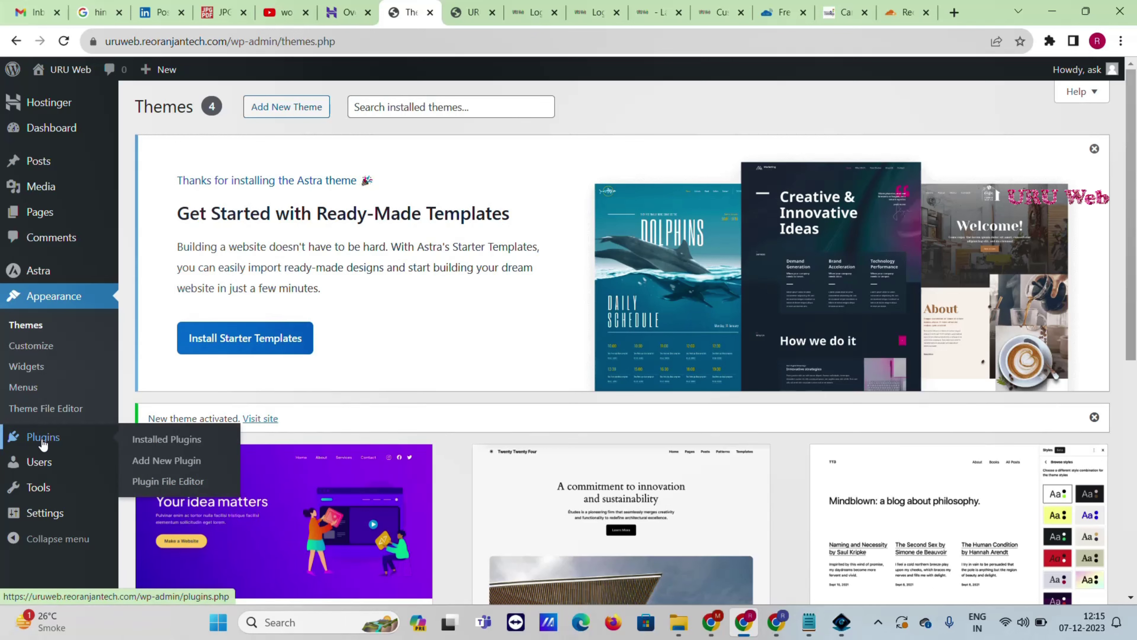
pyautogui.click(170, 466)
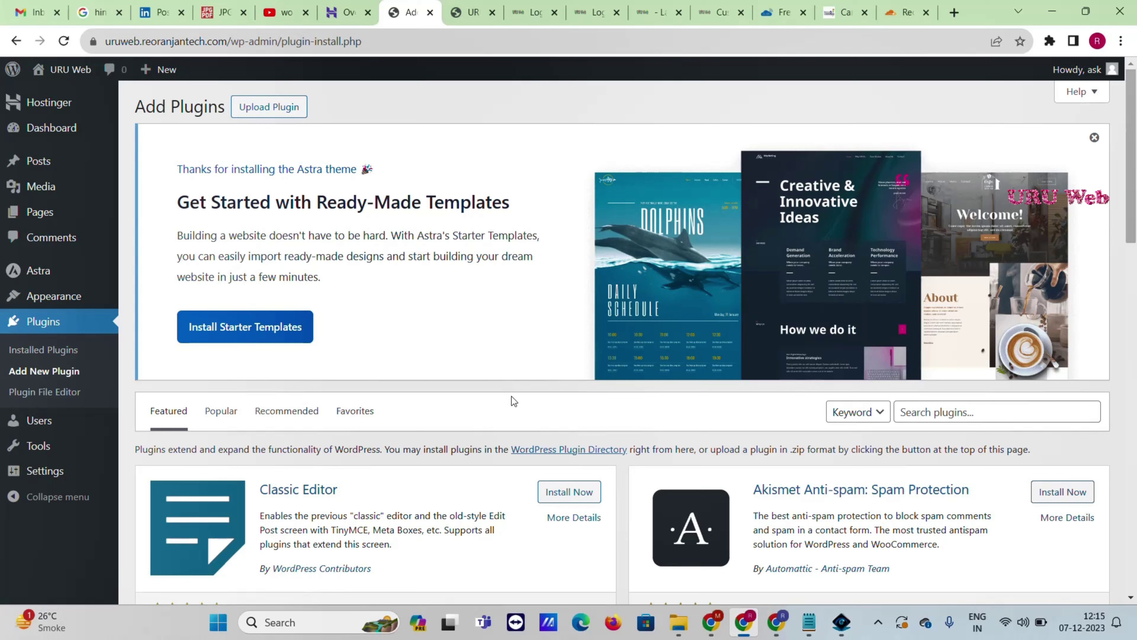
pyautogui.click(955, 13)
pyautogui.write('astra')
pyautogui.press('Return')
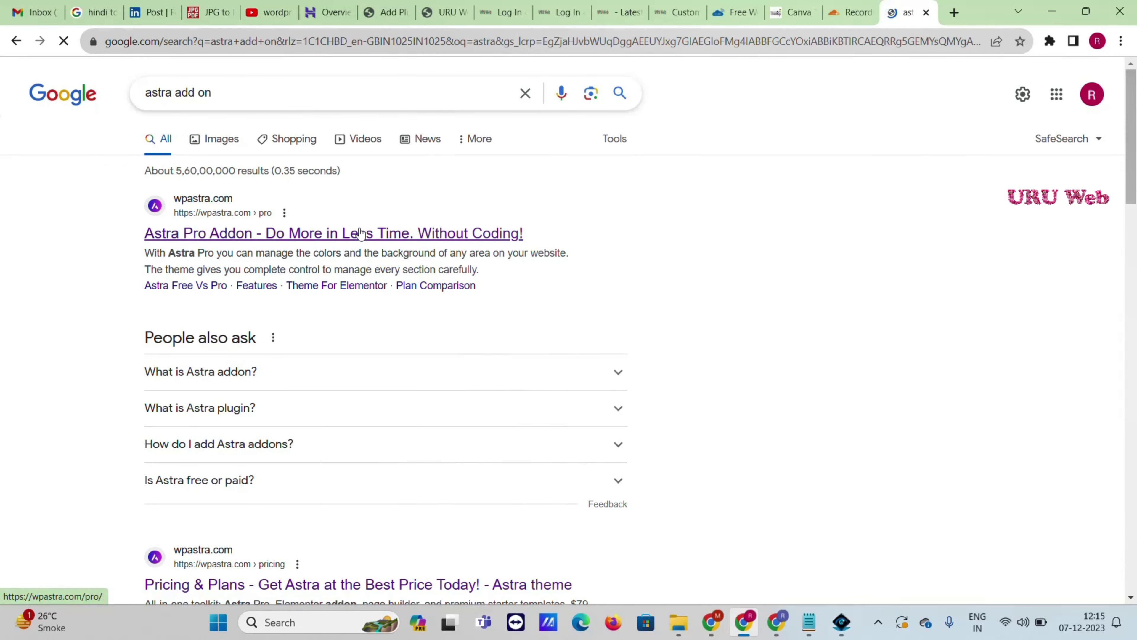
# - Review the official wpastra.com pricing plans, with Astra Pro at $49
pyautogui.click(361, 234)
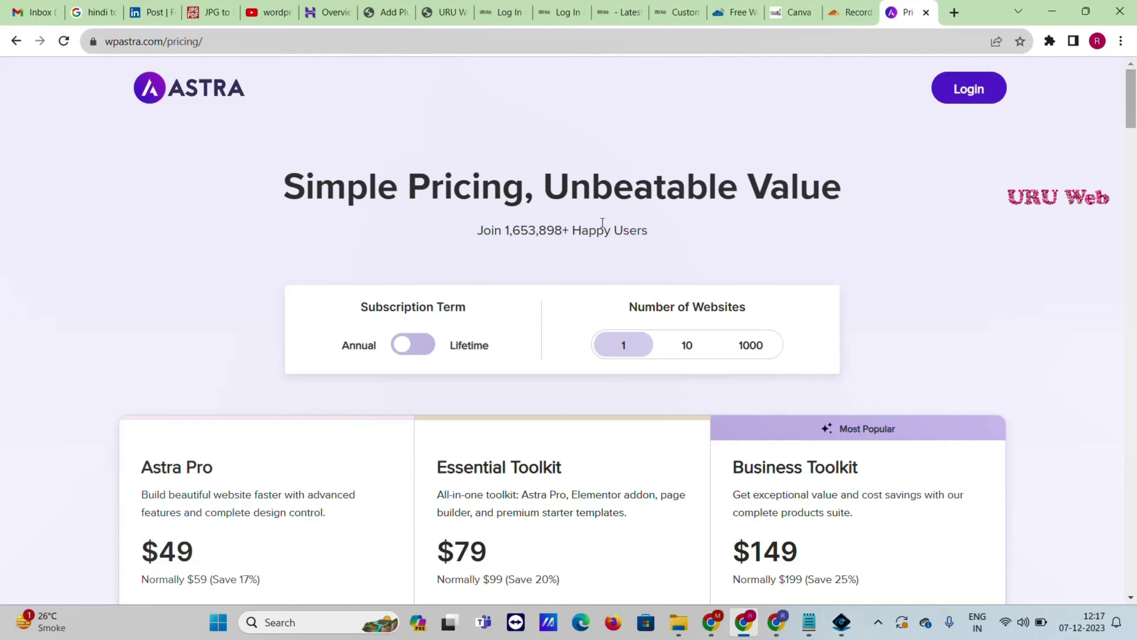
pyautogui.scroll(-5, 444, 241)
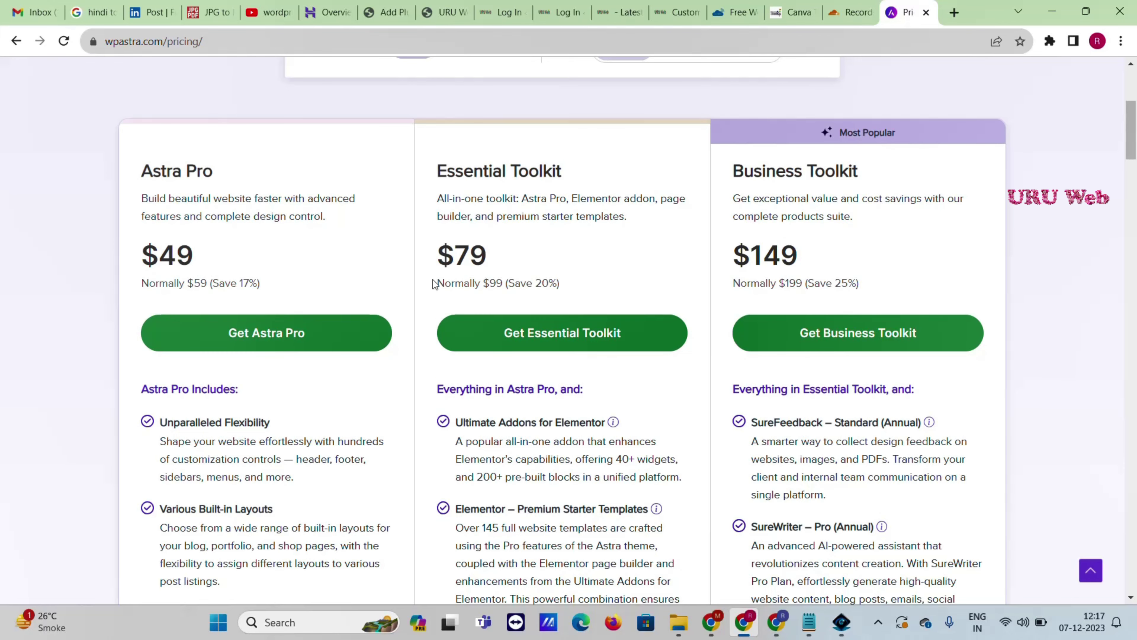
pyautogui.scroll(4, 560, 256)
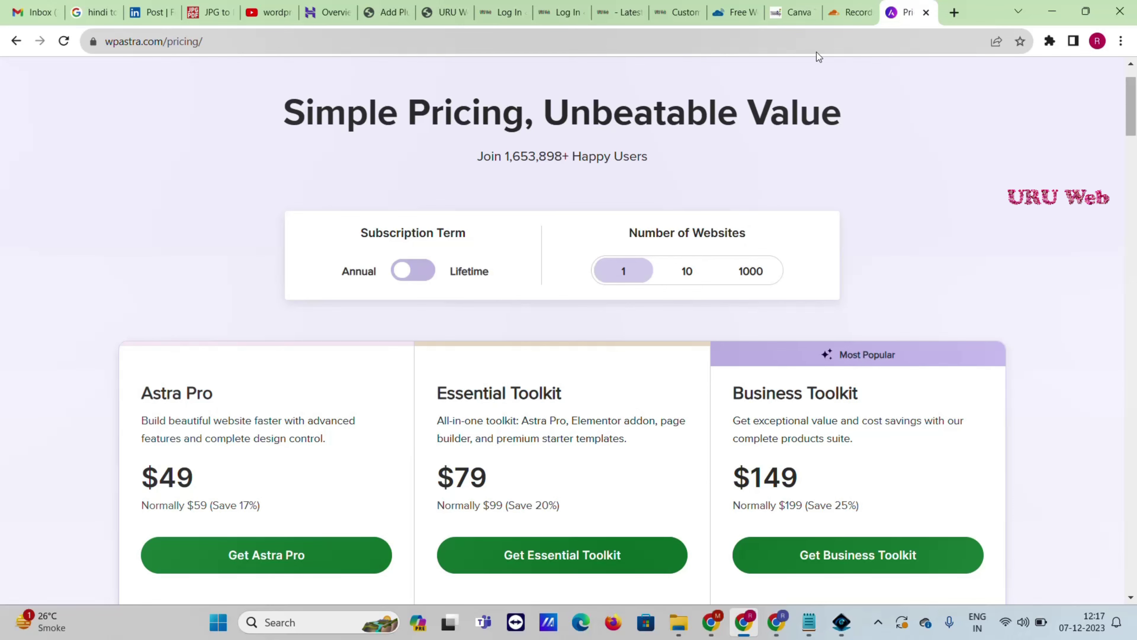
pyautogui.click(794, 12)
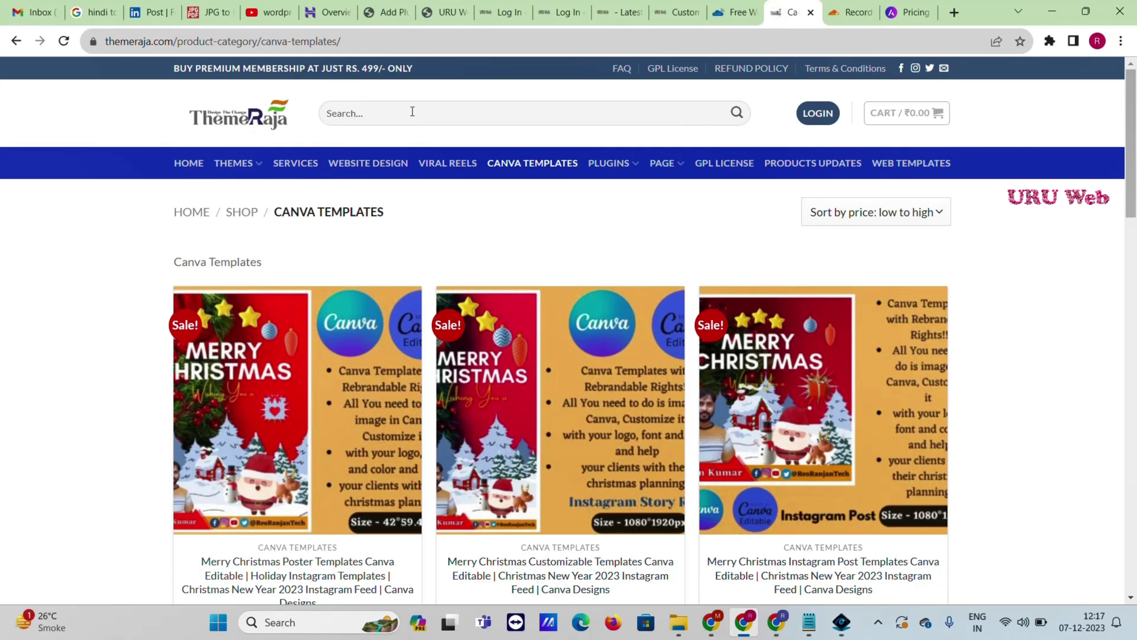
pyautogui.click(900, 6)
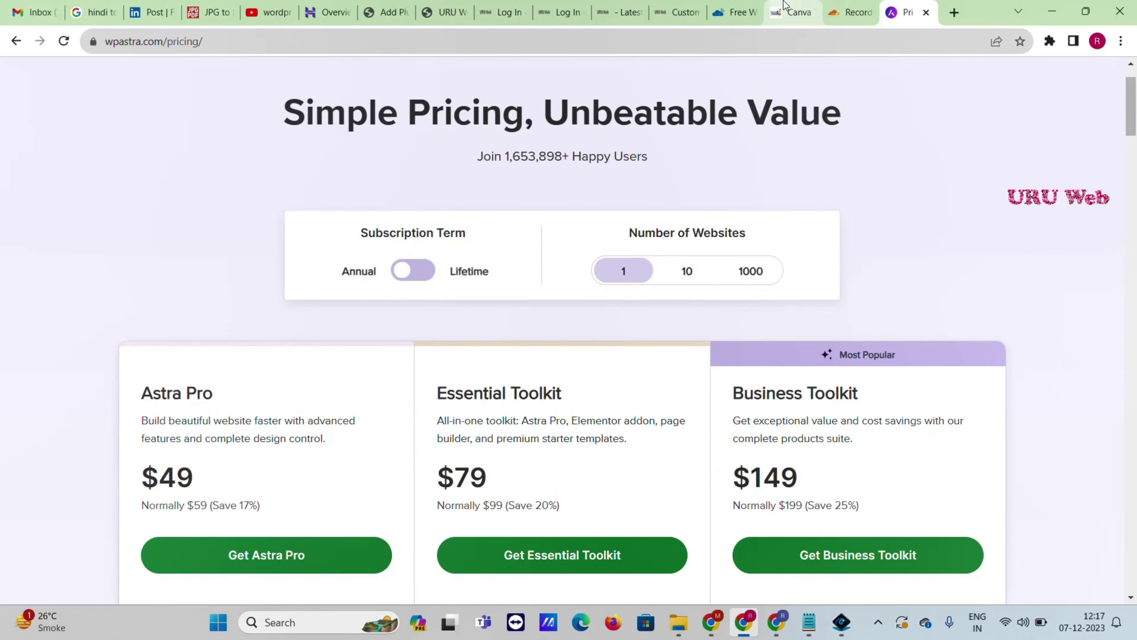
# - Search ThemeRaja for 'astra pro' and open the Astra Pro Addon 4.4.0 product page priced ₹99
pyautogui.click(791, 12)
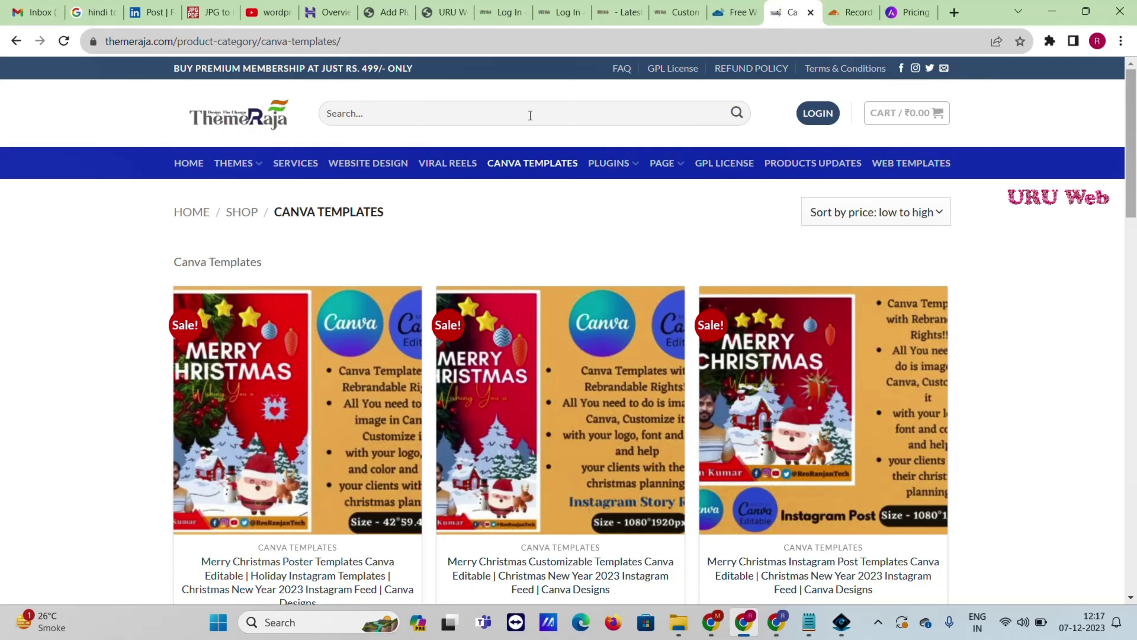
pyautogui.write('astra pro')
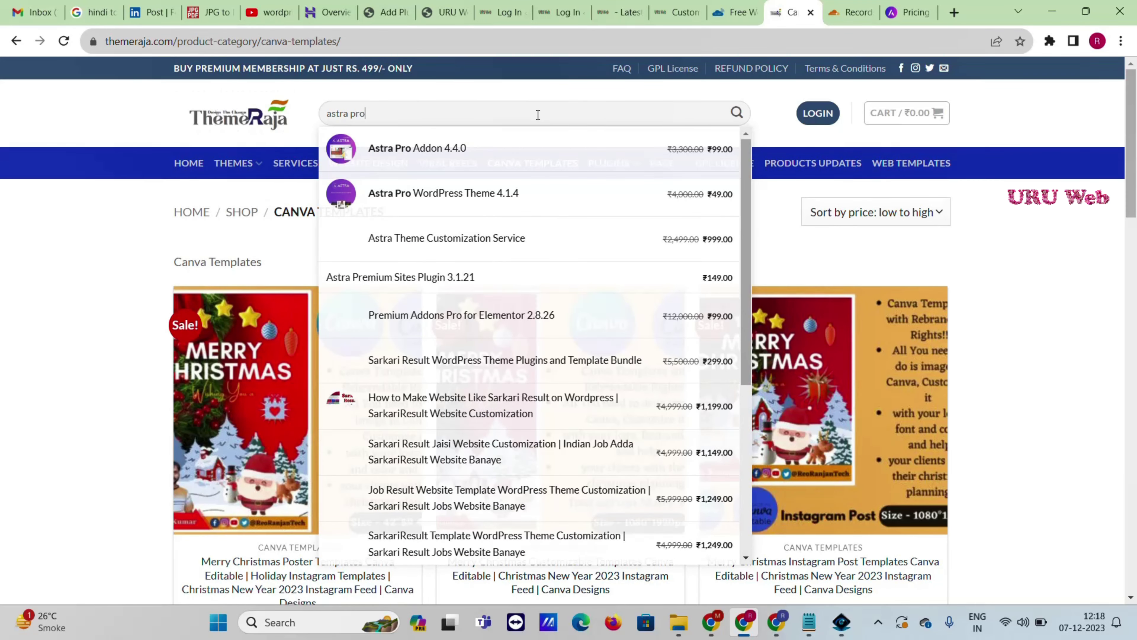
pyautogui.click(460, 147)
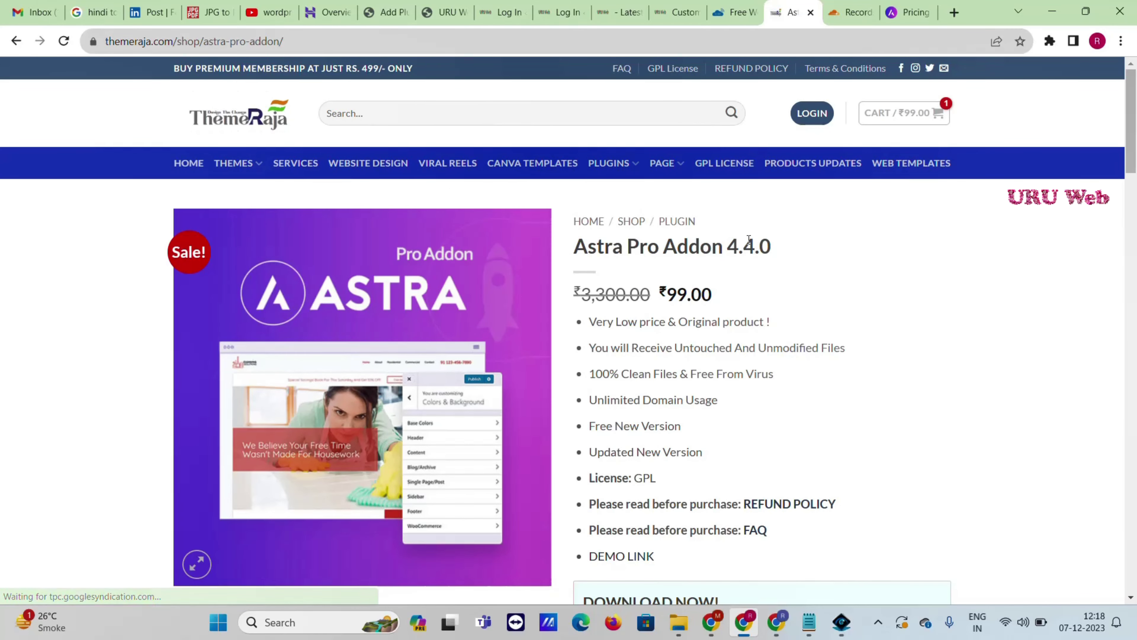
pyautogui.scroll(-1, 692, 288)
pyautogui.scroll(-1, 693, 288)
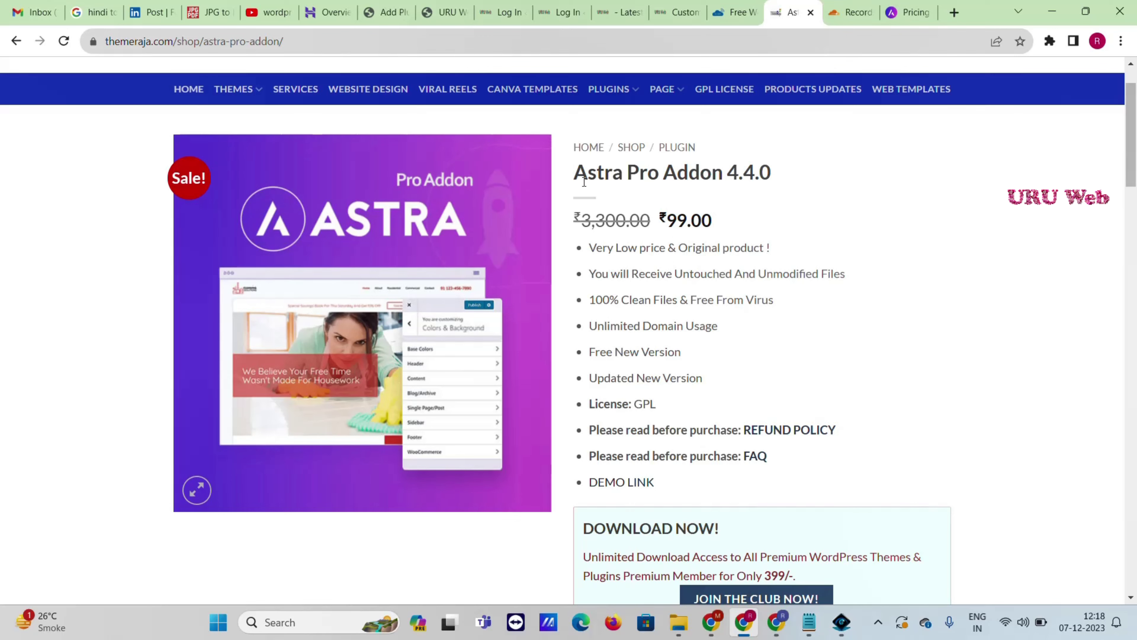
pyautogui.scroll(-2, 714, 206)
pyautogui.scroll(-1, 716, 211)
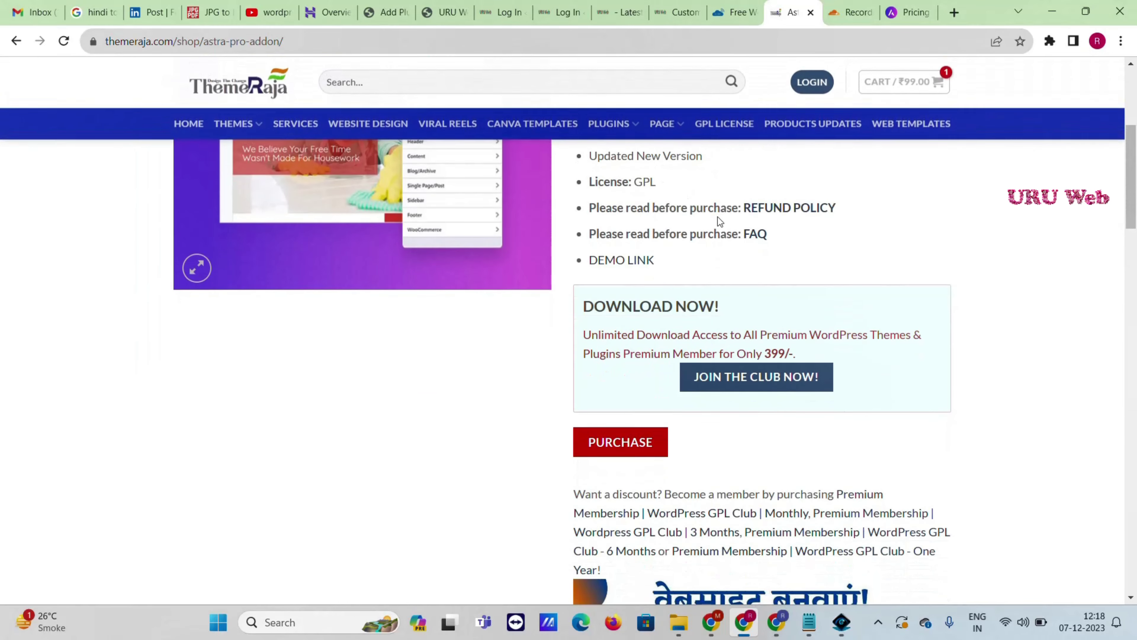
pyautogui.scroll(2, 679, 320)
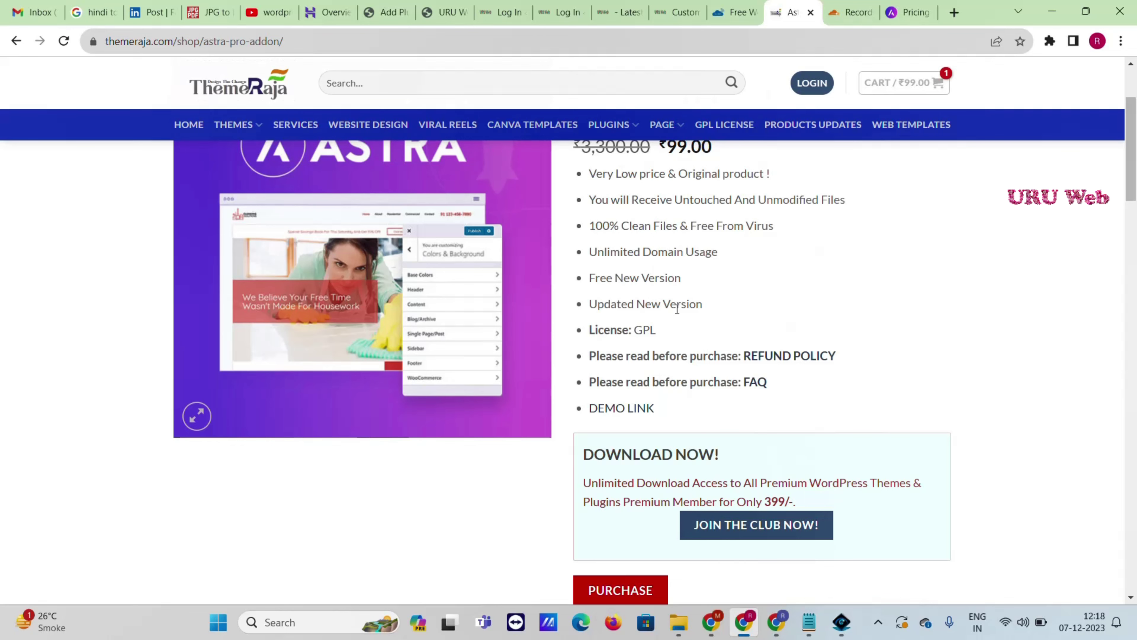
pyautogui.click(905, 11)
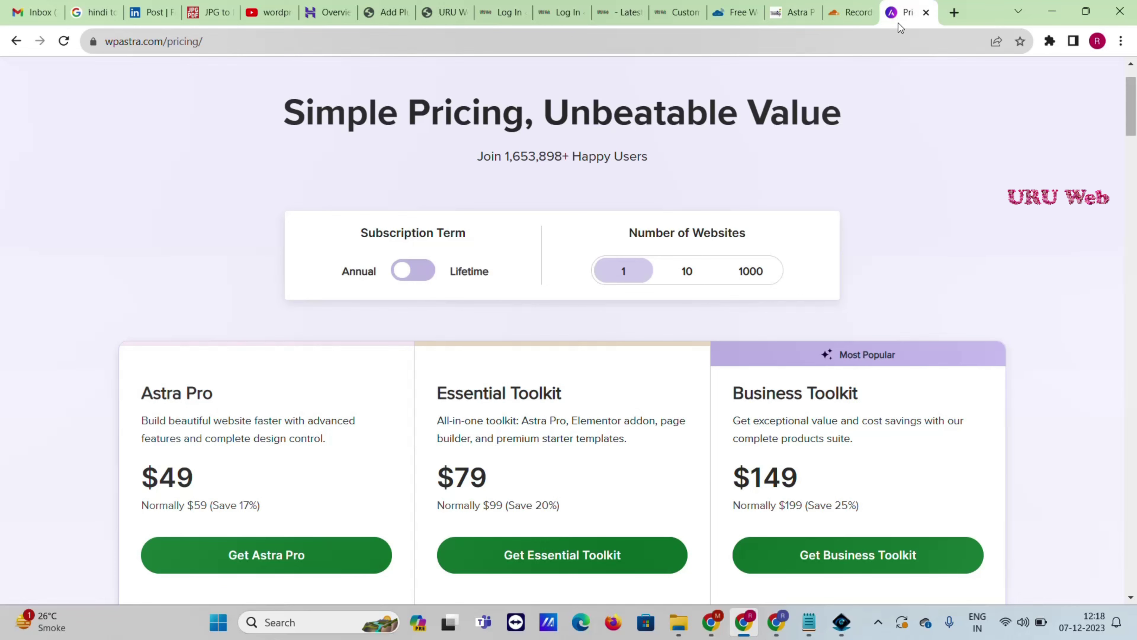
pyautogui.click(794, 13)
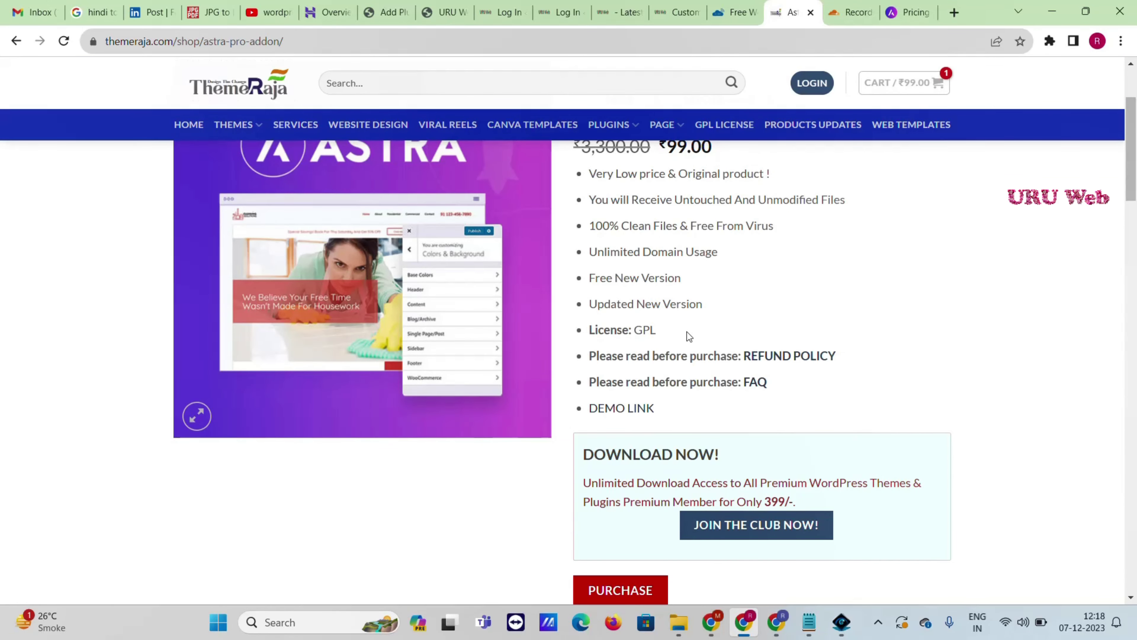
pyautogui.scroll(3, 690, 332)
pyautogui.scroll(-3, 690, 323)
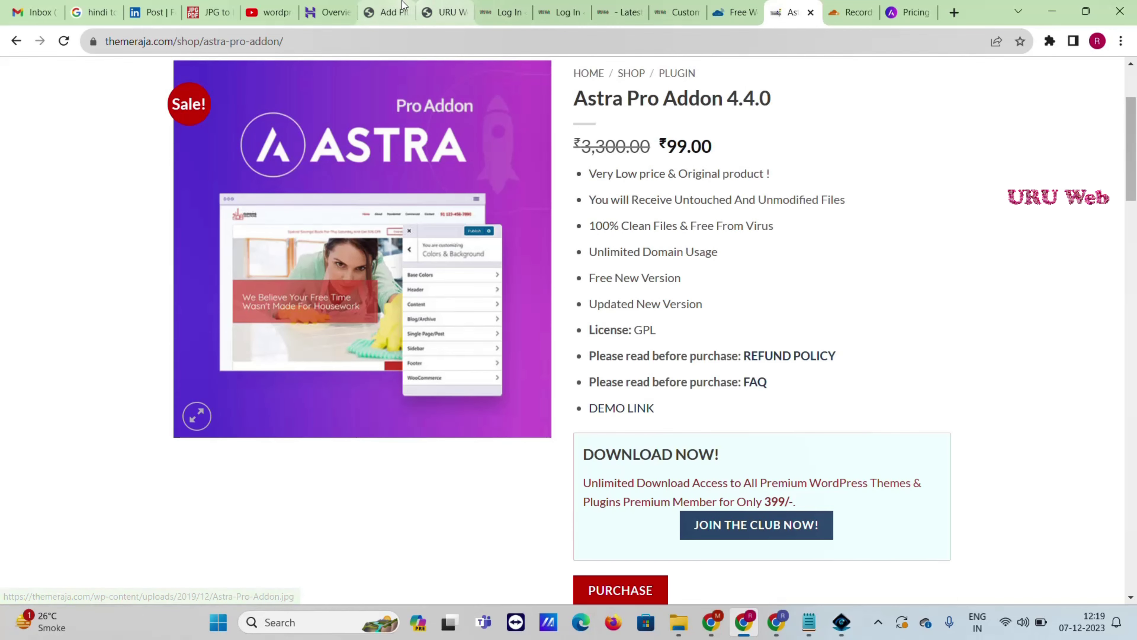
# - On Add Plugins, reveal the Upload Plugin form with its Choose file box for a .zip
pyautogui.click(392, 6)
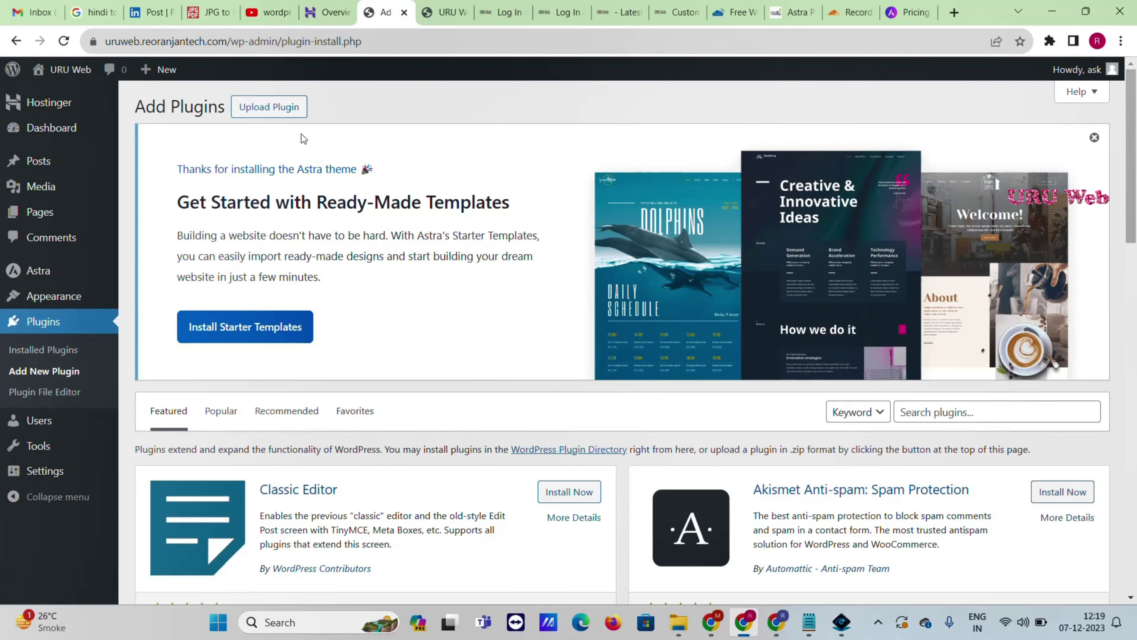
pyautogui.click(270, 108)
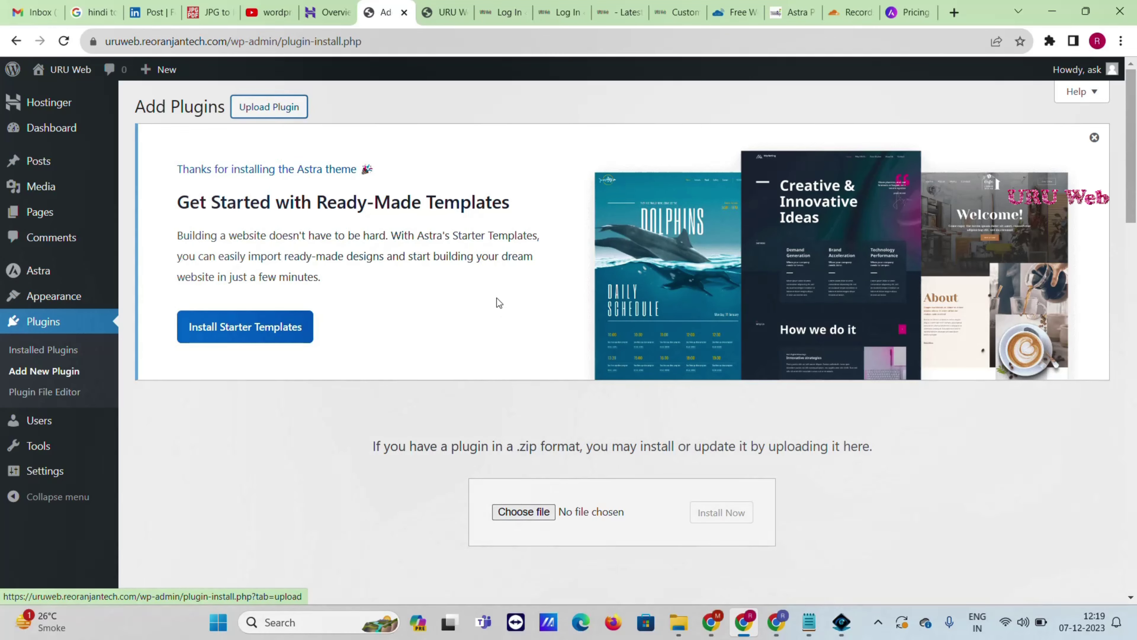
pyautogui.scroll(-1, 511, 311)
pyautogui.scroll(-2, 511, 312)
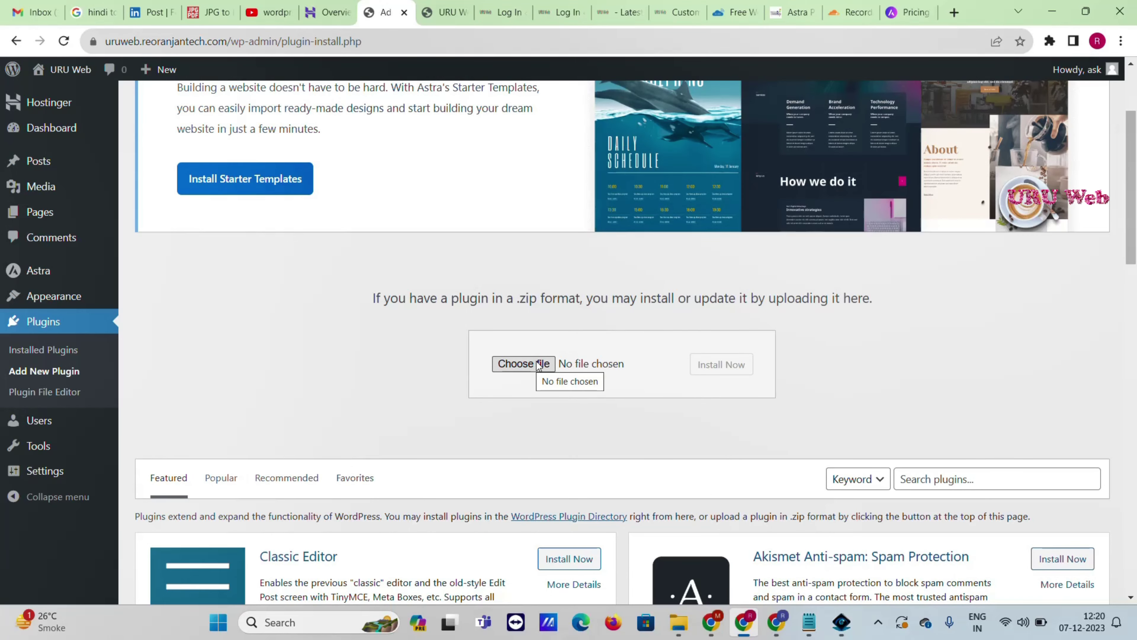
# - Extract the Astra Pro Addon archive in Downloads using its password, then open the 4.4.0 folder
pyautogui.moveTo(691, 632)
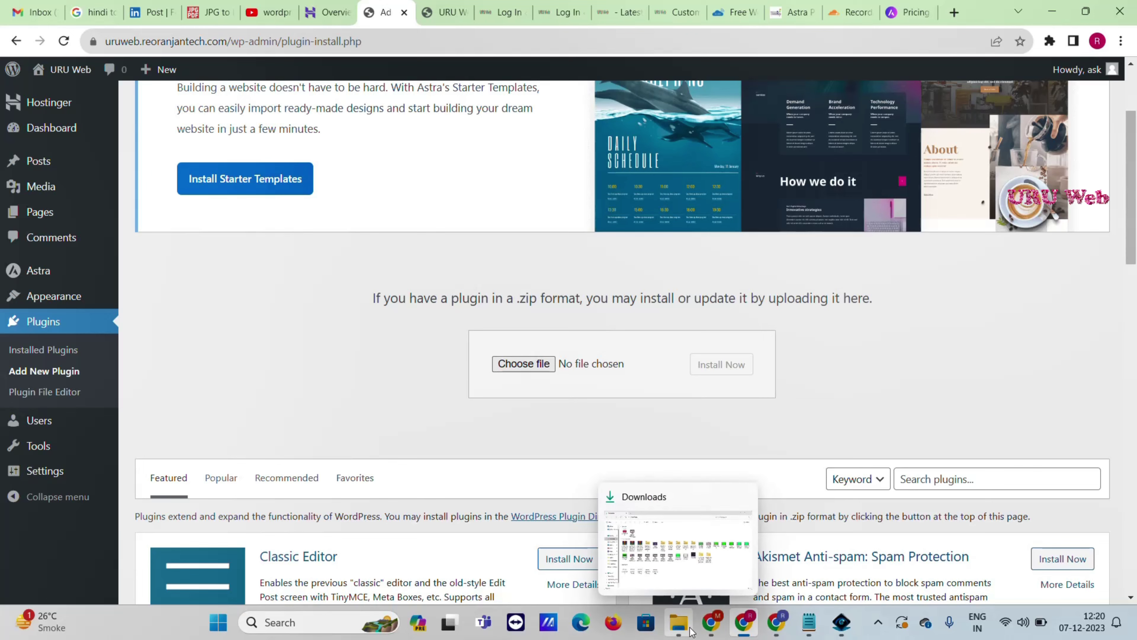
pyautogui.click(676, 573)
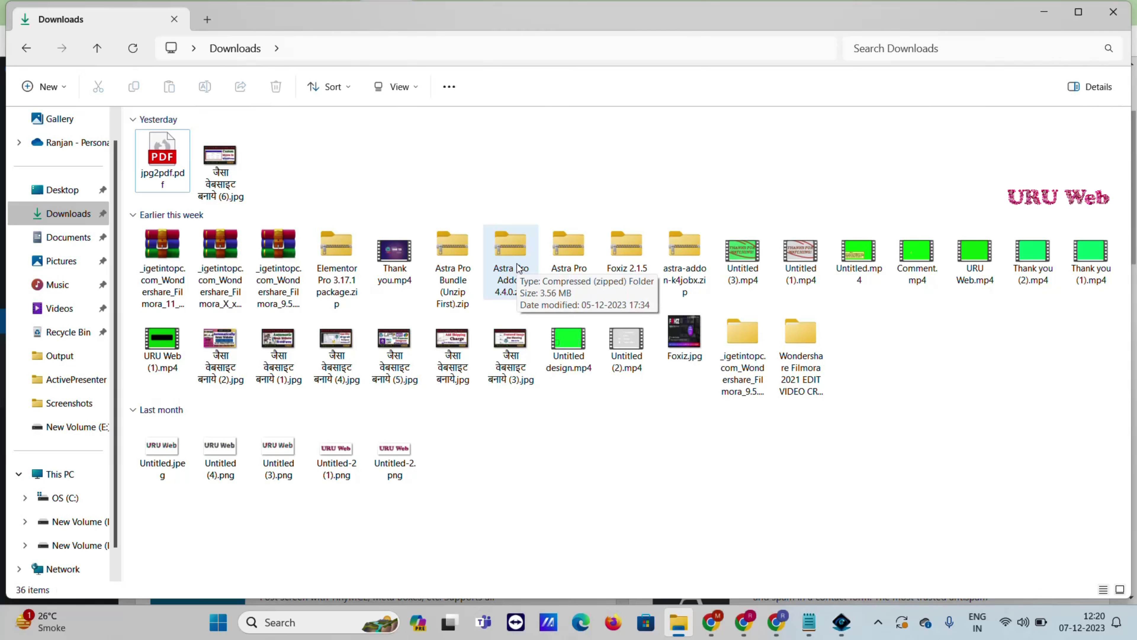
pyautogui.rightClick(565, 250)
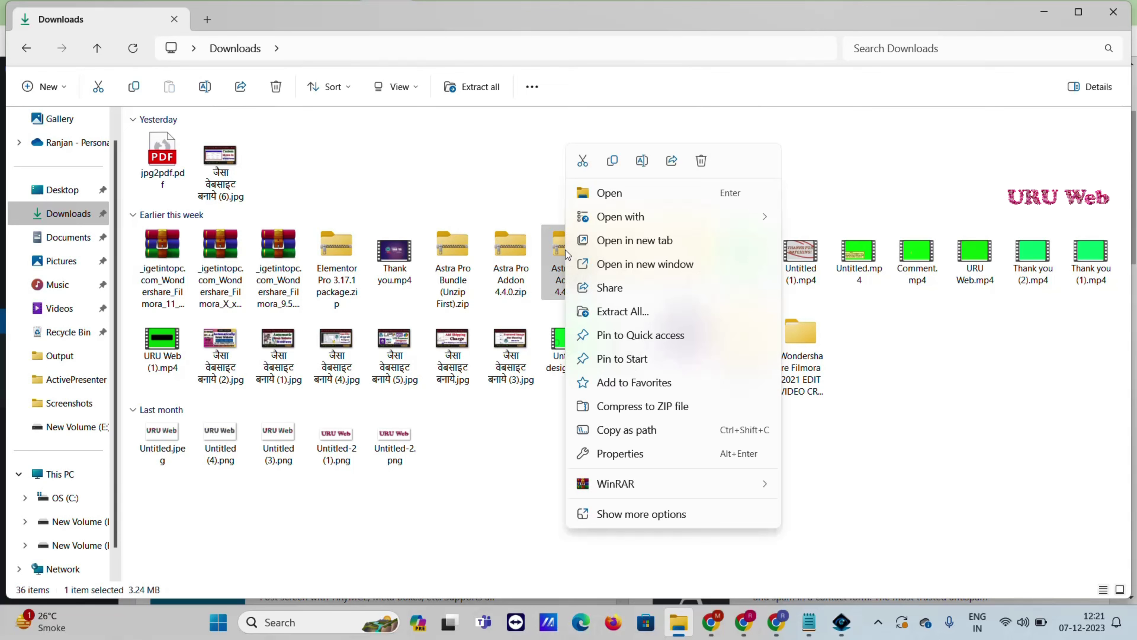
pyautogui.moveTo(772, 486)
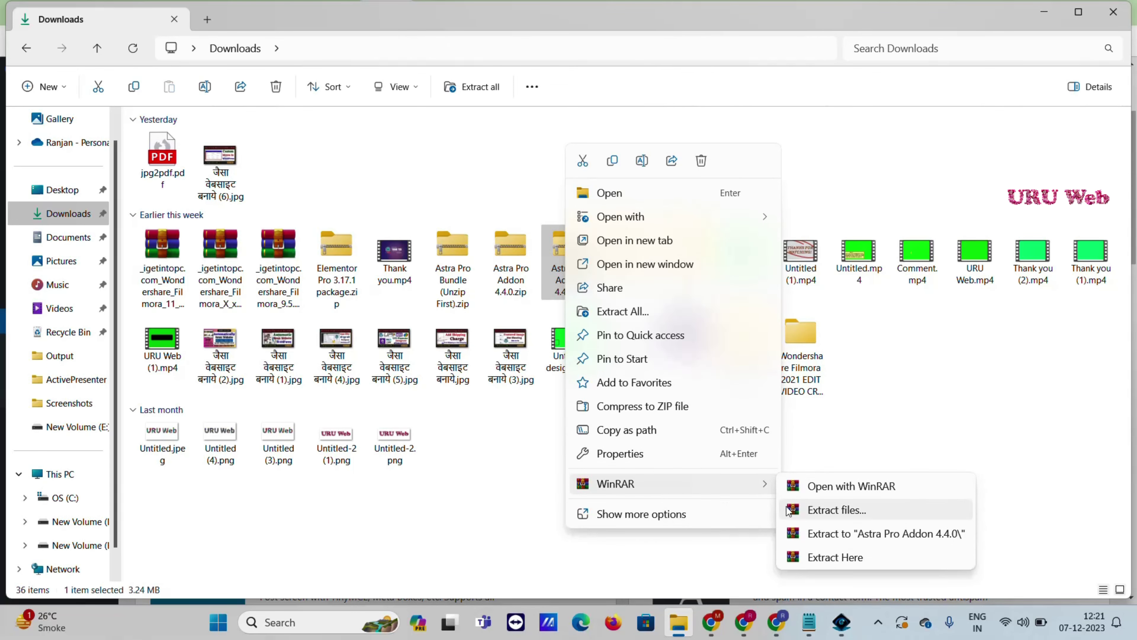
pyautogui.click(829, 510)
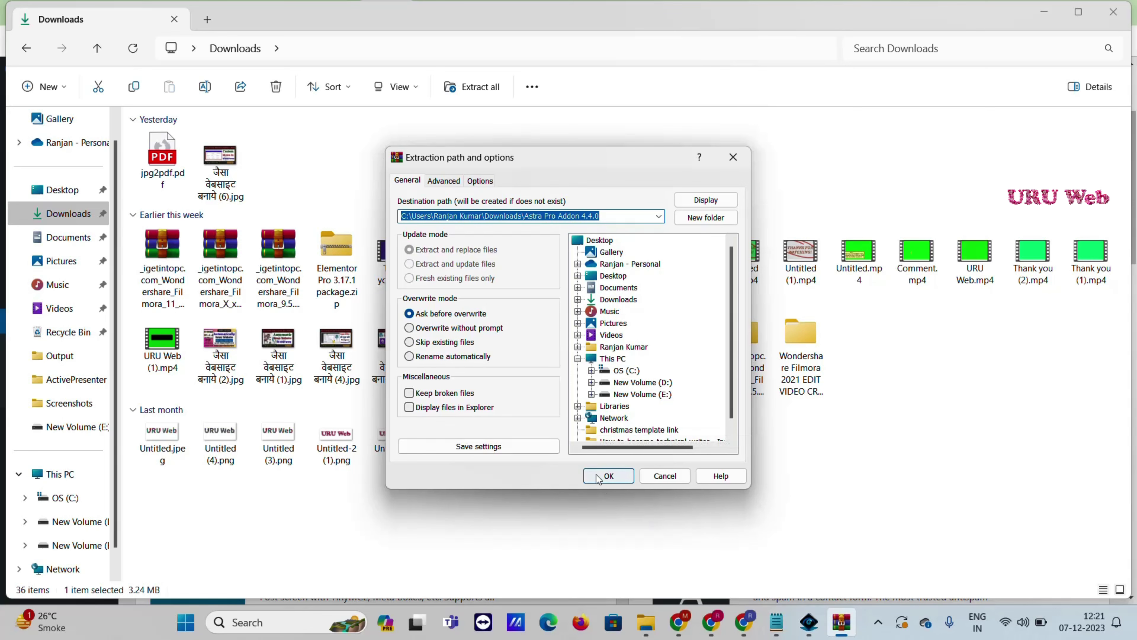
pyautogui.click(620, 476)
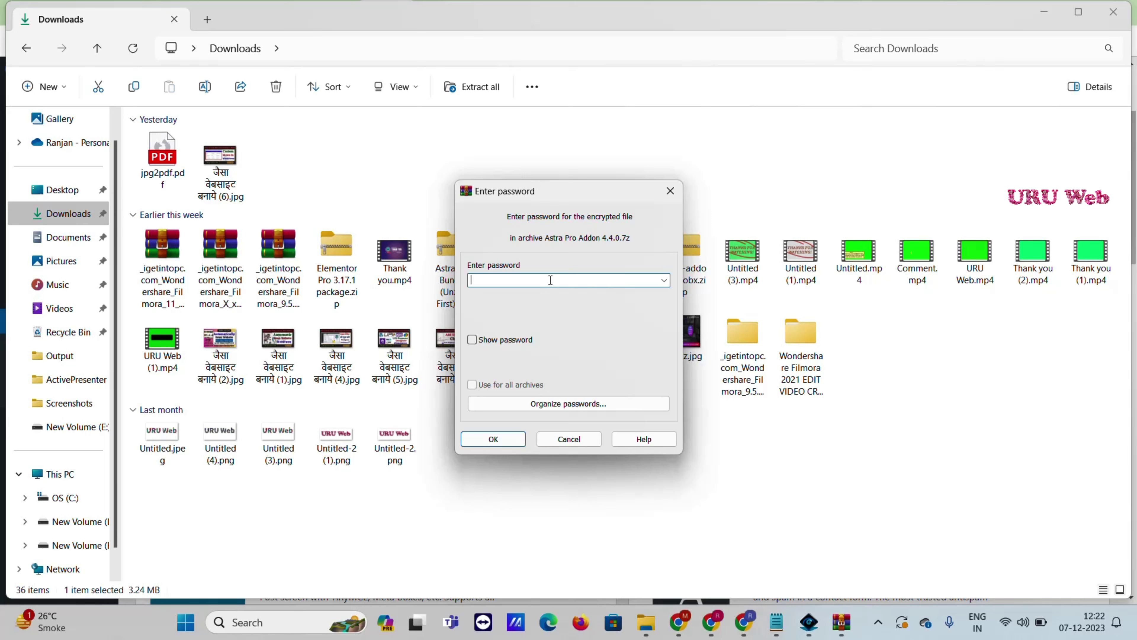
pyautogui.write('******')
pyautogui.click(511, 439)
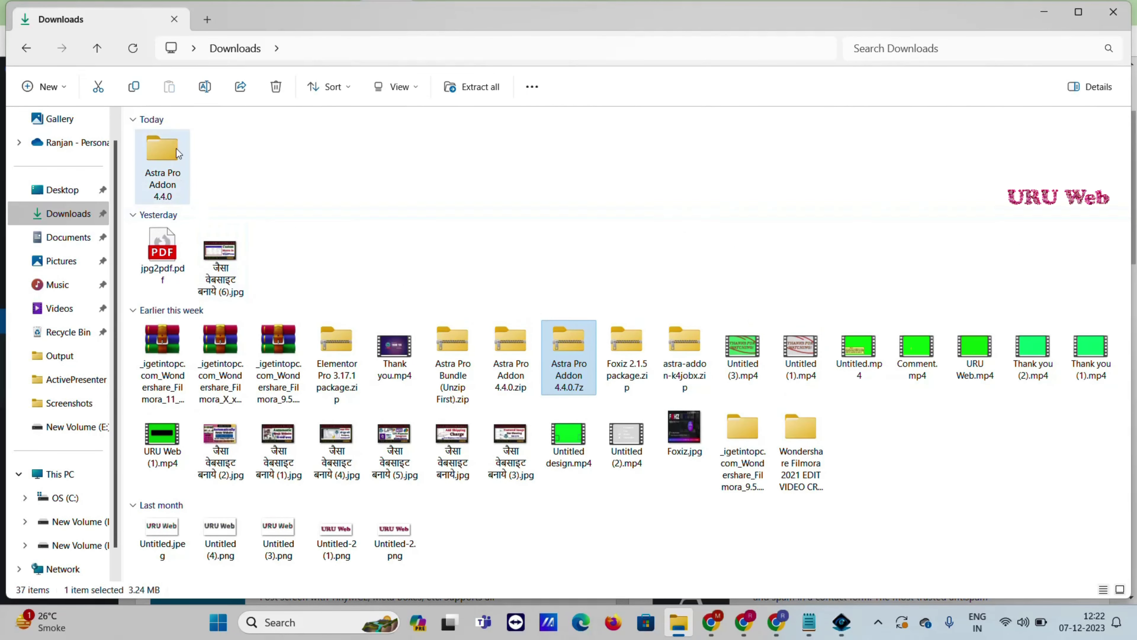
pyautogui.doubleClick(178, 153)
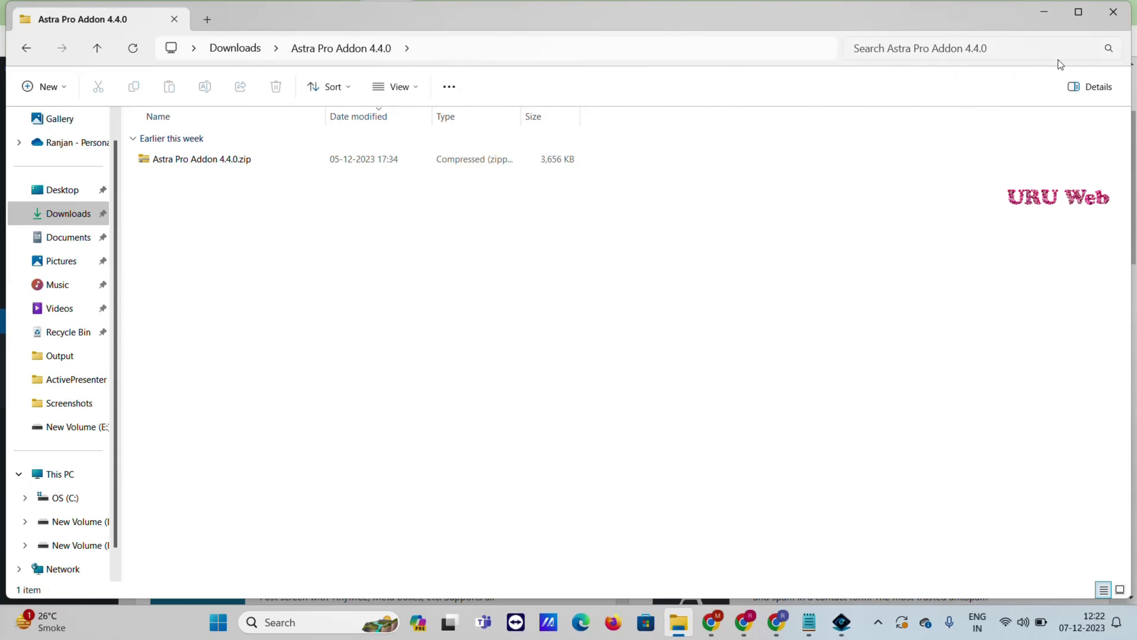
# - Choose Astra Pro Addon 4.4.0.zip in the upload form, install it, and activate the plugin
pyautogui.click(1114, 16)
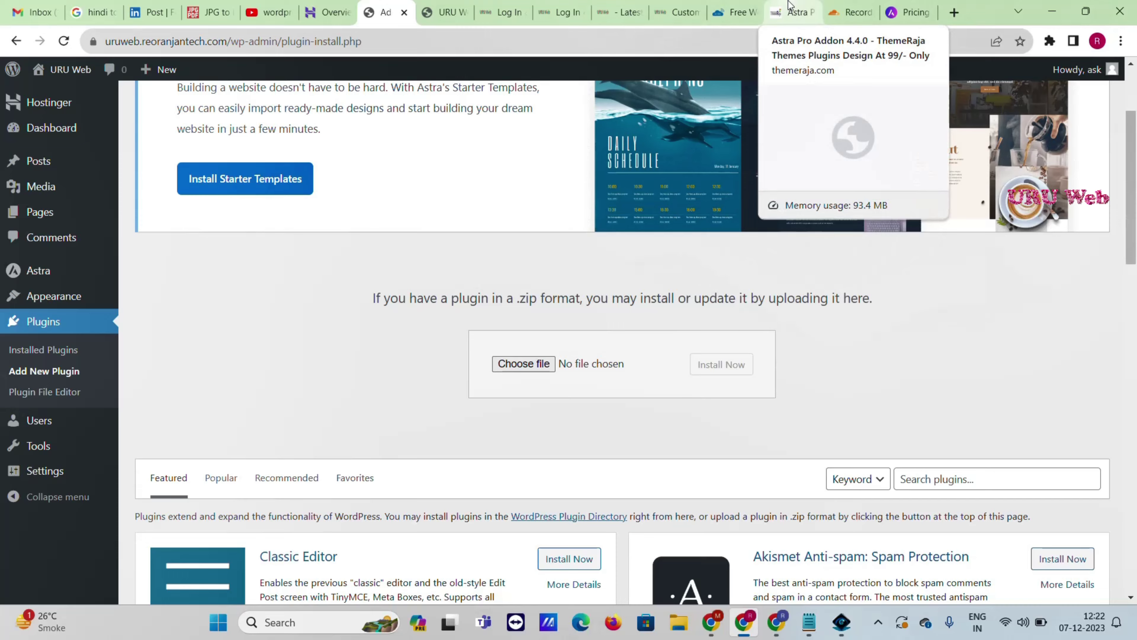
pyautogui.click(789, 6)
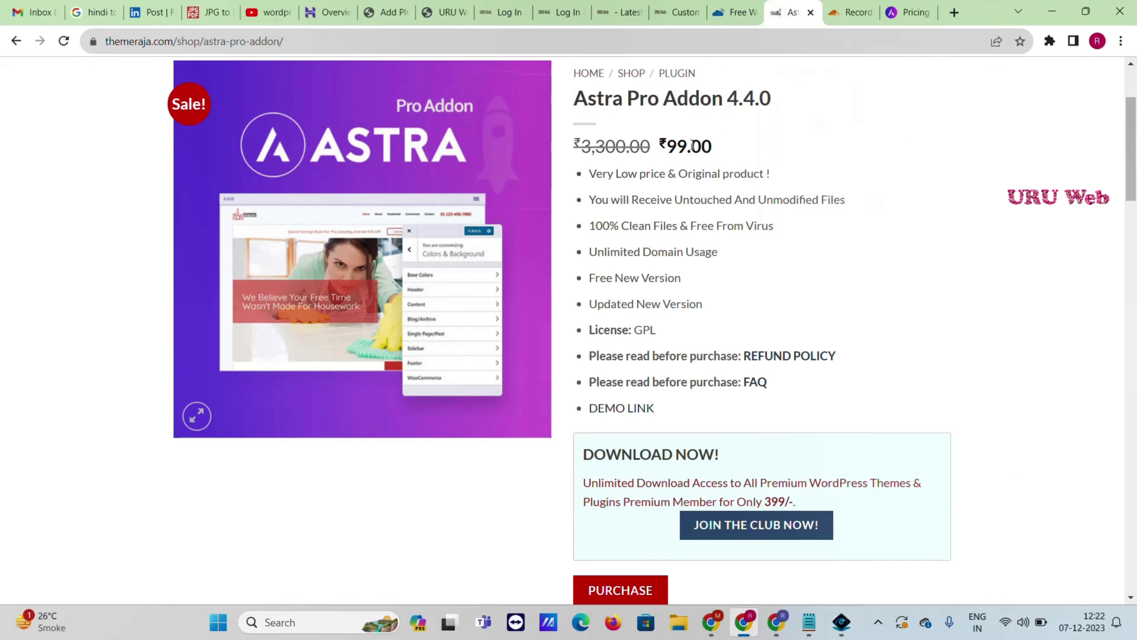
pyautogui.click(392, 10)
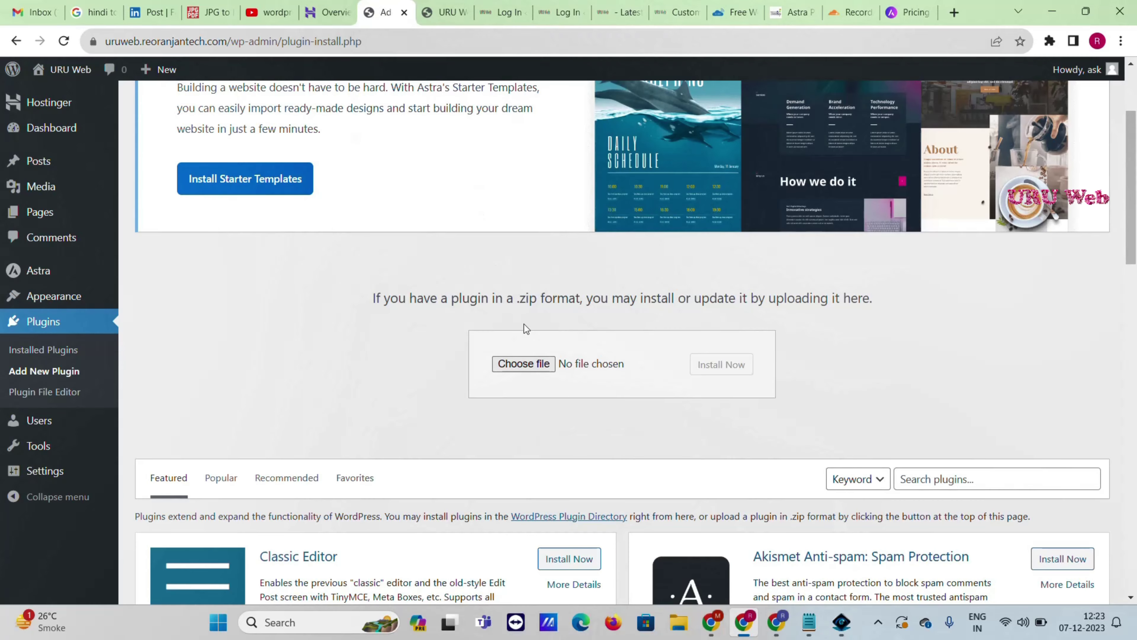
pyautogui.click(522, 363)
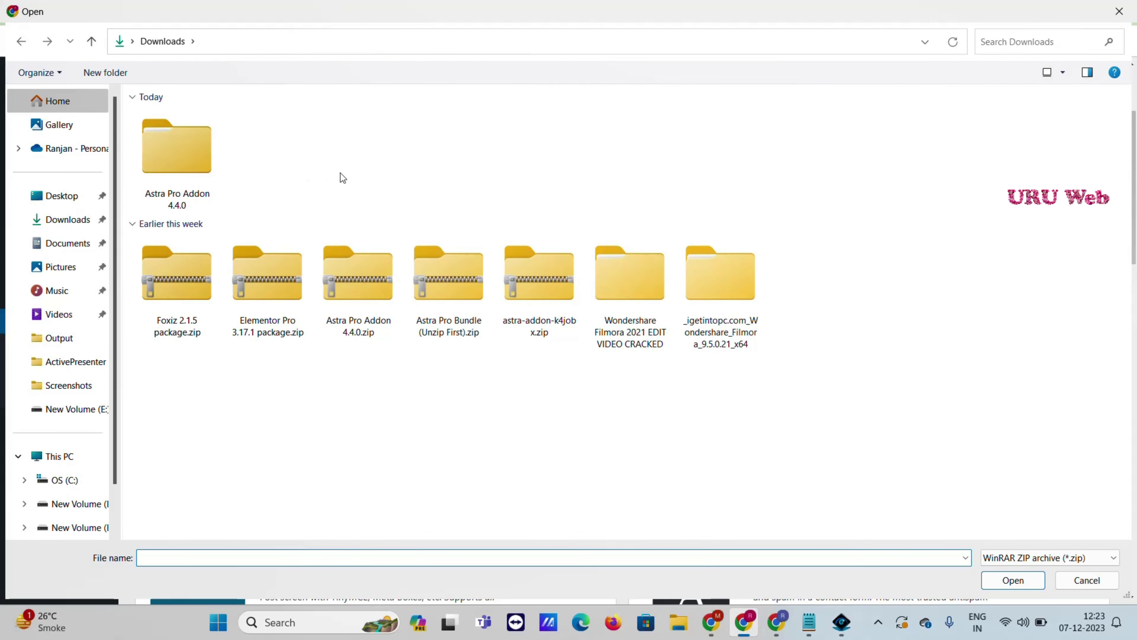
pyautogui.doubleClick(181, 166)
pyautogui.click(213, 142)
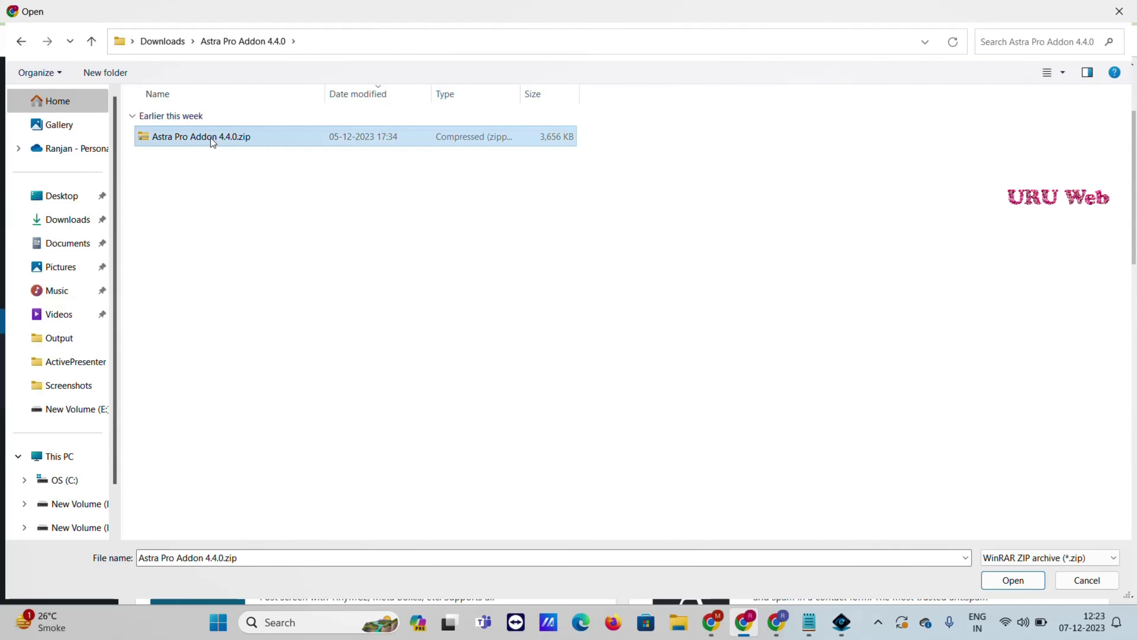
pyautogui.doubleClick(211, 138)
pyautogui.click(719, 376)
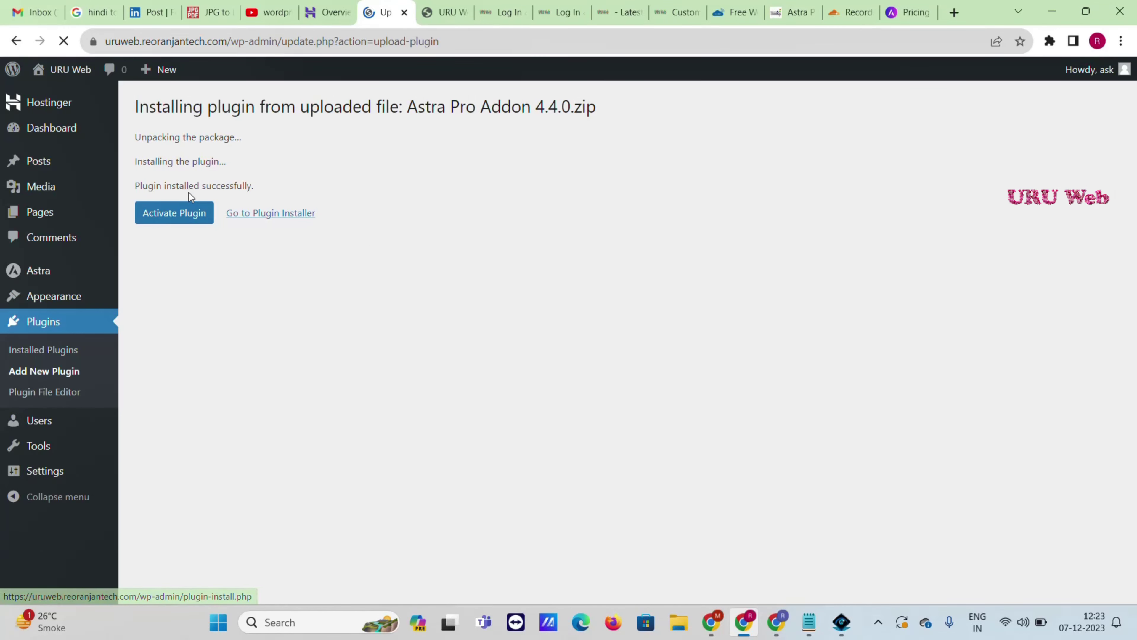
pyautogui.click(186, 220)
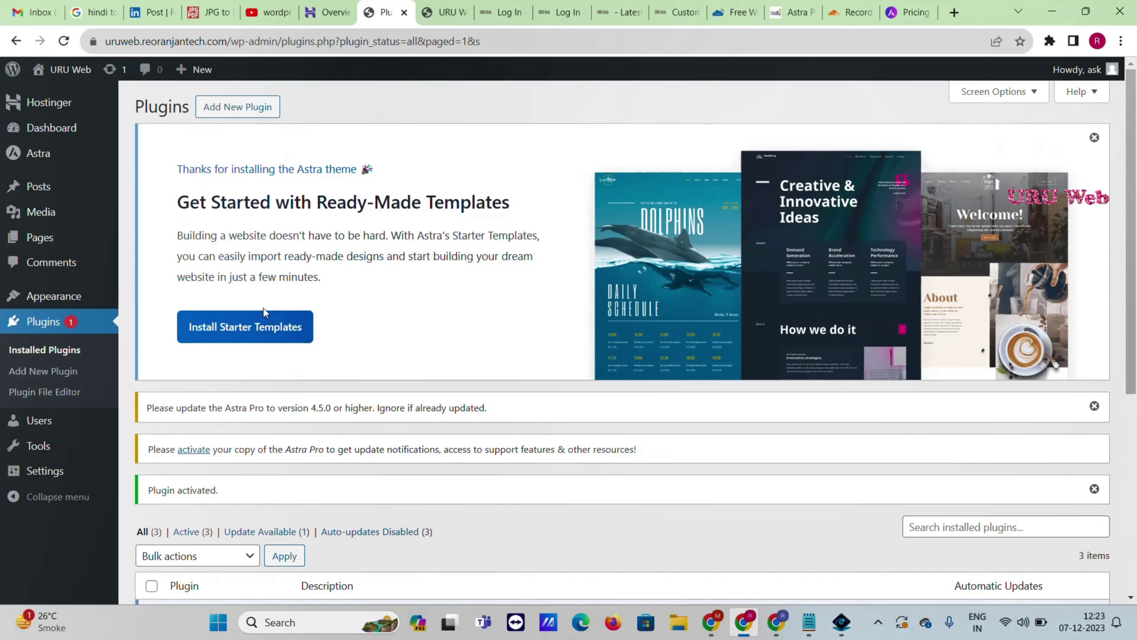
pyautogui.scroll(-5, 263, 308)
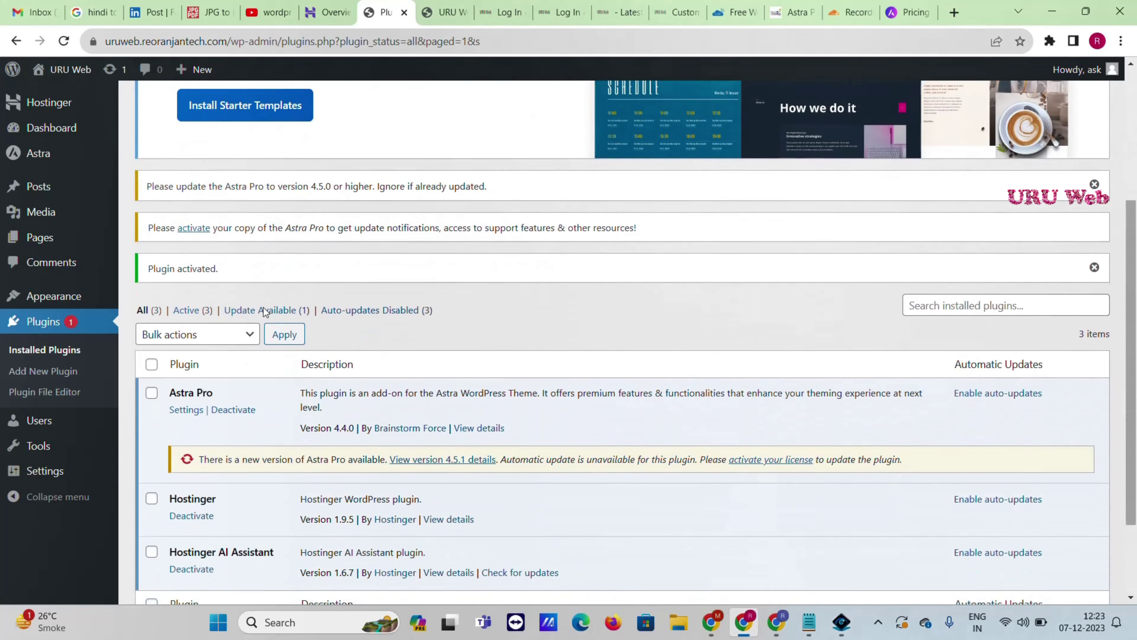
pyautogui.scroll(5, 263, 308)
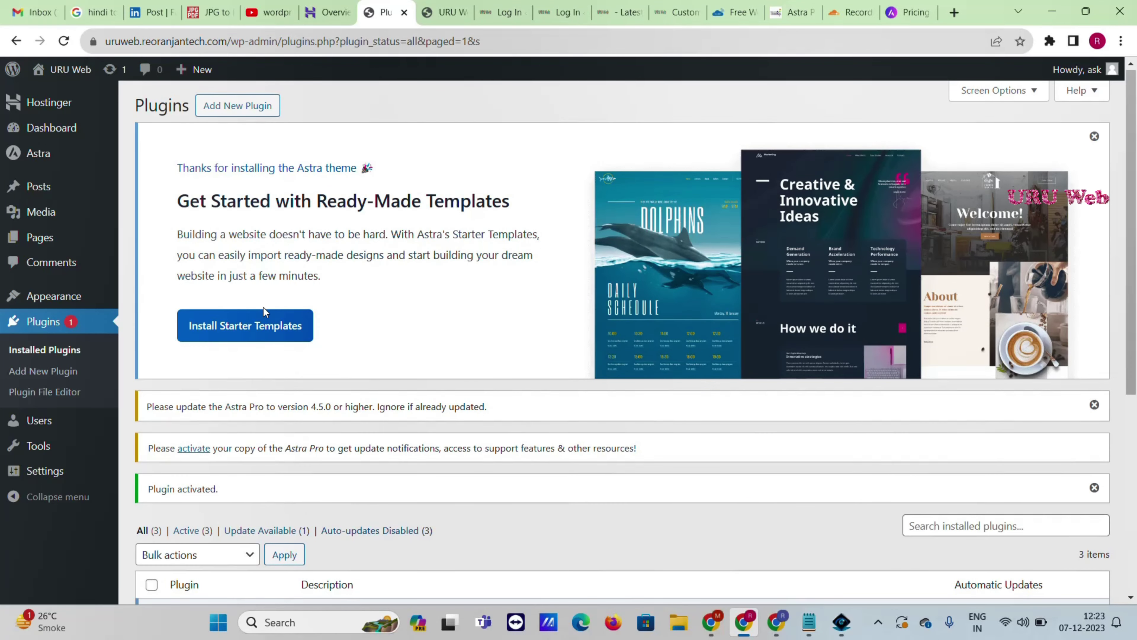
pyautogui.scroll(1, 263, 309)
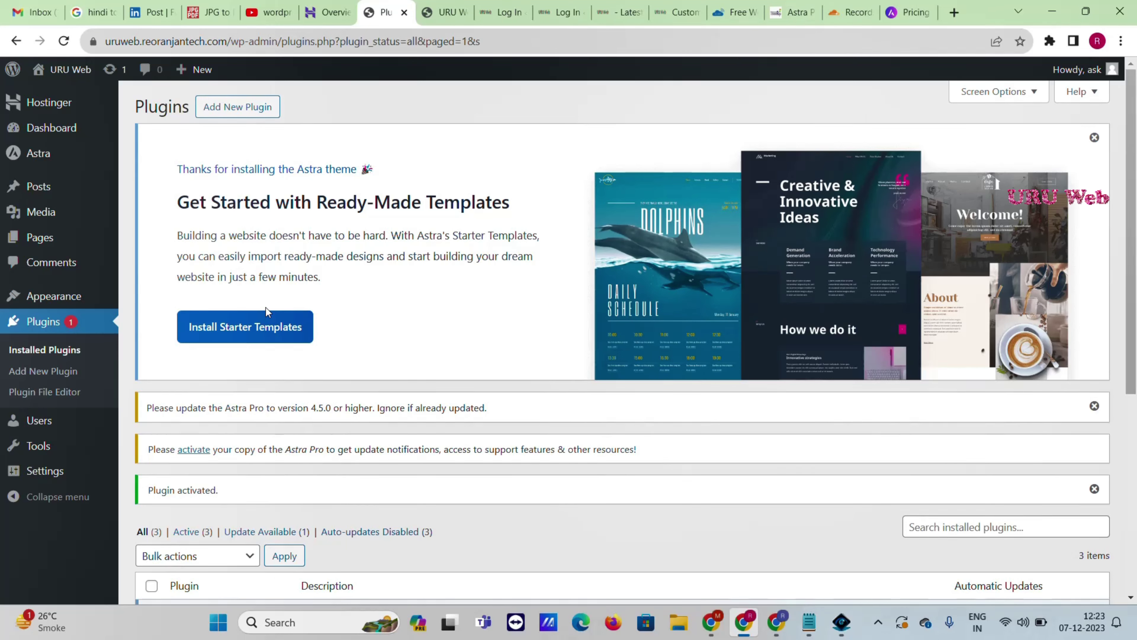
pyautogui.click(433, 4)
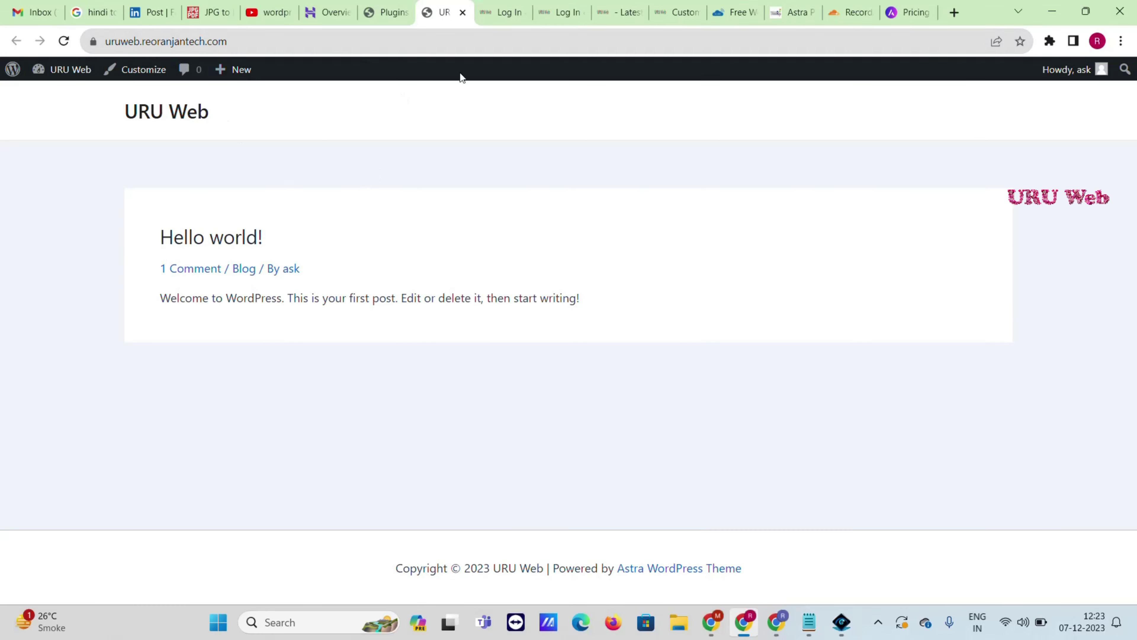
pyautogui.click(70, 42)
pyautogui.click(388, 12)
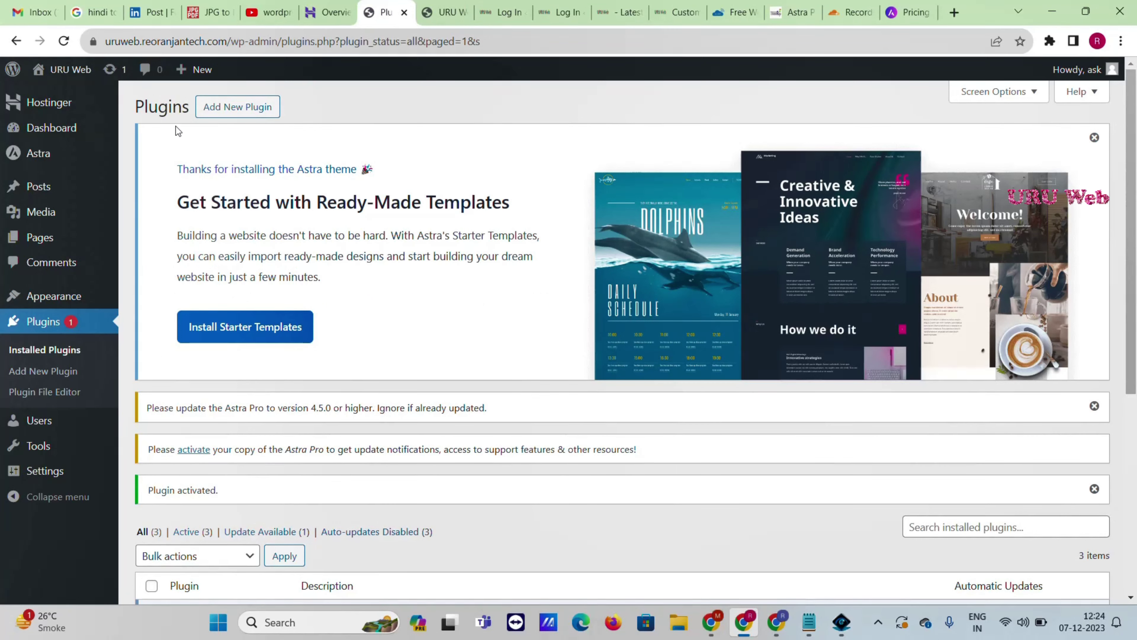
pyautogui.moveTo(48, 186)
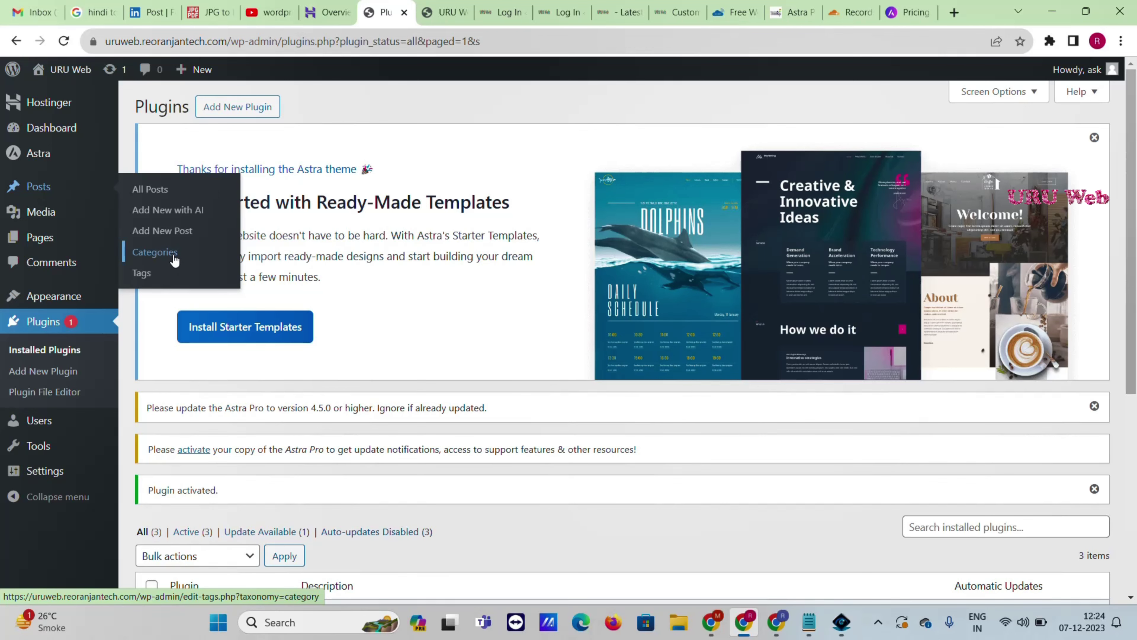
# - Add a post category named News with slug news
pyautogui.click(175, 260)
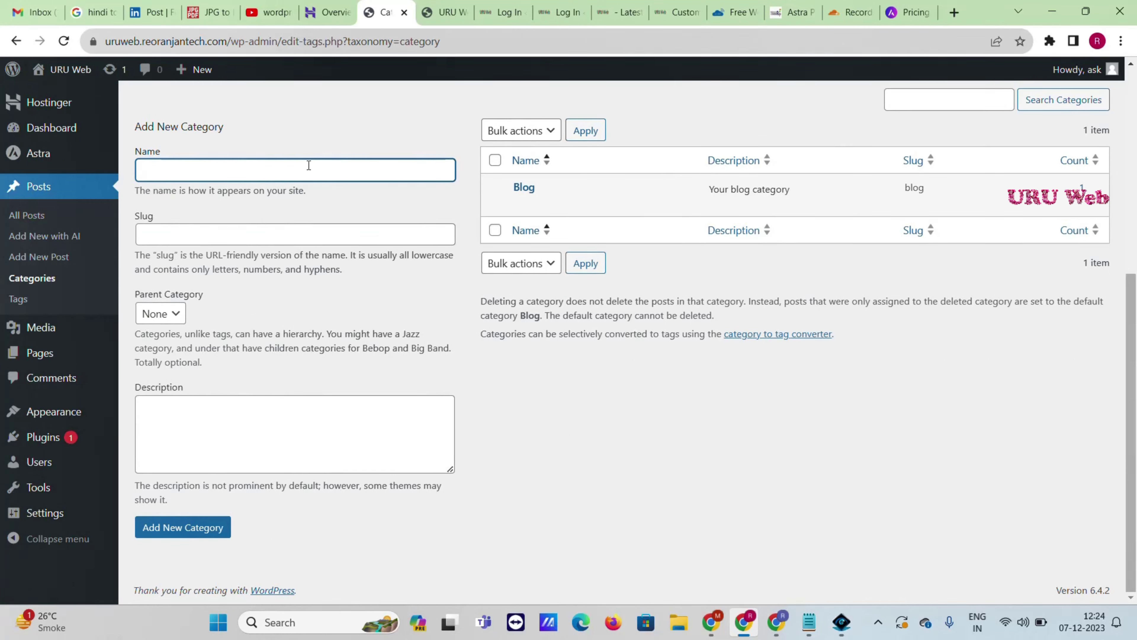
pyautogui.write('News')
pyautogui.press('BackSpace')
pyautogui.press('BackSpace')
pyautogui.press('BackSpace')
pyautogui.write('ews')
pyautogui.hotkey('ctrl', 'a')
pyautogui.hotkey('ctrl', 'c')
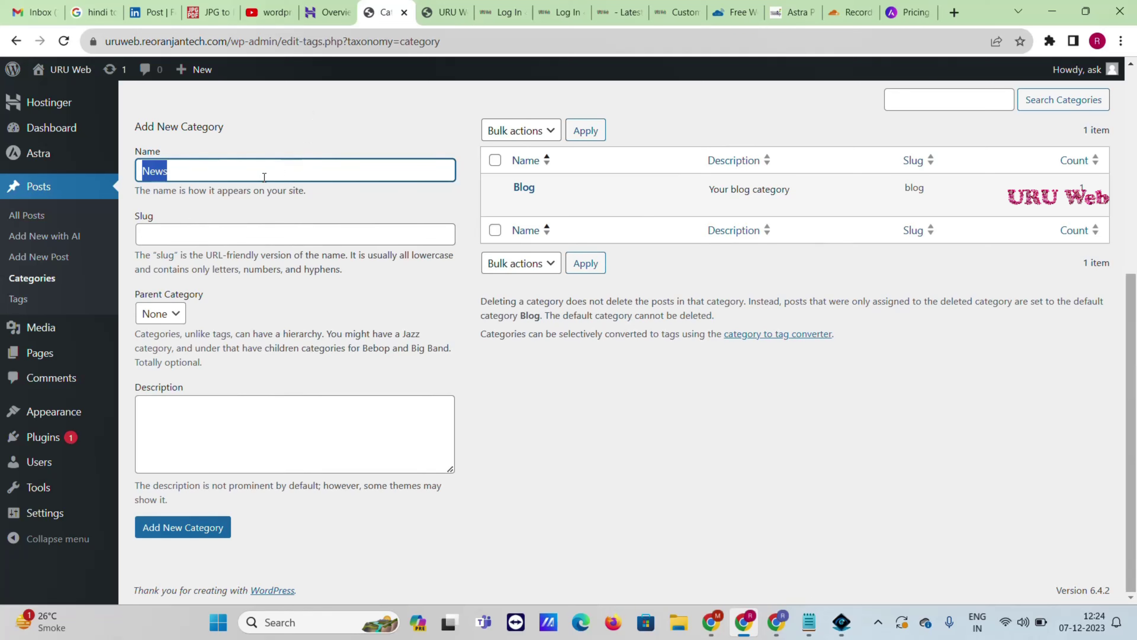
pyautogui.click(267, 233)
pyautogui.hotkey('ctrl', 'v')
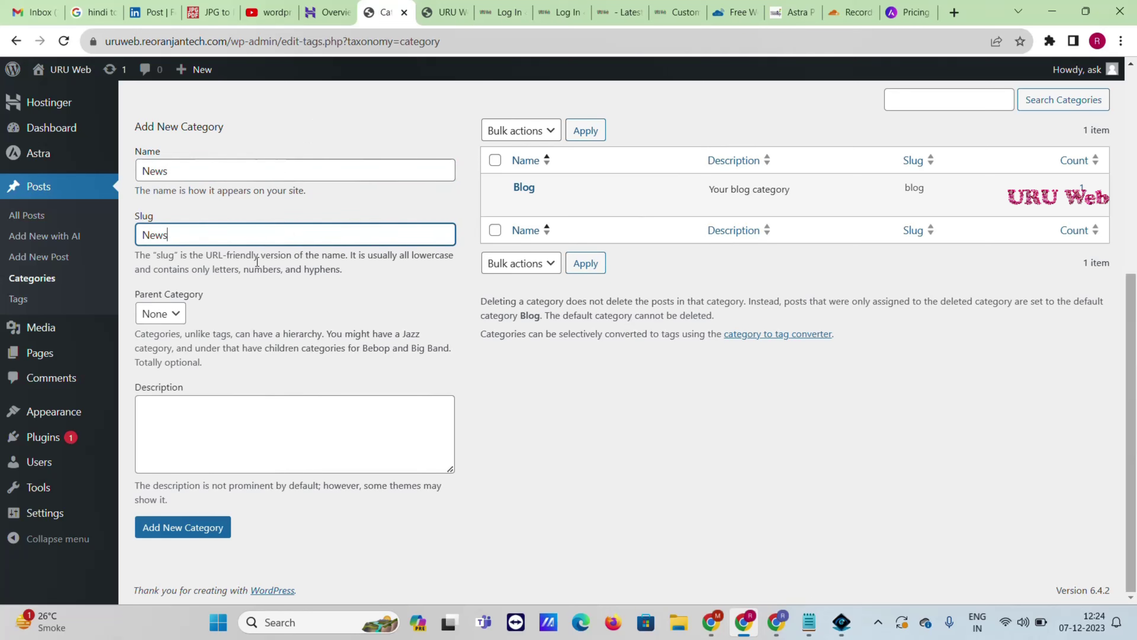
pyautogui.click(198, 527)
# - Add a second category named trending news with slug trending-news
pyautogui.click(197, 168)
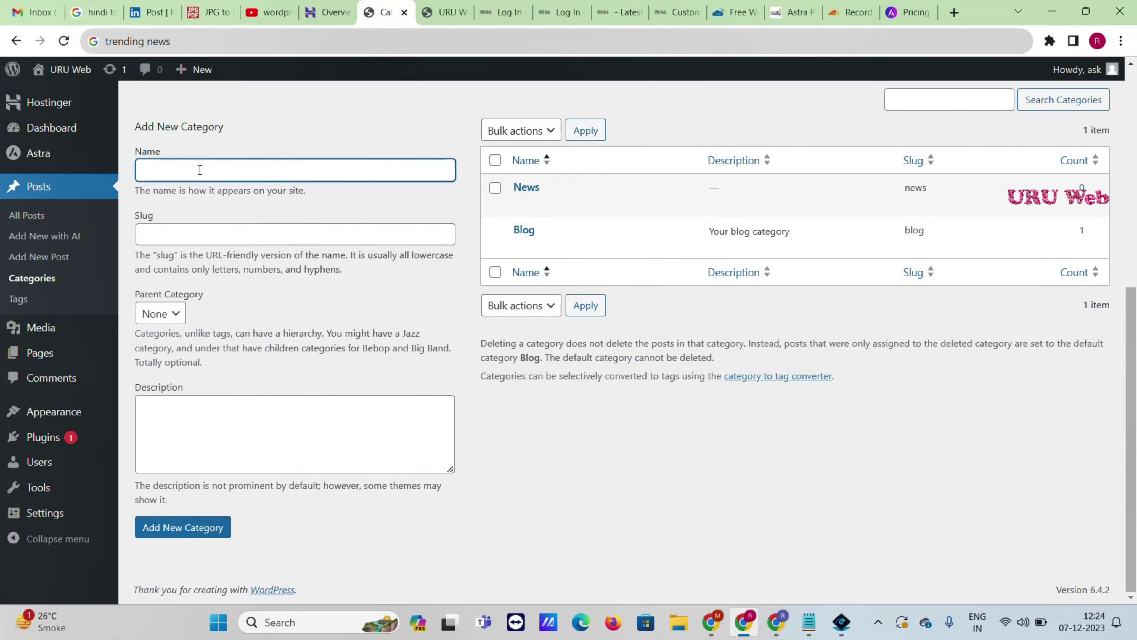
pyautogui.write('trending news')
pyautogui.click(183, 236)
pyautogui.write('trending news')
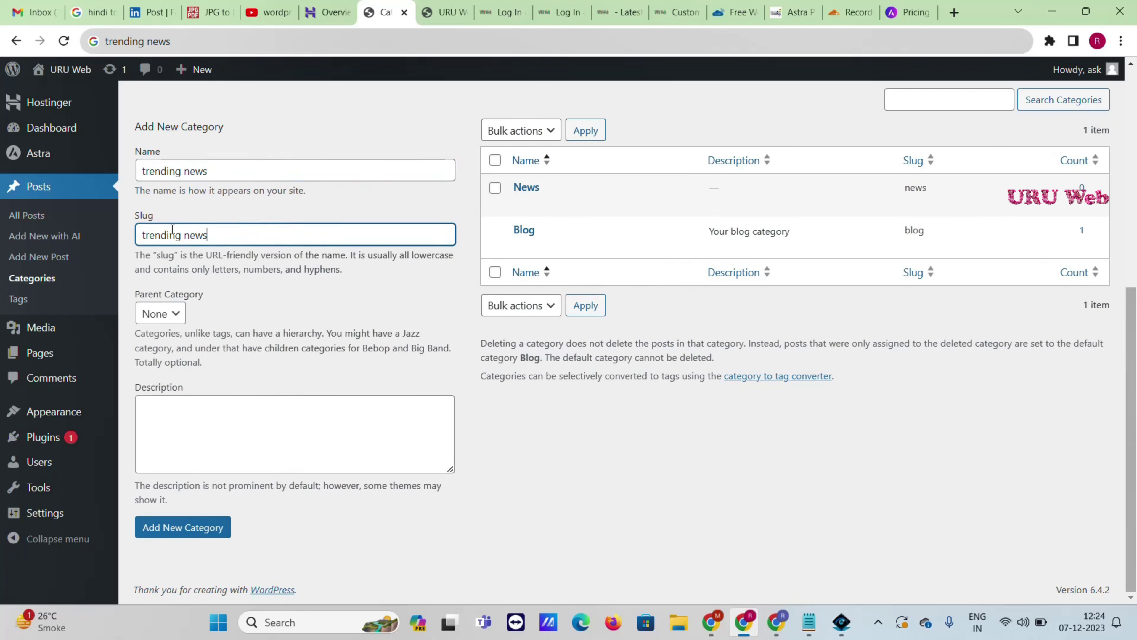
pyautogui.click(175, 536)
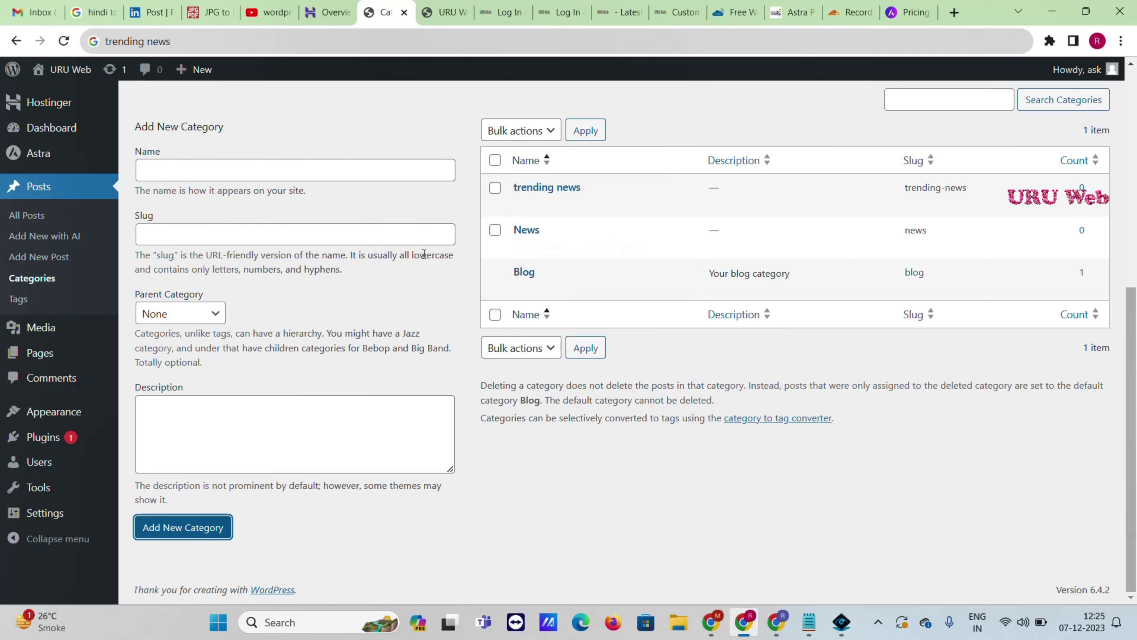
pyautogui.moveTo(56, 354)
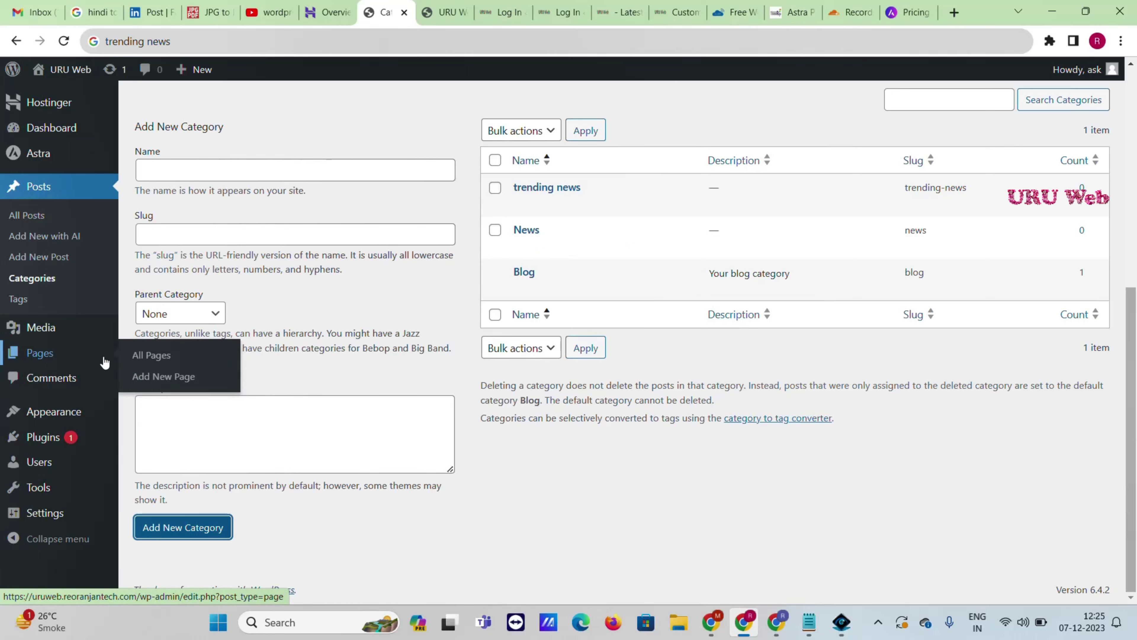
# - Open All Pages, showing the draft Privacy Policy, and start an Add New Page
pyautogui.click(171, 361)
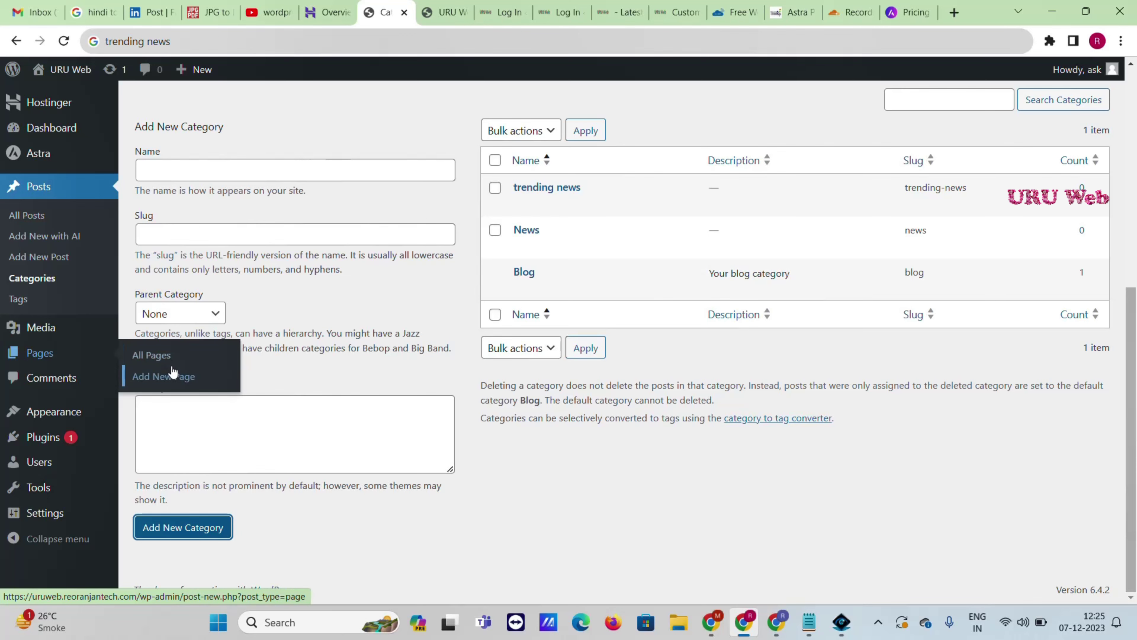
pyautogui.click(168, 362)
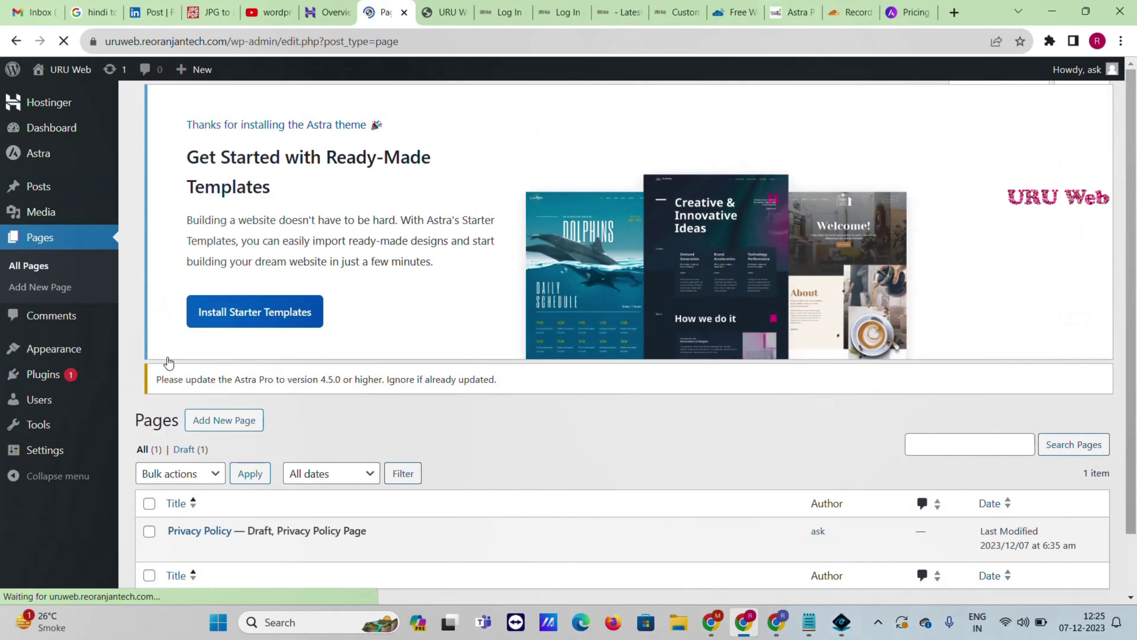
pyautogui.scroll(-2, 311, 285)
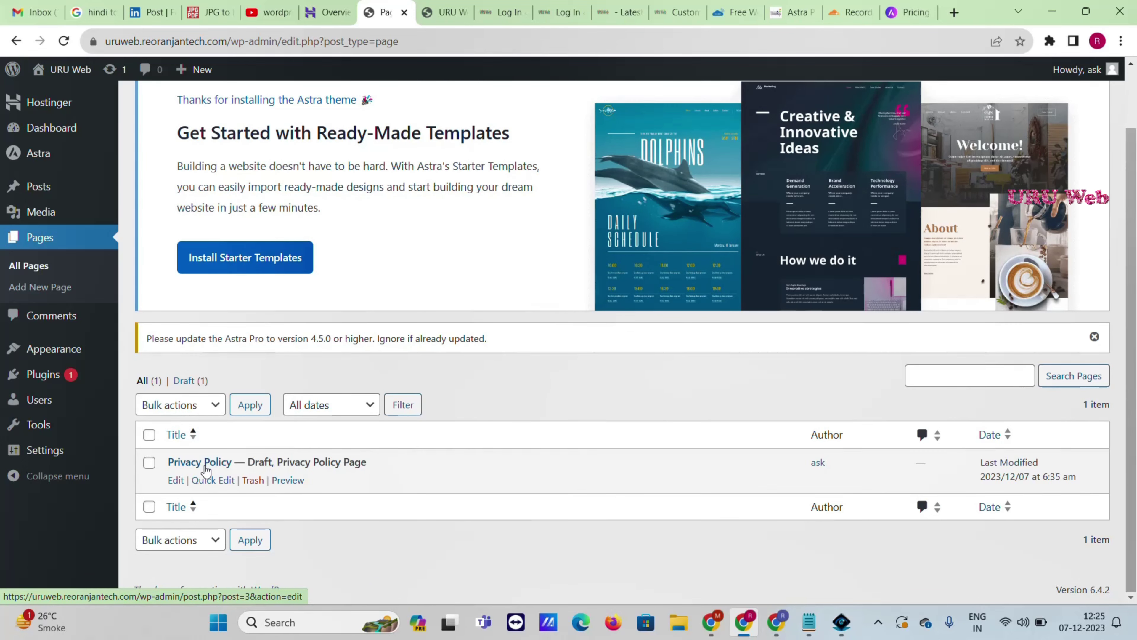
pyautogui.scroll(2, 215, 405)
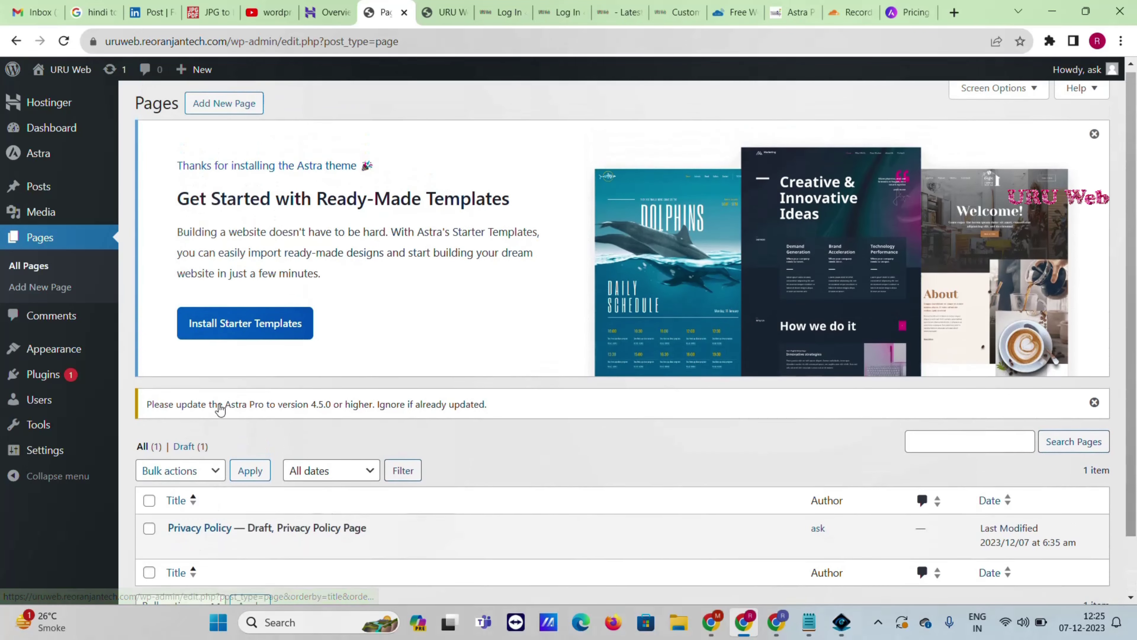
pyautogui.click(213, 113)
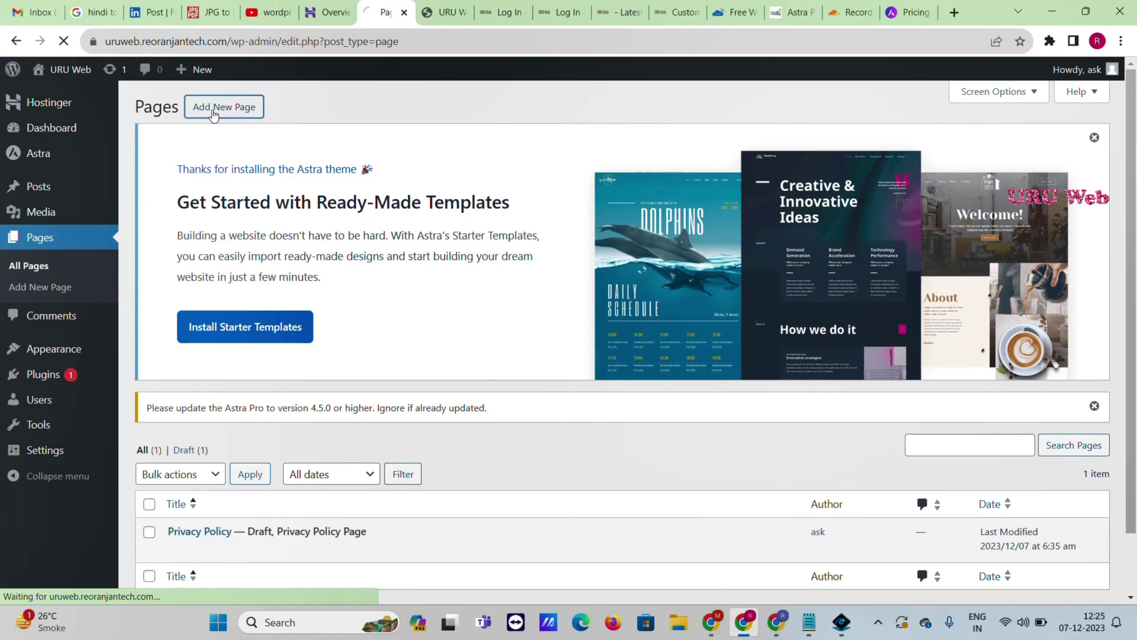
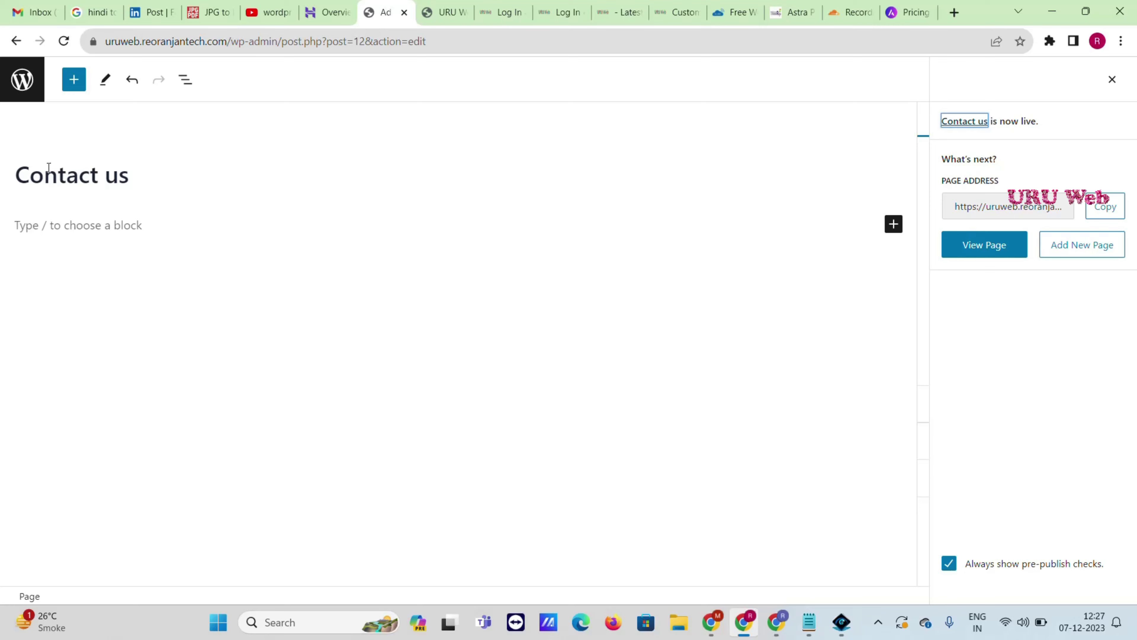
# - Leave the Contact us editor for the Pages list and begin a new blank page
pyautogui.click(23, 79)
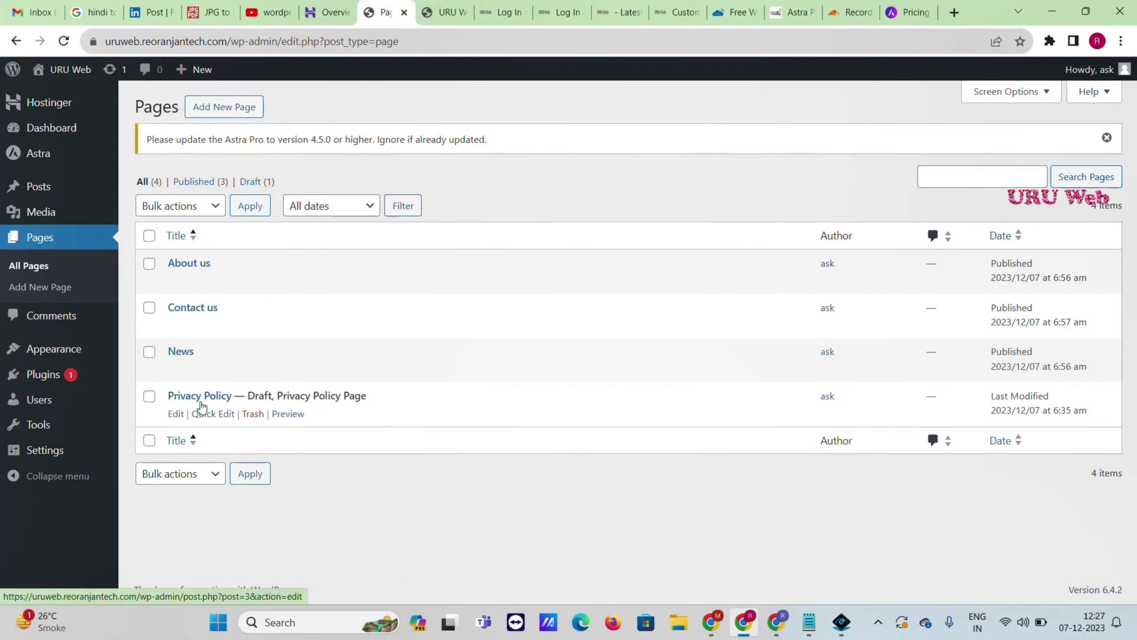
pyautogui.click(237, 110)
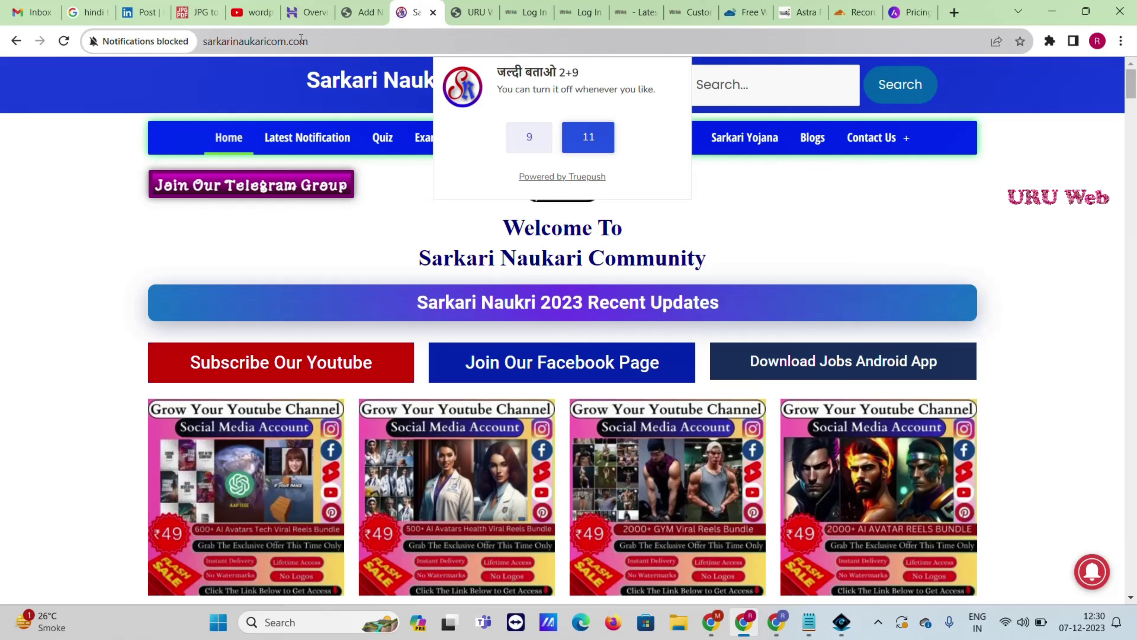
# - Open the reference site's Terms & Conditions page and copy its heading
pyautogui.click(529, 150)
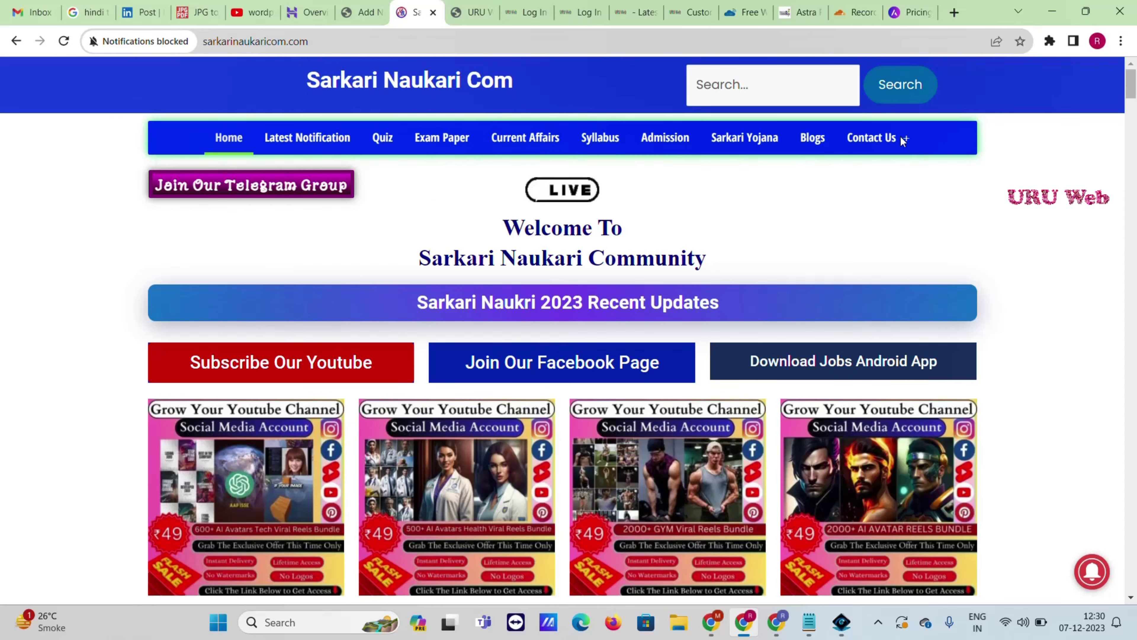
pyautogui.moveTo(900, 141)
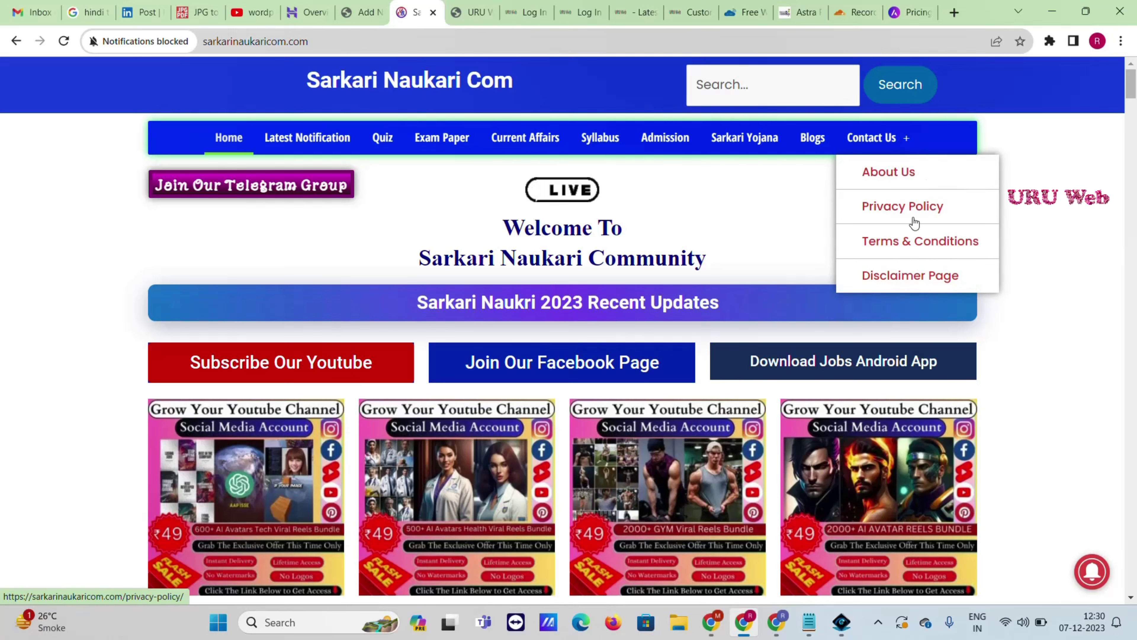
pyautogui.click(905, 243)
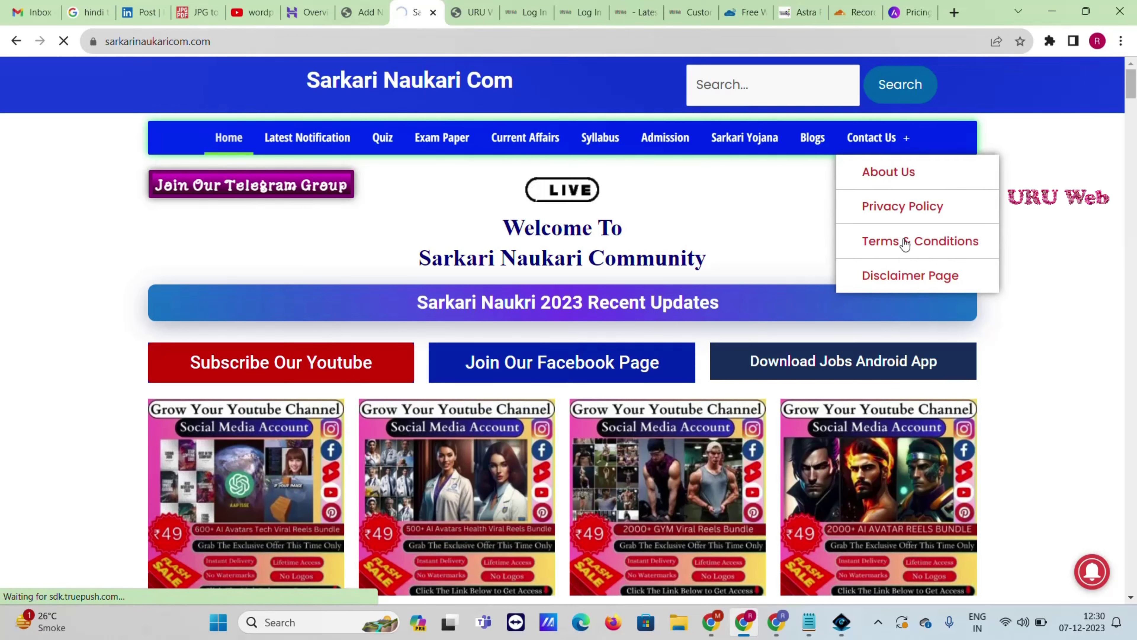
pyautogui.scroll(-3, 327, 276)
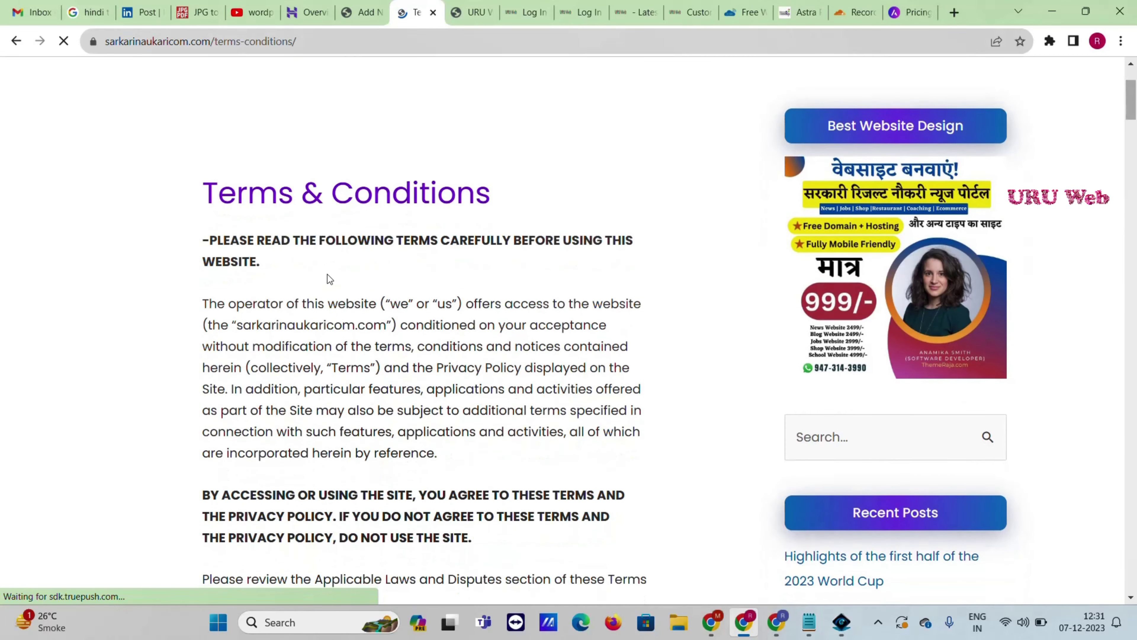
pyautogui.tripleClick(275, 204)
pyautogui.hotkey('ctrl', 'c')
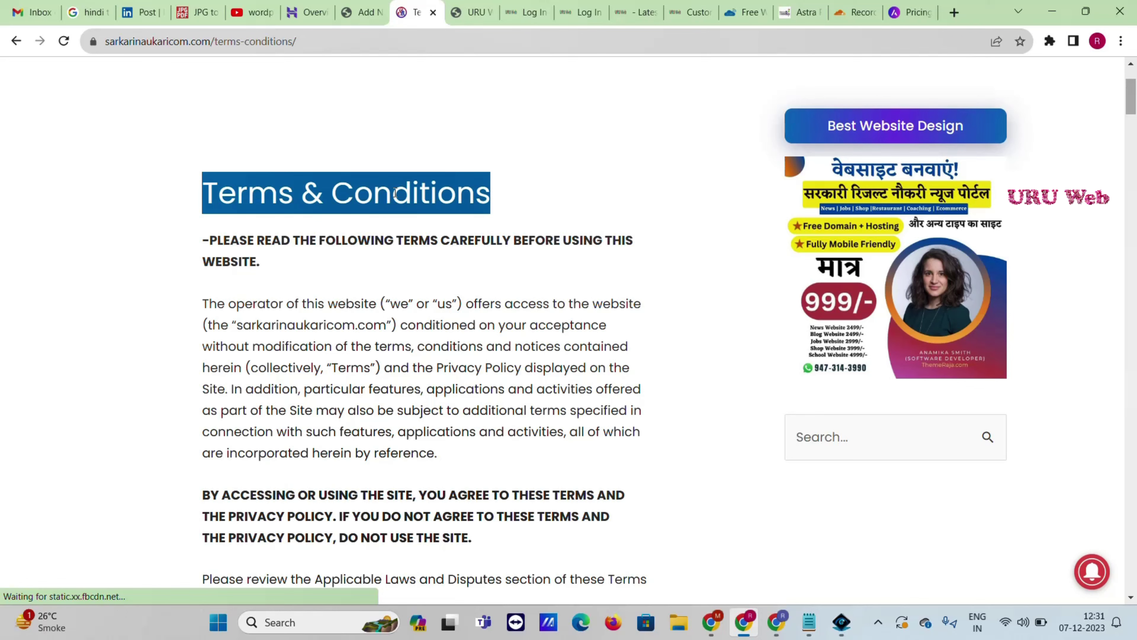
pyautogui.click(363, 12)
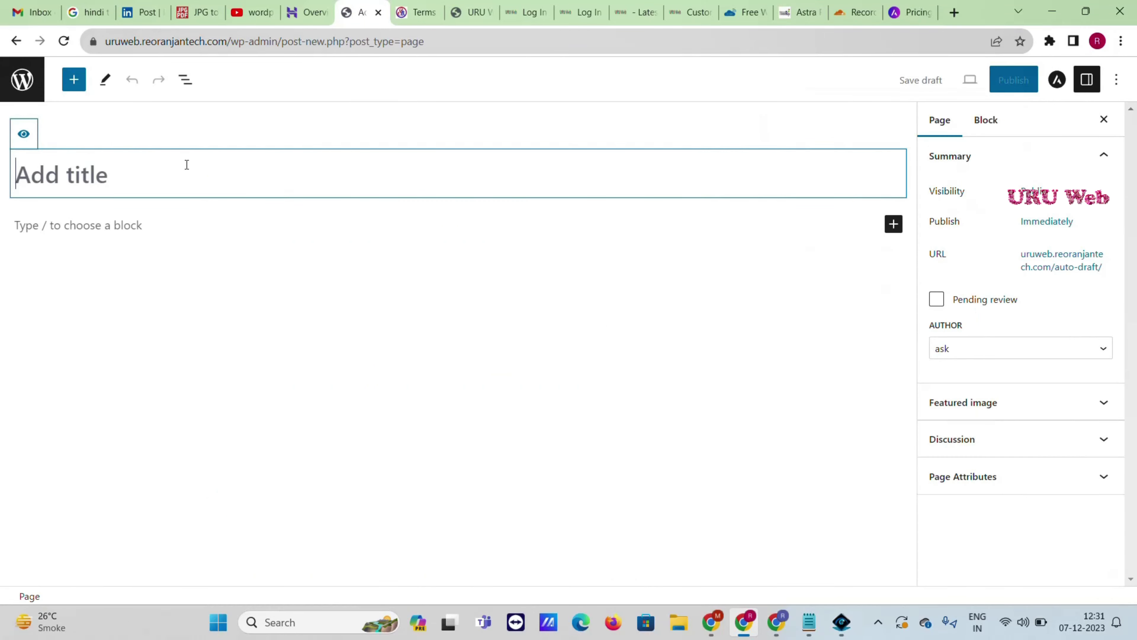
# - Title the page Terms & Conditions and paste the reference terms text into its body
pyautogui.hotkey('ctrl', 'v')
pyautogui.click(417, 13)
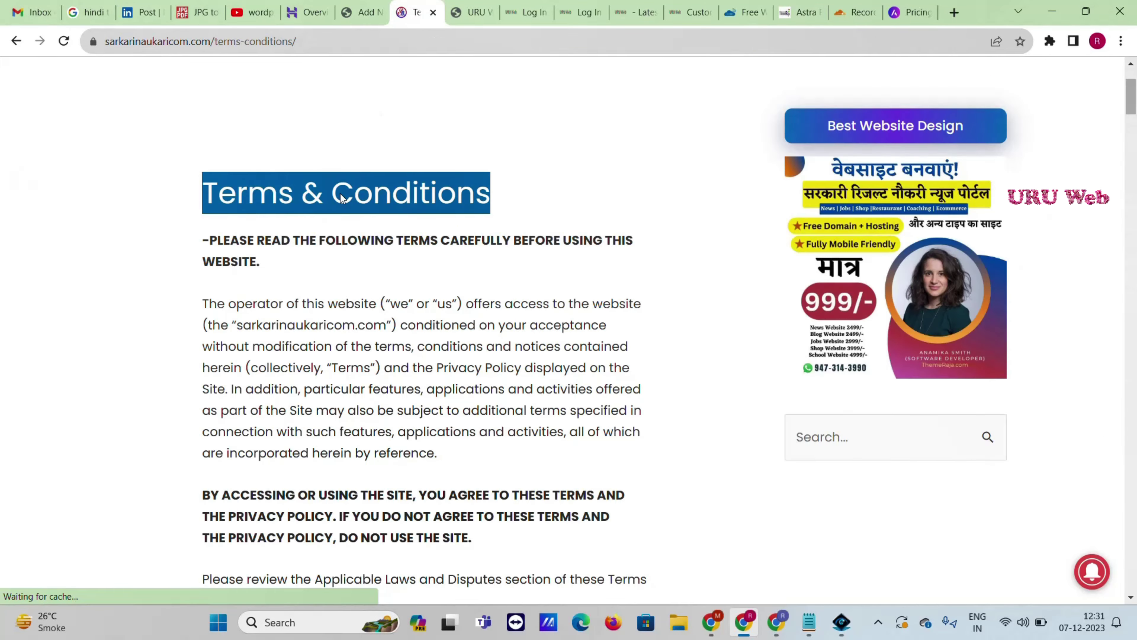
pyautogui.moveTo(200, 171); pyautogui.dragTo(642, 446)
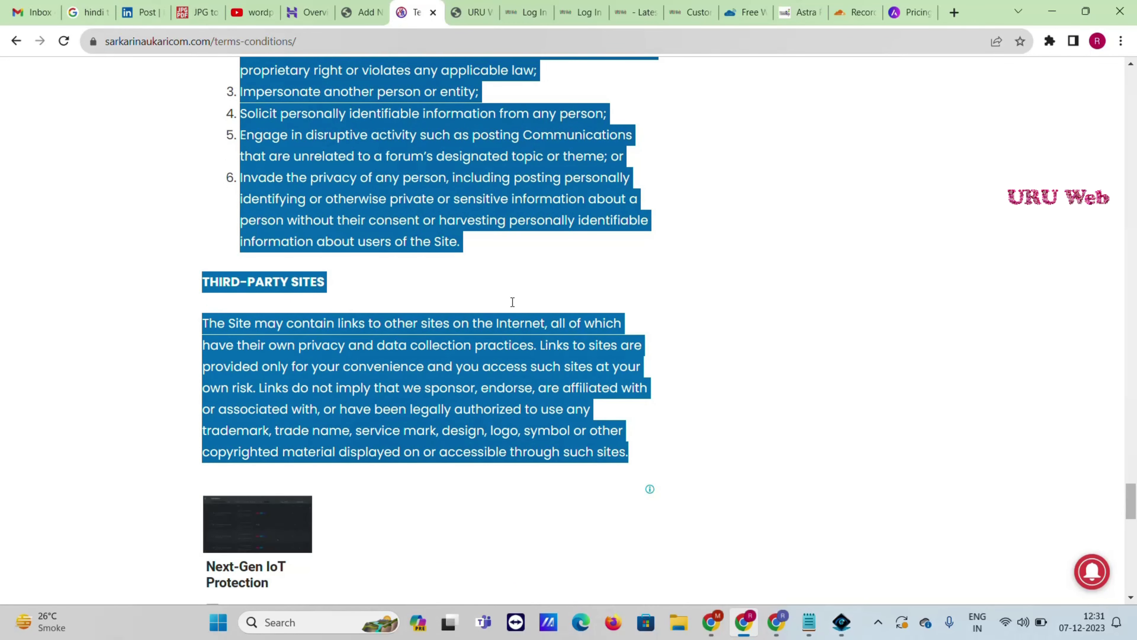
pyautogui.click(358, 12)
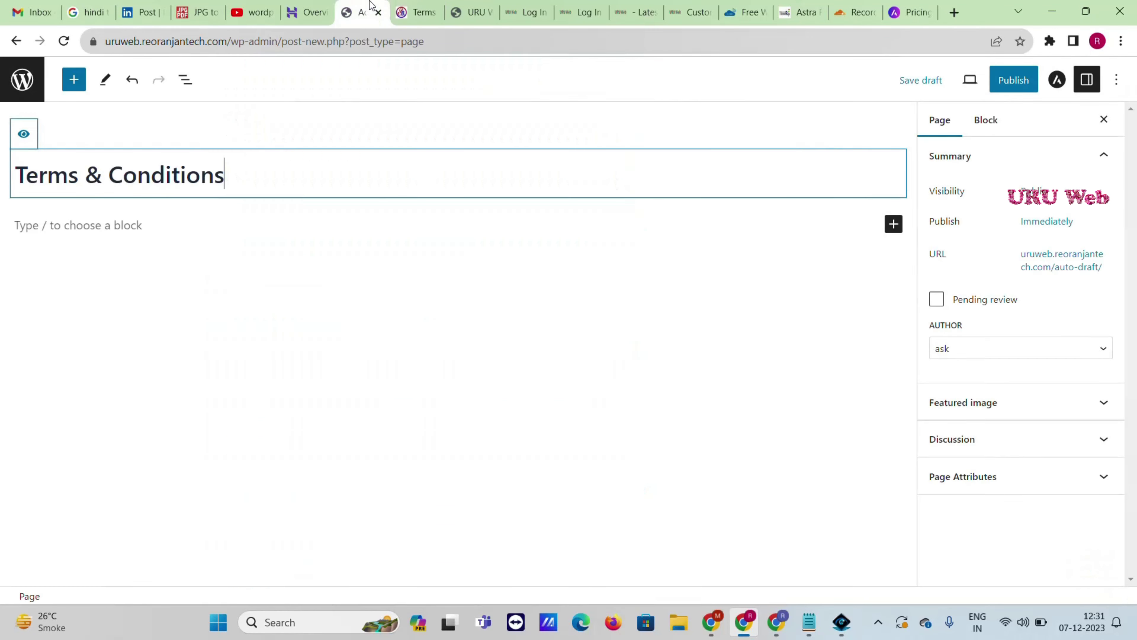
pyautogui.click(216, 228)
pyautogui.hotkey('ctrl', 'v')
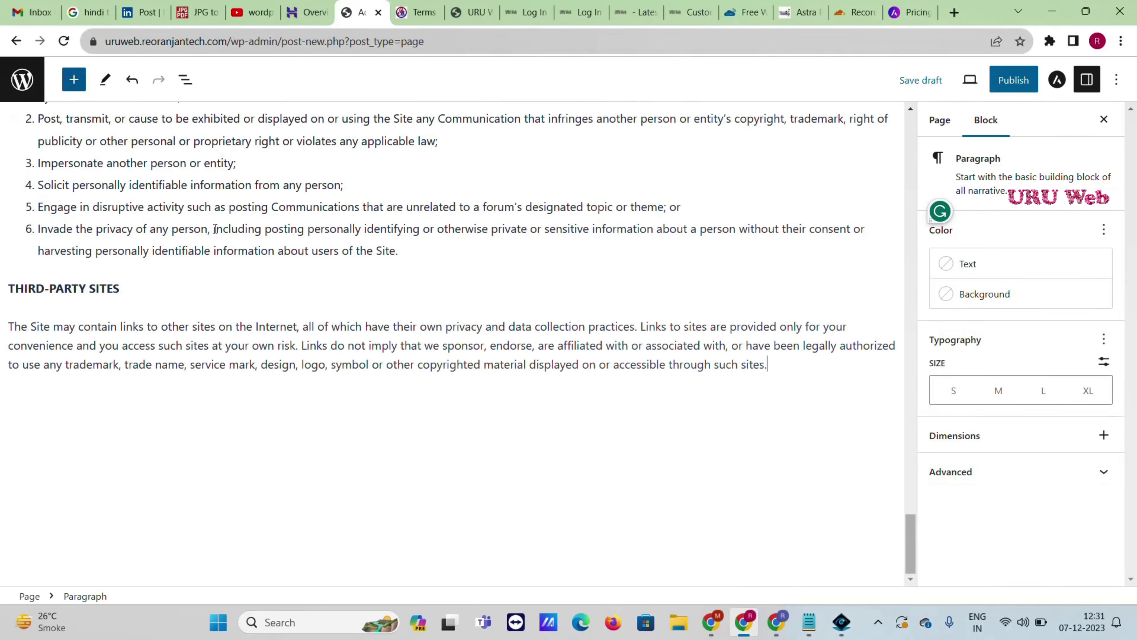
# - Replace the username in the copyright-notice contact e-mail with the site's own
pyautogui.scroll(8, 658, 281)
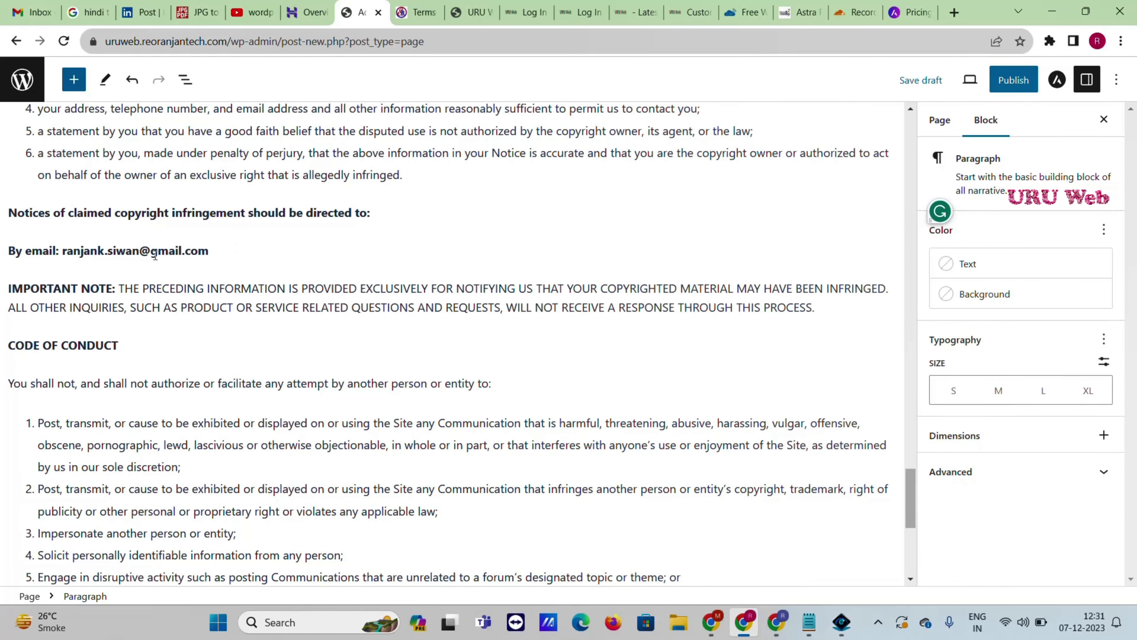
pyautogui.moveTo(66, 250); pyautogui.dragTo(144, 248)
pyautogui.press('BackSpace')
pyautogui.press('BackSpace')
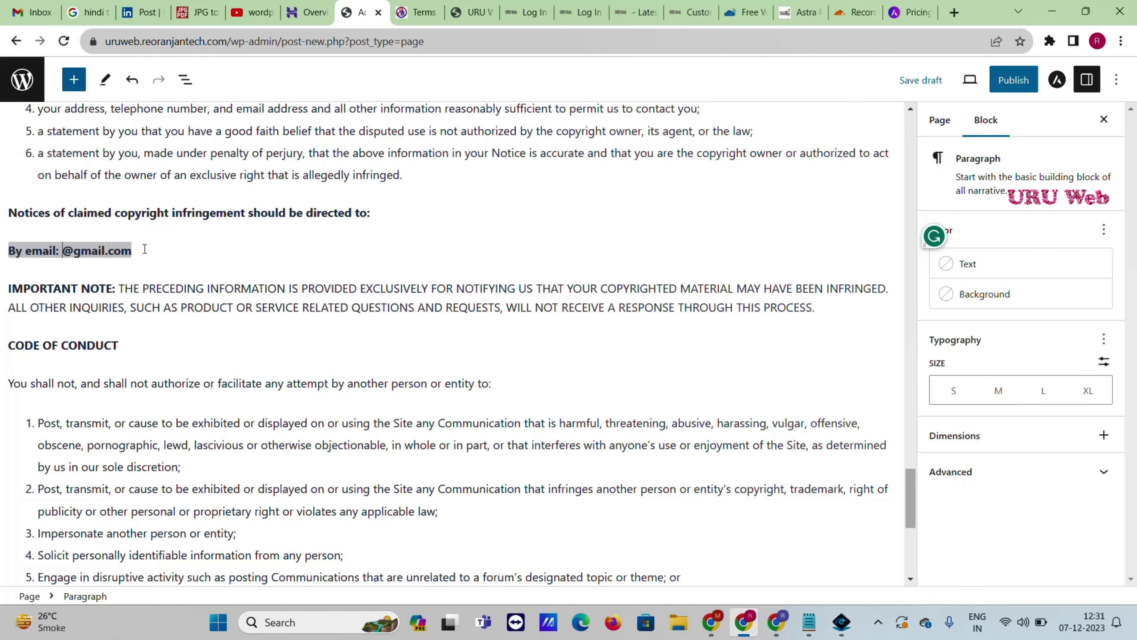
pyautogui.write('uruweb')
pyautogui.scroll(6, 192, 268)
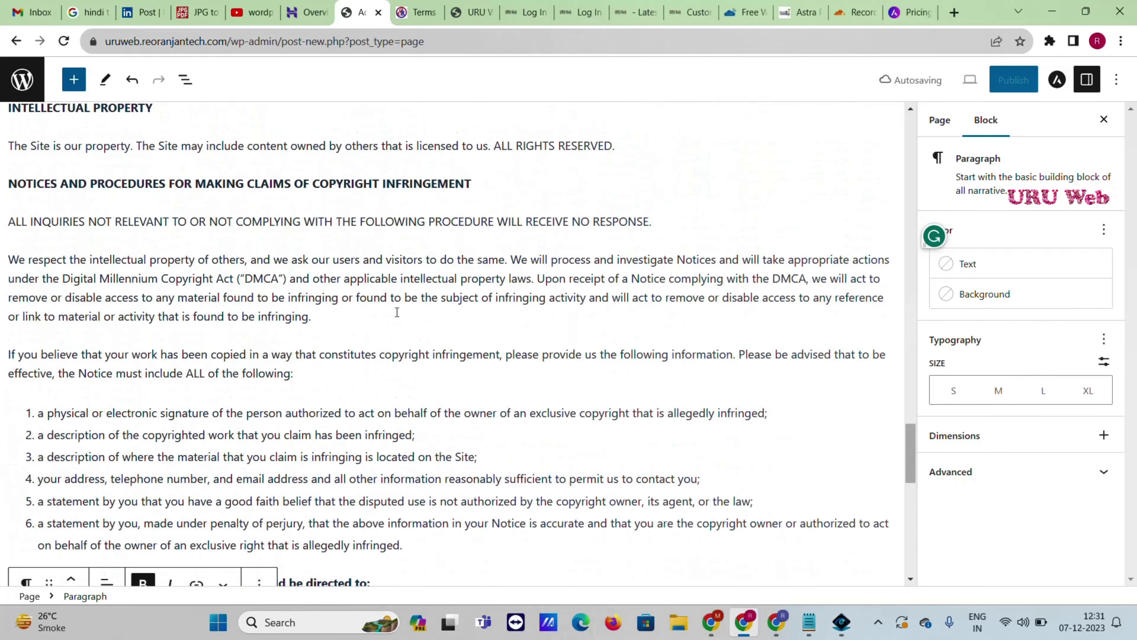
pyautogui.scroll(5, 397, 312)
pyautogui.click(378, 284)
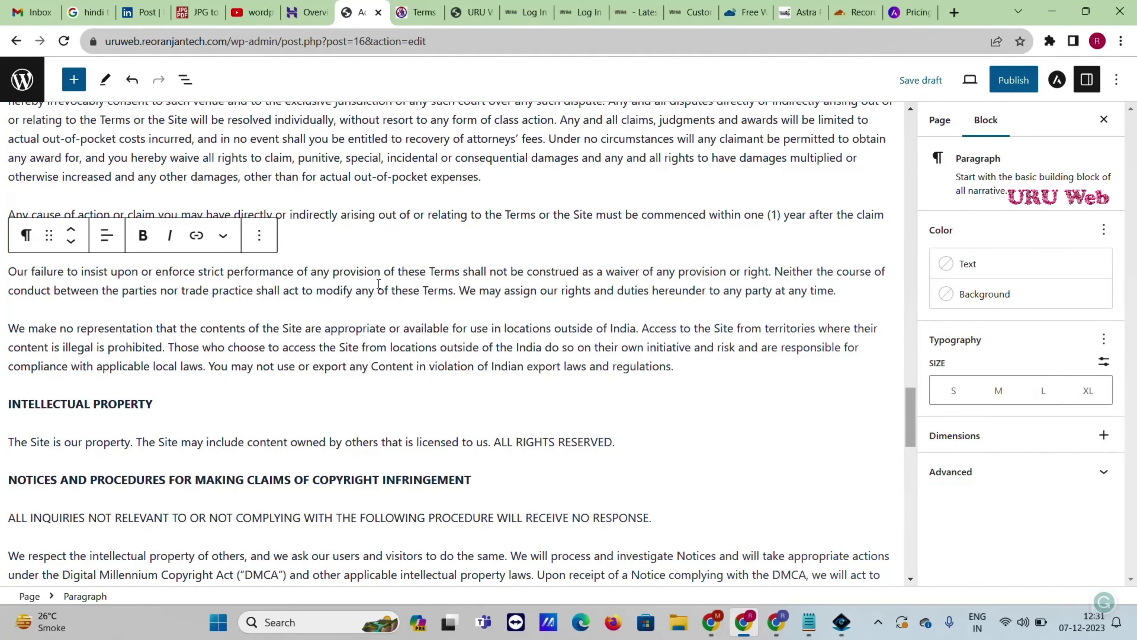
# - Search the page text for the reference domain sarkarinaukaricom.com
pyautogui.hotkey('ctrl', 'f')
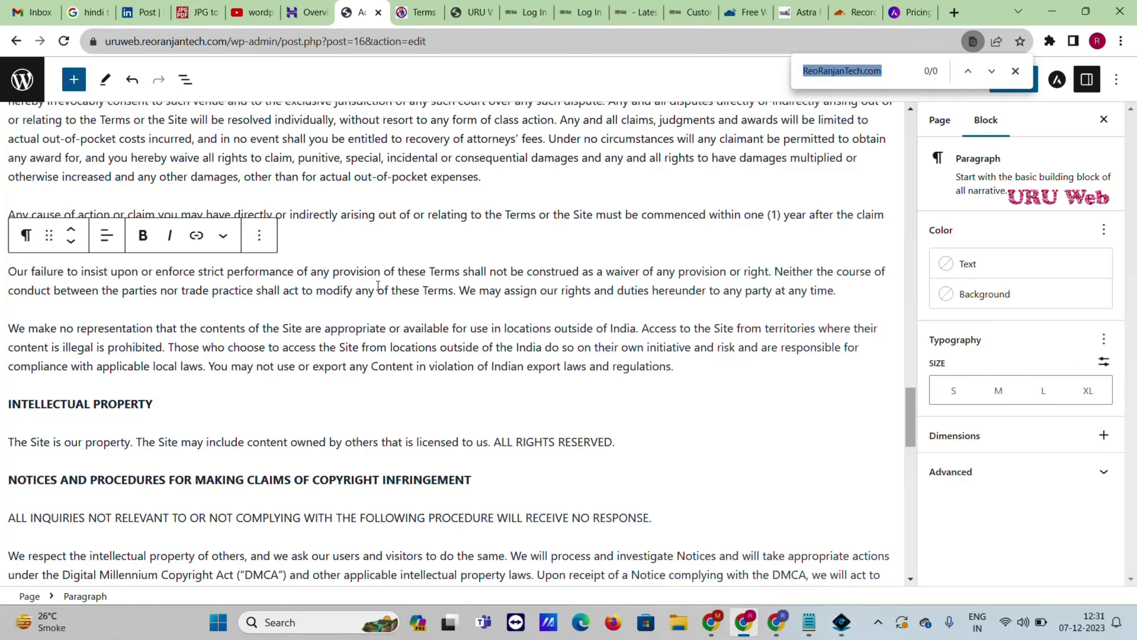
pyautogui.write('w')
pyautogui.hotkey('ctrl', 'Tab')
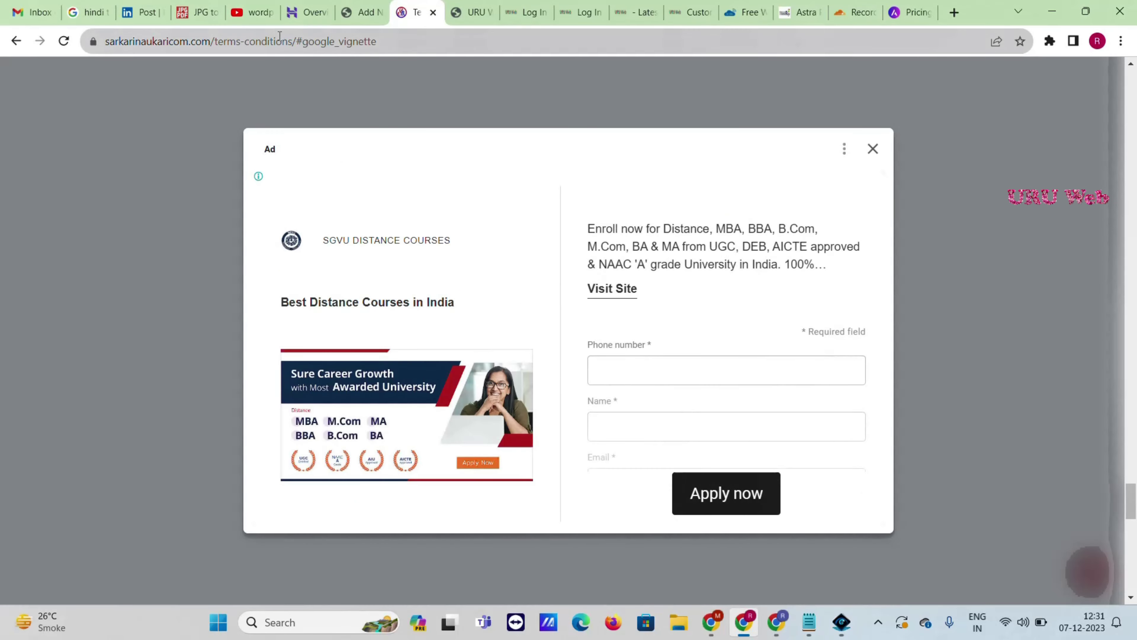
pyautogui.moveTo(212, 40); pyautogui.dragTo(111, 40)
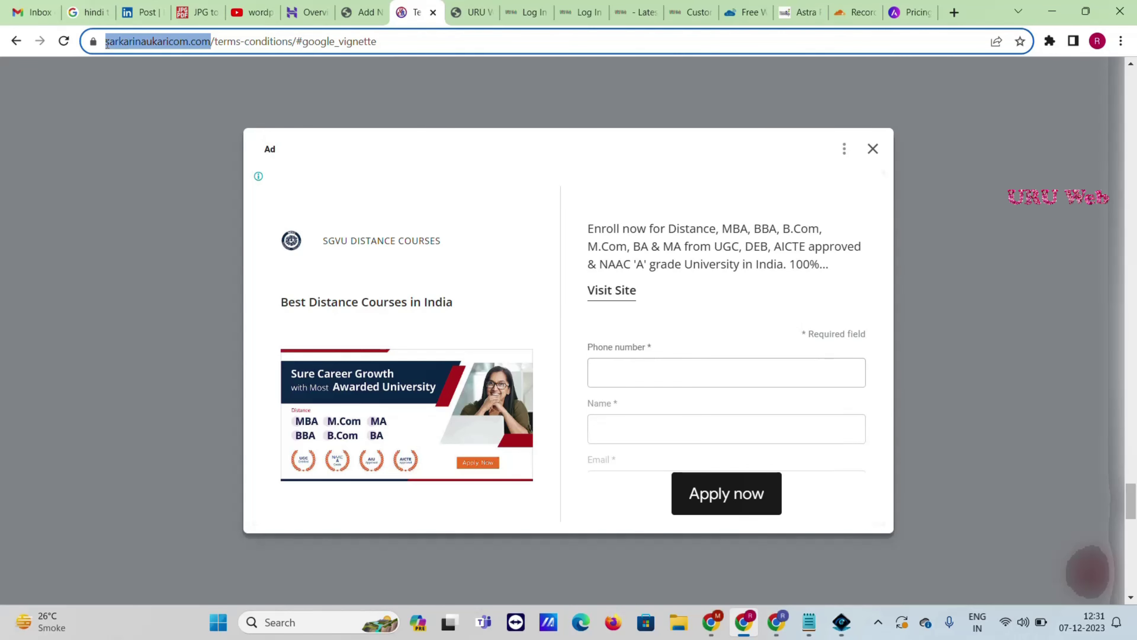
pyautogui.click(360, 12)
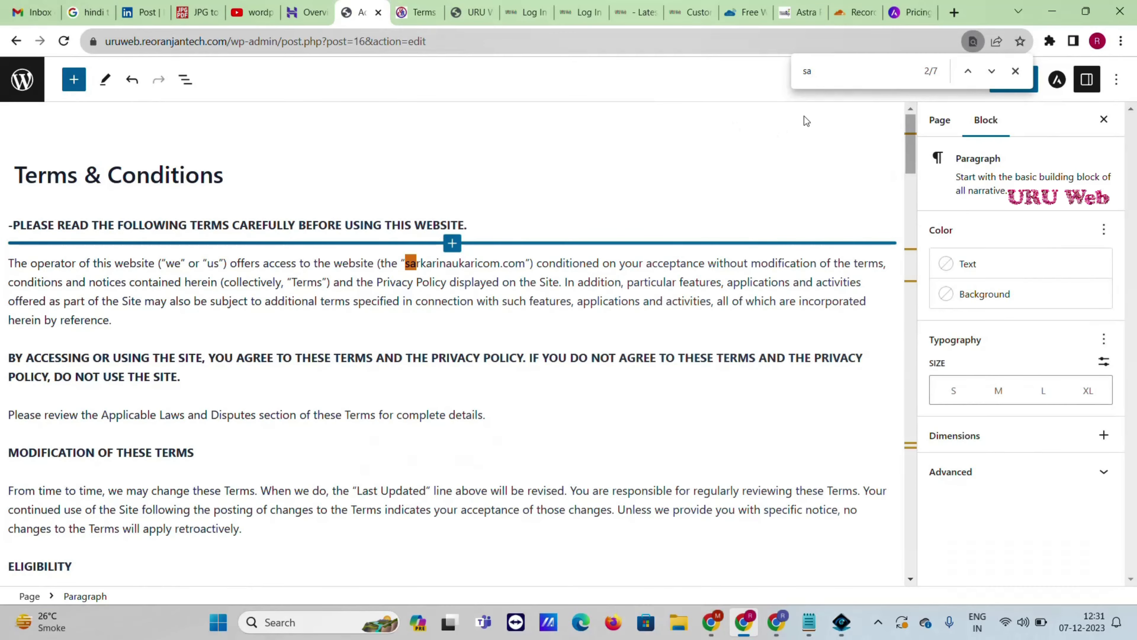
pyautogui.write('https://sarkarinaukaricom.com/')
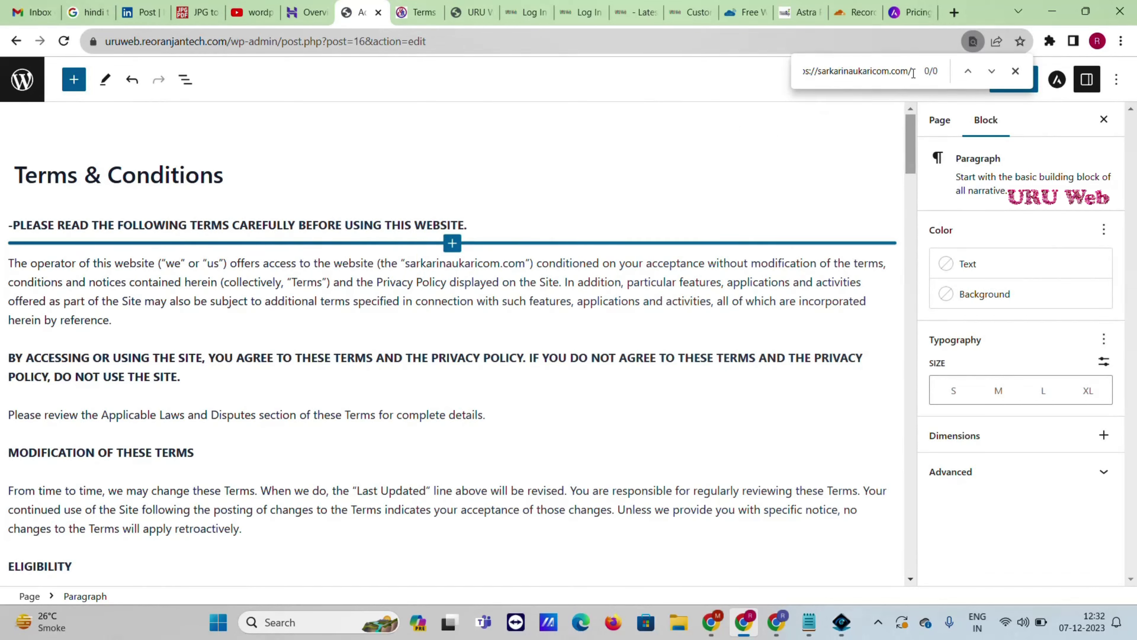
pyautogui.press('BackSpace')
pyautogui.moveTo(823, 71); pyautogui.dragTo(801, 71)
pyautogui.press('BackSpace')
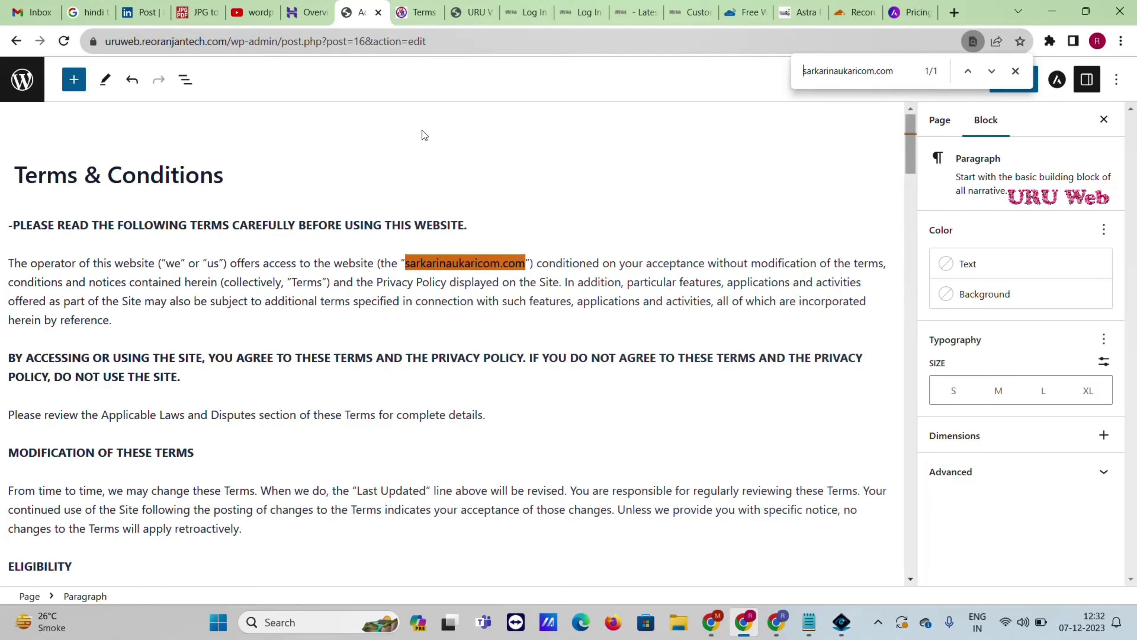
# - Replace sarkarinaukaricom.com in the first paragraph with uruweb.reoranjantech.com
pyautogui.click(125, 40)
pyautogui.click(126, 40)
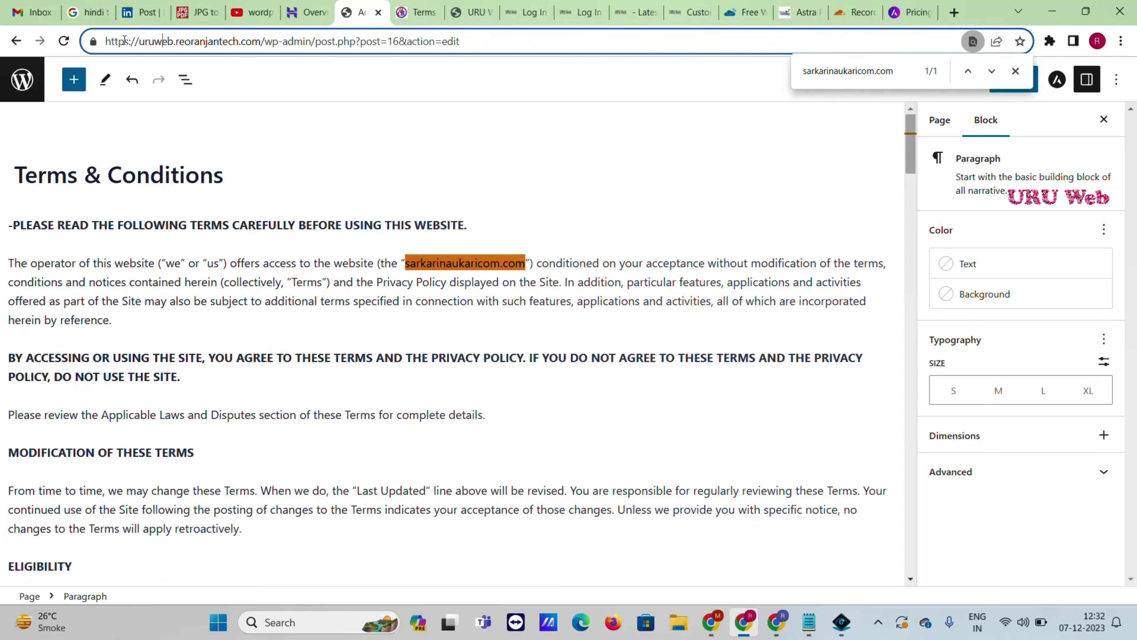
pyautogui.moveTo(141, 42); pyautogui.dragTo(260, 33)
pyautogui.hotkey('ctrl', 'c')
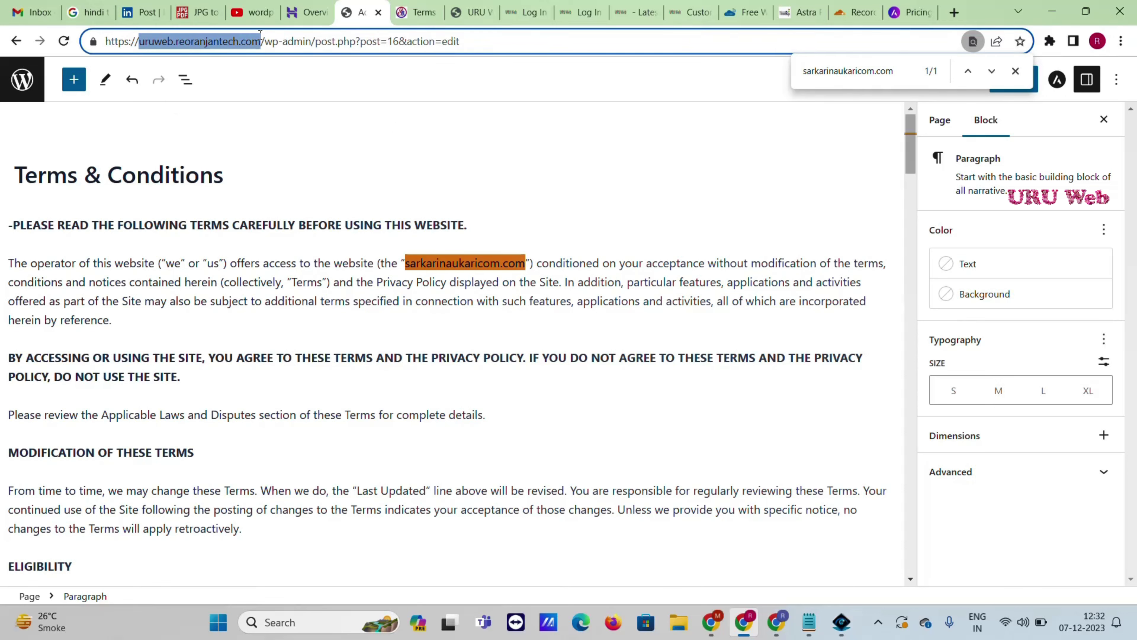
pyautogui.click(426, 263)
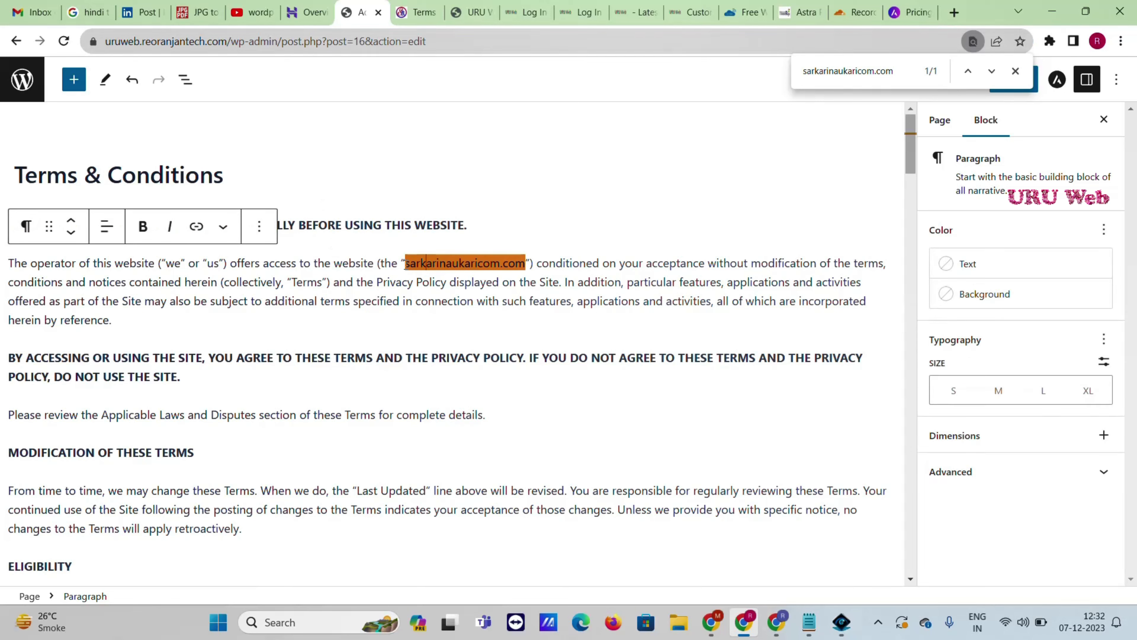
pyautogui.moveTo(406, 263); pyautogui.dragTo(527, 256)
pyautogui.press('BackSpace')
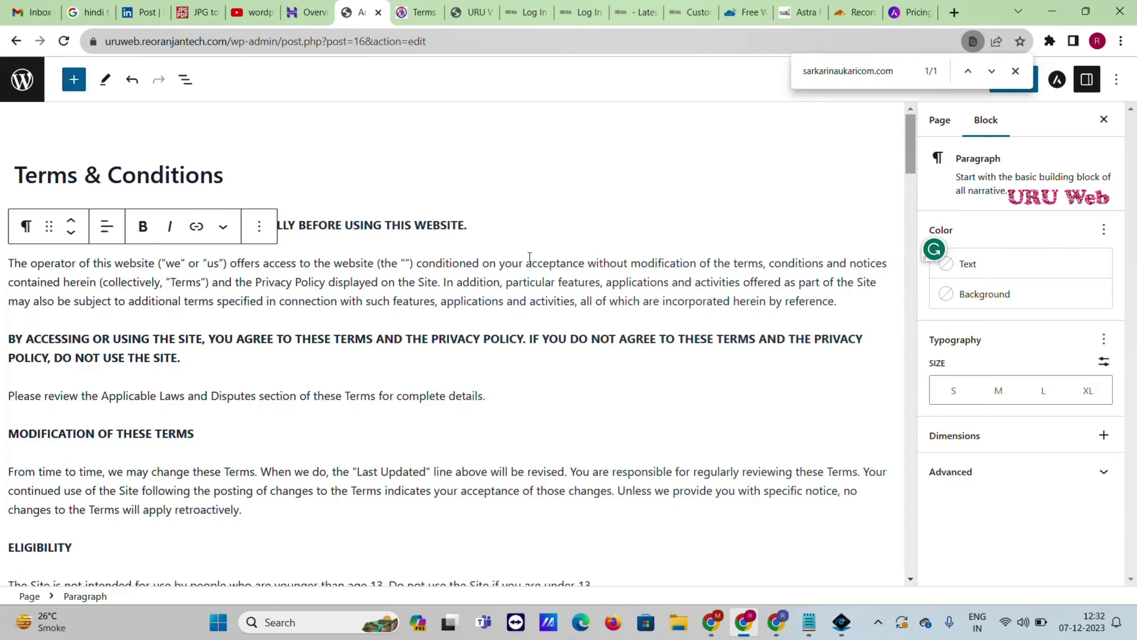
pyautogui.hotkey('ctrl', 'v')
# - Broaden the search to 'sarkarinaukaricom' to check for remaining mentions
pyautogui.scroll(-5, 378, 284)
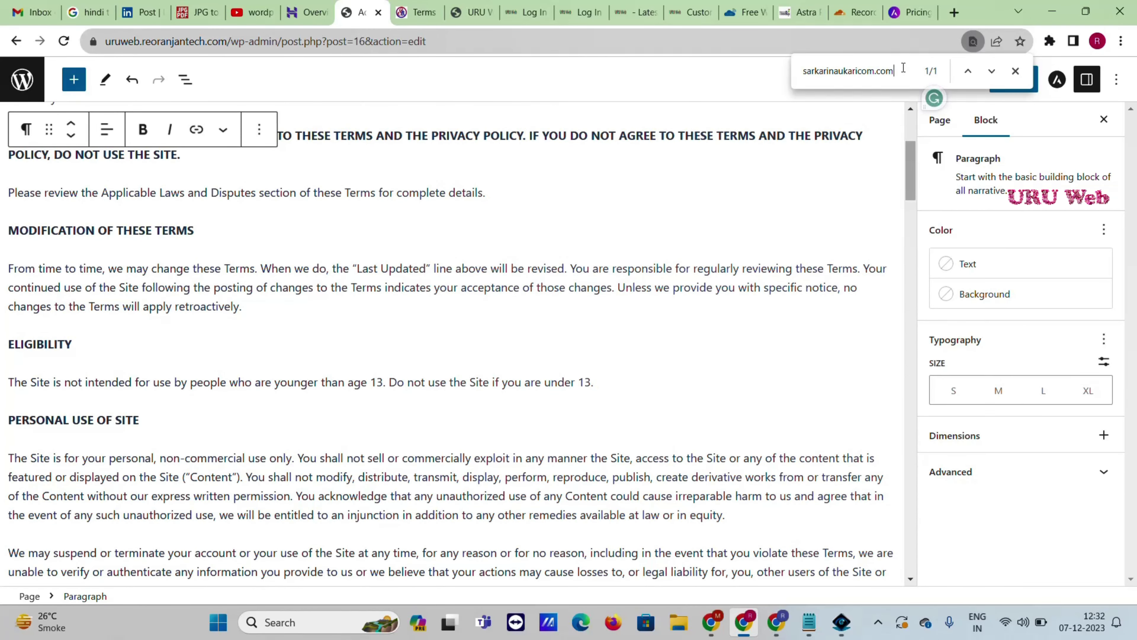
pyautogui.moveTo(910, 76); pyautogui.dragTo(878, 76)
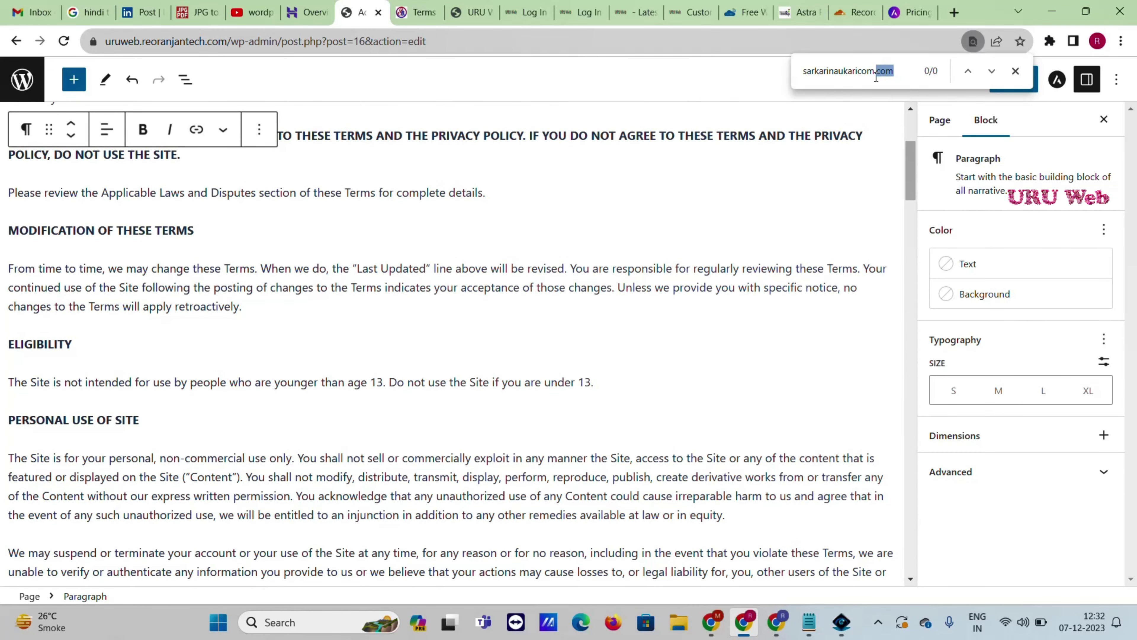
pyautogui.press('BackSpace')
pyautogui.scroll(-20, 559, 245)
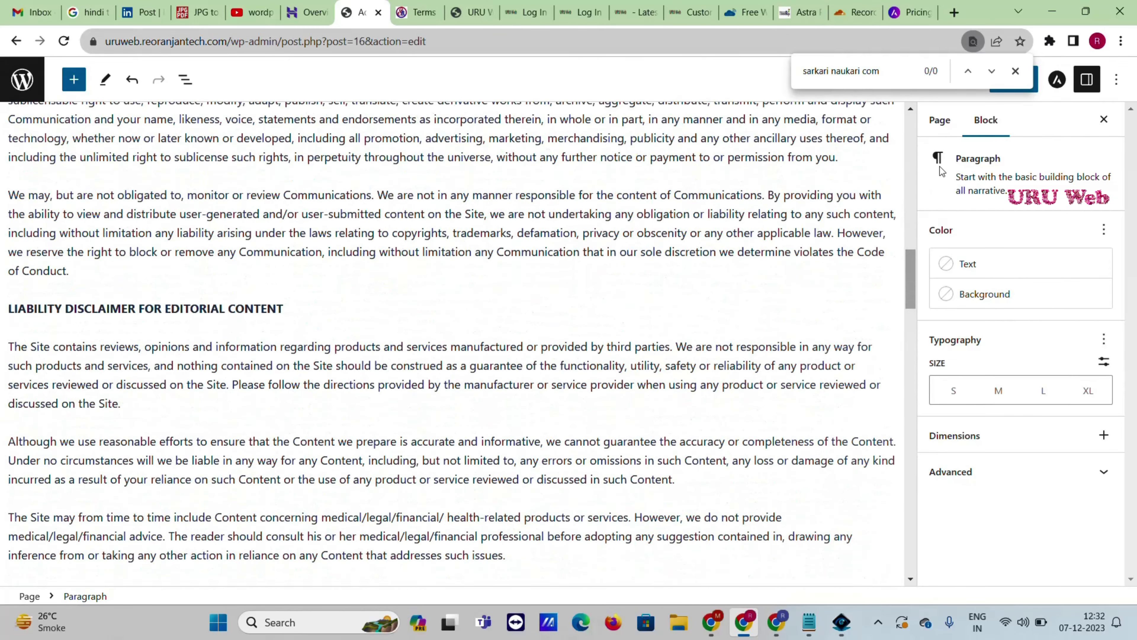
# - Publish the Terms & Conditions page and view it live
pyautogui.click(1015, 71)
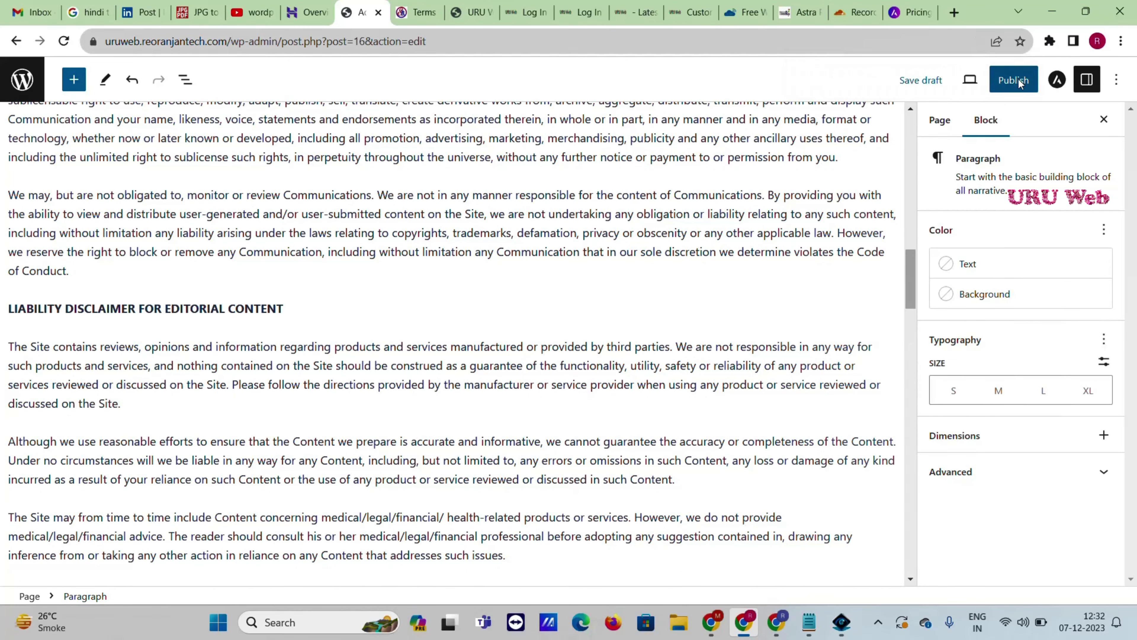
pyautogui.click(1017, 80)
pyautogui.click(1018, 83)
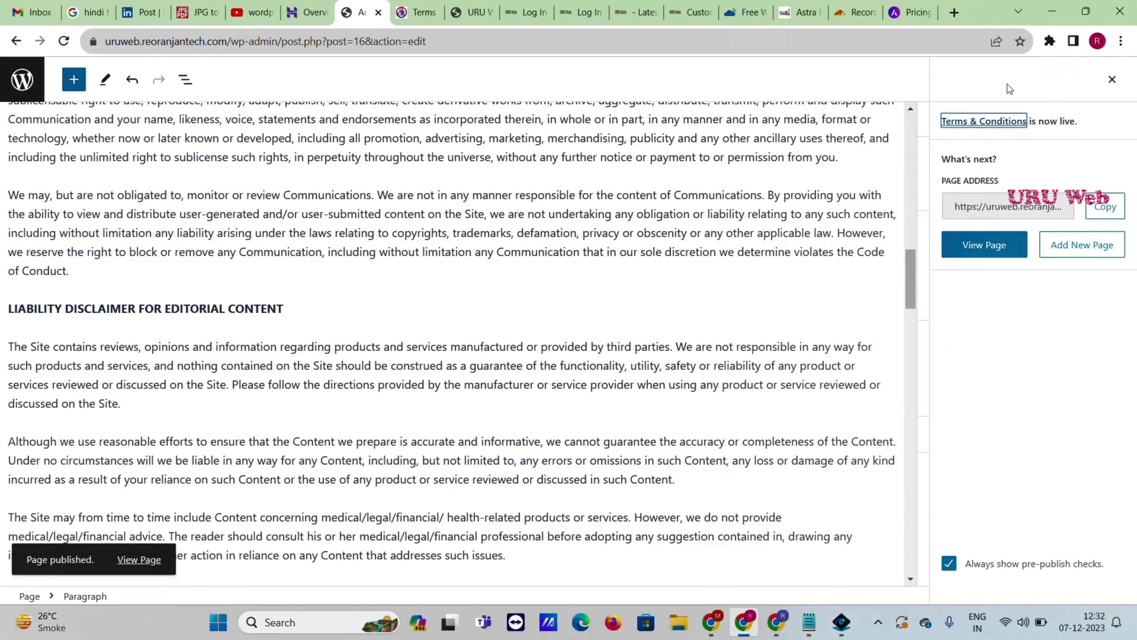
pyautogui.click(139, 559)
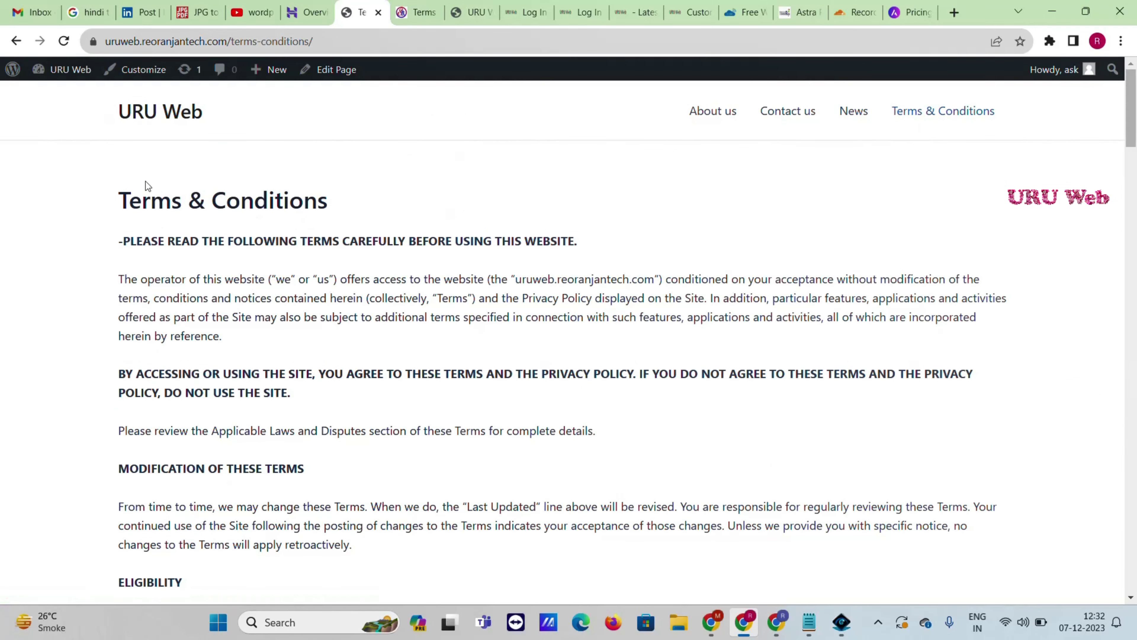
pyautogui.click(16, 41)
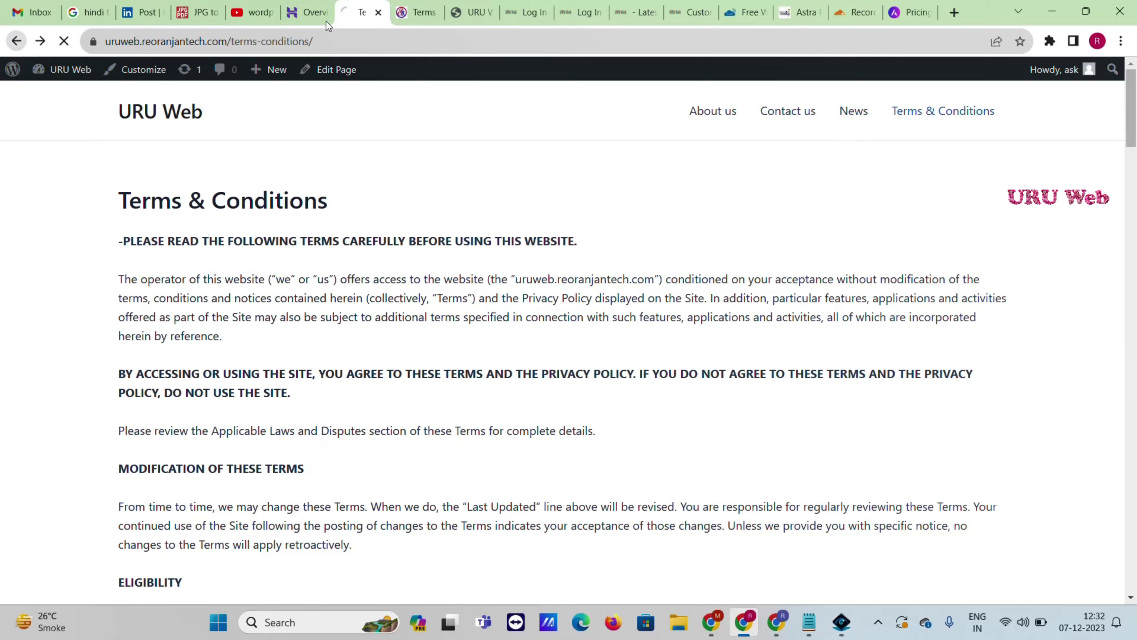
# - Dismiss the ad on the reference page and exit the editor to All Pages
pyautogui.click(427, 5)
pyautogui.click(869, 150)
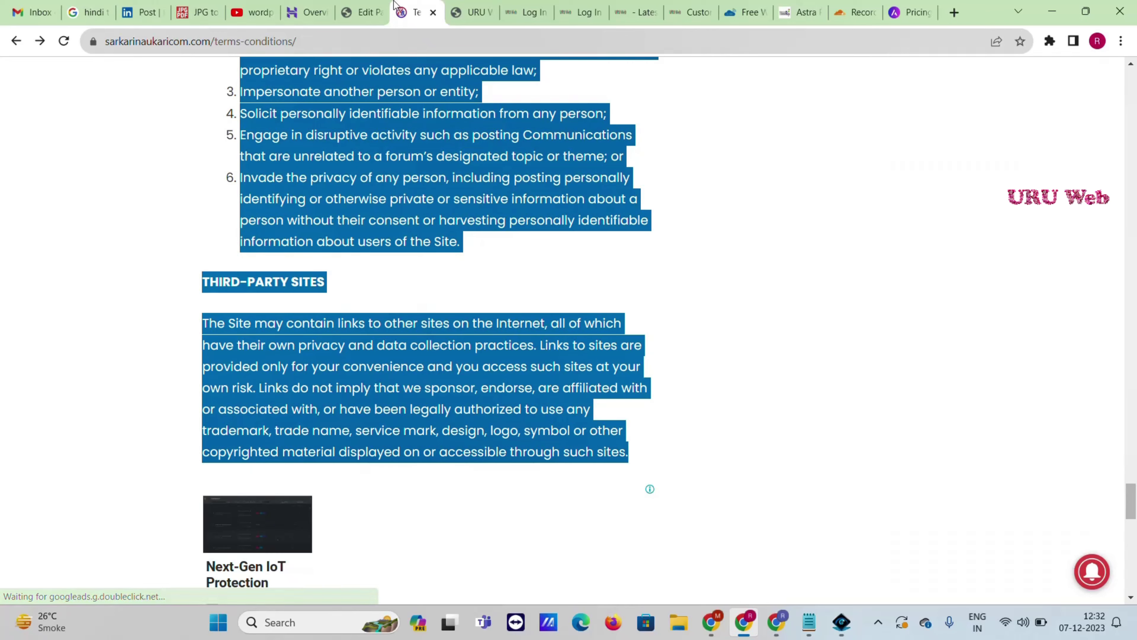
pyautogui.click(375, 6)
pyautogui.click(36, 83)
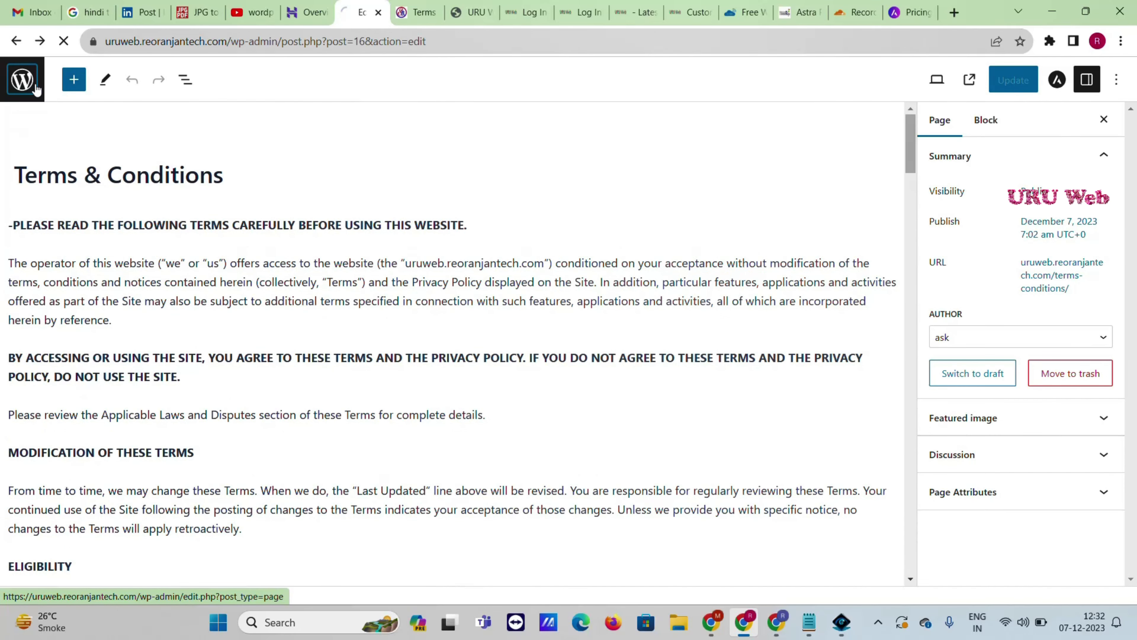
# - Open the reference site's Disclaimer Page from its menu
pyautogui.click(409, 8)
pyautogui.scroll(10, 911, 126)
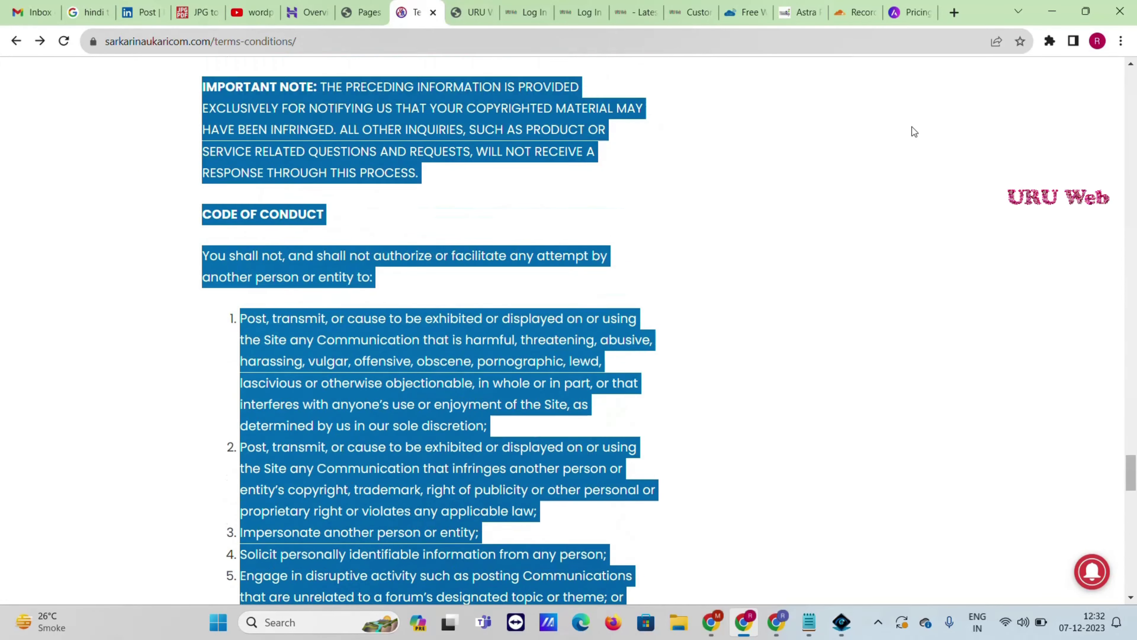
pyautogui.moveTo(1130, 453); pyautogui.dragTo(1130, 72)
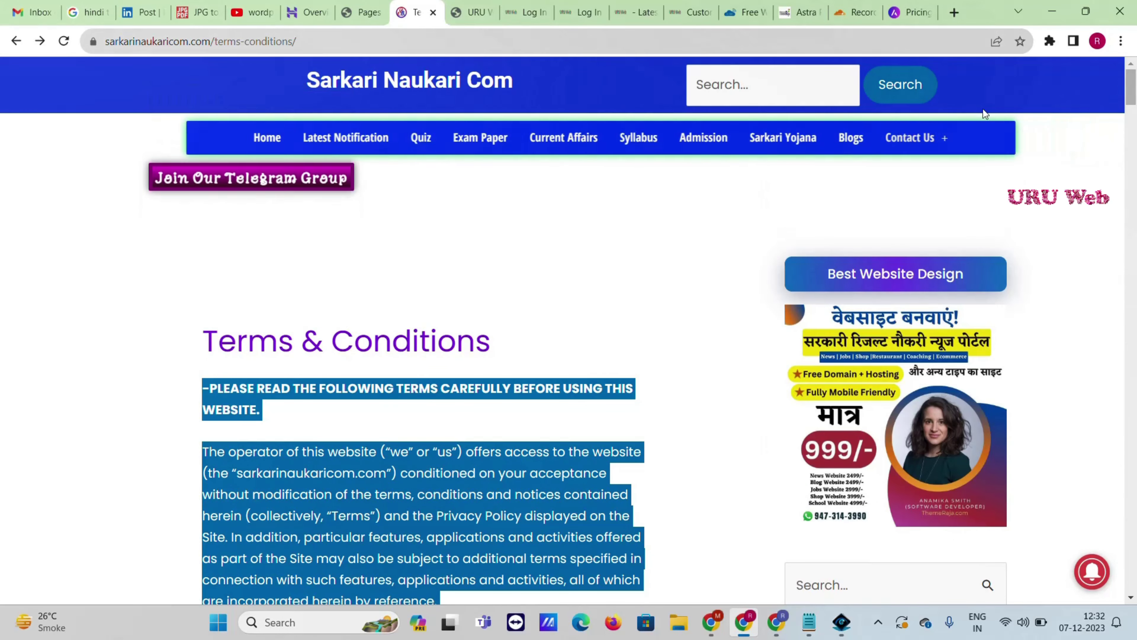
pyautogui.moveTo(877, 144)
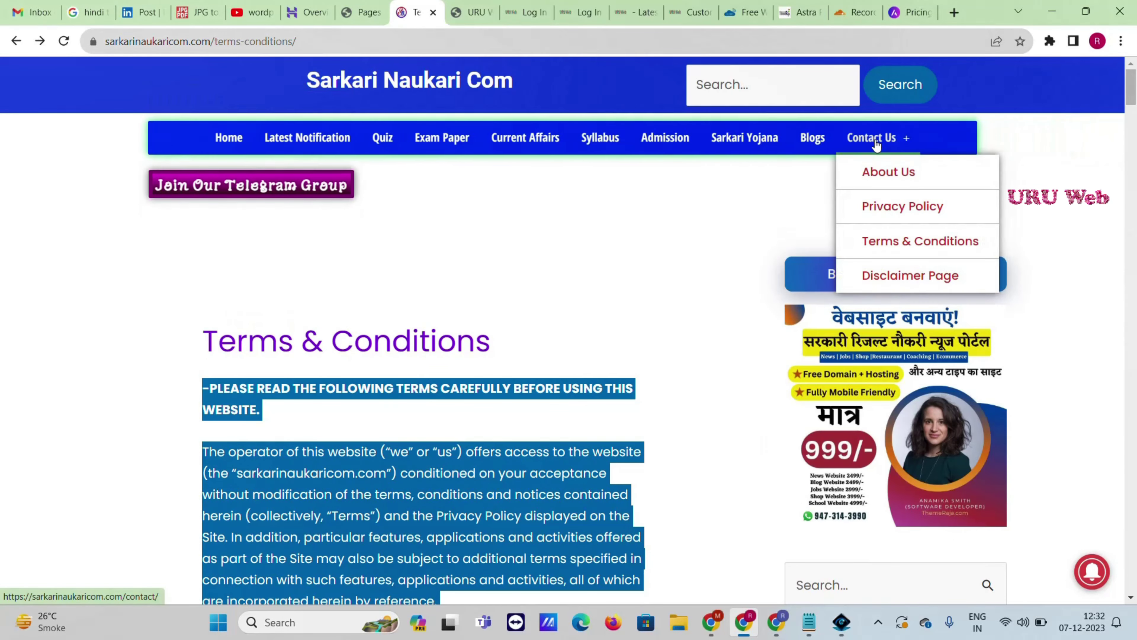
pyautogui.click(912, 286)
# - Create a new page titled 'Disclaimer Page' using the reference site's heading
pyautogui.click(361, 12)
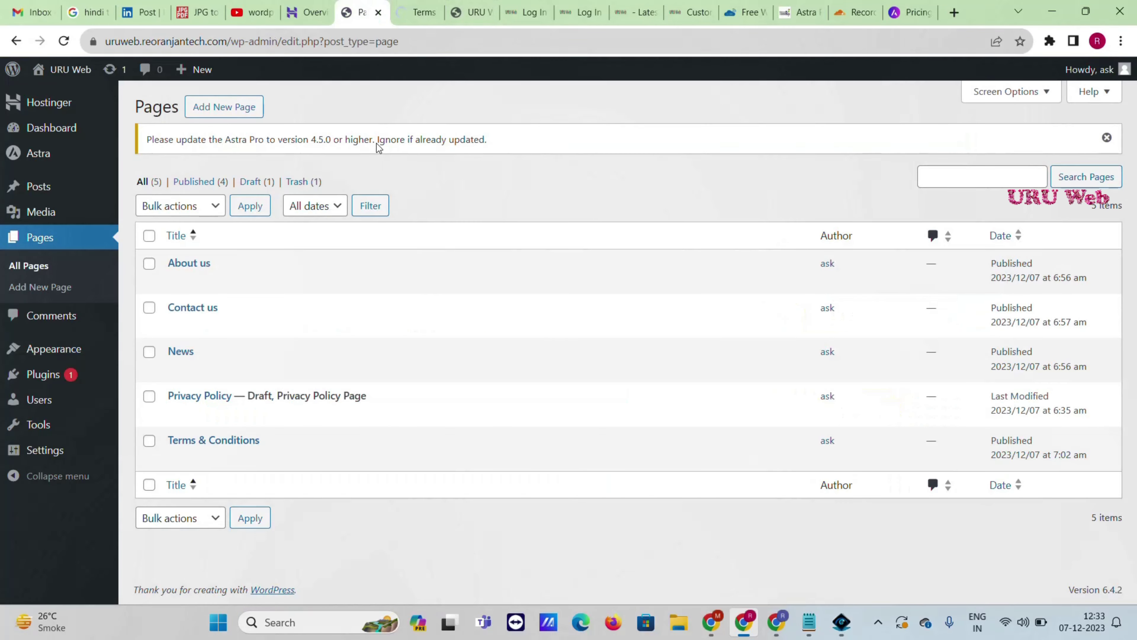
pyautogui.click(261, 107)
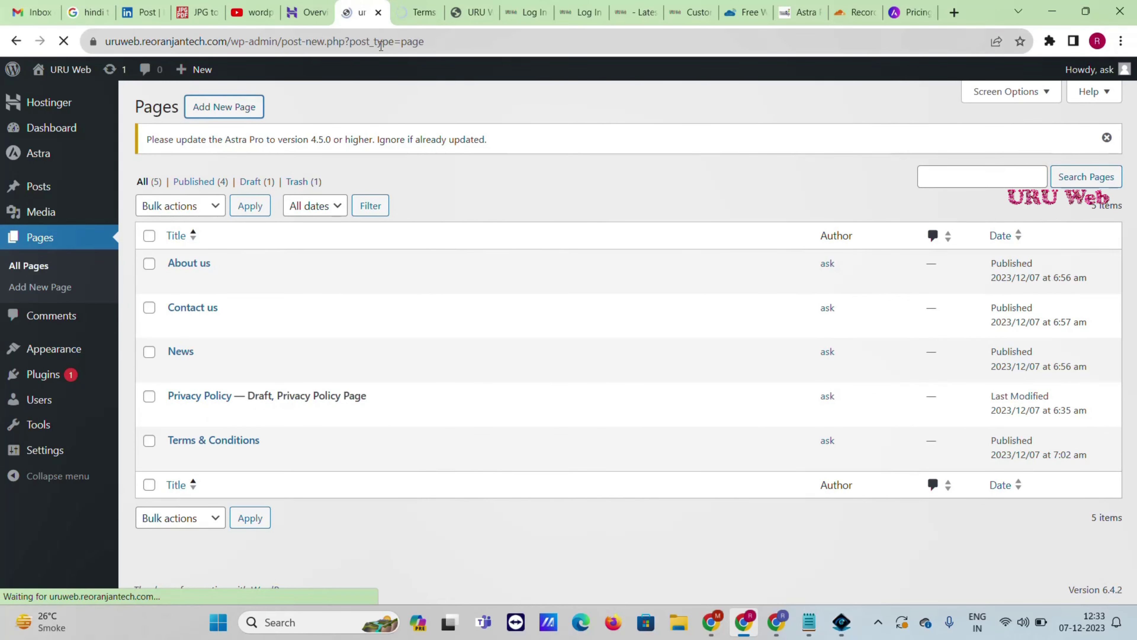
pyautogui.click(412, 12)
pyautogui.scroll(-3, 457, 259)
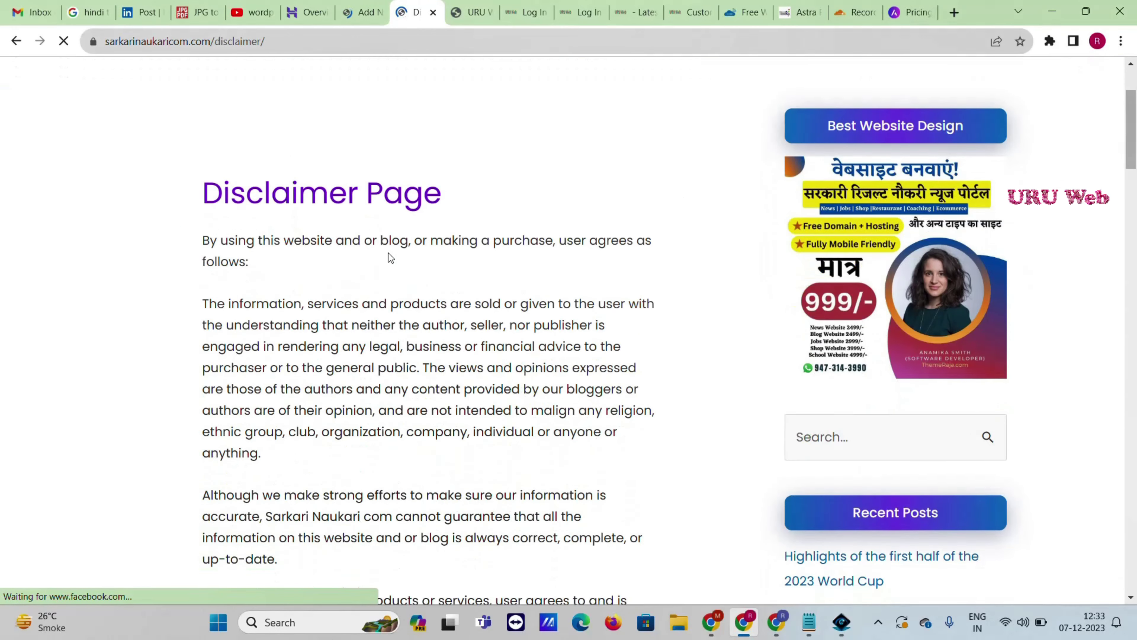
pyautogui.tripleClick(326, 191)
pyautogui.hotkey('ctrl', 'c')
pyautogui.click(362, 5)
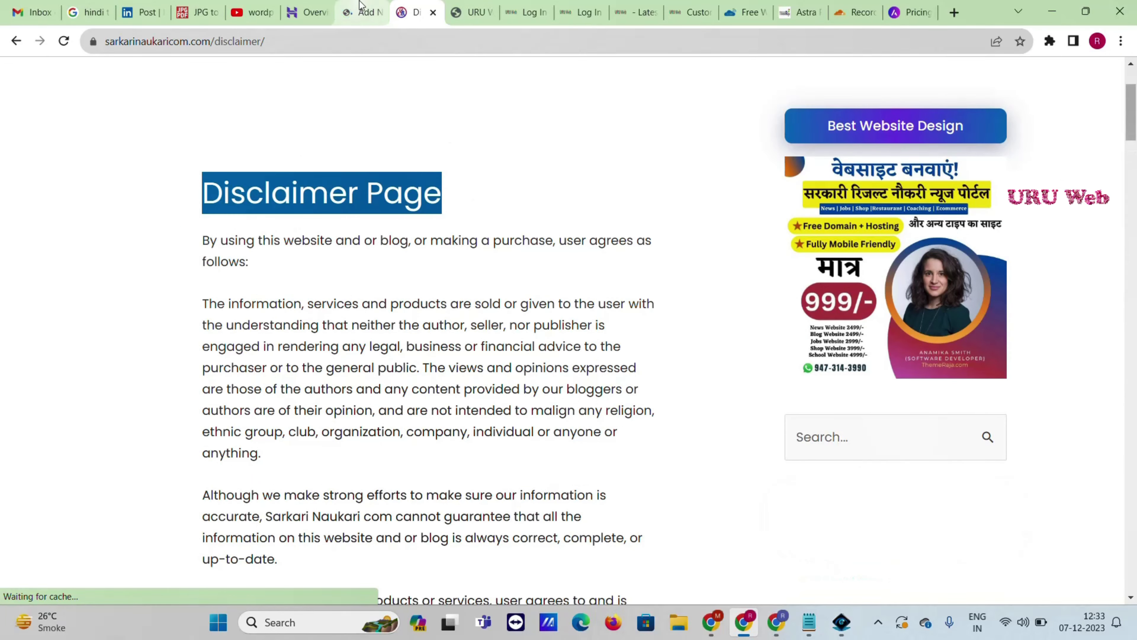
pyautogui.hotkey('ctrl', 'v')
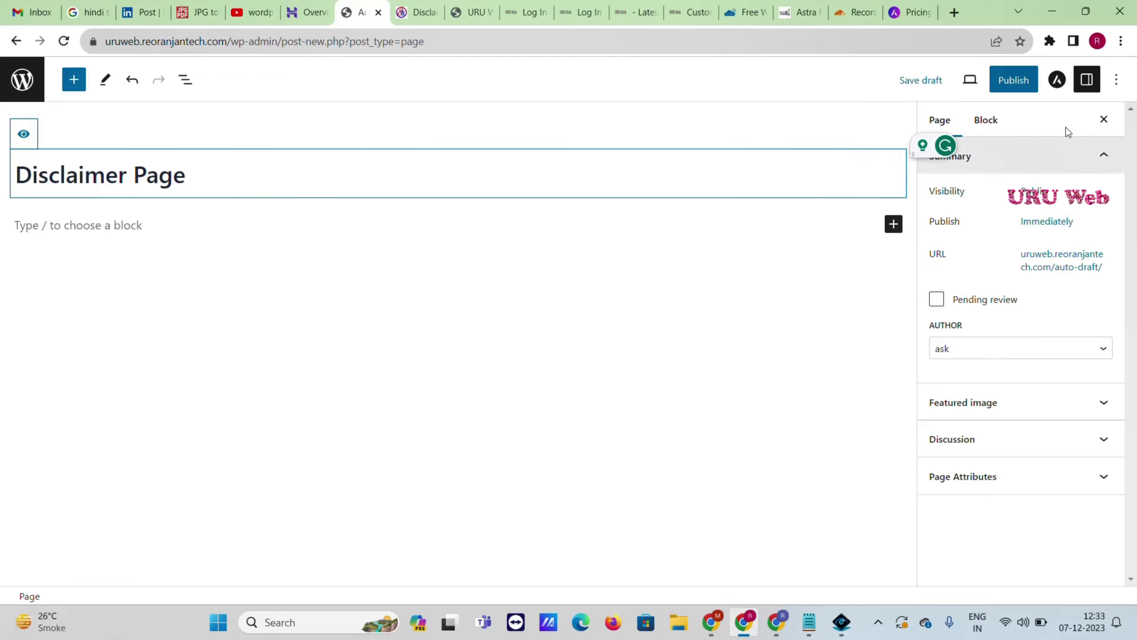
# - Paste the full reference disclaimer text, with Earnings and Affiliate sections, and copy the URU Web address
pyautogui.click(417, 9)
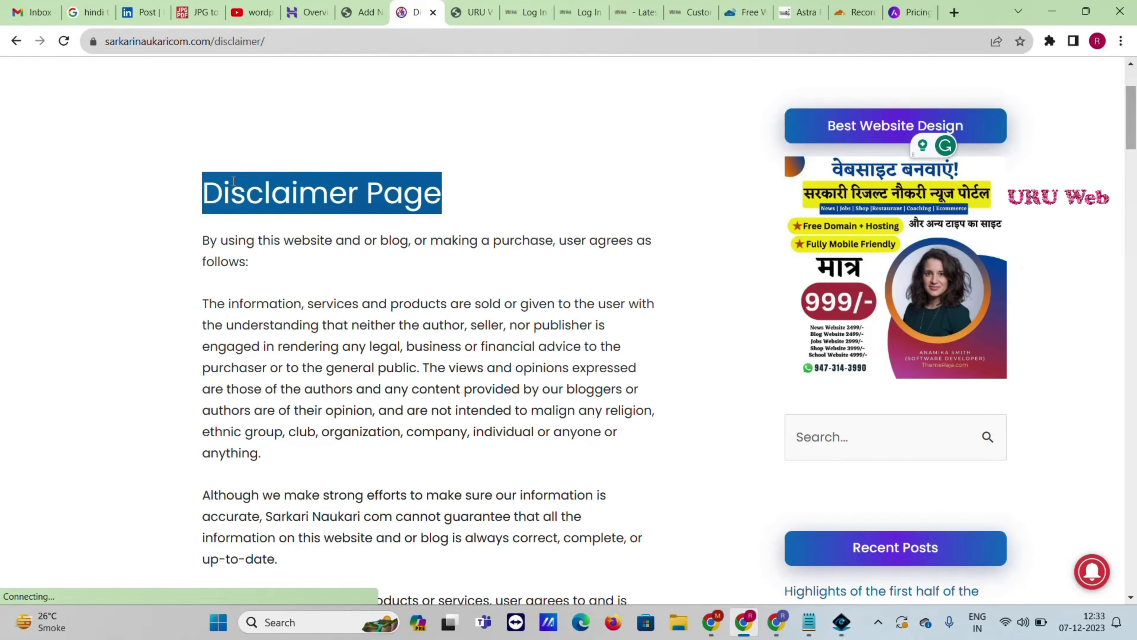
pyautogui.scroll(-2, 234, 181)
pyautogui.moveTo(205, 162); pyautogui.dragTo(406, 597)
pyautogui.click(362, 12)
pyautogui.scroll(6, 522, 205)
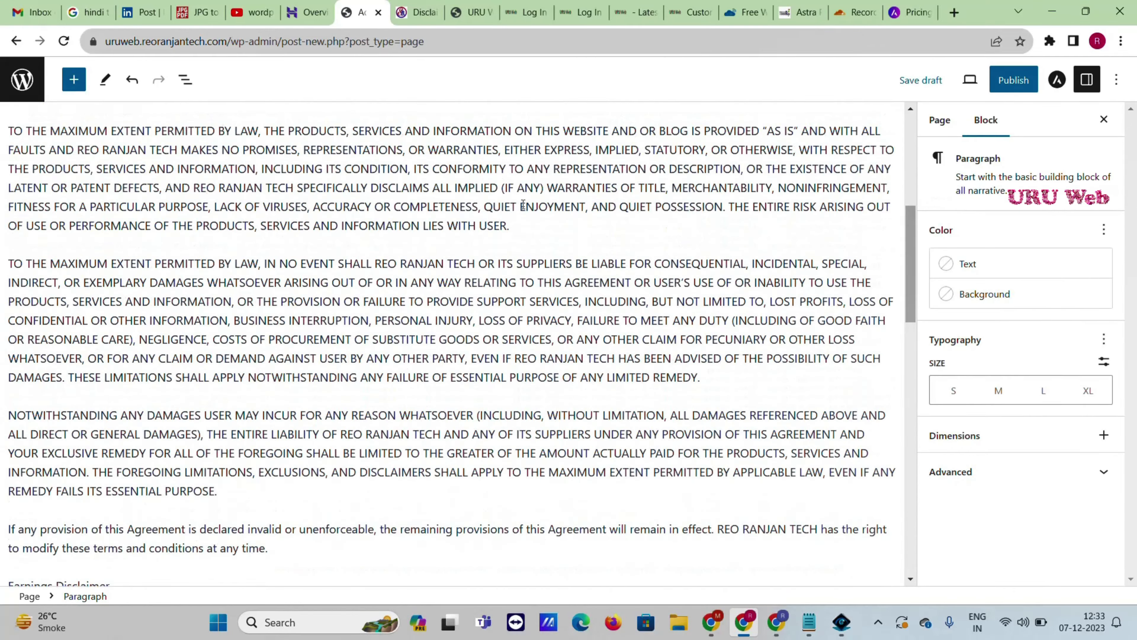
pyautogui.scroll(-15, 592, 295)
pyautogui.click(30, 364)
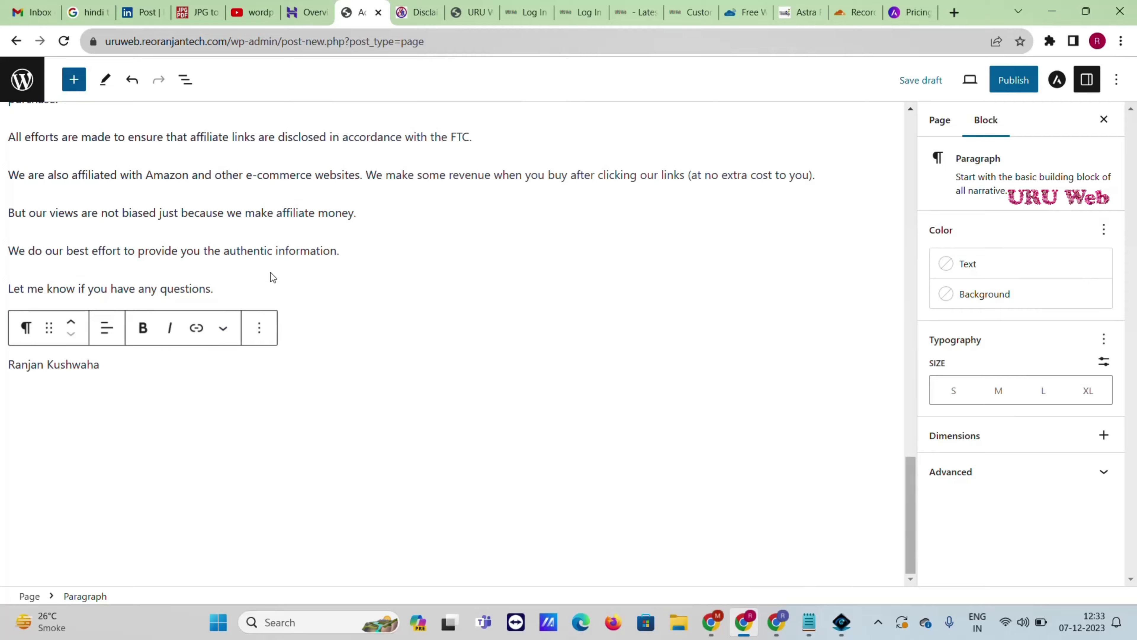
pyautogui.scroll(15, 308, 232)
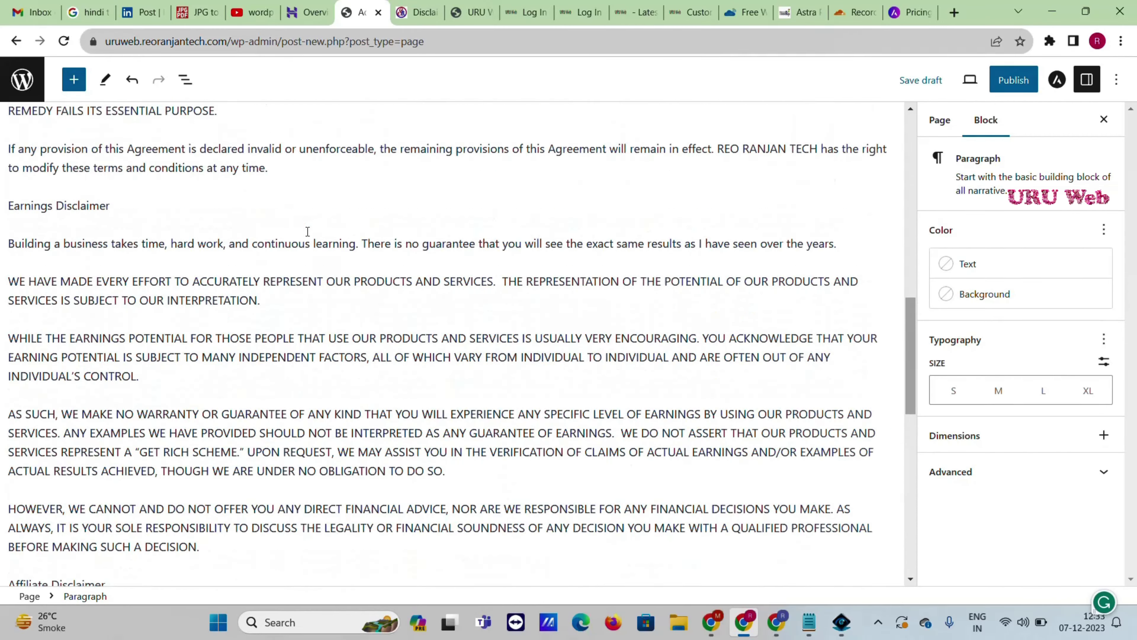
pyautogui.scroll(8, 307, 231)
pyautogui.scroll(6, 306, 246)
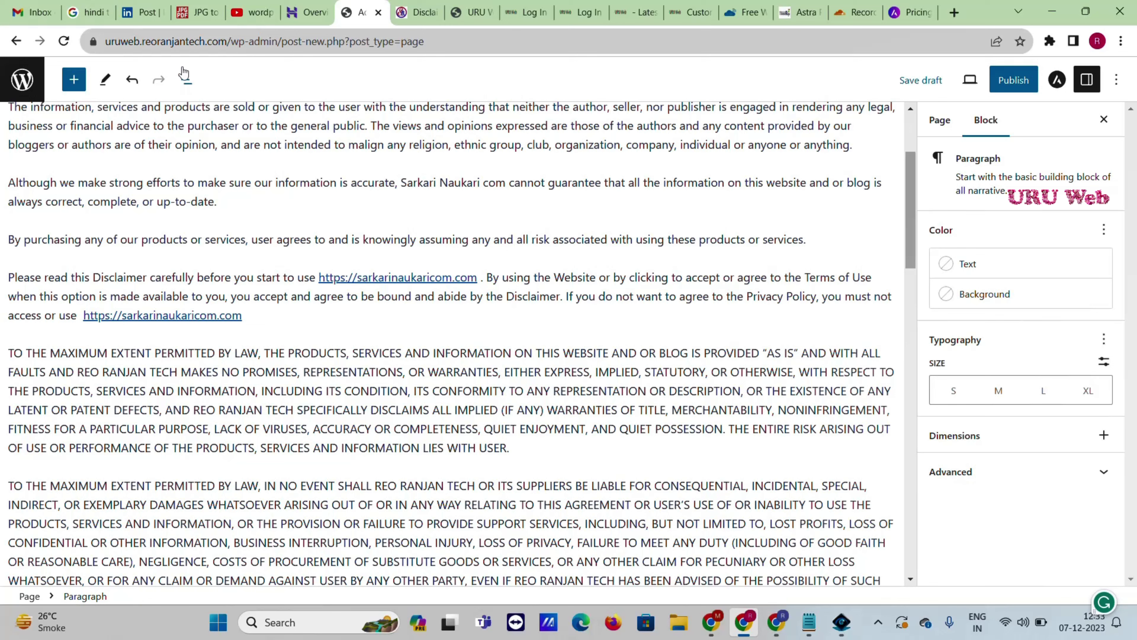
pyautogui.moveTo(232, 39); pyautogui.dragTo(105, 41)
pyautogui.hotkey('ctrl', 'c')
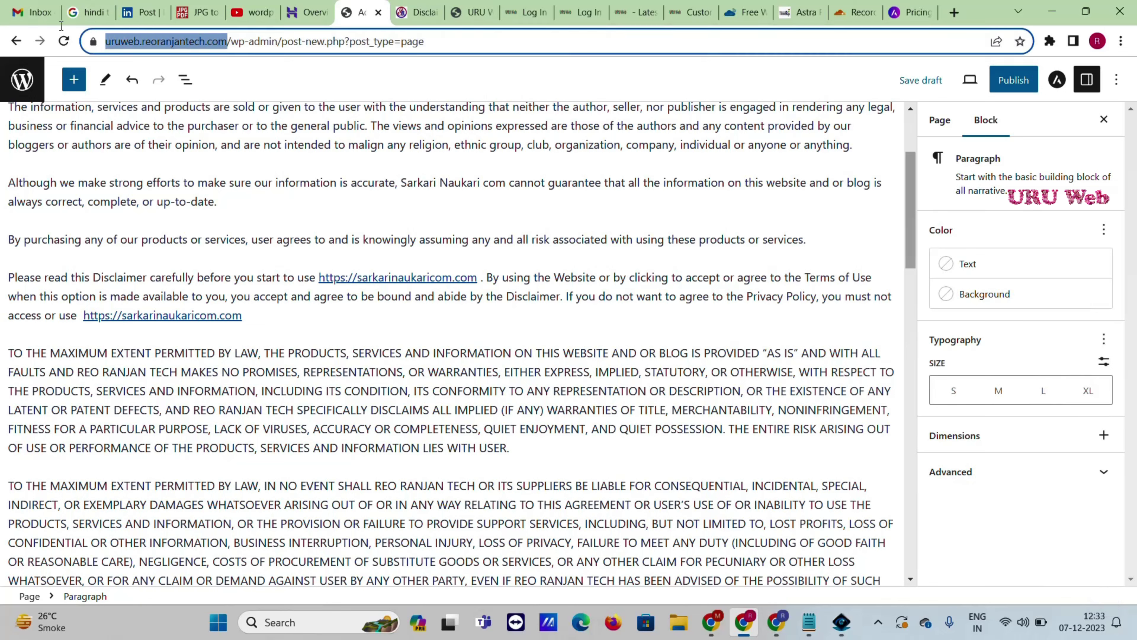
pyautogui.click(375, 280)
pyautogui.click(482, 276)
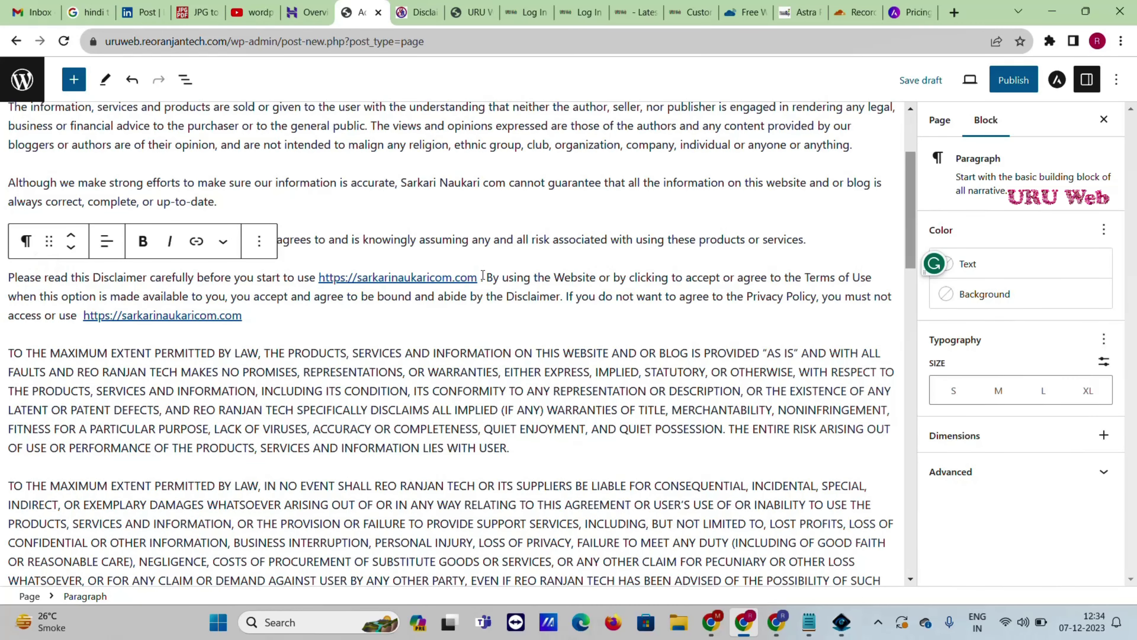
pyautogui.moveTo(483, 275); pyautogui.dragTo(320, 278)
pyautogui.press('BackSpace')
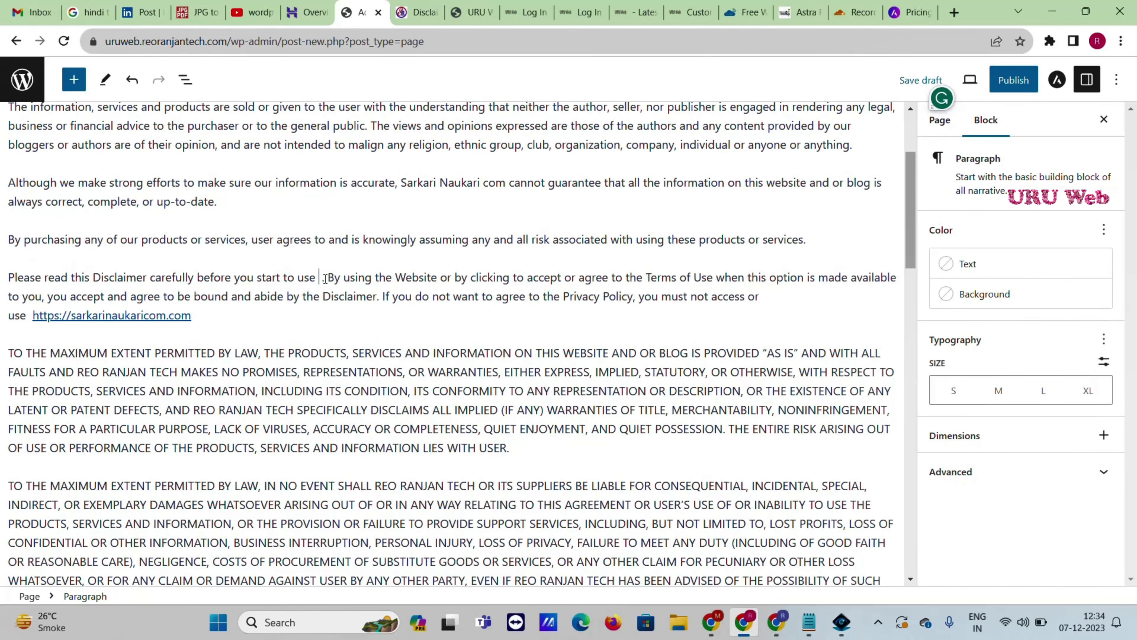
pyautogui.hotkey('ctrl', 'v')
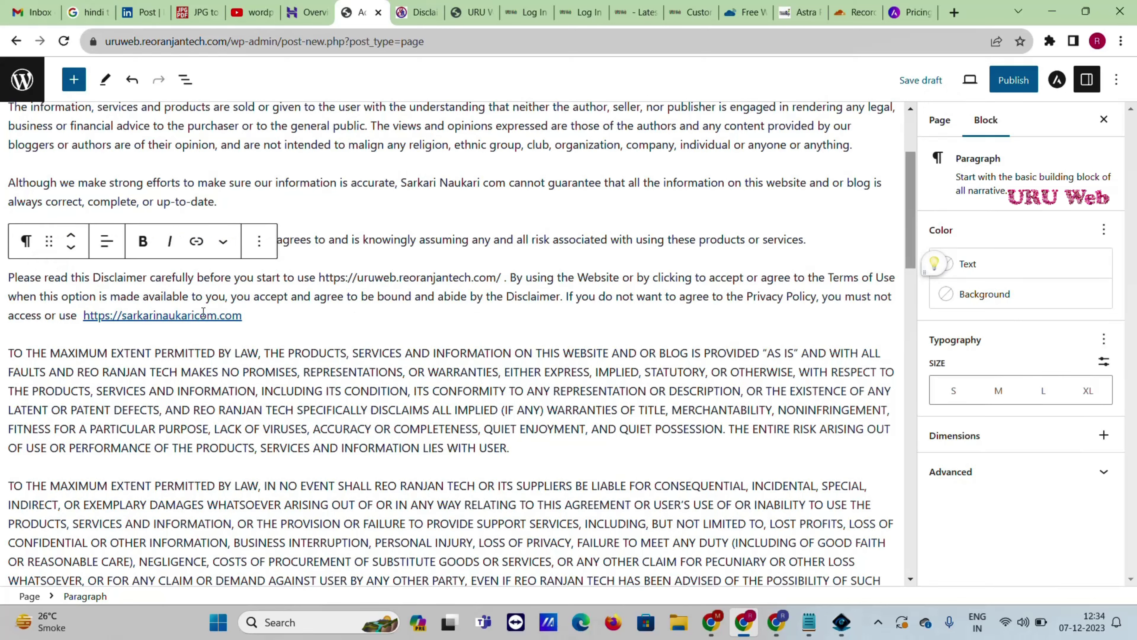
pyautogui.moveTo(243, 316); pyautogui.dragTo(83, 315)
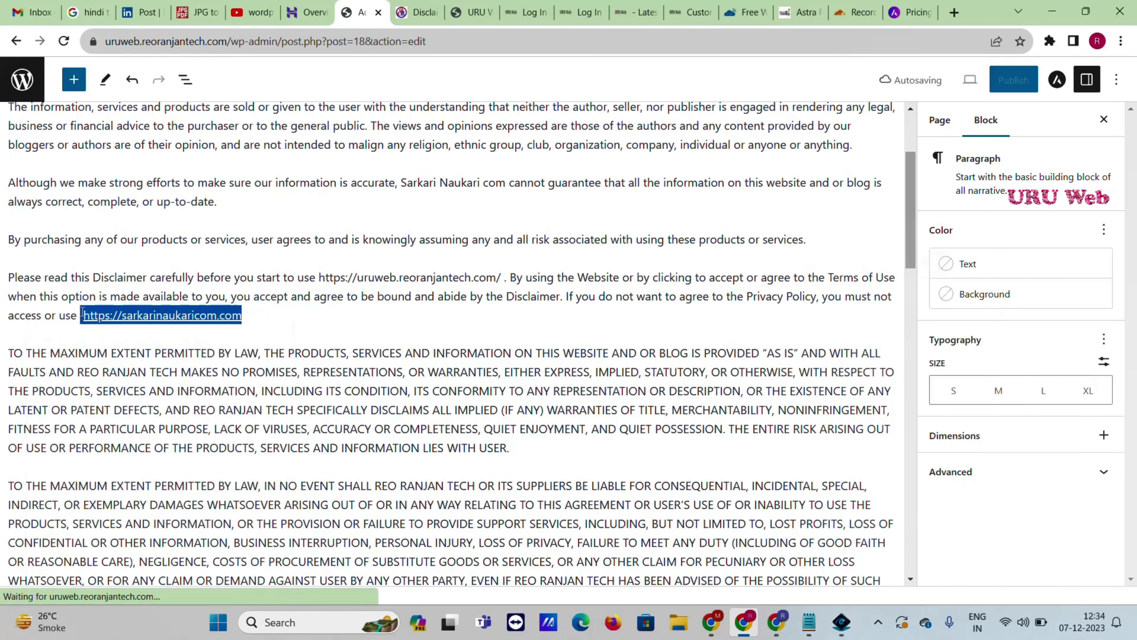
pyautogui.press('BackSpace')
pyautogui.hotkey('ctrl', 'v')
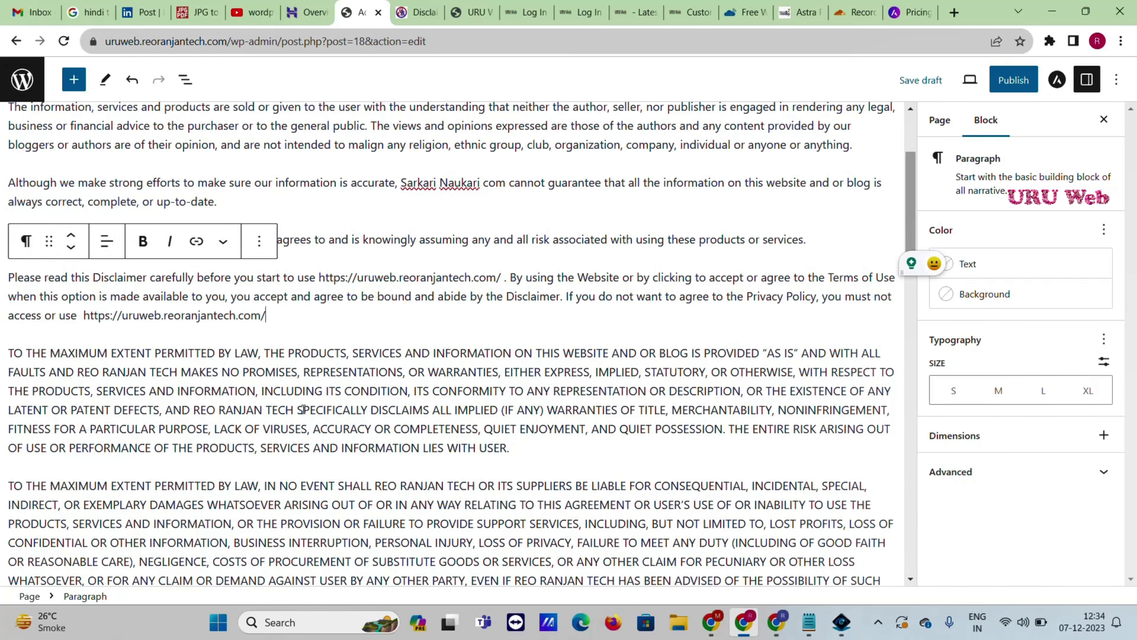
# - Change 'Sarkari Naukari com' to 'URU Web' in the accuracy paragraph
pyautogui.moveTo(905, 218); pyautogui.dragTo(904, 180)
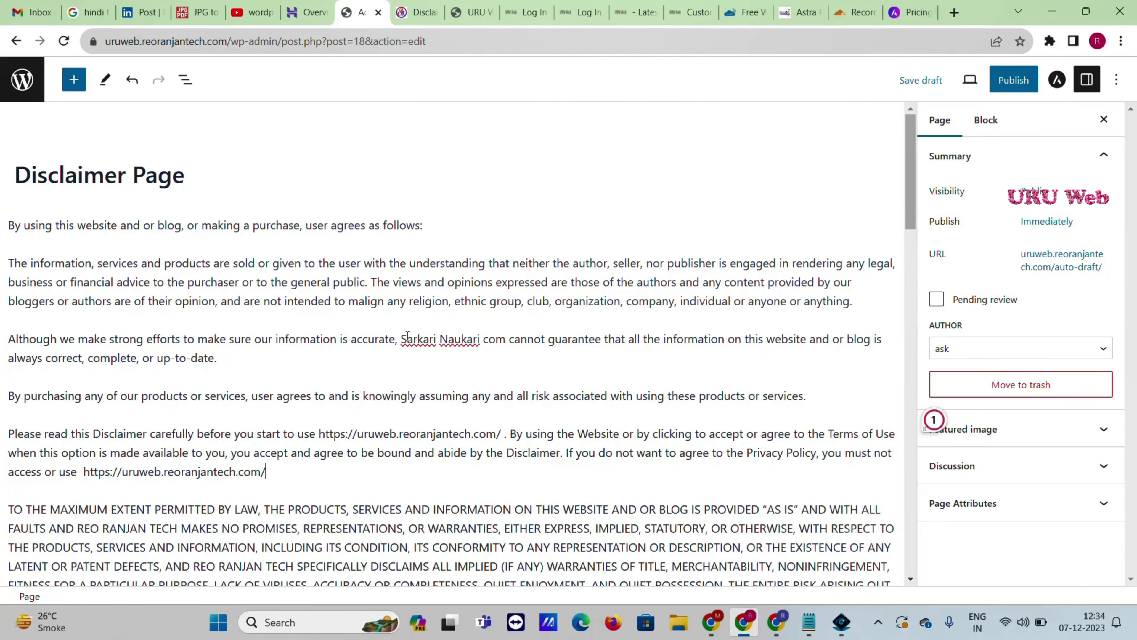
pyautogui.moveTo(404, 335); pyautogui.dragTo(506, 339)
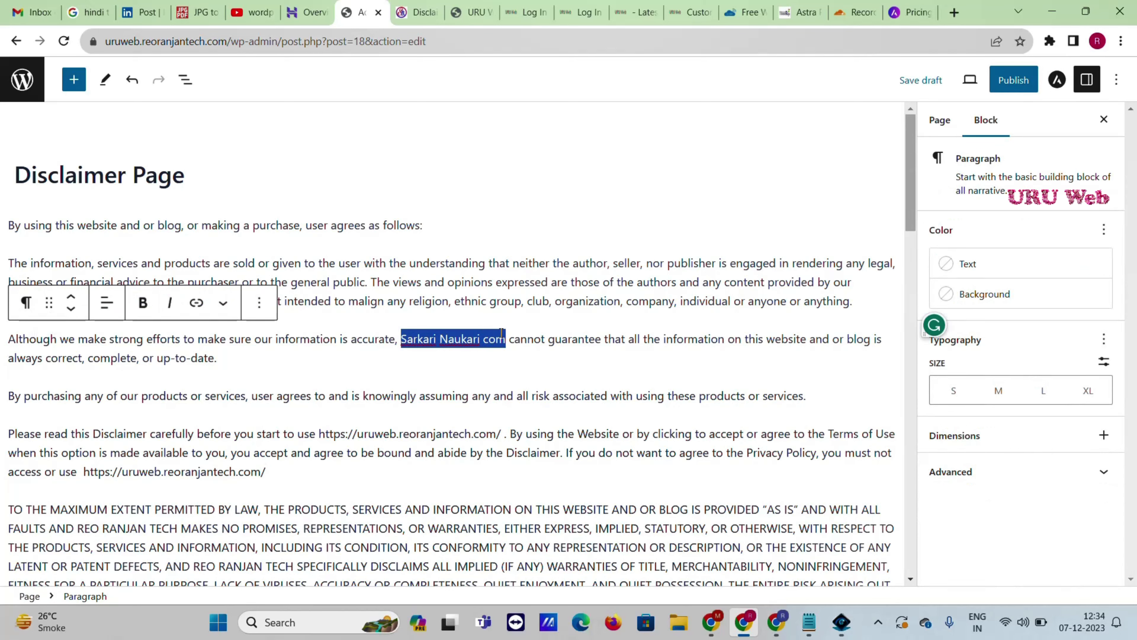
pyautogui.click(562, 261)
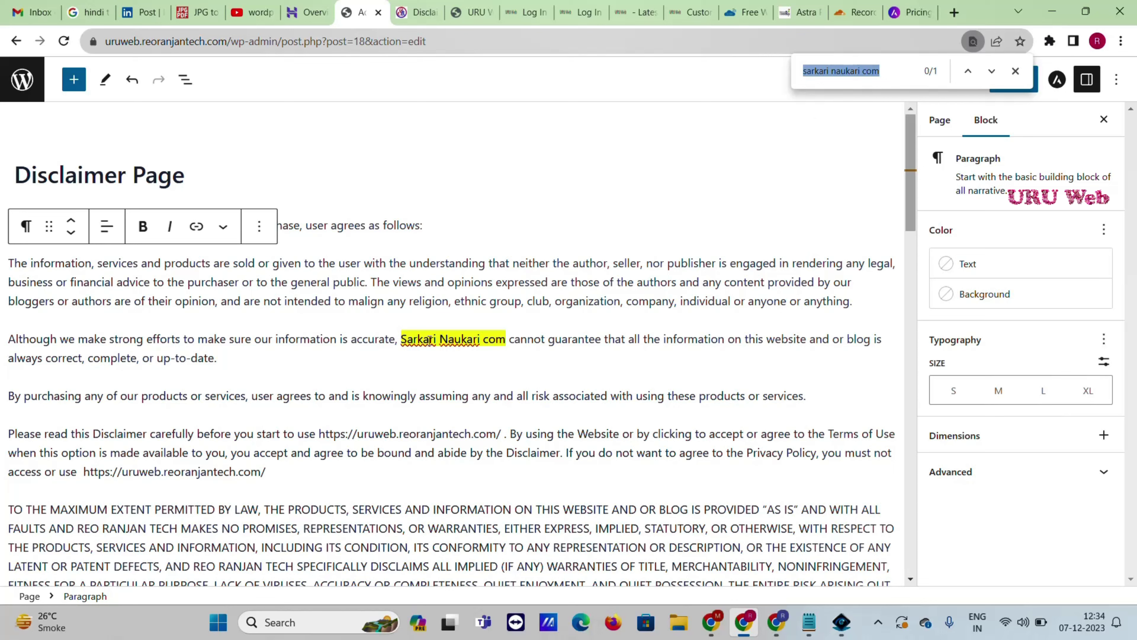
pyautogui.write('URU')
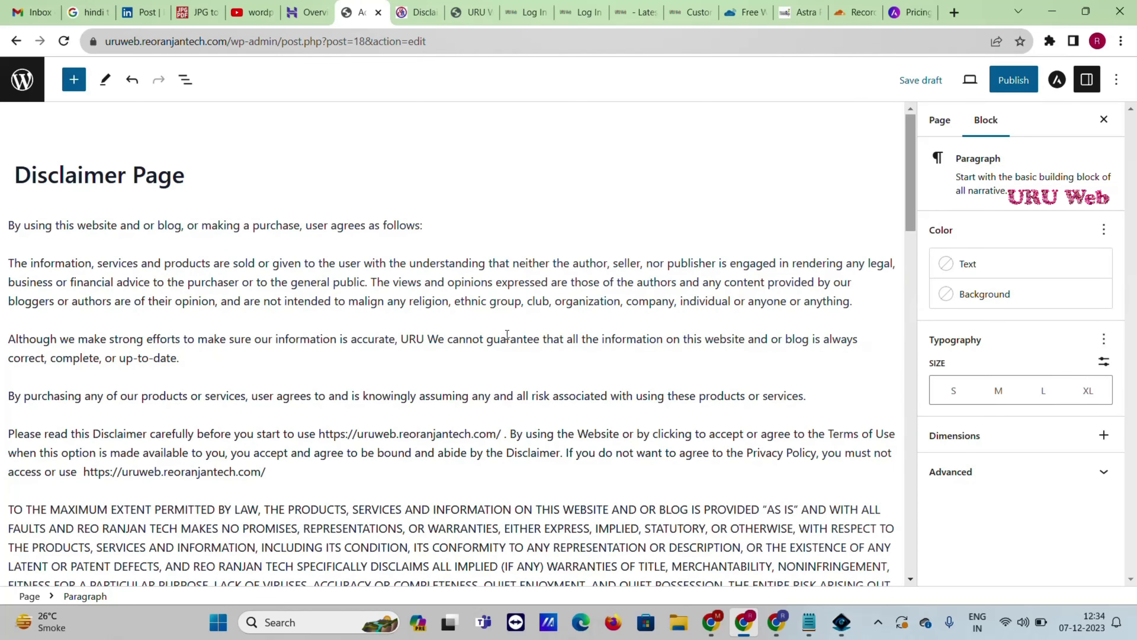
pyautogui.write('b')
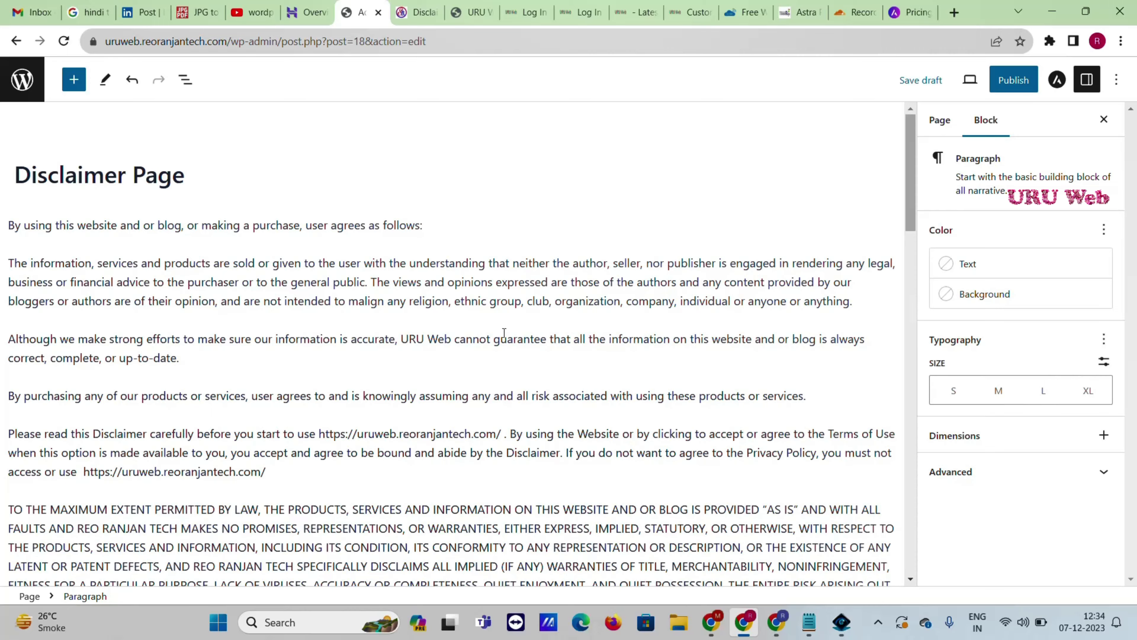
pyautogui.scroll(-10, 504, 333)
pyautogui.scroll(10, 505, 331)
# - Publish the Disclaimer Page and return to the All Pages list
pyautogui.click(1014, 81)
pyautogui.click(1014, 82)
pyautogui.click(470, 12)
pyautogui.click(421, 12)
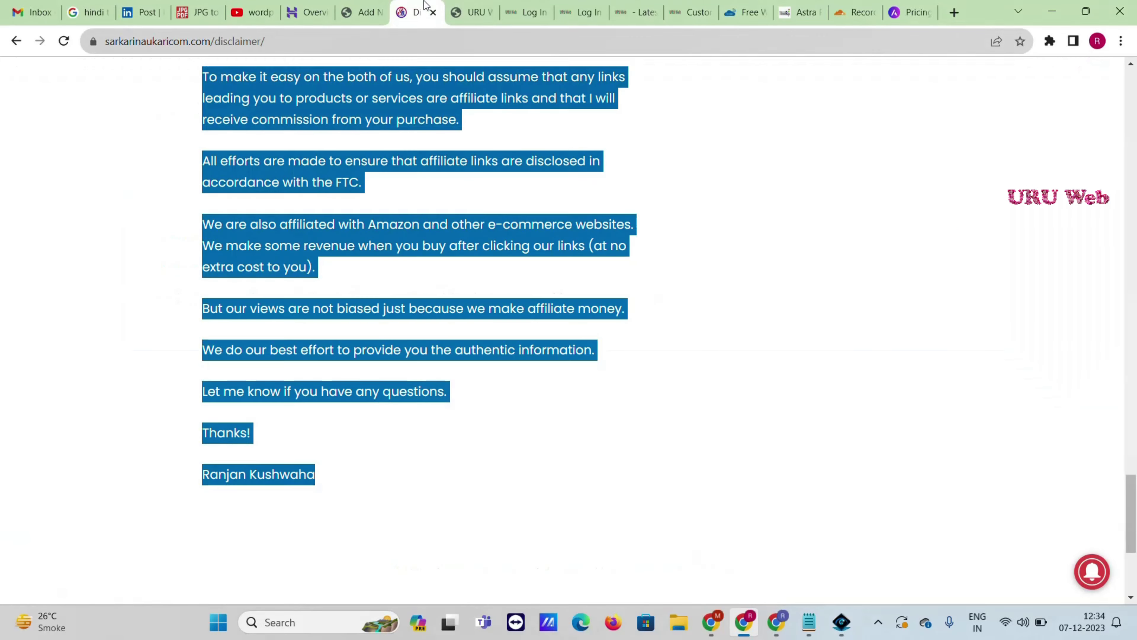
pyautogui.scroll(15, 582, 314)
pyautogui.moveTo(937, 133)
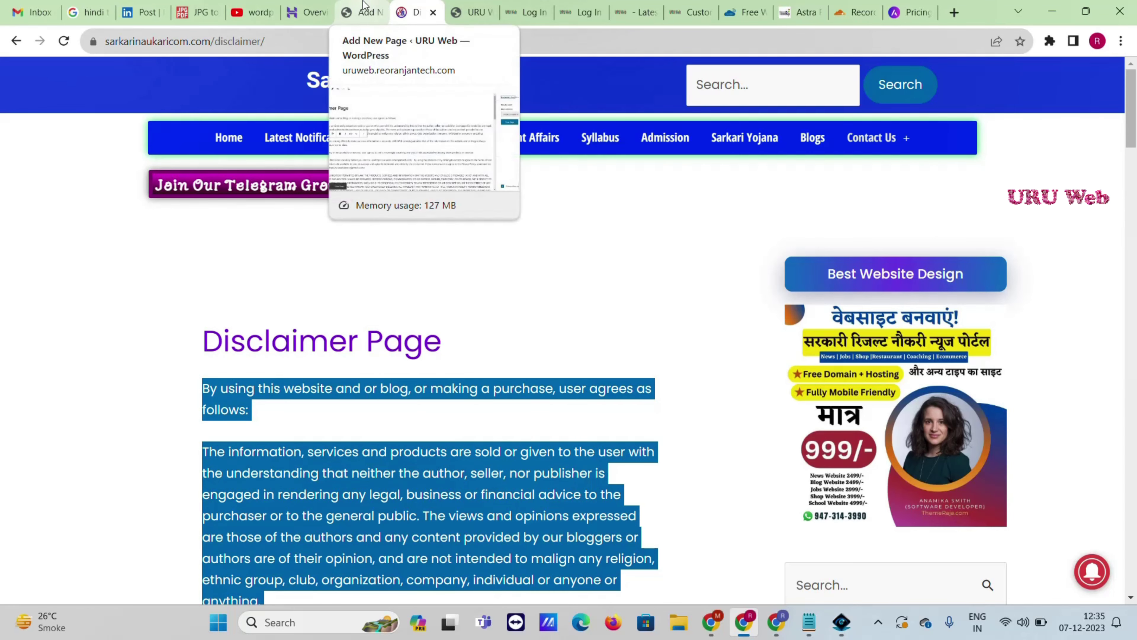
pyautogui.click(364, 10)
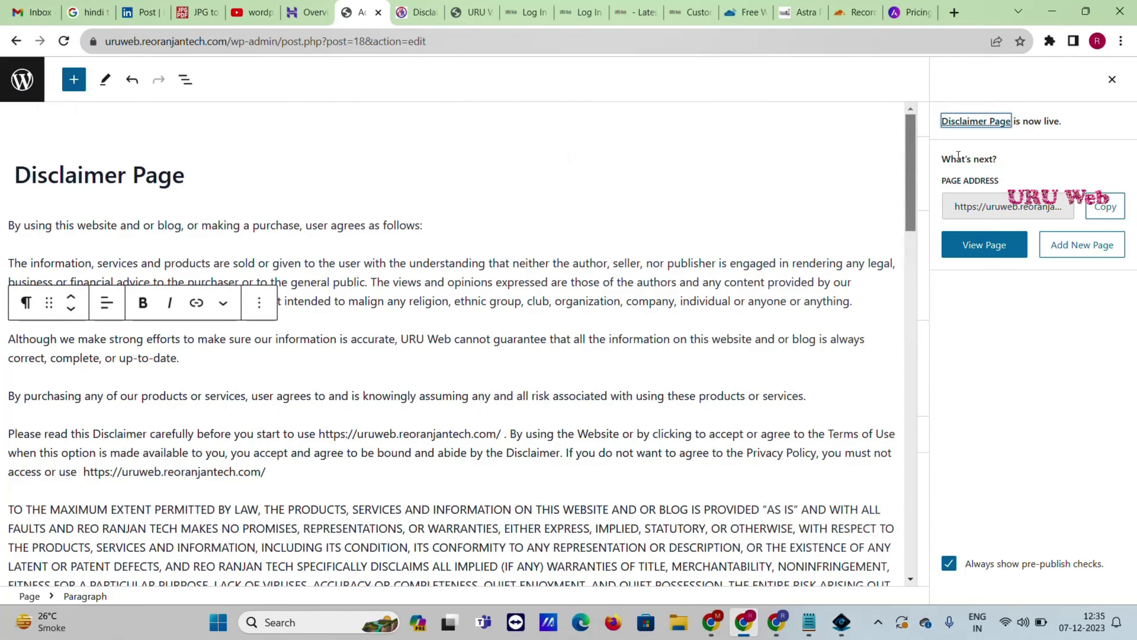
pyautogui.click(22, 80)
pyautogui.scroll(-1, 179, 190)
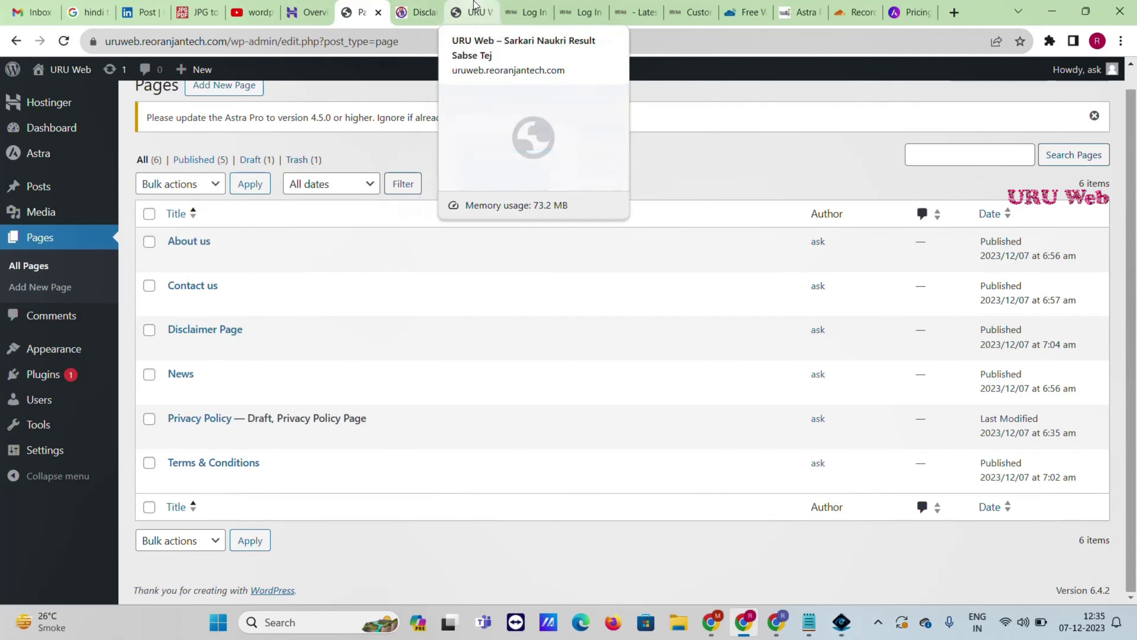
# - Reload the live URU Web front page and open the Customizer from its admin bar
pyautogui.moveTo(475, 4); pyautogui.dragTo(419, 9)
pyautogui.click(410, 41)
pyautogui.press('Return')
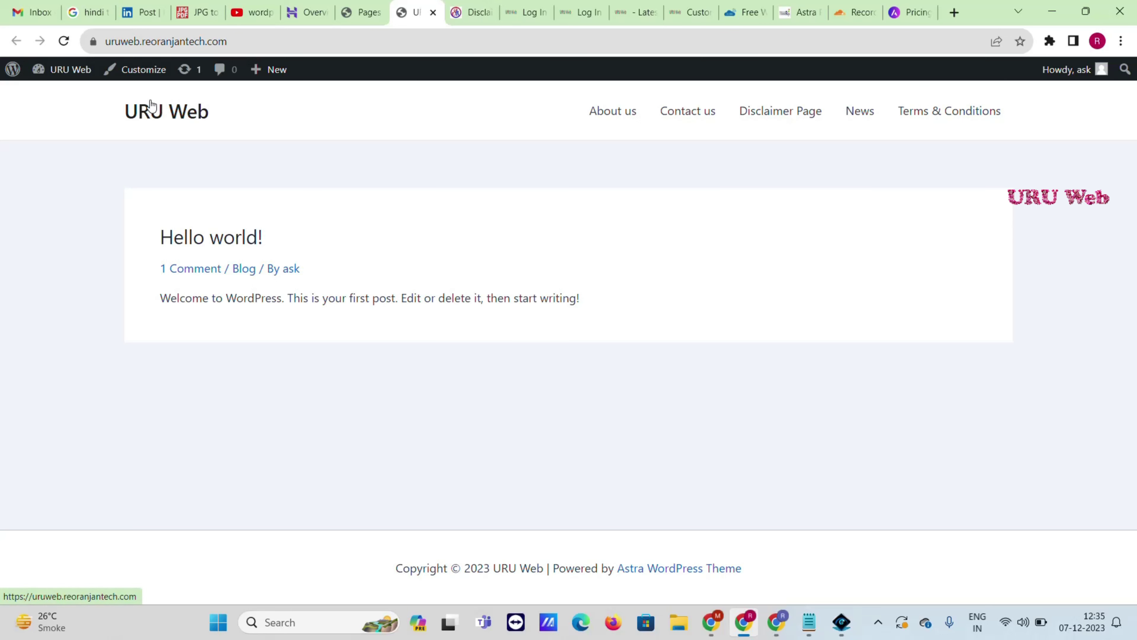
pyautogui.click(144, 75)
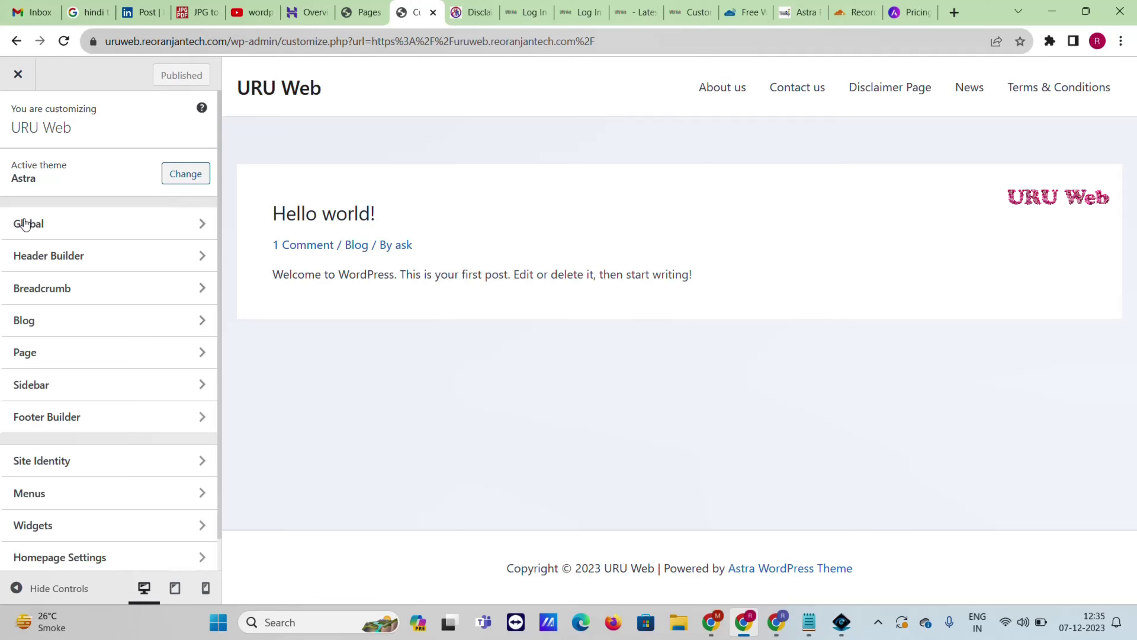
# - Go to Global > Typography in the Customizer and scroll down to the Base Font settings
pyautogui.click(89, 227)
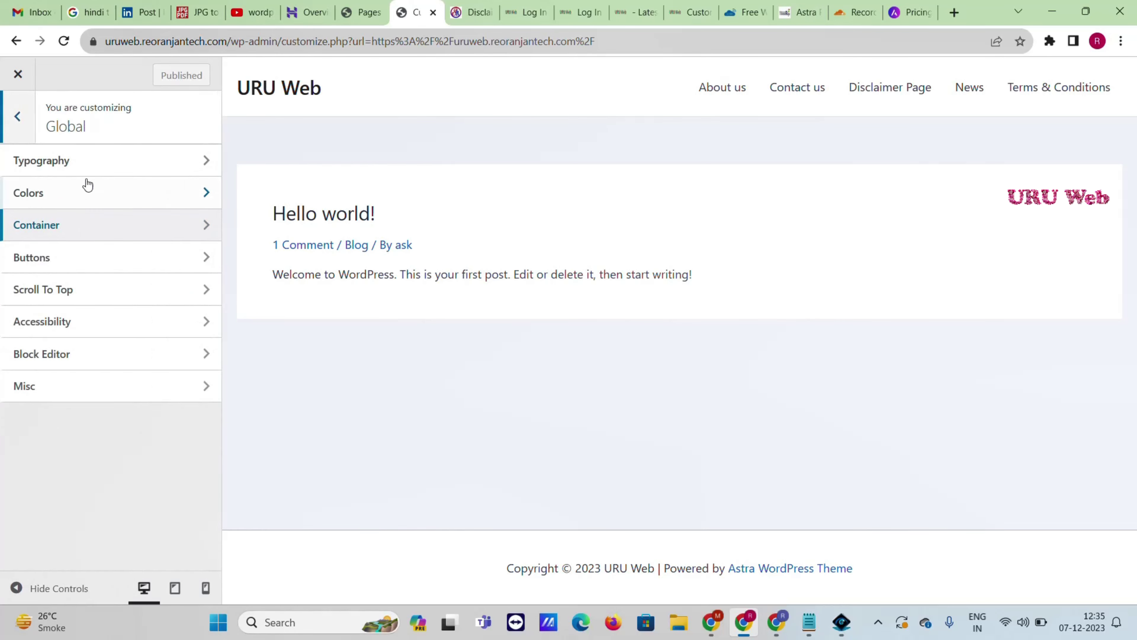
pyautogui.click(61, 161)
pyautogui.scroll(-5, 136, 329)
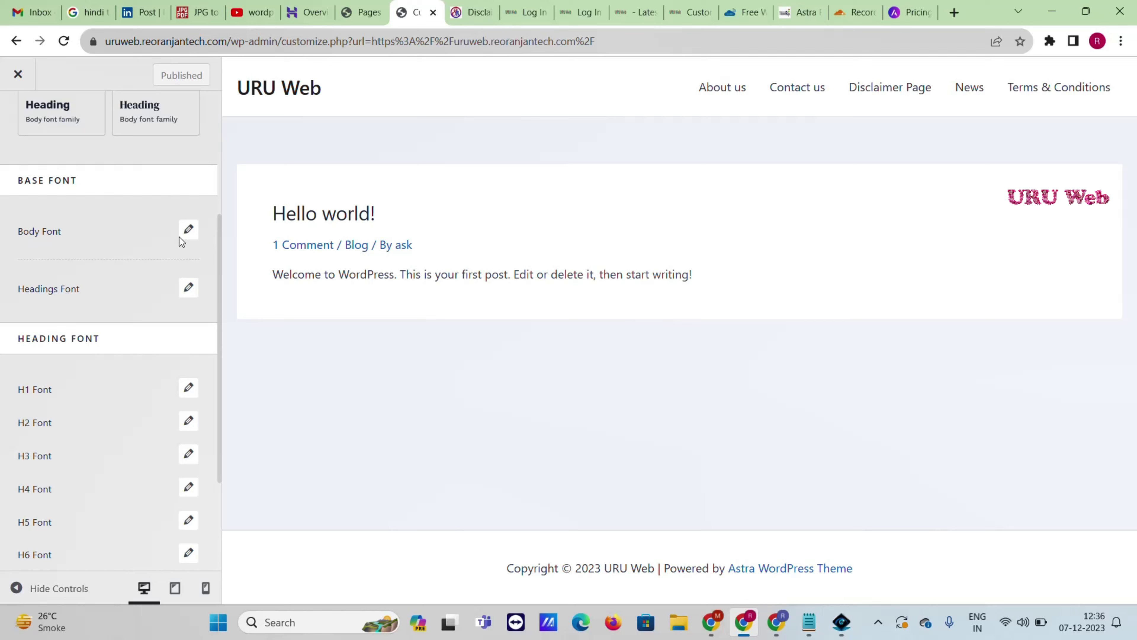
# - Set the Body Font family to Poppins by searching 'pop'
pyautogui.click(188, 231)
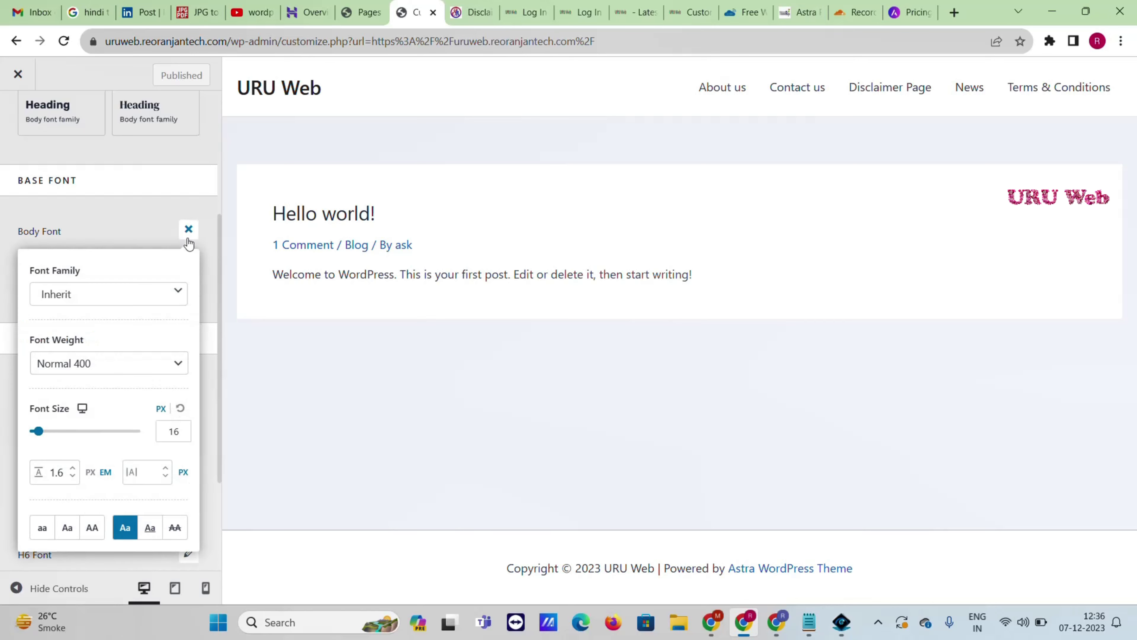
pyautogui.click(174, 304)
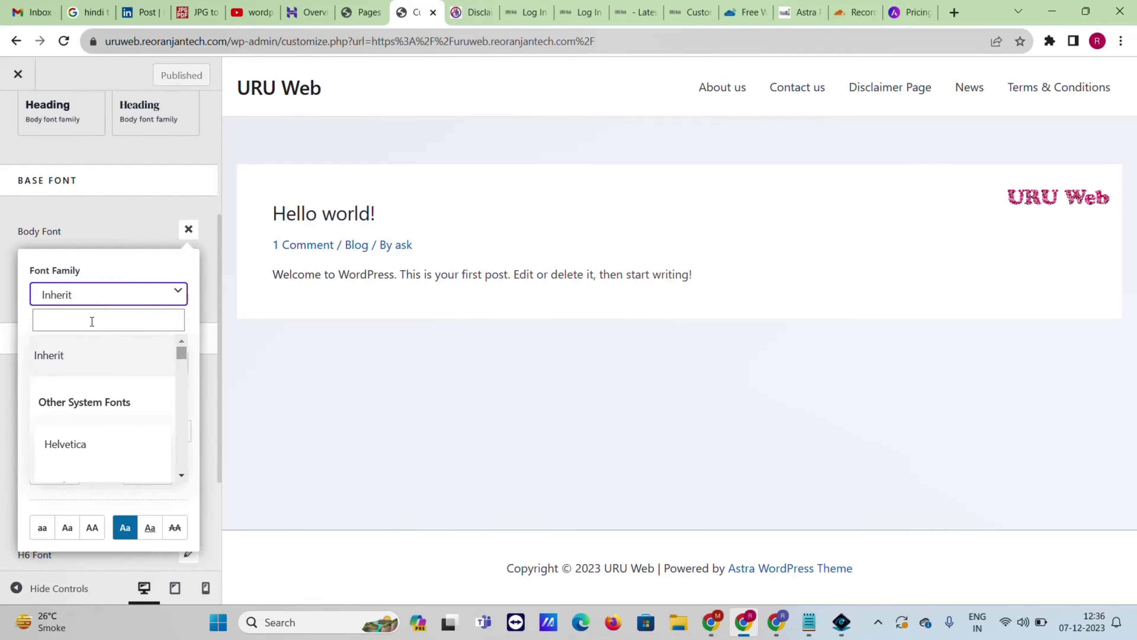
pyautogui.write('pop')
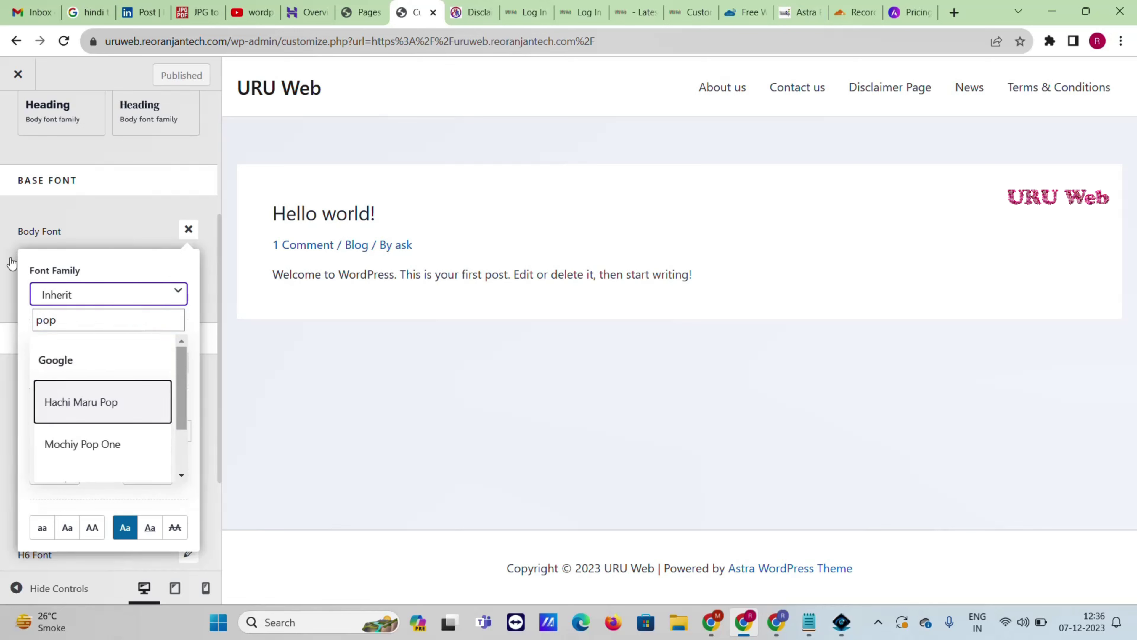
pyautogui.scroll(-2, 114, 413)
pyautogui.click(134, 463)
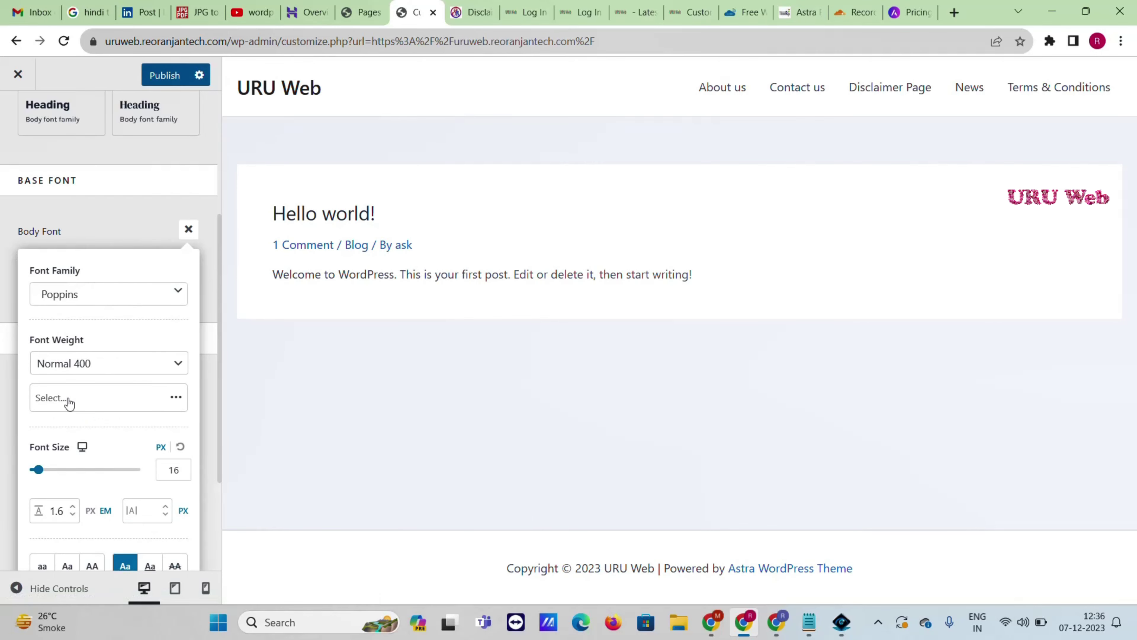
pyautogui.click(16, 277)
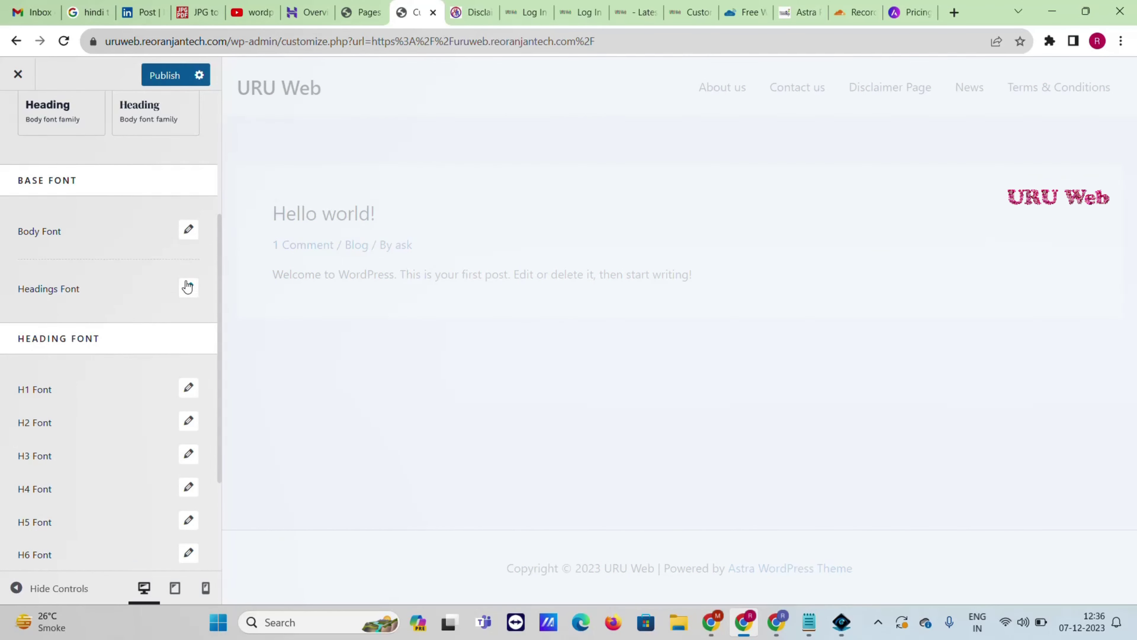
# - Set the Headings Font family to Poppins by searching 'pop'
pyautogui.click(187, 288)
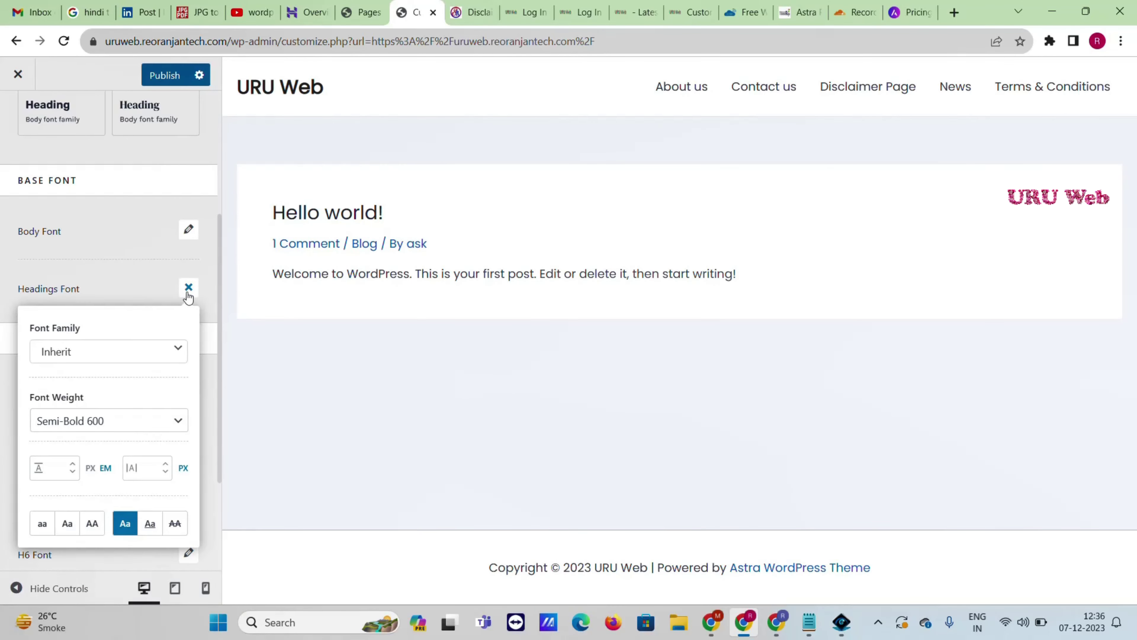
pyautogui.click(151, 349)
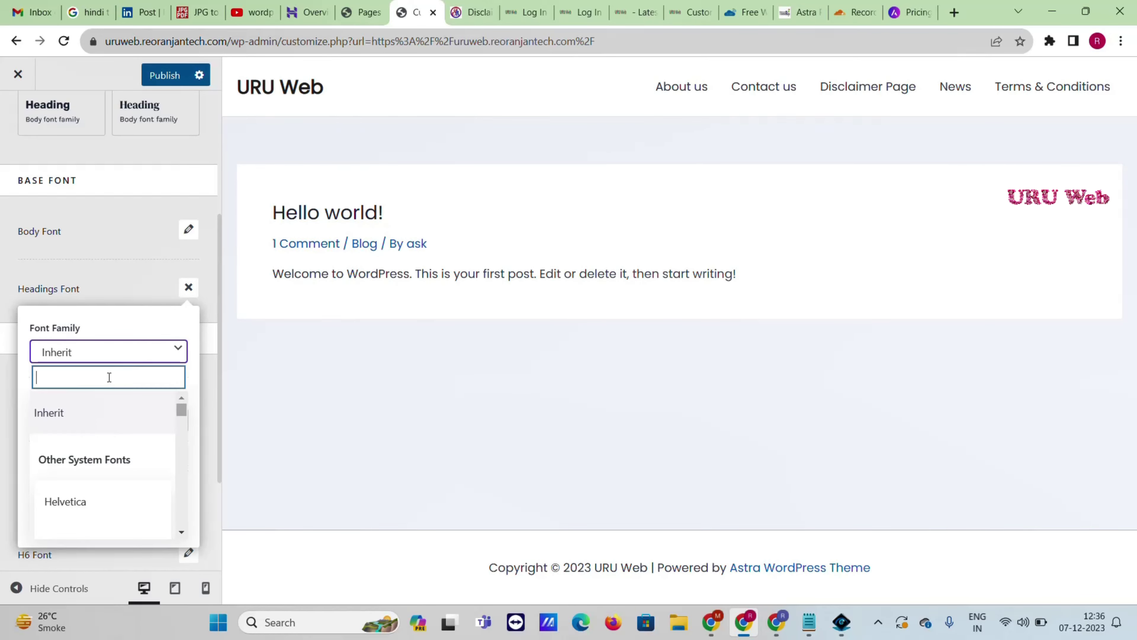
pyautogui.write('pop')
pyautogui.scroll(-2, 85, 470)
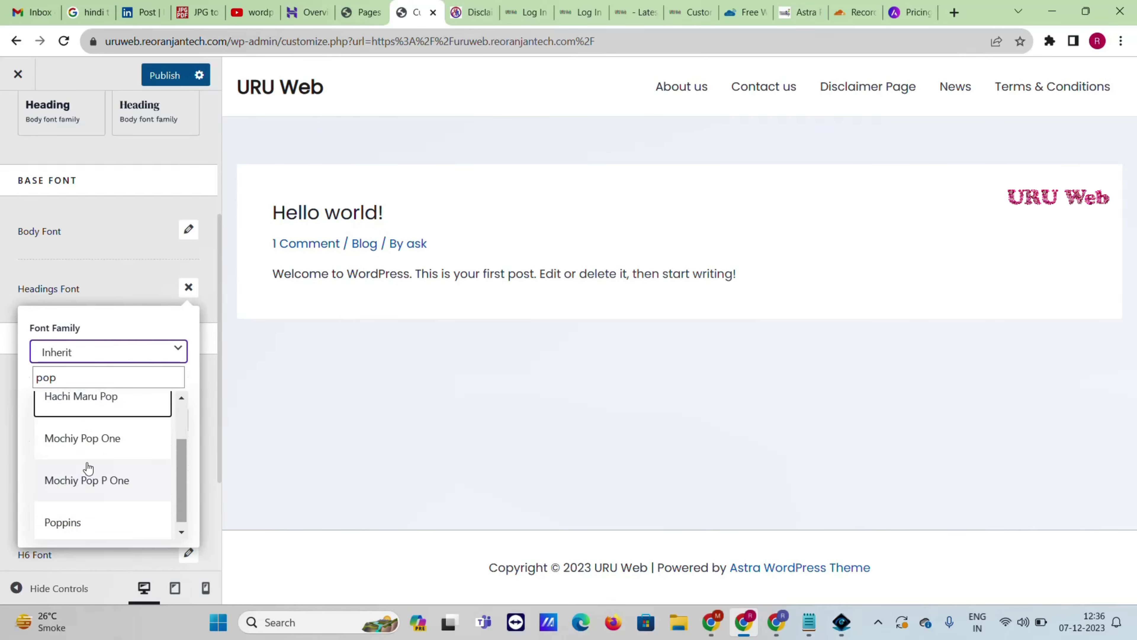
pyautogui.click(62, 514)
pyautogui.click(11, 390)
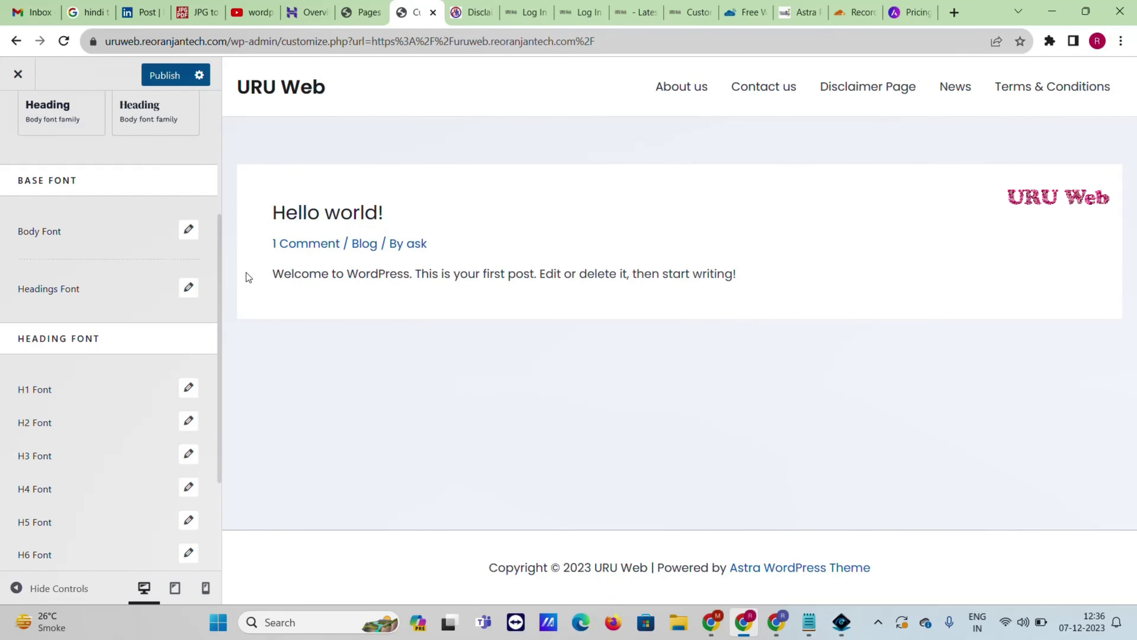
pyautogui.scroll(5, 163, 153)
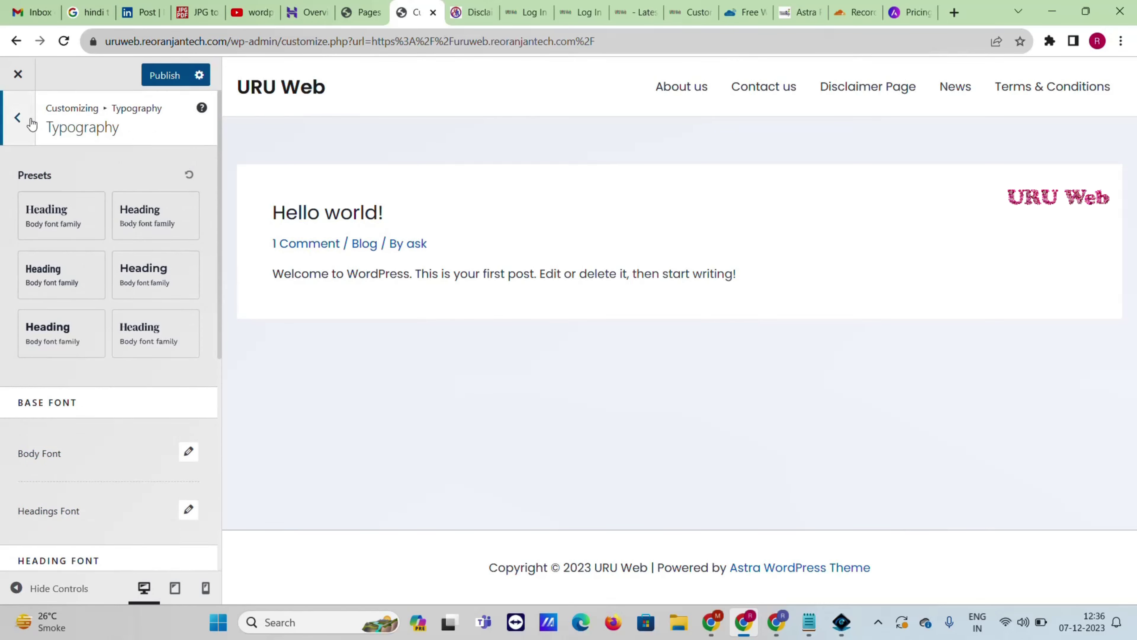
# - Look through the Global Colors and Container settings without changing them
pyautogui.click(17, 116)
pyautogui.click(87, 204)
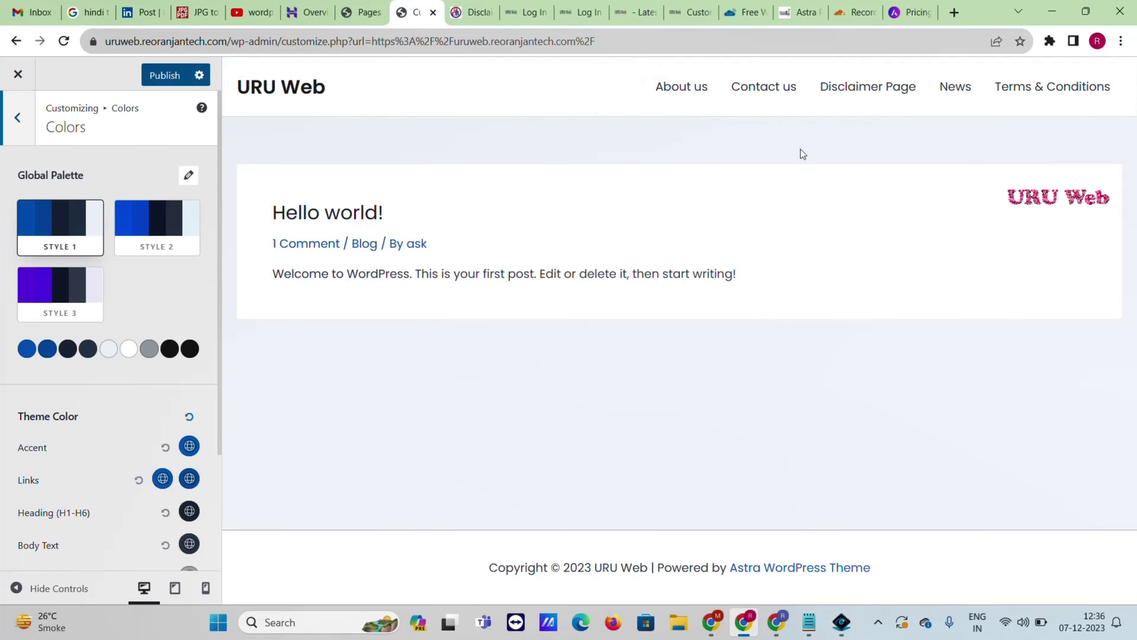
pyautogui.scroll(-3, 113, 374)
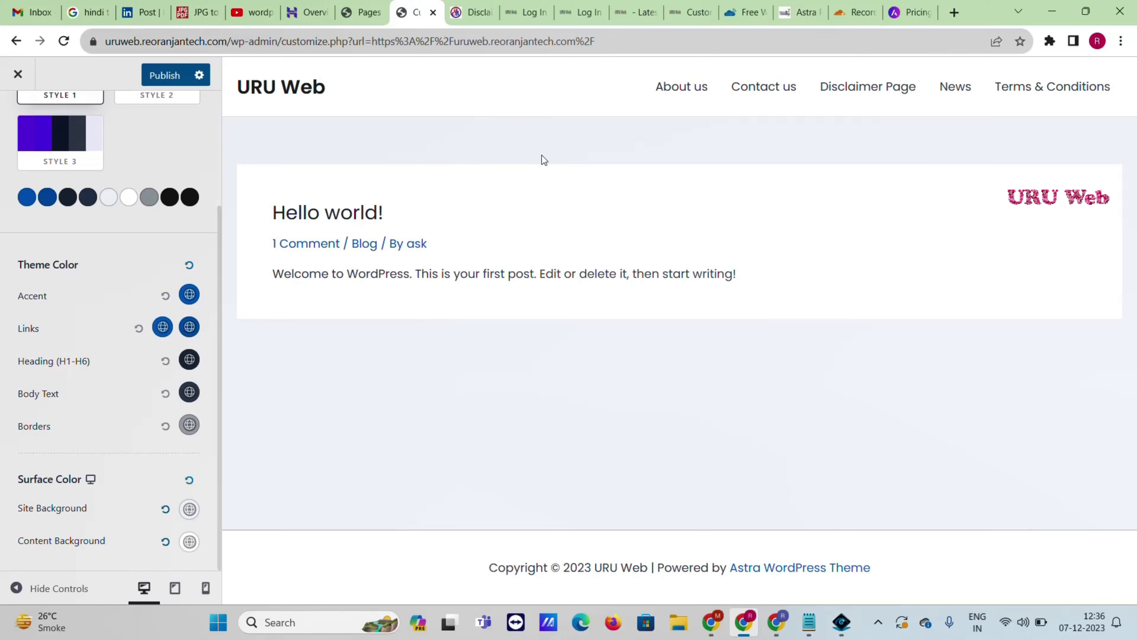
pyautogui.scroll(5, 134, 165)
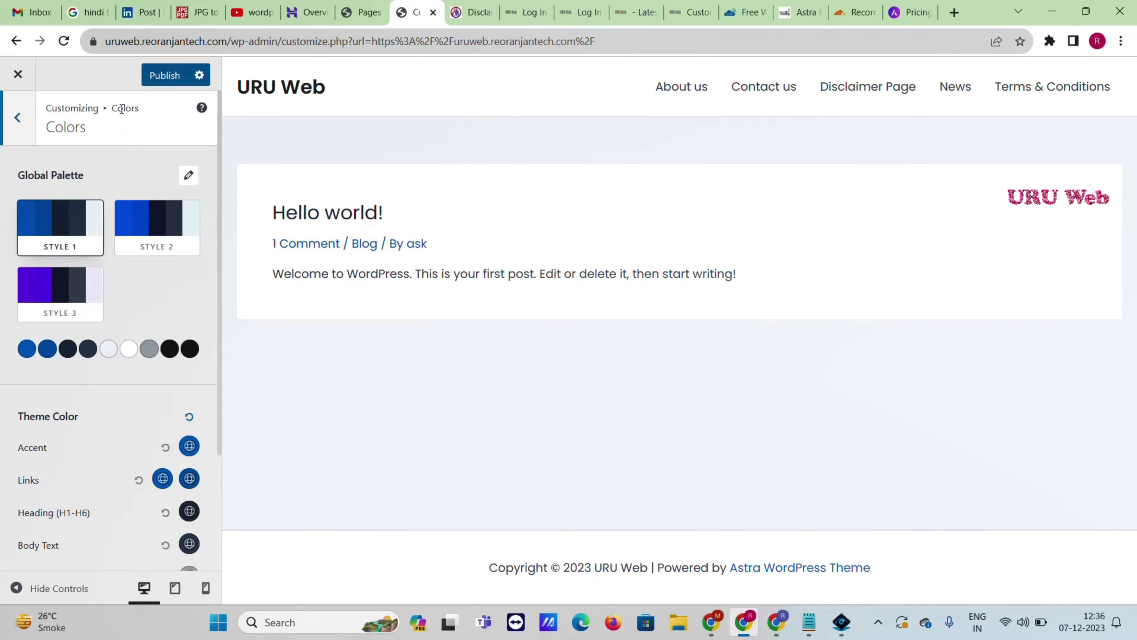
pyautogui.click(3, 131)
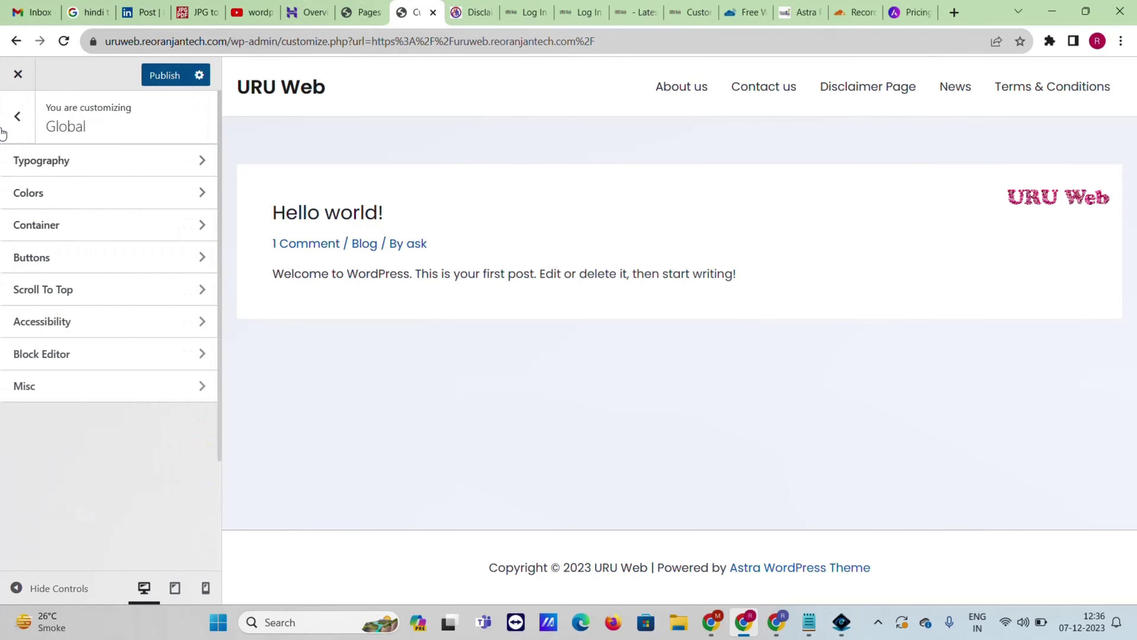
pyautogui.click(53, 226)
pyautogui.scroll(-1, 135, 448)
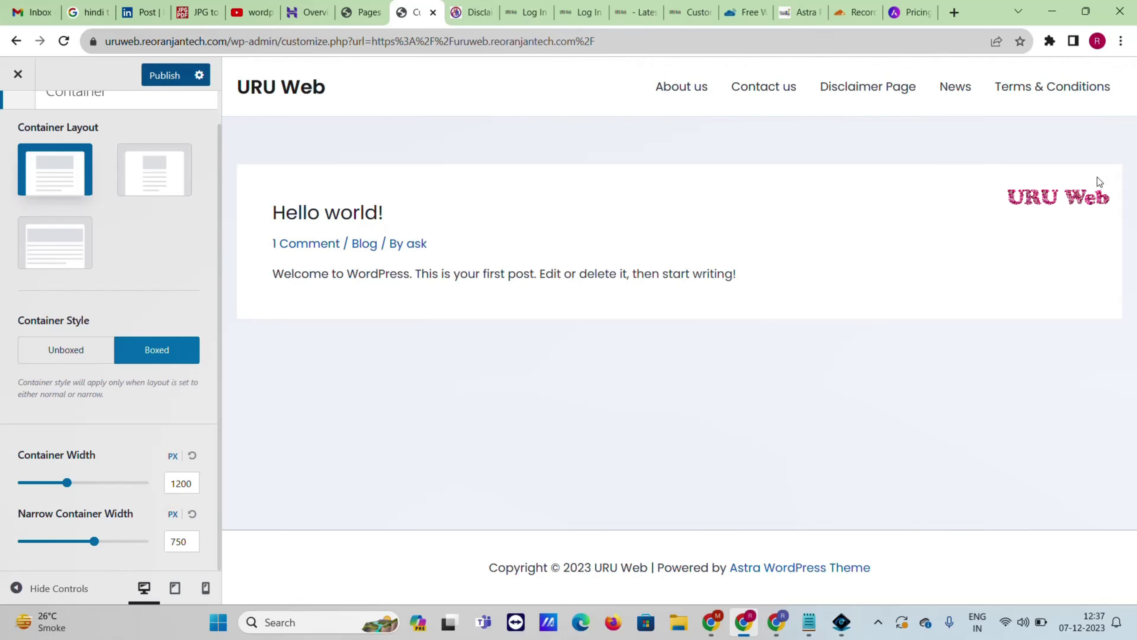
pyautogui.scroll(1, 36, 152)
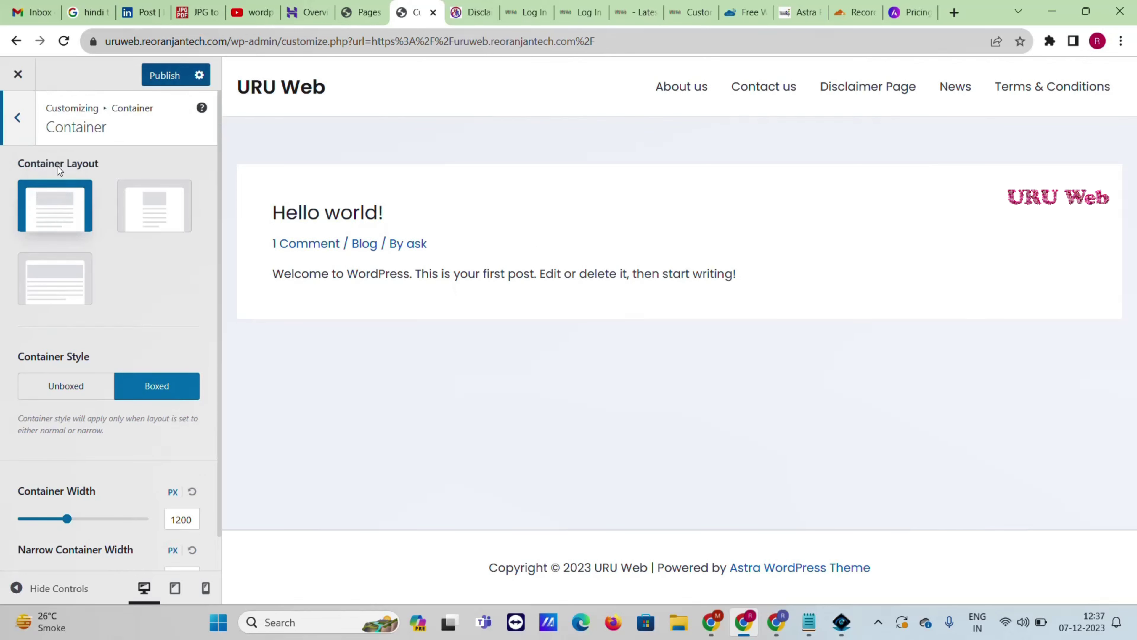
pyautogui.click(25, 126)
# - Apply the rounded filled button preset and give buttons a blue background colour
pyautogui.click(64, 266)
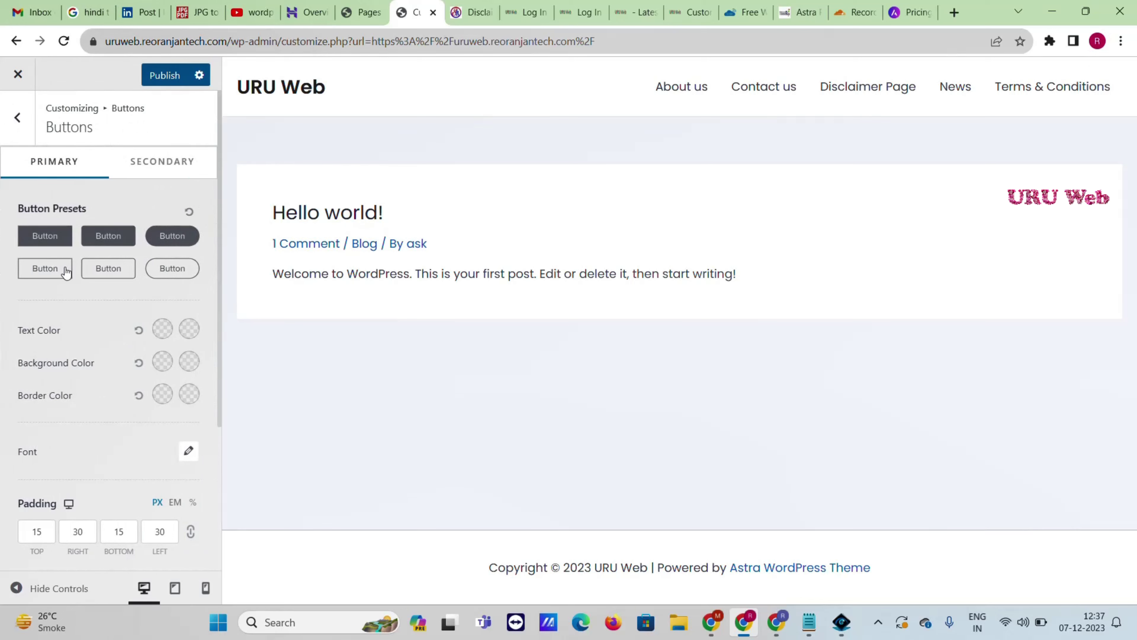
pyautogui.click(182, 238)
pyautogui.click(162, 362)
pyautogui.click(196, 420)
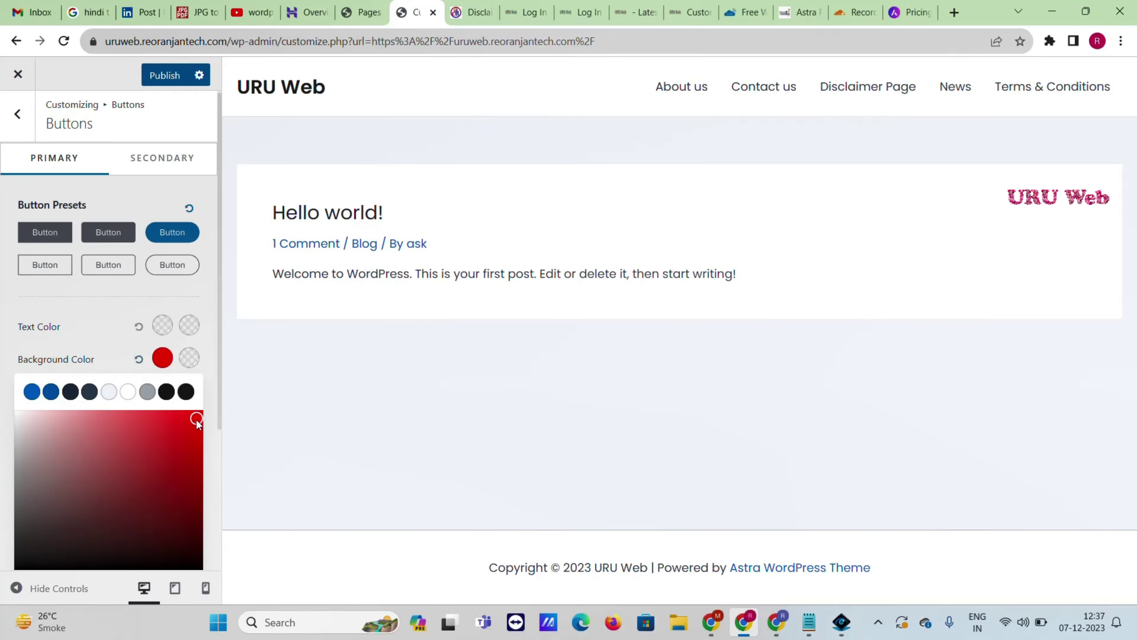
pyautogui.scroll(-2, 151, 329)
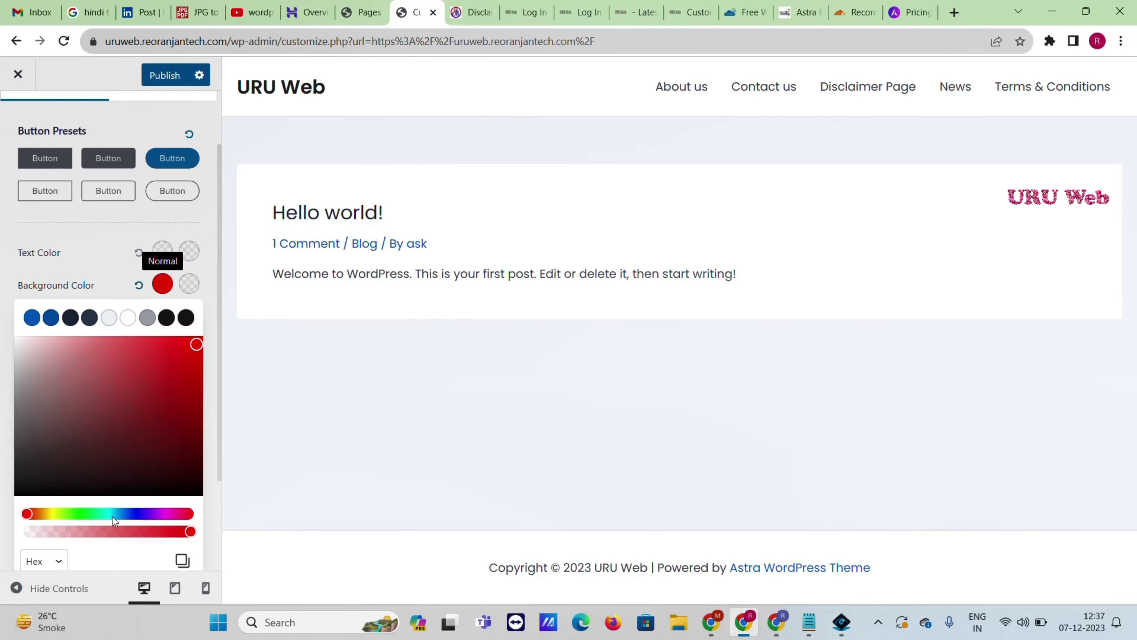
pyautogui.click(130, 514)
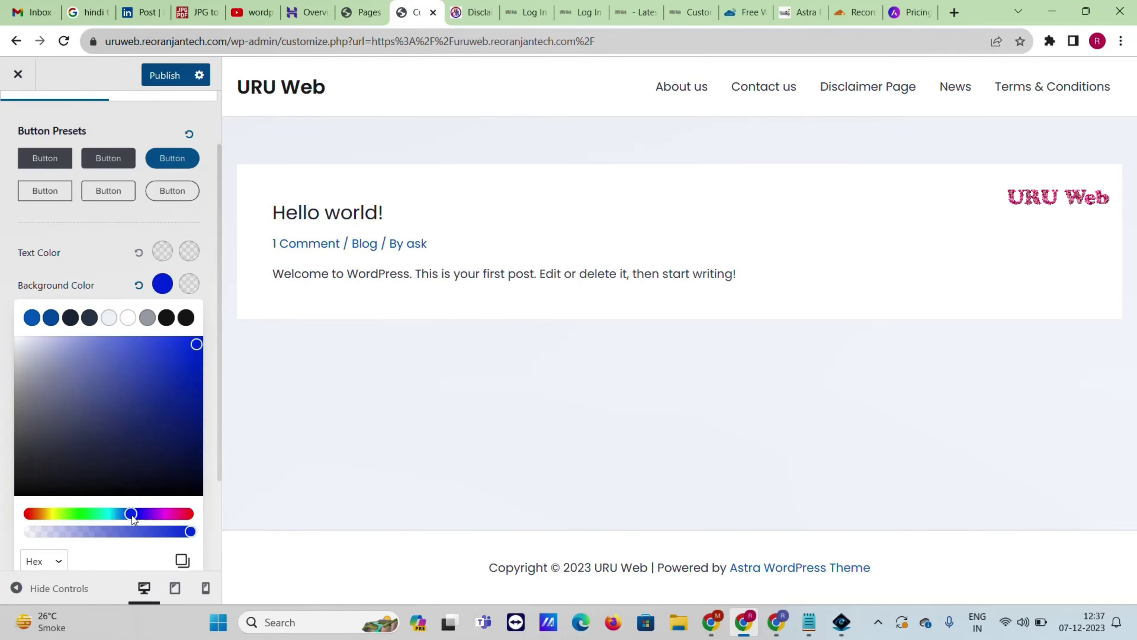
pyautogui.click(31, 271)
# - Set the button border colour to red and check the border radius values
pyautogui.click(162, 316)
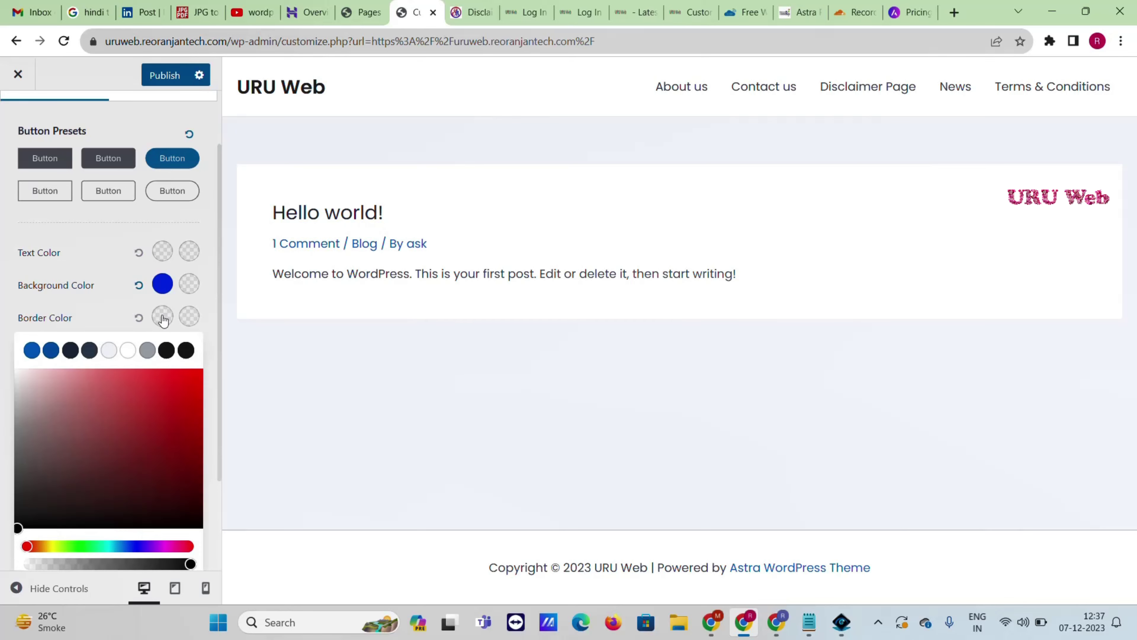
pyautogui.click(198, 378)
pyautogui.click(89, 308)
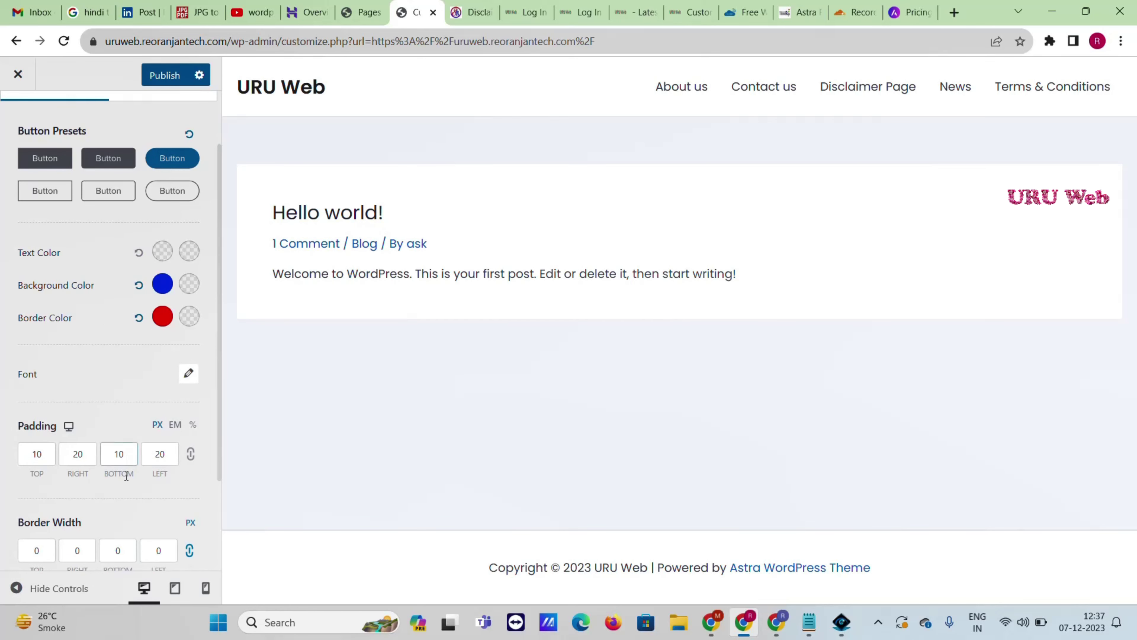
pyautogui.scroll(-3, 81, 450)
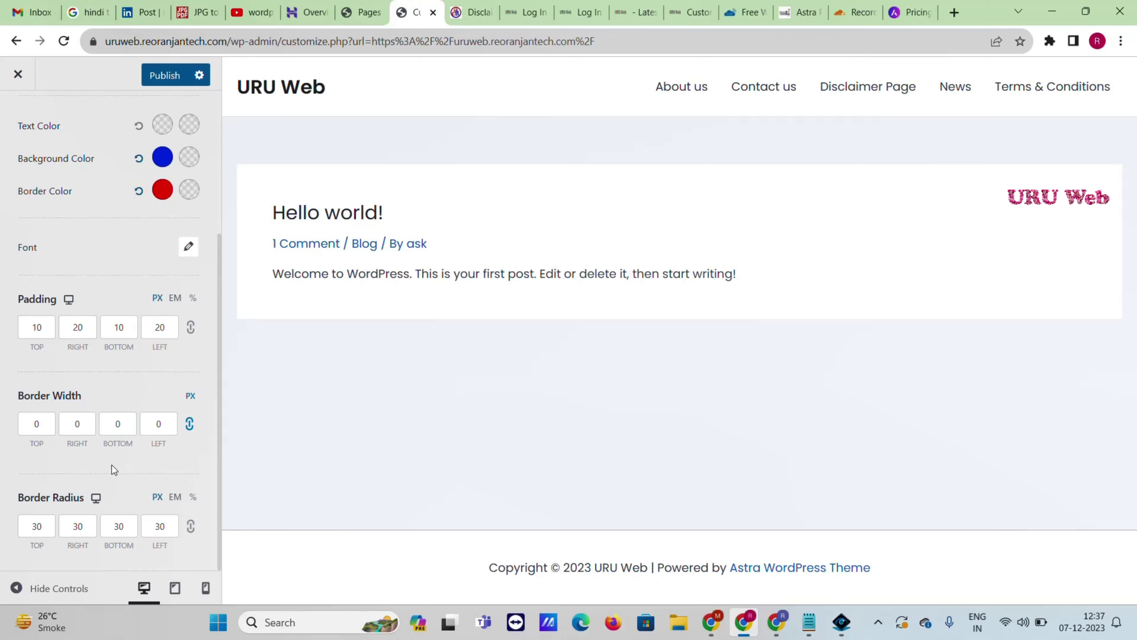
pyautogui.click(53, 515)
pyautogui.scroll(10, 136, 309)
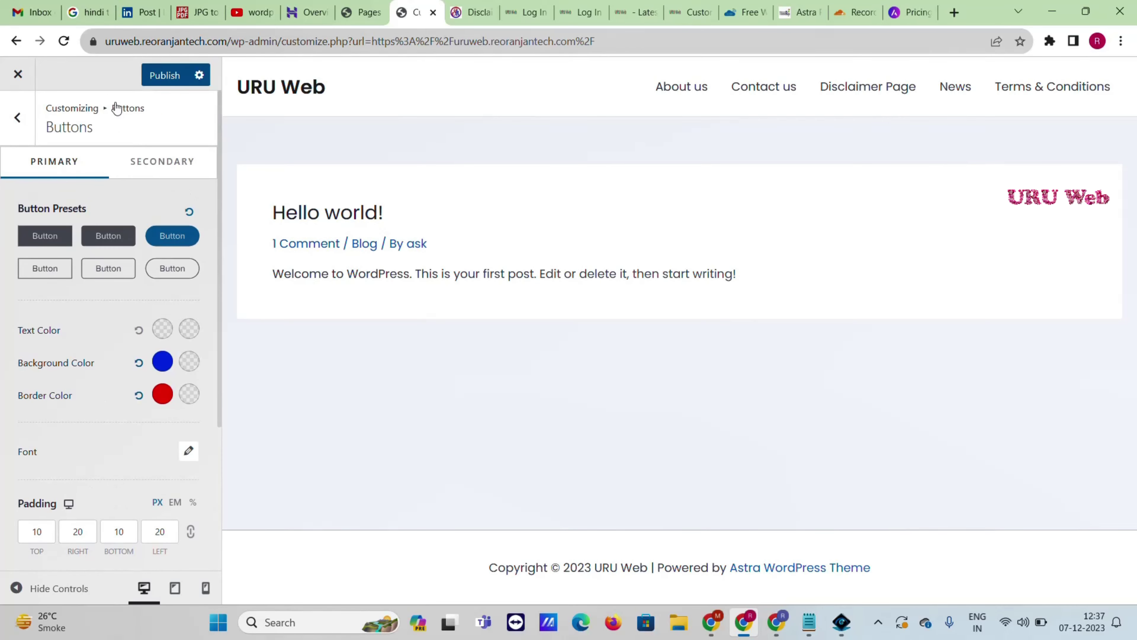
pyautogui.click(18, 120)
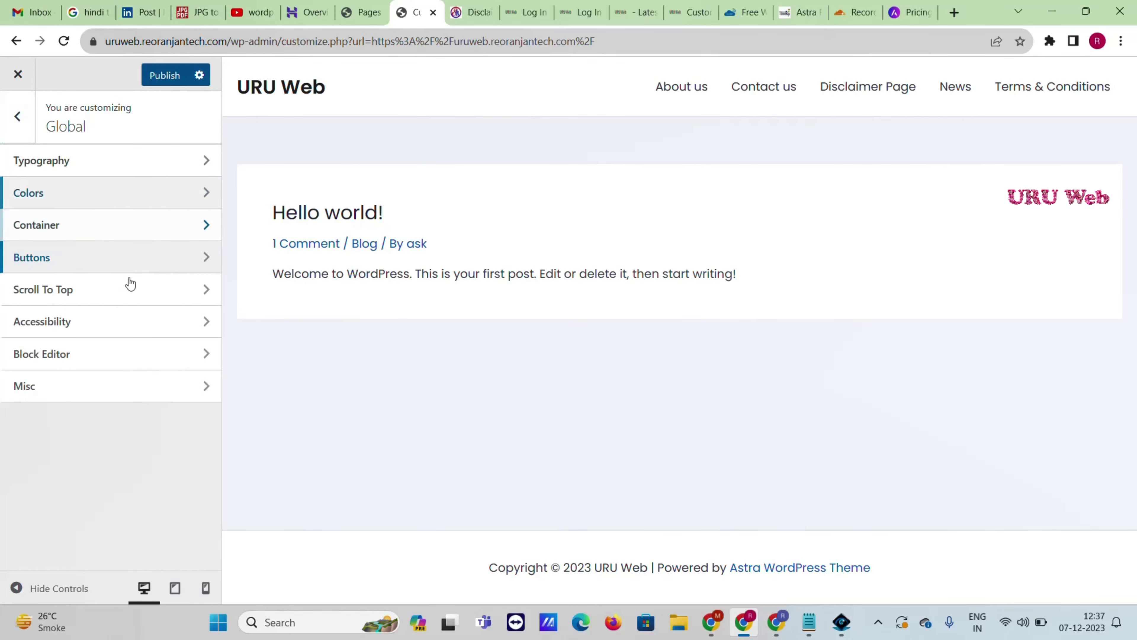
# - Check the Scroll to Top design options, then return to the main Customizer sections
pyautogui.click(135, 300)
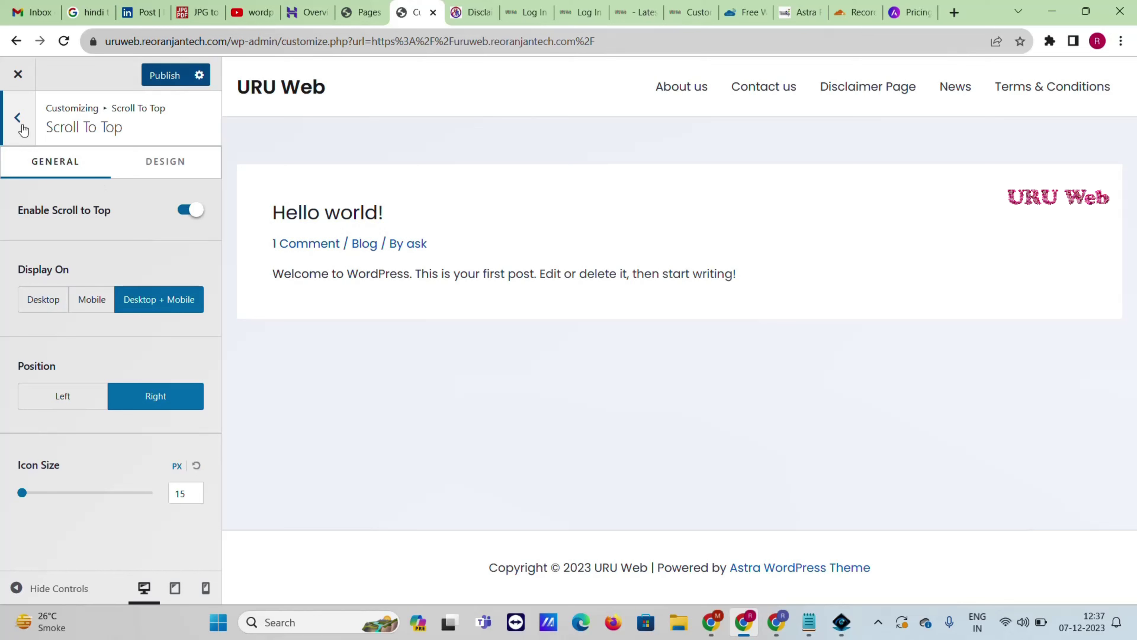
pyautogui.click(152, 162)
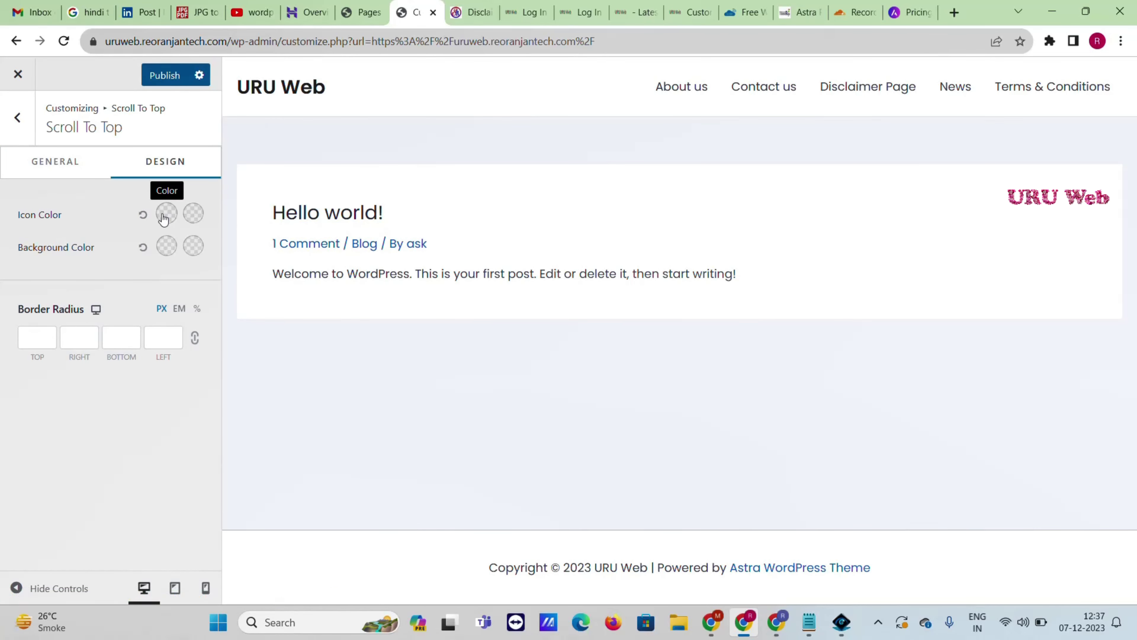
pyautogui.click(17, 118)
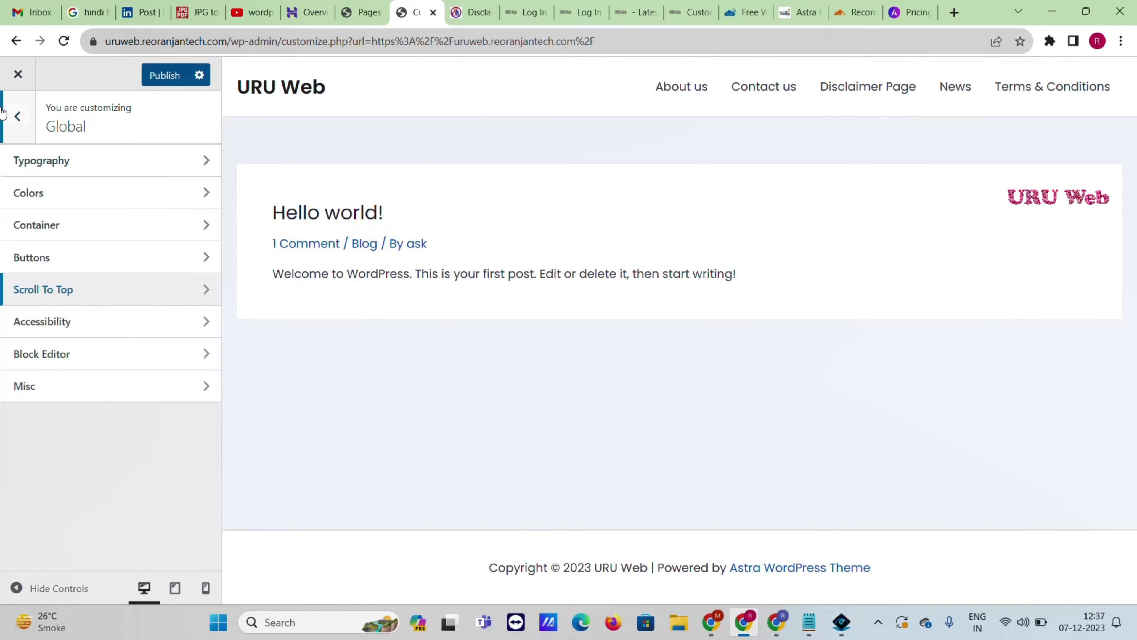
pyautogui.click(17, 116)
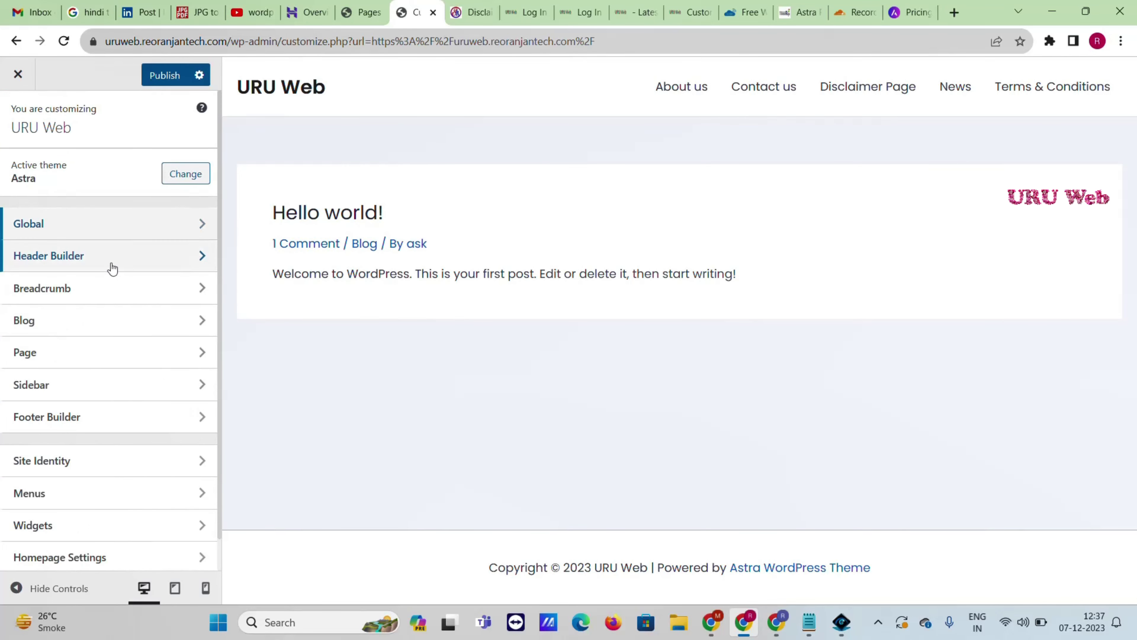
pyautogui.click(112, 269)
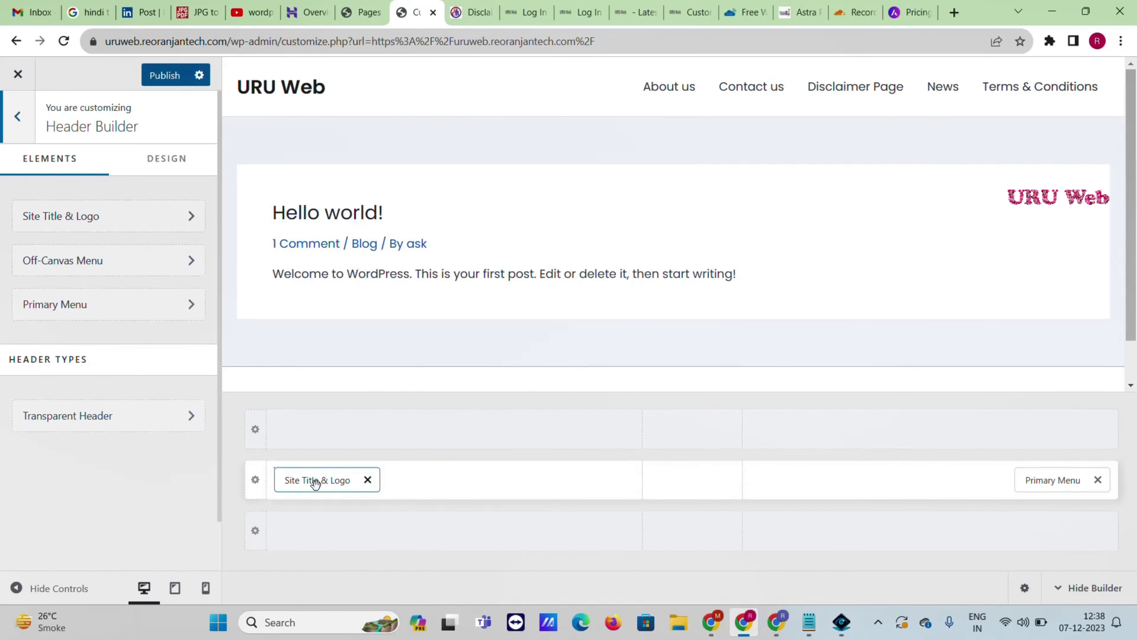
# - Upload 'Untitled-2 (1).png' from Downloads and set it as the site logo
pyautogui.click(315, 483)
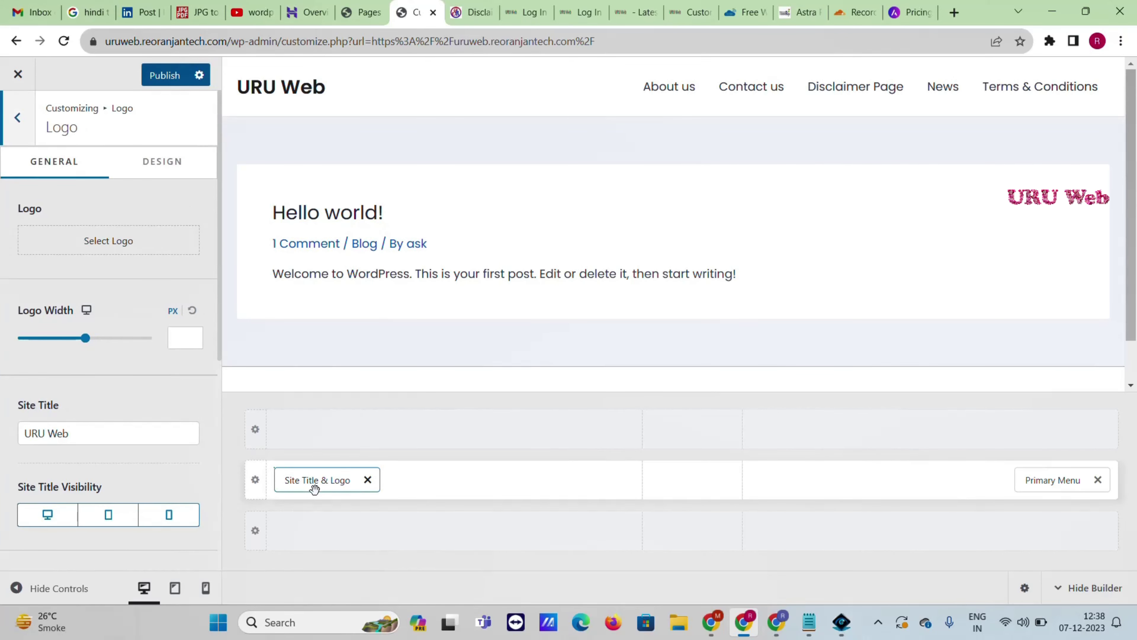
pyautogui.click(140, 250)
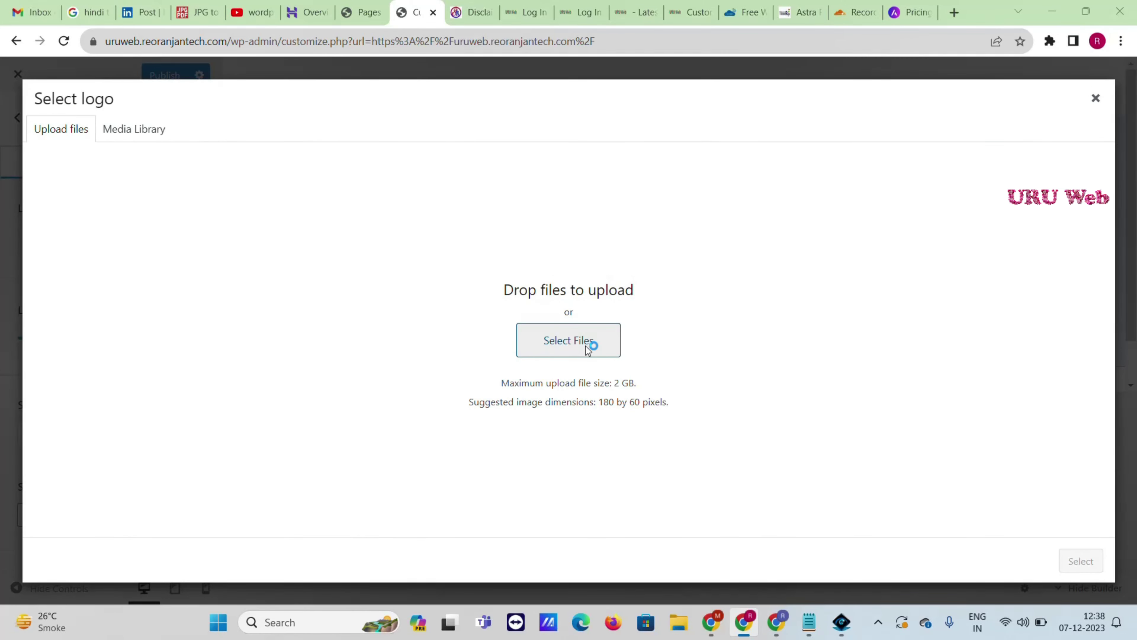
pyautogui.click(578, 341)
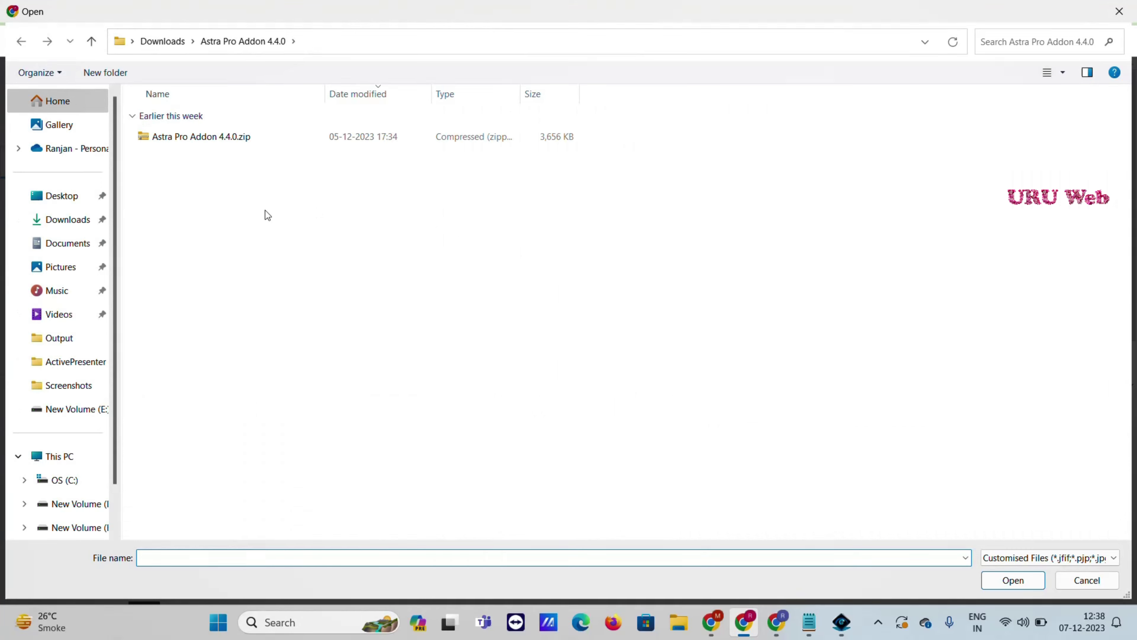
pyautogui.click(68, 223)
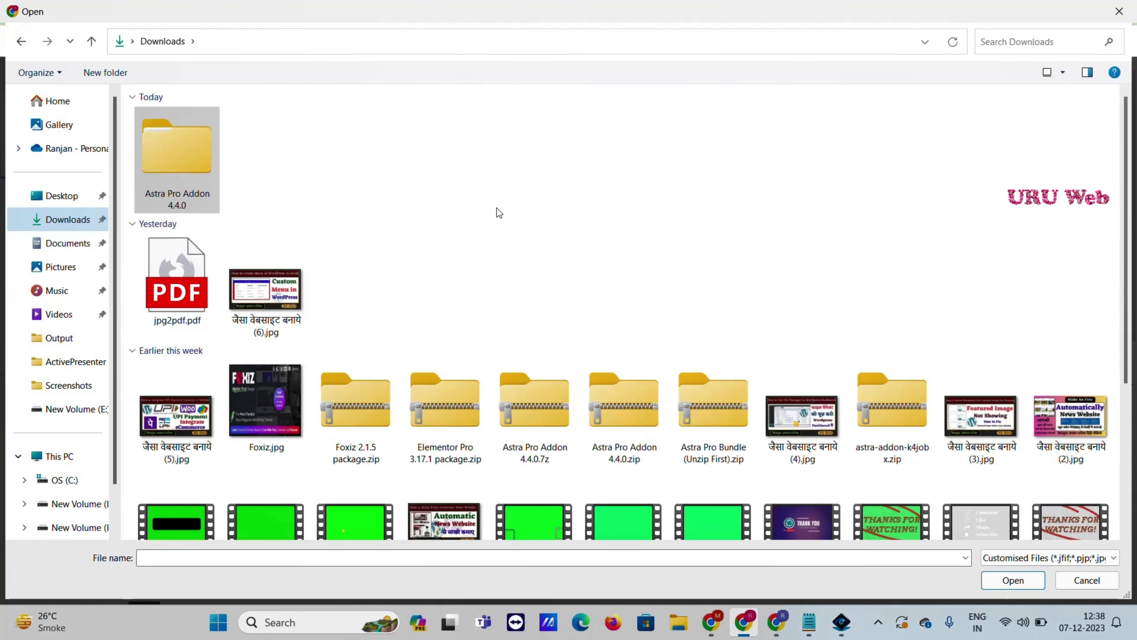
pyautogui.scroll(-5, 788, 330)
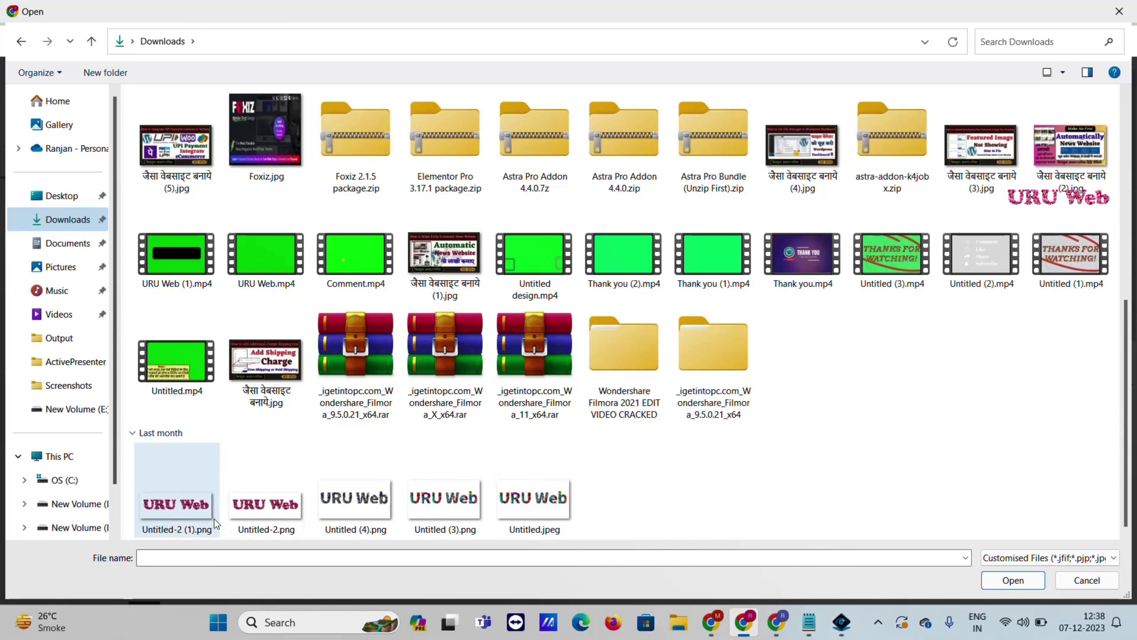
pyautogui.doubleClick(190, 513)
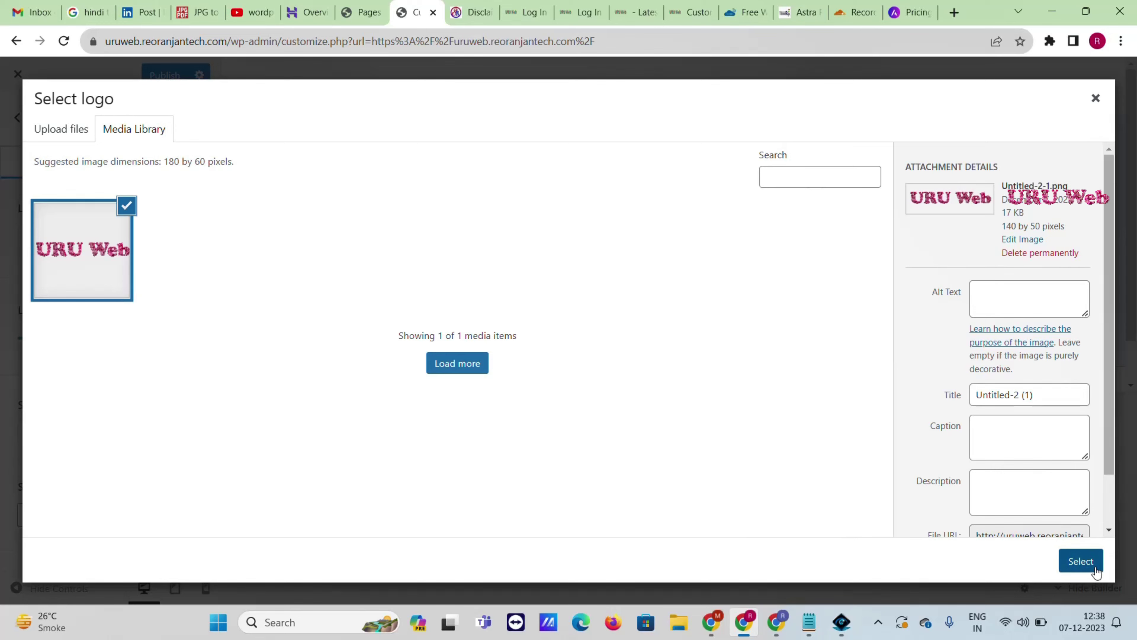
pyautogui.click(1092, 562)
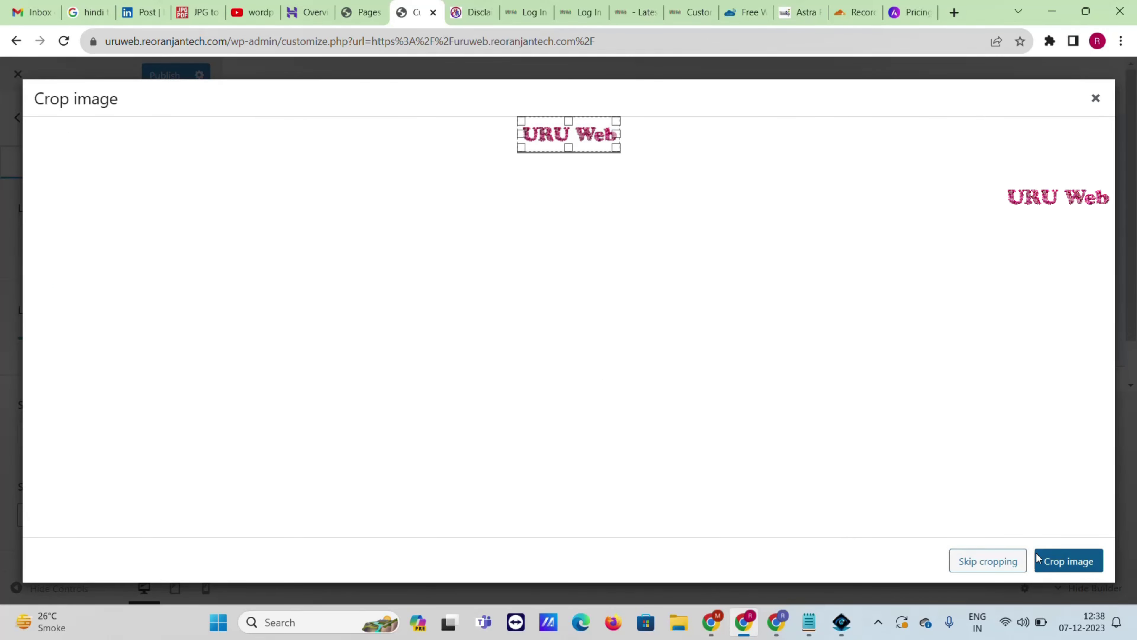
pyautogui.click(1001, 566)
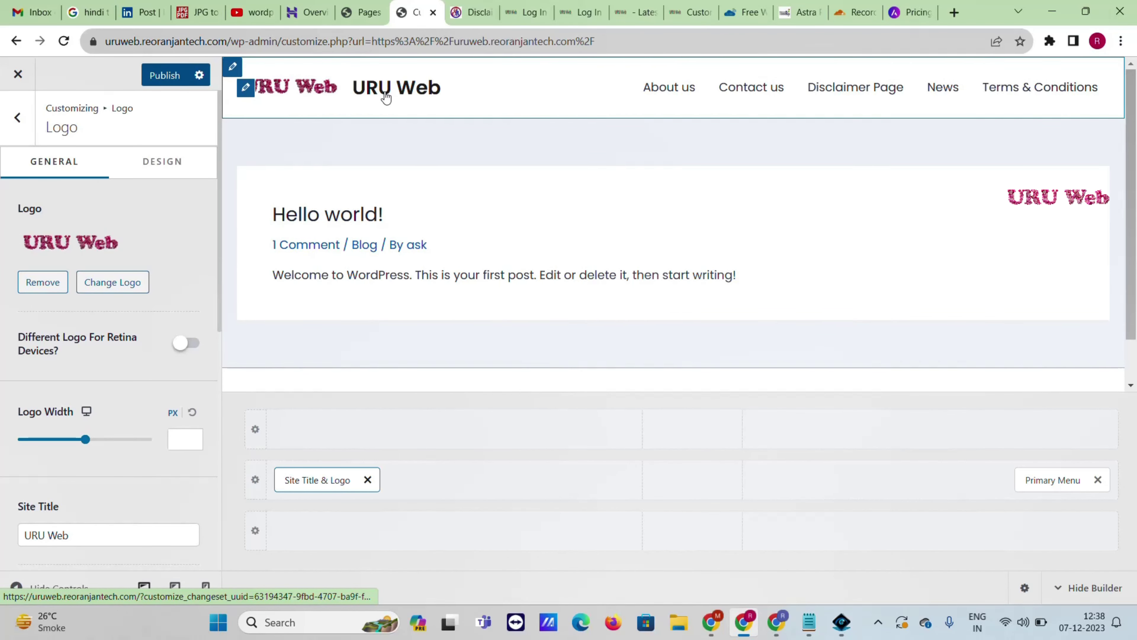
# - Delete the 'URU Web' text from the Site Title field
pyautogui.scroll(-4, 57, 425)
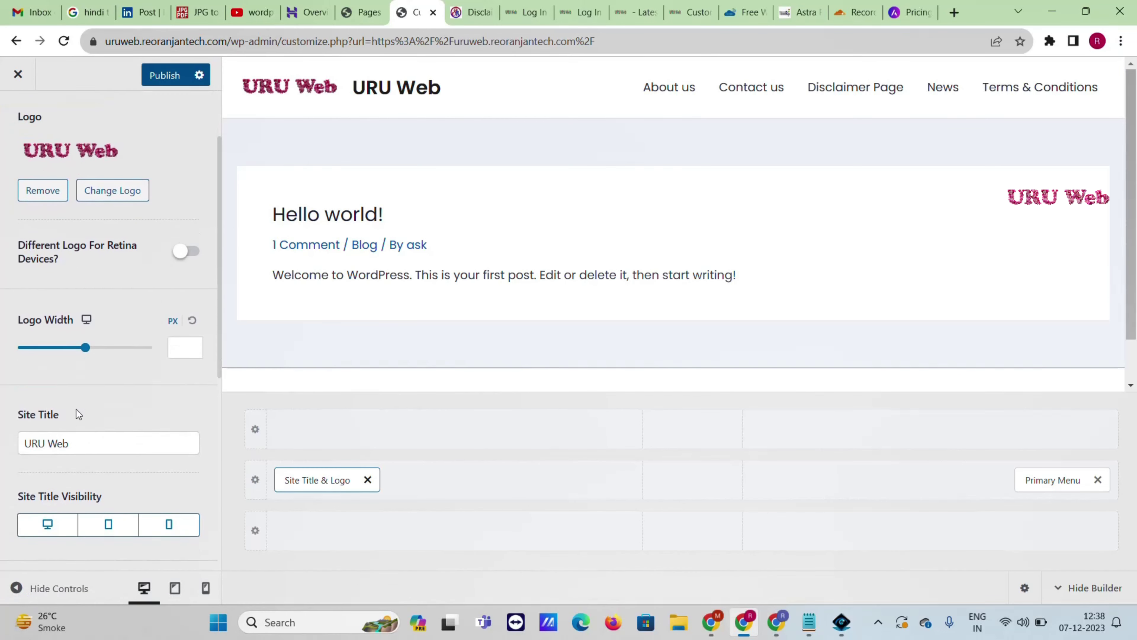
pyautogui.doubleClick(76, 388)
pyautogui.tripleClick(77, 390)
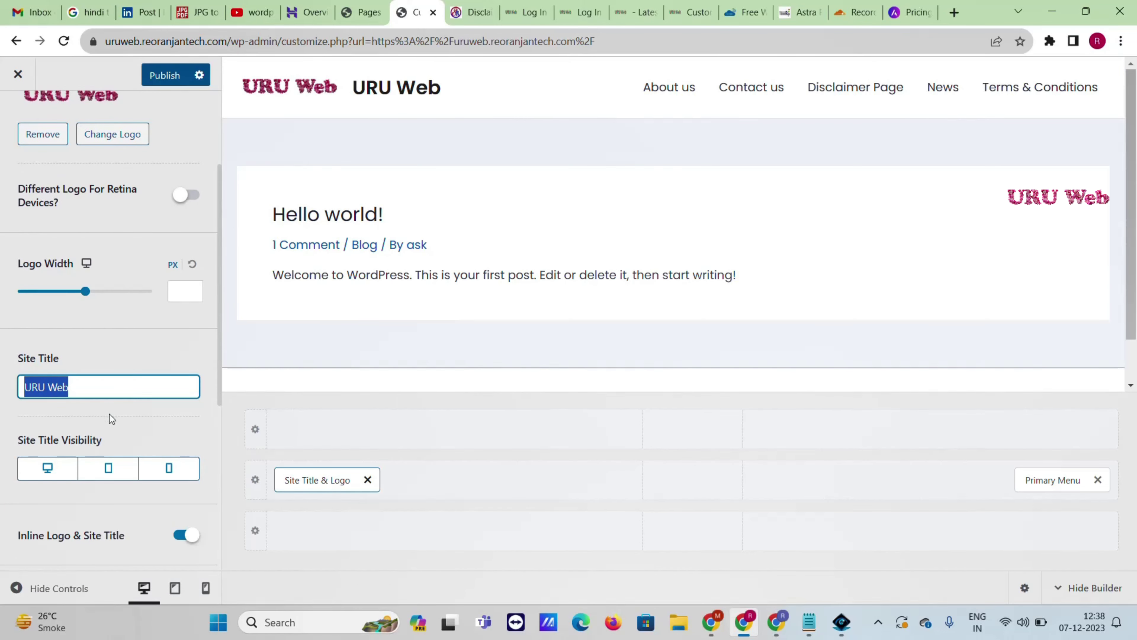
pyautogui.press('BackSpace')
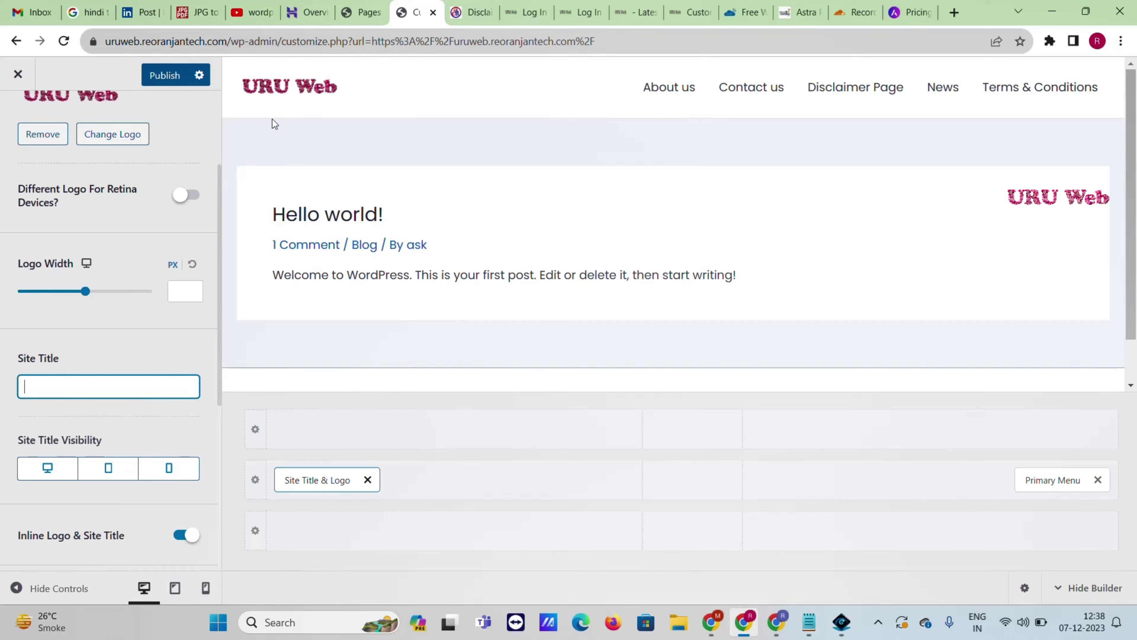
# - Set the URU Web image from the media library as the uncropped site icon
pyautogui.scroll(-3, 129, 345)
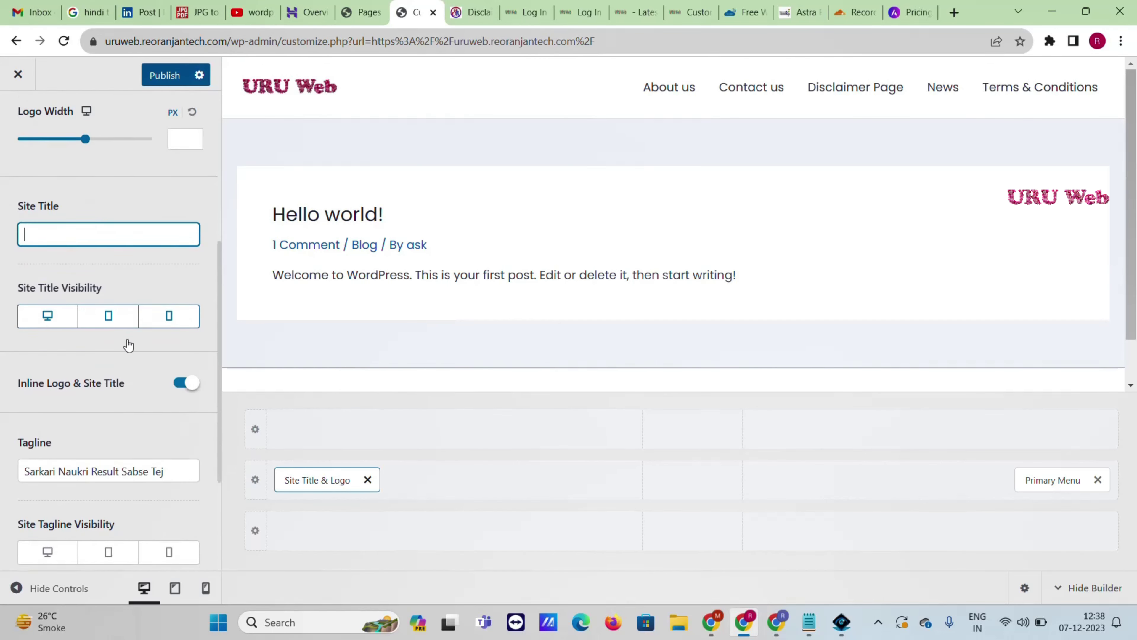
pyautogui.scroll(-3, 130, 349)
pyautogui.scroll(-1, 127, 390)
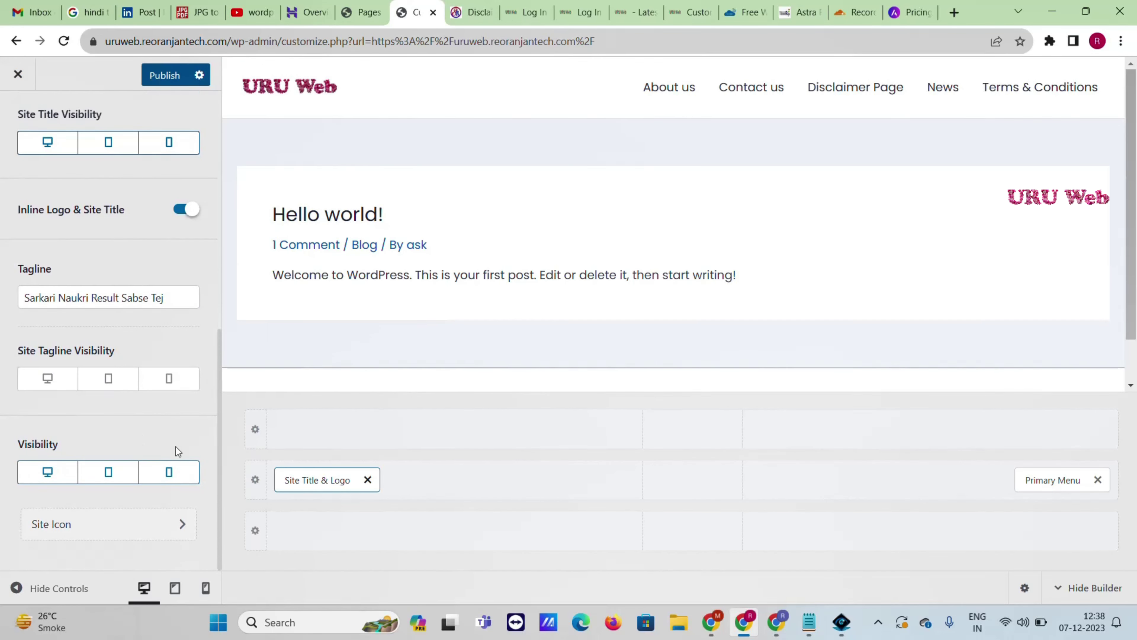
pyautogui.click(181, 537)
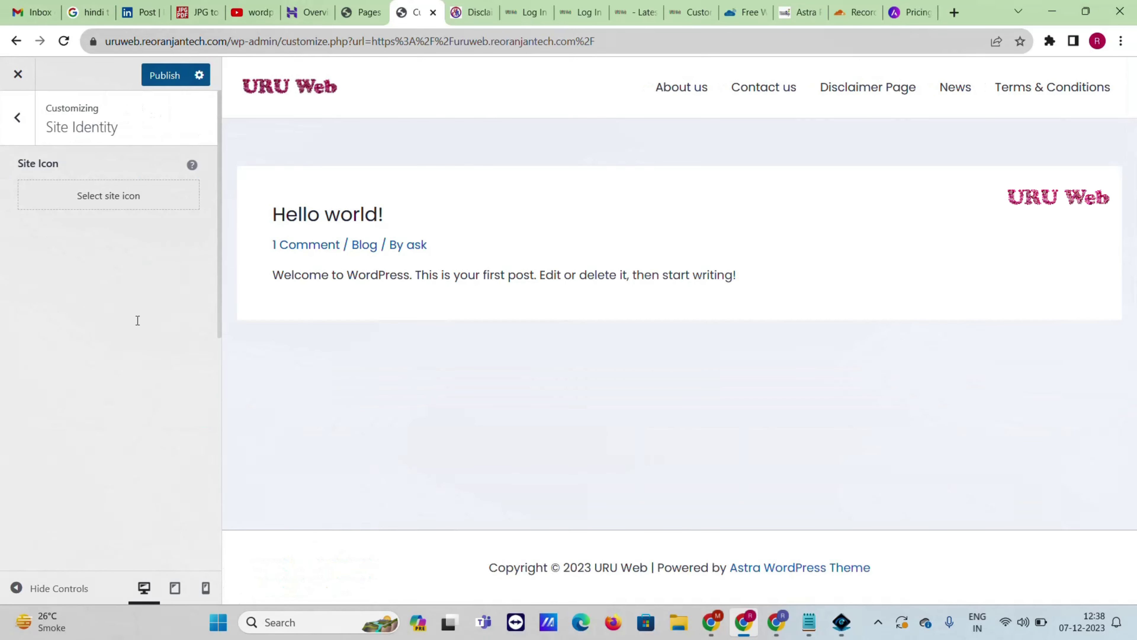
pyautogui.click(123, 197)
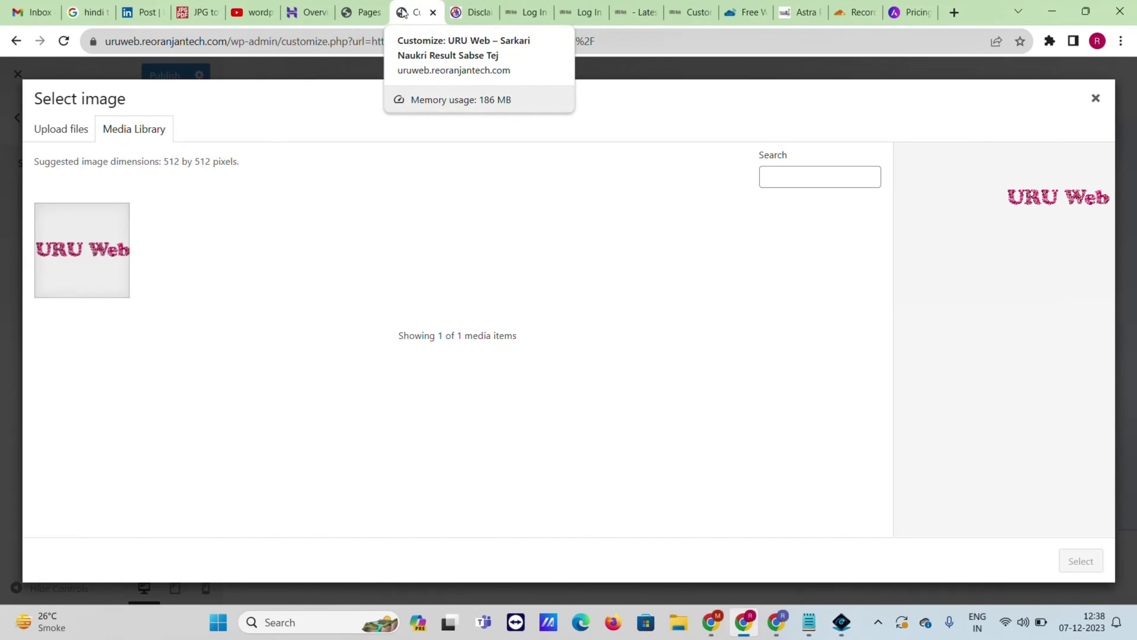
pyautogui.click(69, 253)
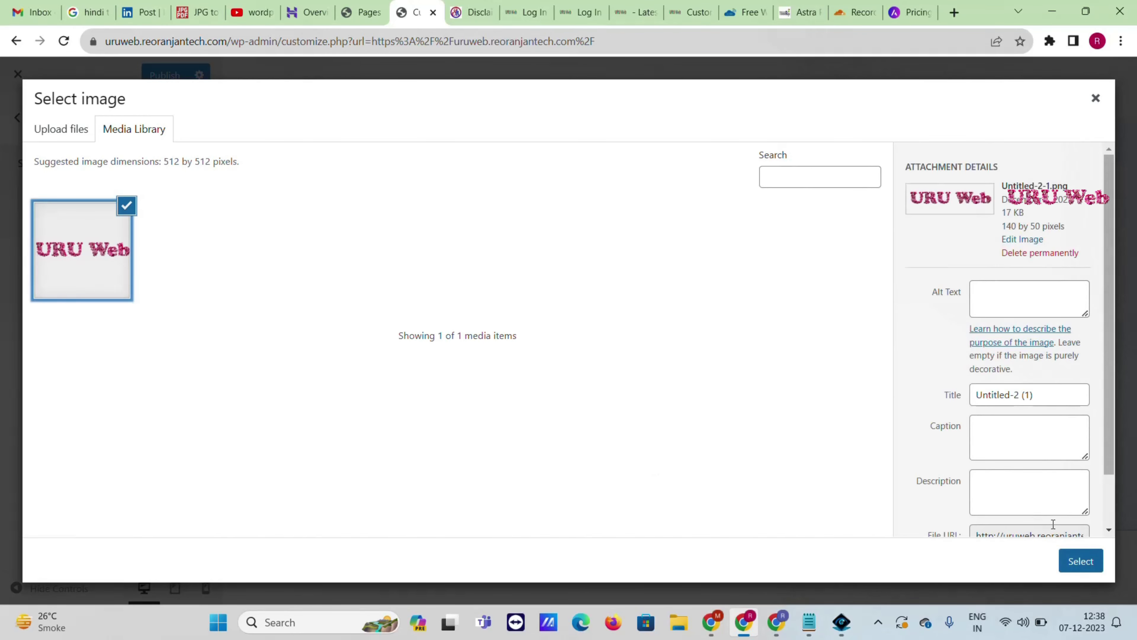
pyautogui.click(1078, 564)
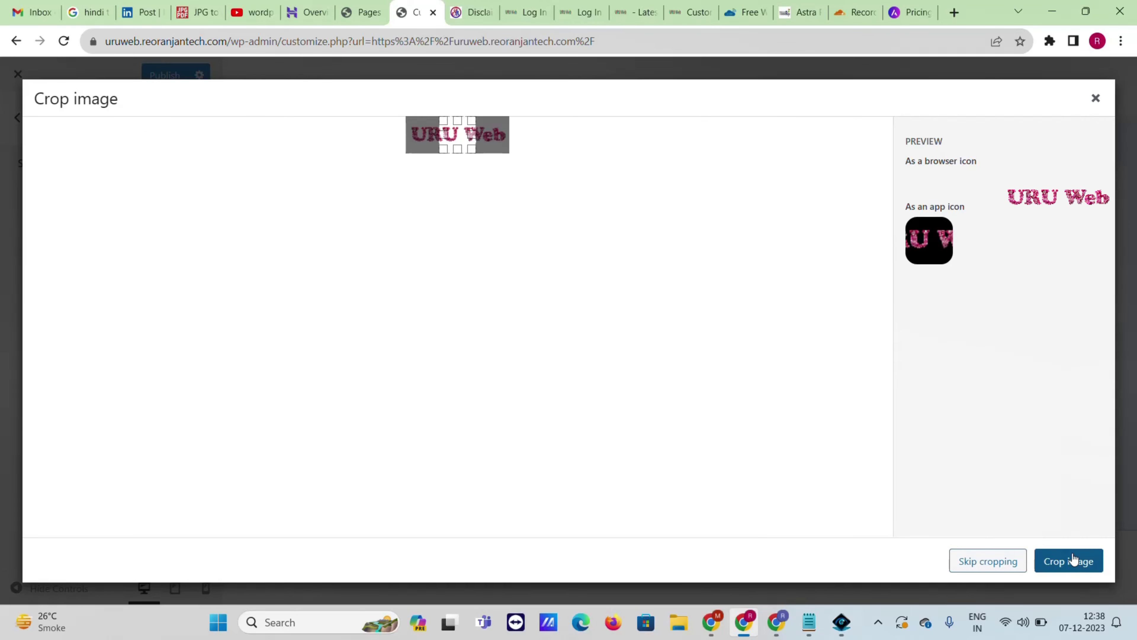
pyautogui.click(997, 563)
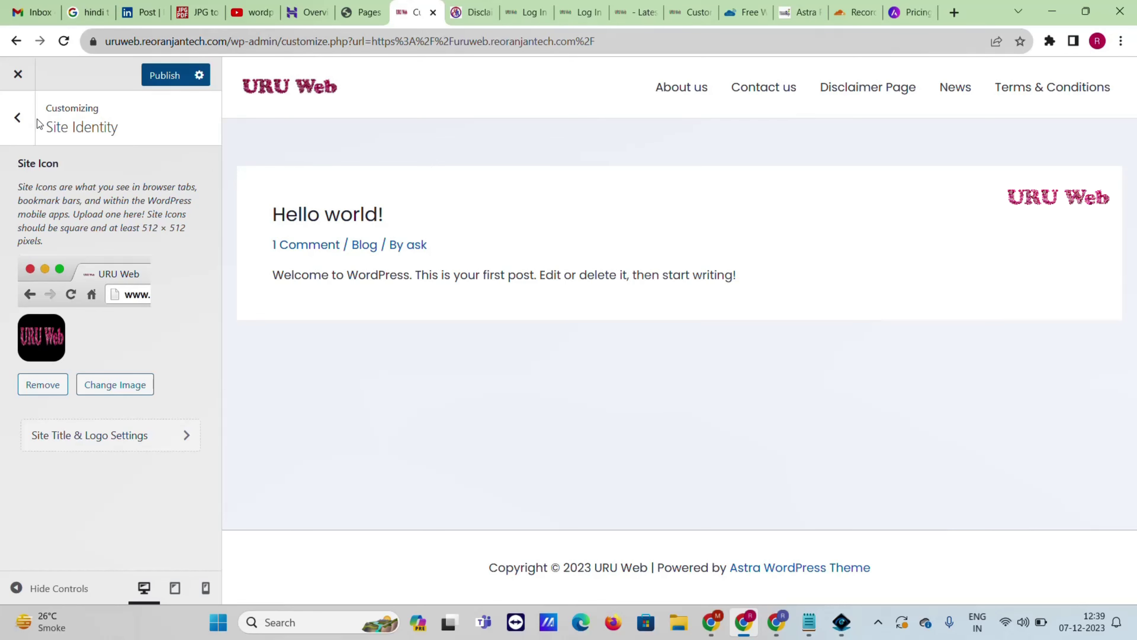
# - In the Header Builder, move Primary Menu to the middle column and add Search and Social elements
pyautogui.click(18, 119)
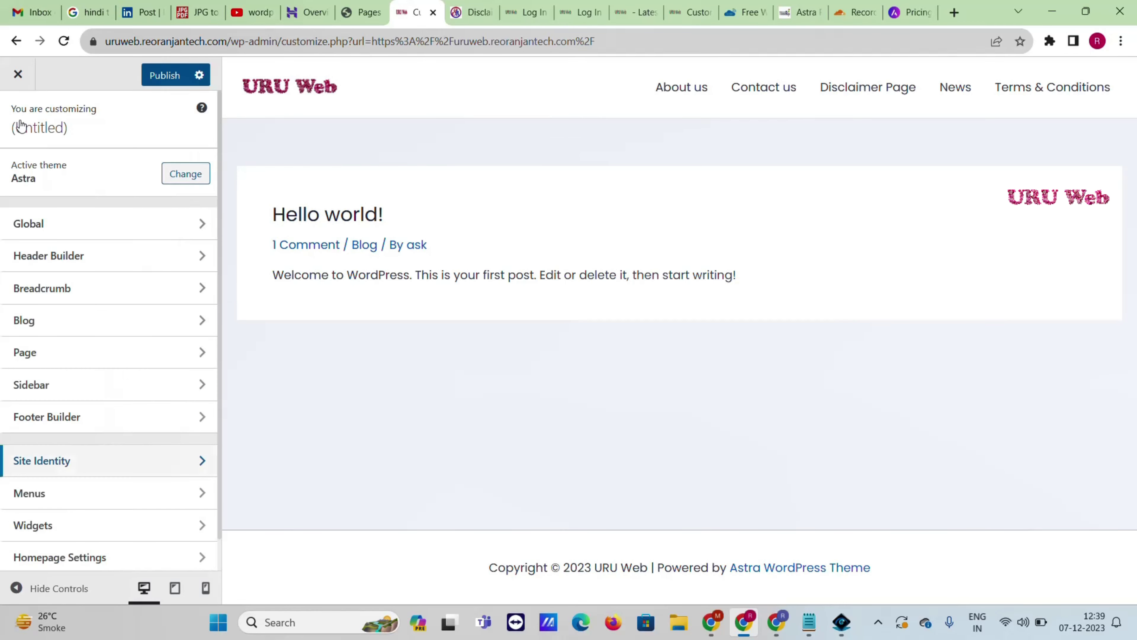
pyautogui.click(106, 258)
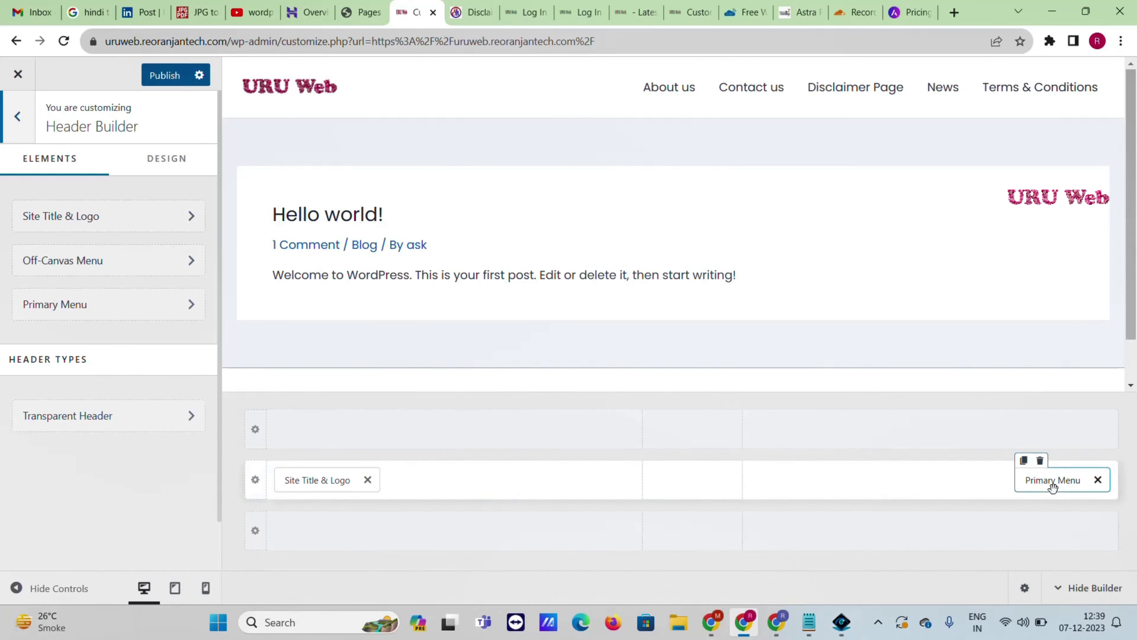
pyautogui.moveTo(1052, 487); pyautogui.dragTo(690, 484)
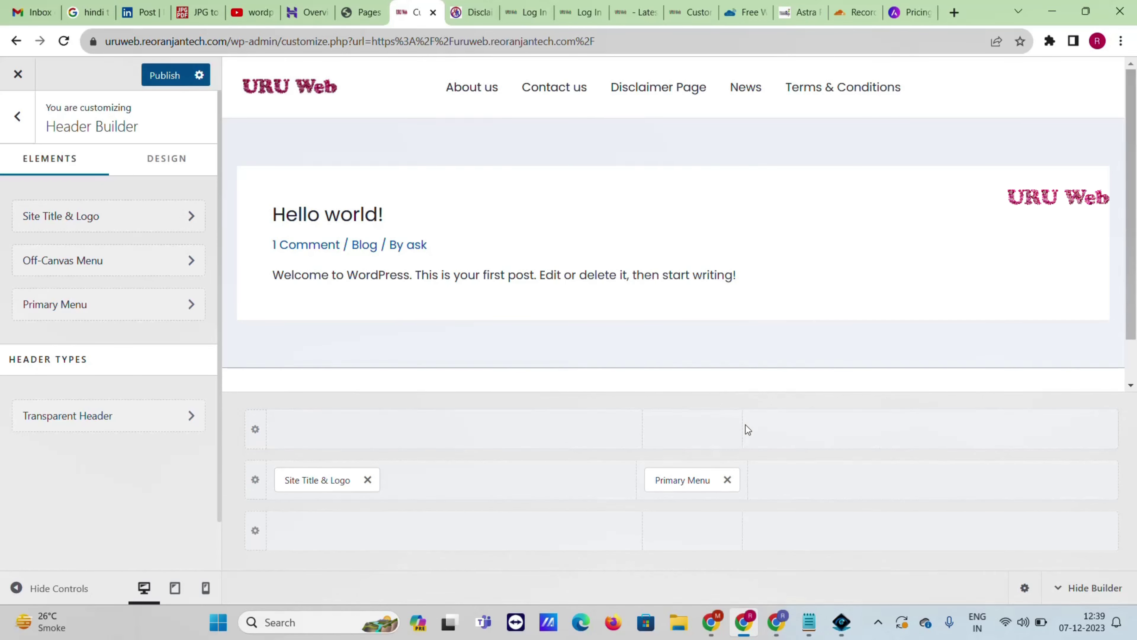
pyautogui.click(1025, 480)
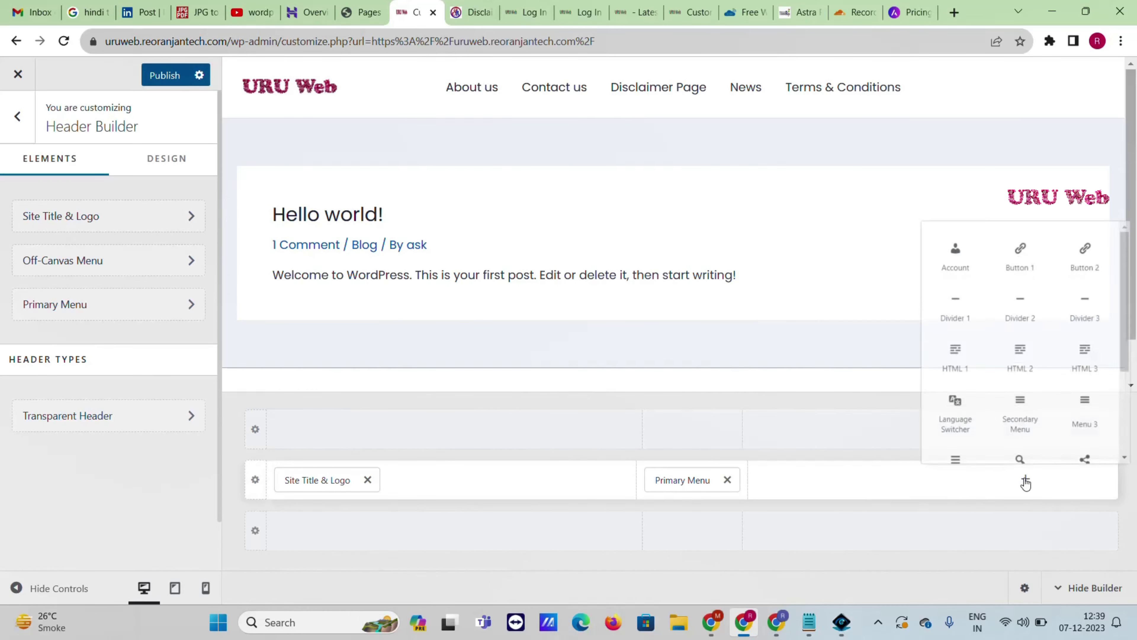
pyautogui.scroll(-3, 1026, 347)
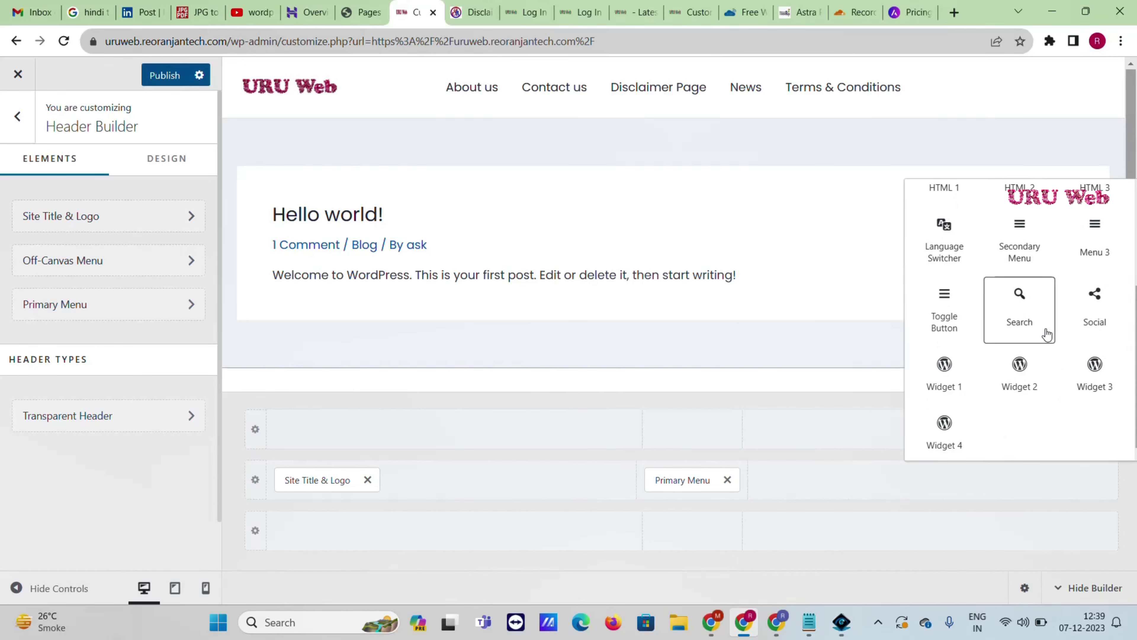
pyautogui.click(1025, 315)
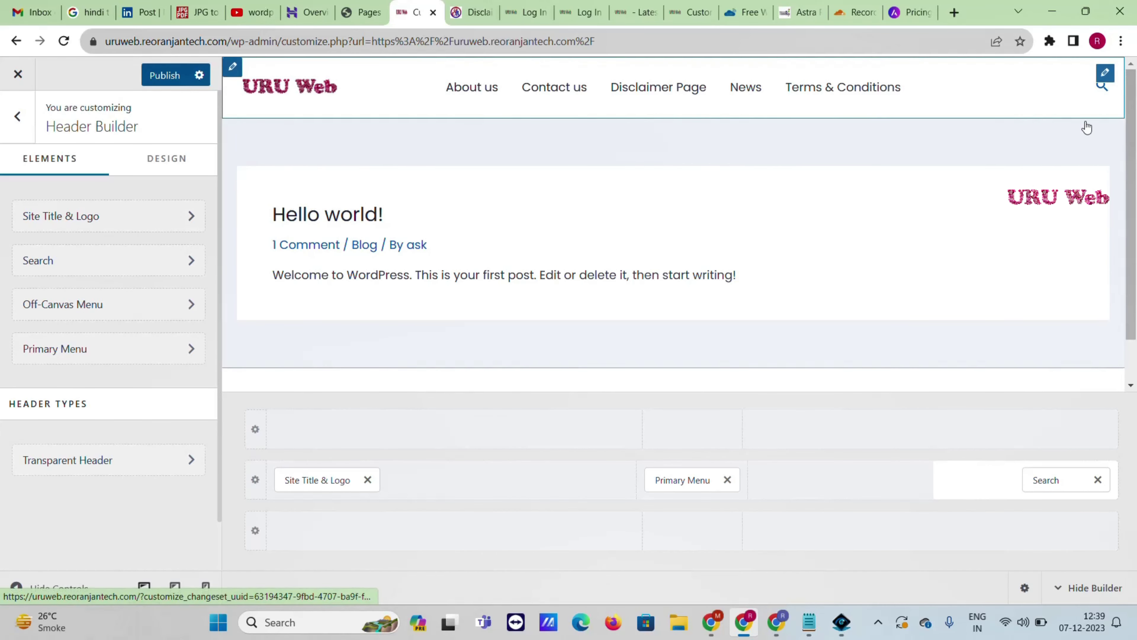
pyautogui.click(993, 484)
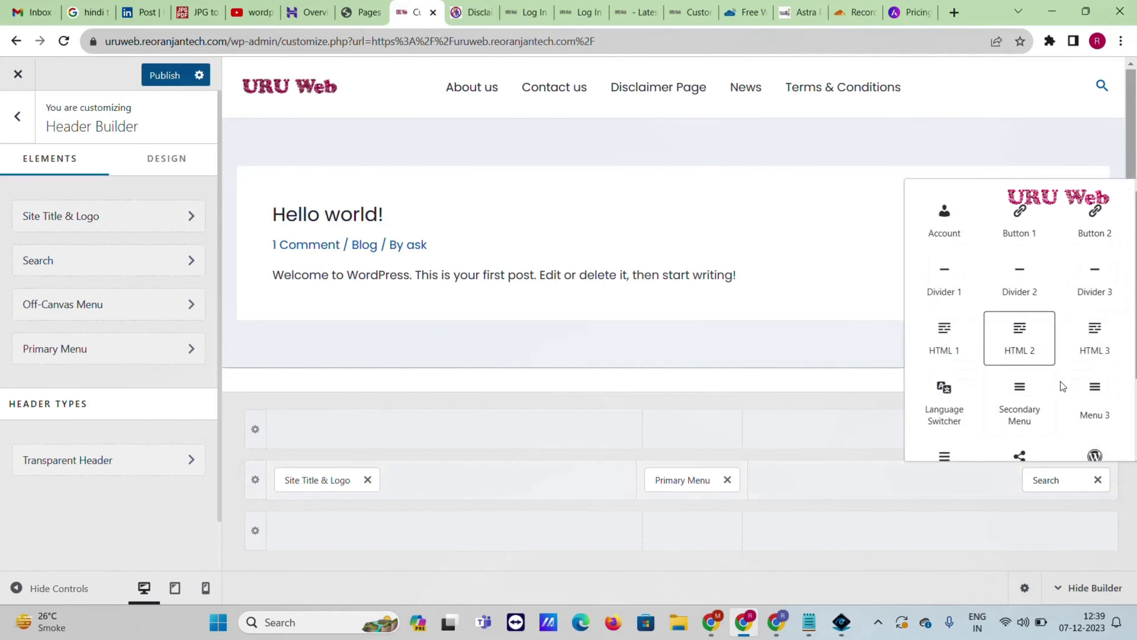
pyautogui.scroll(-3, 1082, 367)
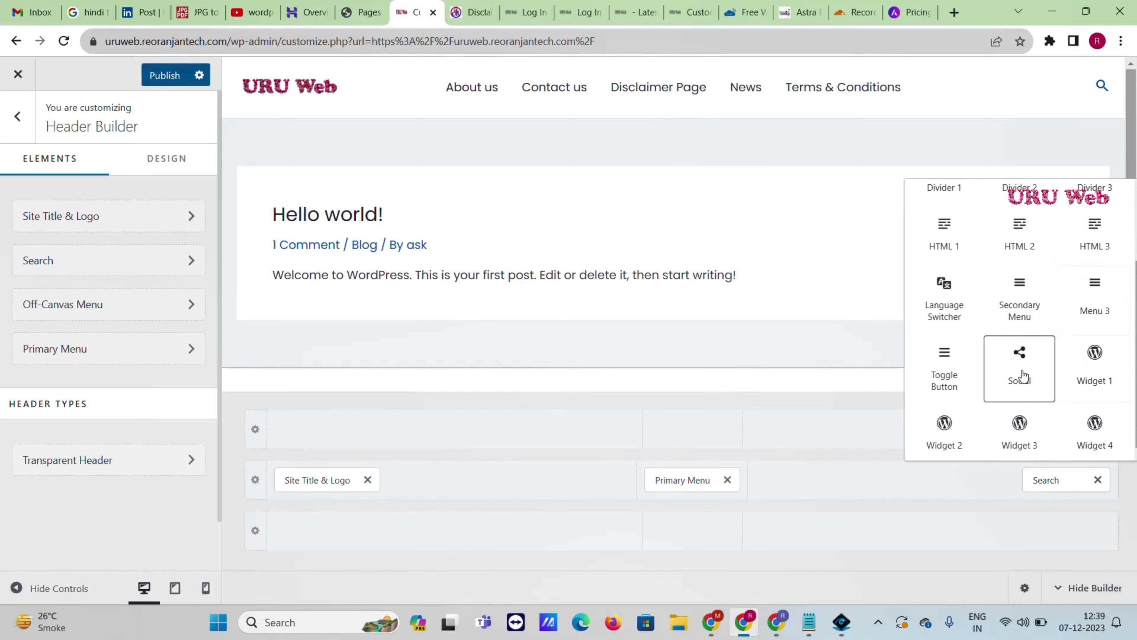
pyautogui.click(1020, 372)
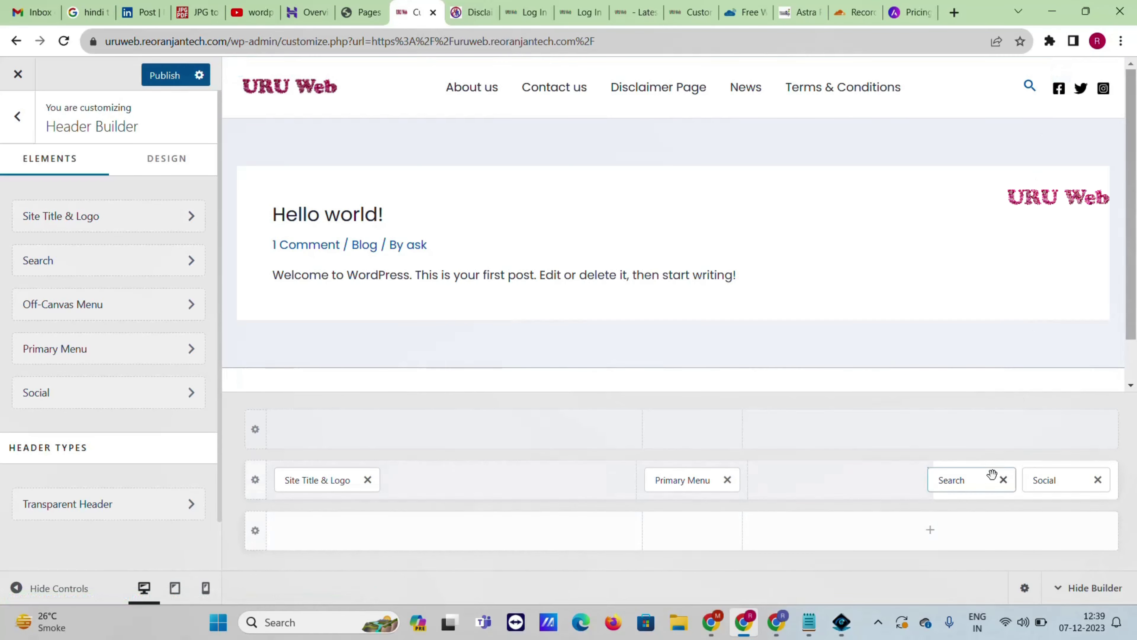
# - Add WhatsApp and YouTube icons to the header's social icons
pyautogui.click(1056, 481)
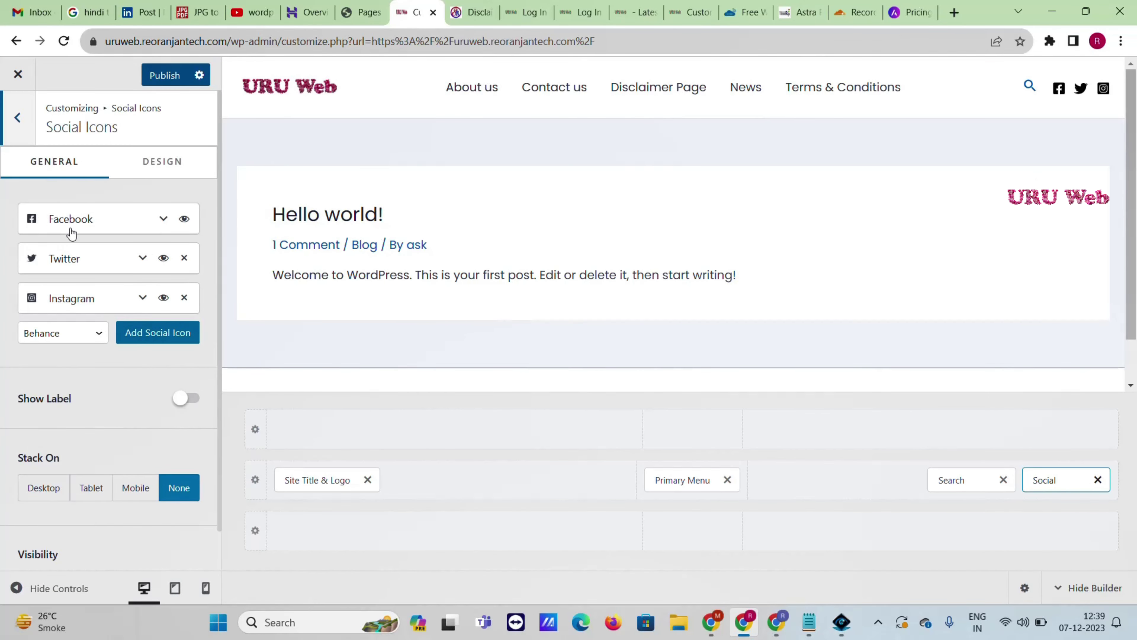
pyautogui.click(89, 336)
pyautogui.scroll(-1, 58, 219)
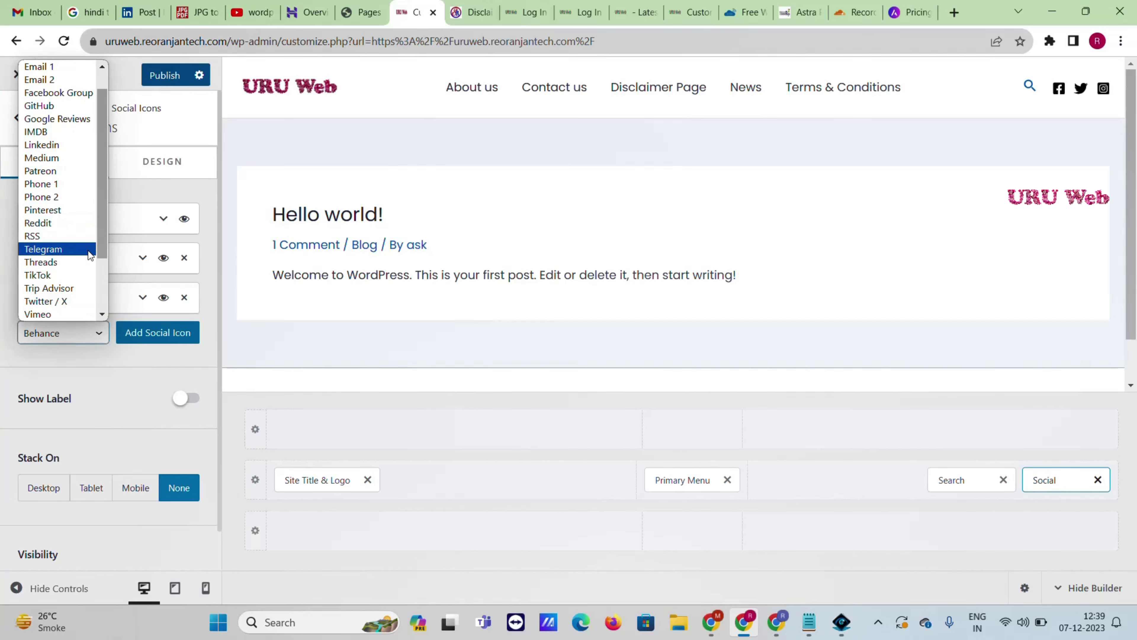
pyautogui.scroll(-2, 89, 269)
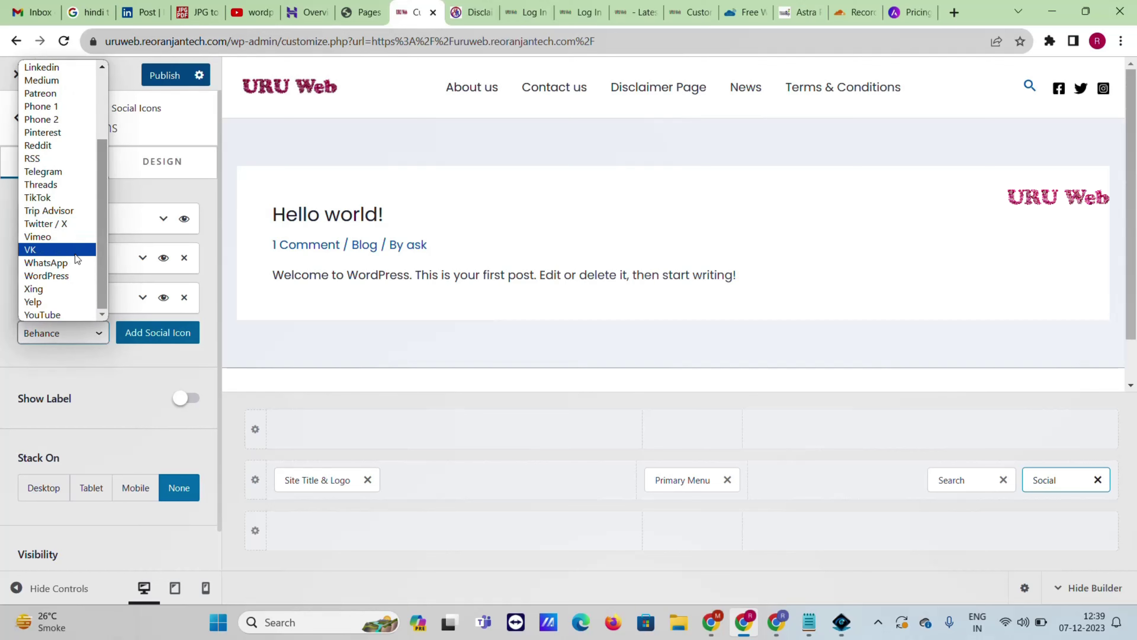
pyautogui.click(80, 263)
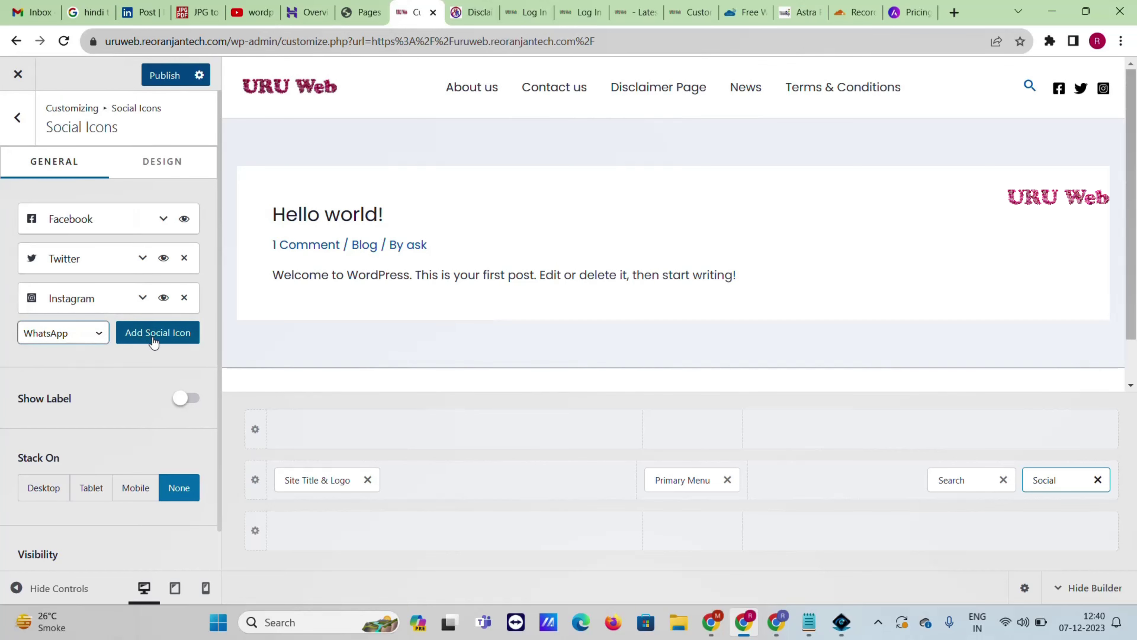
pyautogui.click(148, 332)
pyautogui.click(103, 374)
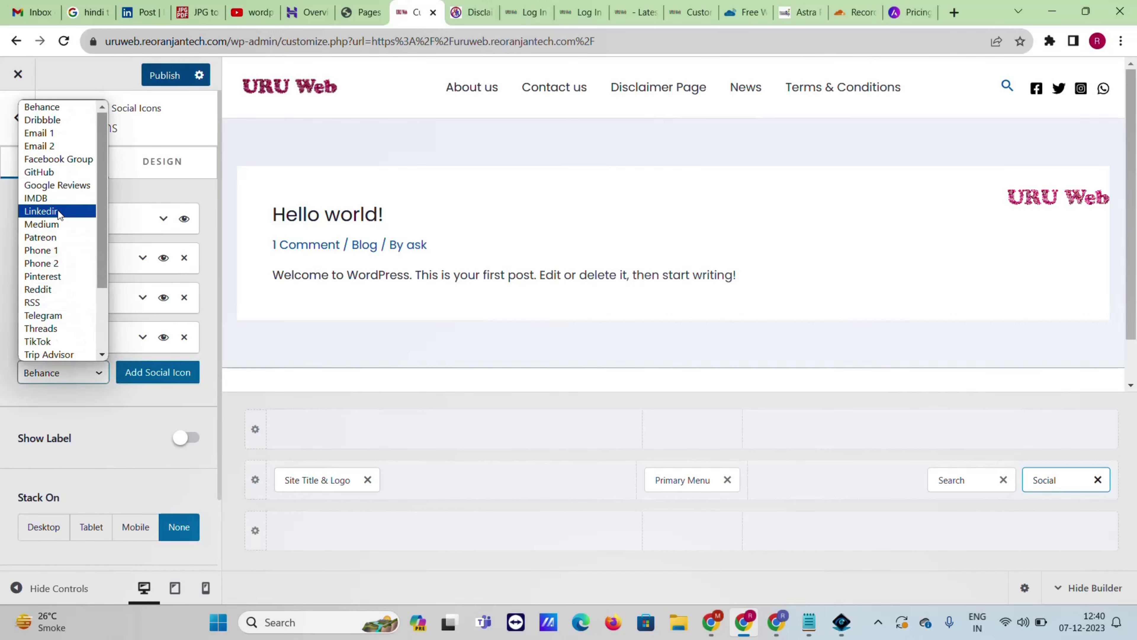
pyautogui.moveTo(103, 208); pyautogui.dragTo(104, 286)
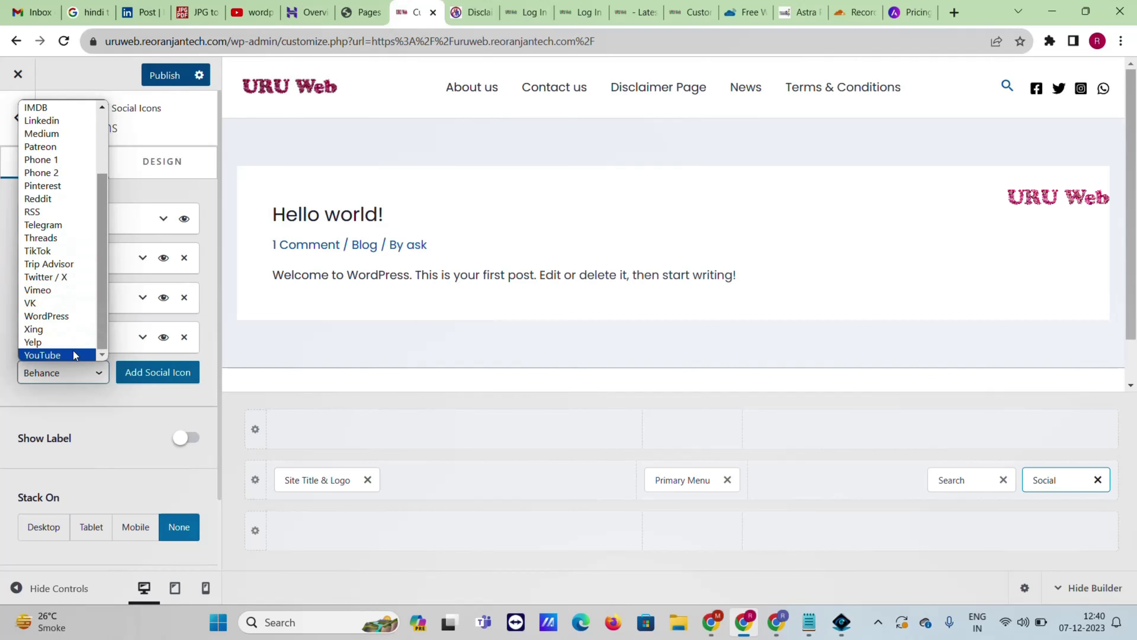
pyautogui.click(68, 355)
pyautogui.click(141, 374)
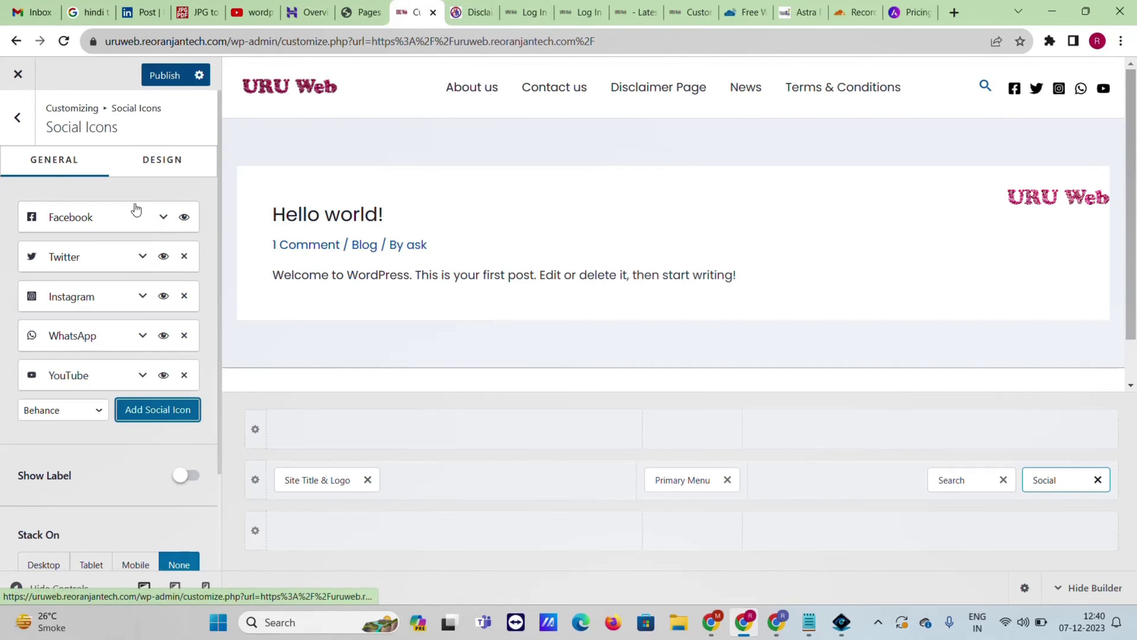
# - Keep the social icons without text labels, leaving Show Label turned off
pyautogui.scroll(-3, 166, 338)
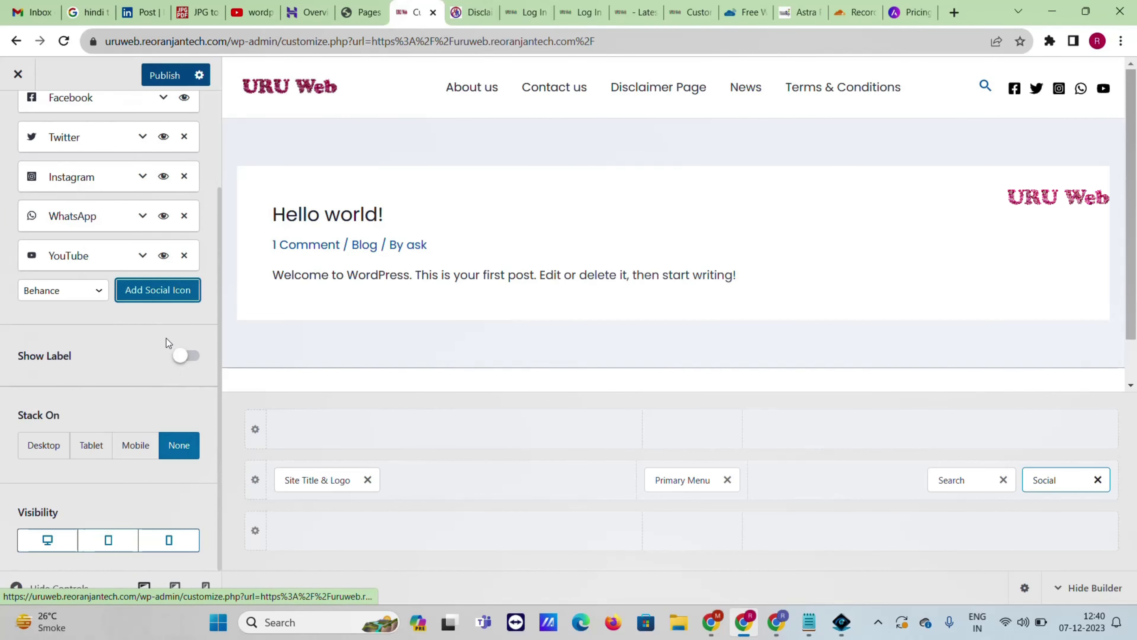
pyautogui.click(180, 363)
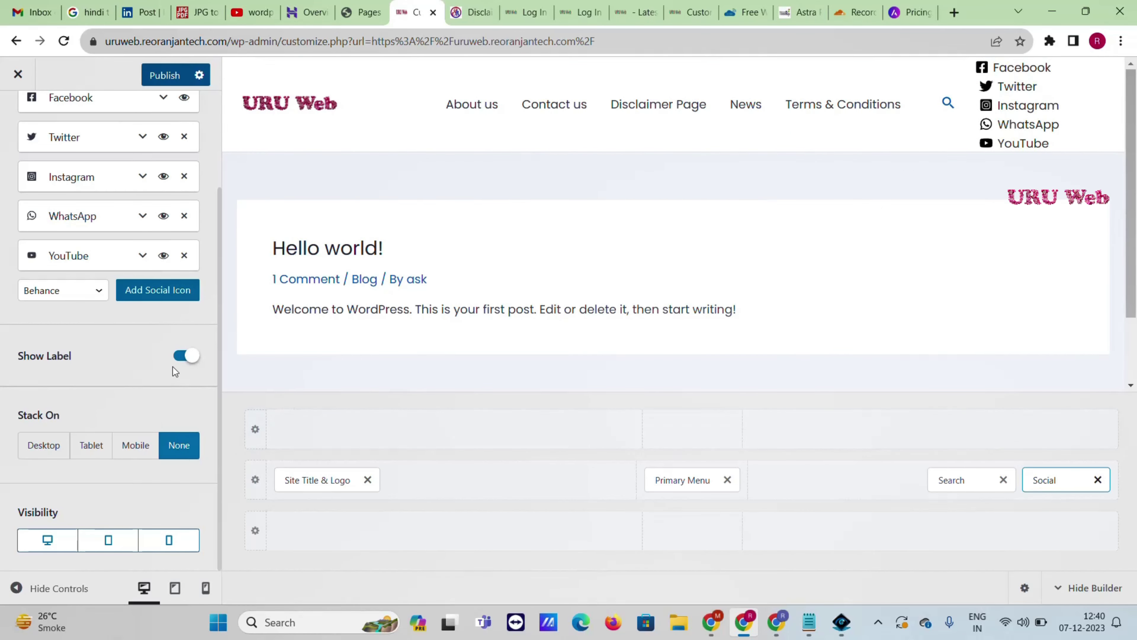
pyautogui.click(183, 361)
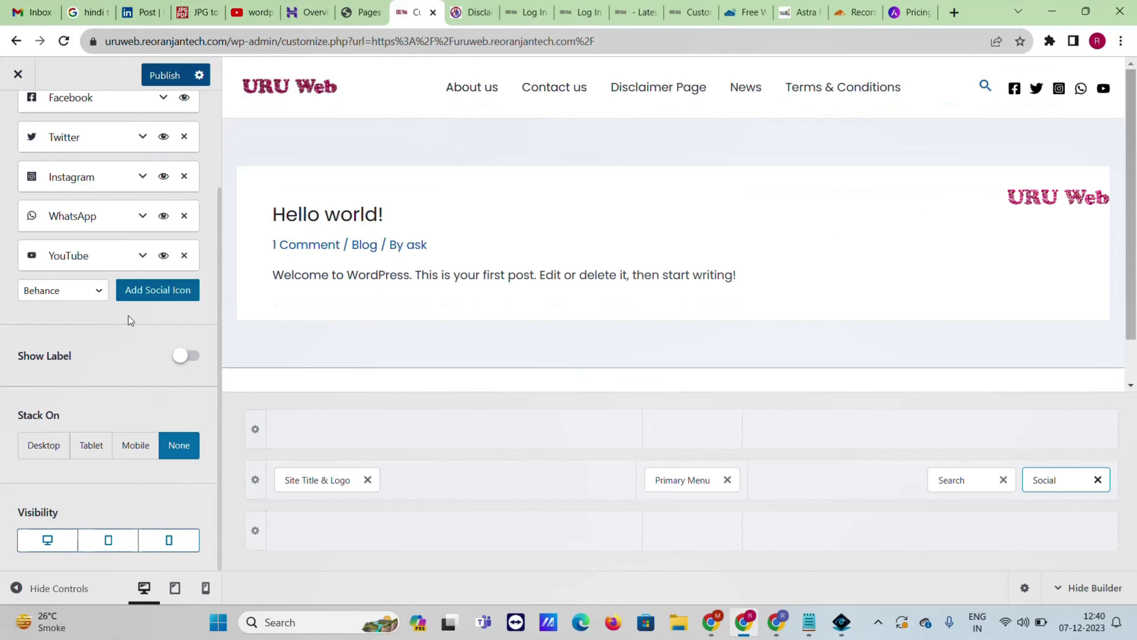
pyautogui.scroll(1, 109, 282)
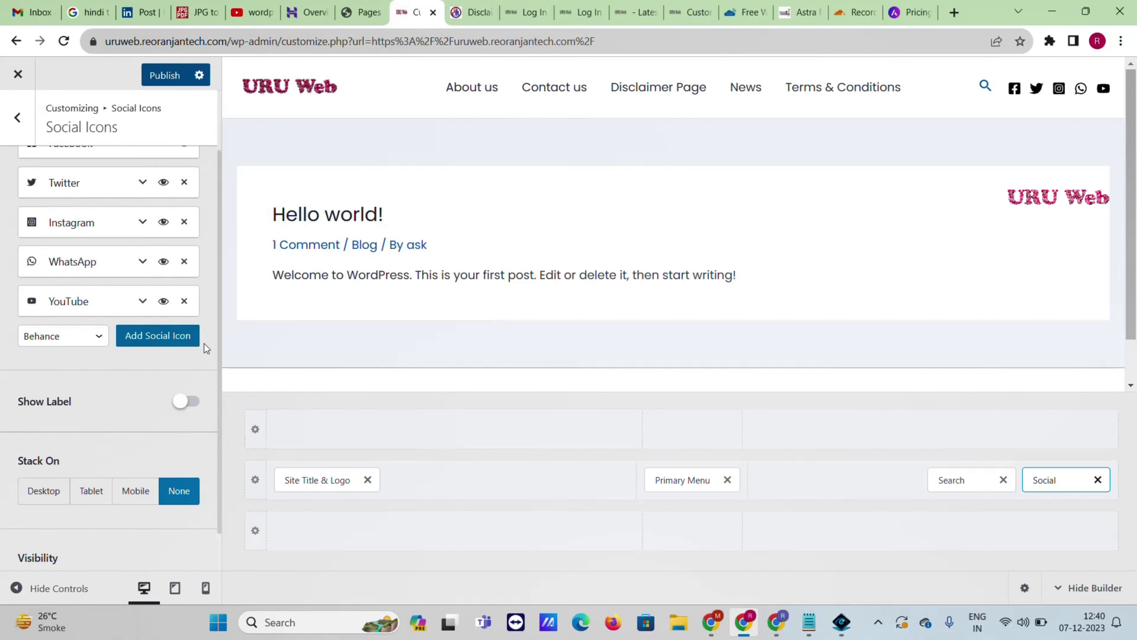
pyautogui.scroll(2, 193, 274)
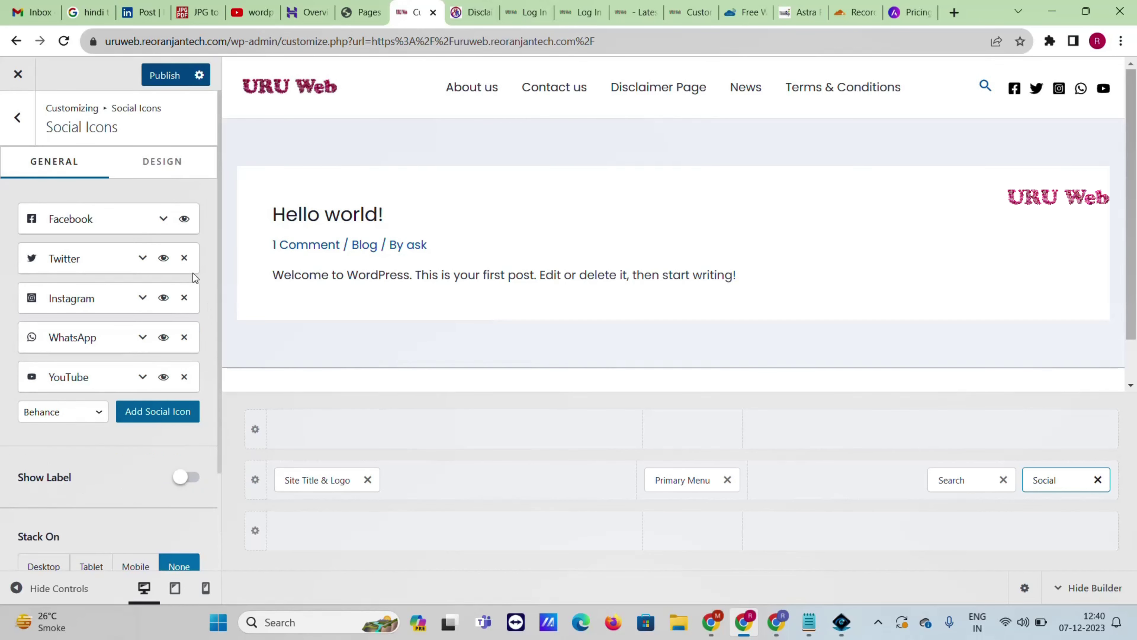
# - Switch the social icons from a trial red icon colour to the Official colour type
pyautogui.click(158, 163)
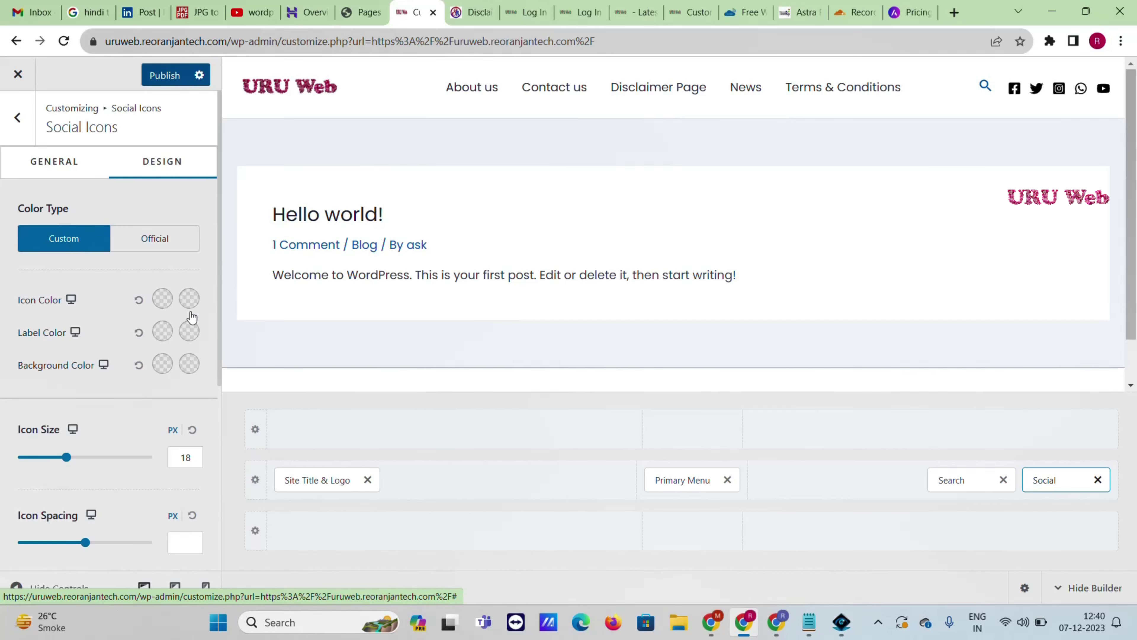
pyautogui.click(168, 309)
pyautogui.click(198, 359)
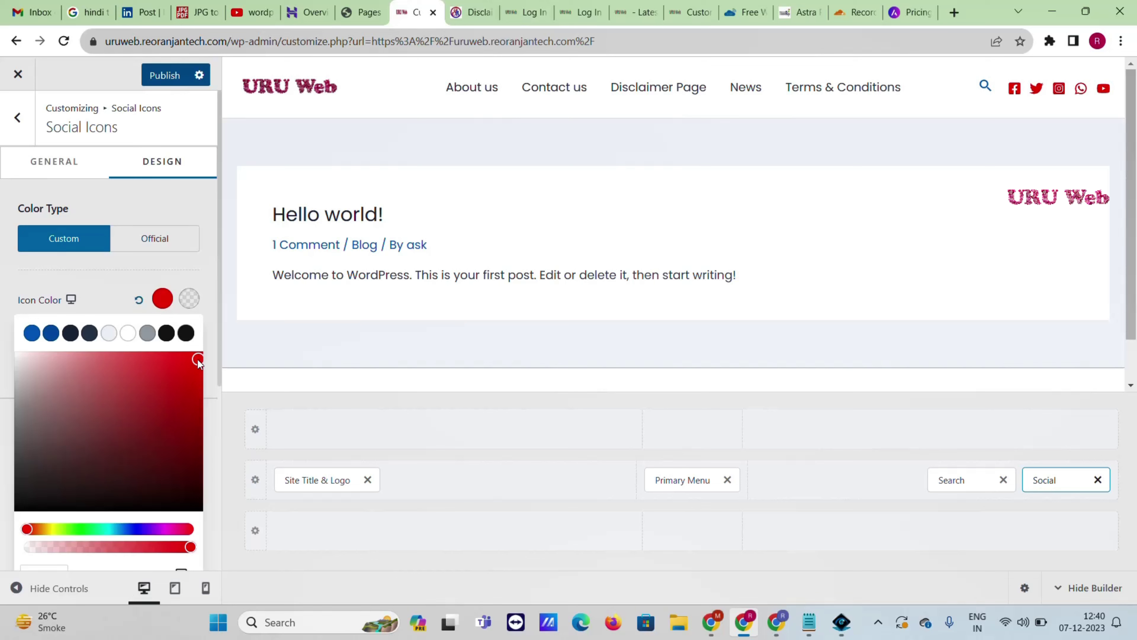
pyautogui.click(119, 291)
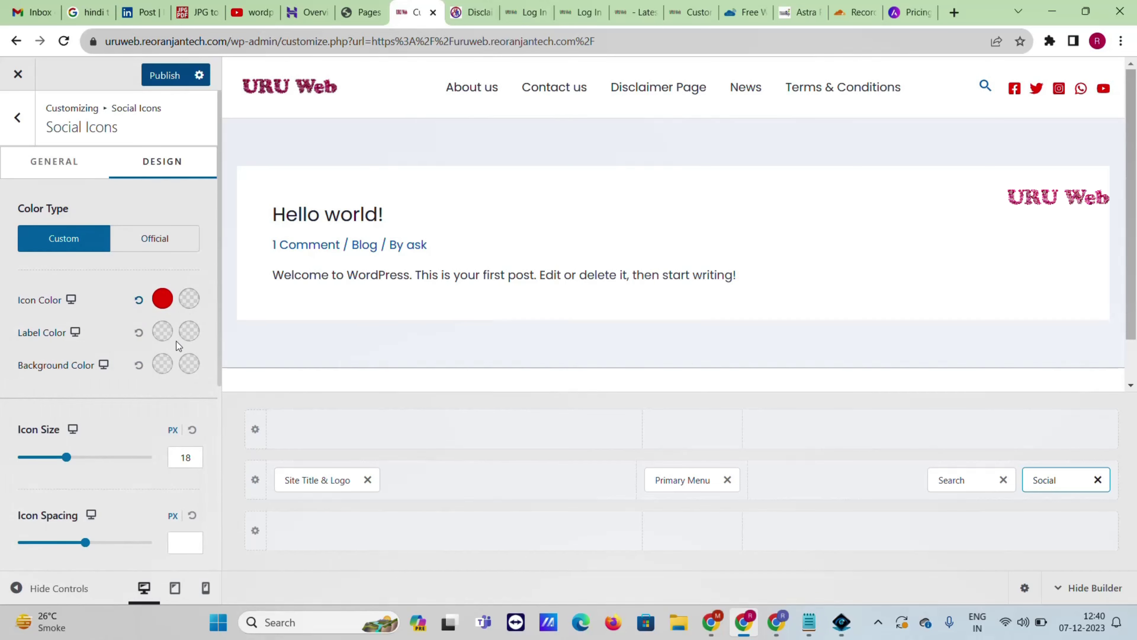
pyautogui.scroll(-2, 177, 346)
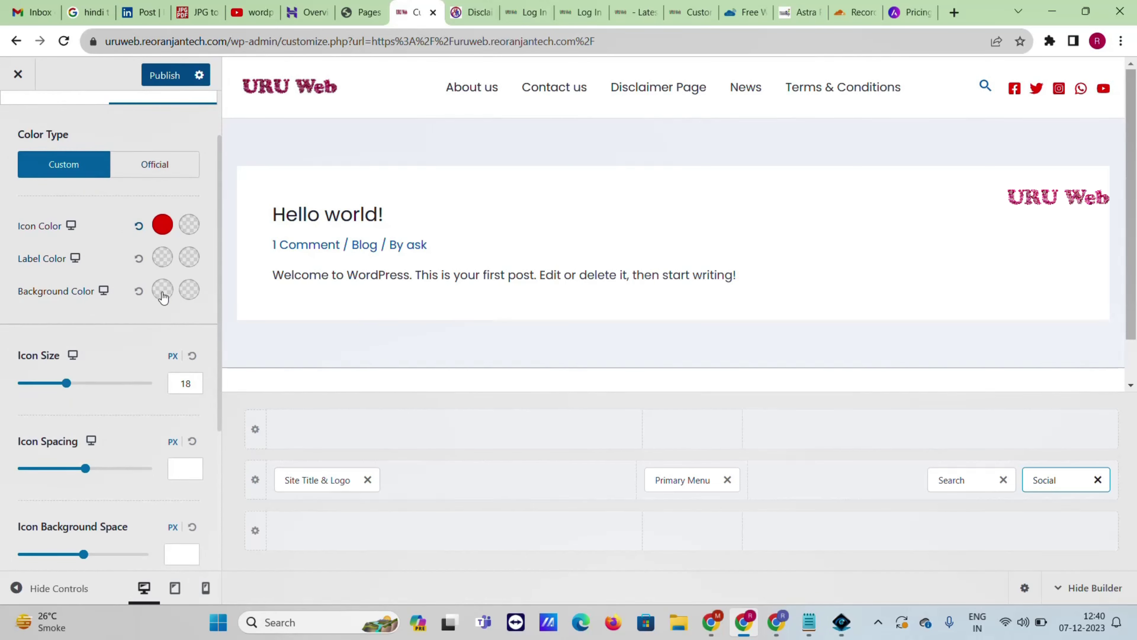
pyautogui.scroll(-4, 174, 355)
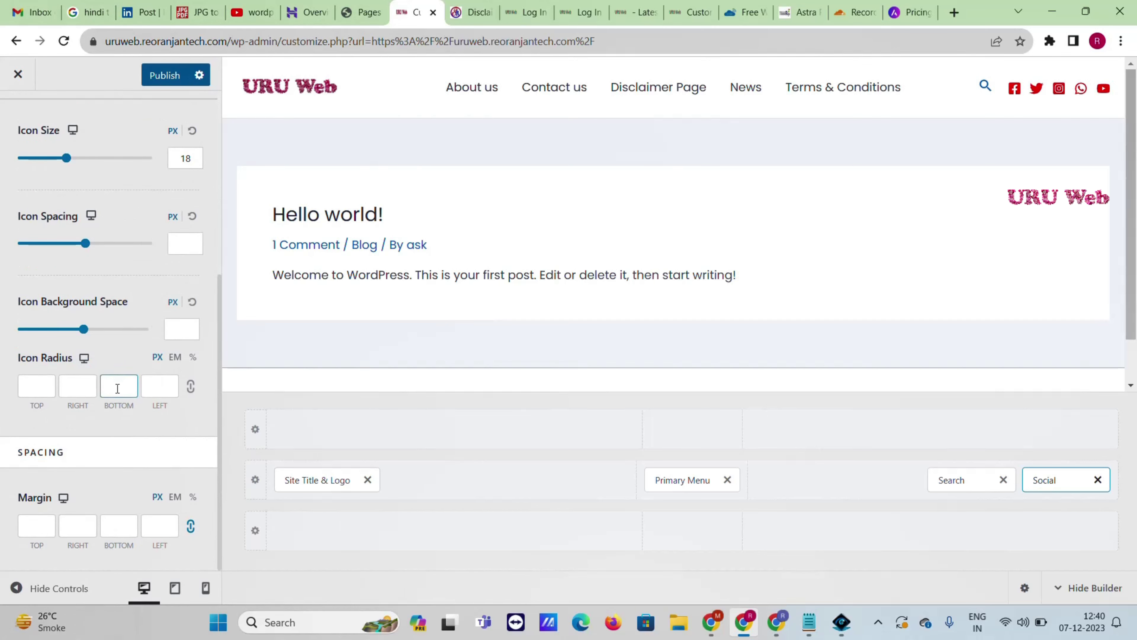
pyautogui.scroll(1, 124, 419)
pyautogui.scroll(5, 139, 299)
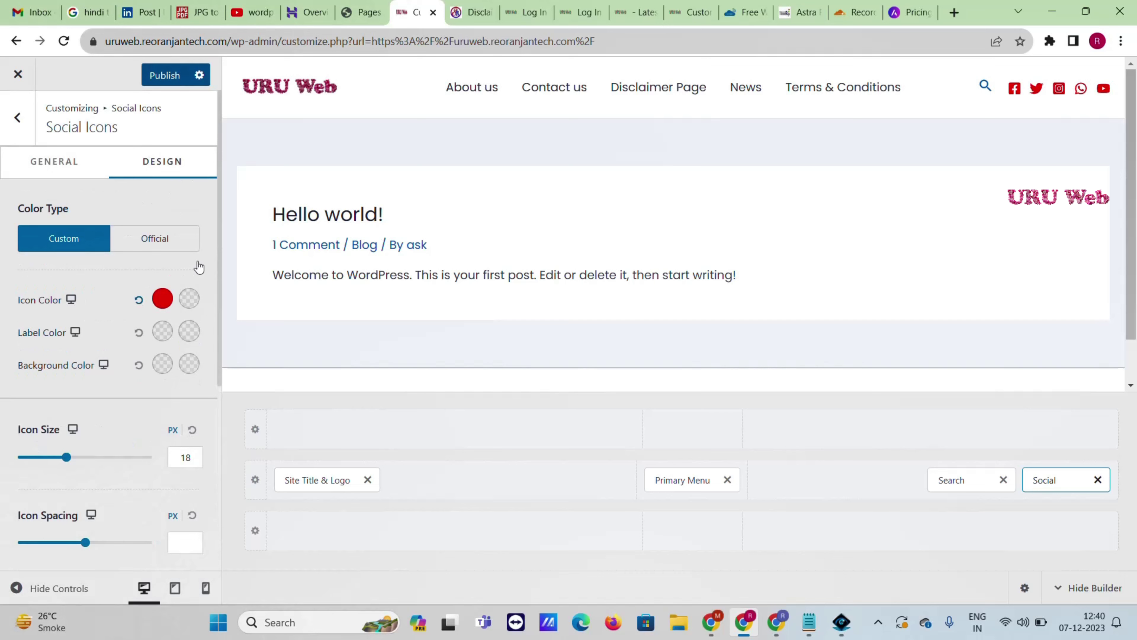
pyautogui.click(161, 247)
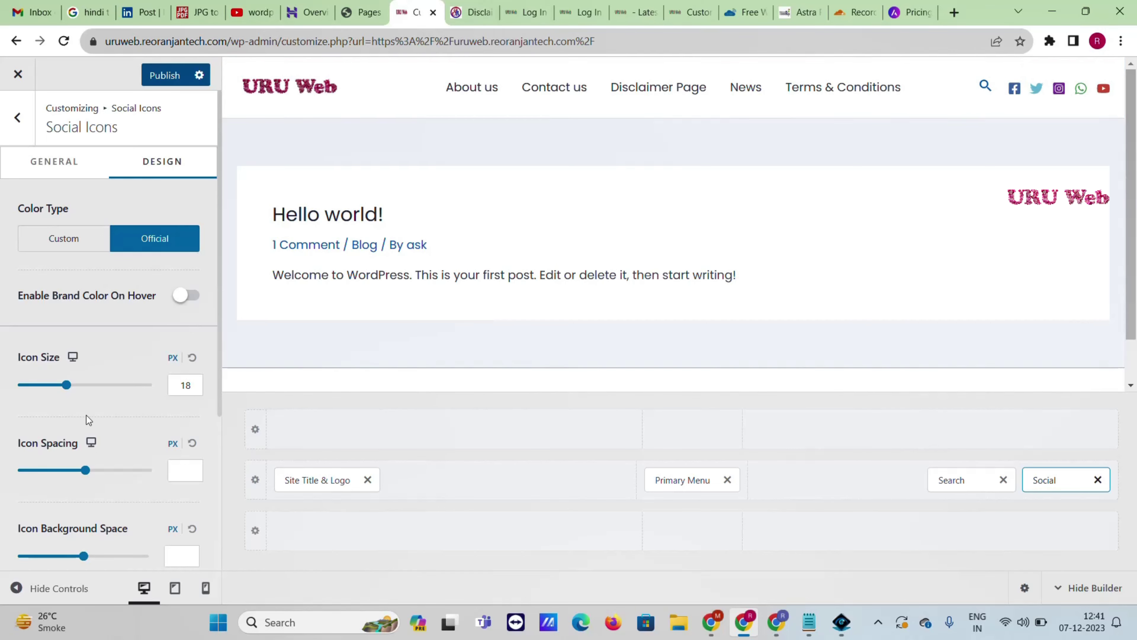
pyautogui.scroll(-5, 93, 497)
pyautogui.scroll(5, 99, 497)
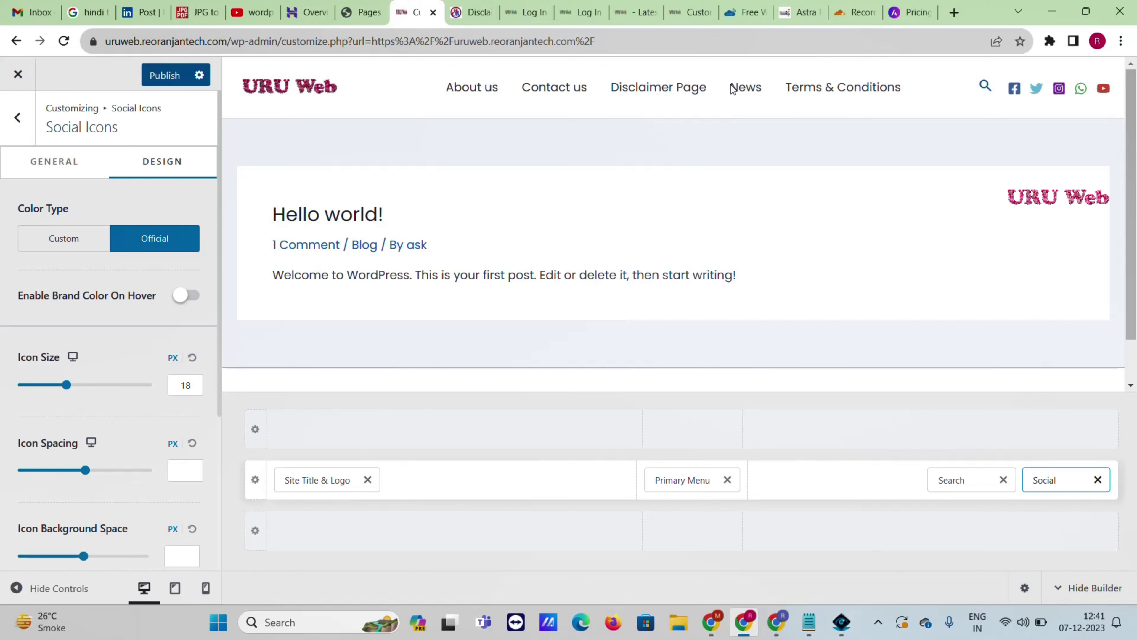
# - Review the Primary Menu design options, then open the Primary Header row settings
pyautogui.click(684, 483)
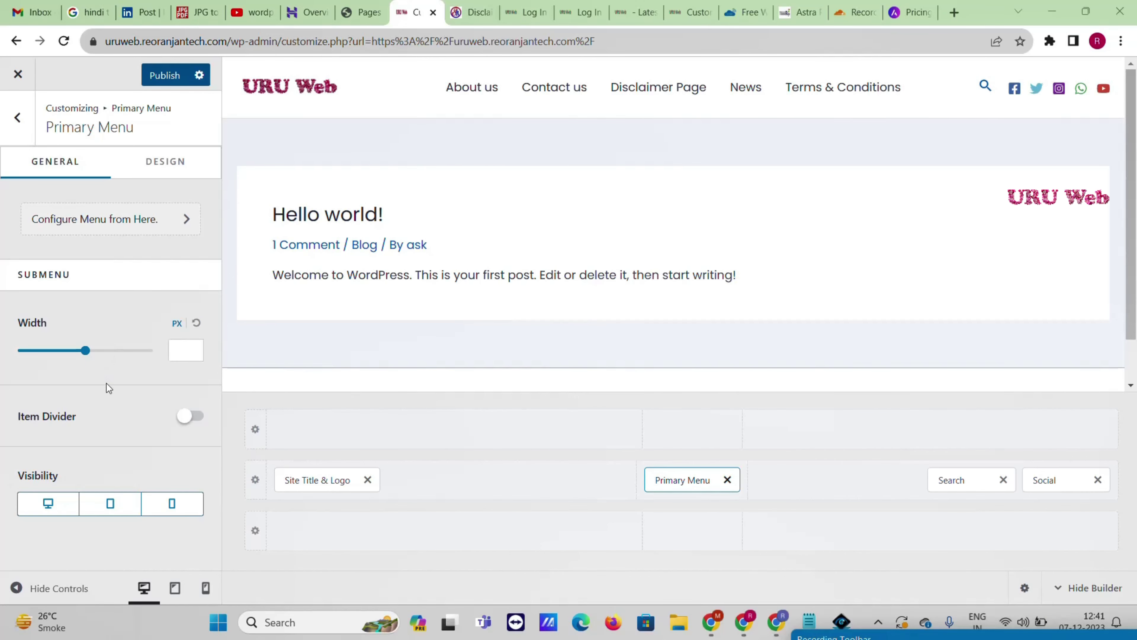
pyautogui.click(162, 175)
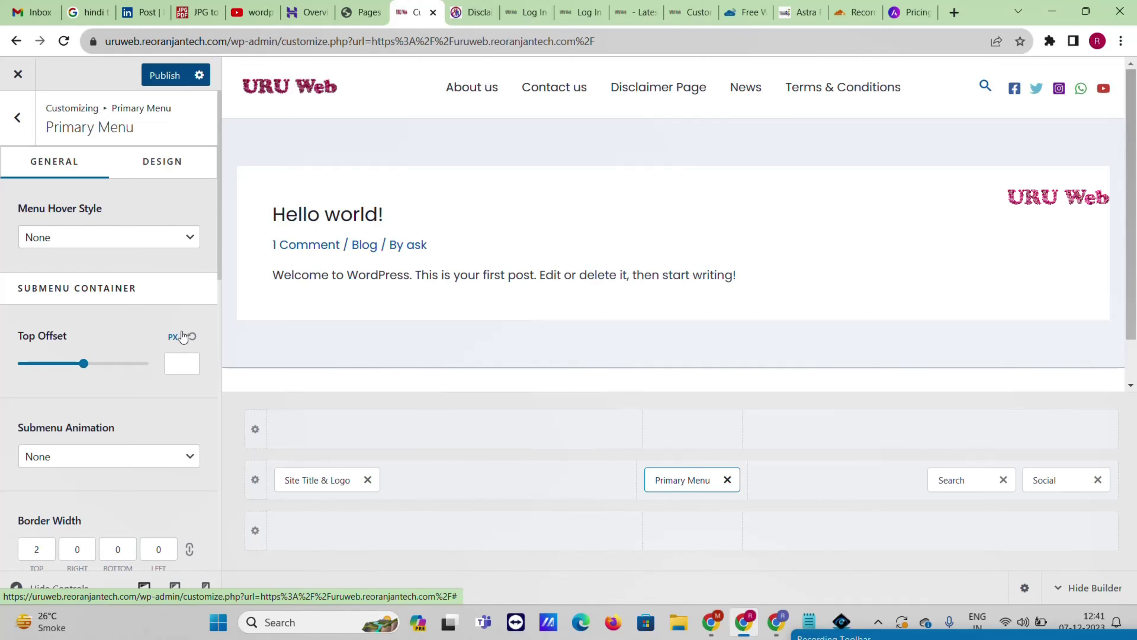
pyautogui.scroll(-8, 218, 201)
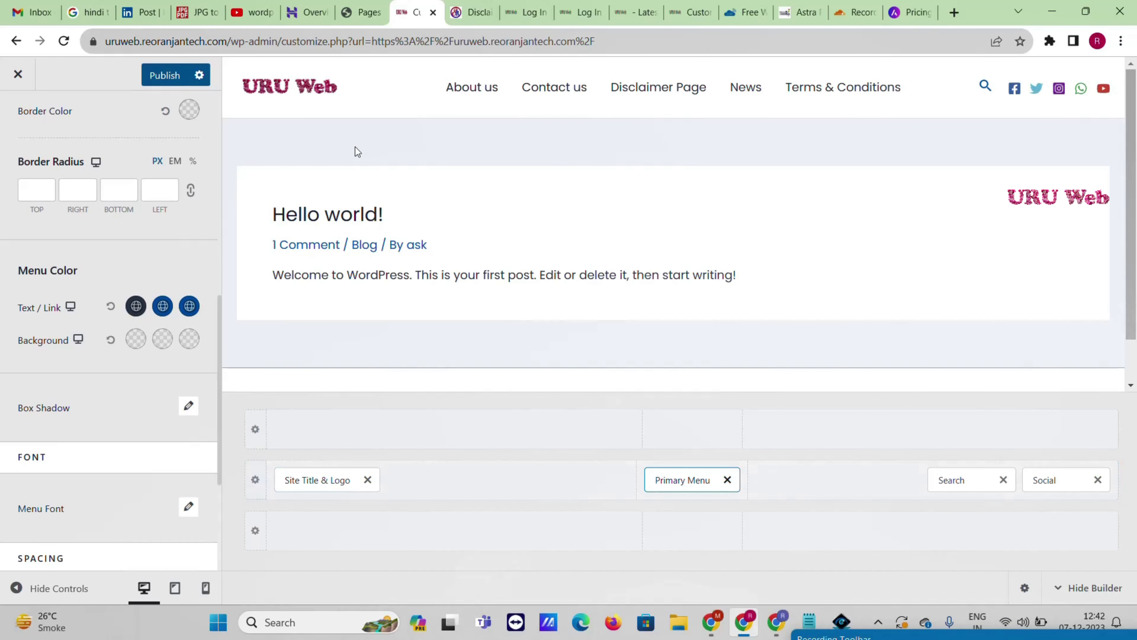
pyautogui.click(256, 486)
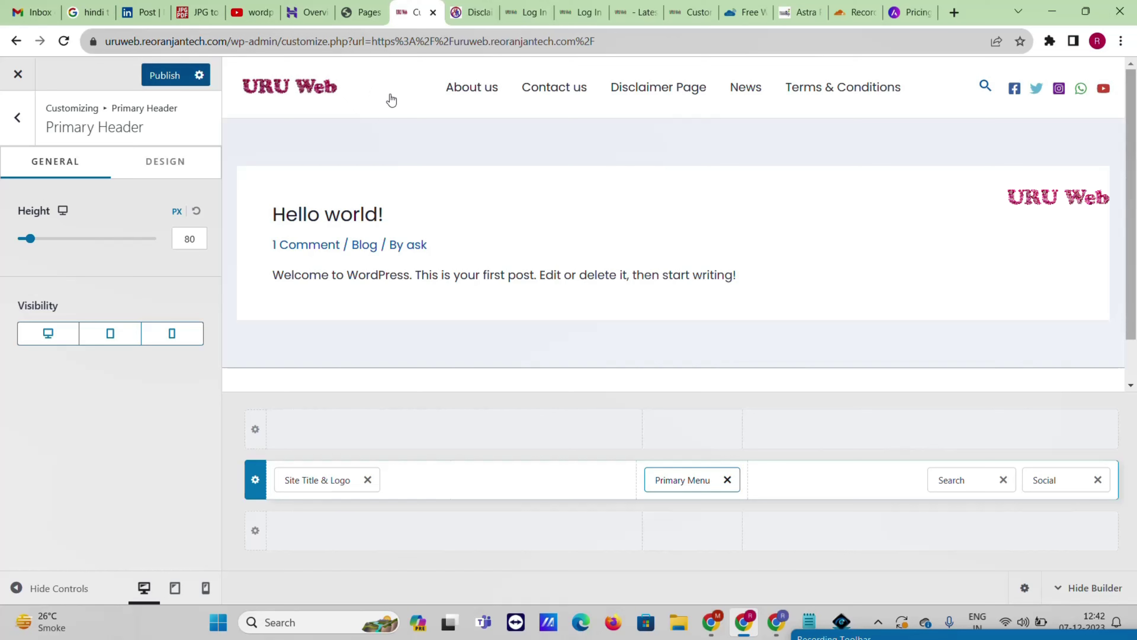
# - Try teal primary header backgrounds, then reset the background to white
pyautogui.click(167, 163)
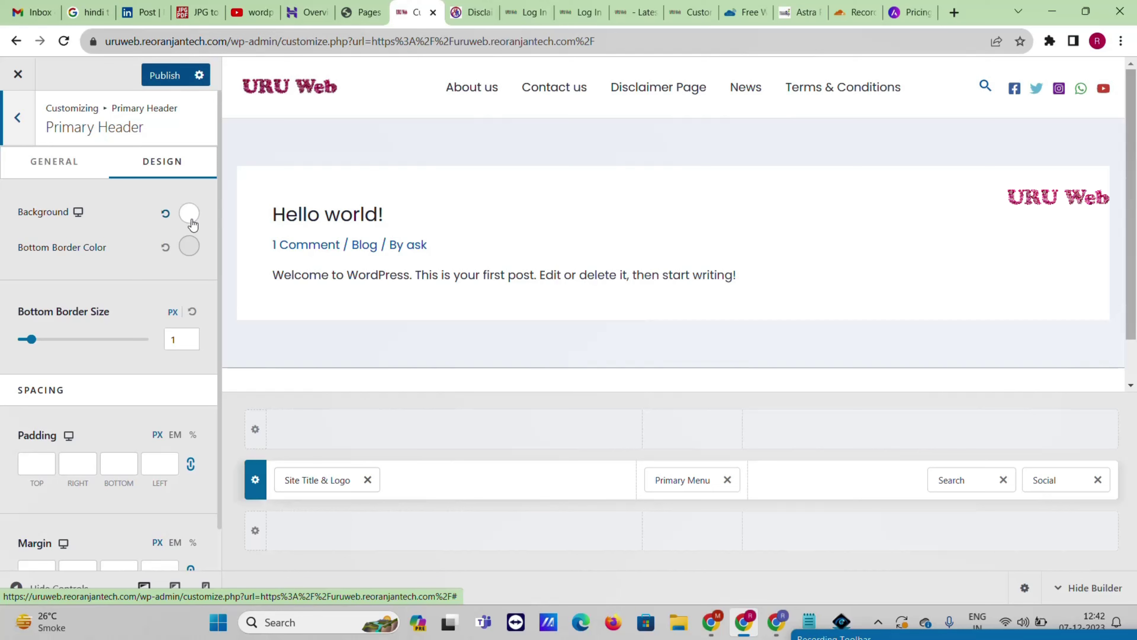
pyautogui.click(189, 214)
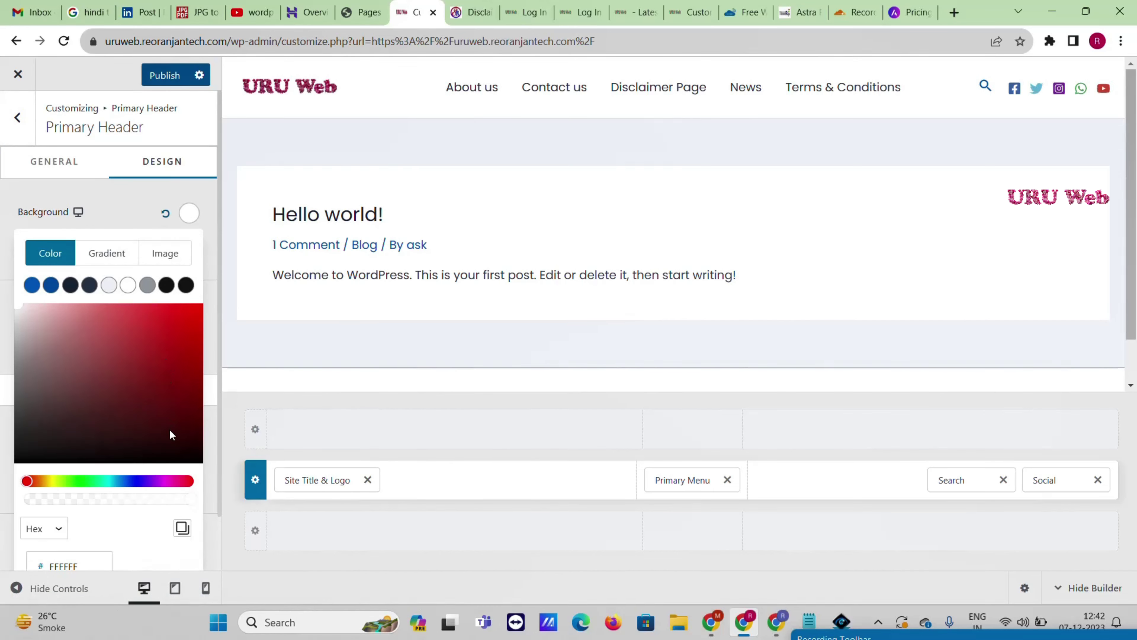
pyautogui.click(108, 485)
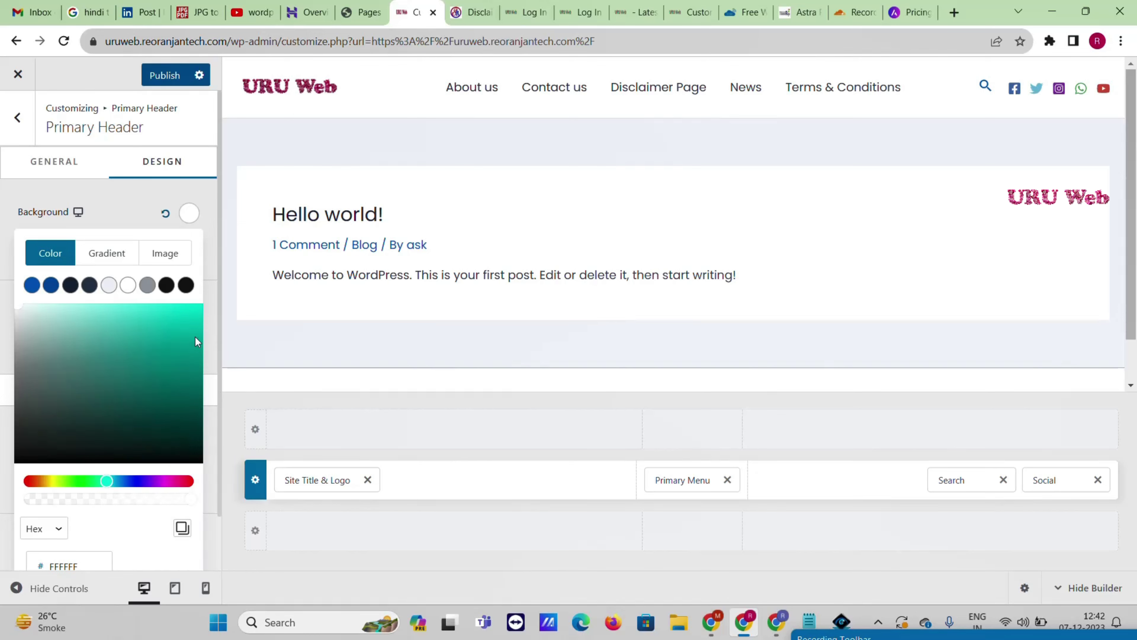
pyautogui.click(196, 311)
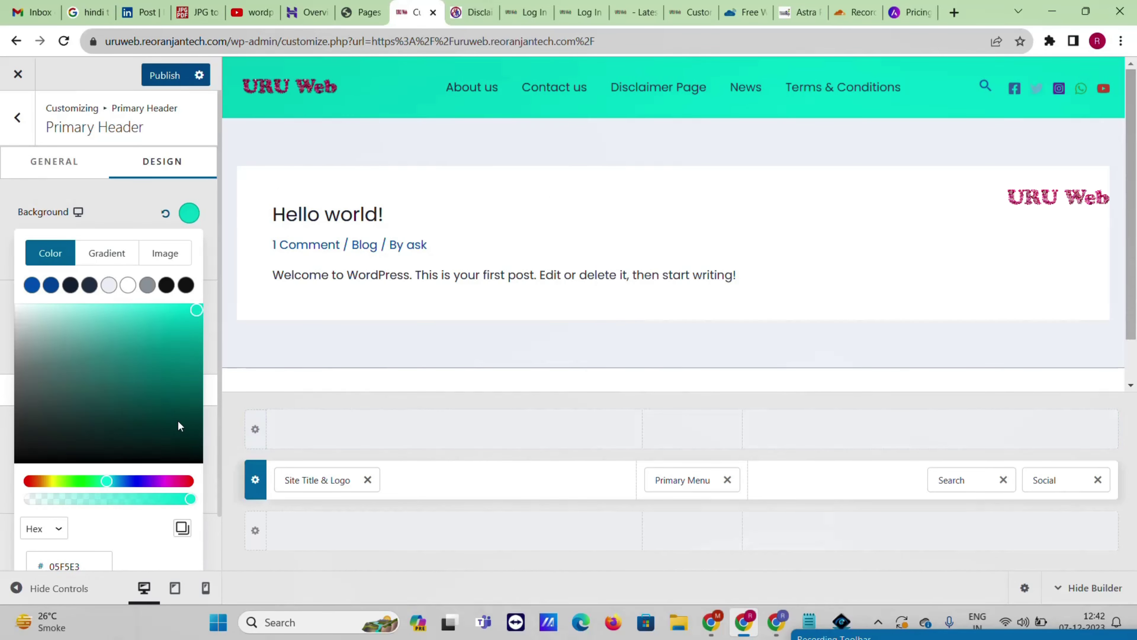
pyautogui.click(193, 441)
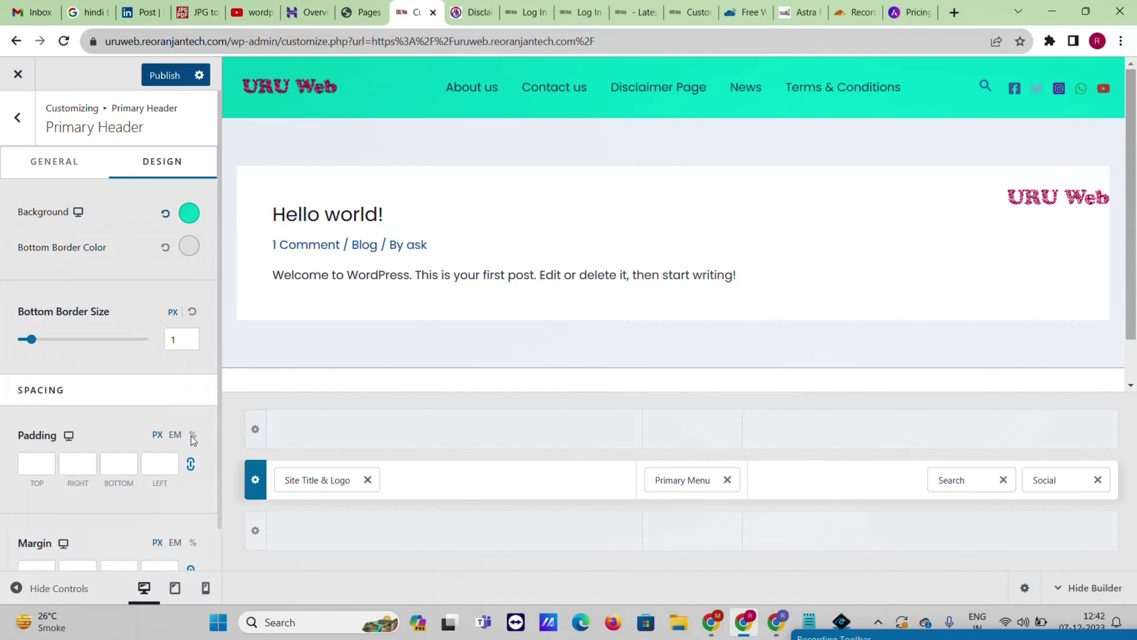
pyautogui.click(189, 213)
pyautogui.click(179, 390)
pyautogui.click(214, 354)
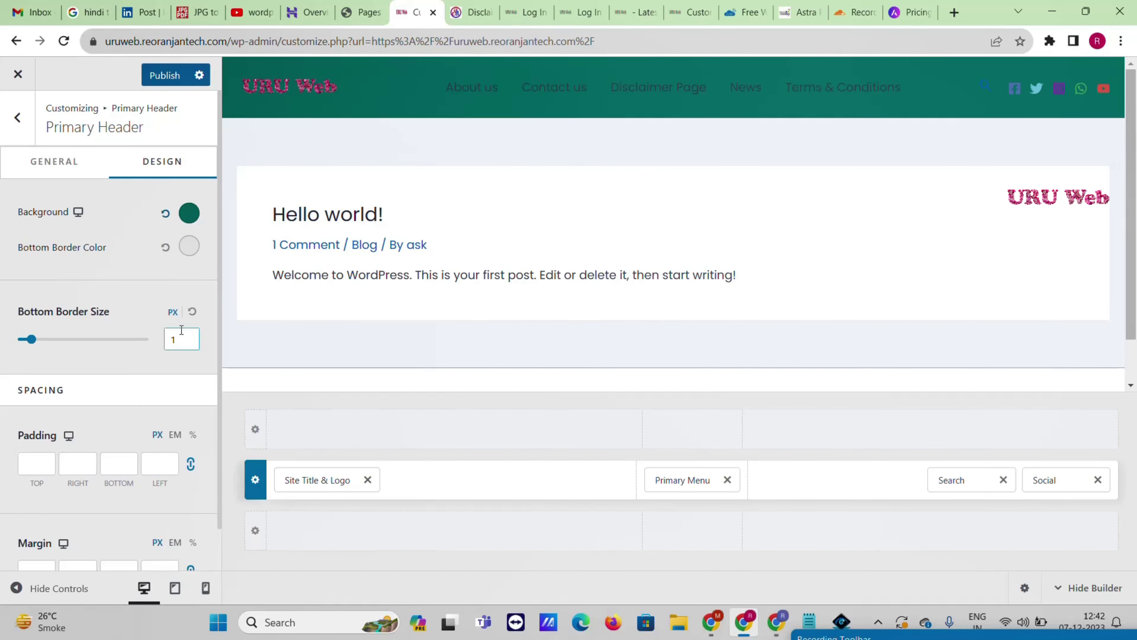
pyautogui.click(190, 214)
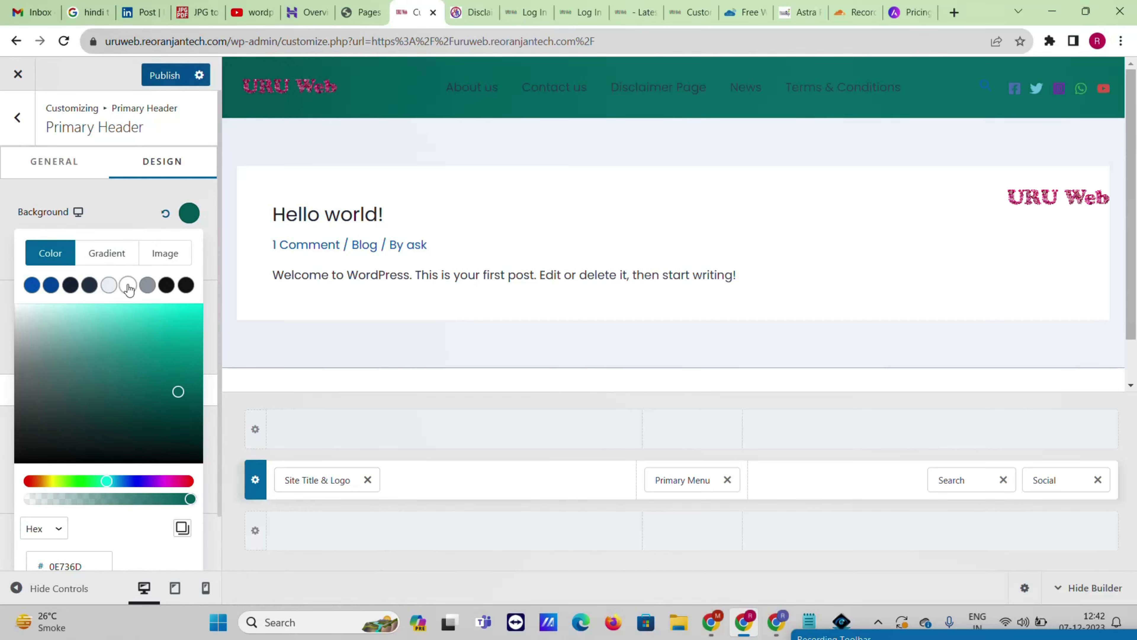
pyautogui.click(166, 215)
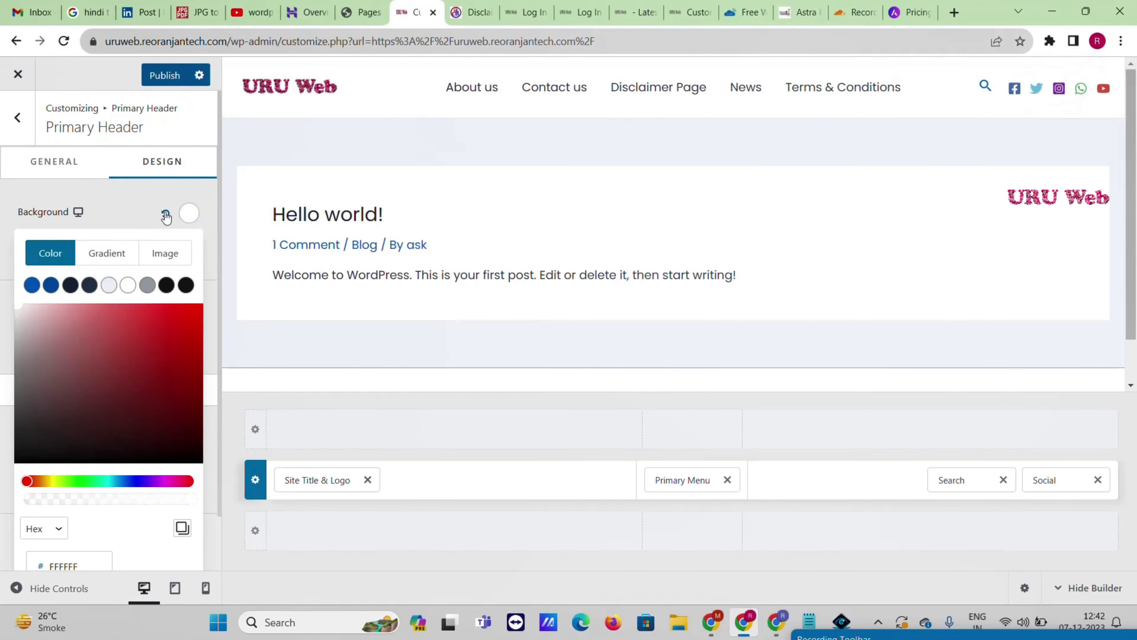
pyautogui.click(132, 220)
# - Give the primary header a near-black 1 px bottom border, publish, and return to the main sections
pyautogui.click(188, 246)
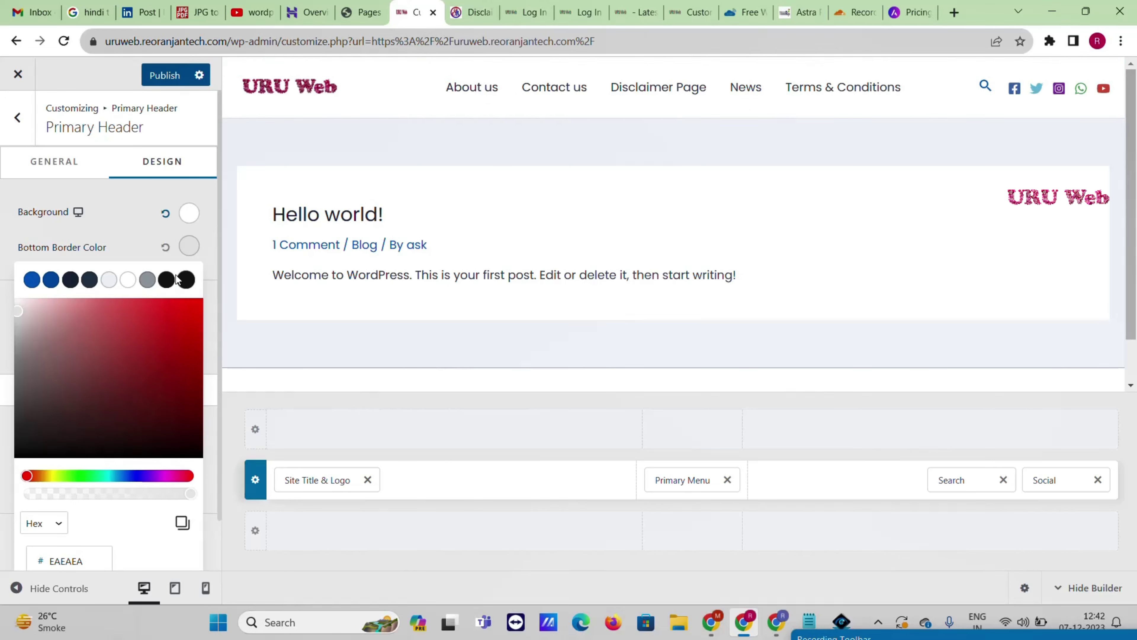
pyautogui.click(166, 280)
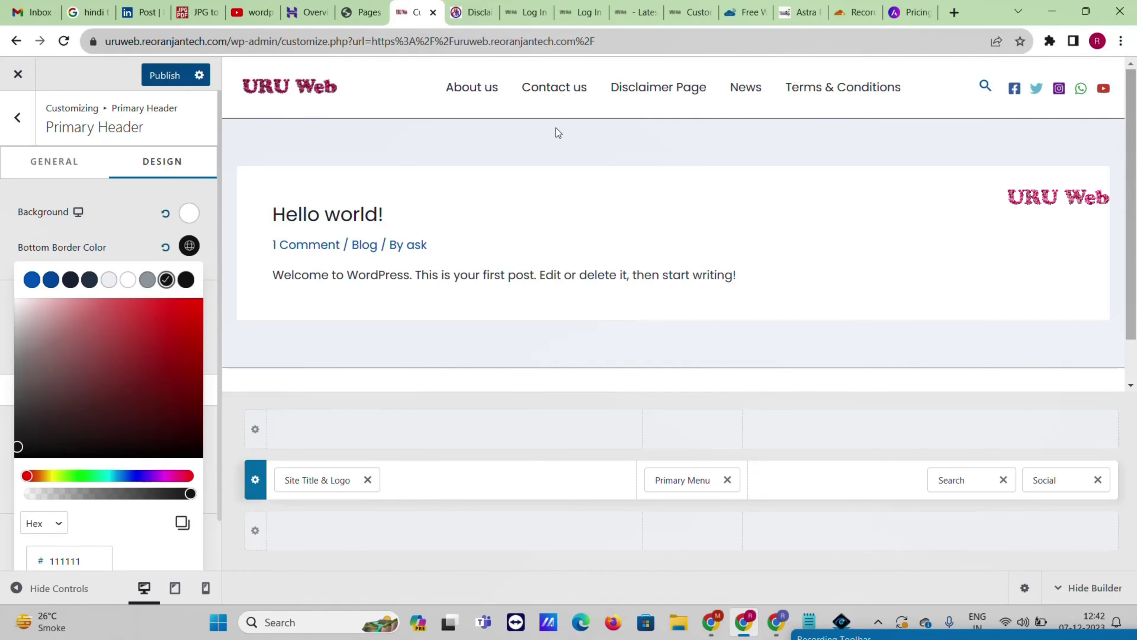
pyautogui.click(116, 224)
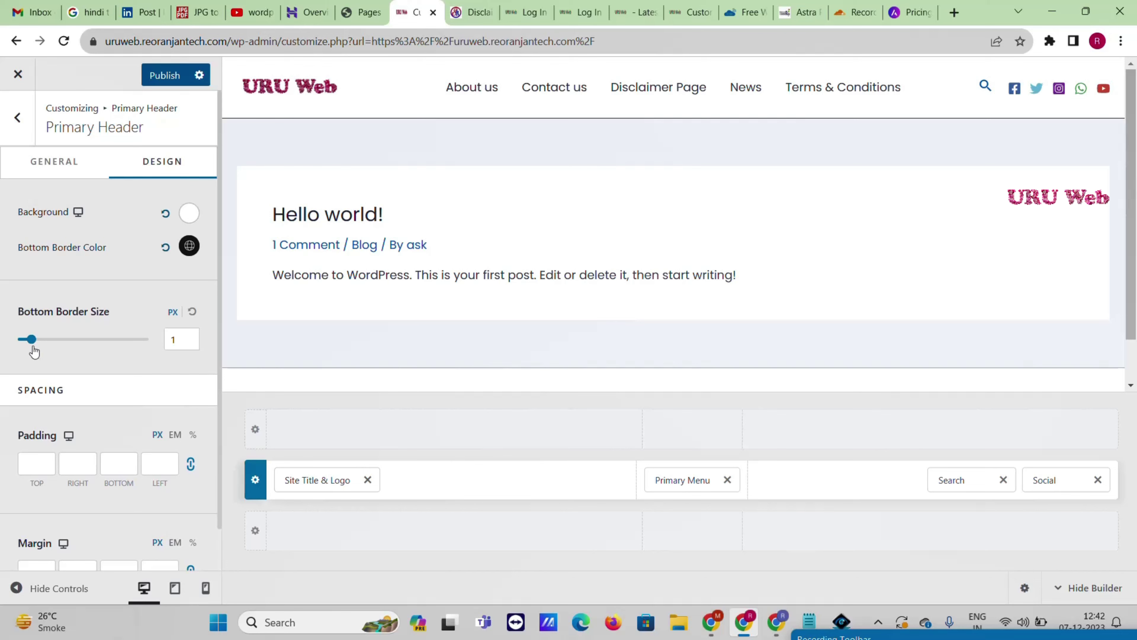
pyautogui.moveTo(31, 340)
pyautogui.mouseDown()
pyautogui.moveTo(146, 342)
pyautogui.moveTo(18, 341)
pyautogui.moveTo(29, 337)
pyautogui.mouseUp()
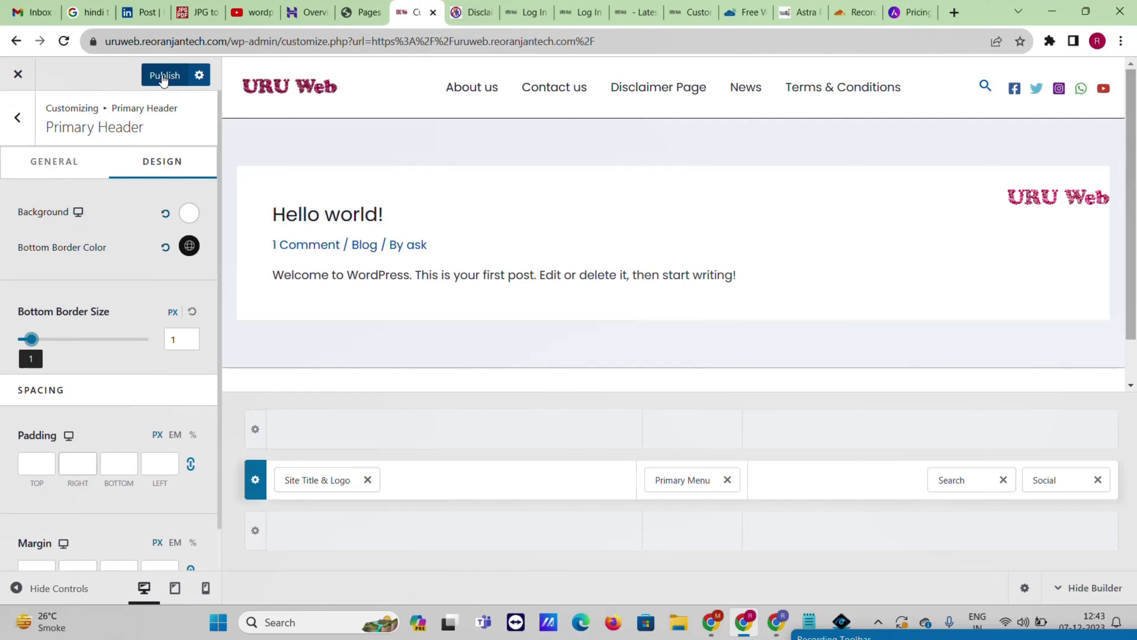
pyautogui.click(163, 76)
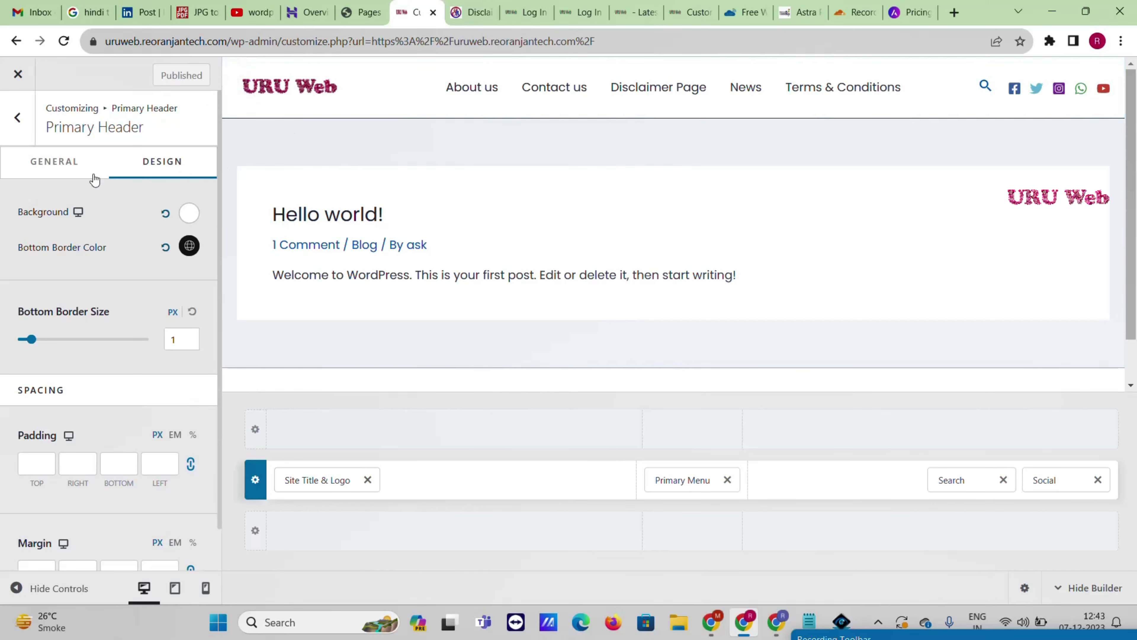
pyautogui.click(17, 117)
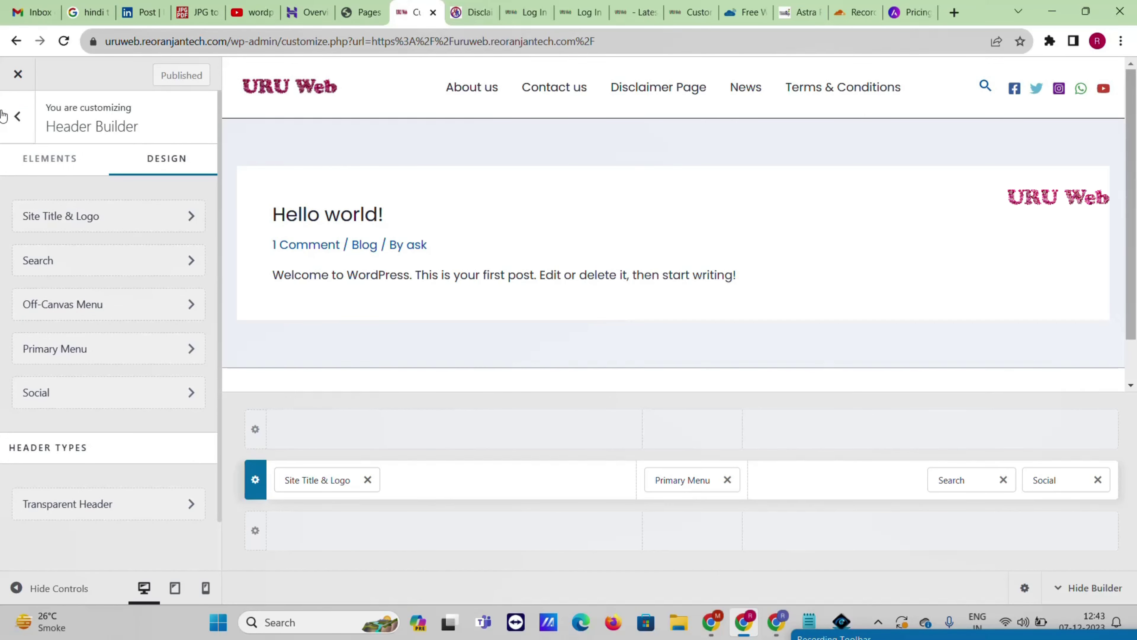
pyautogui.click(16, 117)
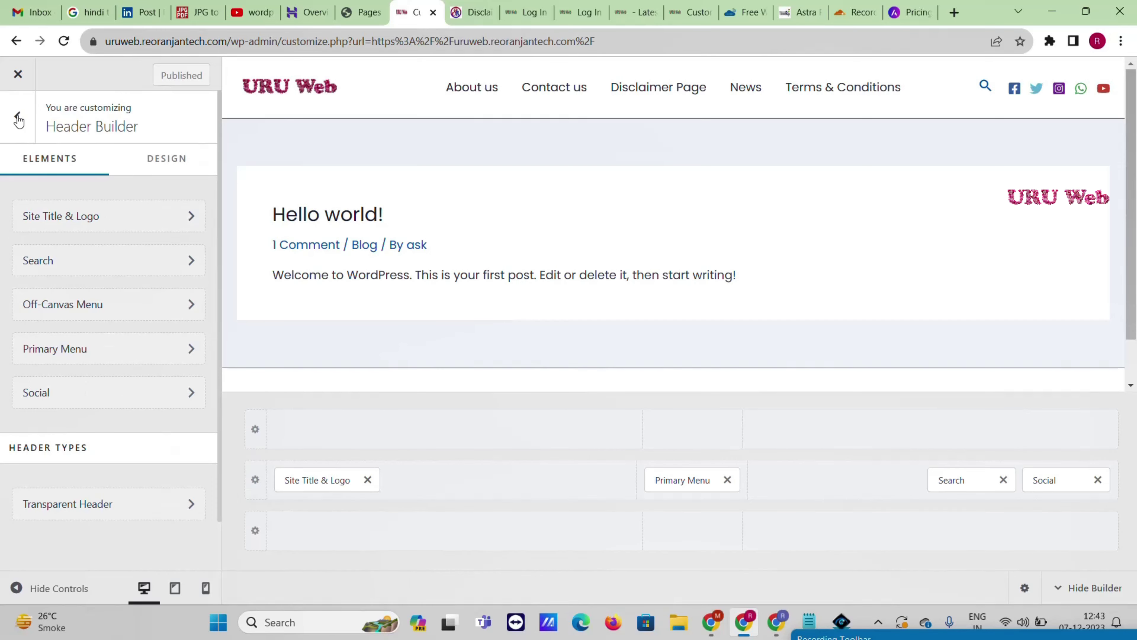
pyautogui.click(18, 118)
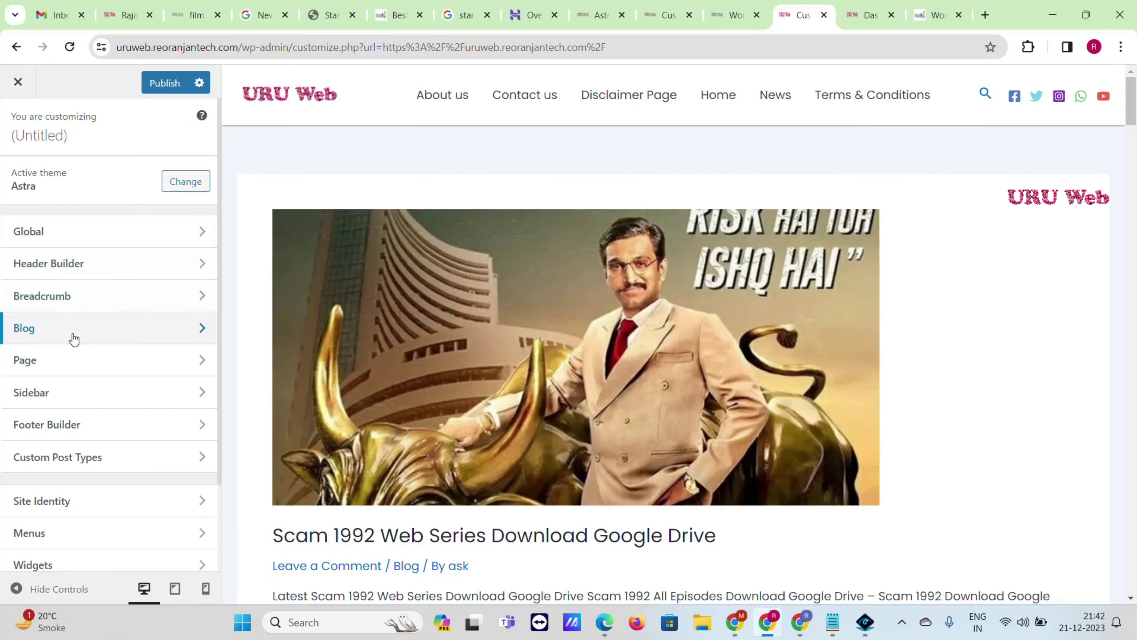
# - Set the Blog / Archive container style to Boxed
pyautogui.click(72, 340)
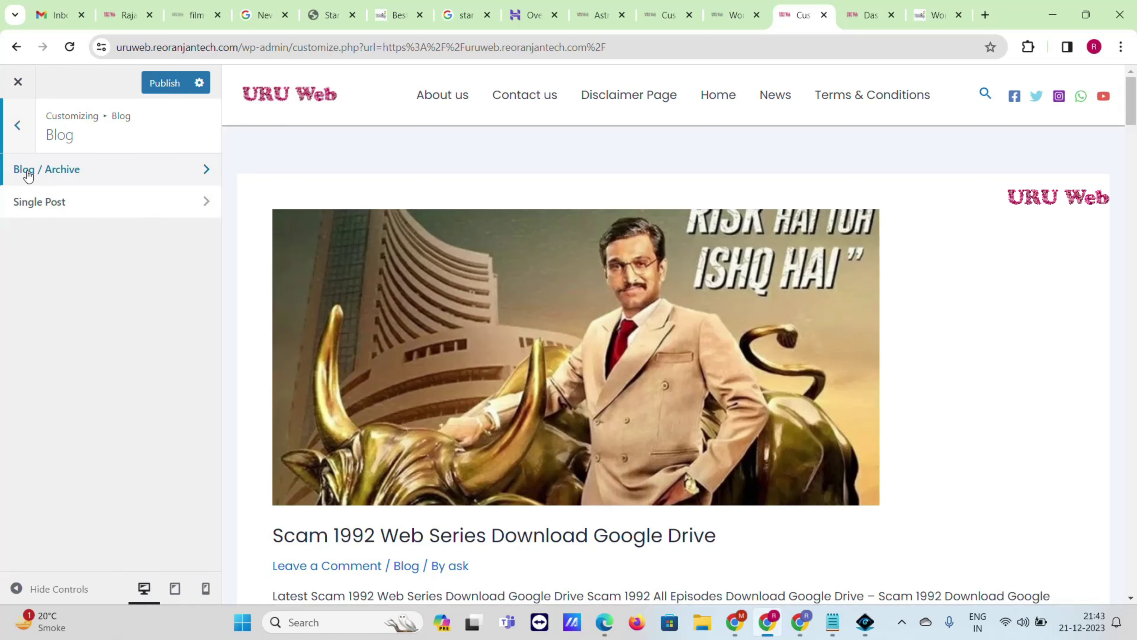
pyautogui.click(109, 176)
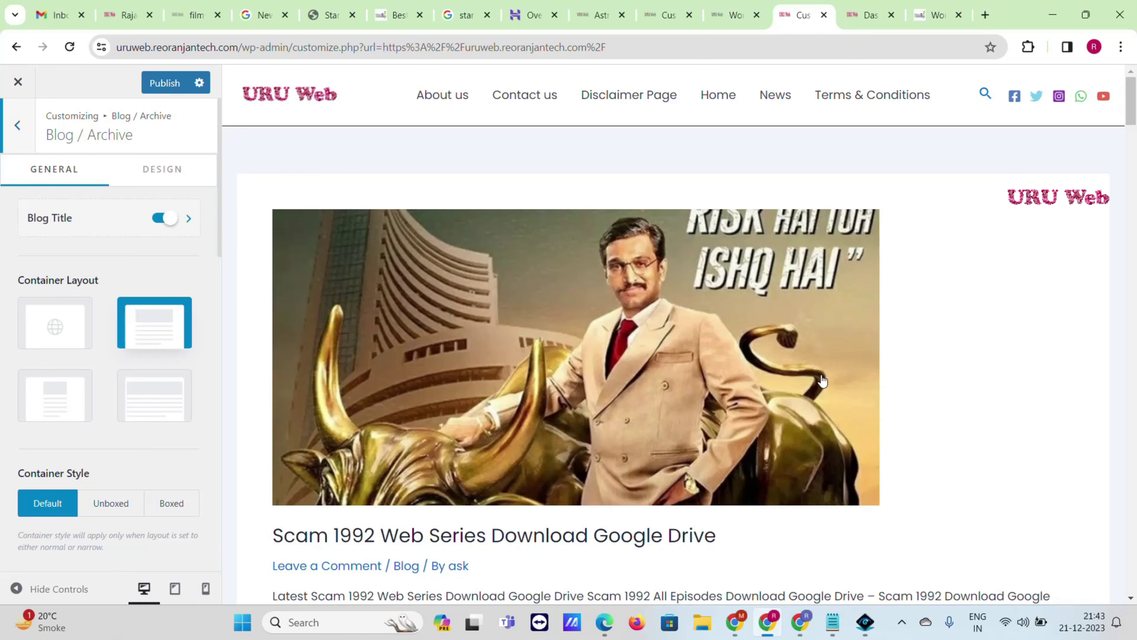
pyautogui.scroll(-5, 766, 349)
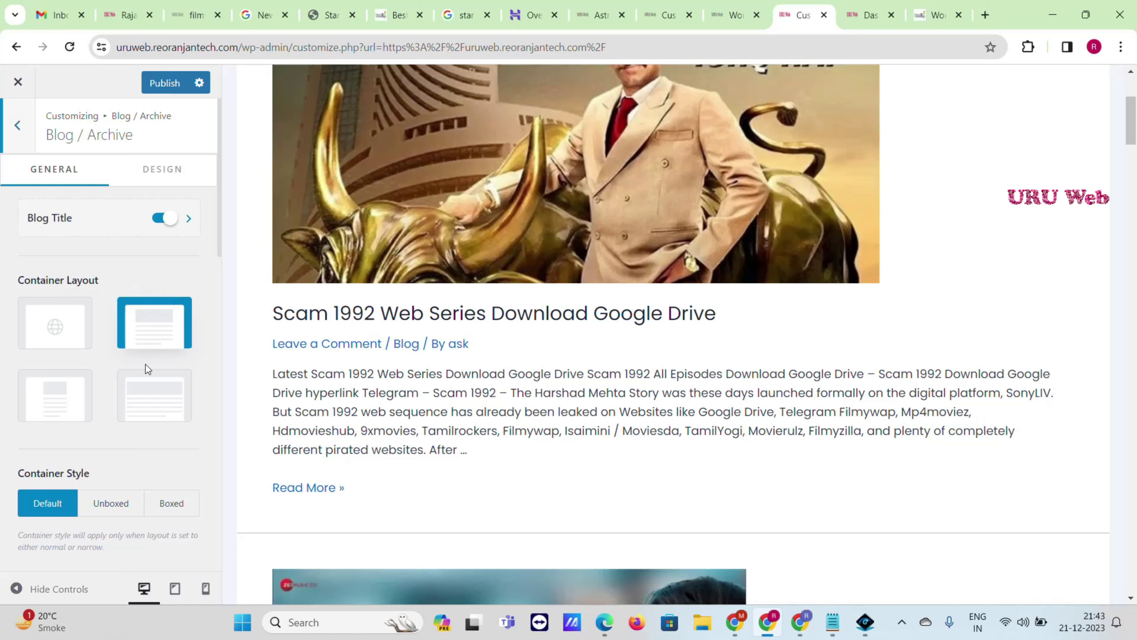
pyautogui.scroll(-2, 153, 381)
pyautogui.scroll(-2, 153, 382)
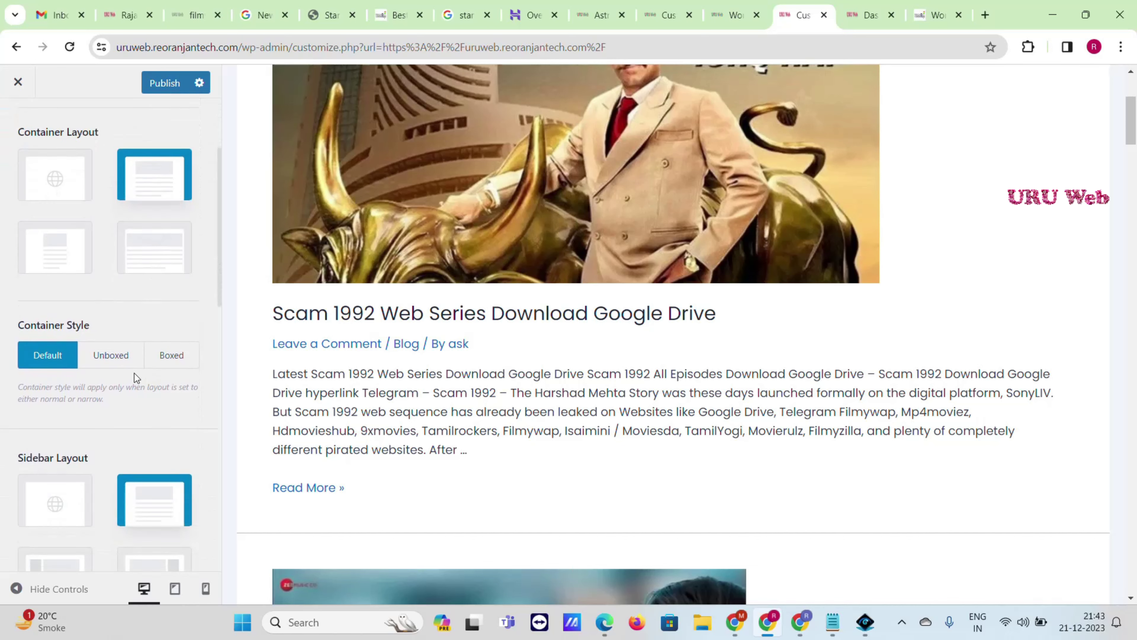
pyautogui.scroll(-2, 28, 345)
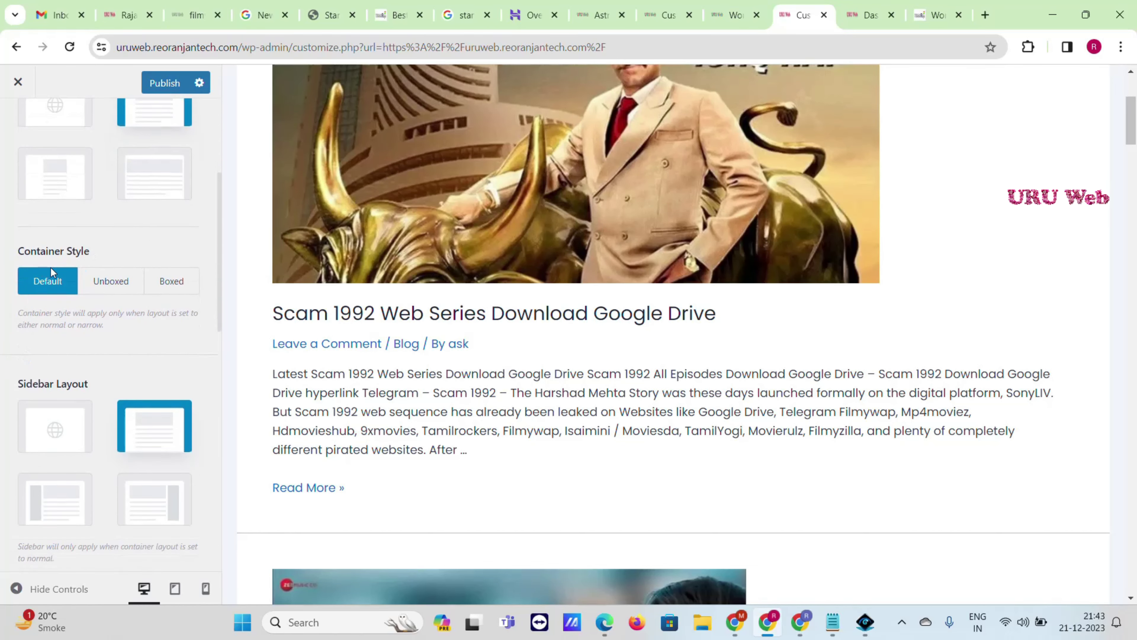
pyautogui.click(171, 281)
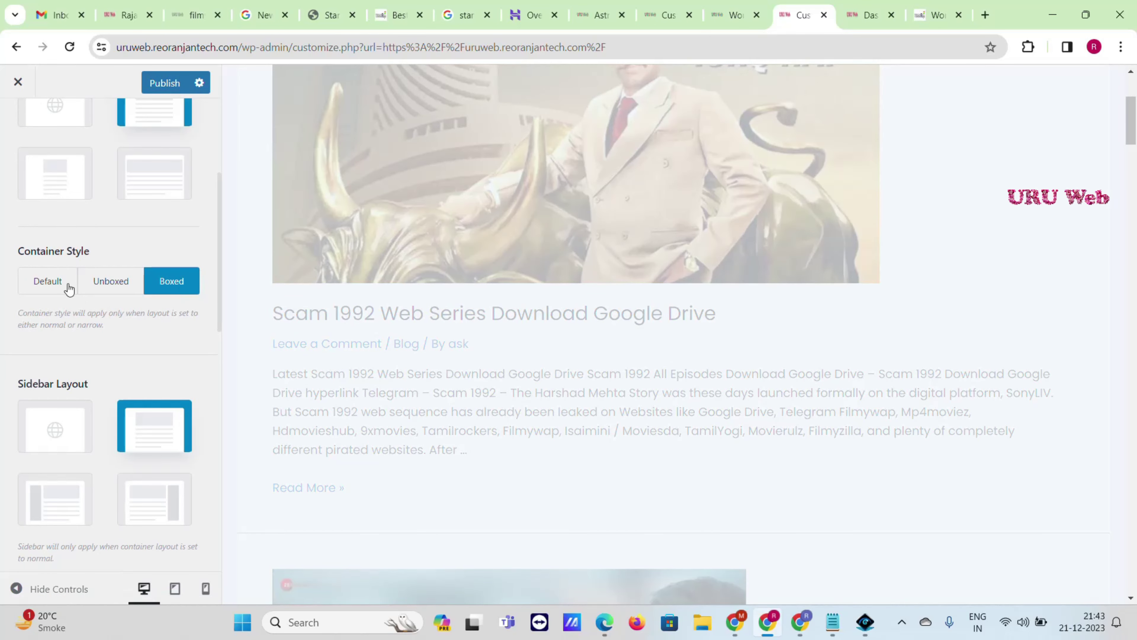
# - Hide the Comments item from the post meta and publish the changes
pyautogui.scroll(-5, 81, 323)
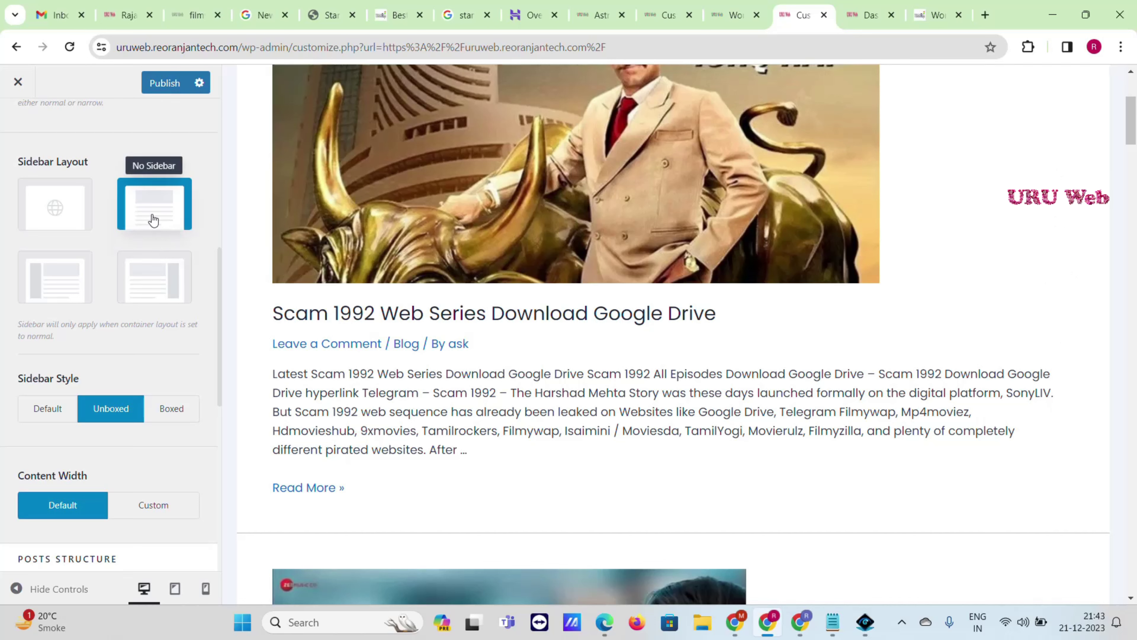
pyautogui.scroll(-5, 152, 251)
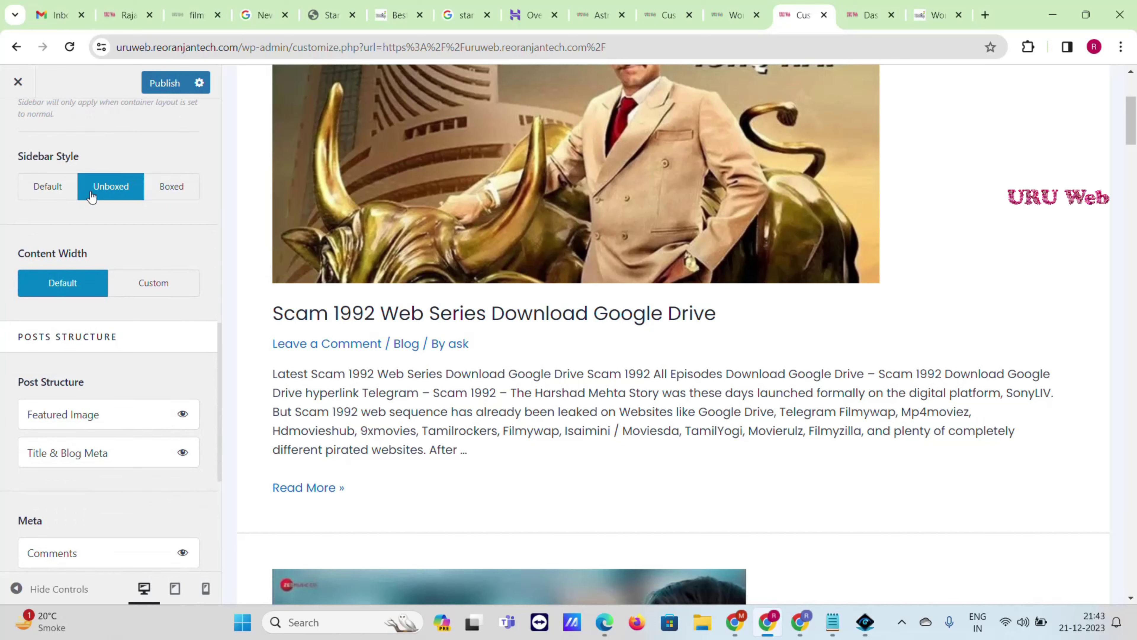
pyautogui.scroll(-3, 171, 259)
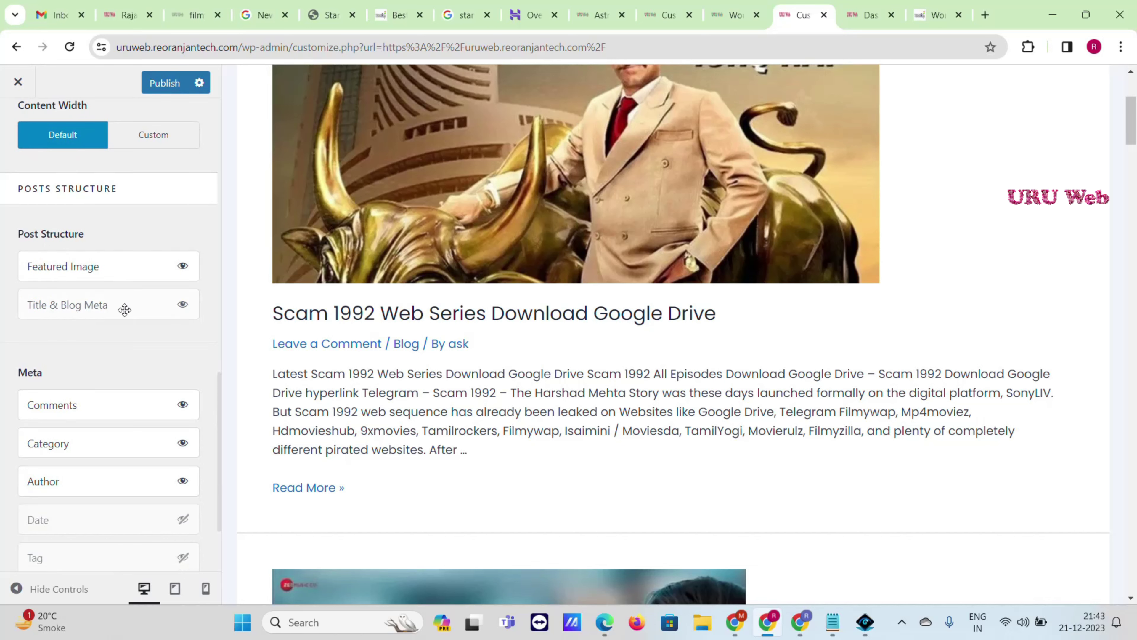
pyautogui.scroll(-2, 183, 297)
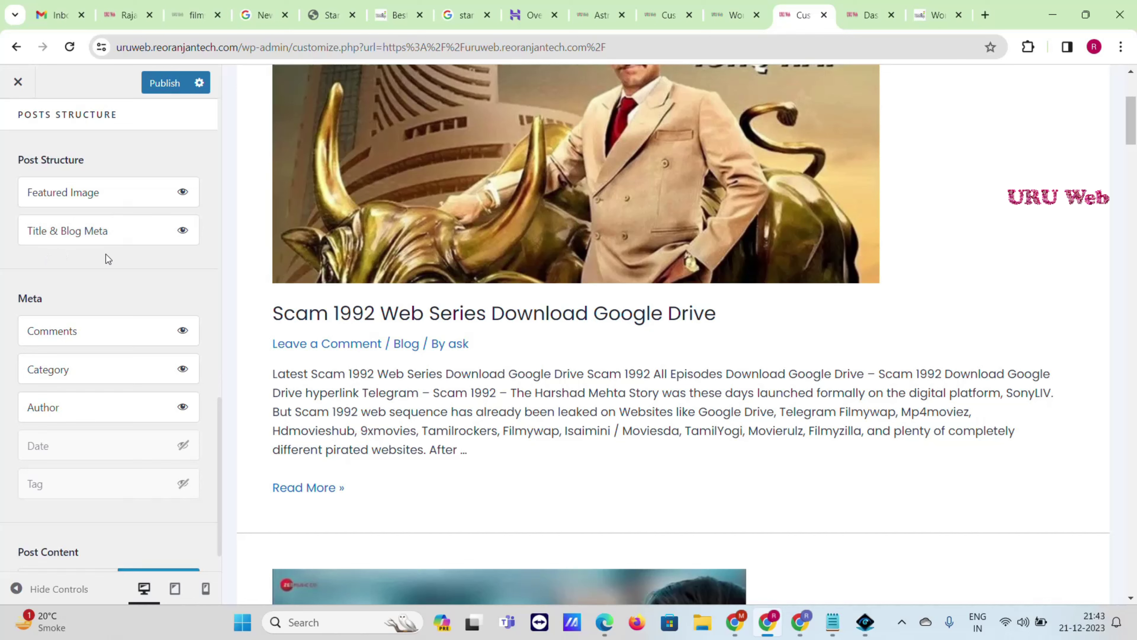
pyautogui.scroll(-1, 152, 259)
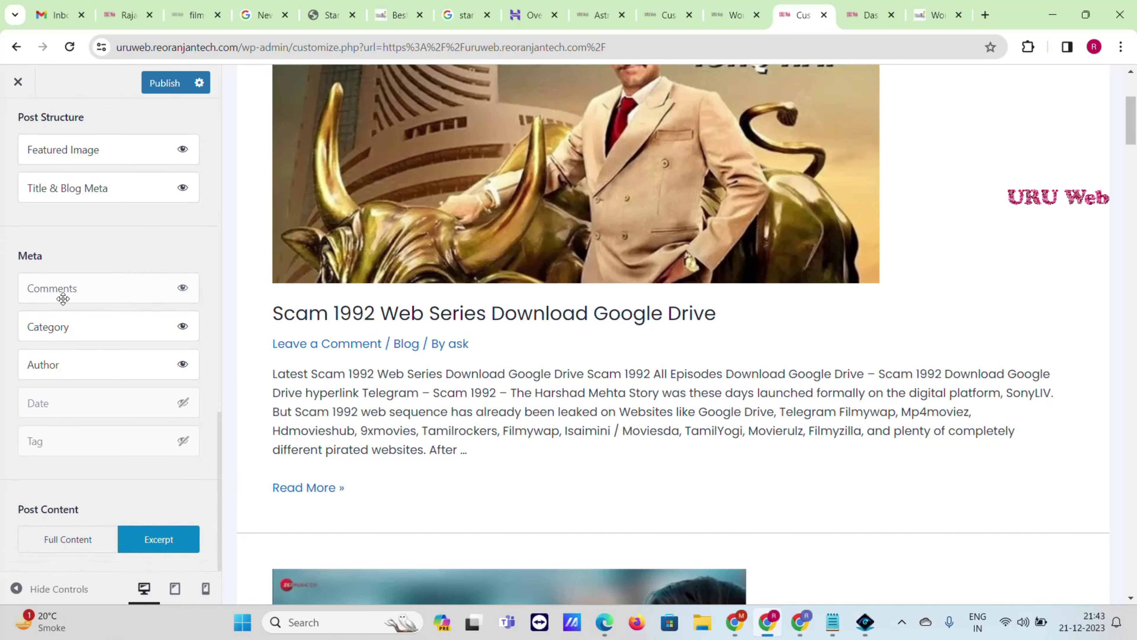
pyautogui.click(184, 289)
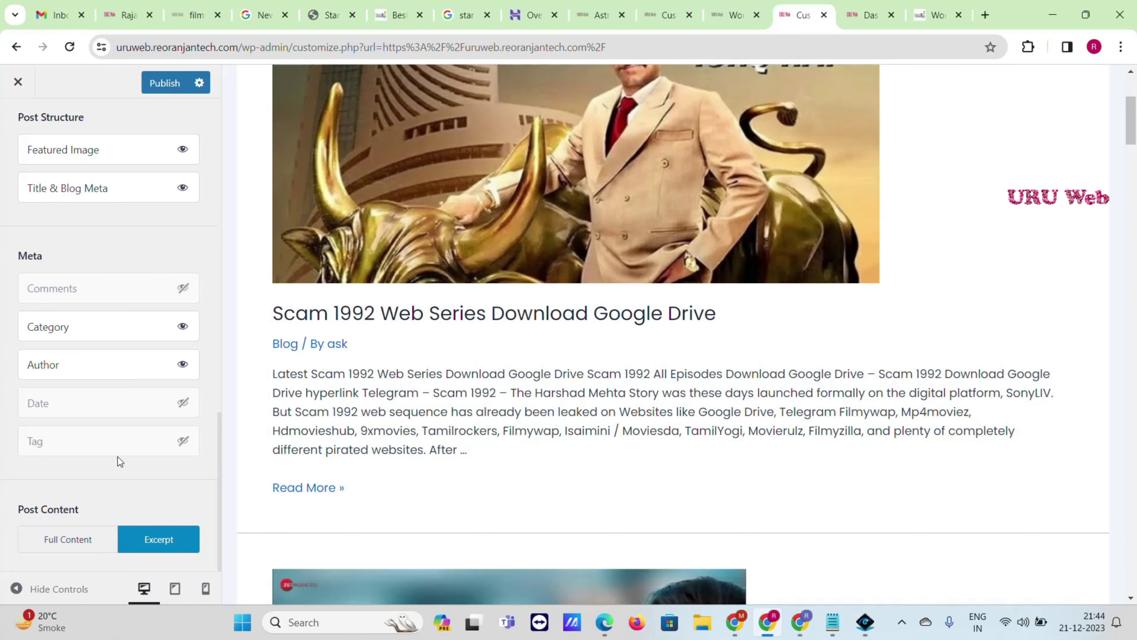
pyautogui.click(157, 84)
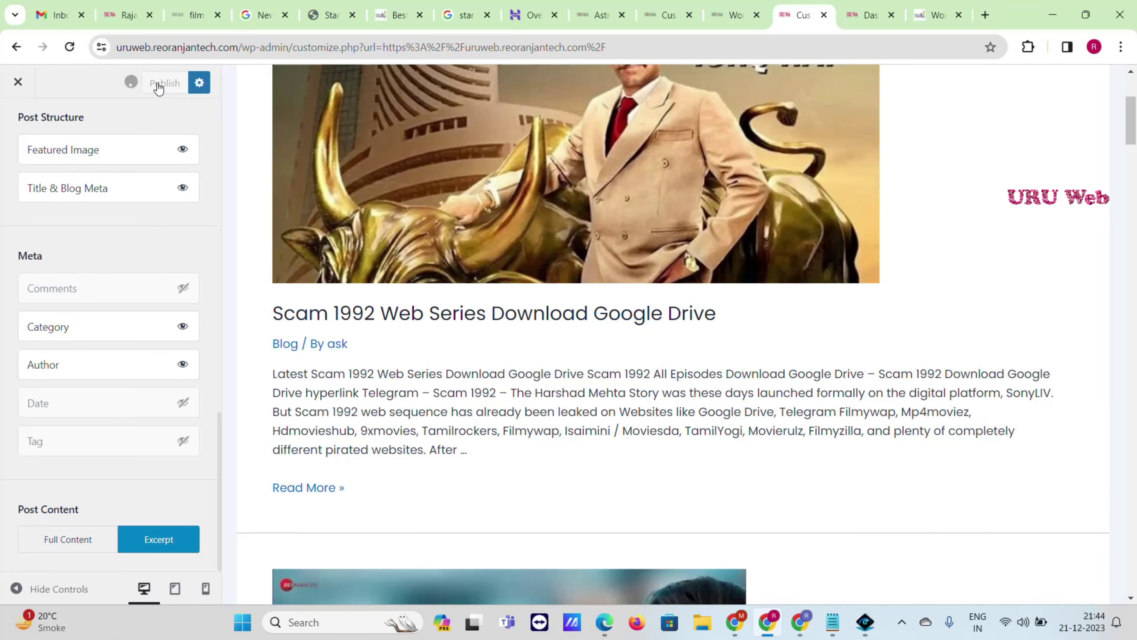
# - In Astra's dashboard, activate Typography, Colors & Background, Spacing and Sticky Header modules
pyautogui.click(861, 18)
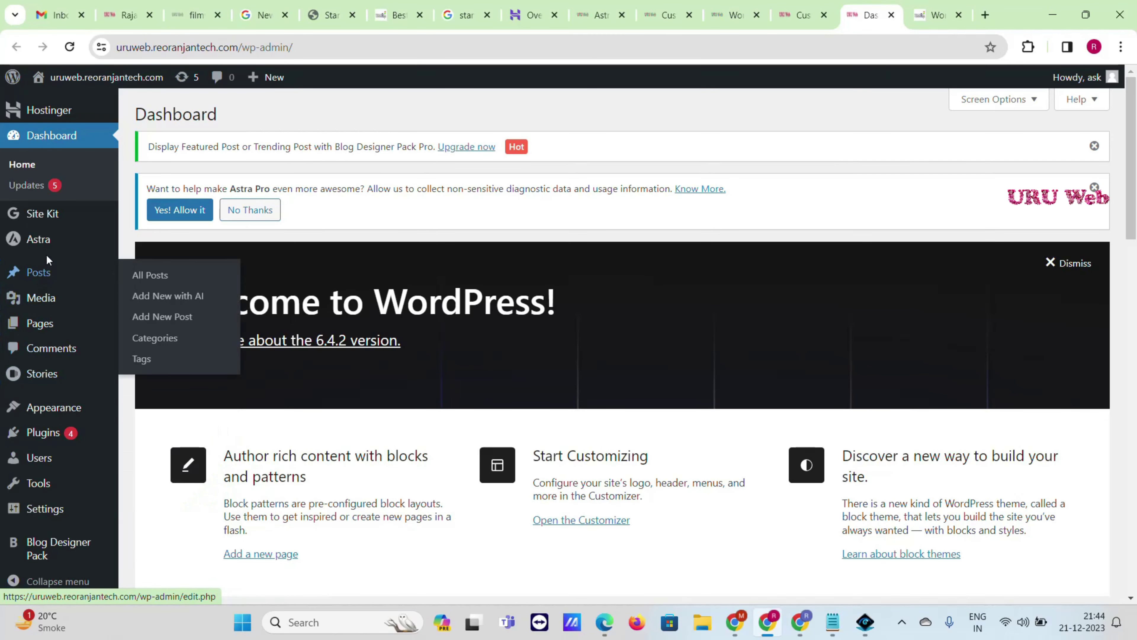
pyautogui.moveTo(47, 249)
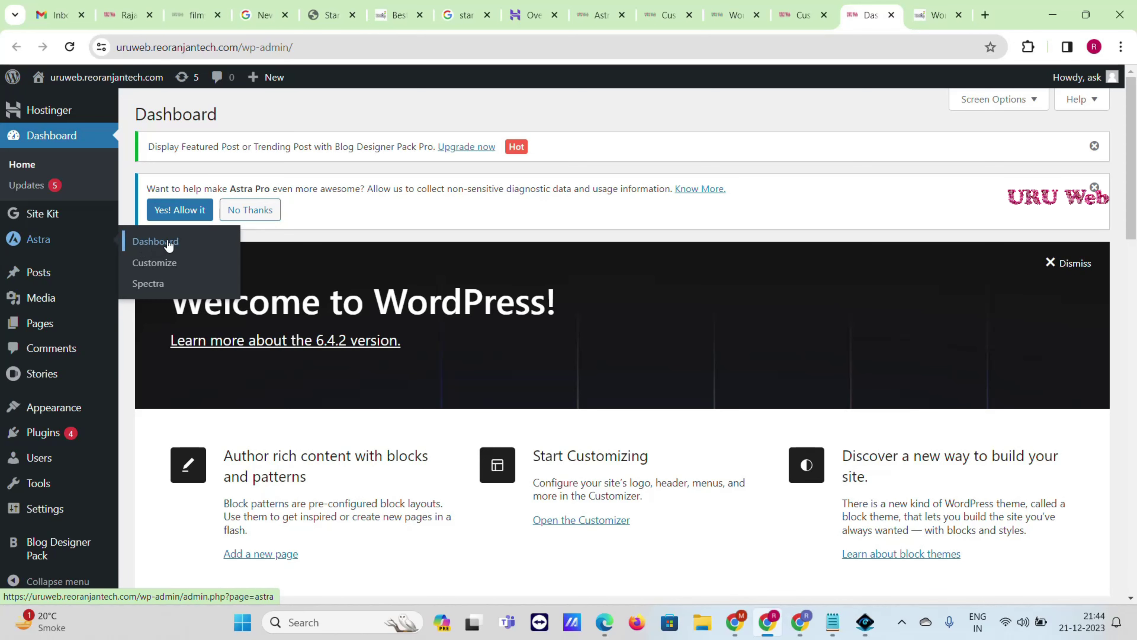
pyautogui.click(169, 243)
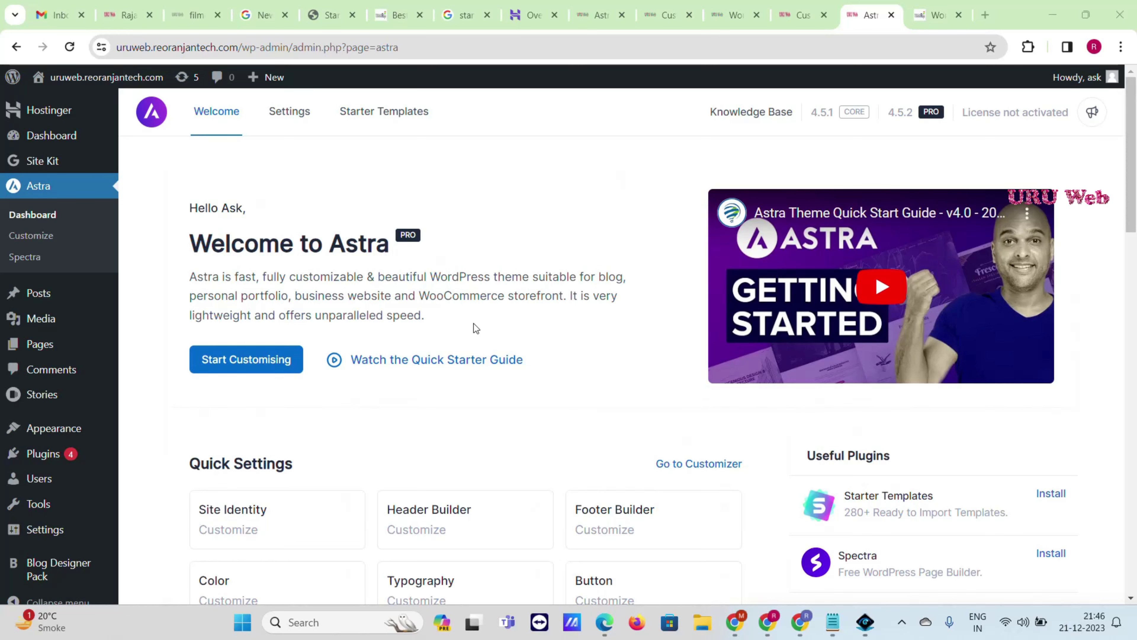
pyautogui.scroll(-10, 476, 328)
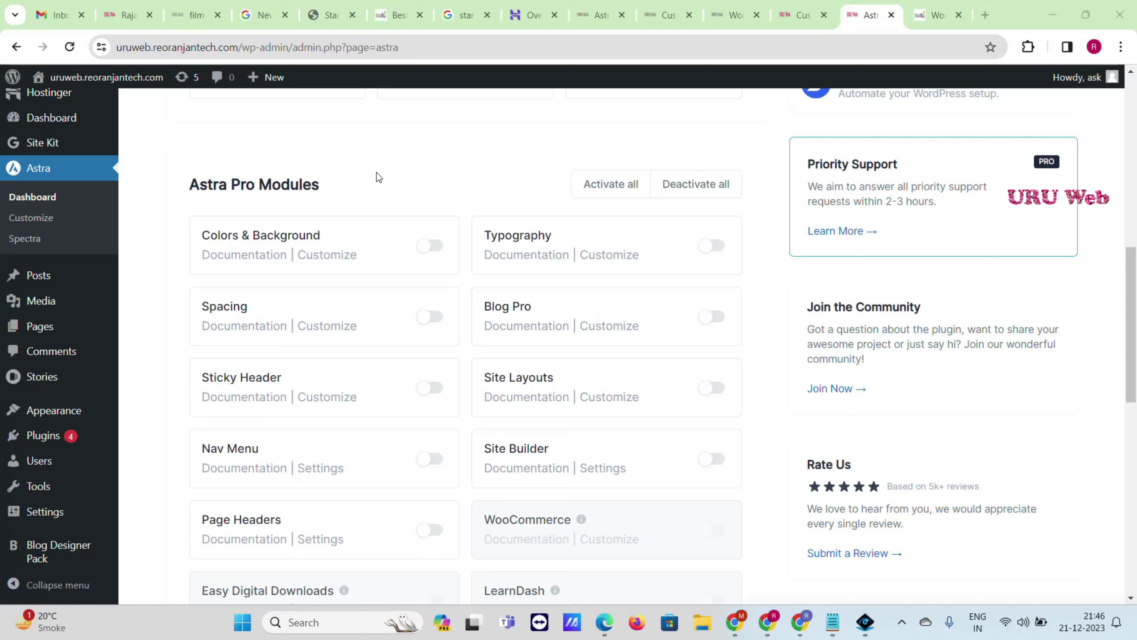
pyautogui.click(712, 245)
pyautogui.click(429, 245)
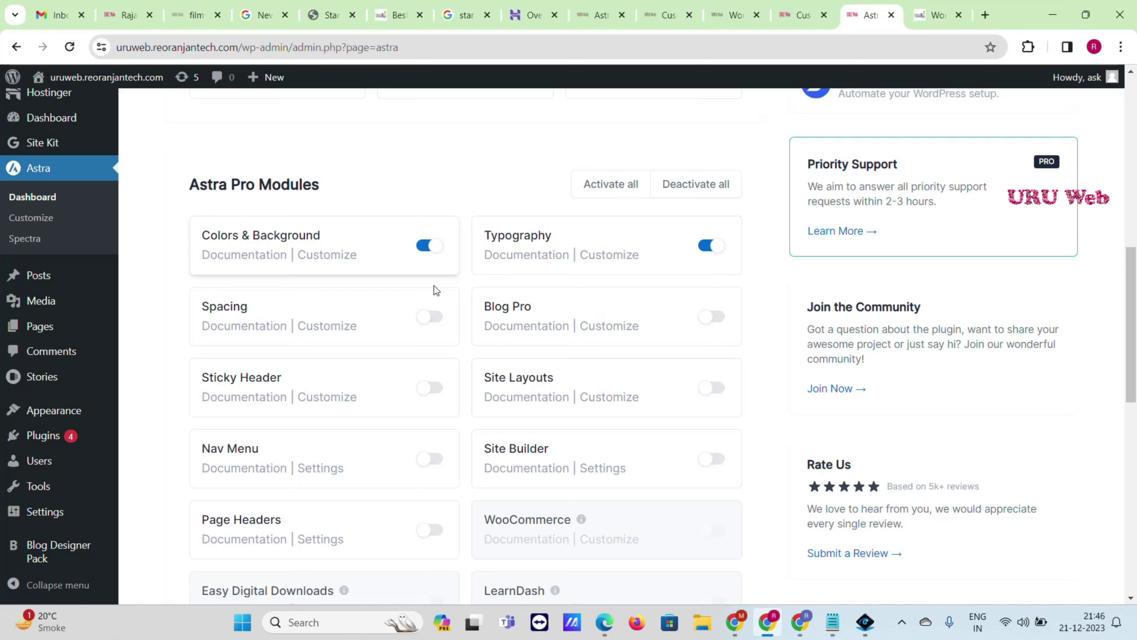
pyautogui.click(432, 314)
pyautogui.click(437, 386)
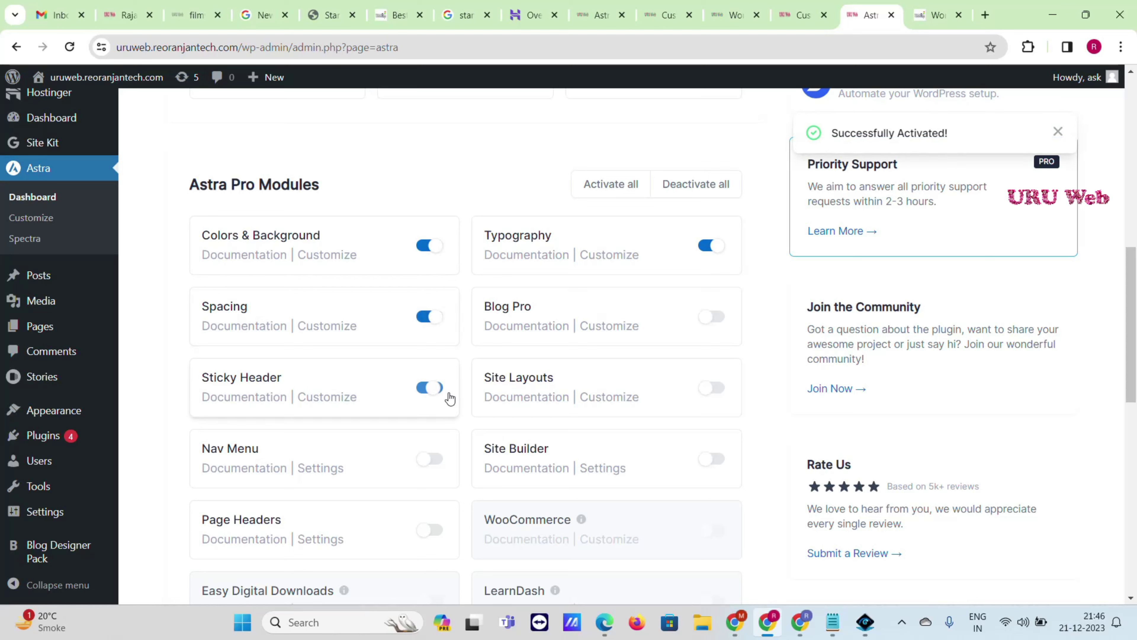
# - Activate the Blog Pro, Site Layouts, Site Builder, Nav Menu and Page Headers modules
pyautogui.click(724, 319)
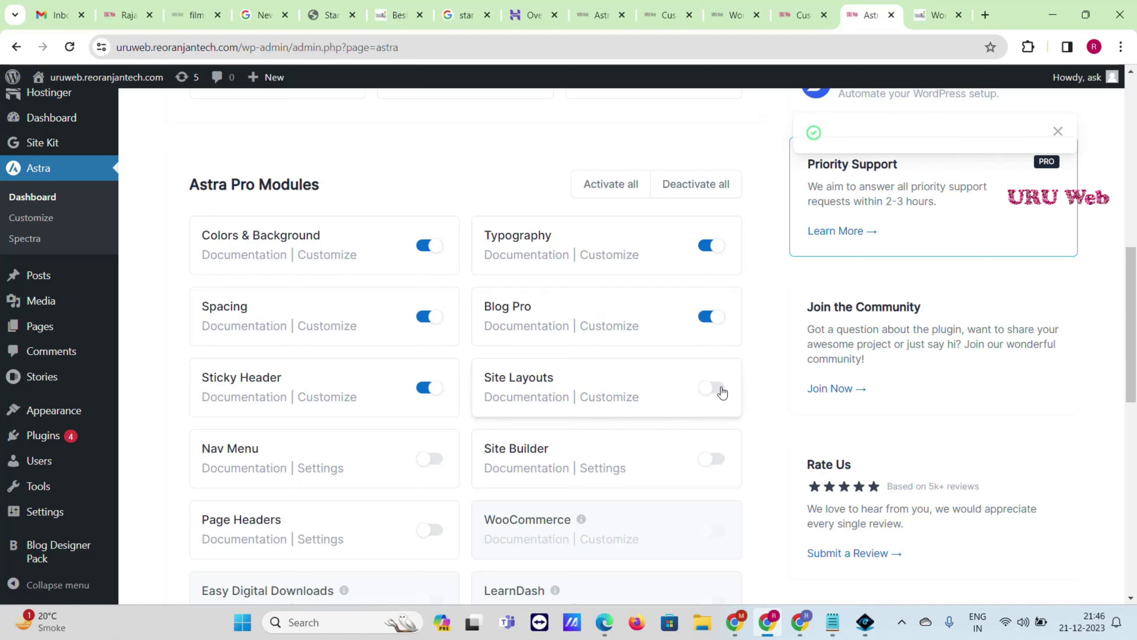
pyautogui.click(716, 388)
pyautogui.scroll(-3, 663, 307)
pyautogui.click(712, 312)
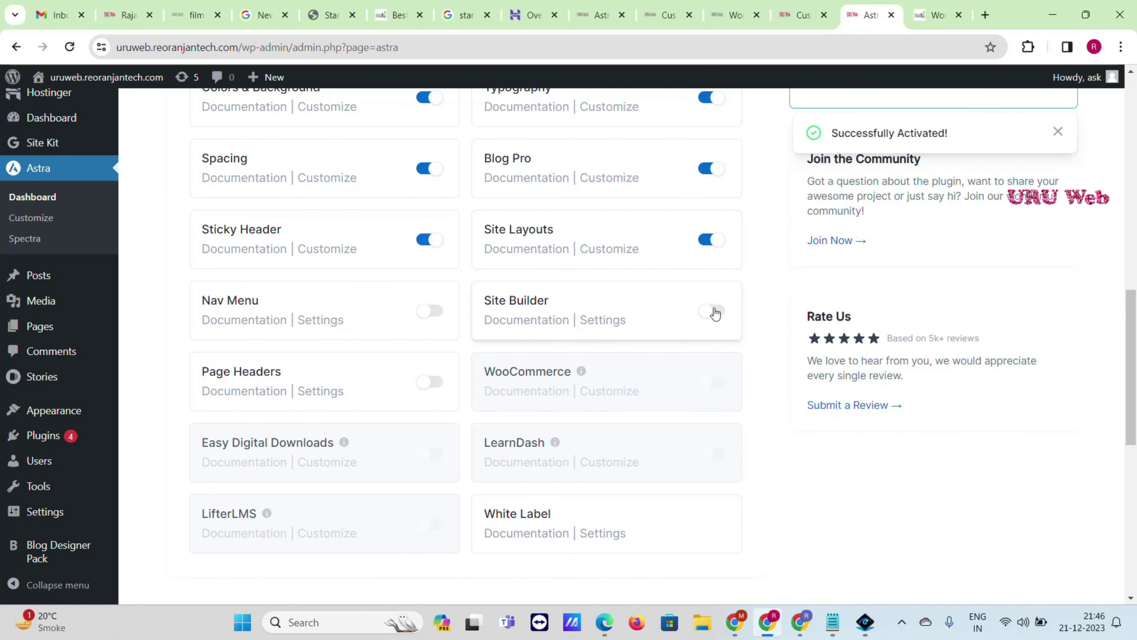
pyautogui.click(434, 314)
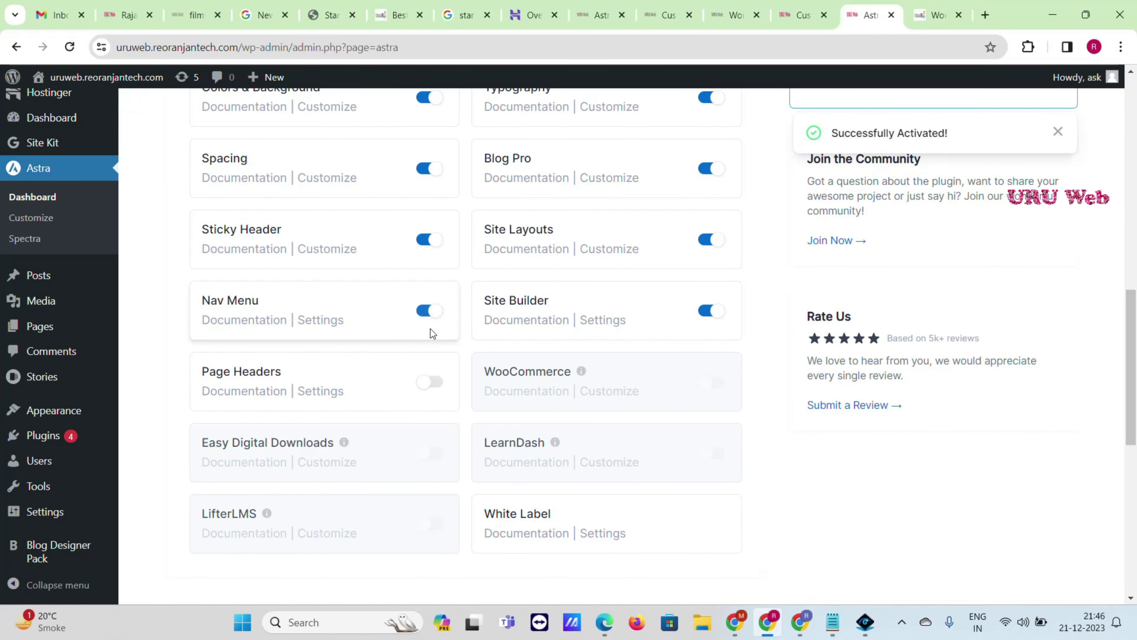
pyautogui.click(431, 383)
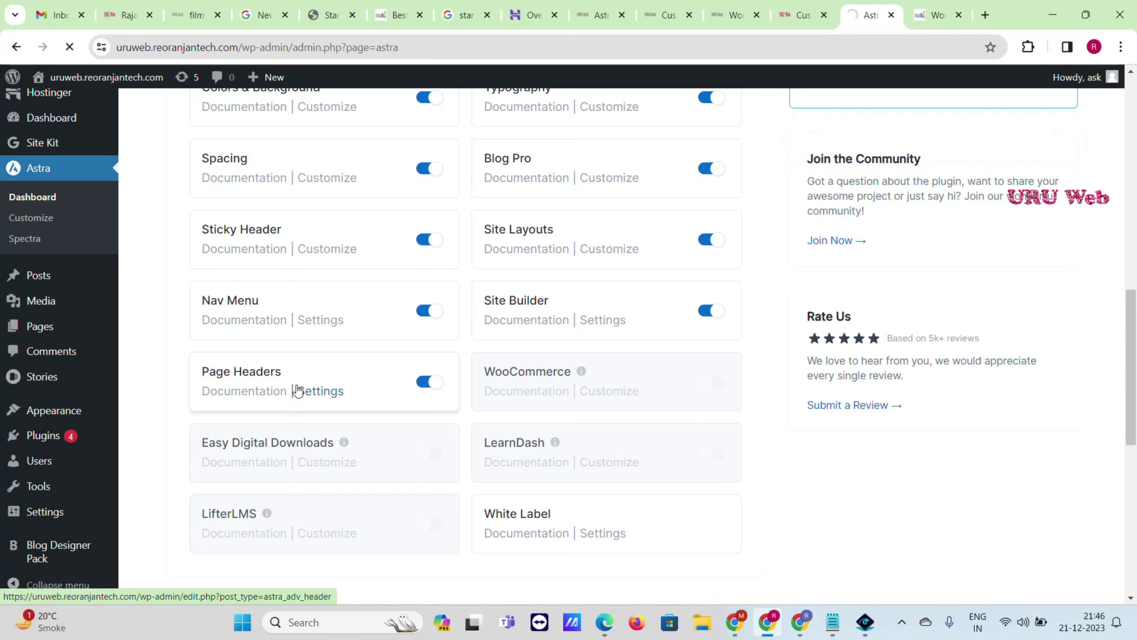
pyautogui.scroll(4, 785, 340)
pyautogui.scroll(10, 786, 341)
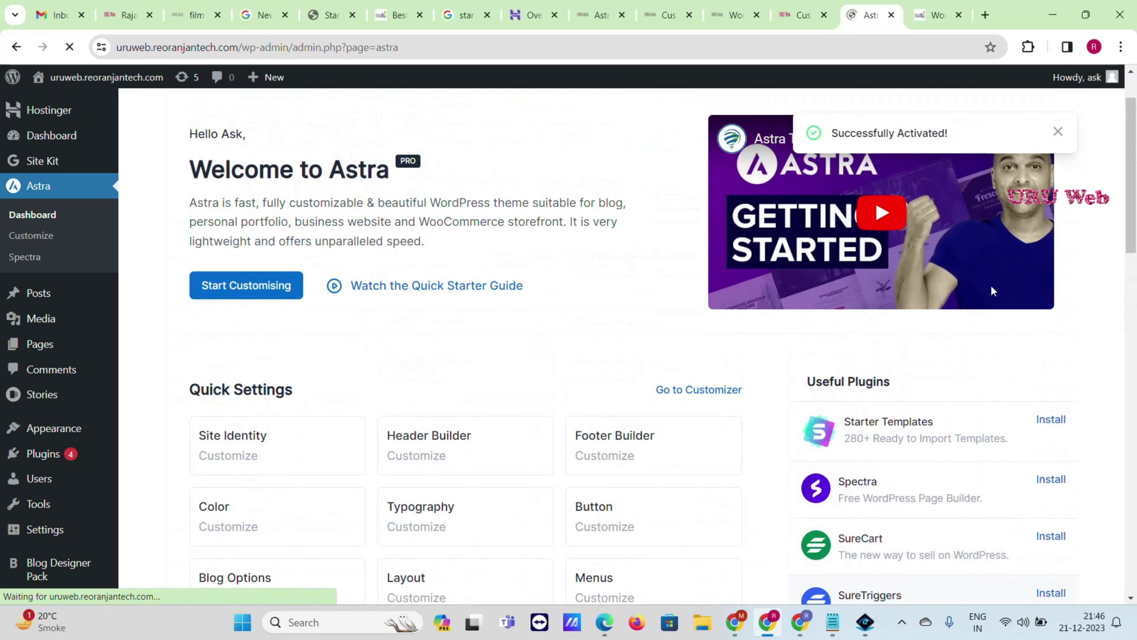
# - Reload the Customizer and return to Blog / Archive to find the new Grid Layout option
pyautogui.click(802, 14)
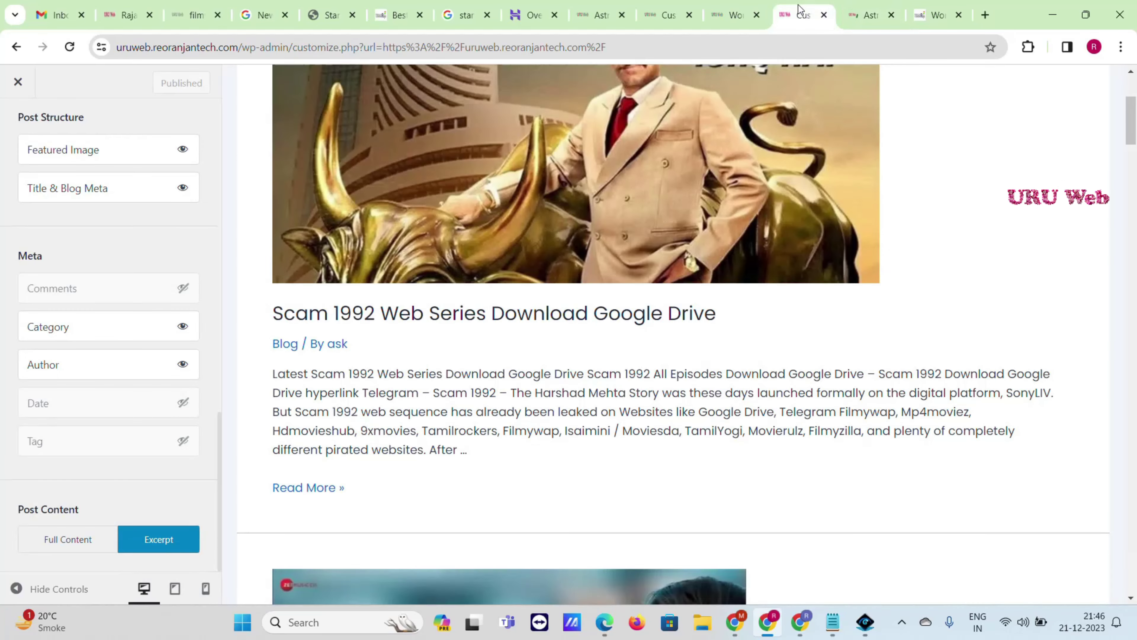
pyautogui.click(70, 46)
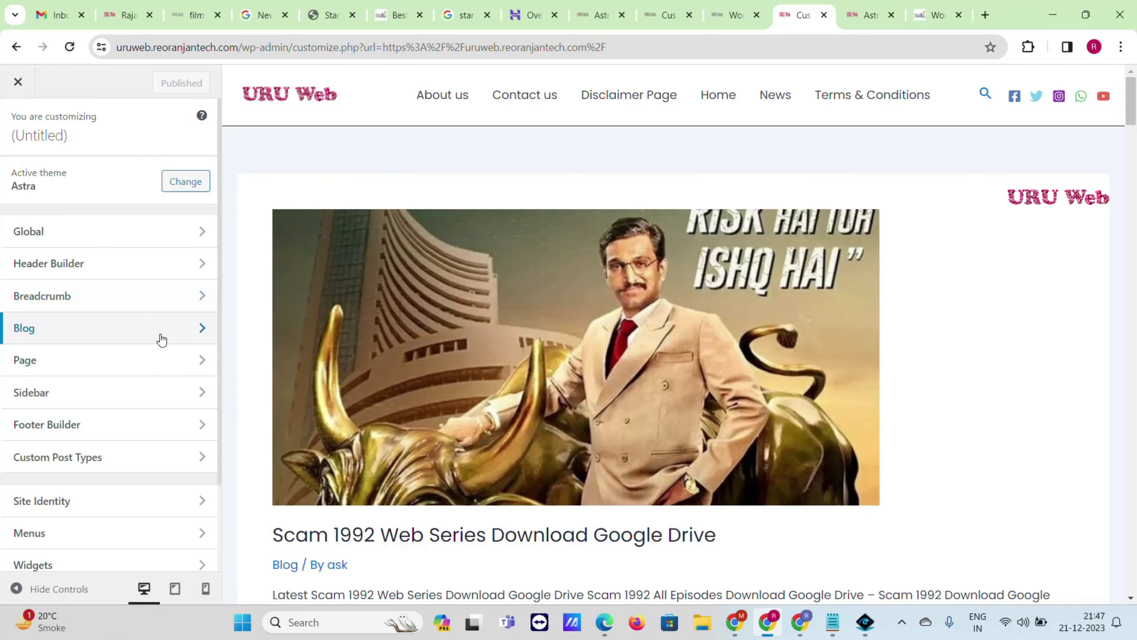
pyautogui.click(161, 340)
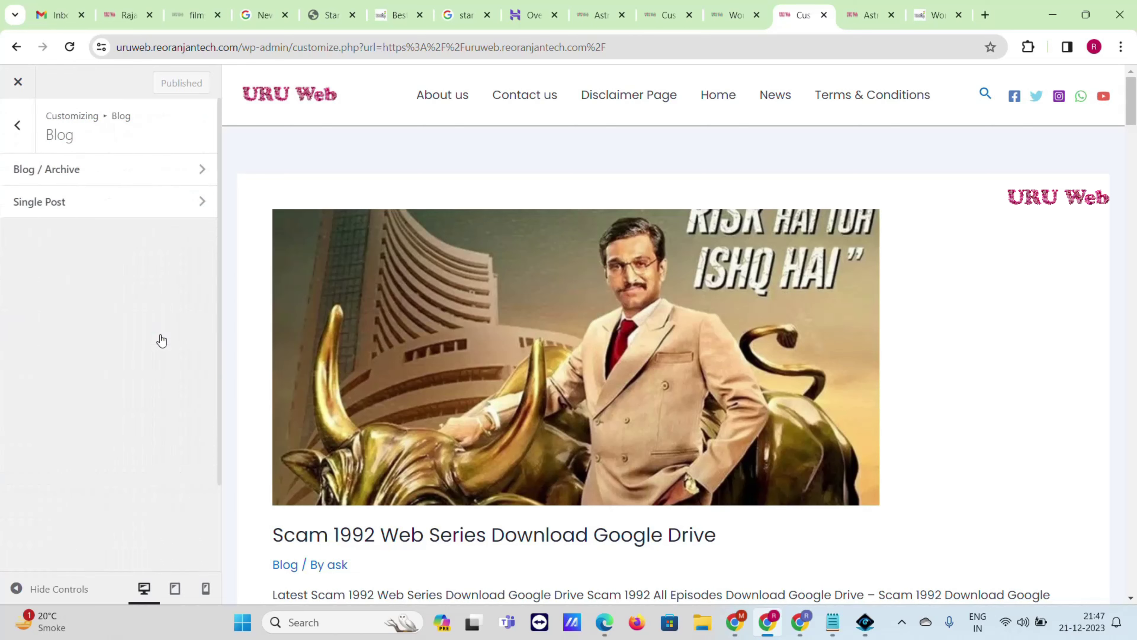
pyautogui.click(130, 182)
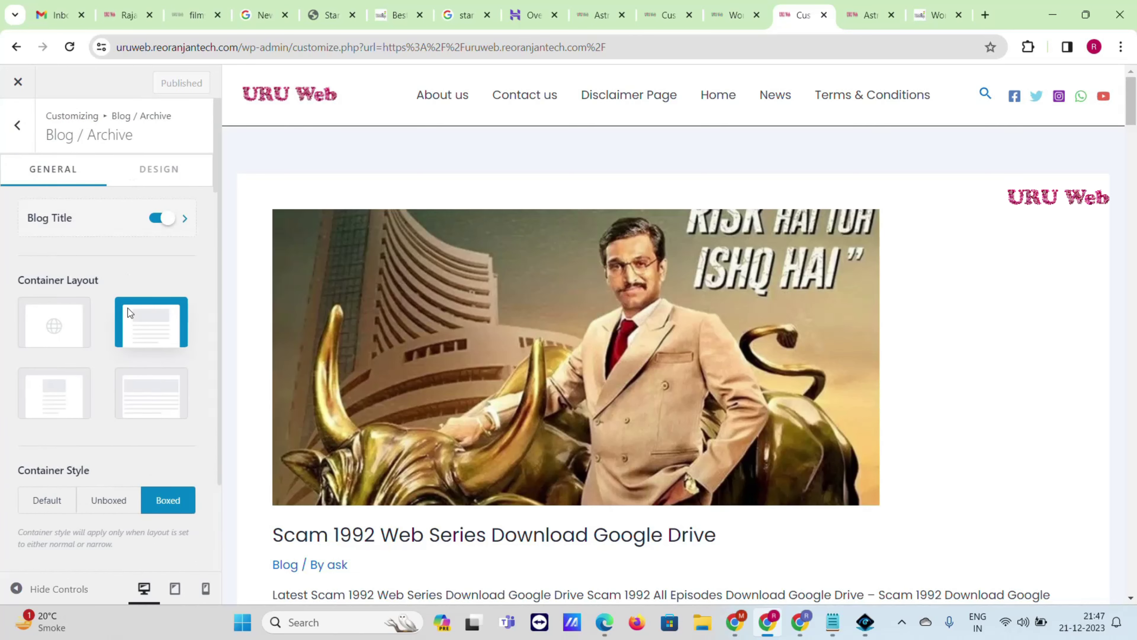
pyautogui.scroll(-6, 128, 330)
pyautogui.scroll(-6, 128, 329)
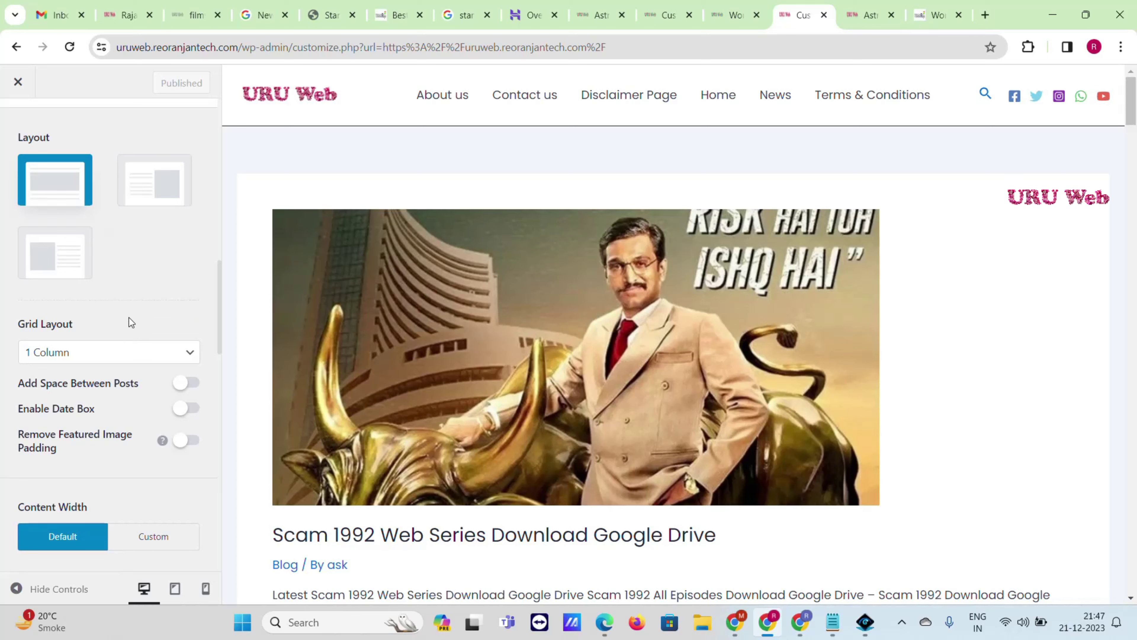
pyautogui.scroll(5, 130, 280)
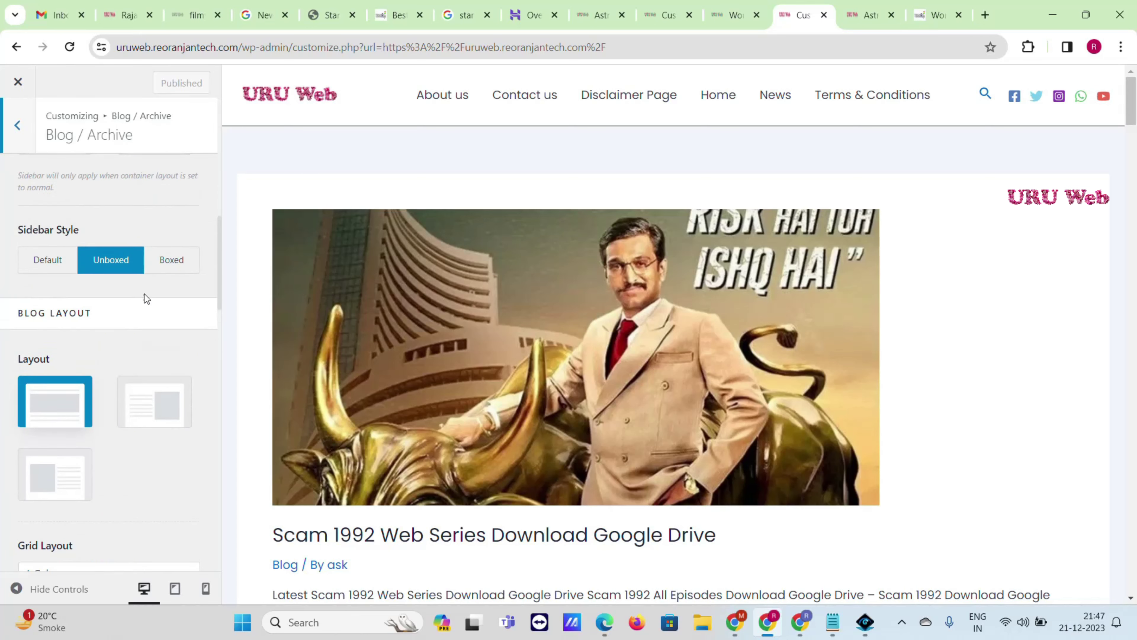
pyautogui.scroll(-6, 143, 297)
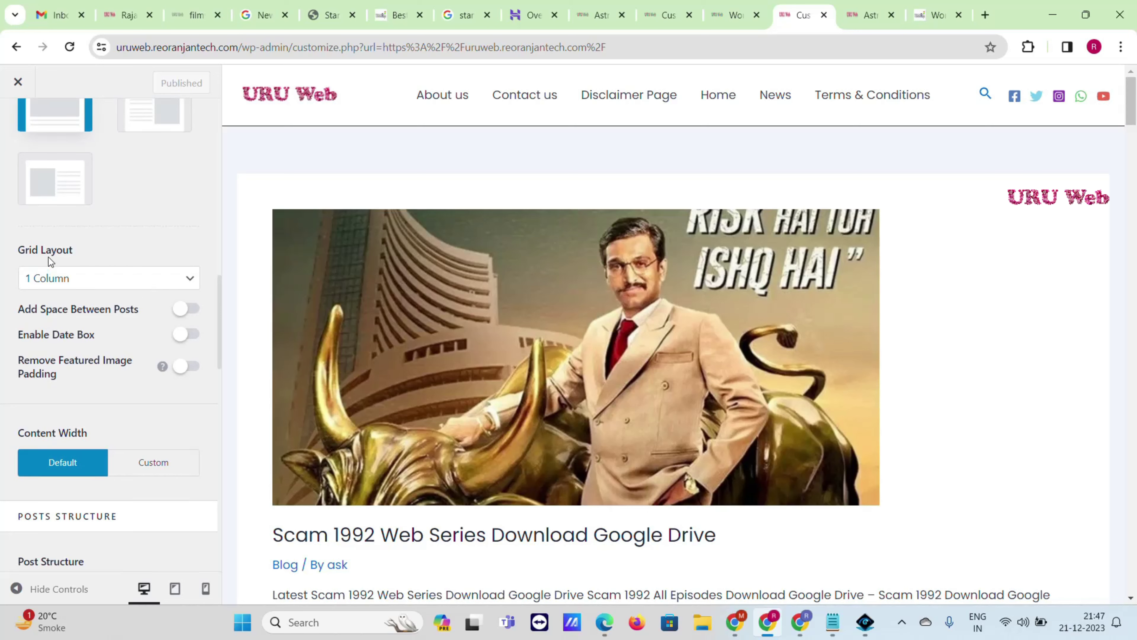
pyautogui.scroll(5, 47, 257)
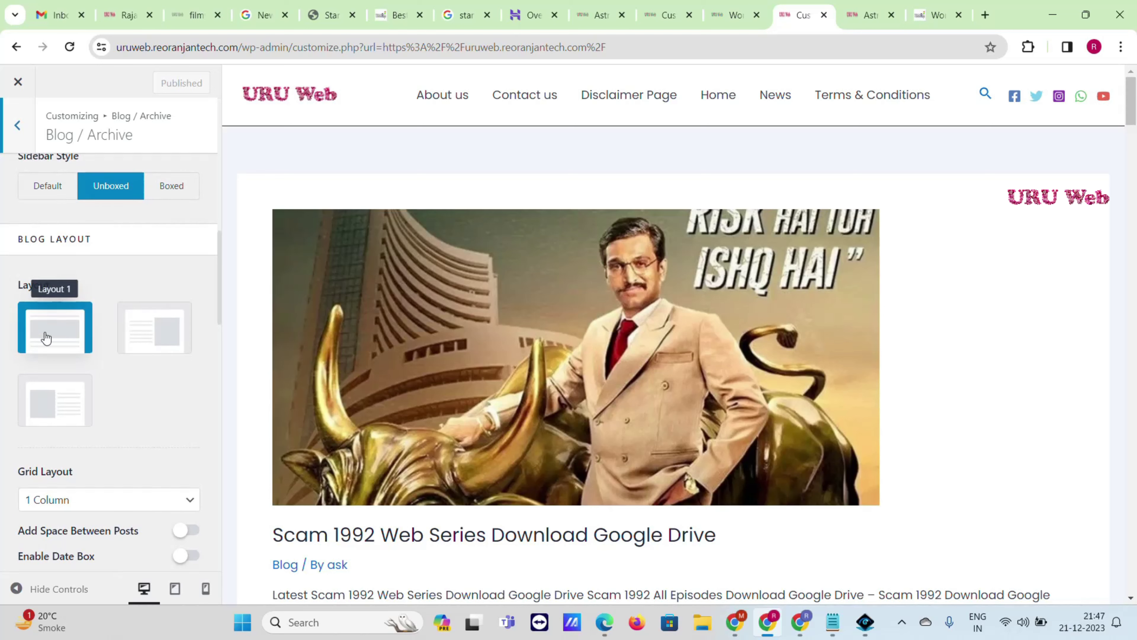
pyautogui.scroll(-5, 73, 360)
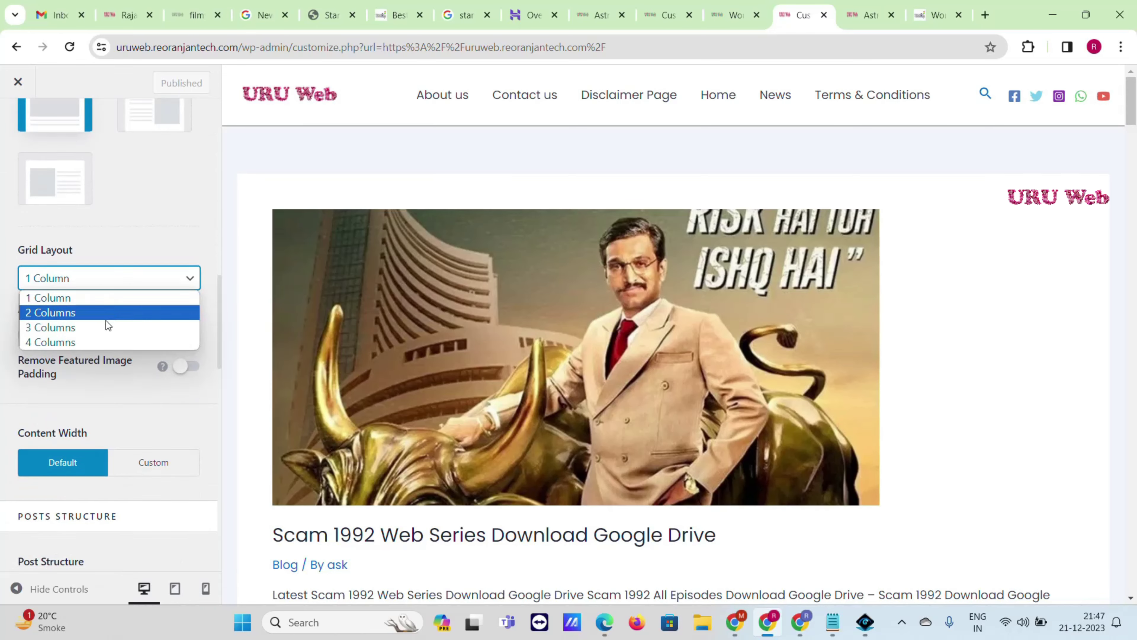
# - Set Grid Layout to 3 Columns and enable post spacing, Masonry Layout and Highlight First Post
pyautogui.click(106, 325)
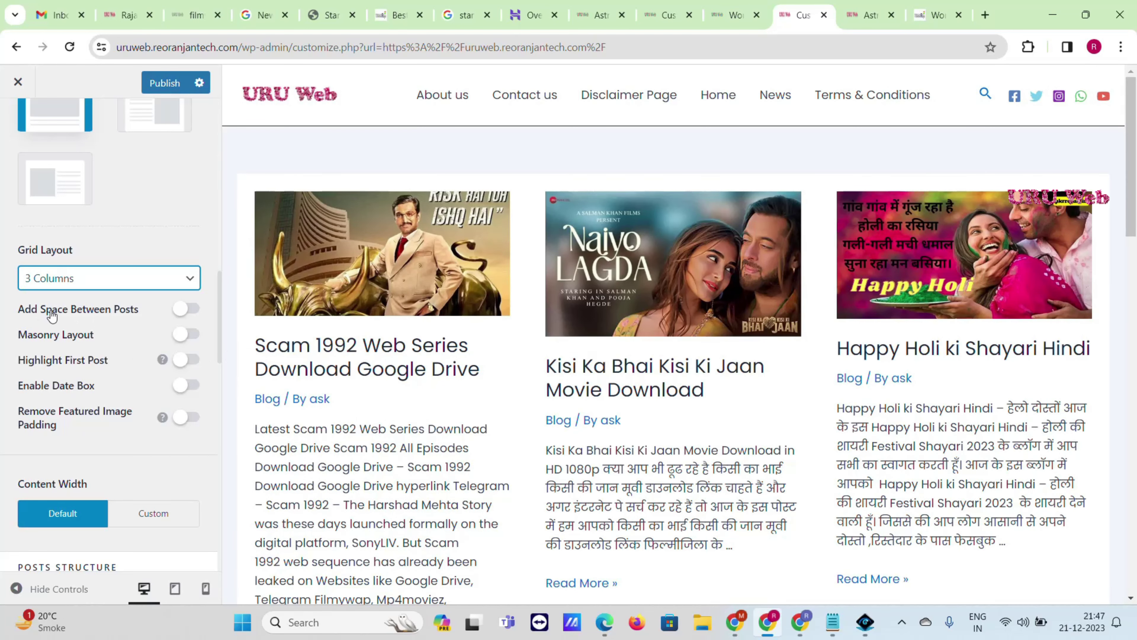
pyautogui.click(189, 316)
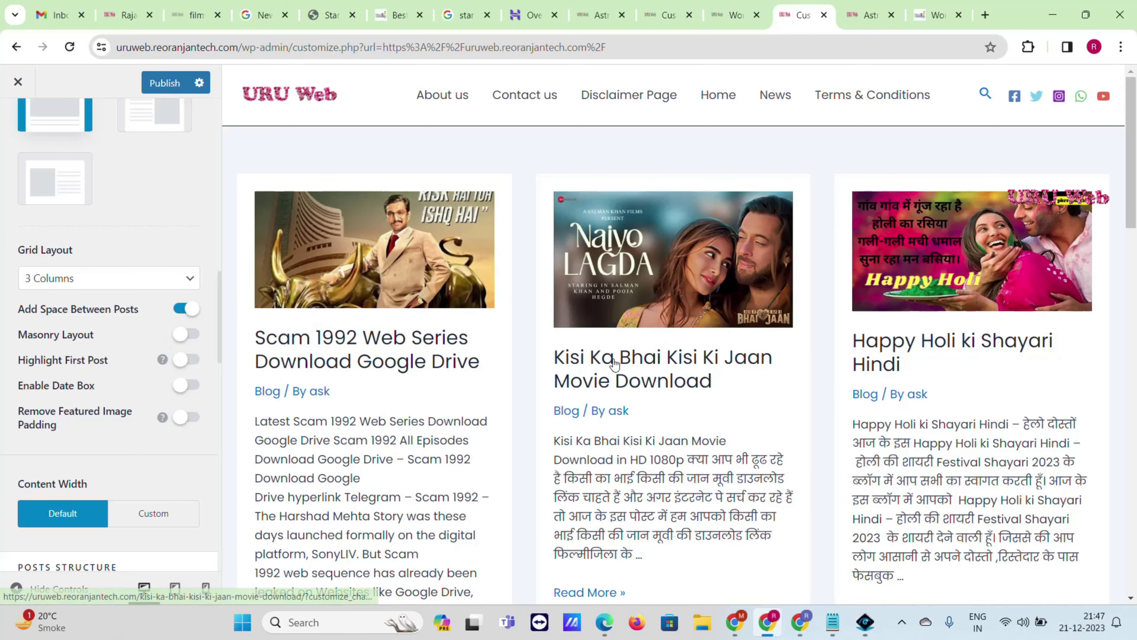
pyautogui.scroll(-5, 717, 314)
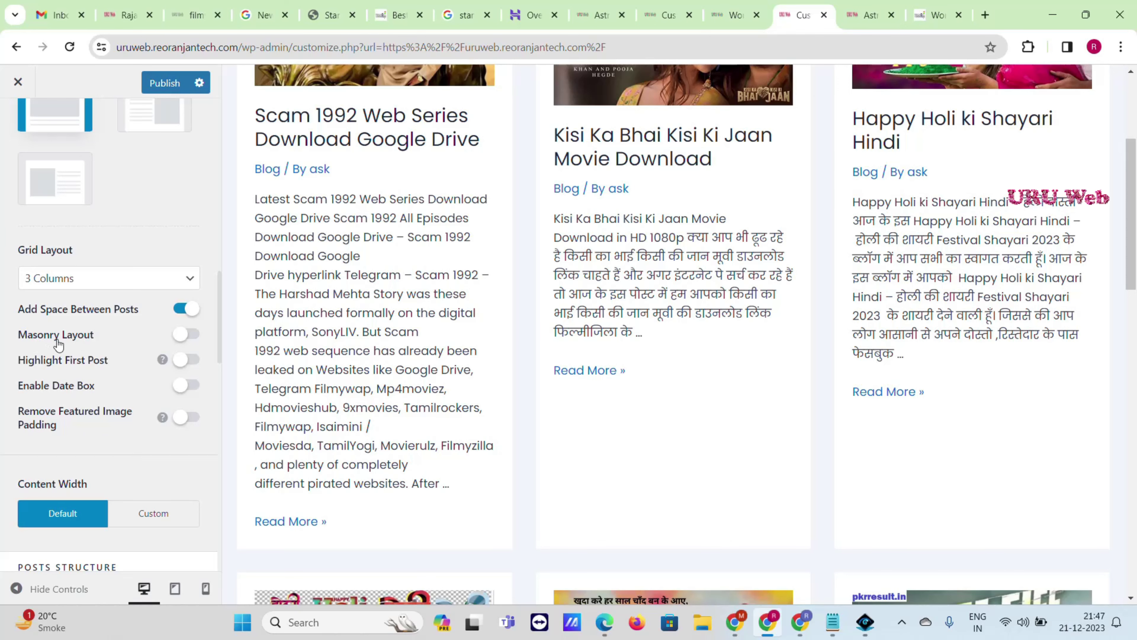
pyautogui.click(192, 339)
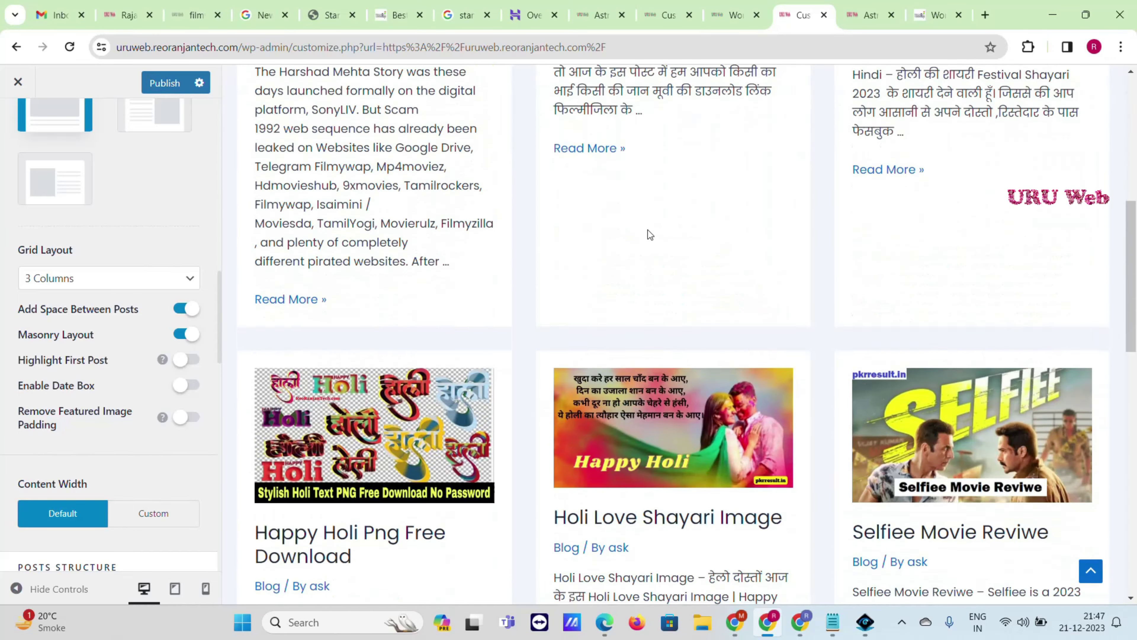
pyautogui.scroll(-15, 647, 233)
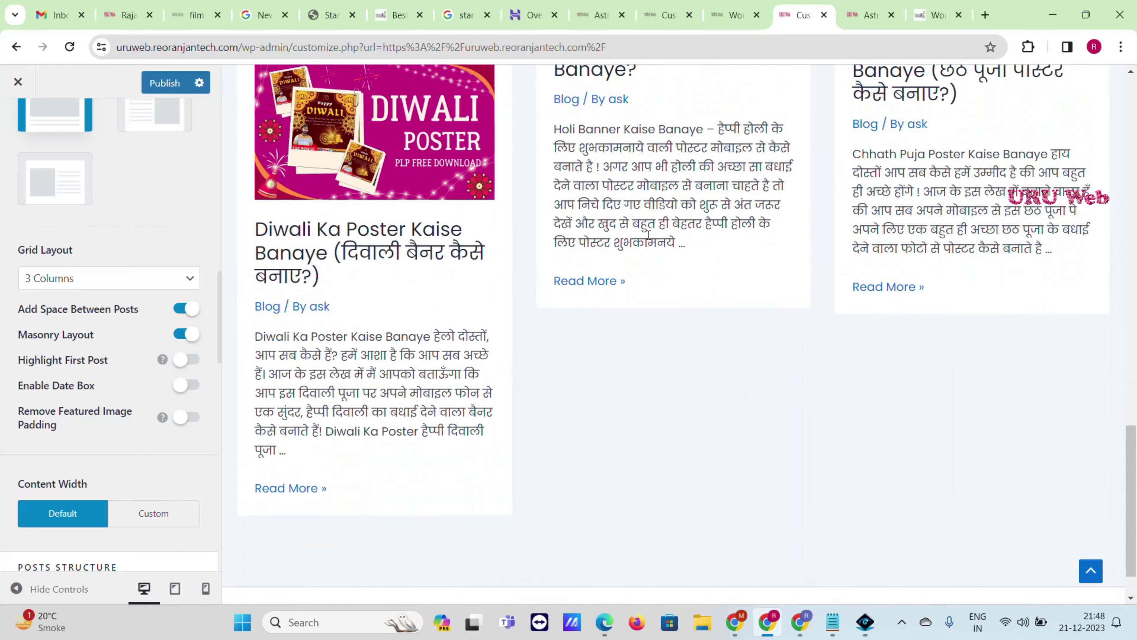
pyautogui.scroll(6, 649, 238)
pyautogui.scroll(15, 649, 238)
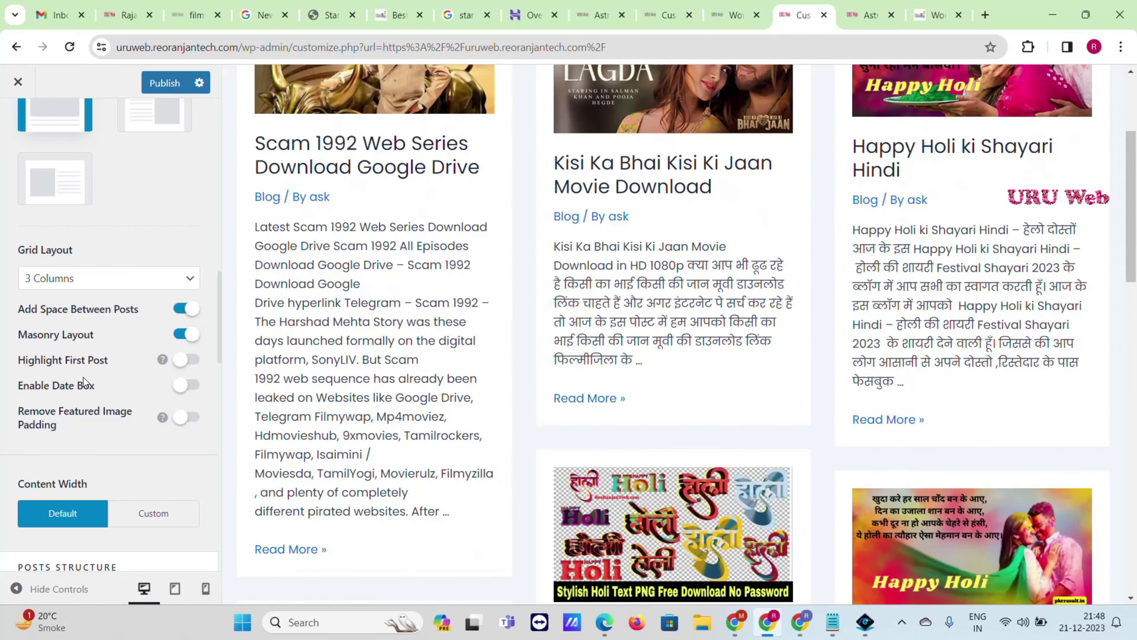
pyautogui.click(190, 362)
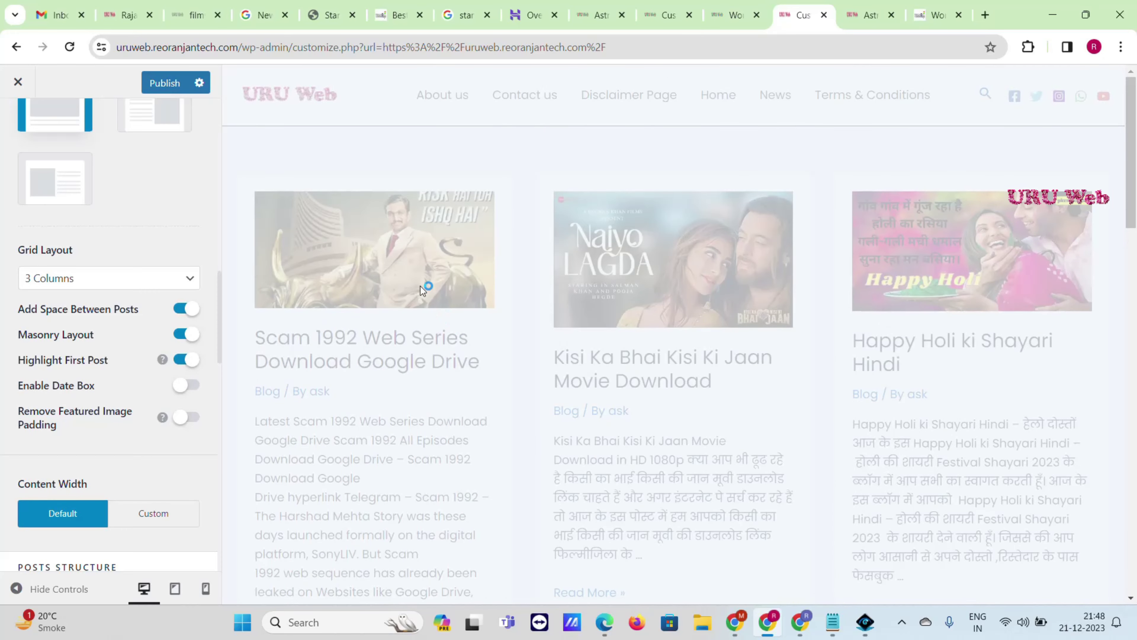
pyautogui.scroll(-5, 441, 298)
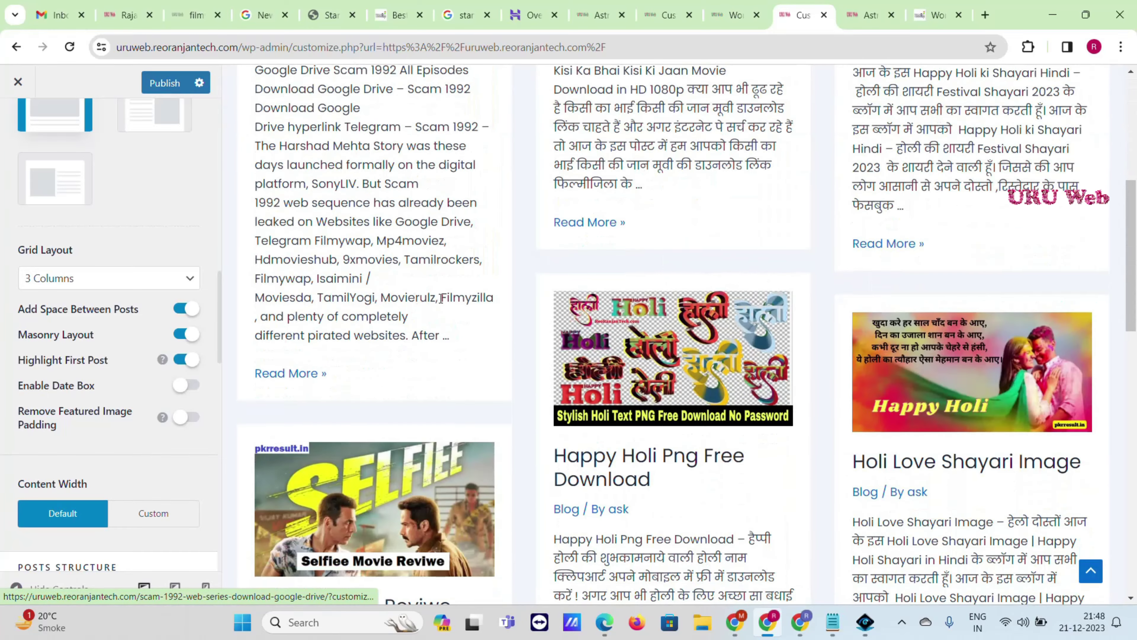
pyautogui.scroll(-5, 441, 298)
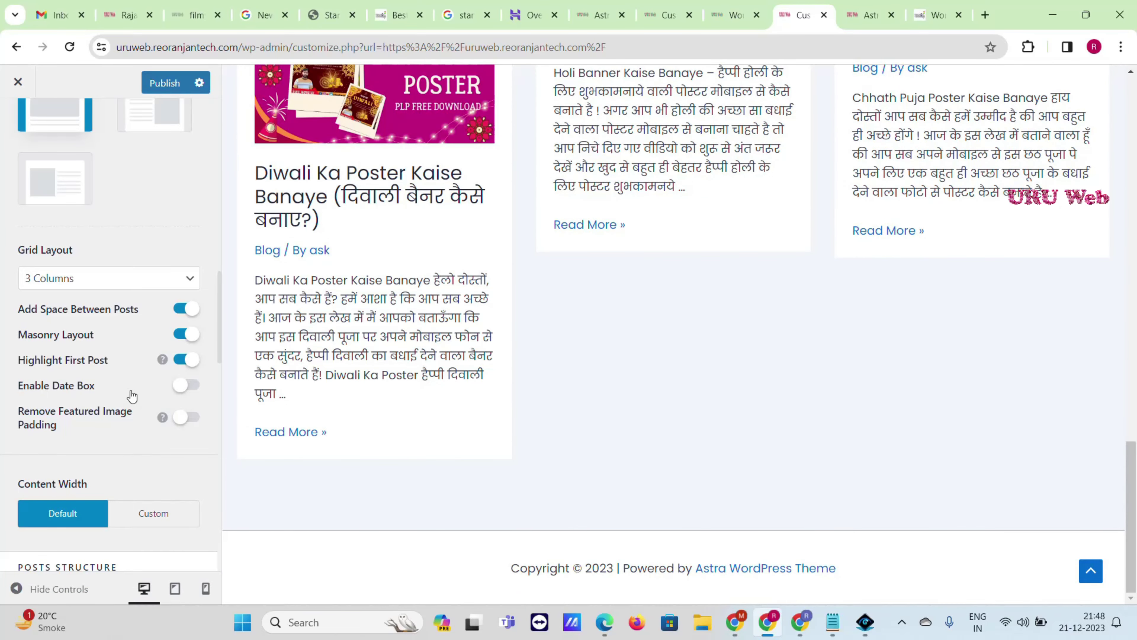
# - Enable the Date Box on posts and set its style to Circle
pyautogui.click(186, 386)
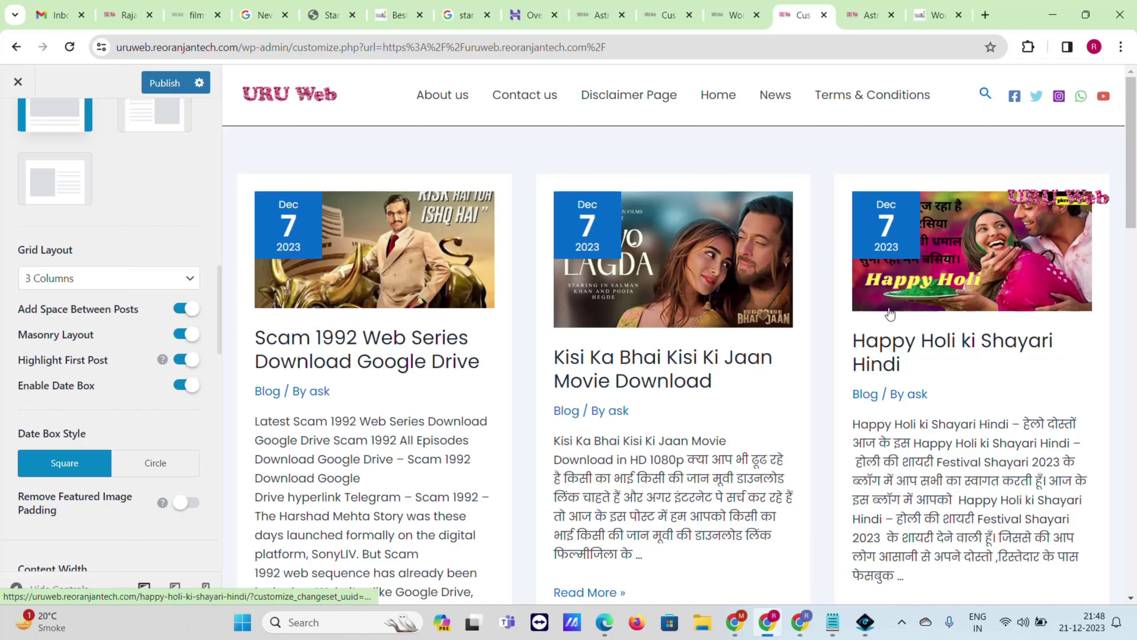
pyautogui.scroll(-10, 853, 196)
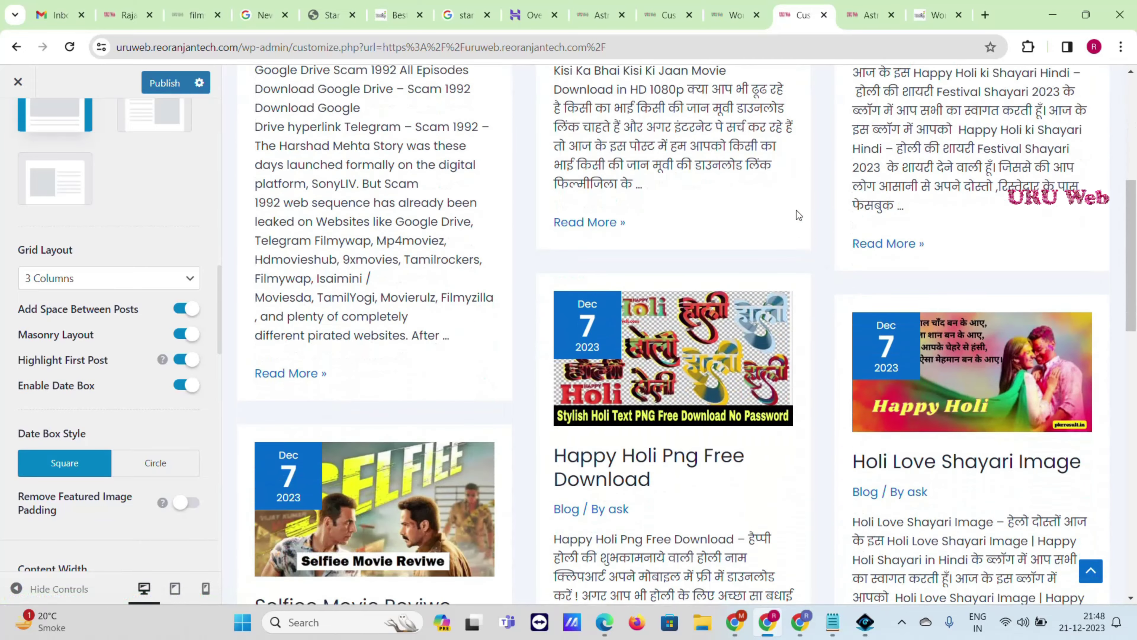
pyautogui.scroll(7, 770, 357)
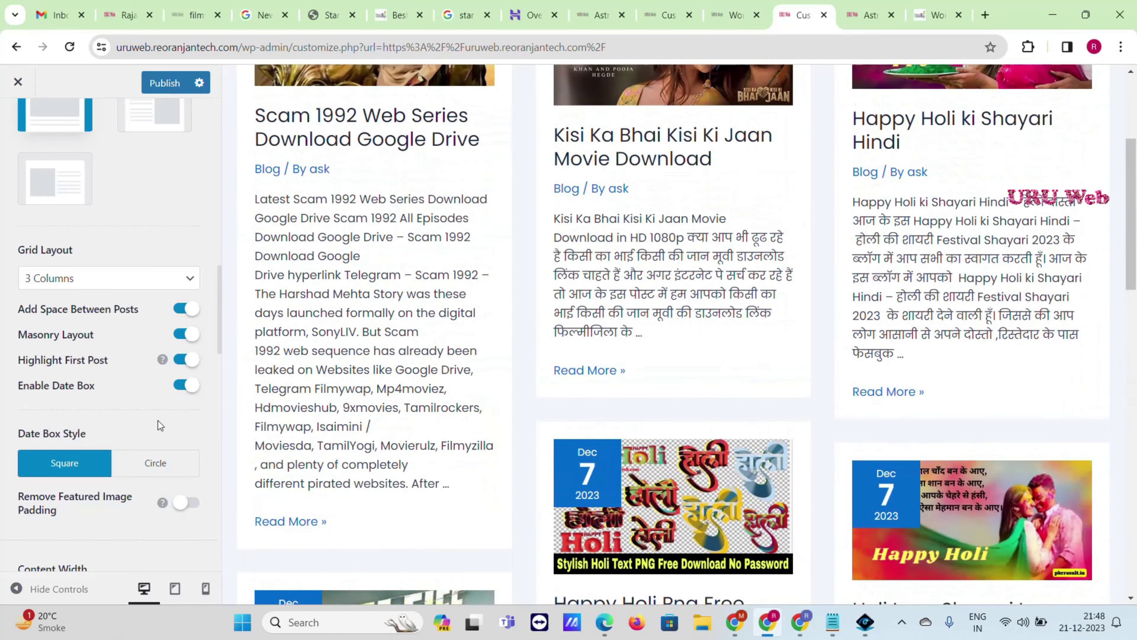
pyautogui.click(190, 390)
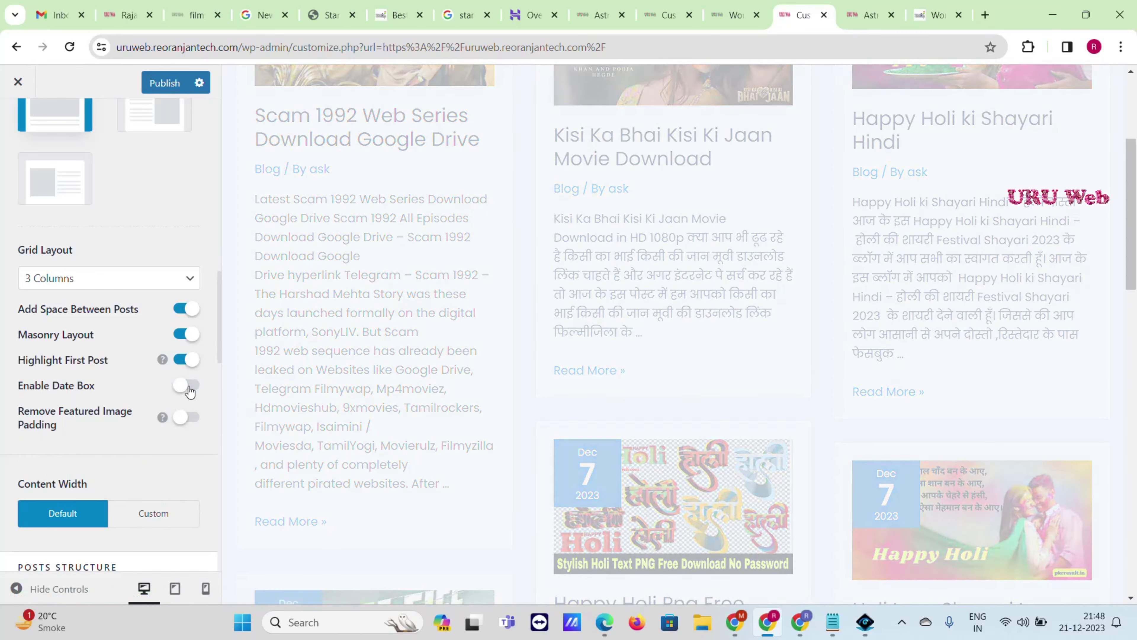
pyautogui.click(190, 390)
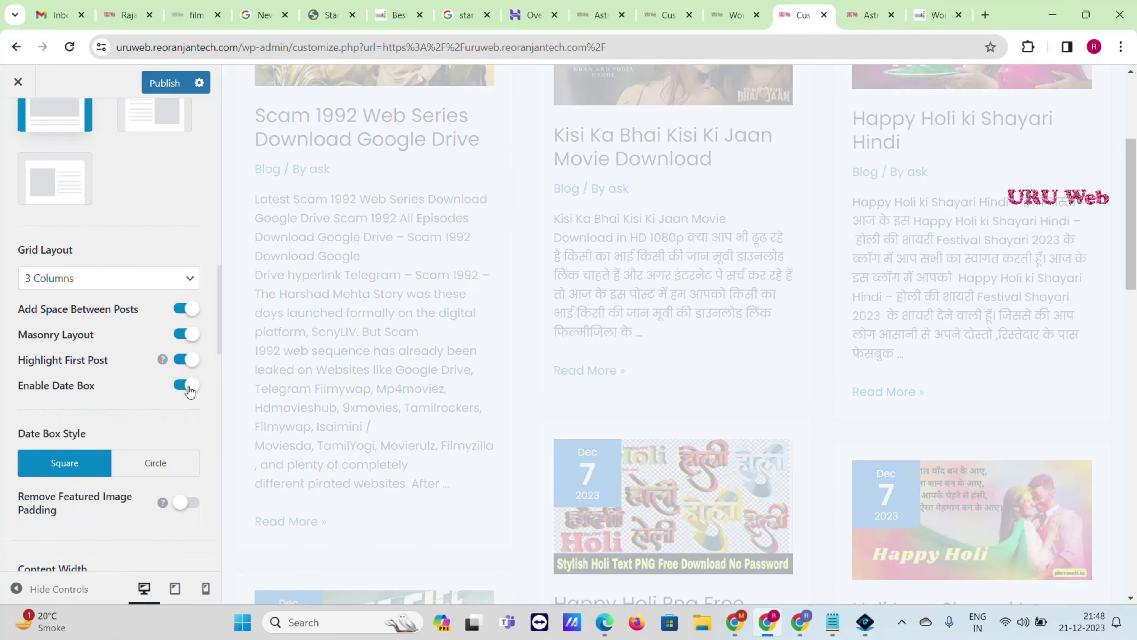
pyautogui.scroll(-4, 46, 287)
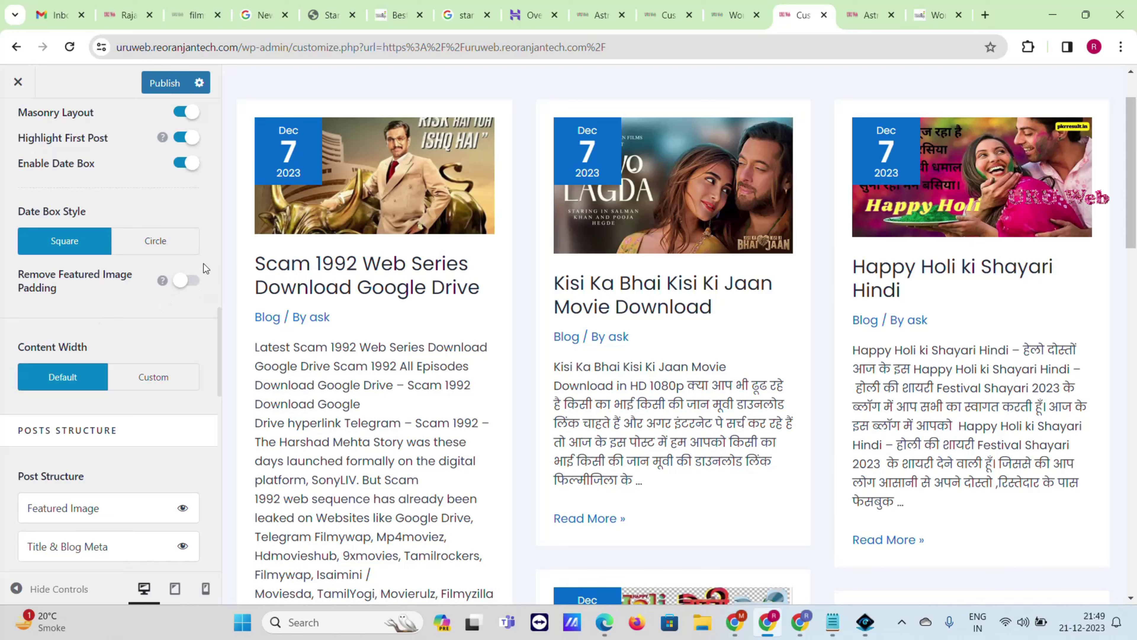
pyautogui.click(163, 251)
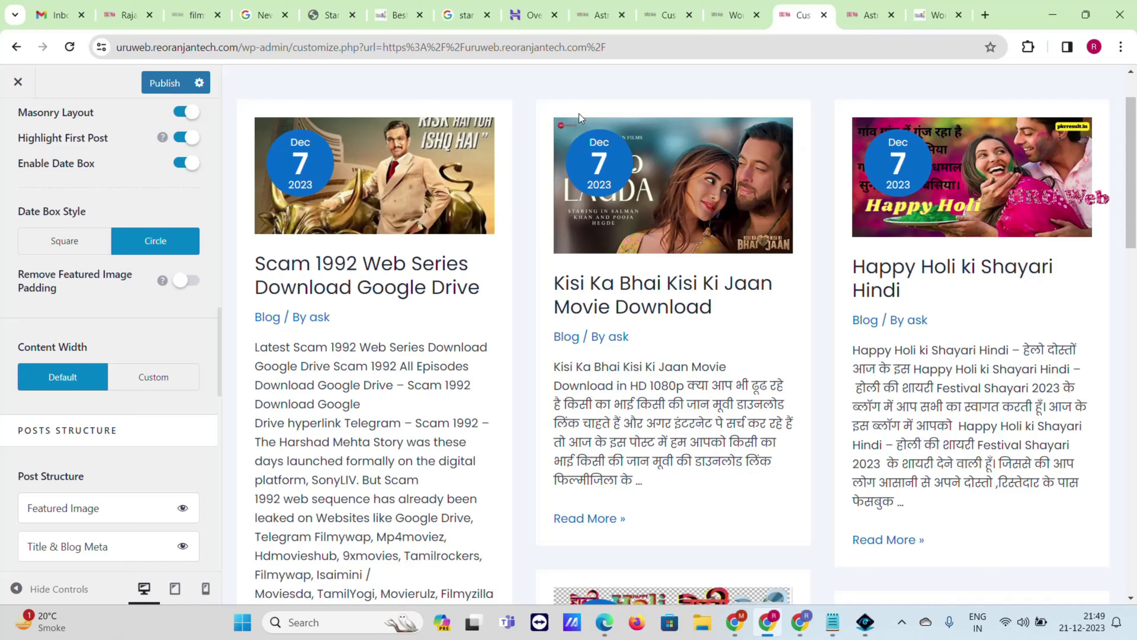
pyautogui.scroll(-3, 112, 331)
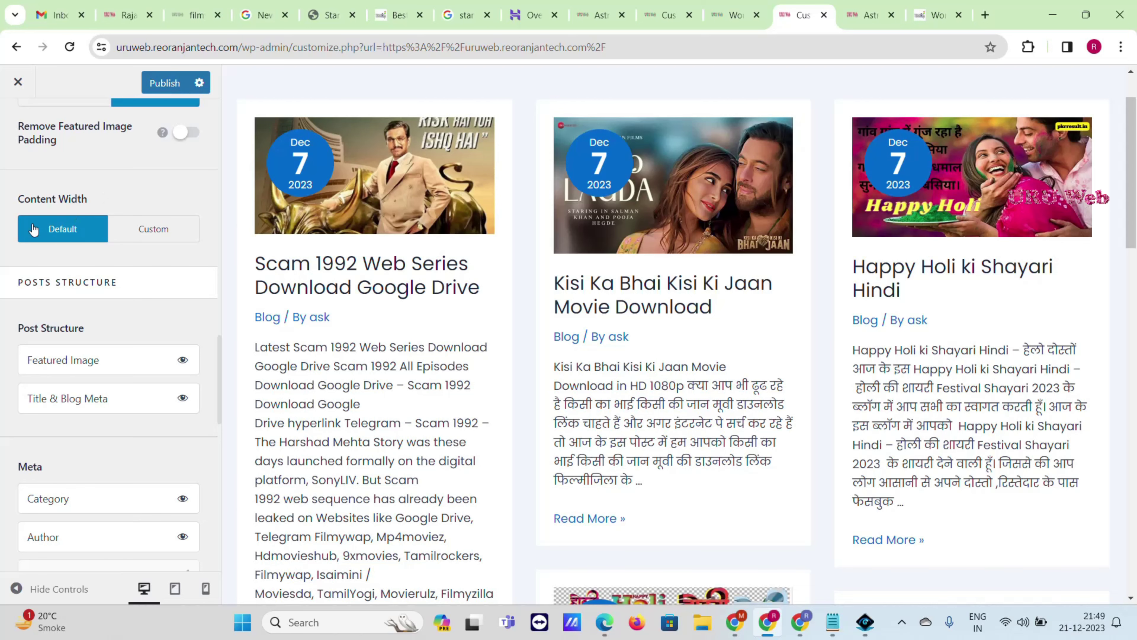
pyautogui.click(140, 230)
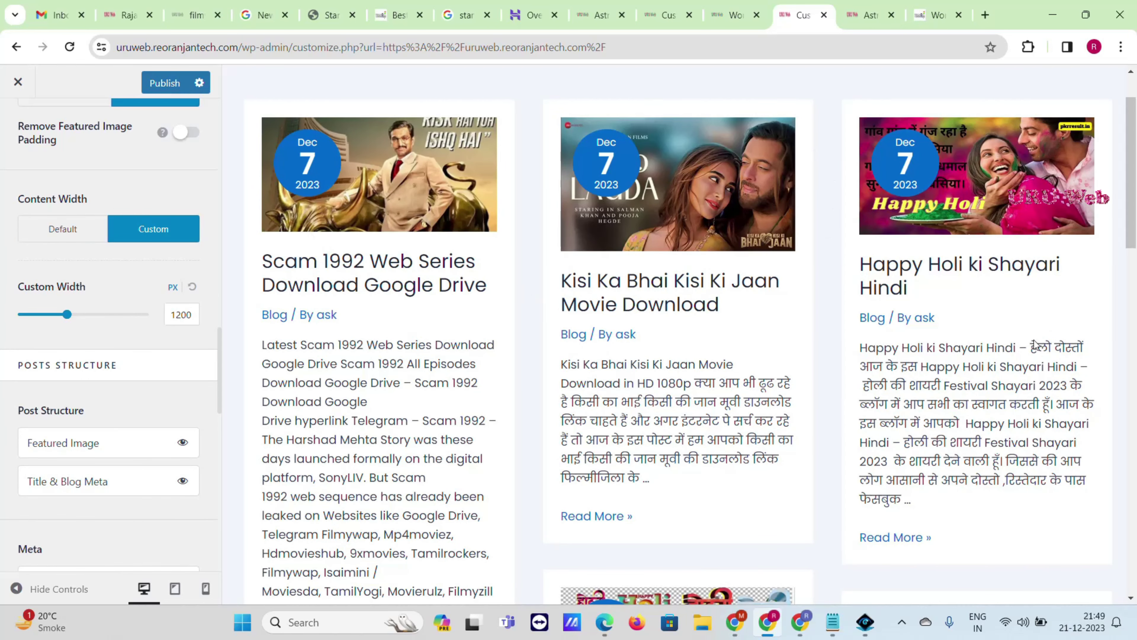
pyautogui.click(72, 235)
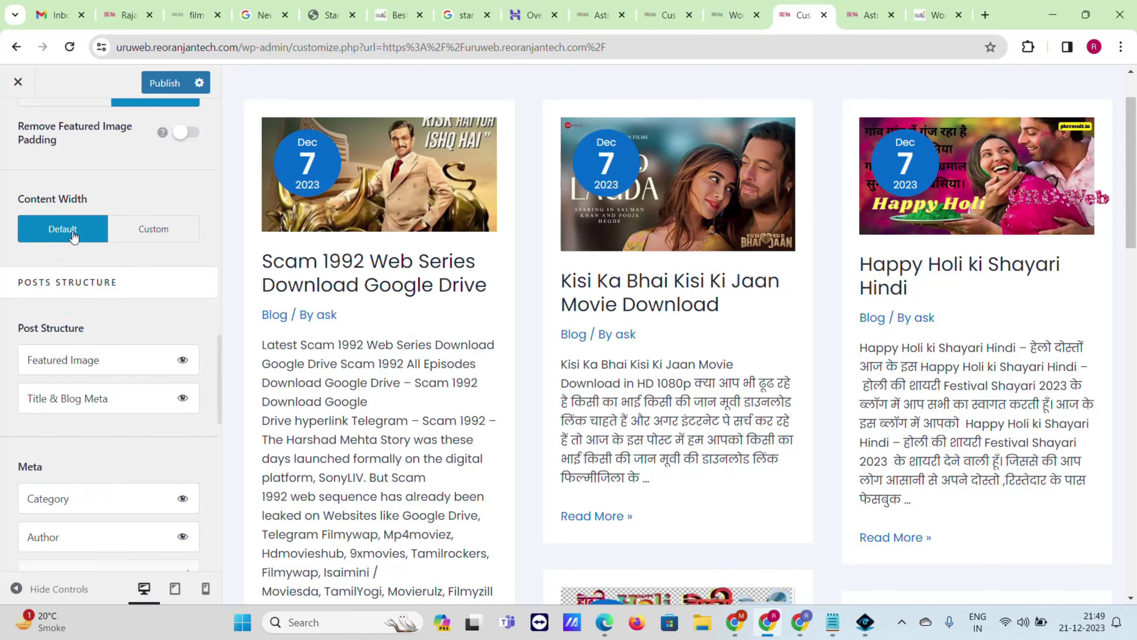
pyautogui.scroll(-1, 48, 270)
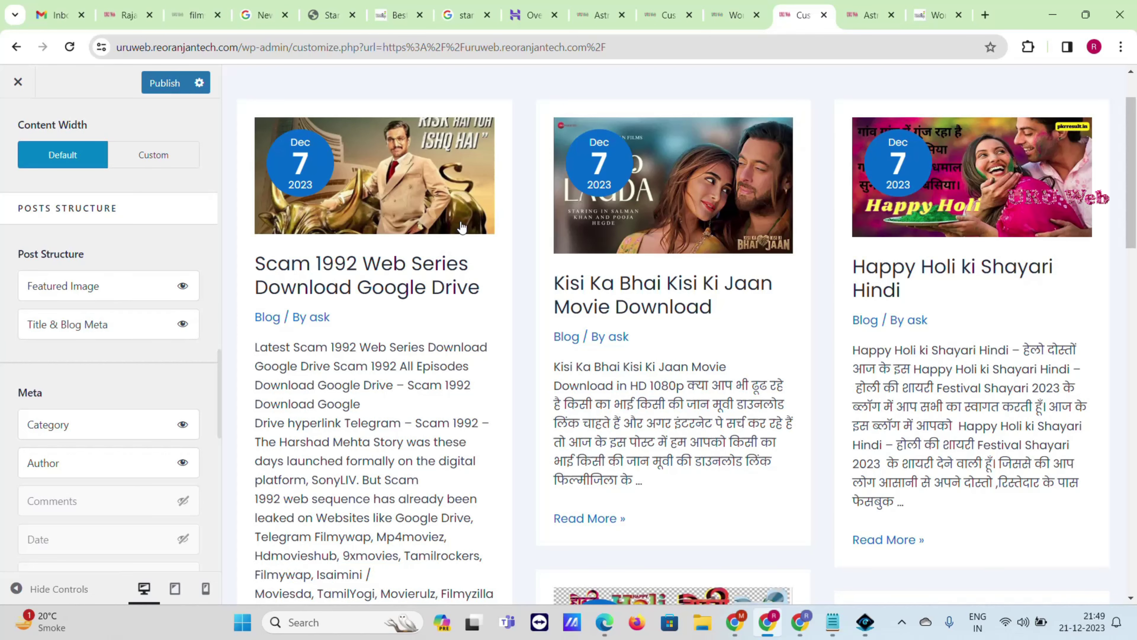
pyautogui.scroll(-2, 101, 364)
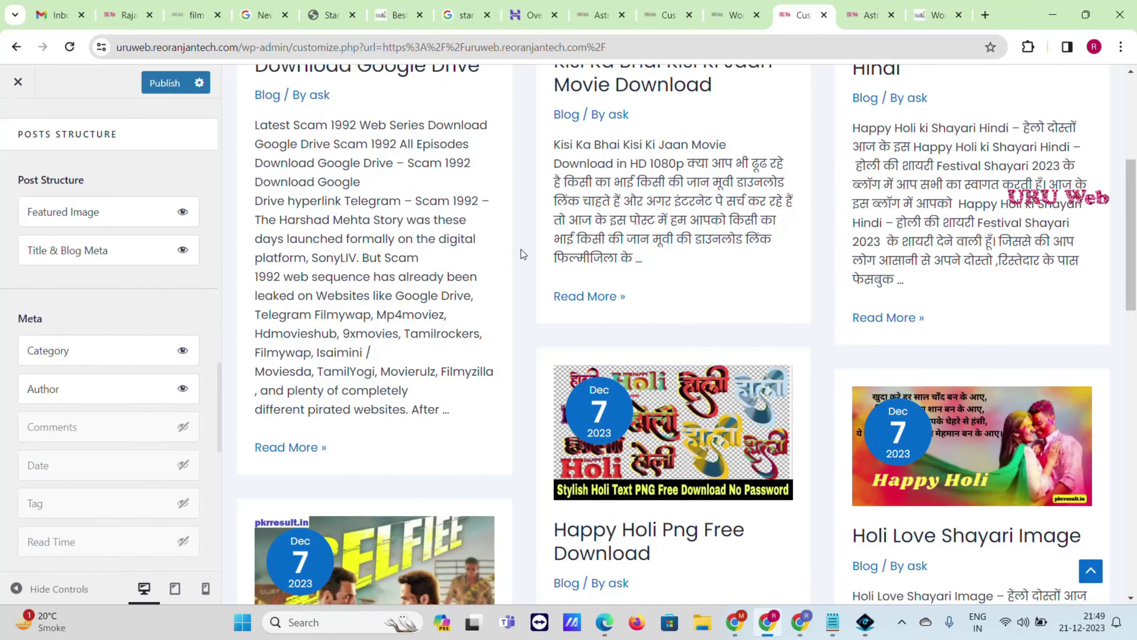
pyautogui.scroll(5, 524, 257)
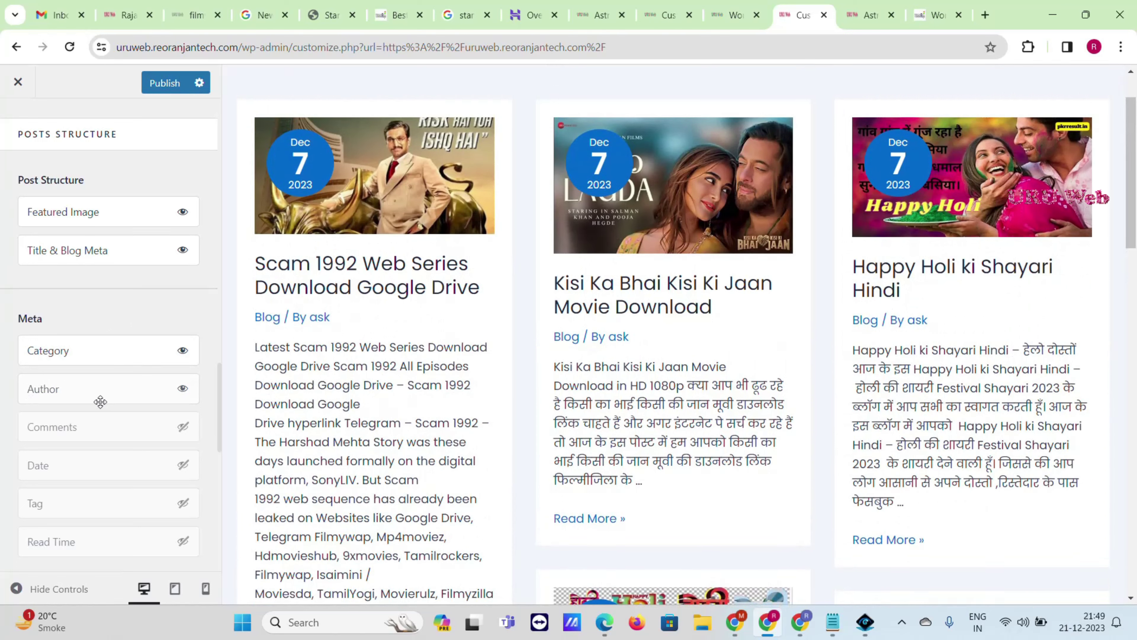
pyautogui.scroll(-8, 181, 371)
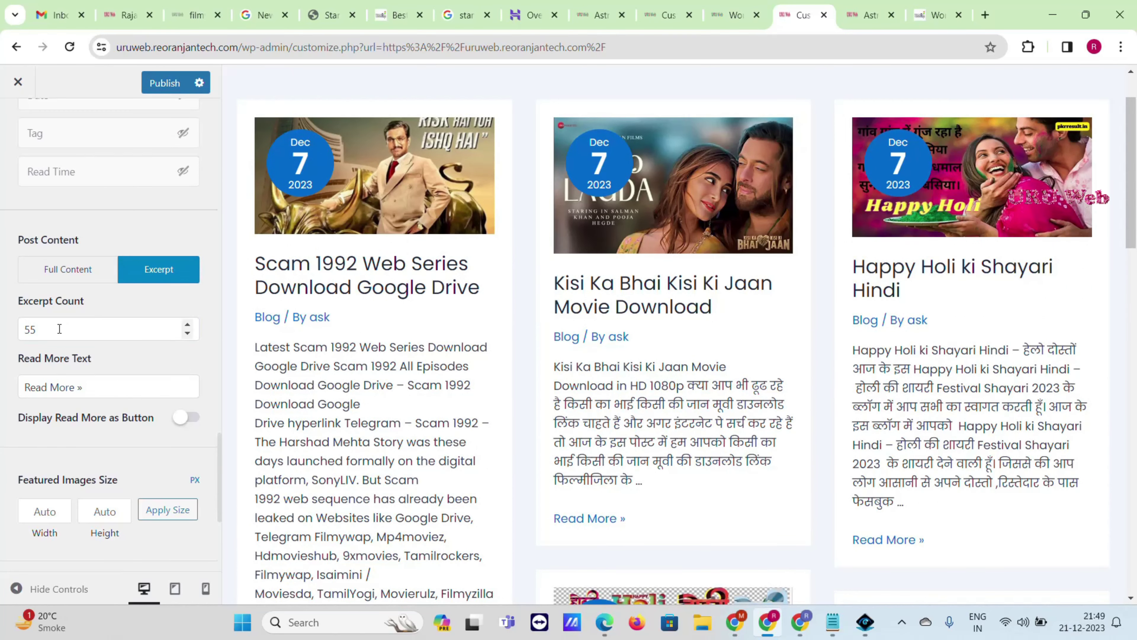
# - Set the blog excerpt length to 9 words
pyautogui.moveTo(77, 332); pyautogui.dragTo(23, 331)
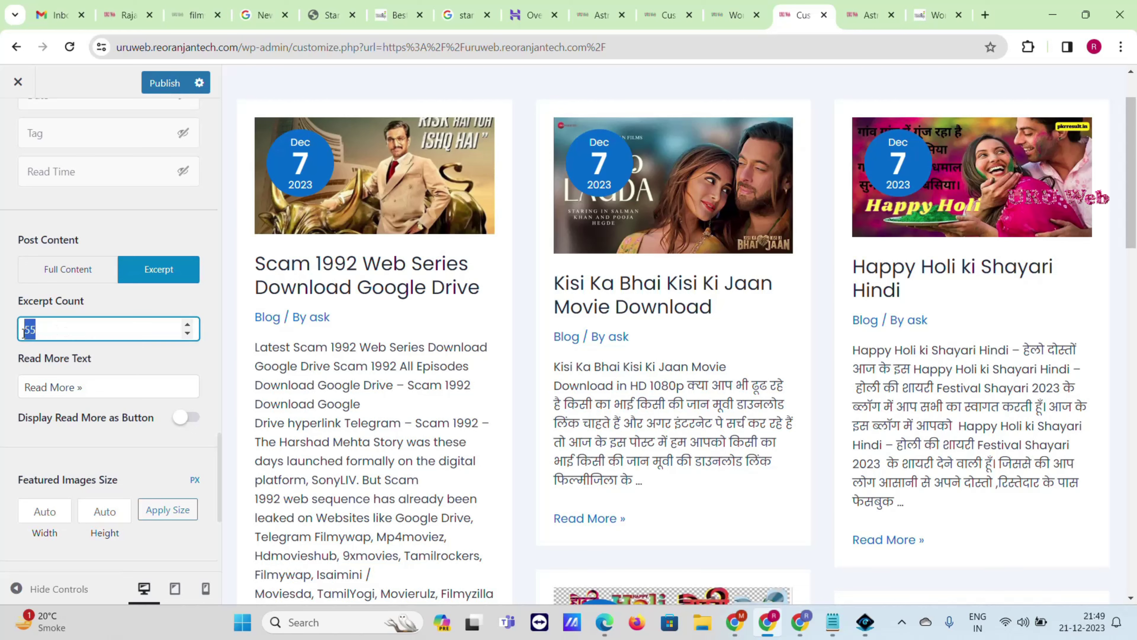
pyautogui.write('4')
pyautogui.click(3, 336)
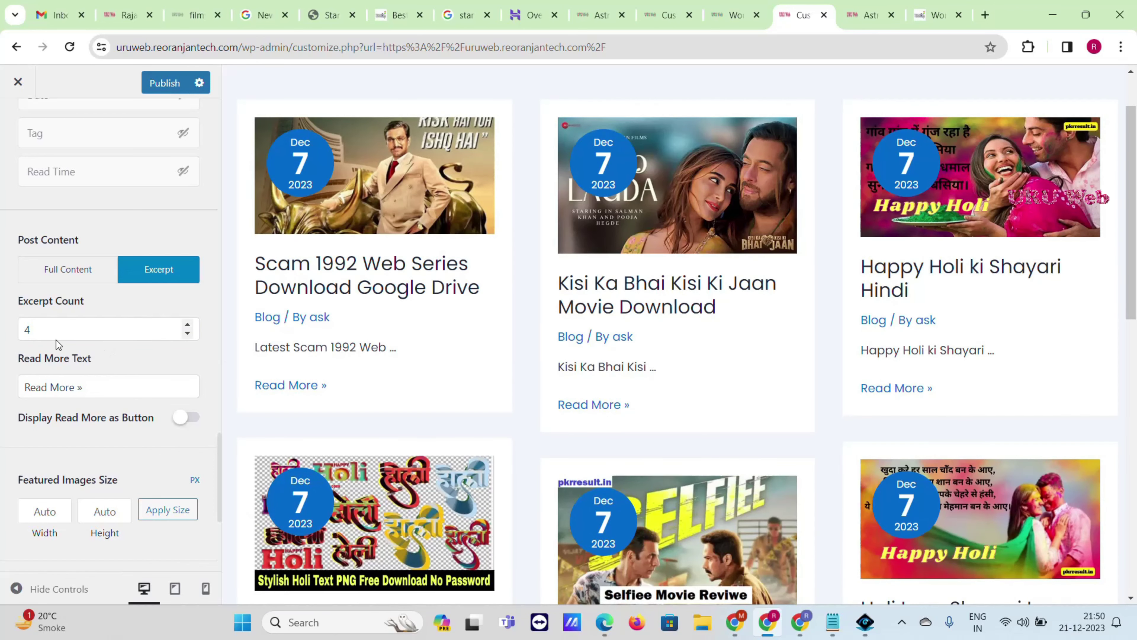
pyautogui.doubleClick(53, 330)
pyautogui.write('9')
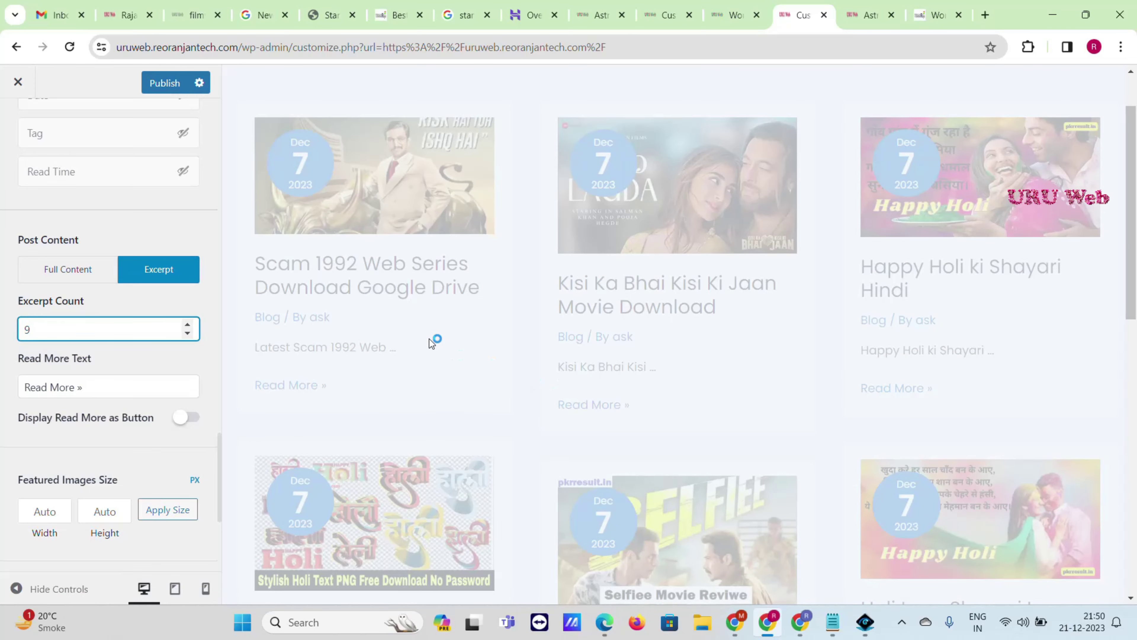
# - Display Read More as a button and apply a 400 × 300 featured image size
pyautogui.click(55, 379)
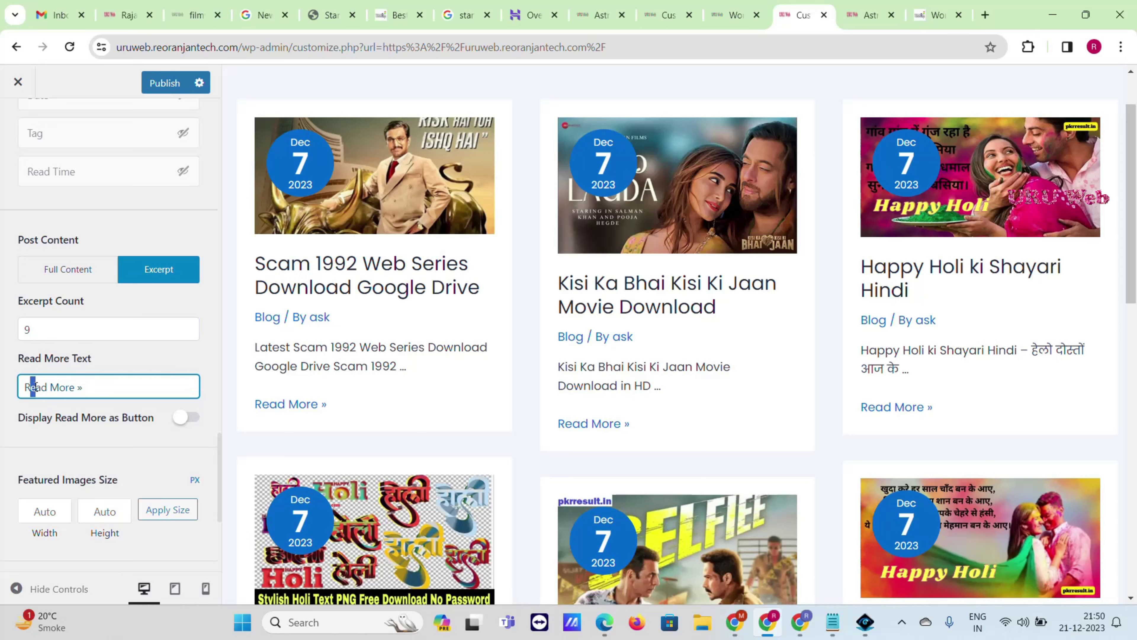
pyautogui.scroll(-2, 218, 412)
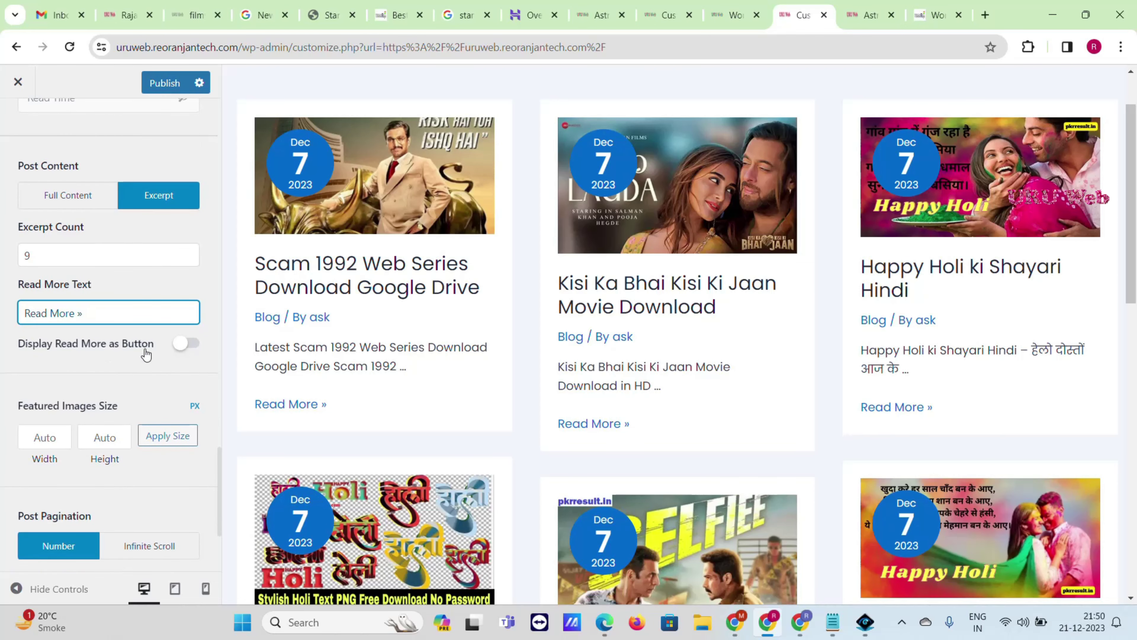
pyautogui.click(185, 343)
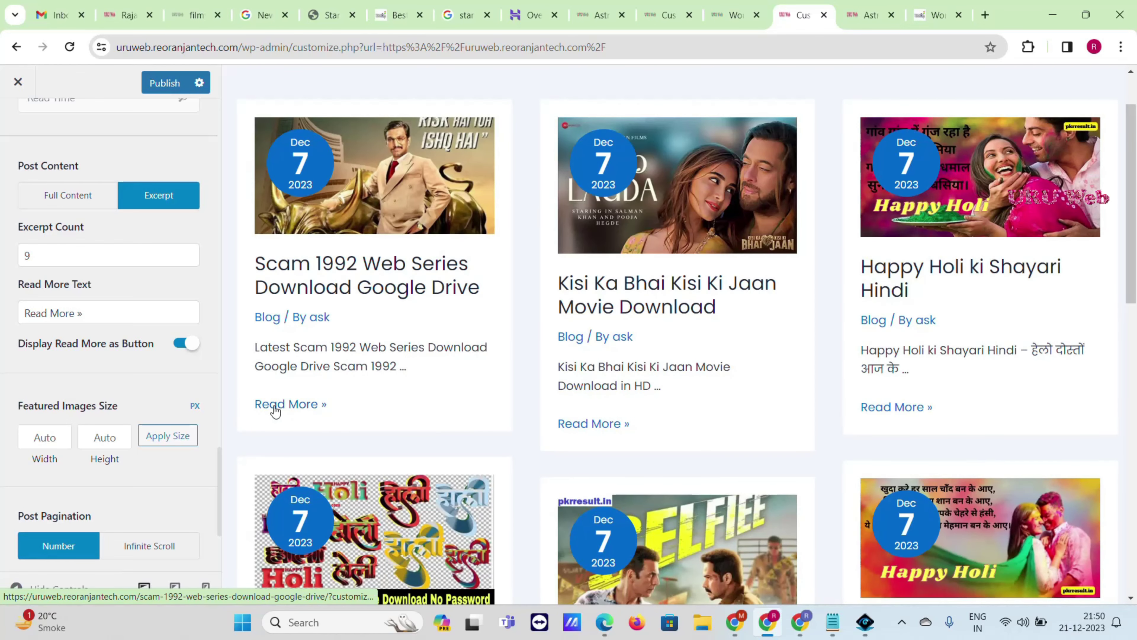
pyautogui.scroll(-2, 170, 354)
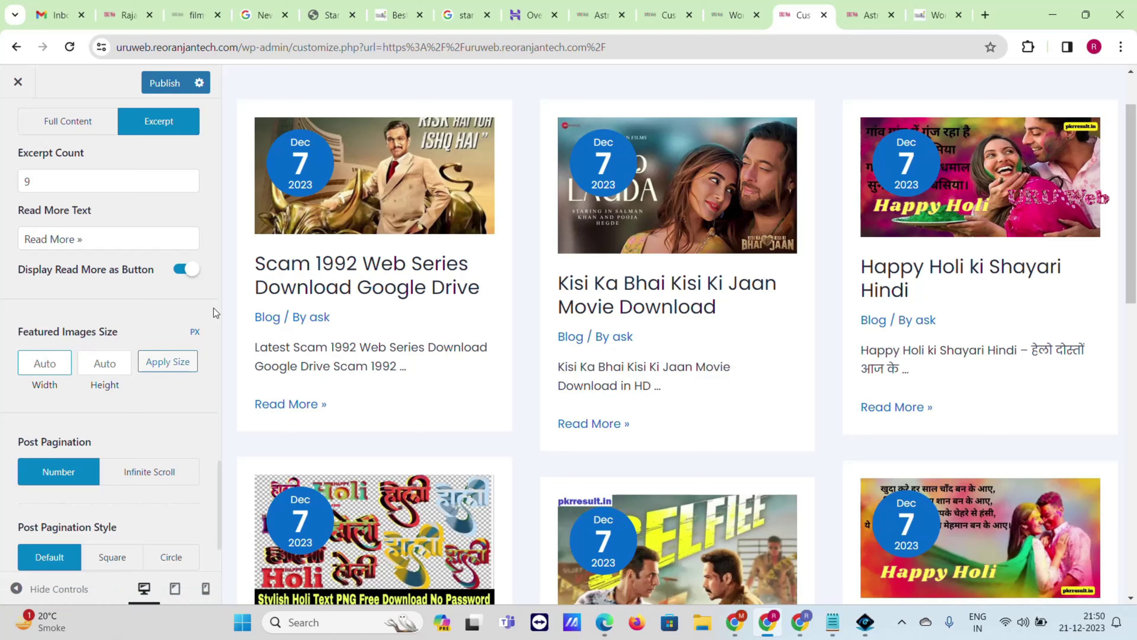
pyautogui.write('400')
pyautogui.click(101, 366)
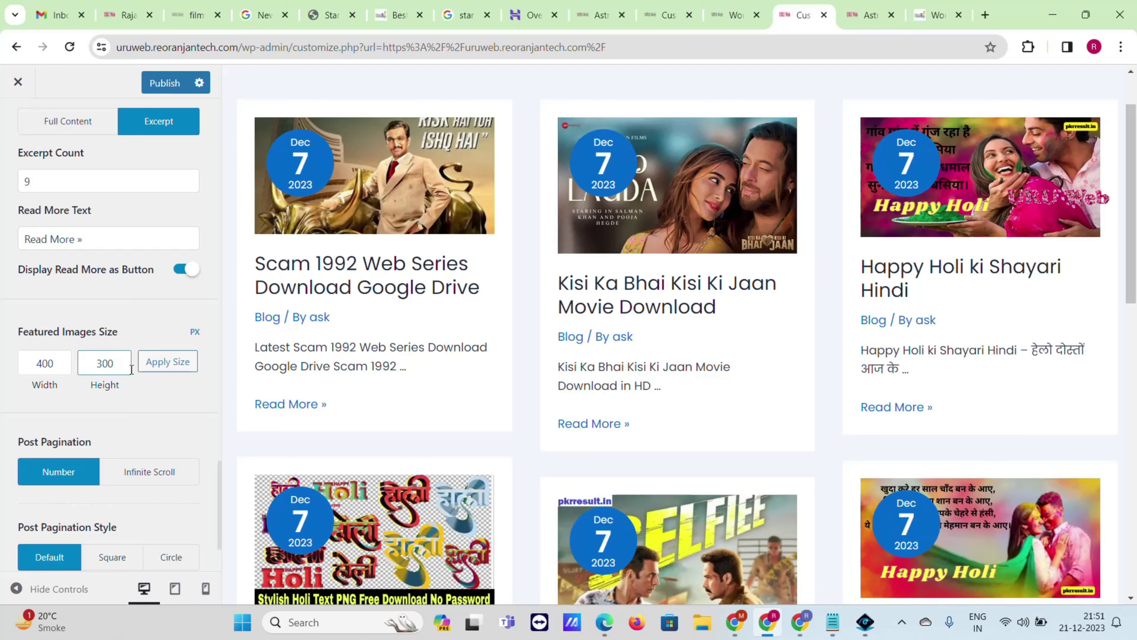
pyautogui.click(164, 361)
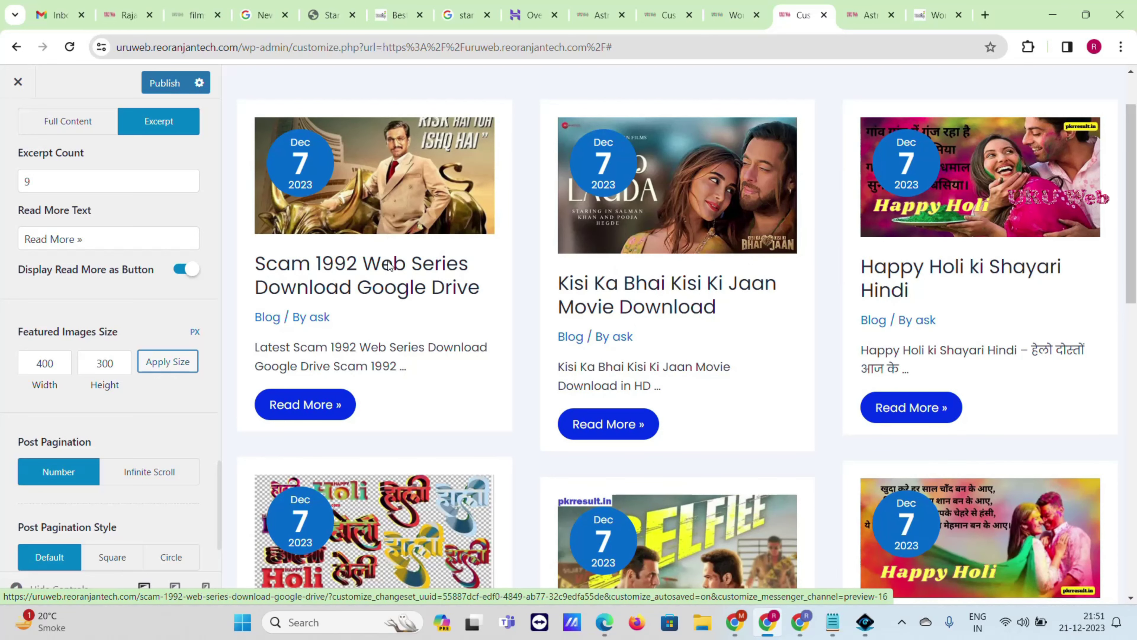
# - Turn the blog Post Filter on and then back off
pyautogui.scroll(-1, 313, 358)
pyautogui.scroll(-2, 52, 295)
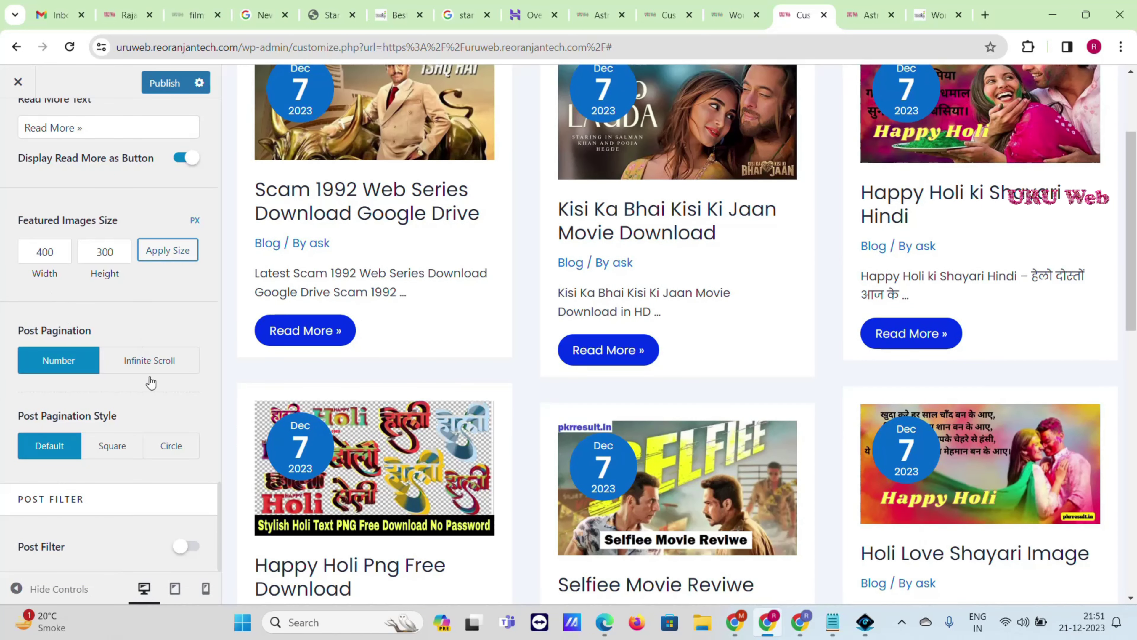
pyautogui.scroll(-8, 584, 371)
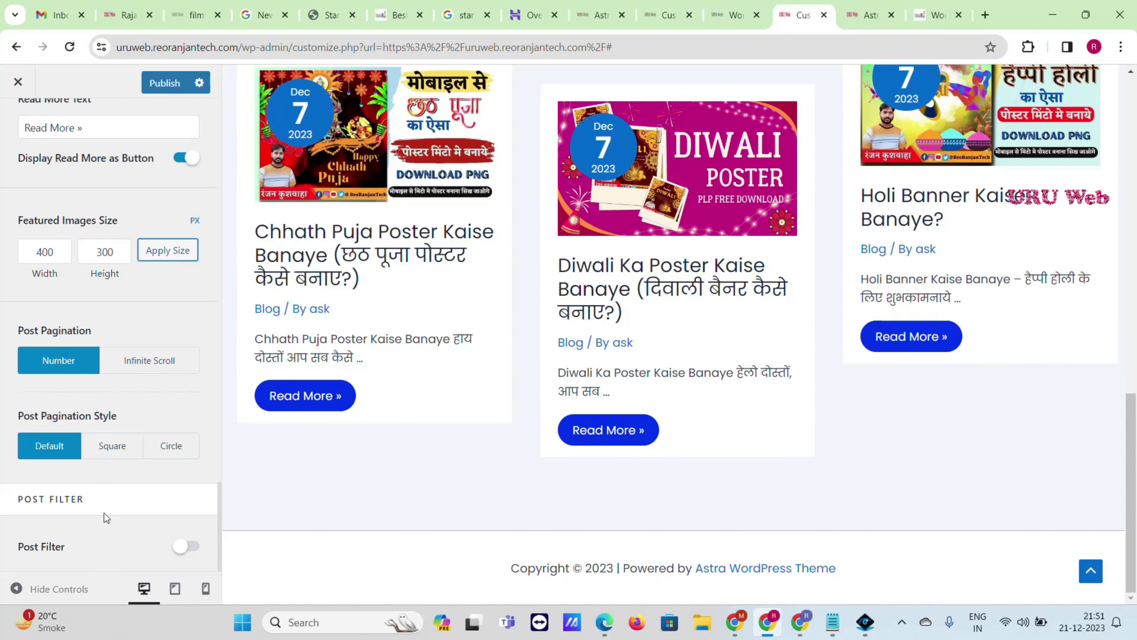
pyautogui.click(197, 550)
pyautogui.scroll(-4, 208, 453)
pyautogui.scroll(-4, 72, 446)
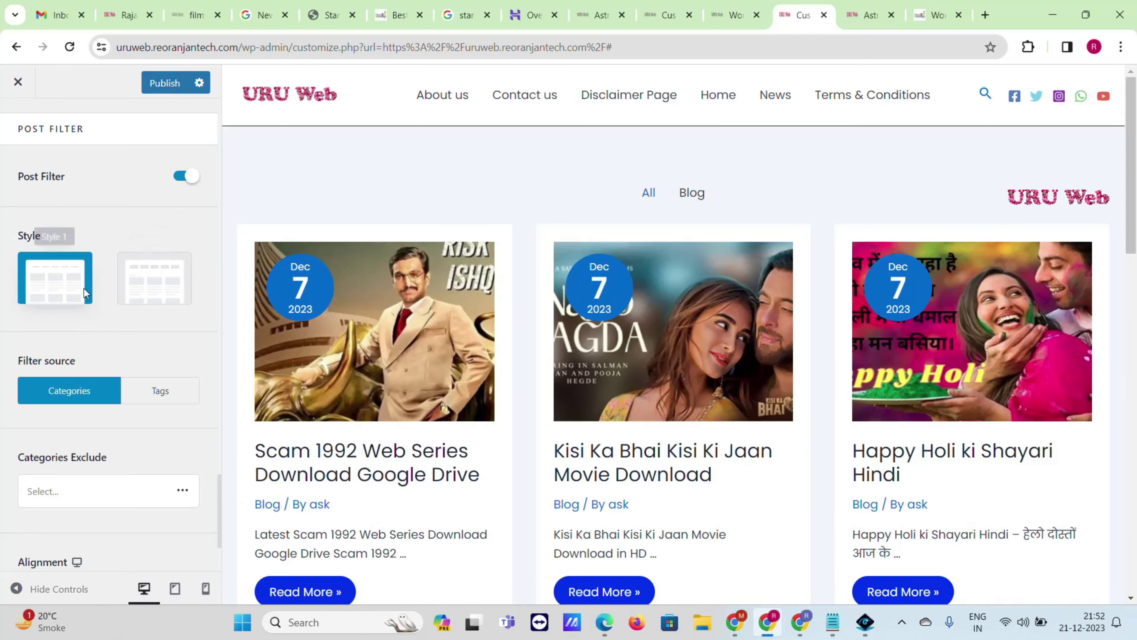
pyautogui.scroll(-3, 128, 496)
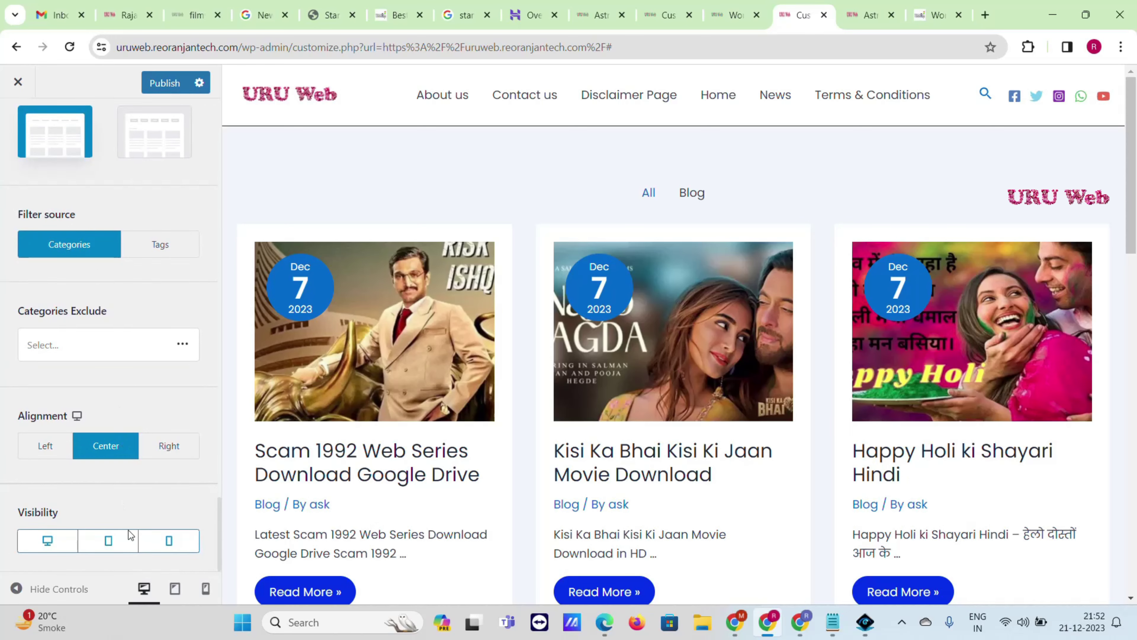
pyautogui.scroll(6, 137, 499)
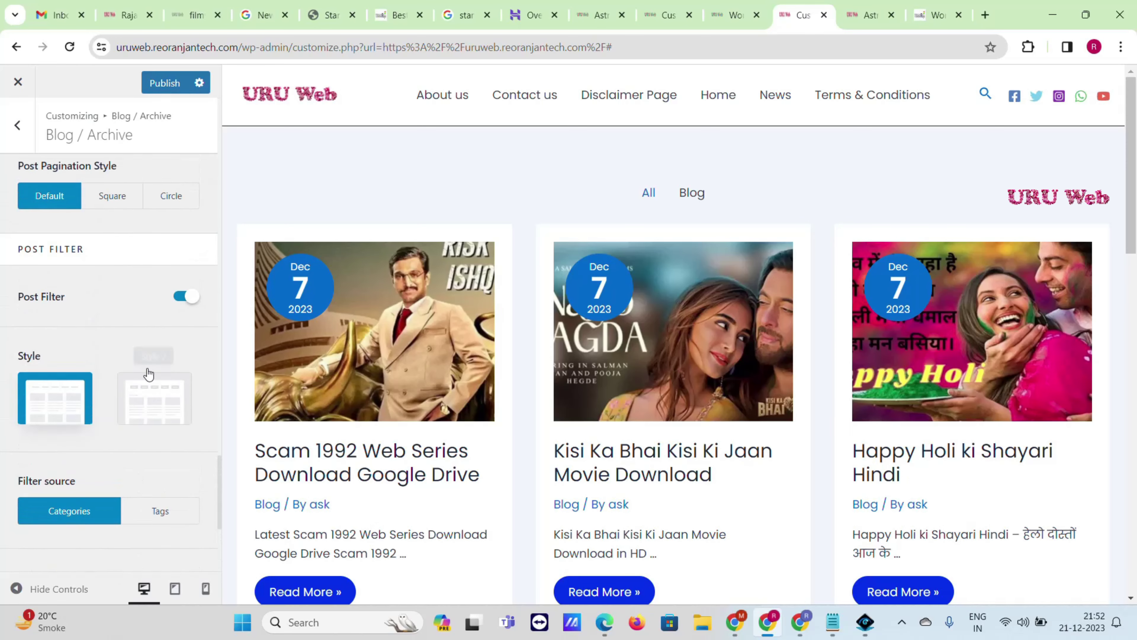
pyautogui.click(181, 299)
pyautogui.scroll(5, 179, 298)
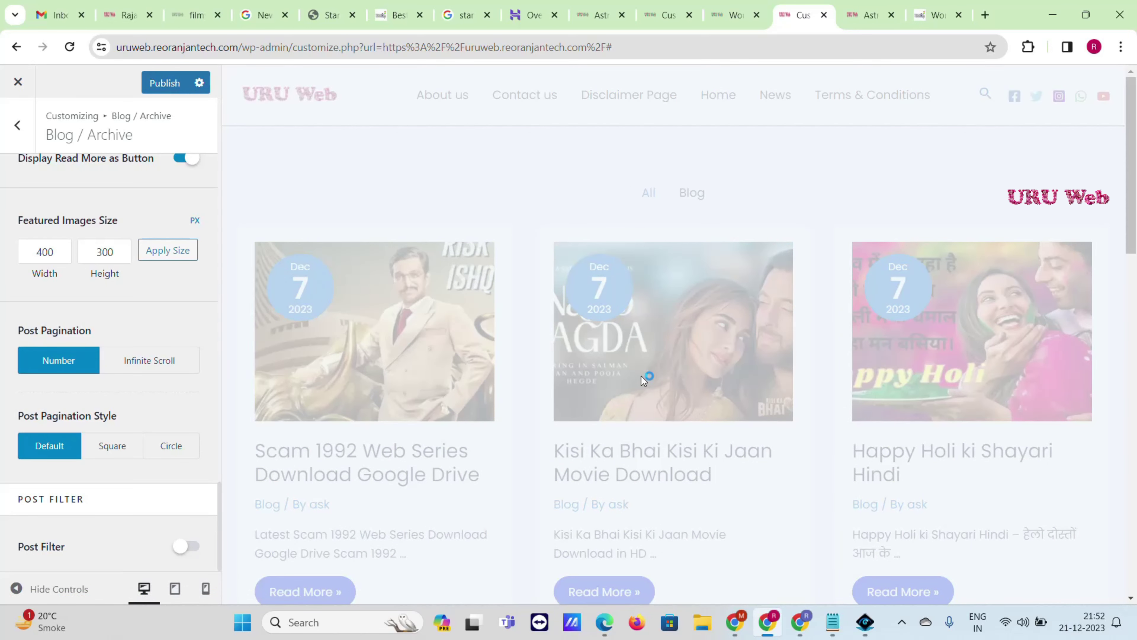
pyautogui.scroll(5, 110, 308)
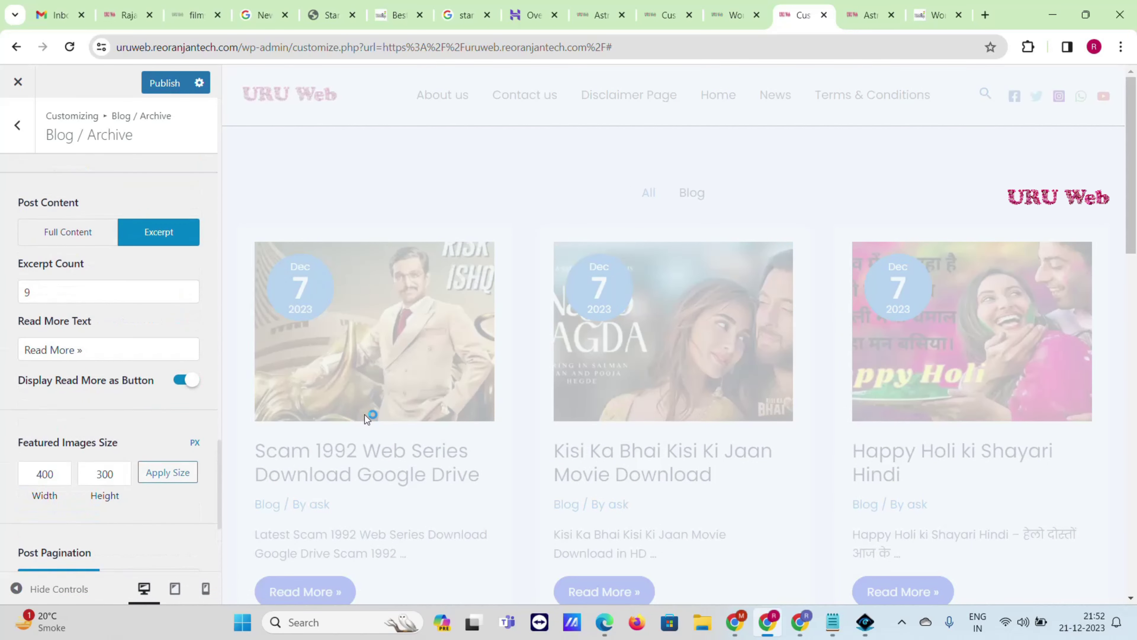
pyautogui.scroll(10, 136, 345)
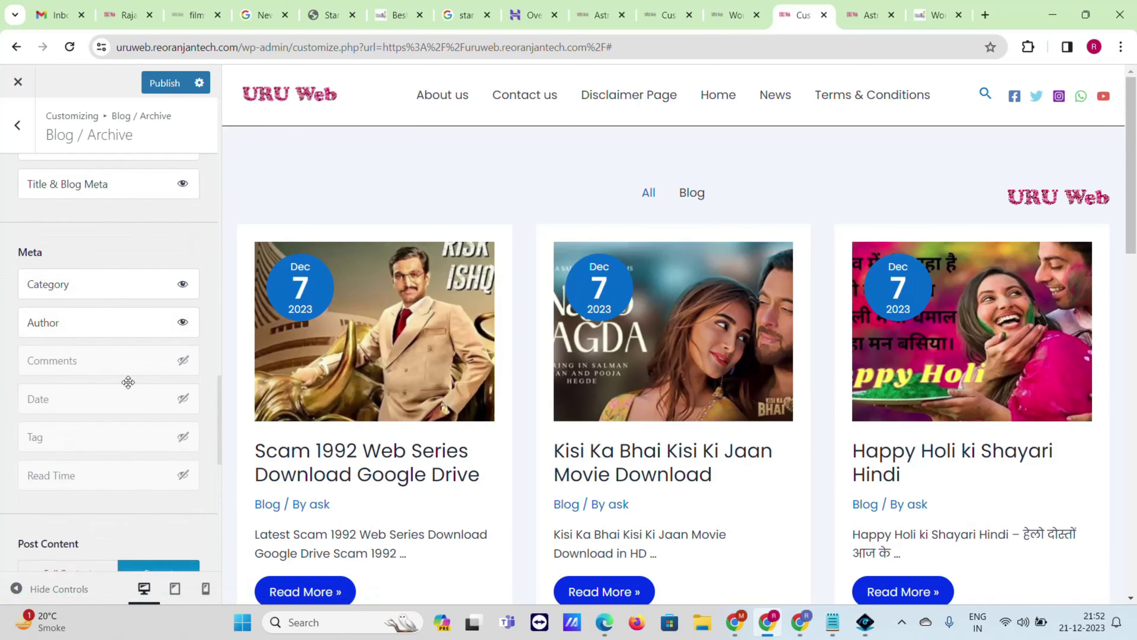
pyautogui.scroll(10, 137, 343)
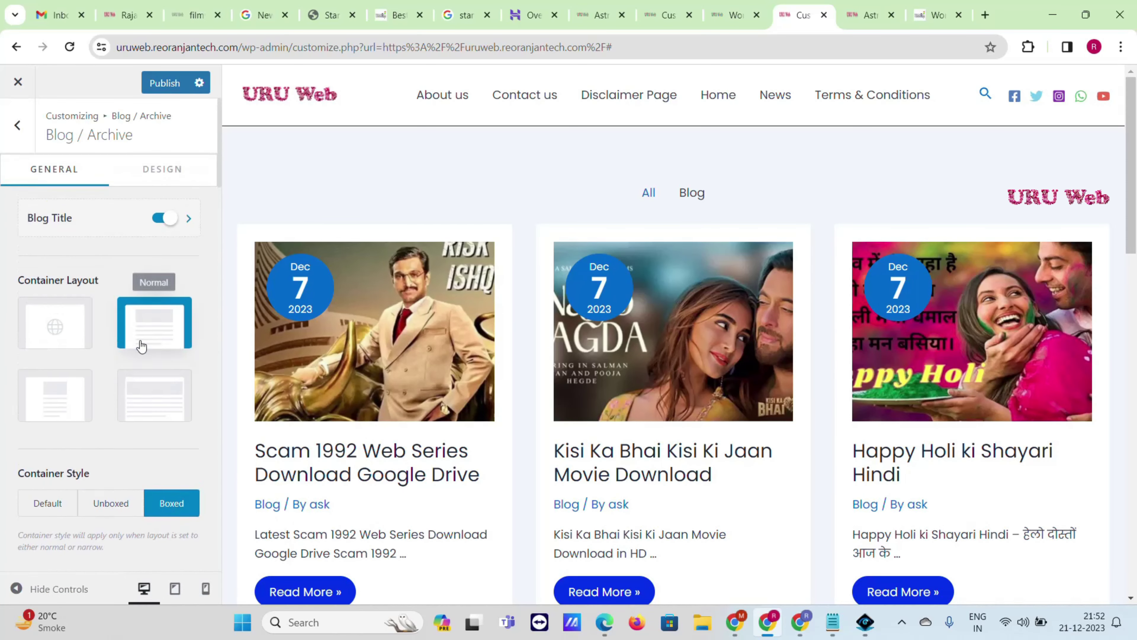
# - Review the Blog / Archive Design tab's colour, font and post spacing options
pyautogui.click(166, 173)
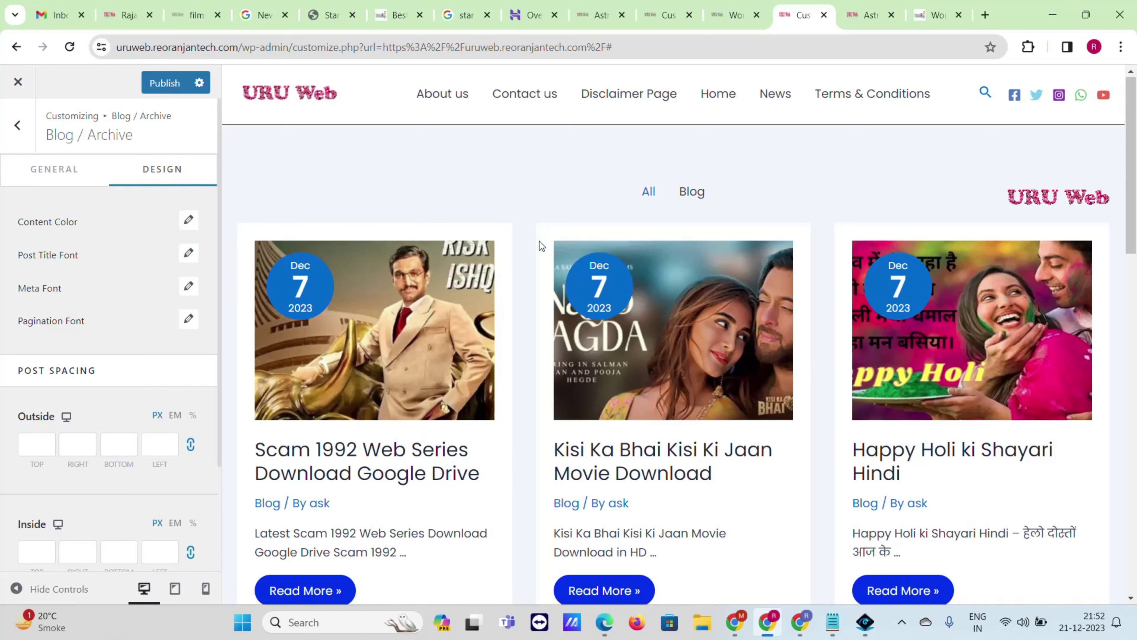
pyautogui.scroll(-3, 540, 241)
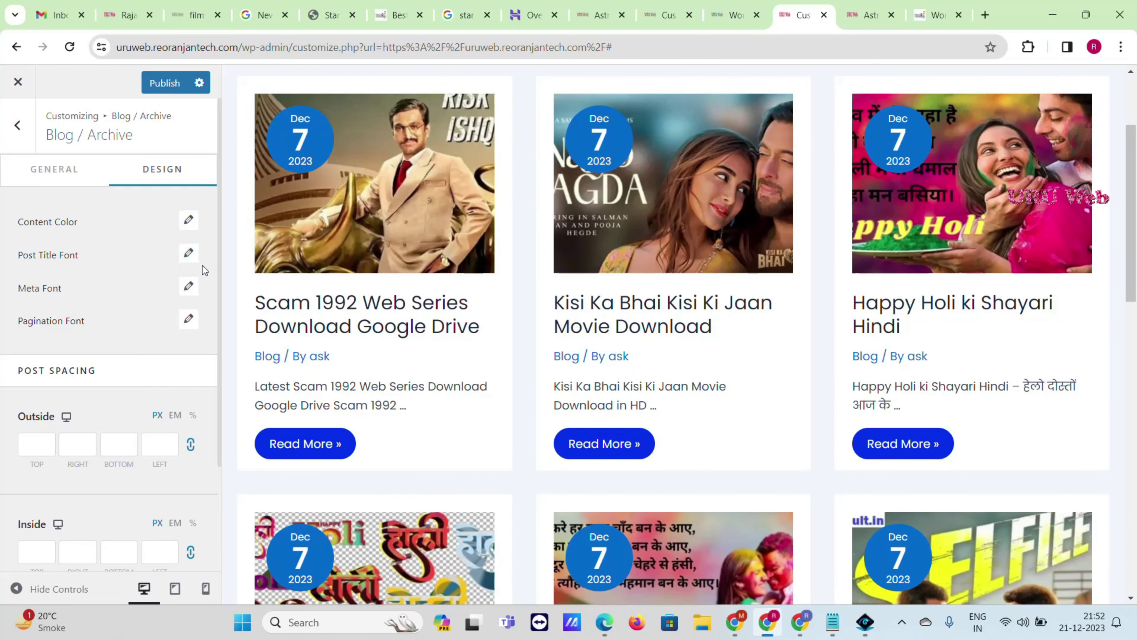
pyautogui.scroll(-3, 193, 260)
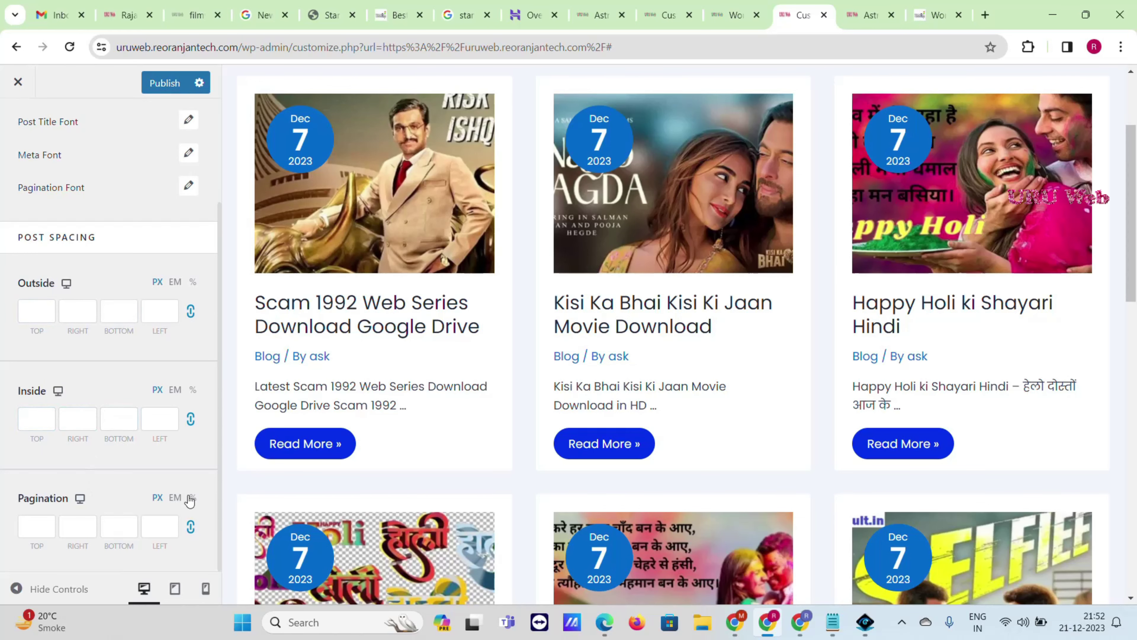
pyautogui.scroll(3, 891, 367)
pyautogui.scroll(-7, 537, 296)
pyautogui.scroll(8, 282, 256)
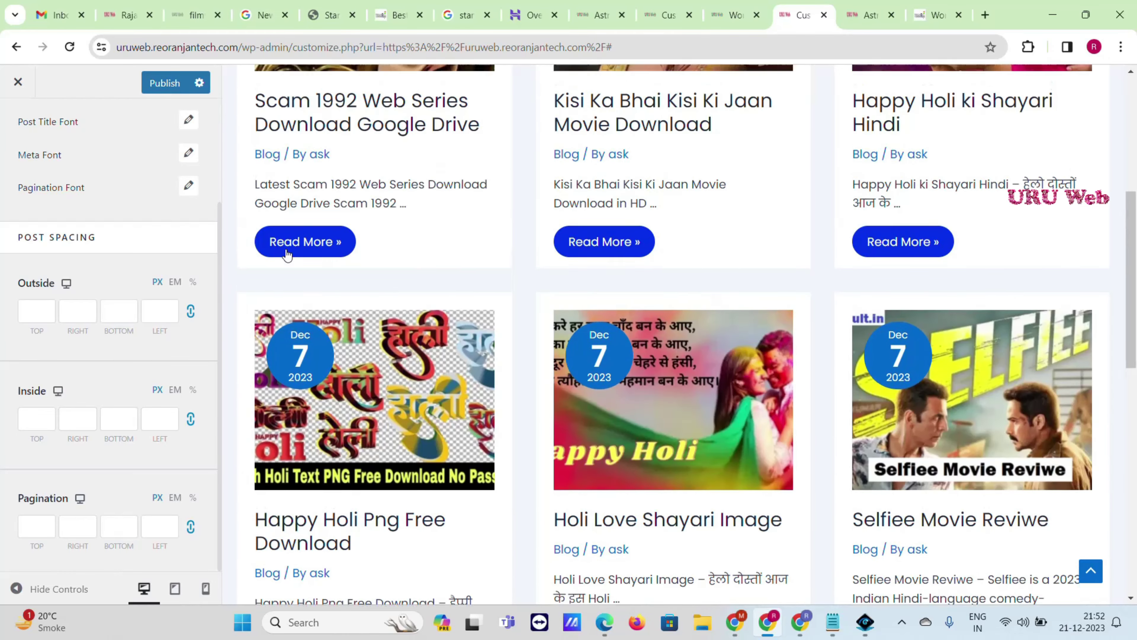
pyautogui.scroll(3, 125, 135)
# - Publish the archive changes and give Single Post a Normal container layout
pyautogui.click(165, 83)
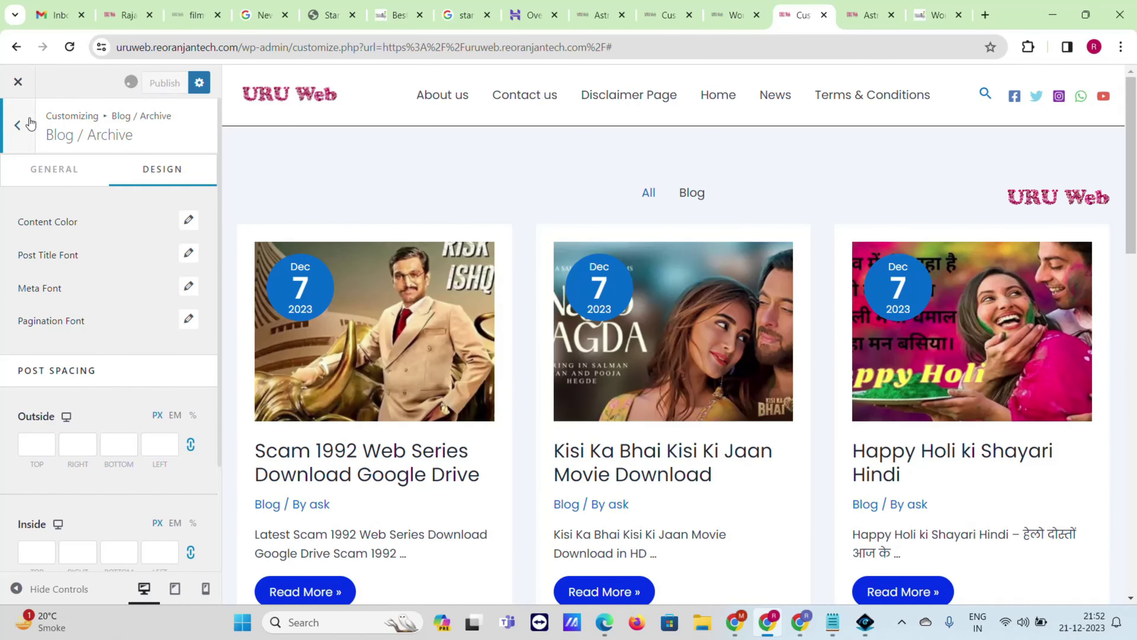
pyautogui.click(17, 128)
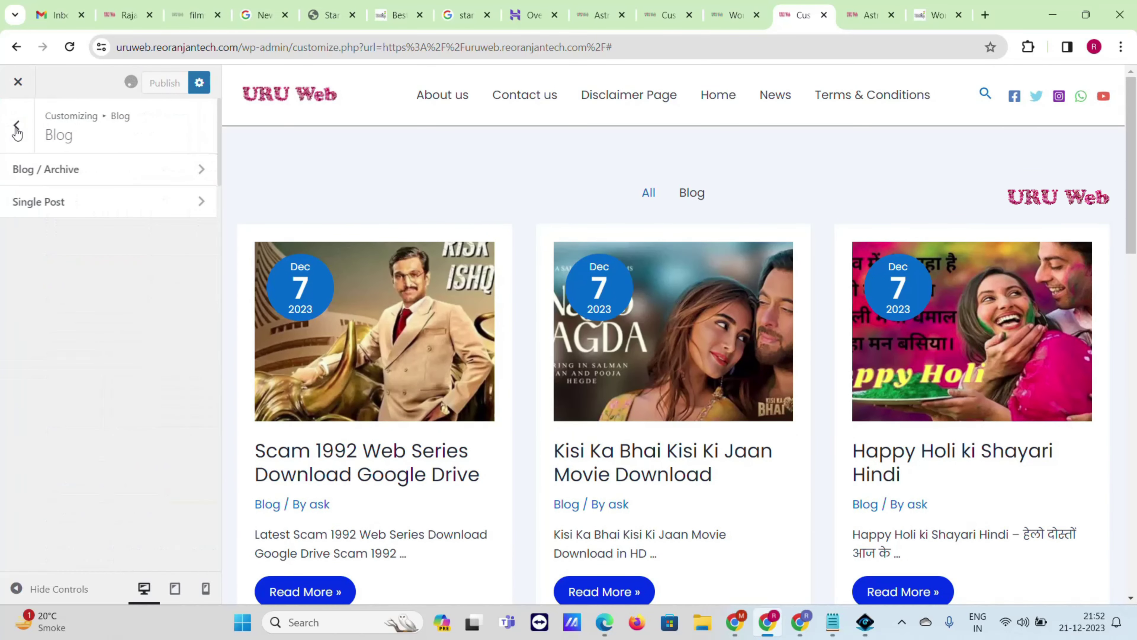
pyautogui.click(87, 210)
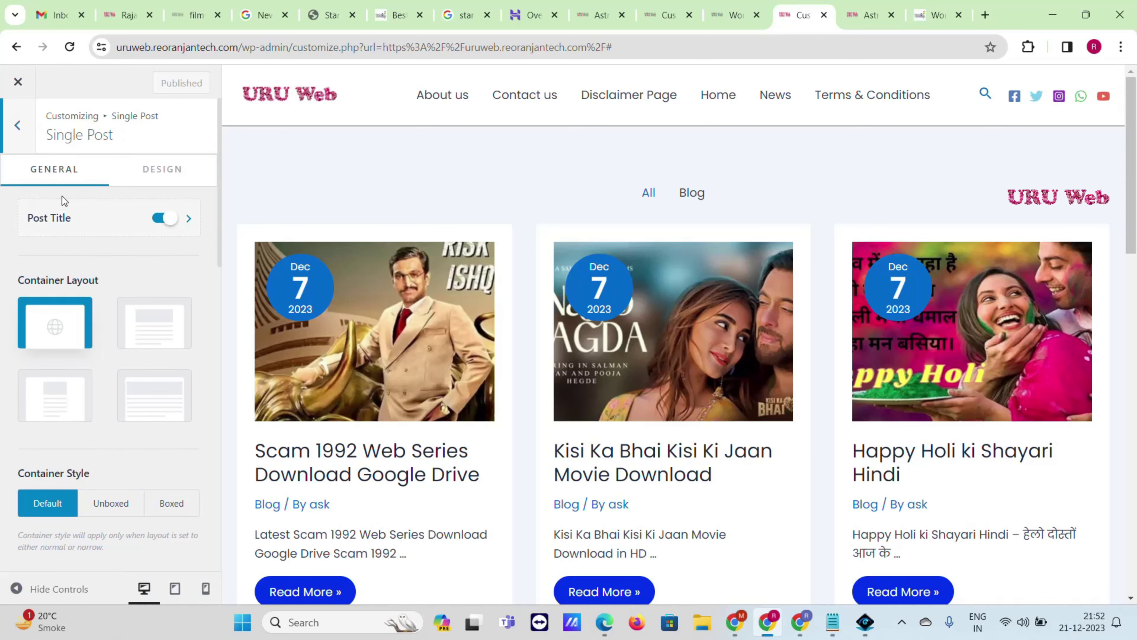
pyautogui.click(139, 329)
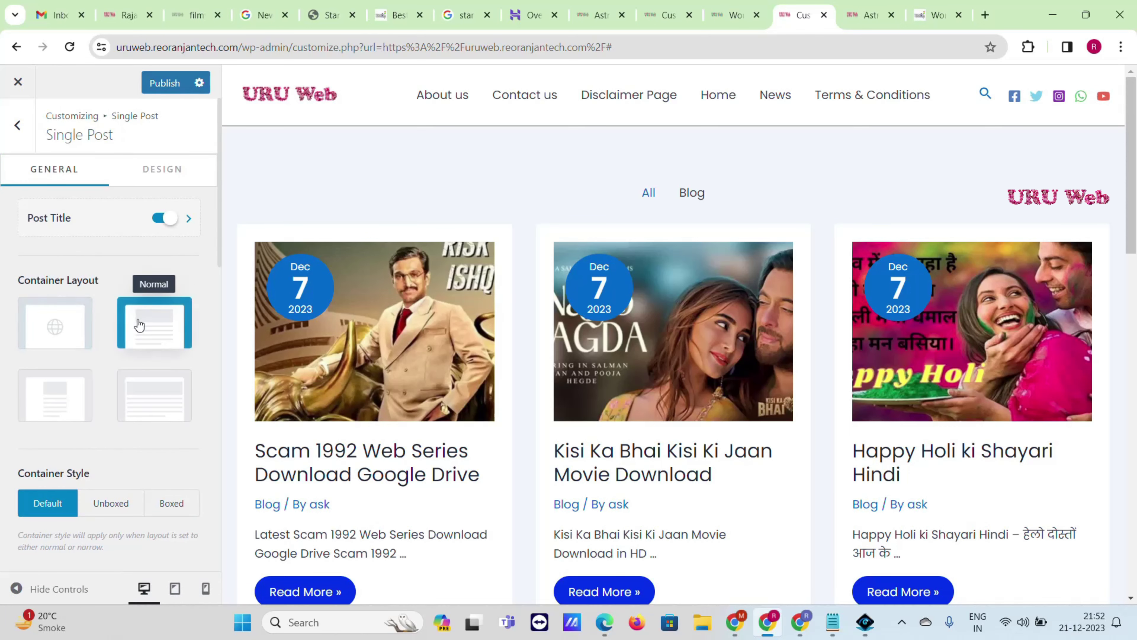
# - Give single posts a Right Sidebar layout with Boxed sidebar style
pyautogui.scroll(-5, 137, 358)
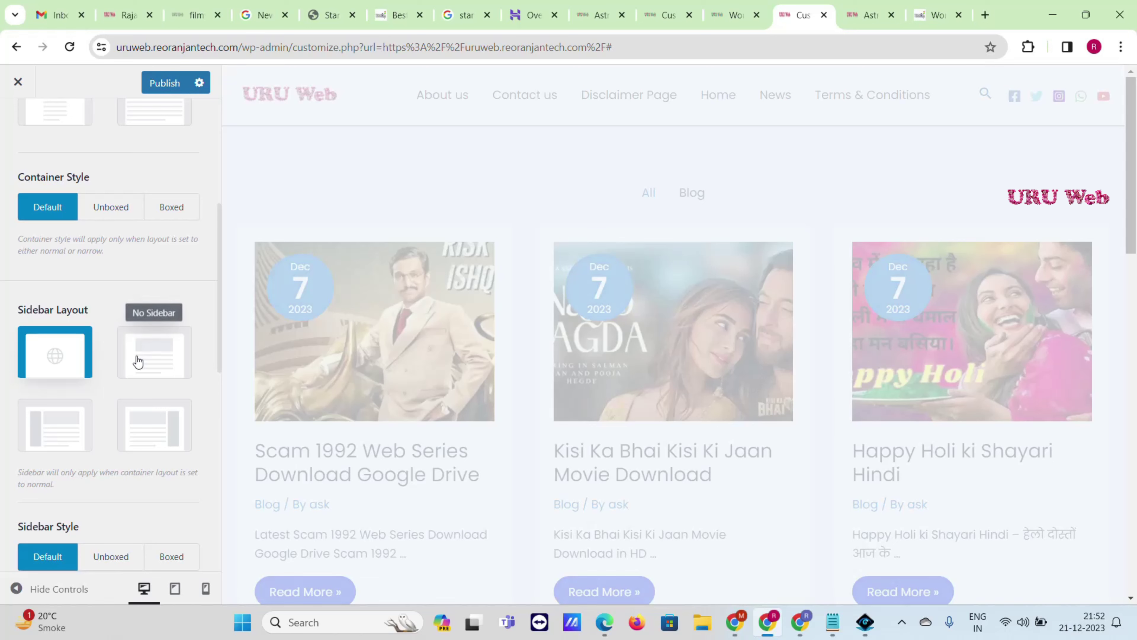
pyautogui.click(156, 437)
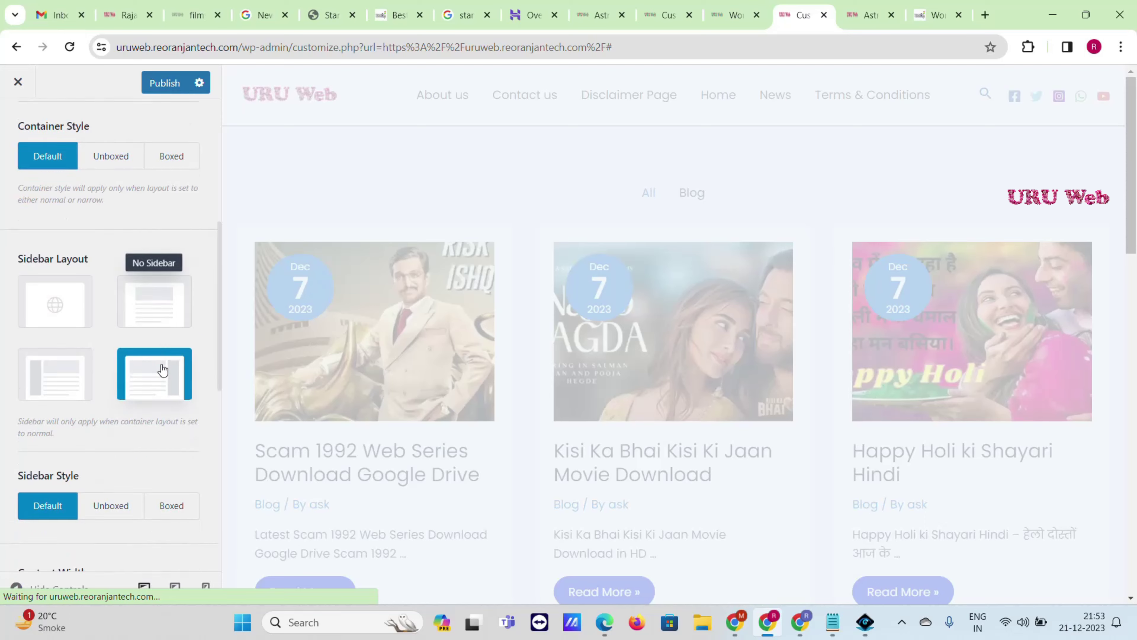
pyautogui.scroll(-5, 160, 365)
pyautogui.scroll(-2, 147, 266)
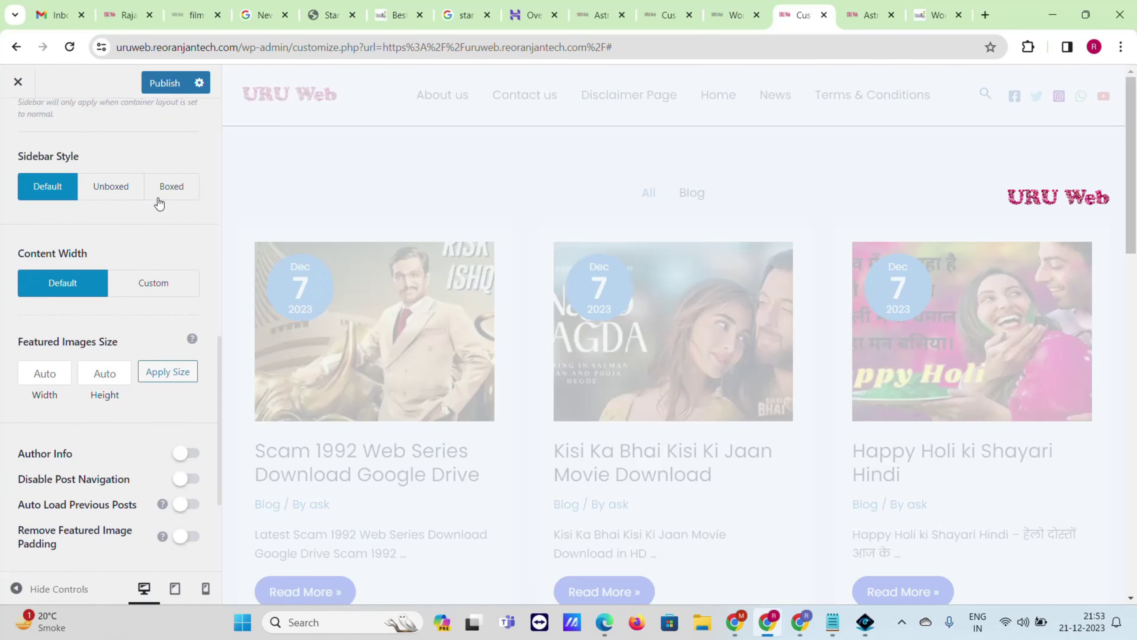
pyautogui.click(167, 191)
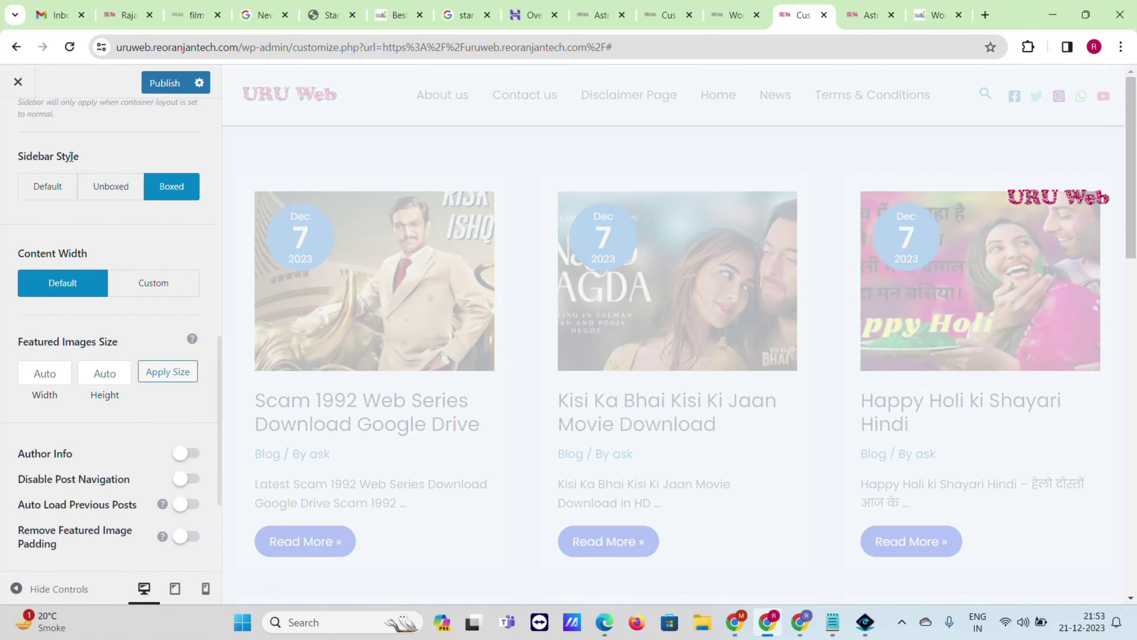
pyautogui.scroll(-2, 150, 278)
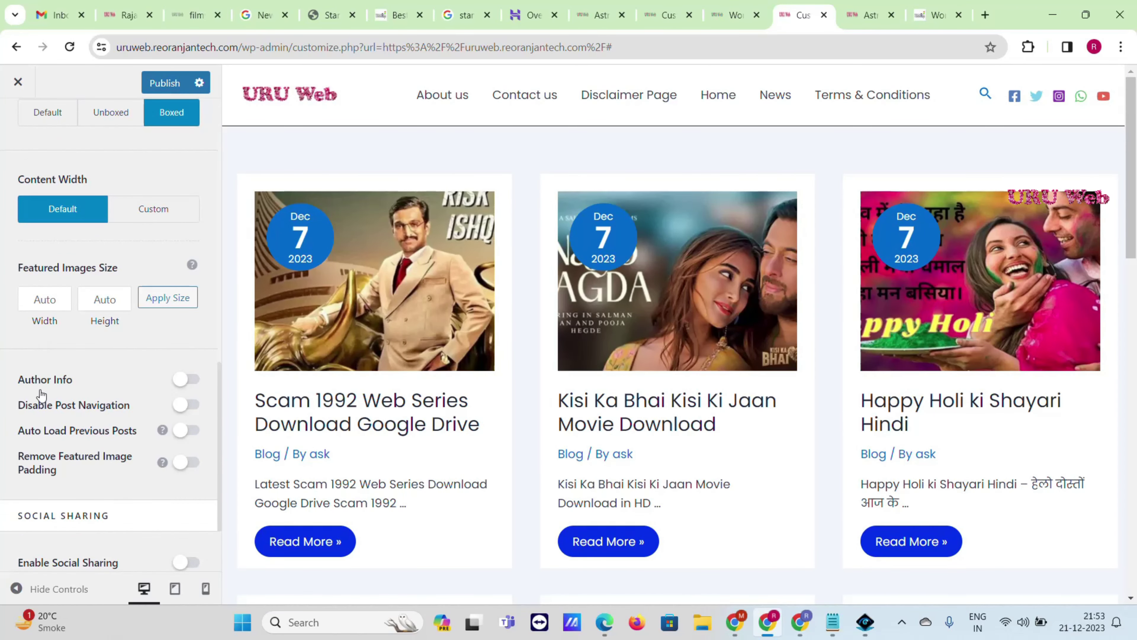
pyautogui.scroll(-3, 41, 394)
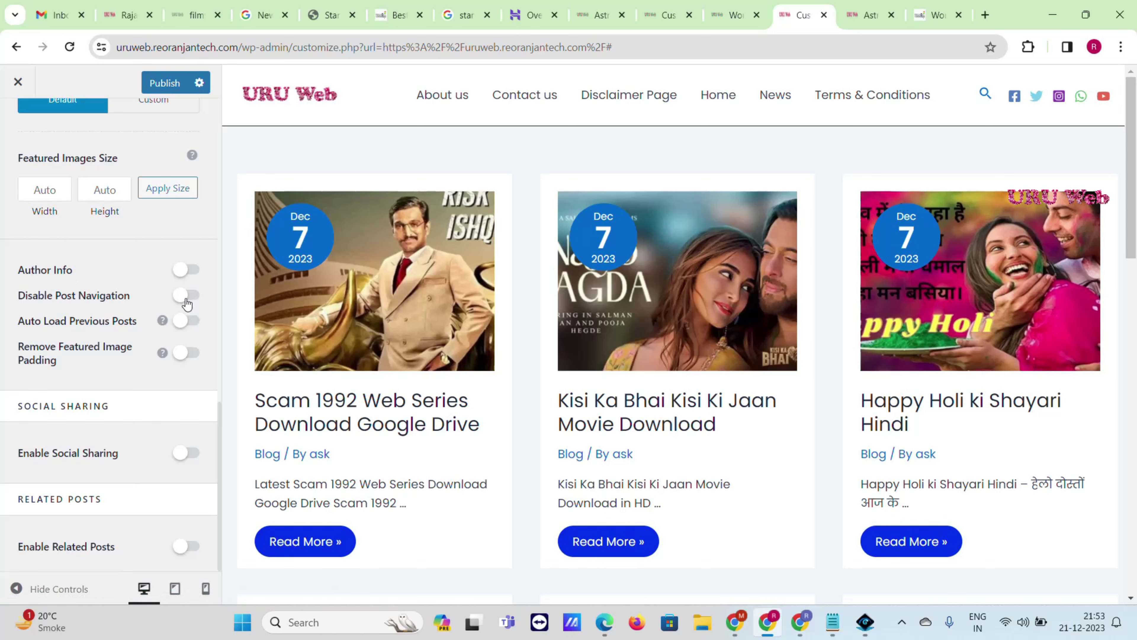
# - Turn on Auto Load Previous Posts and Enable Social Sharing
pyautogui.click(189, 322)
pyautogui.click(185, 452)
pyautogui.scroll(-6, 134, 381)
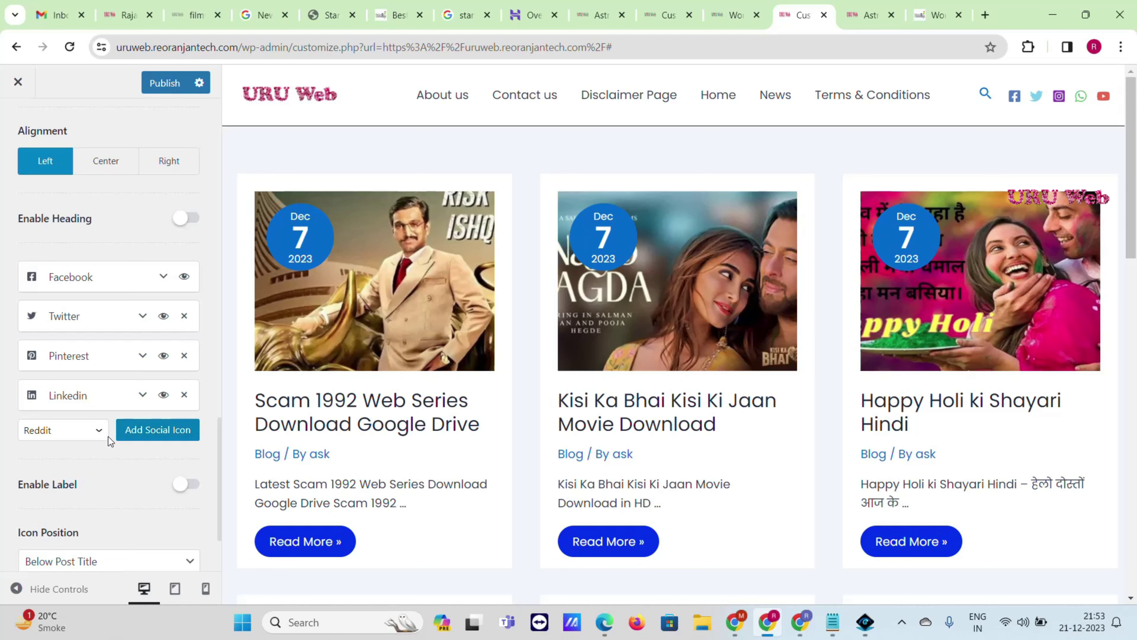
# - Add a WhatsApp share icon and keep icon position 'Below Post Title'
pyautogui.click(106, 435)
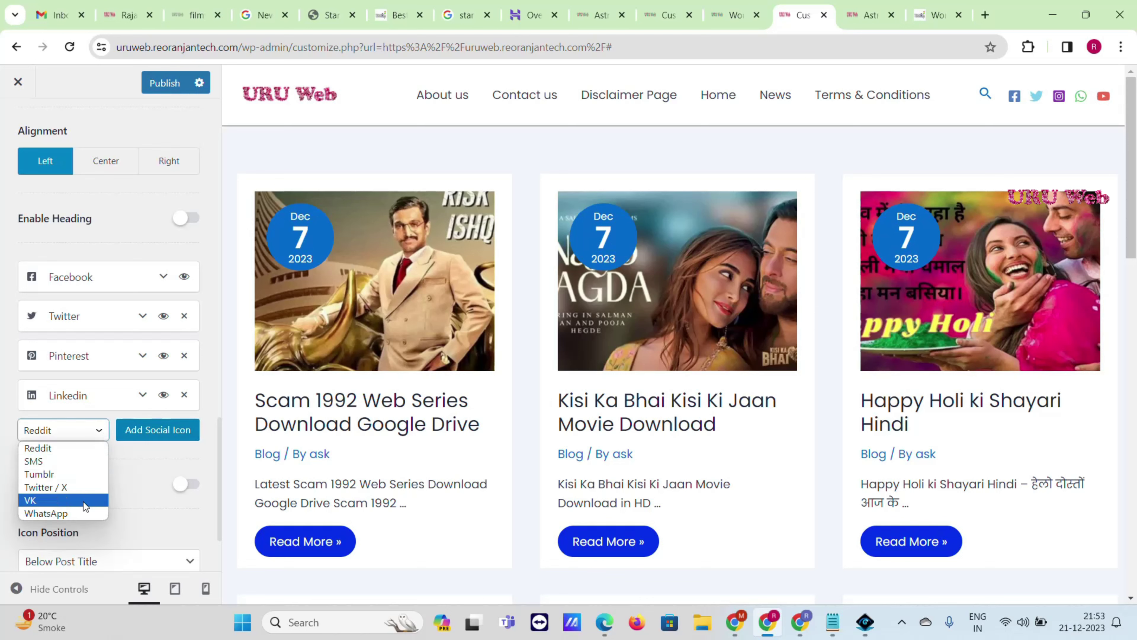
pyautogui.click(82, 520)
pyautogui.click(157, 430)
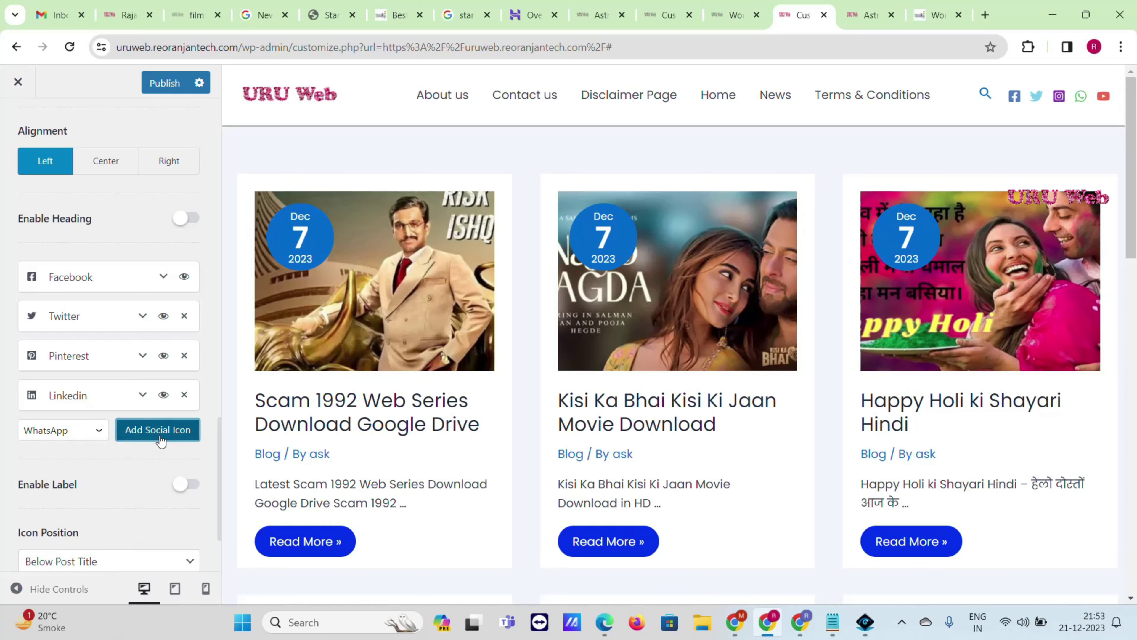
pyautogui.scroll(-3, 113, 522)
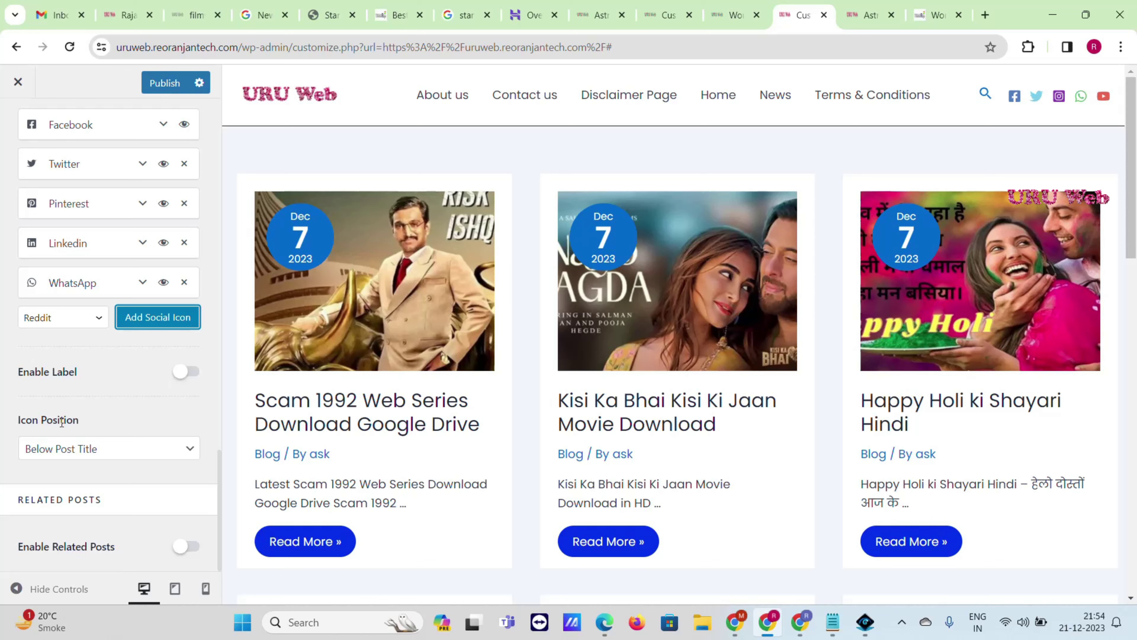
pyautogui.click(129, 457)
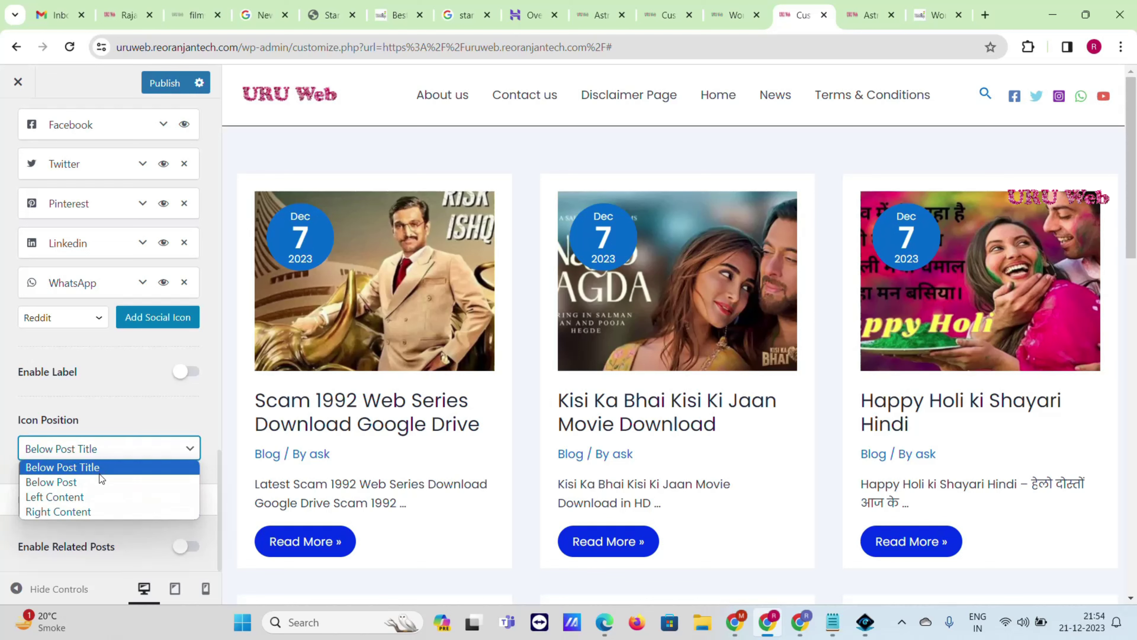
pyautogui.click(74, 434)
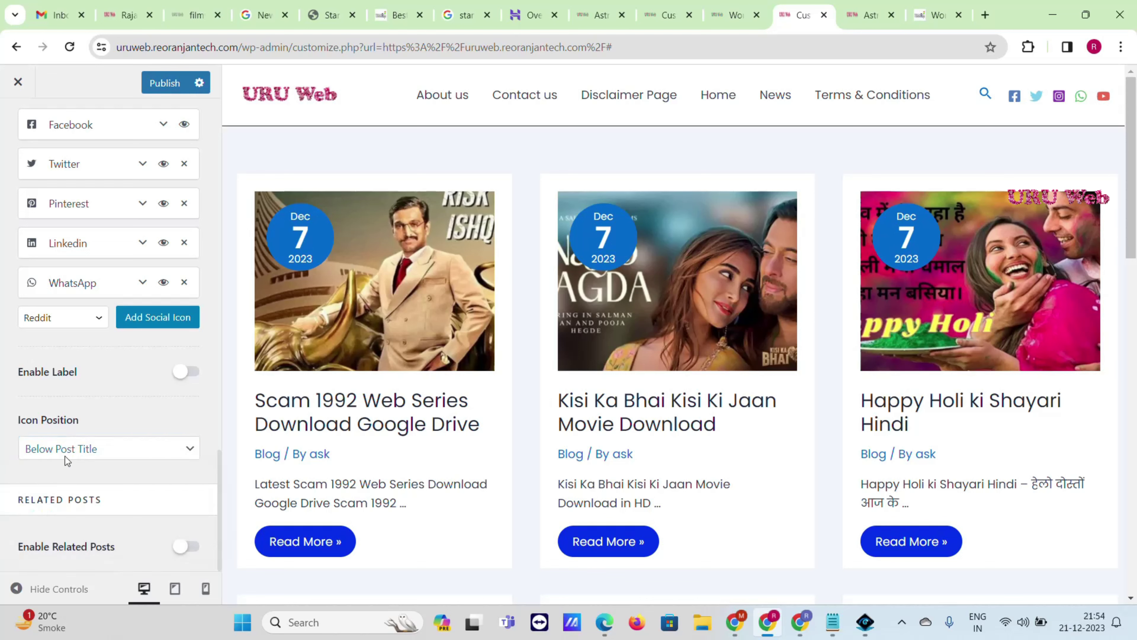
# - Enable related posts showing 6 posts in 3 columns, with comments hidden from the meta
pyautogui.click(181, 546)
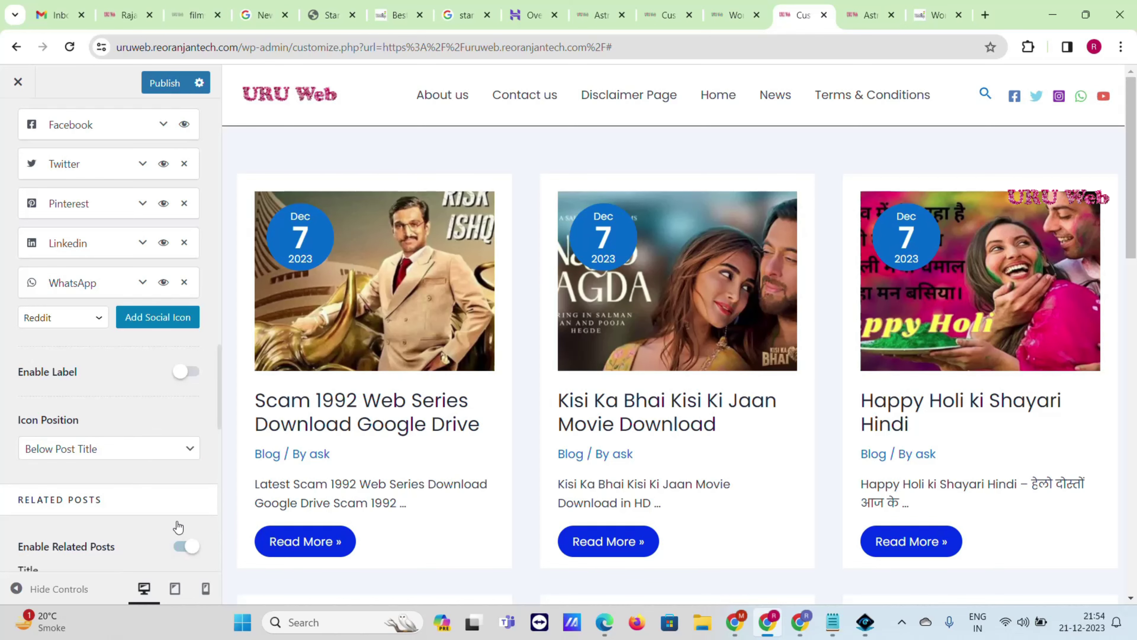
pyautogui.scroll(-5, 157, 431)
pyautogui.click(172, 398)
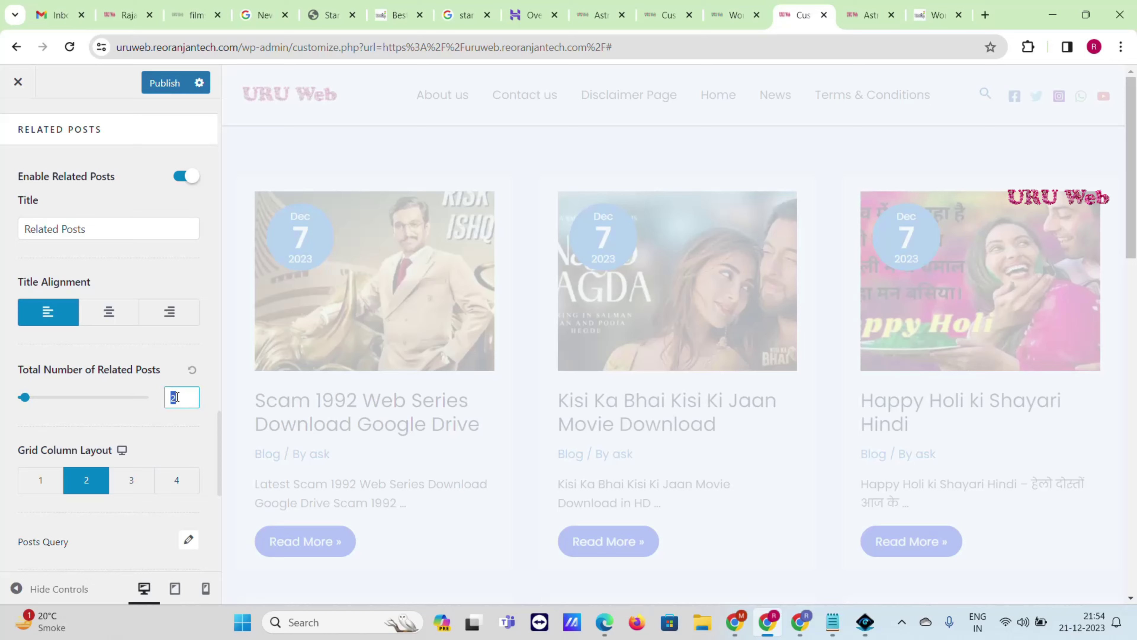
pyautogui.write('6')
pyautogui.click(134, 476)
pyautogui.scroll(-1, 173, 508)
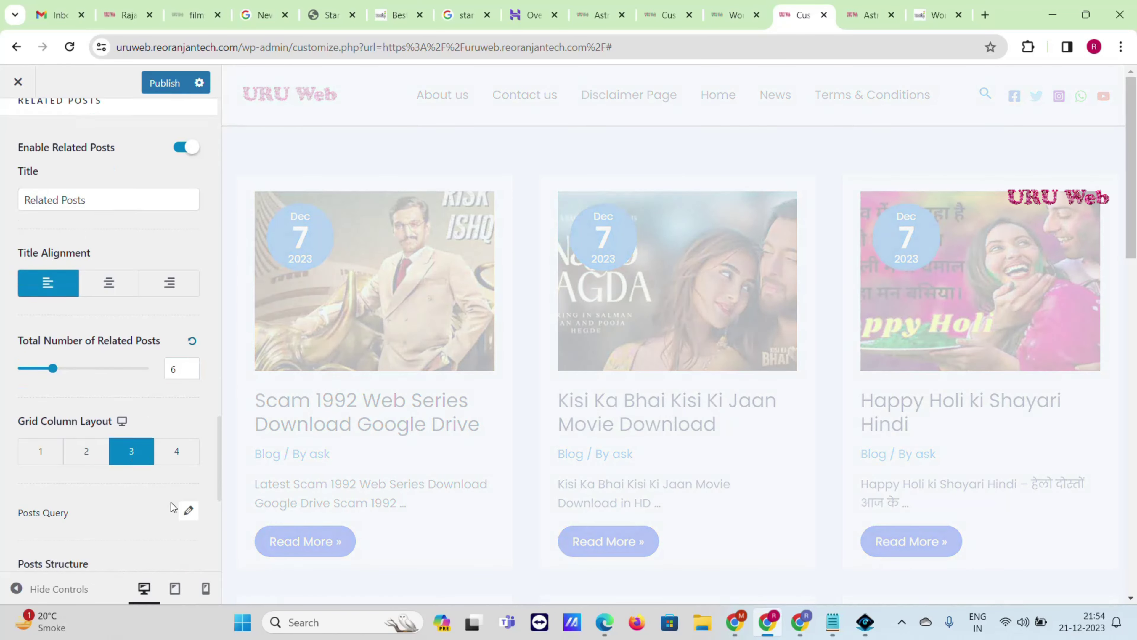
pyautogui.scroll(-8, 174, 508)
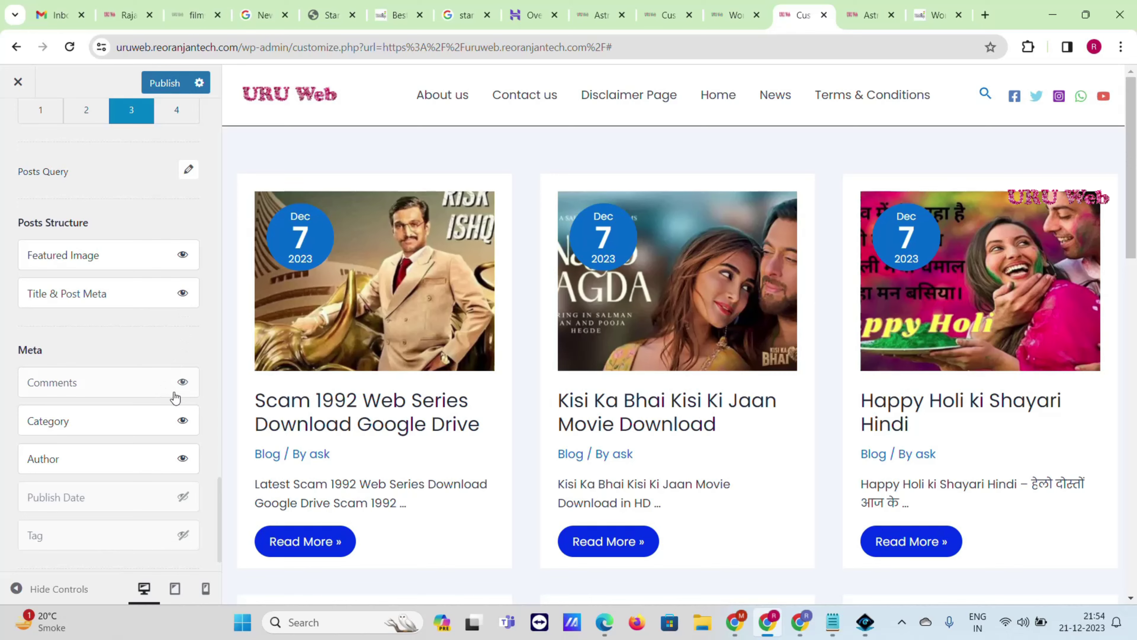
pyautogui.click(181, 384)
# - Enable post excerpts with a 12-word count and publish the changes
pyautogui.scroll(-1, 183, 508)
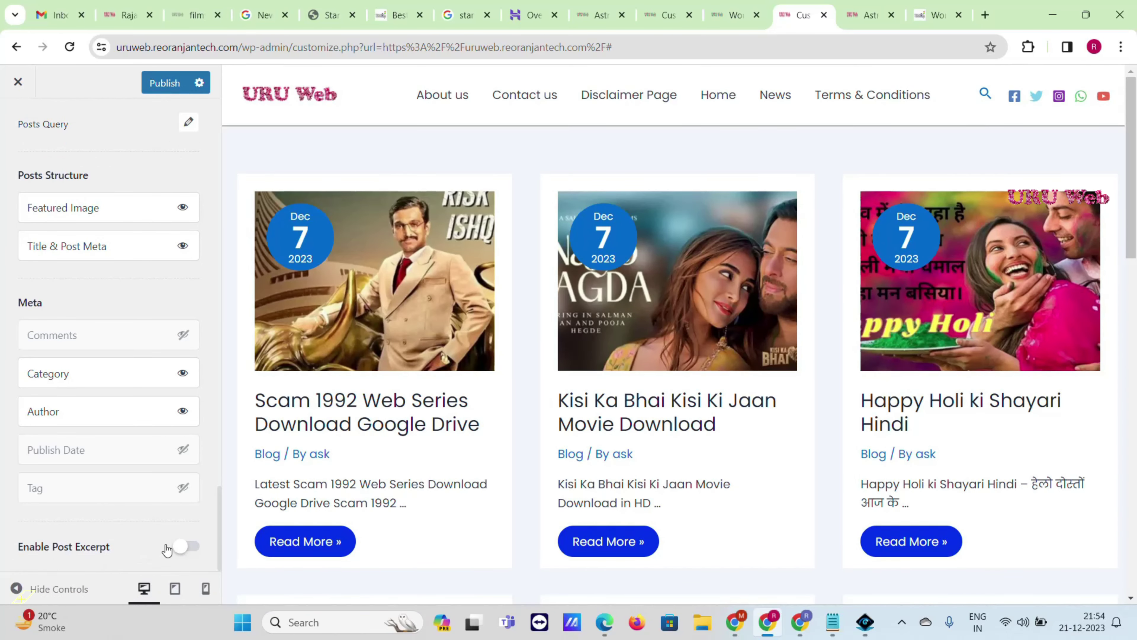
pyautogui.click(179, 547)
pyautogui.scroll(-1, 138, 487)
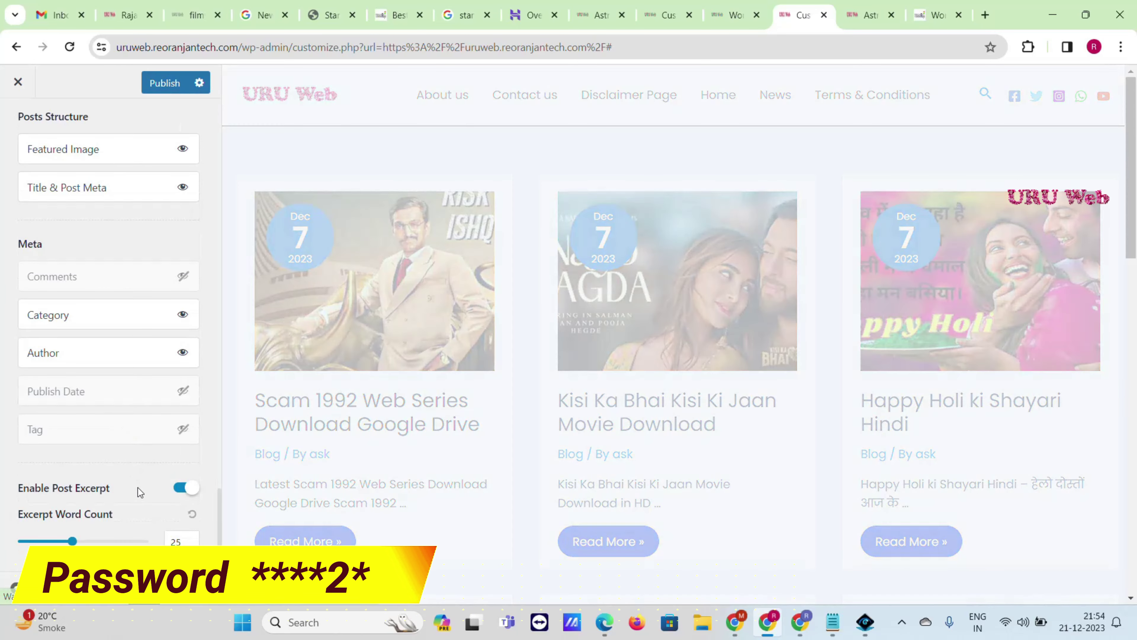
pyautogui.doubleClick(172, 543)
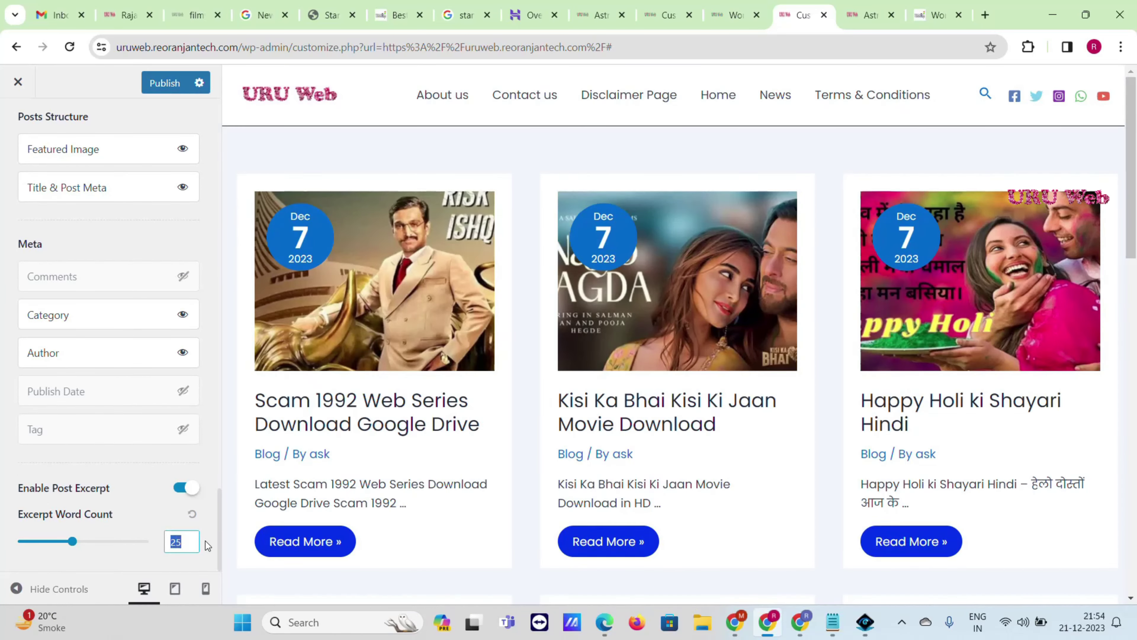
pyautogui.write('12')
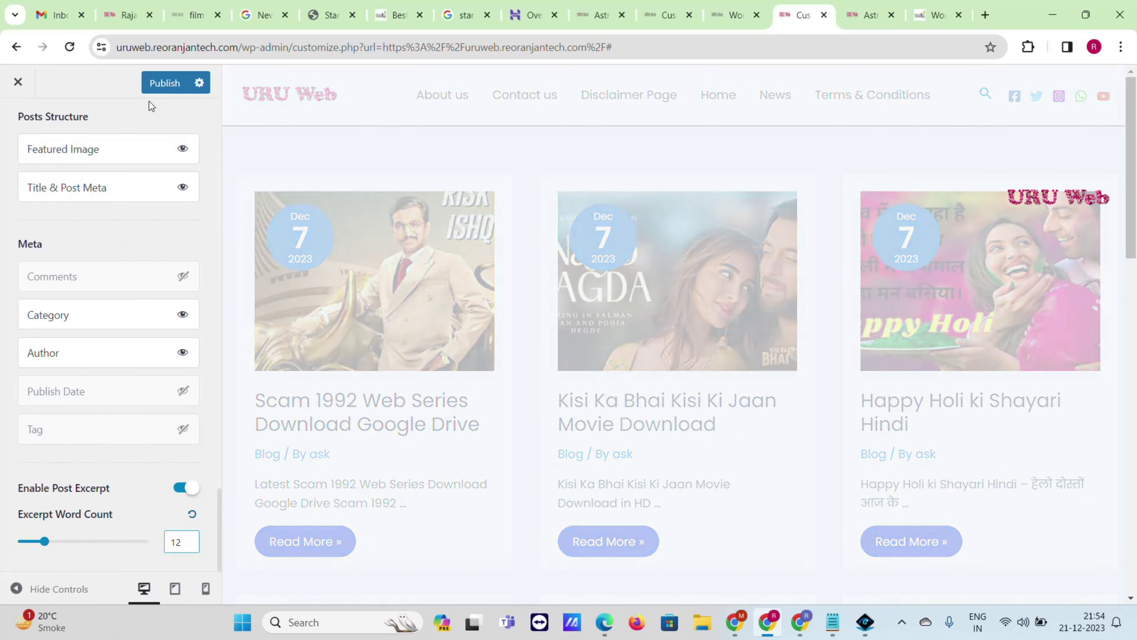
pyautogui.click(164, 83)
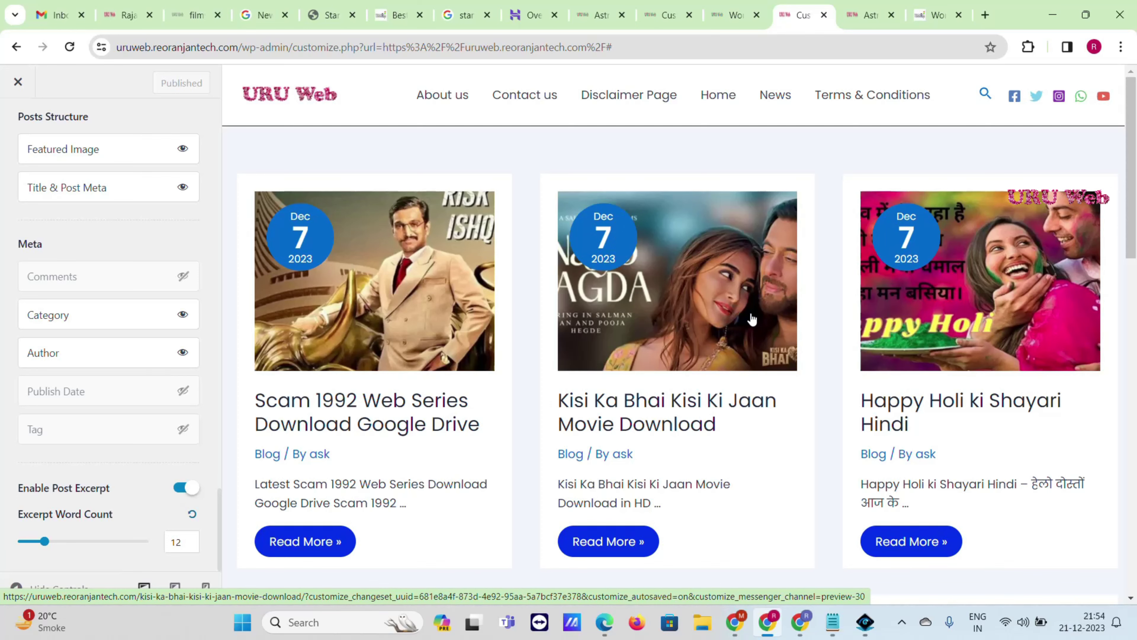
# - Look through the Single Post Design settings
pyautogui.click(340, 359)
pyautogui.click(165, 169)
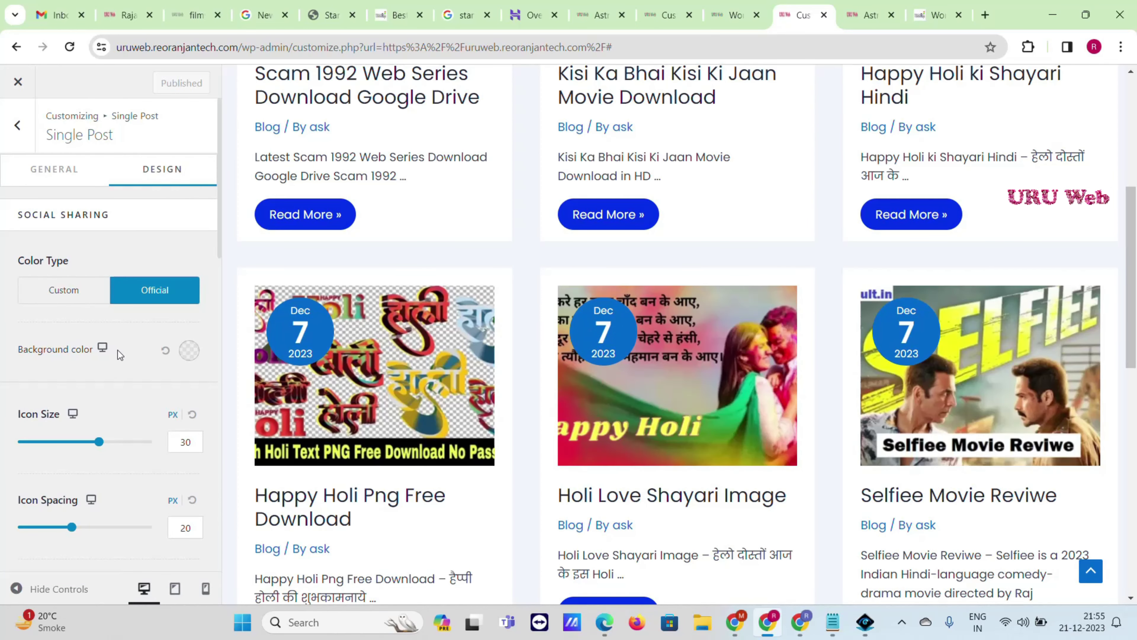
pyautogui.scroll(-3, 131, 382)
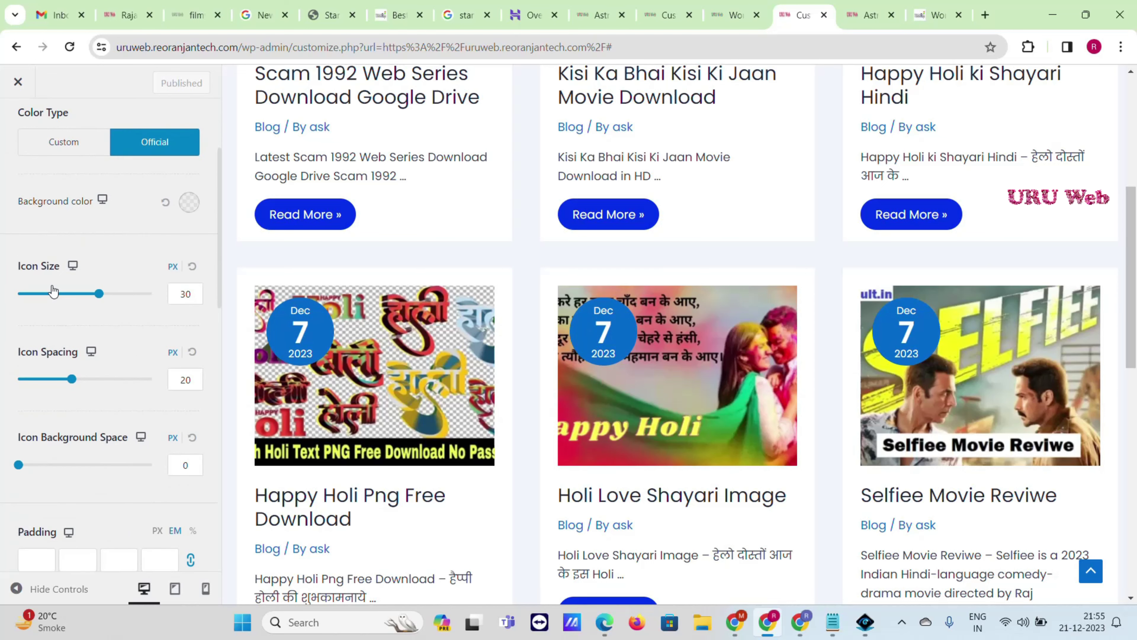
pyautogui.scroll(-15, 180, 357)
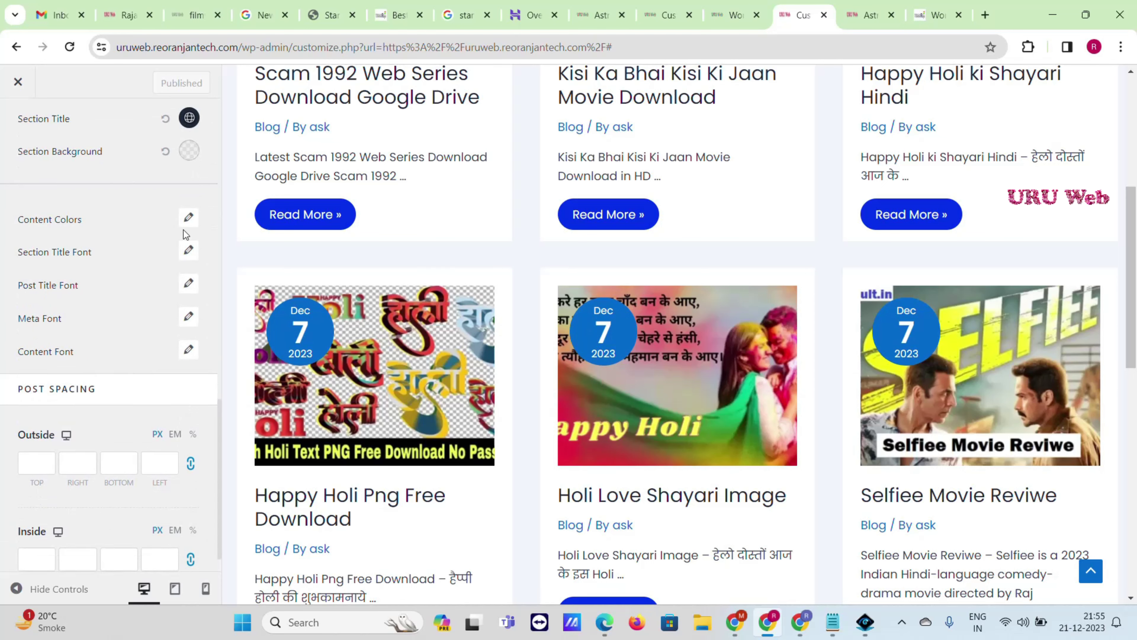
pyautogui.scroll(-1, 119, 419)
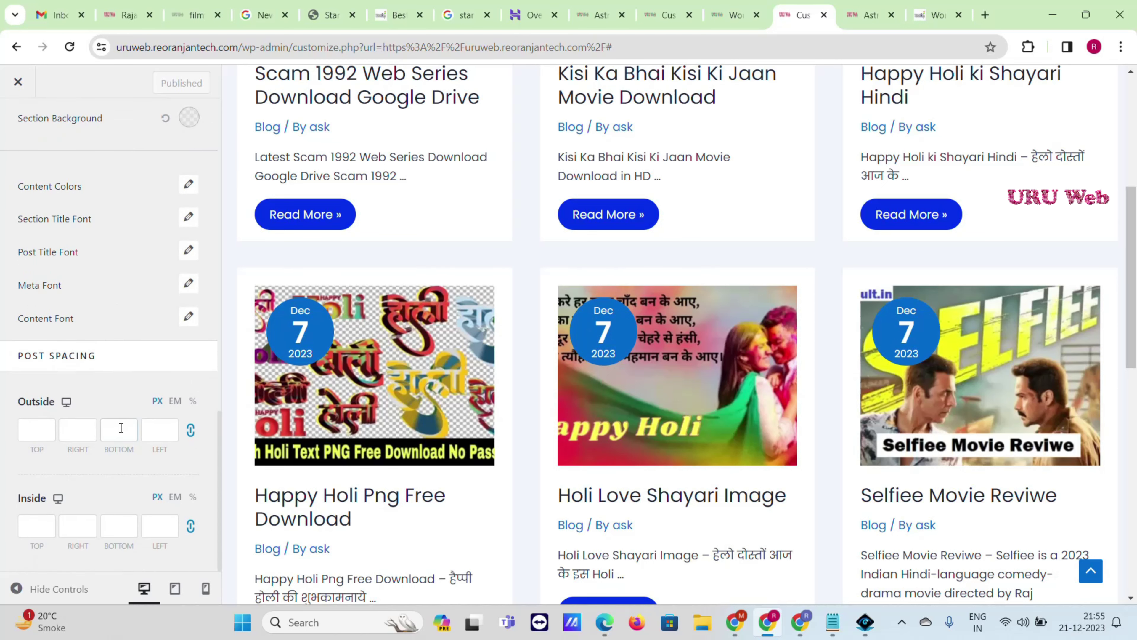
pyautogui.scroll(5, 119, 390)
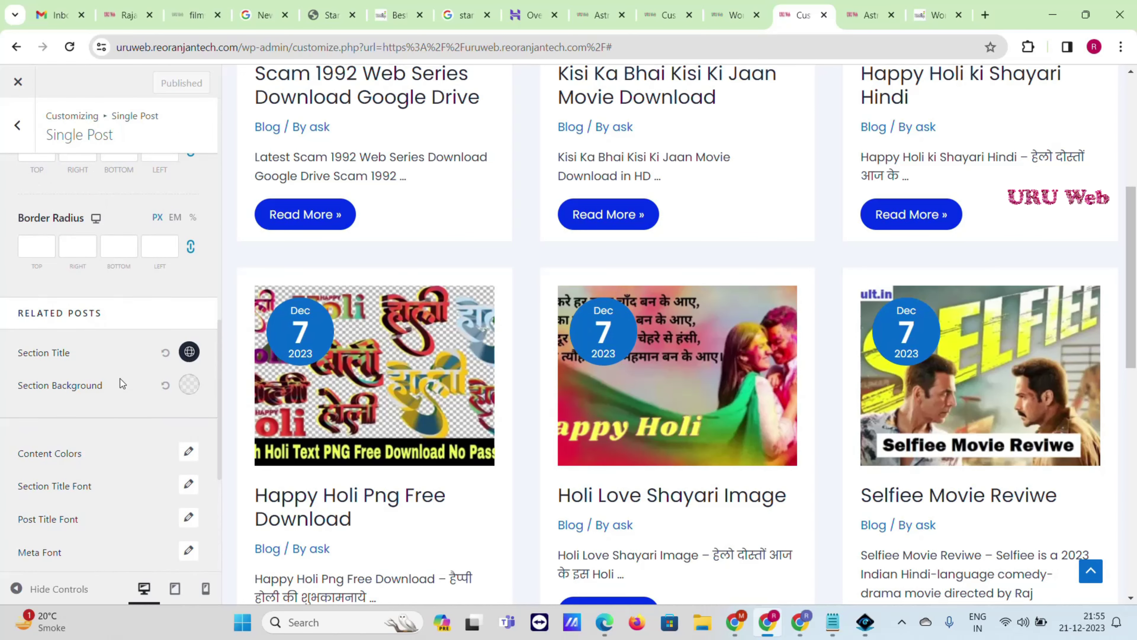
pyautogui.scroll(10, 37, 374)
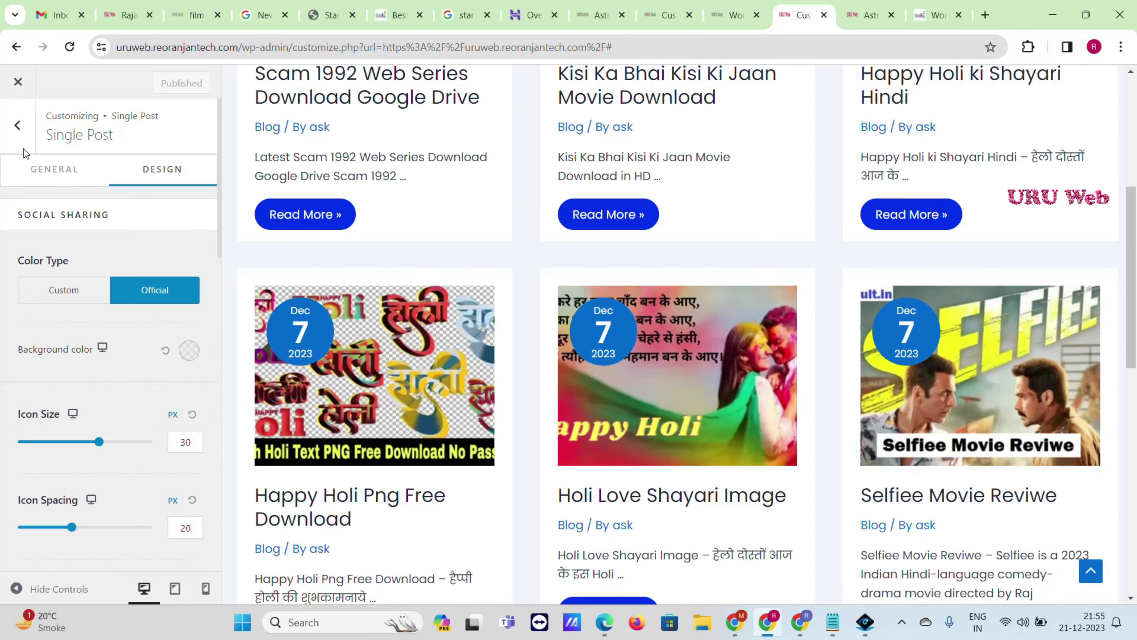
# - Go back through Blog settings to the main Customizer section list
pyautogui.click(18, 125)
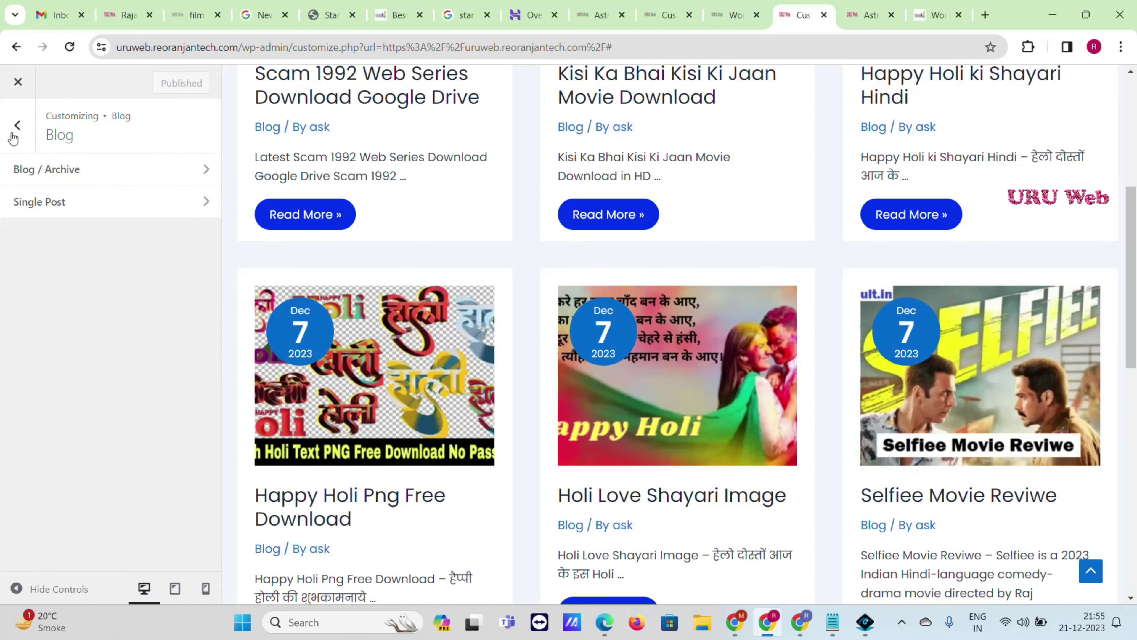
pyautogui.scroll(-10, 622, 427)
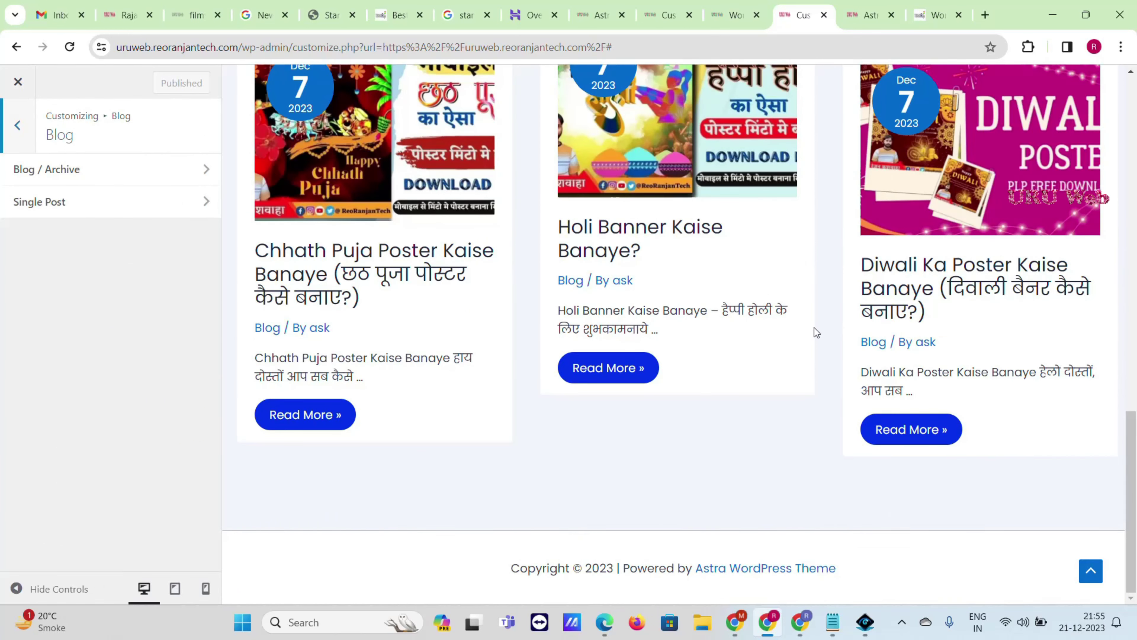
pyautogui.scroll(10, 821, 216)
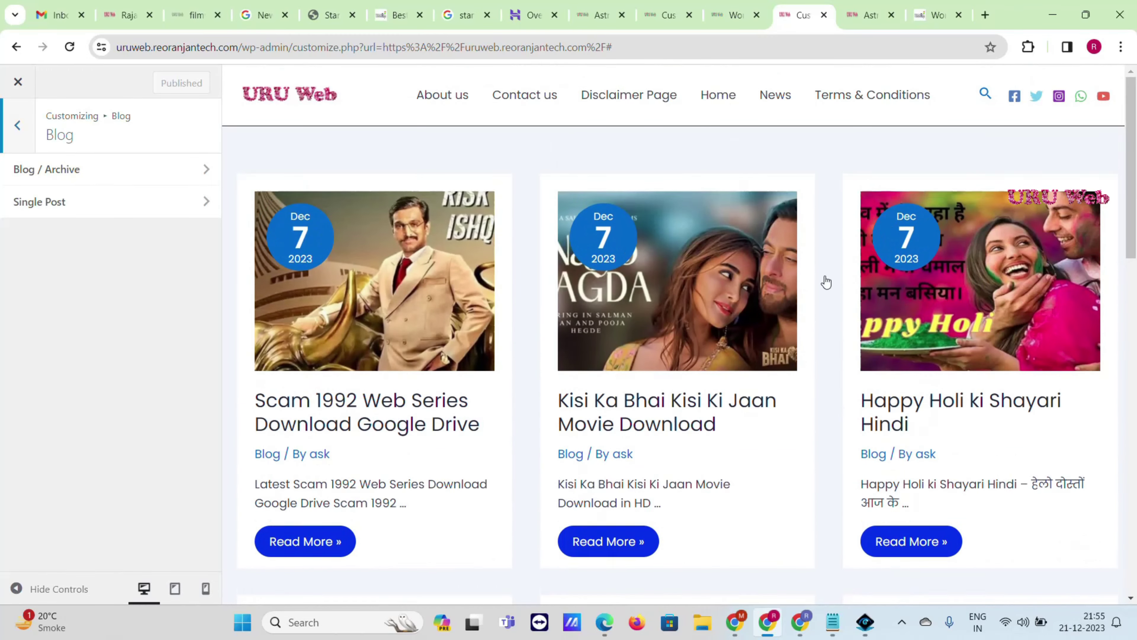
pyautogui.scroll(-10, 820, 301)
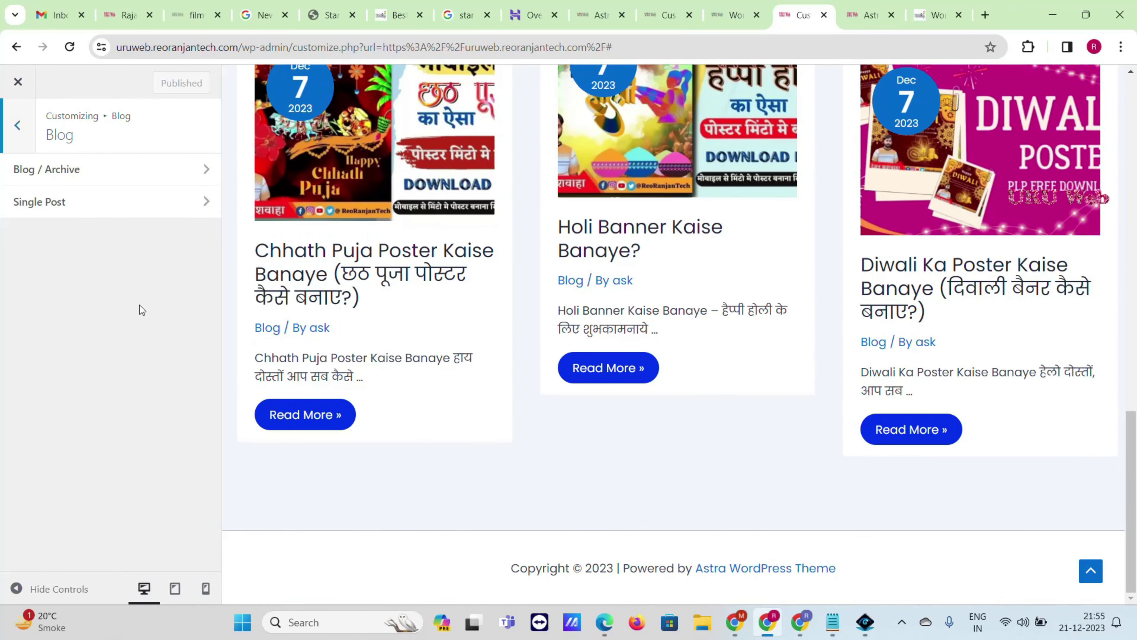
pyautogui.click(17, 128)
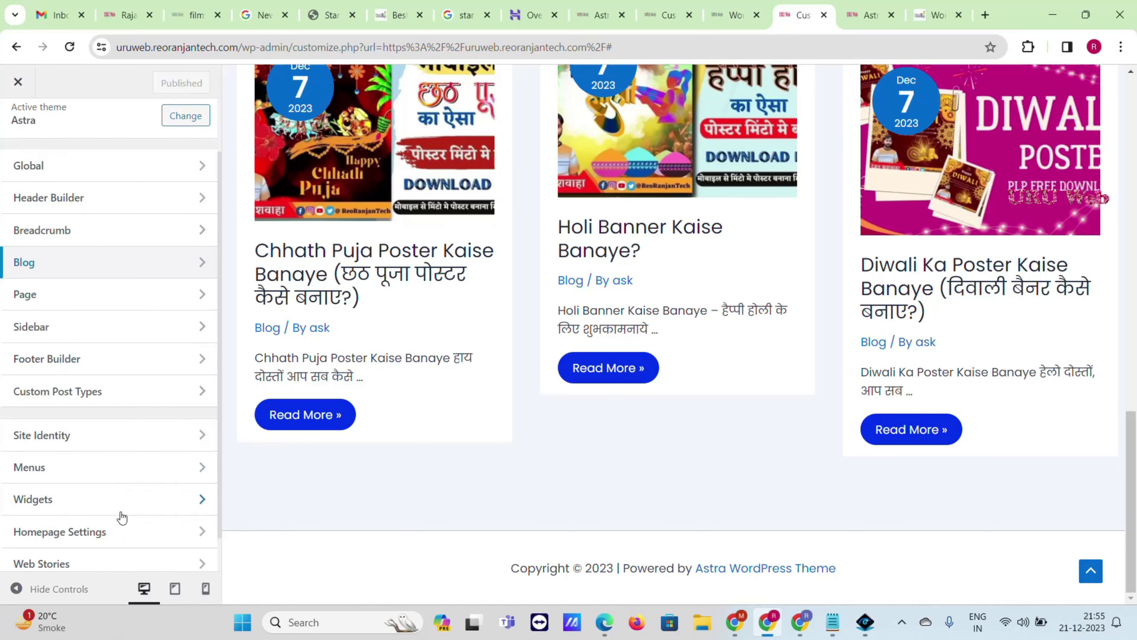
pyautogui.scroll(-1, 121, 518)
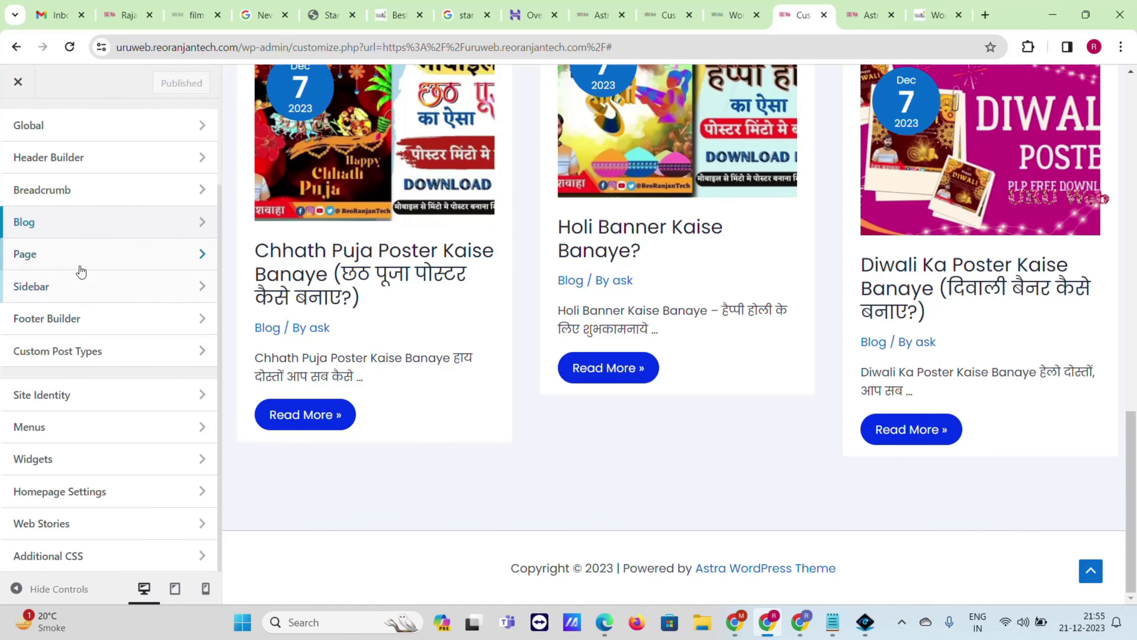
# - Replace [theme_author] in the footer copyright with 'URU Web' and publish it
pyautogui.click(96, 324)
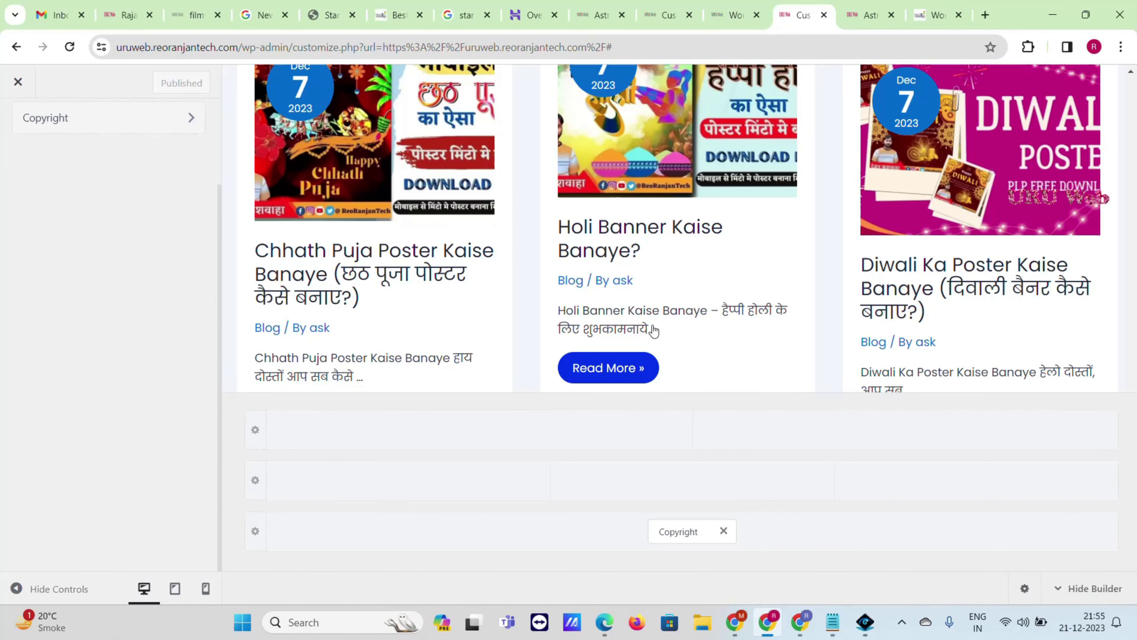
pyautogui.click(684, 535)
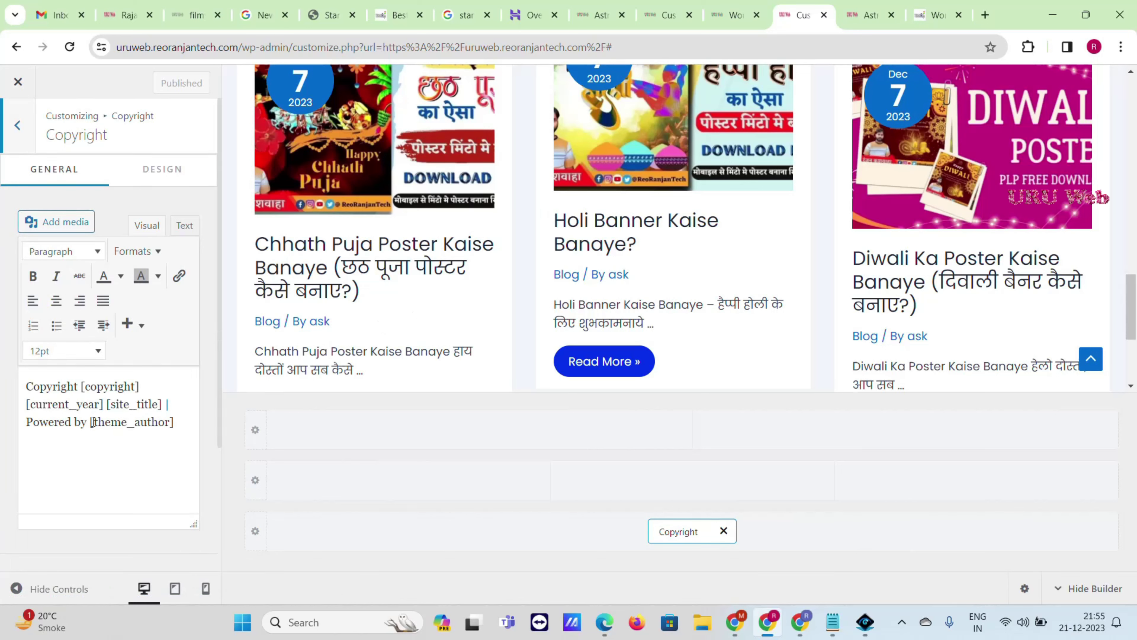
pyautogui.moveTo(91, 422); pyautogui.dragTo(183, 420)
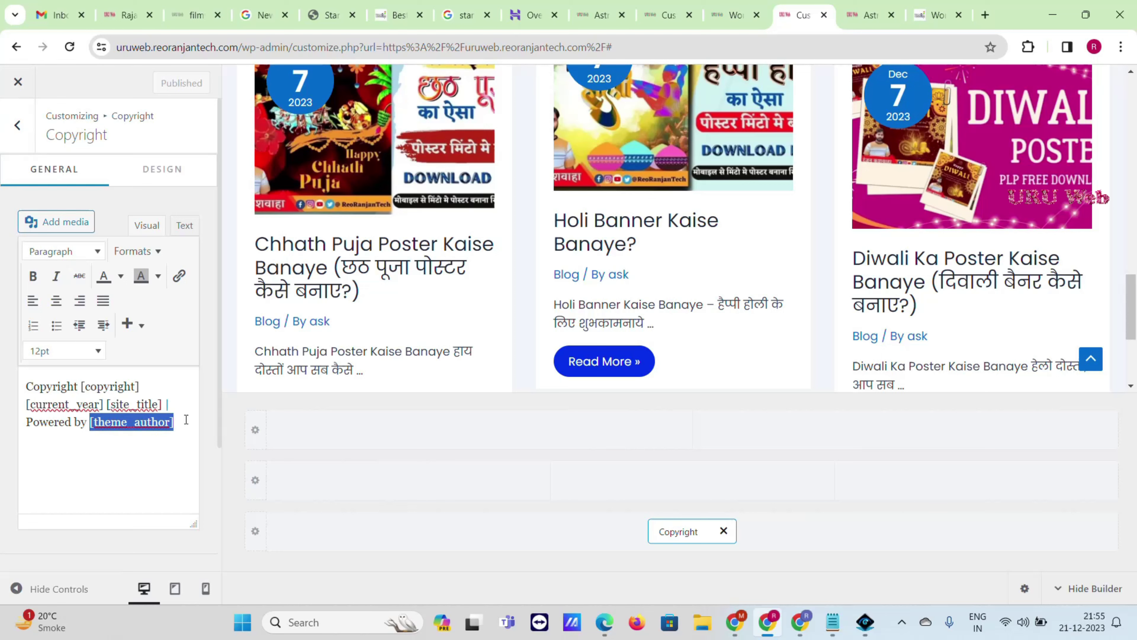
pyautogui.write('UR')
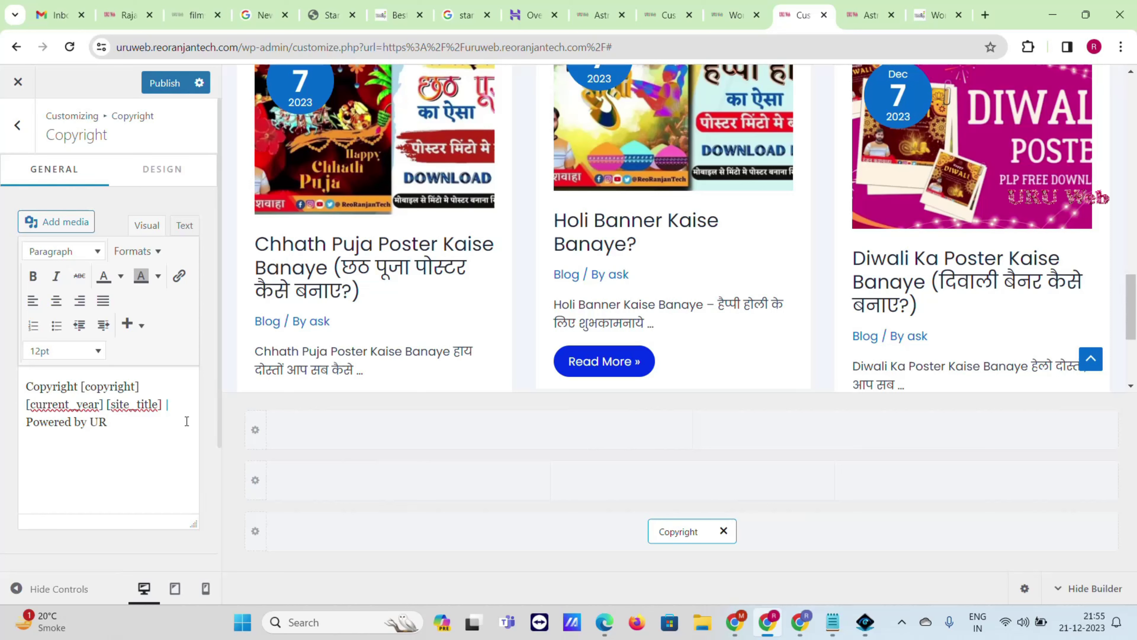
pyautogui.moveTo(89, 424); pyautogui.dragTo(132, 423)
pyautogui.write('URU Web')
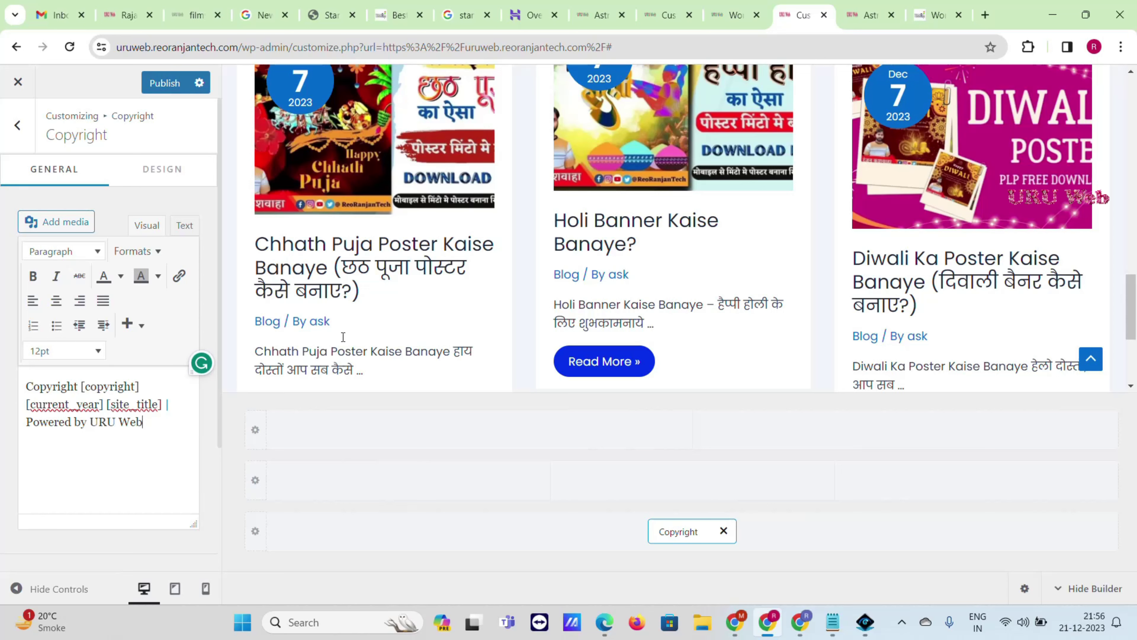
pyautogui.click(165, 83)
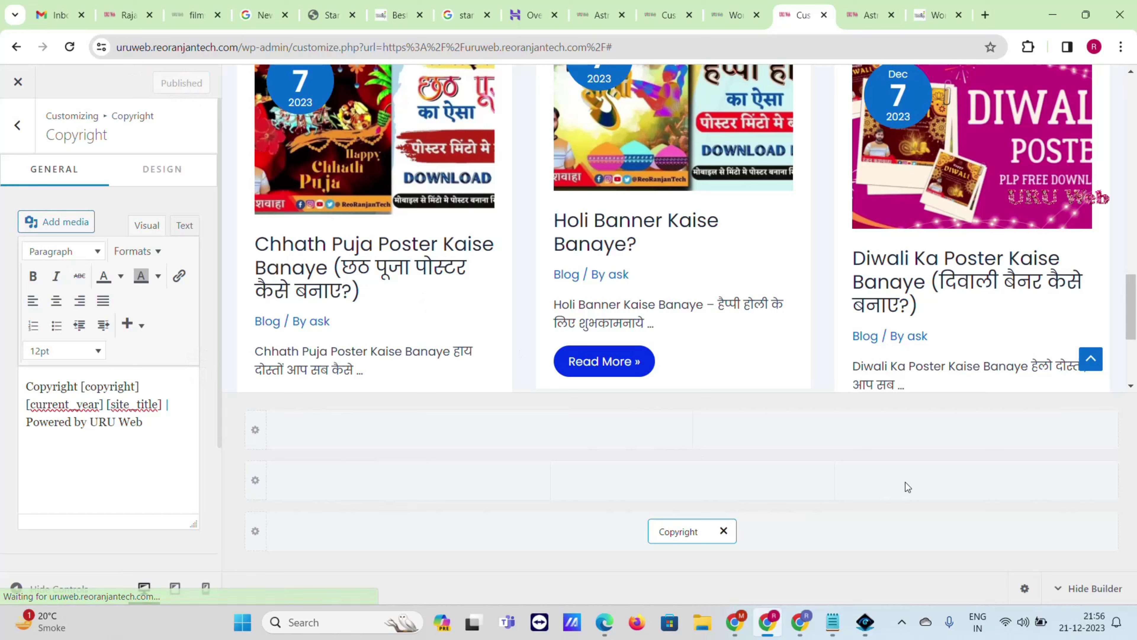
pyautogui.scroll(-4, 803, 291)
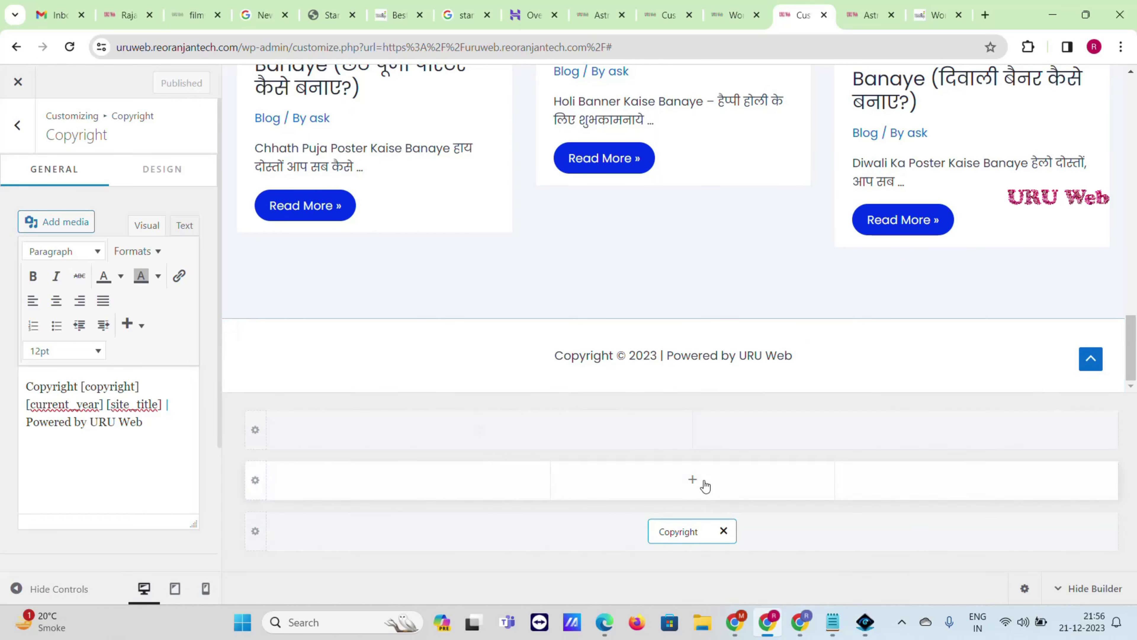
# - Add Footer Menu and Social elements to the primary footer row, then open that row's settings
pyautogui.click(694, 479)
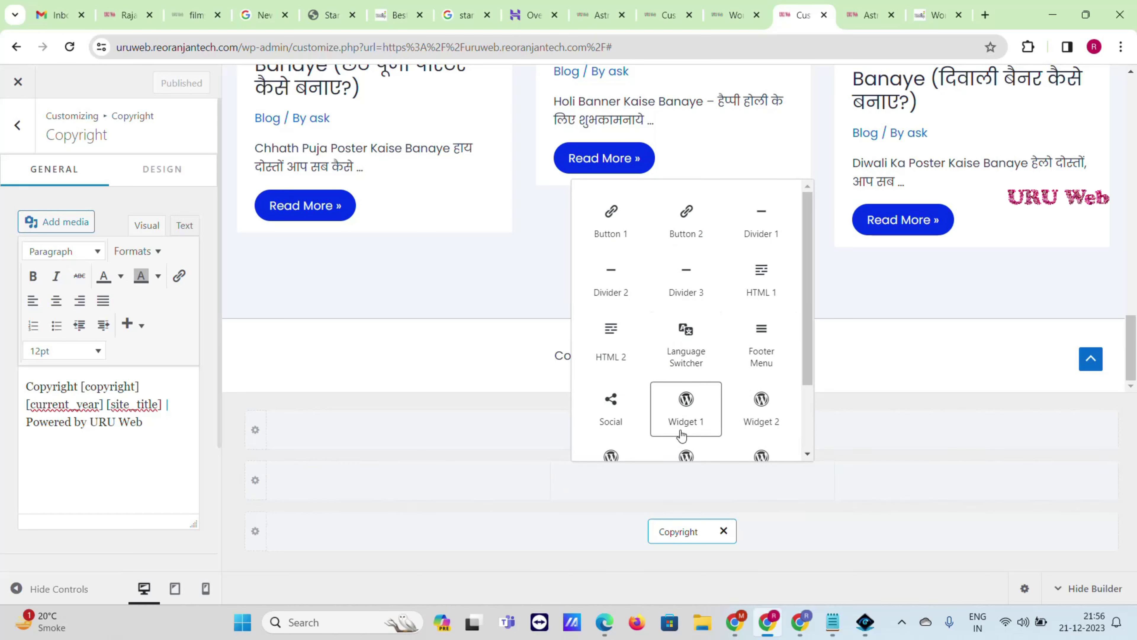
pyautogui.click(748, 358)
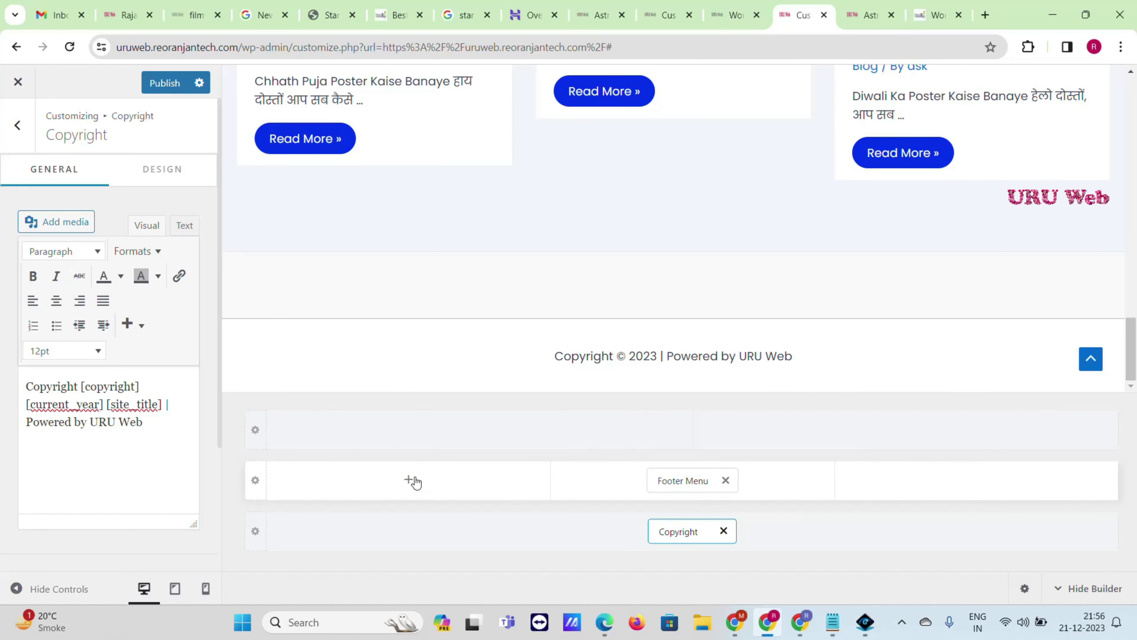
pyautogui.click(409, 479)
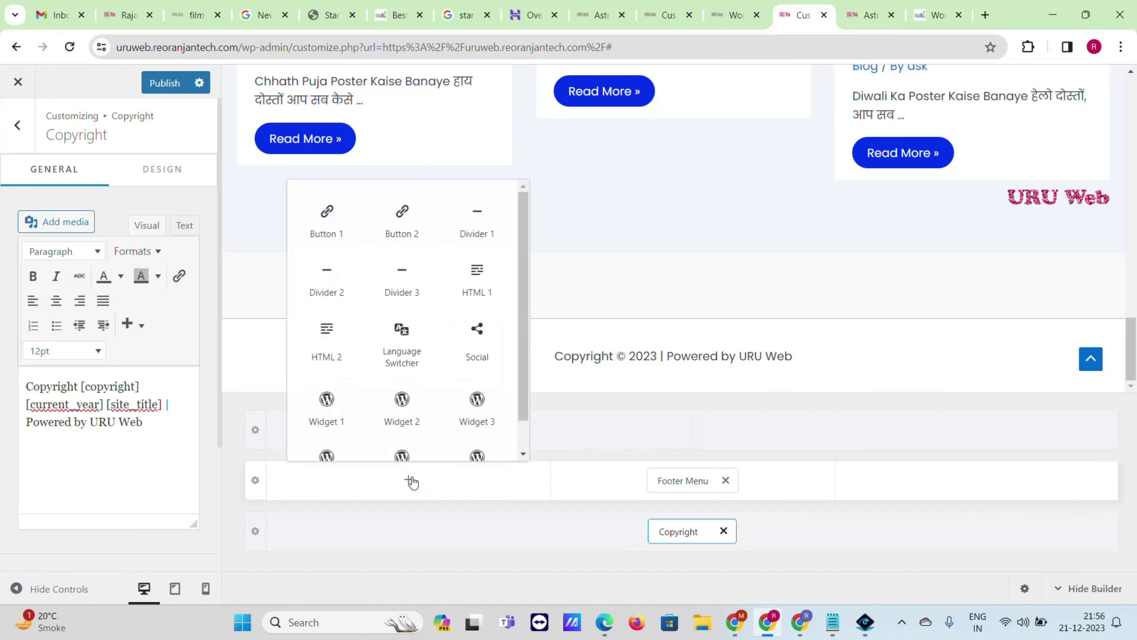
pyautogui.click(600, 481)
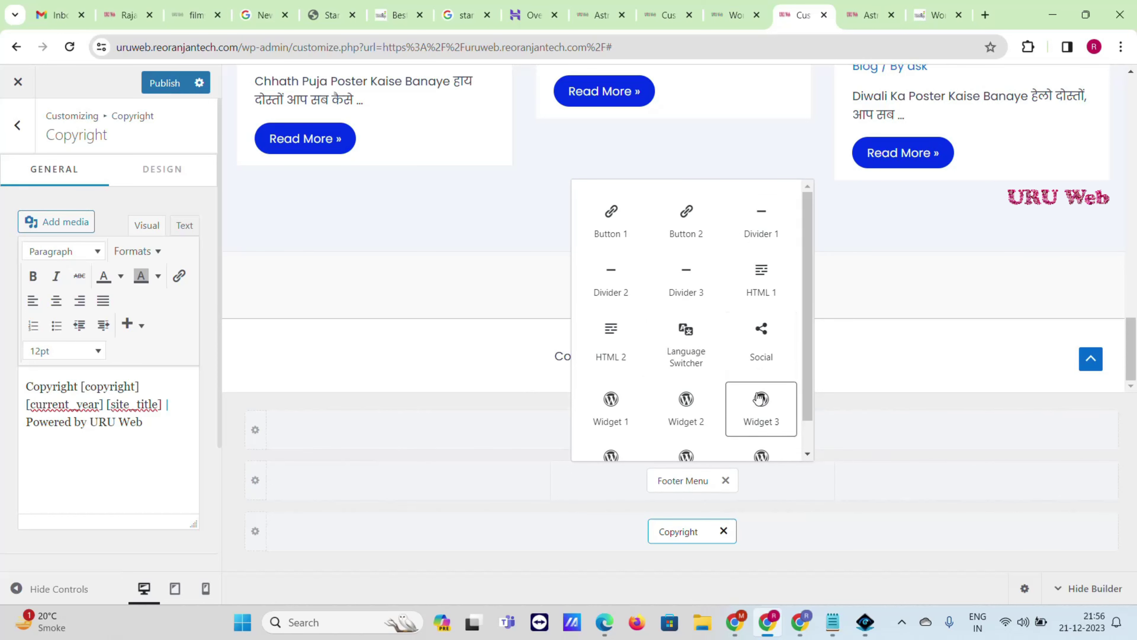
pyautogui.click(760, 354)
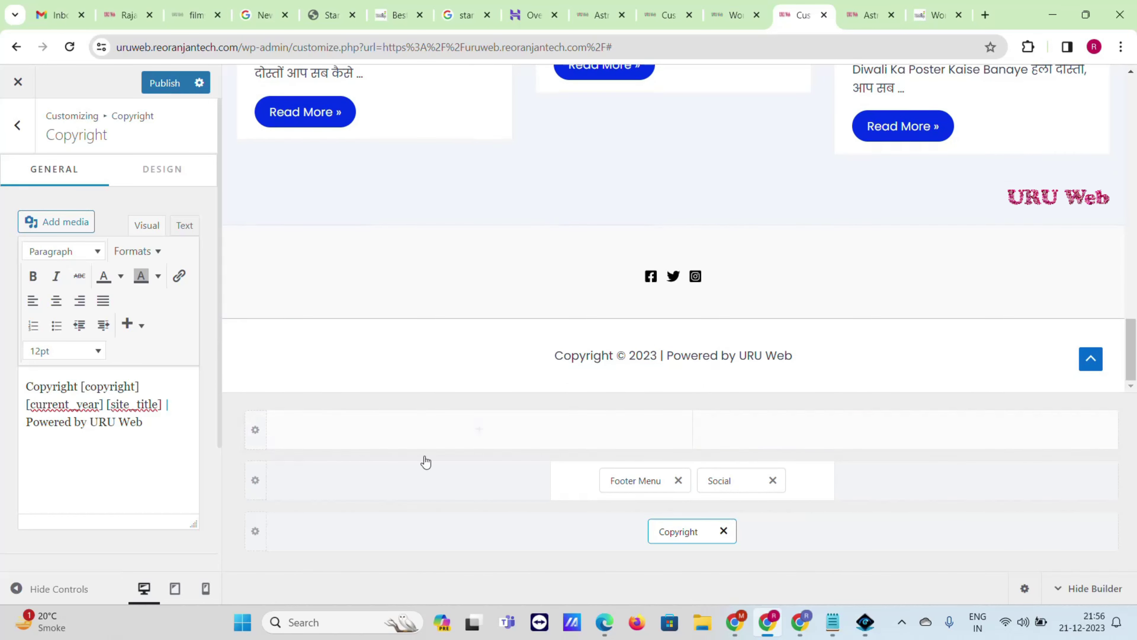
pyautogui.click(255, 481)
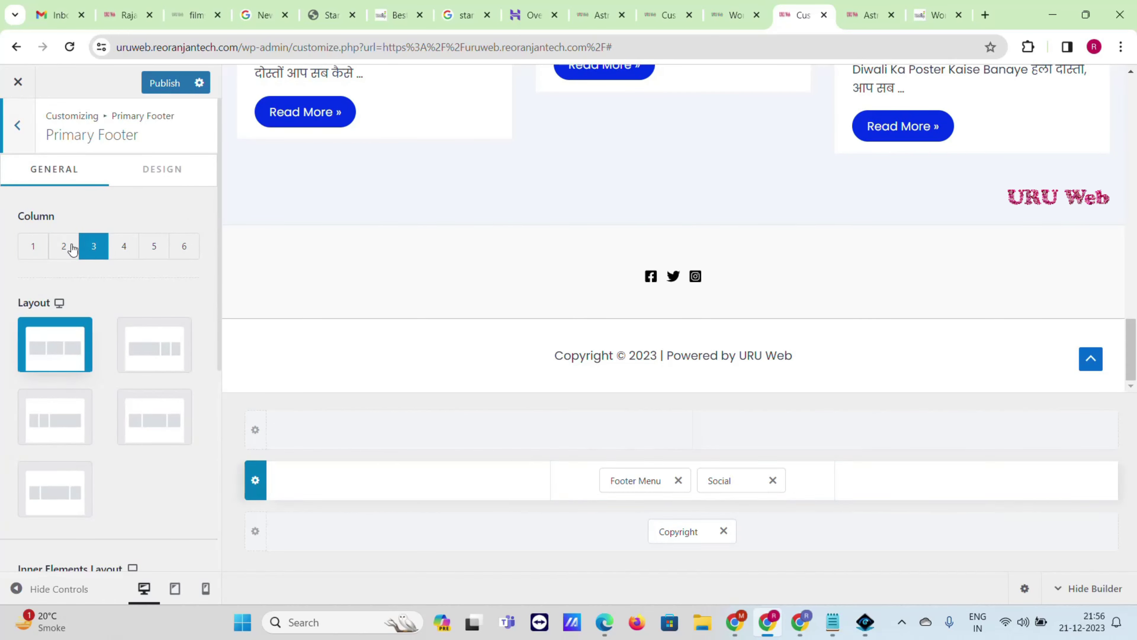
# - Set the primary footer row background to cyan #16F5D8 and publish it
pyautogui.click(149, 170)
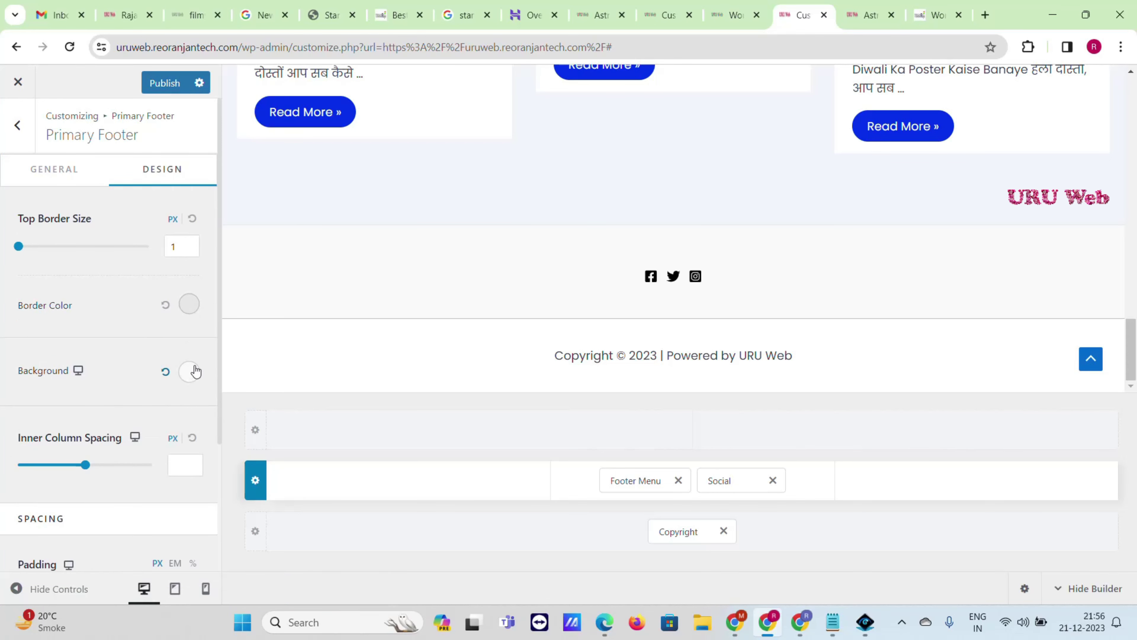
pyautogui.click(190, 372)
pyautogui.scroll(-5, 175, 465)
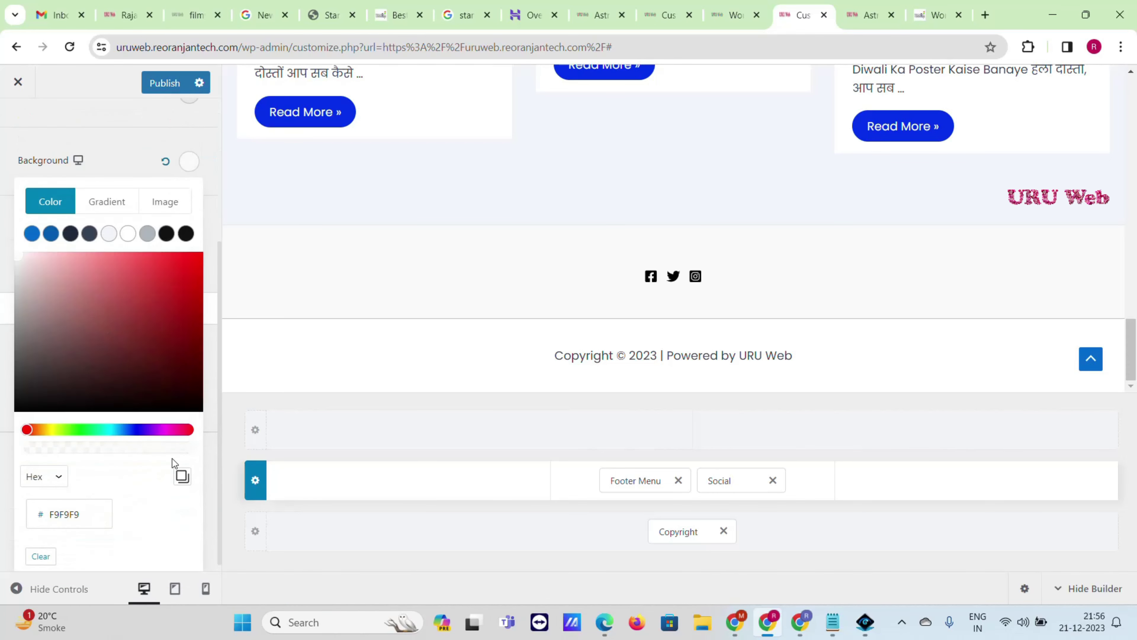
pyautogui.click(107, 423)
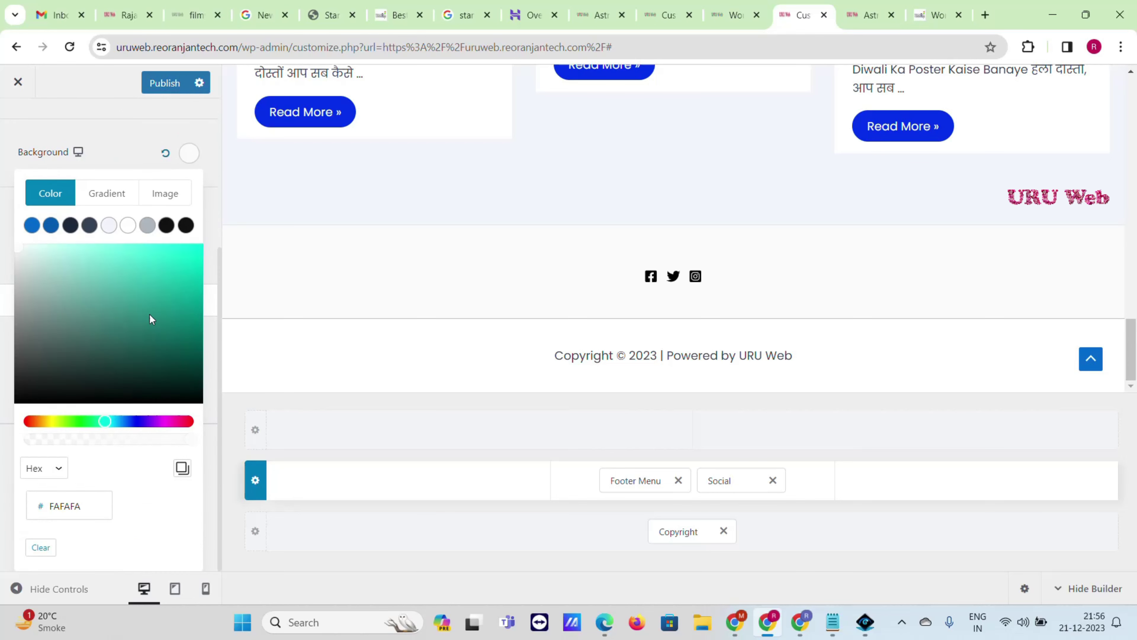
pyautogui.click(184, 249)
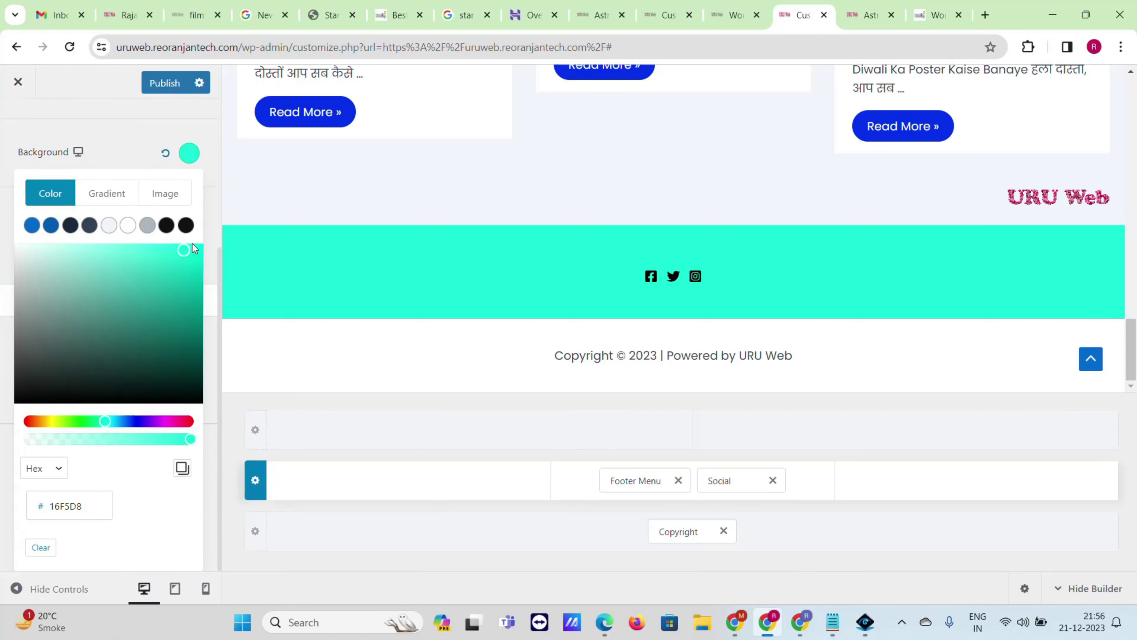
pyautogui.click(162, 85)
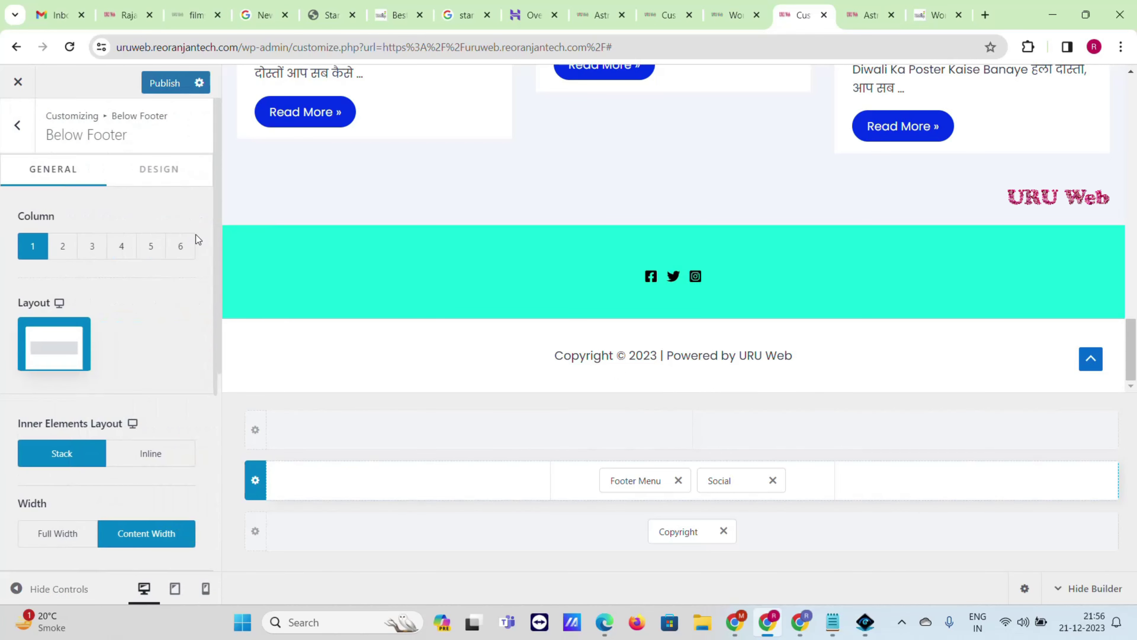
# - Give the Below Footer row a teal background and publish it
pyautogui.click(179, 167)
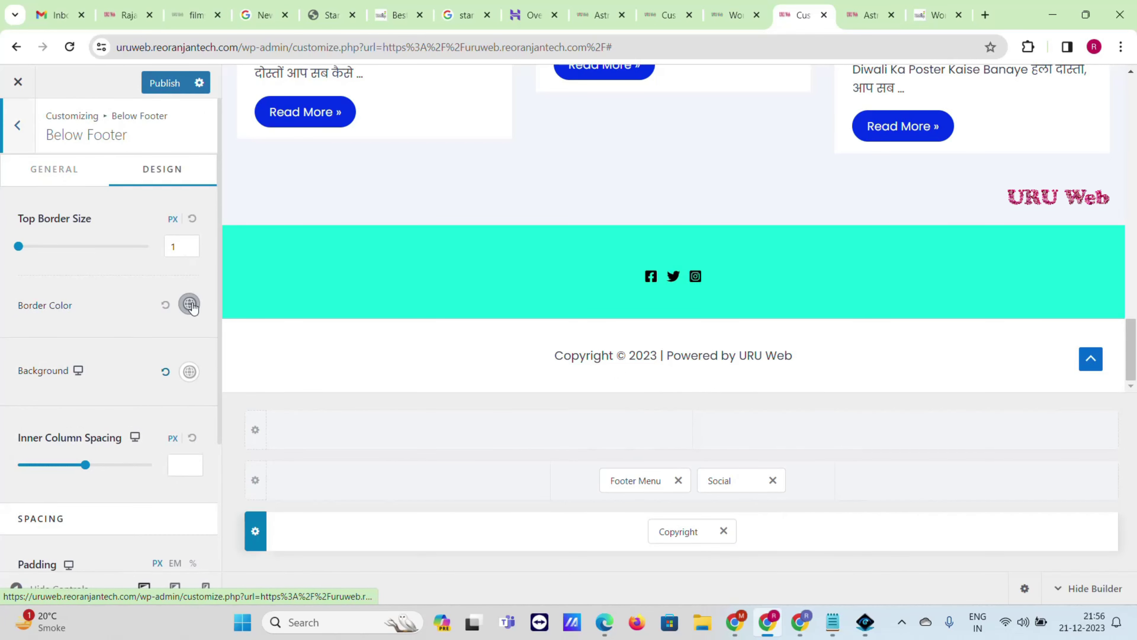
pyautogui.click(190, 372)
pyautogui.scroll(-5, 152, 448)
pyautogui.click(111, 423)
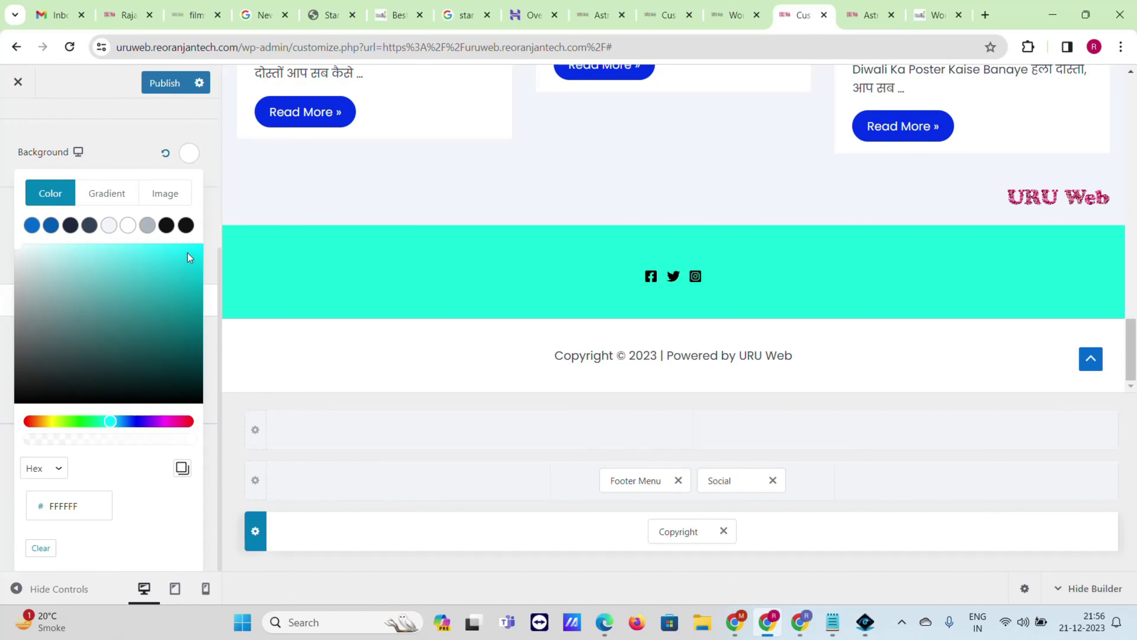
pyautogui.click(186, 257)
pyautogui.scroll(3, 117, 377)
pyautogui.click(162, 83)
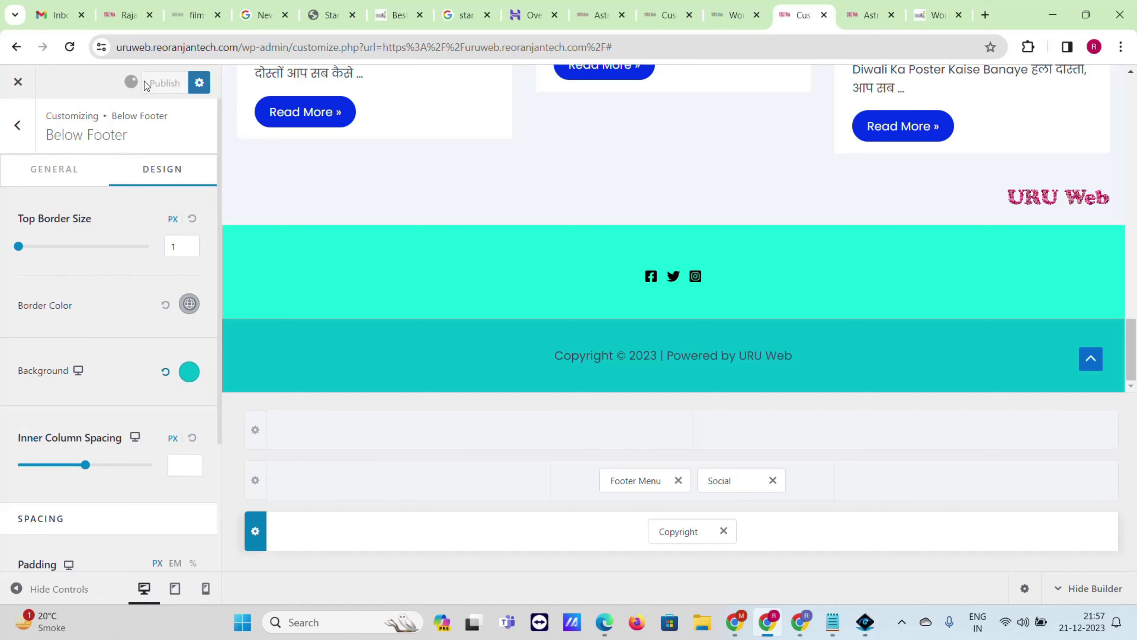
# - Return to the main Customizer list and close it to view the live site
pyautogui.click(17, 126)
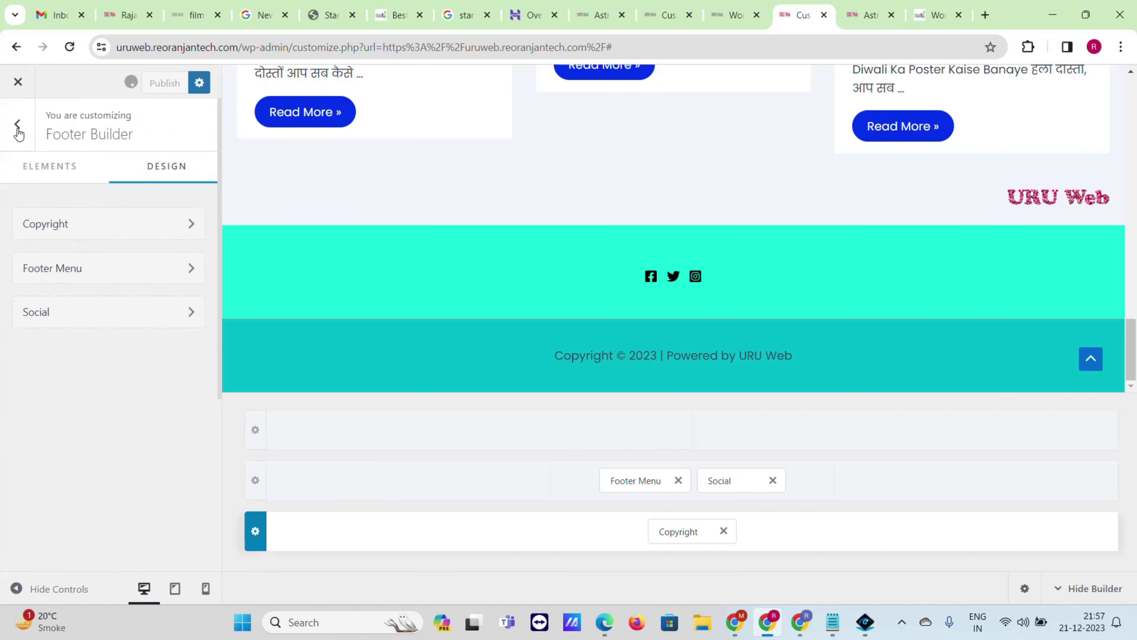
pyautogui.click(18, 127)
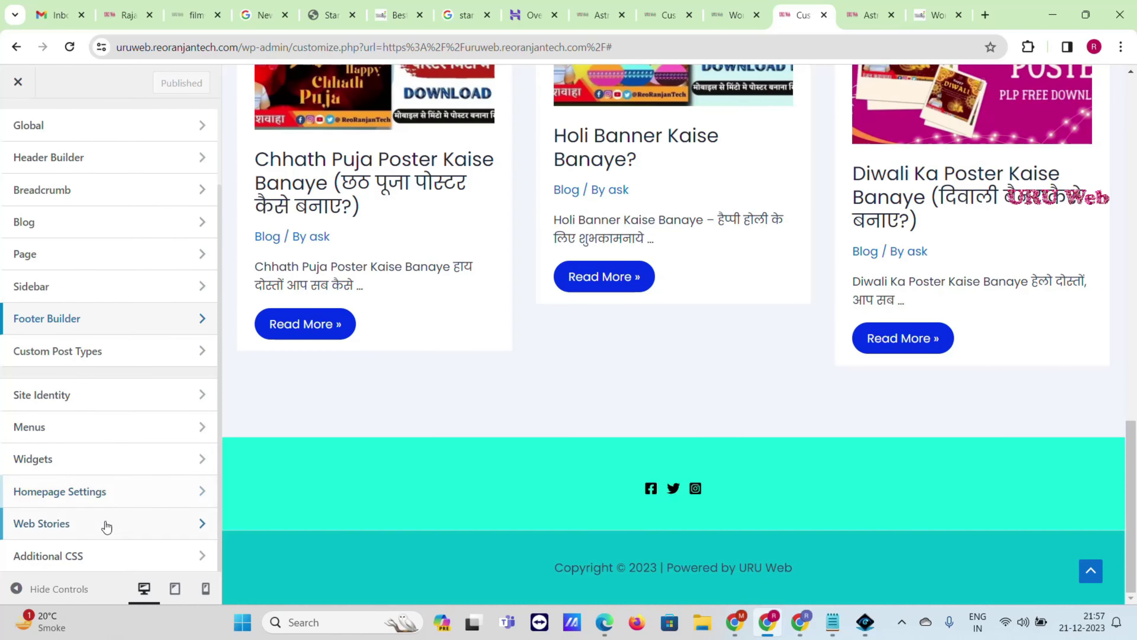
pyautogui.scroll(3, 38, 188)
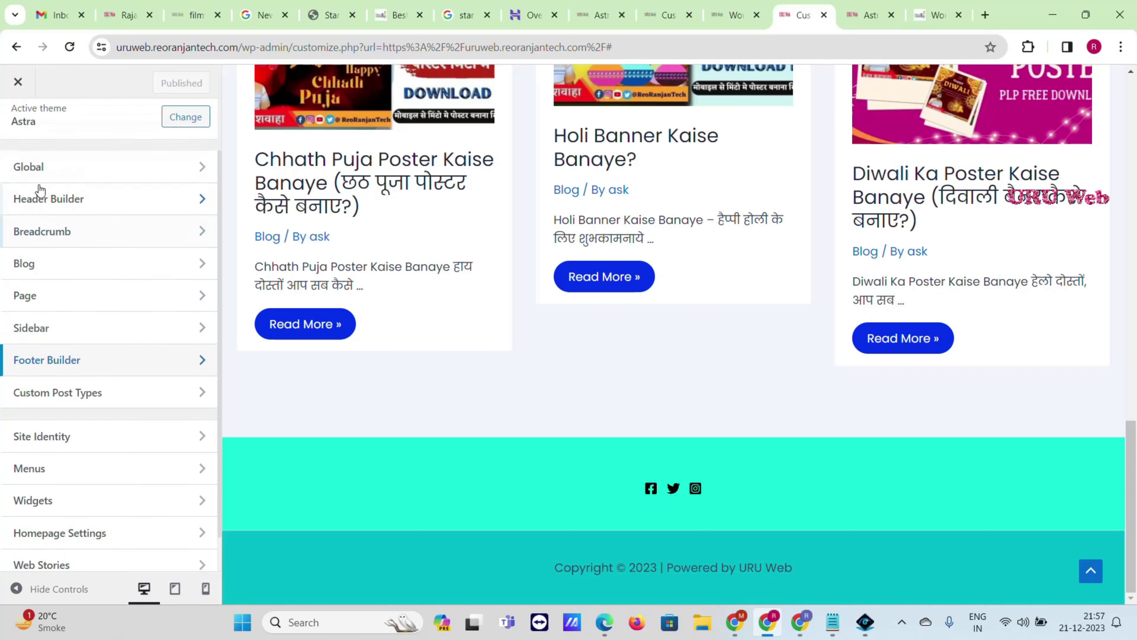
pyautogui.click(17, 82)
# - Browse the homepage posts and open the Scam 1992 Web Series post
pyautogui.scroll(-10, 374, 168)
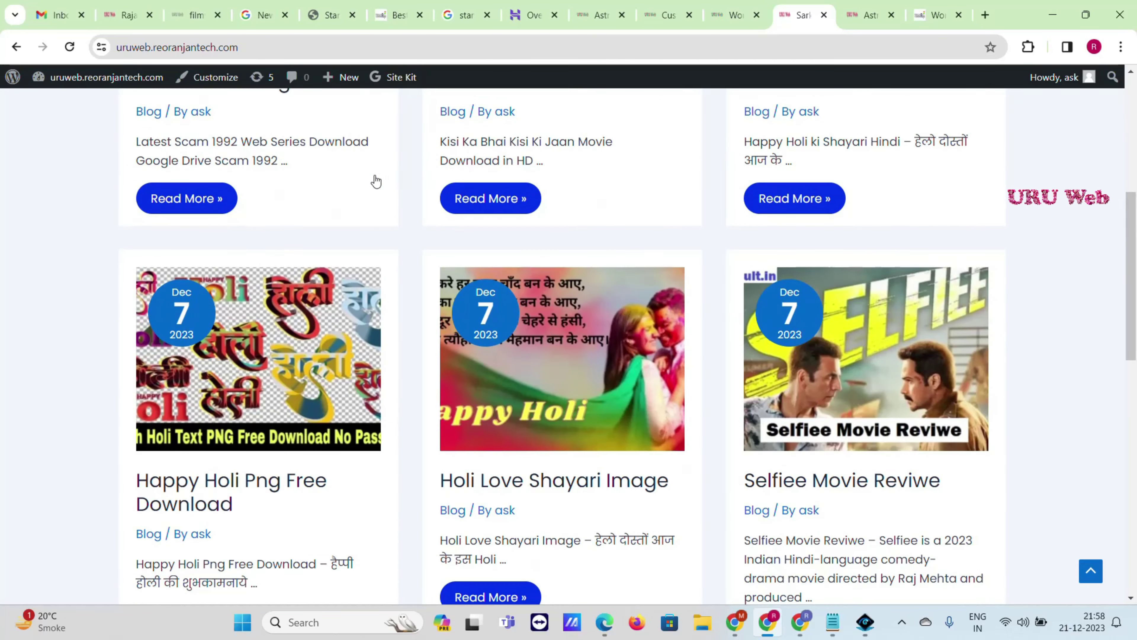
pyautogui.scroll(-6, 377, 180)
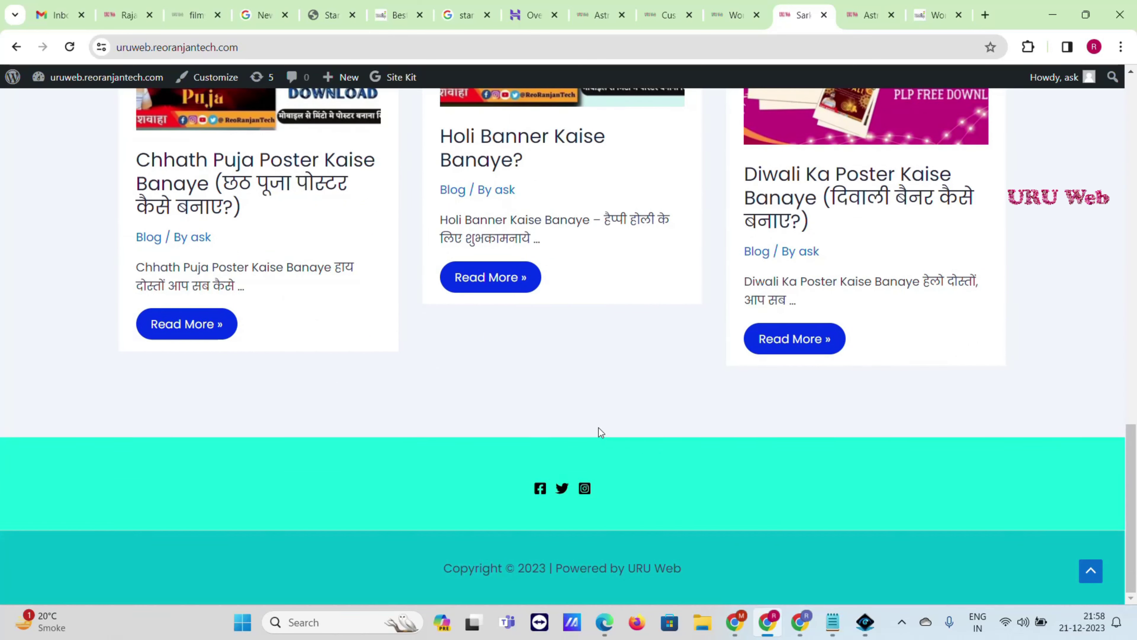
pyautogui.scroll(10, 601, 430)
pyautogui.scroll(8, 598, 429)
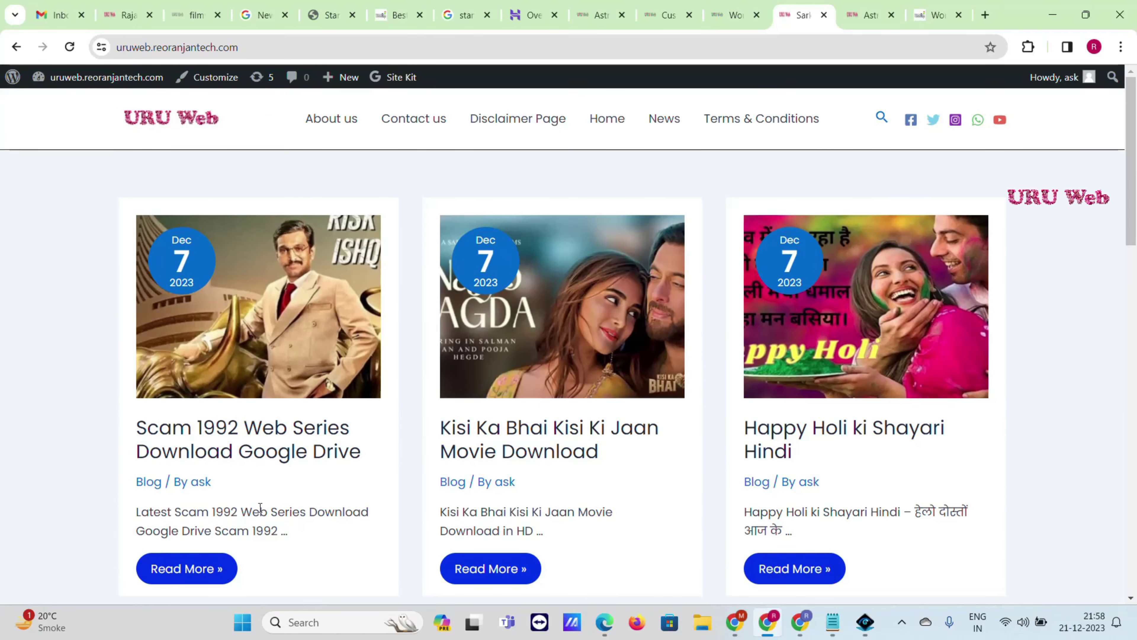
pyautogui.click(200, 573)
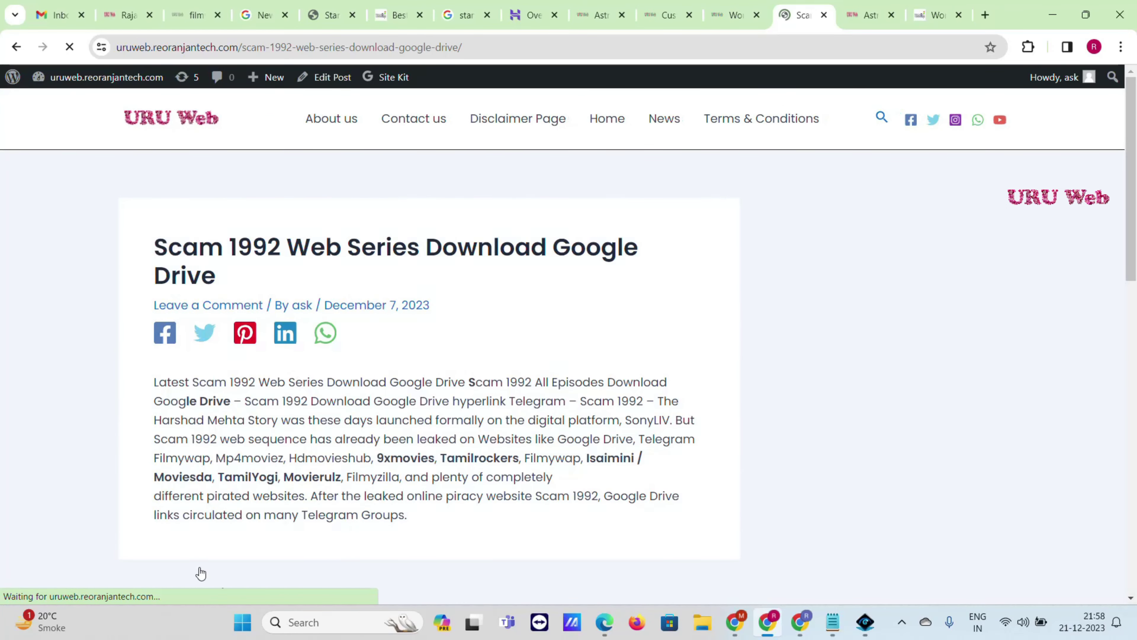
# - Scroll through the Scam 1992 post and launch Customize from the admin bar
pyautogui.scroll(-2, 603, 366)
pyautogui.scroll(-20, 604, 367)
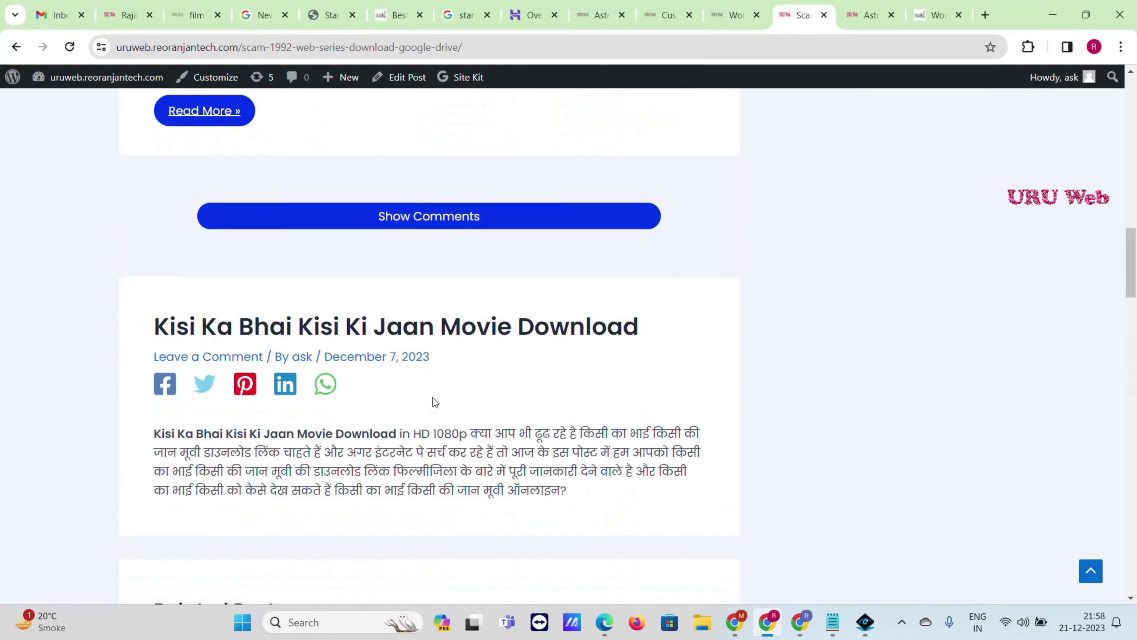
pyautogui.scroll(20, 432, 399)
pyautogui.scroll(2, 430, 273)
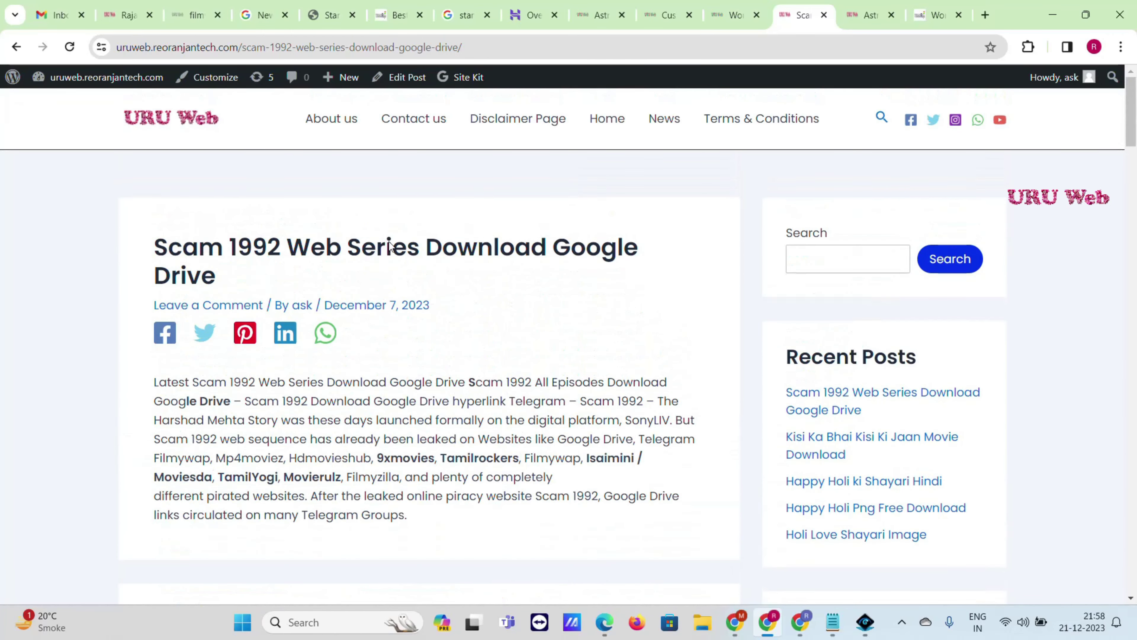
pyautogui.scroll(-10, 463, 362)
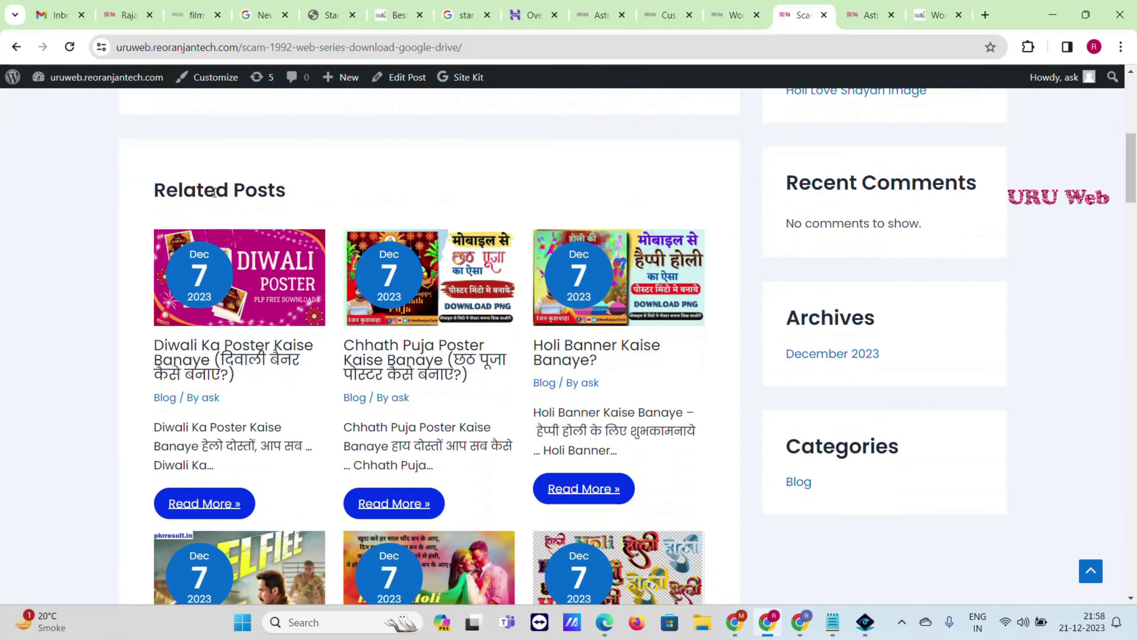
pyautogui.scroll(-13, 460, 304)
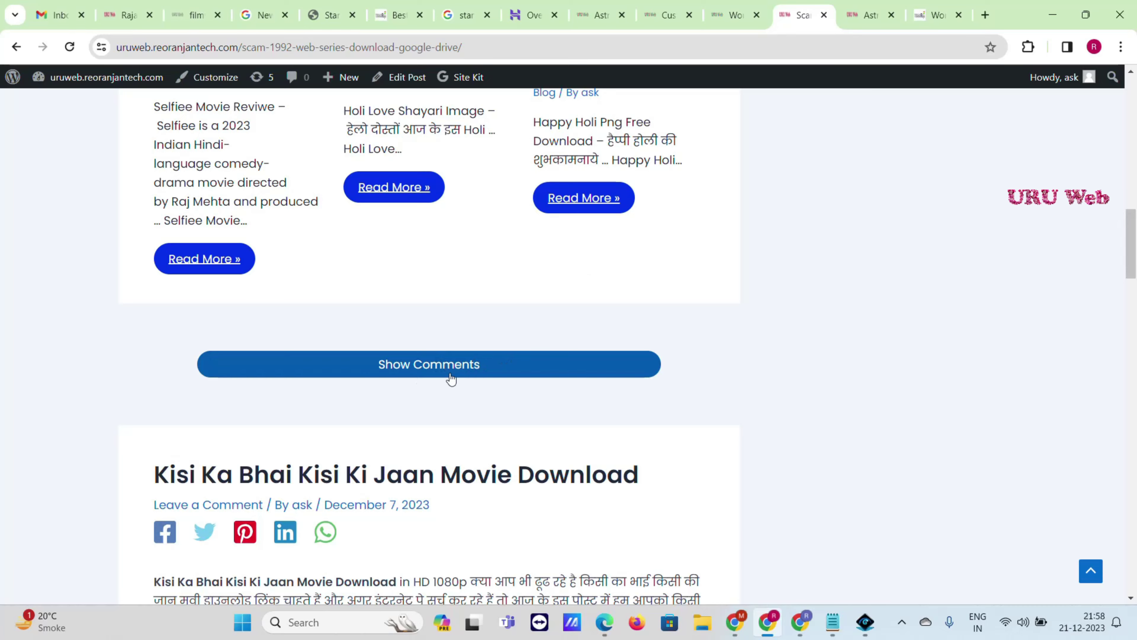
pyautogui.scroll(-8, 440, 352)
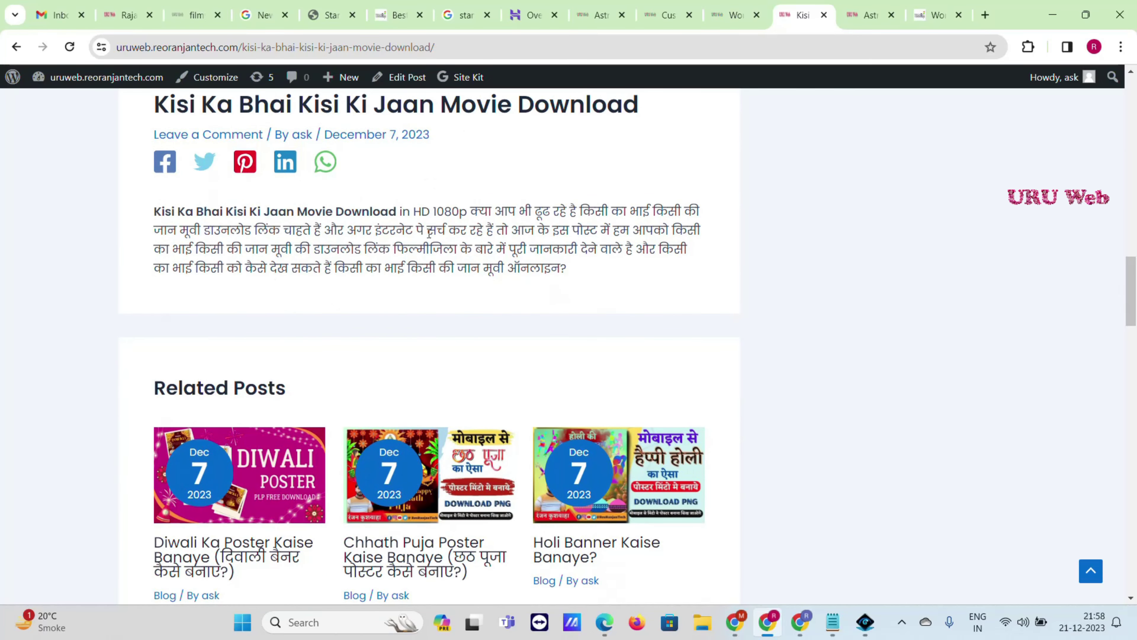
pyautogui.scroll(-20, 428, 227)
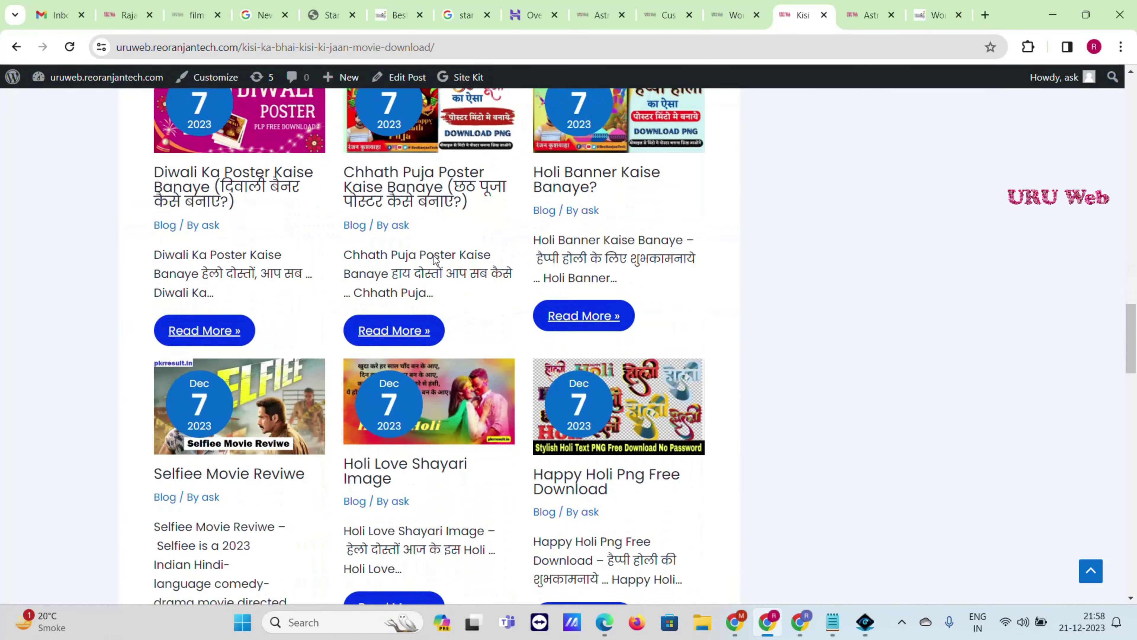
pyautogui.scroll(-16, 308, 320)
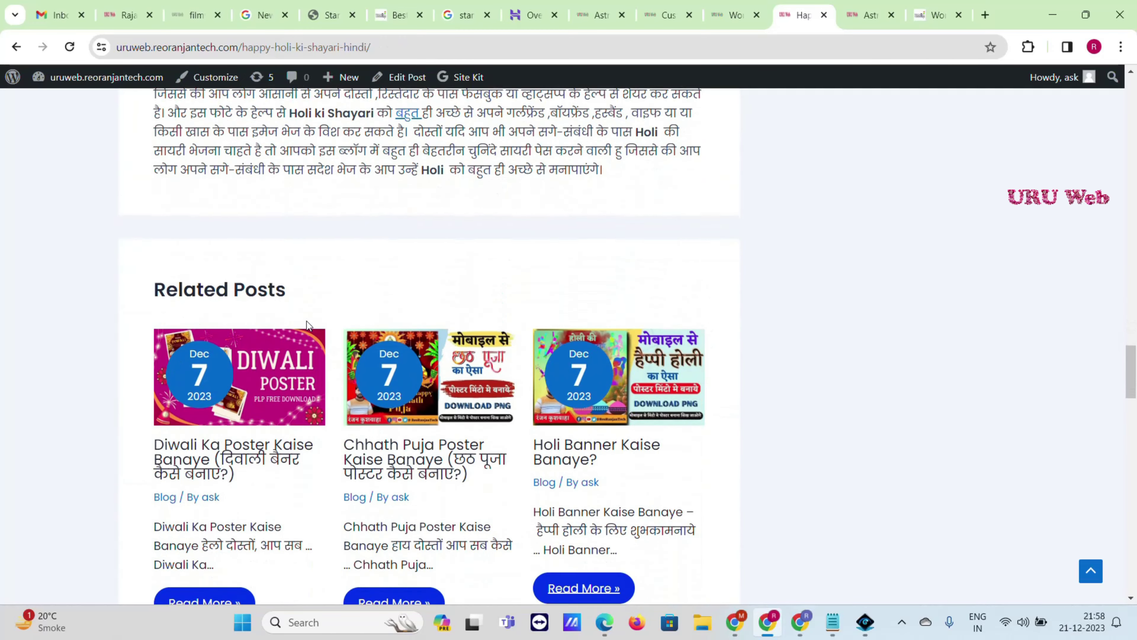
pyautogui.scroll(-20, 455, 382)
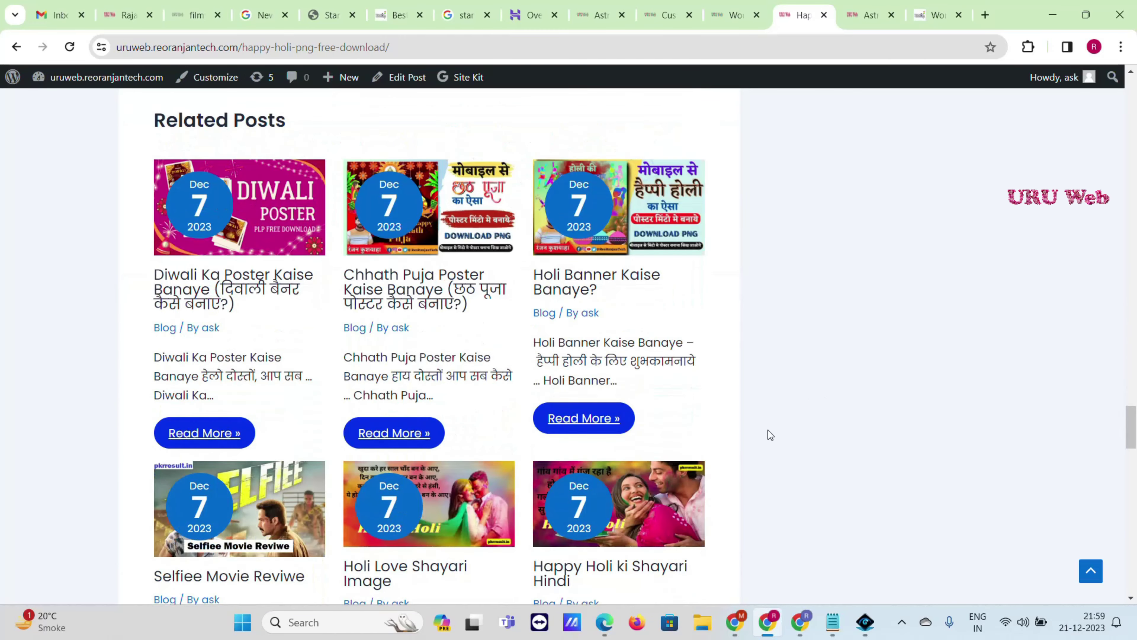
pyautogui.scroll(-20, 837, 397)
pyautogui.scroll(-20, 839, 375)
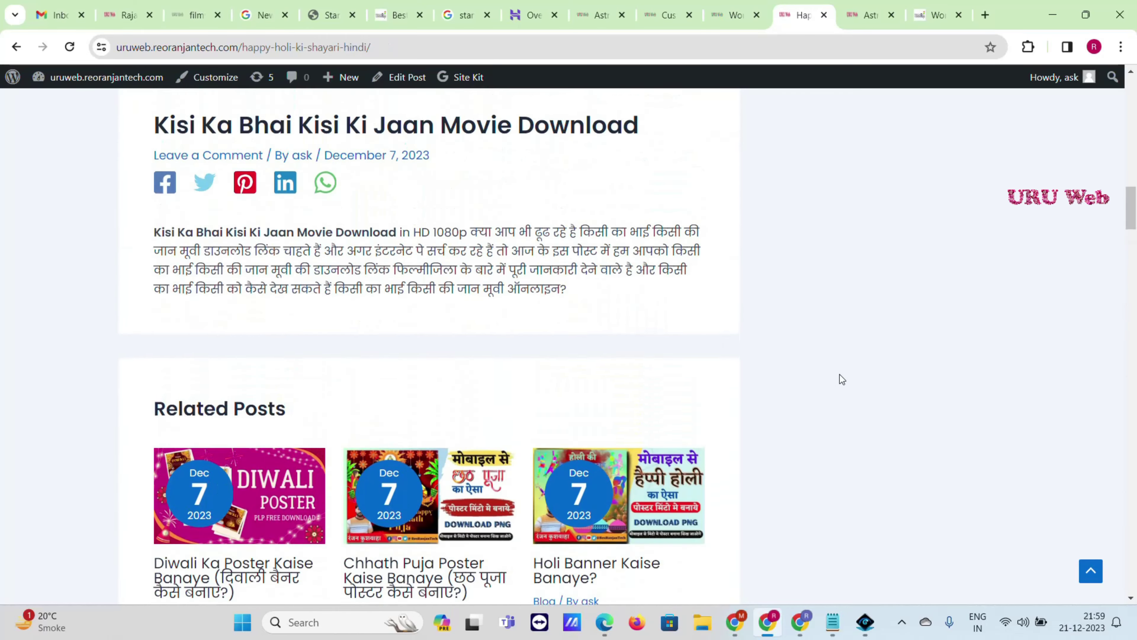
pyautogui.scroll(2, 913, 234)
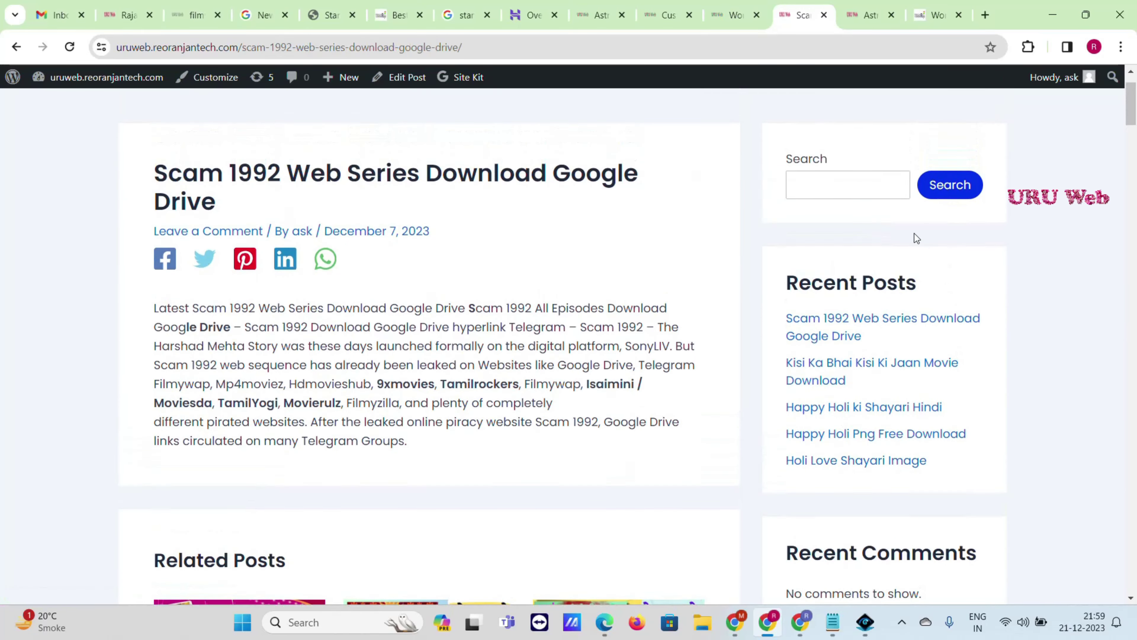
pyautogui.scroll(-6, 886, 473)
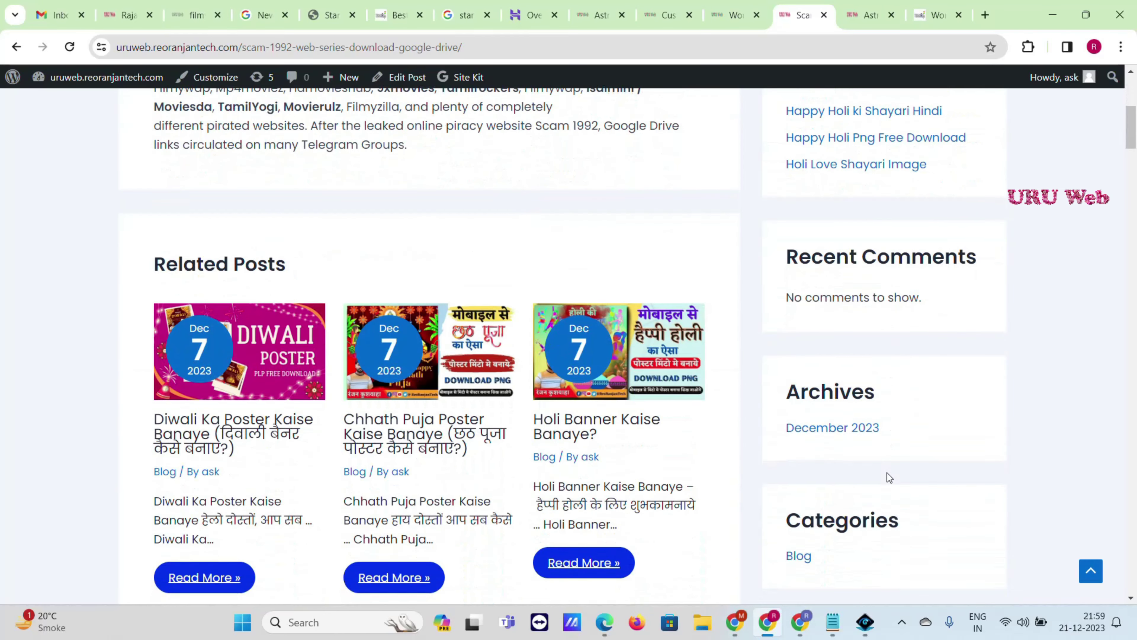
pyautogui.click(212, 84)
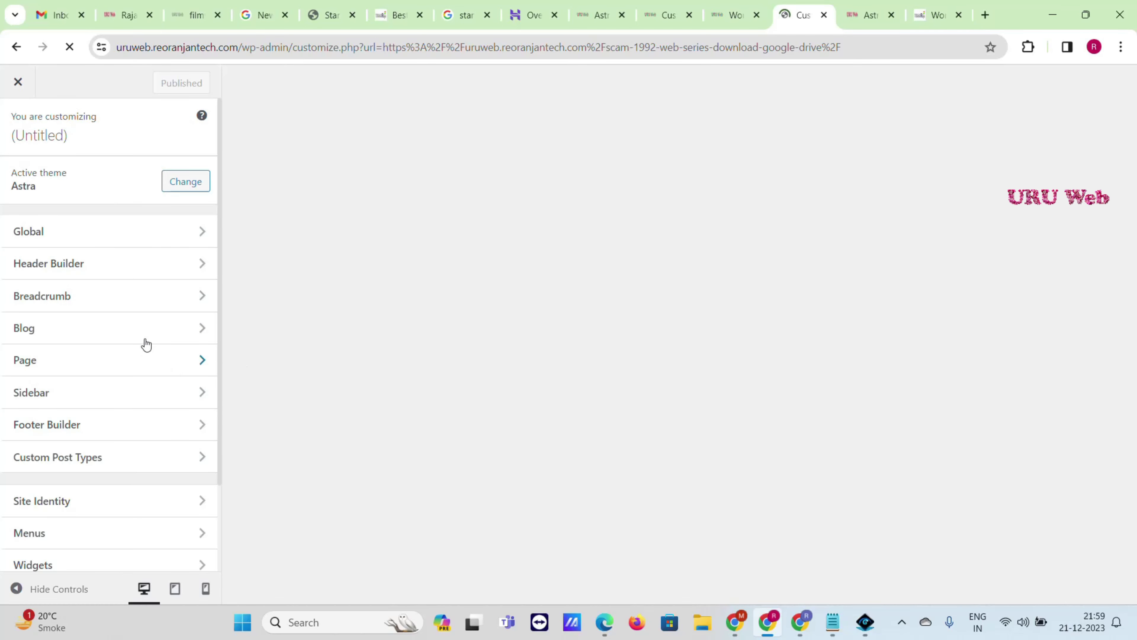
# - Set the default sidebar layout to Right Sidebar and publish it
pyautogui.click(115, 401)
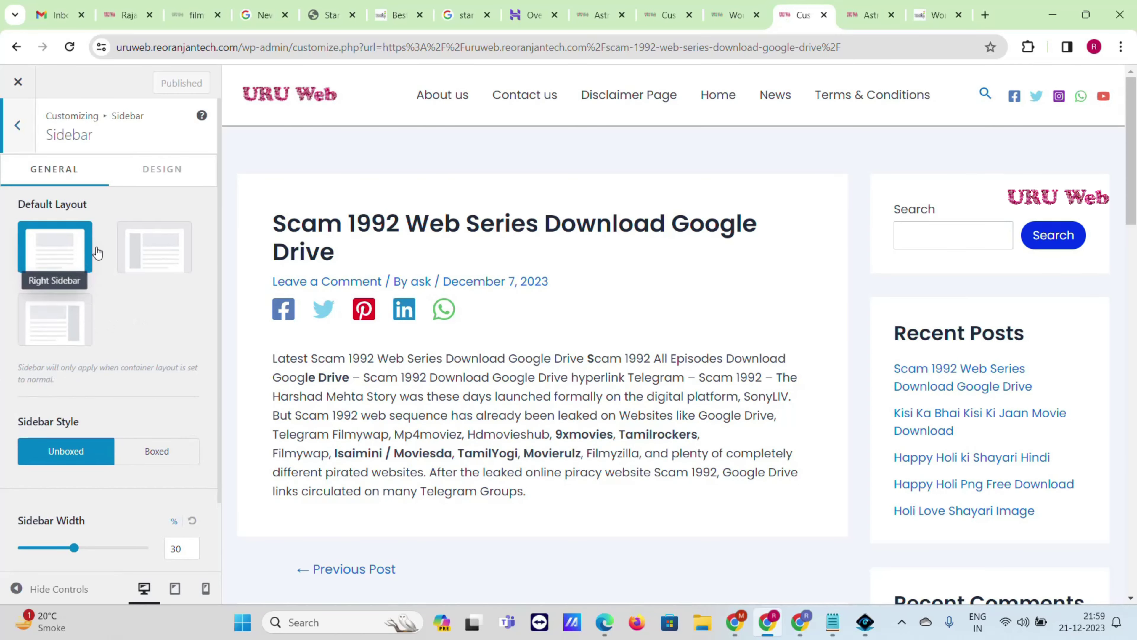
pyautogui.click(80, 231)
pyautogui.click(76, 328)
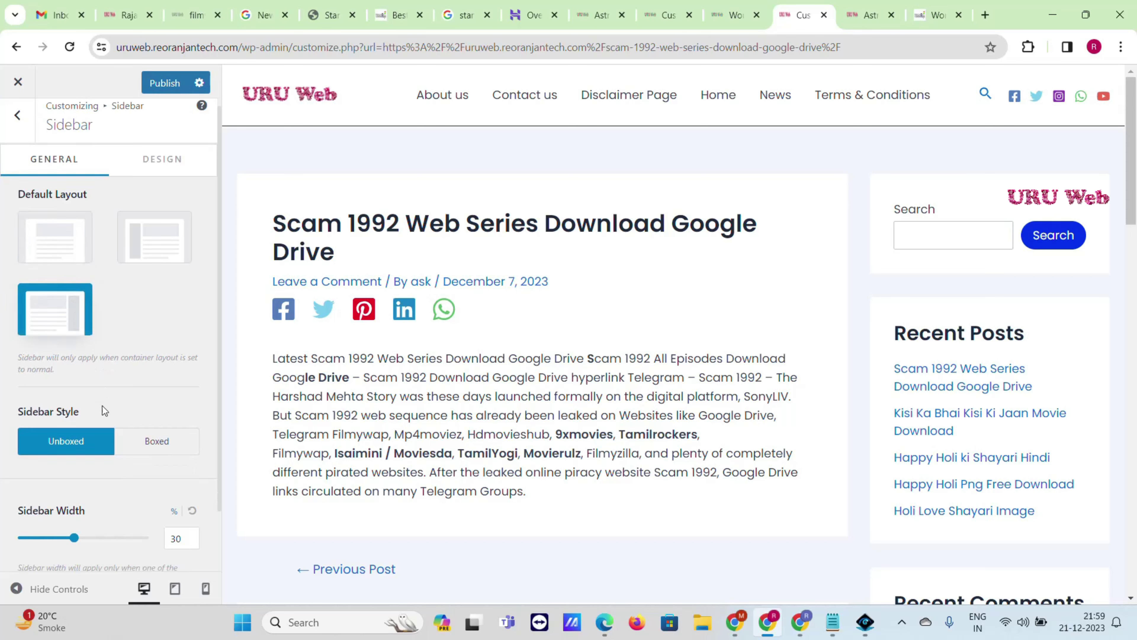
pyautogui.scroll(-2, 103, 407)
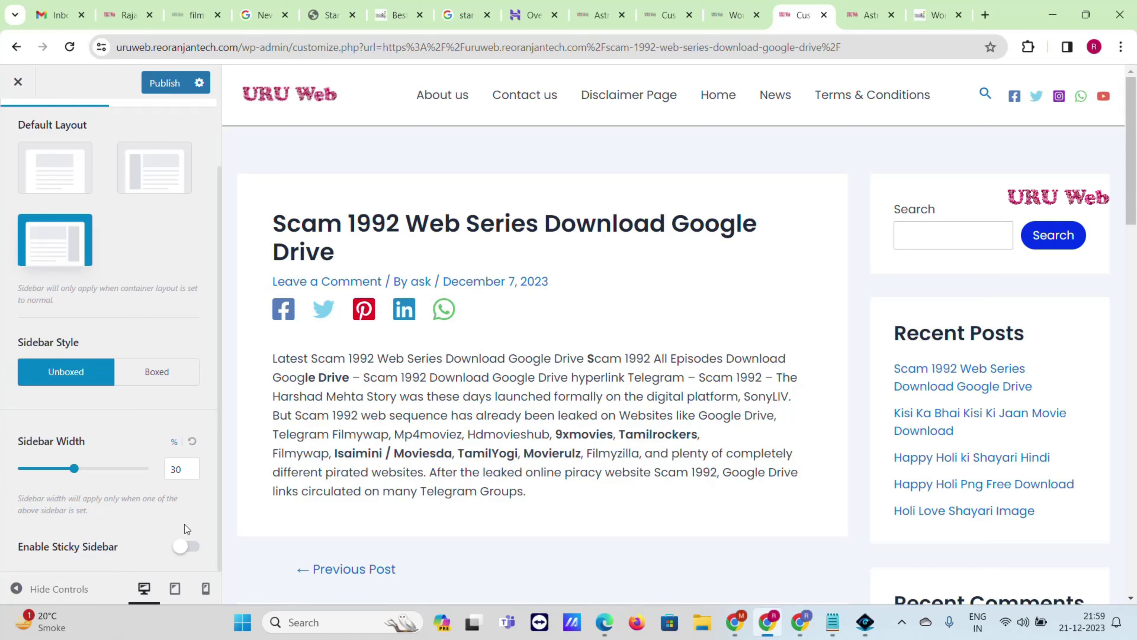
pyautogui.scroll(2, 187, 529)
pyautogui.click(167, 92)
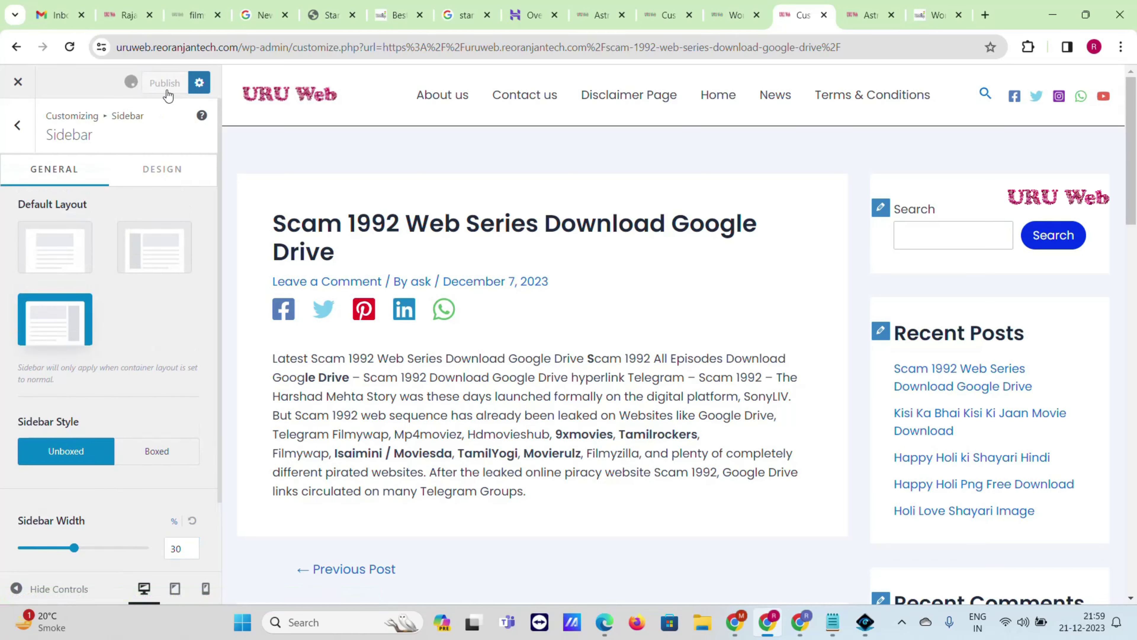
# - Review the sidebar Design settings, then return to the main Customizer menu
pyautogui.click(166, 180)
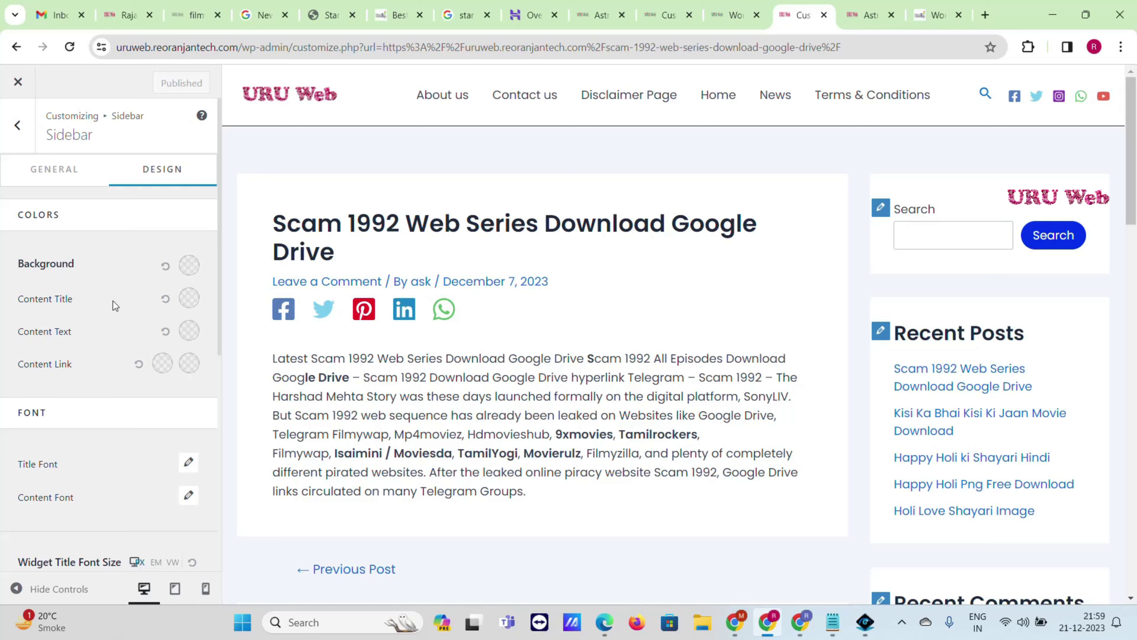
pyautogui.scroll(-8, 84, 460)
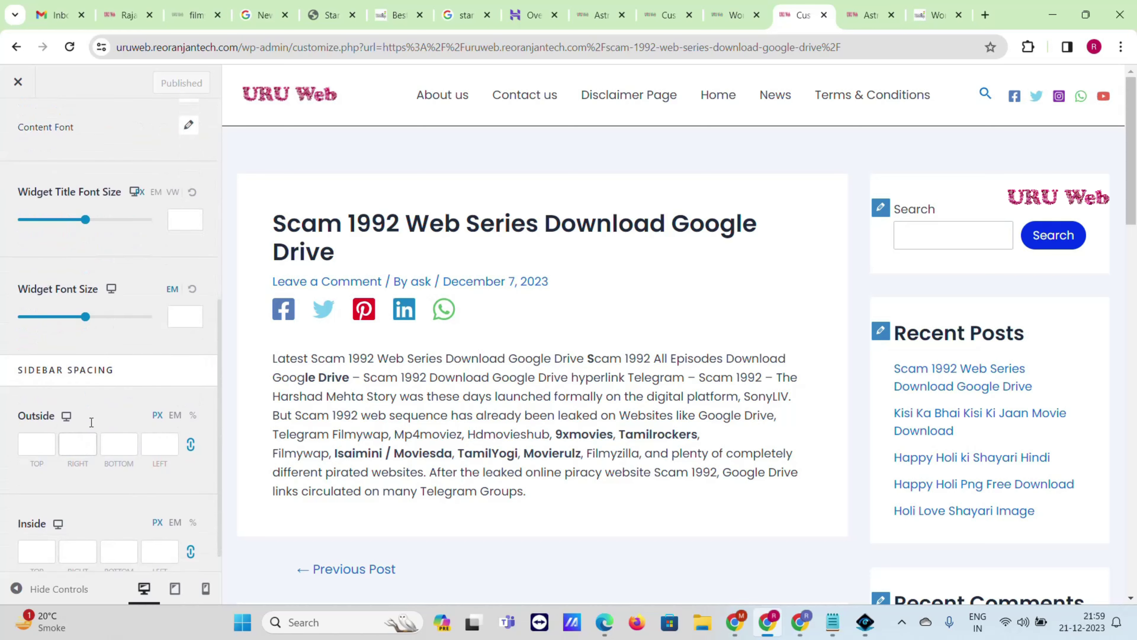
pyautogui.scroll(8, 91, 448)
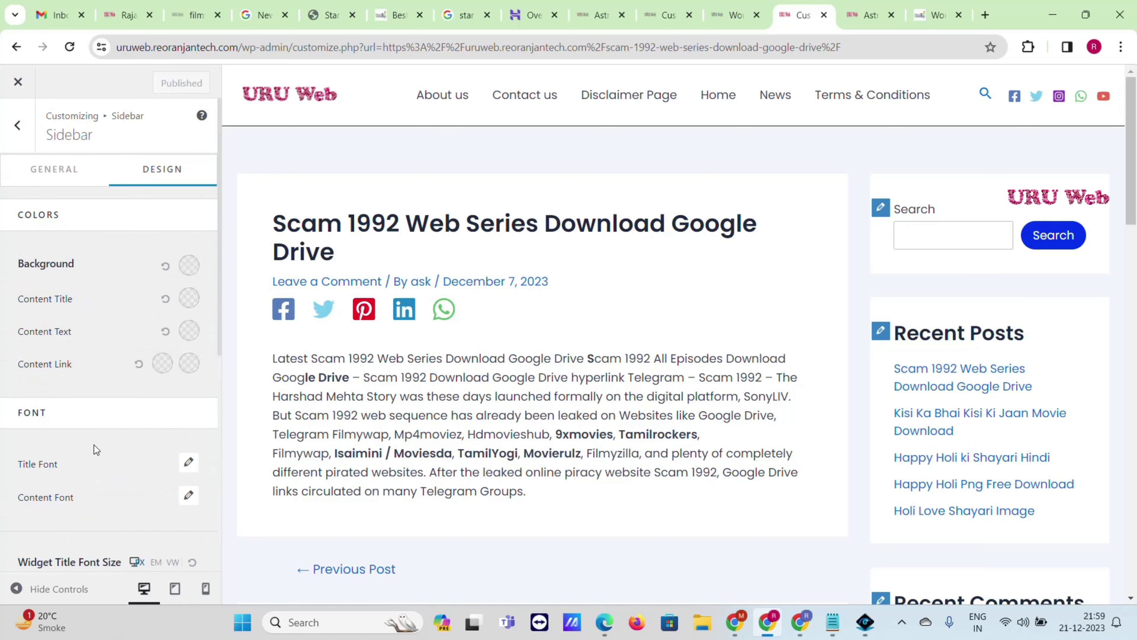
pyautogui.click(18, 125)
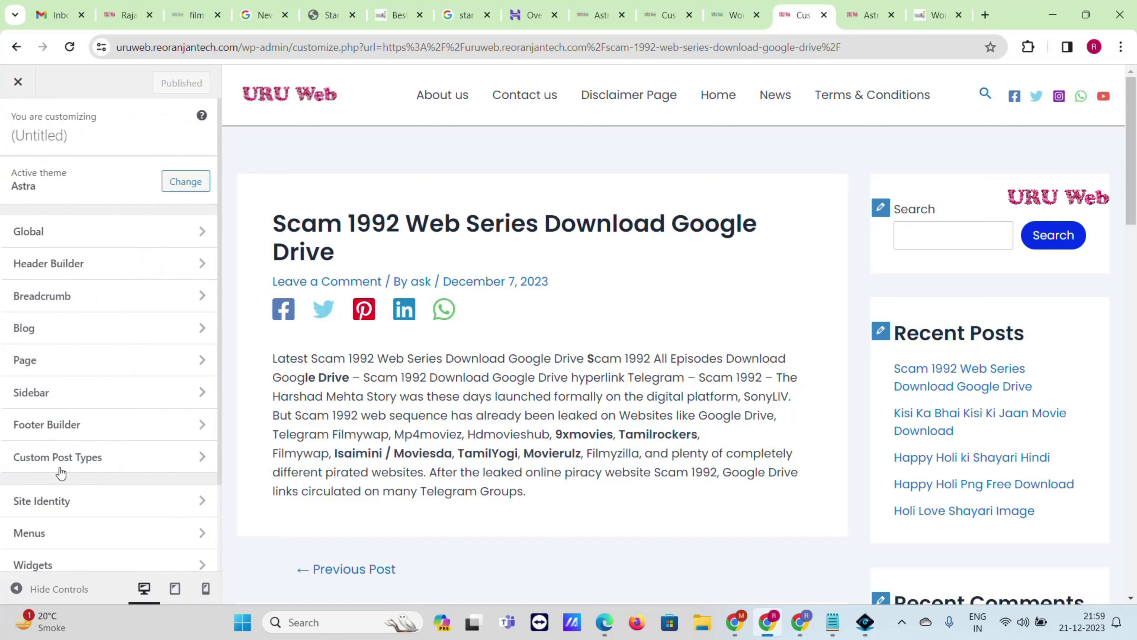
# - Open the Main Sidebar widget area and dismiss the block widgets welcome message
pyautogui.scroll(-3, 74, 535)
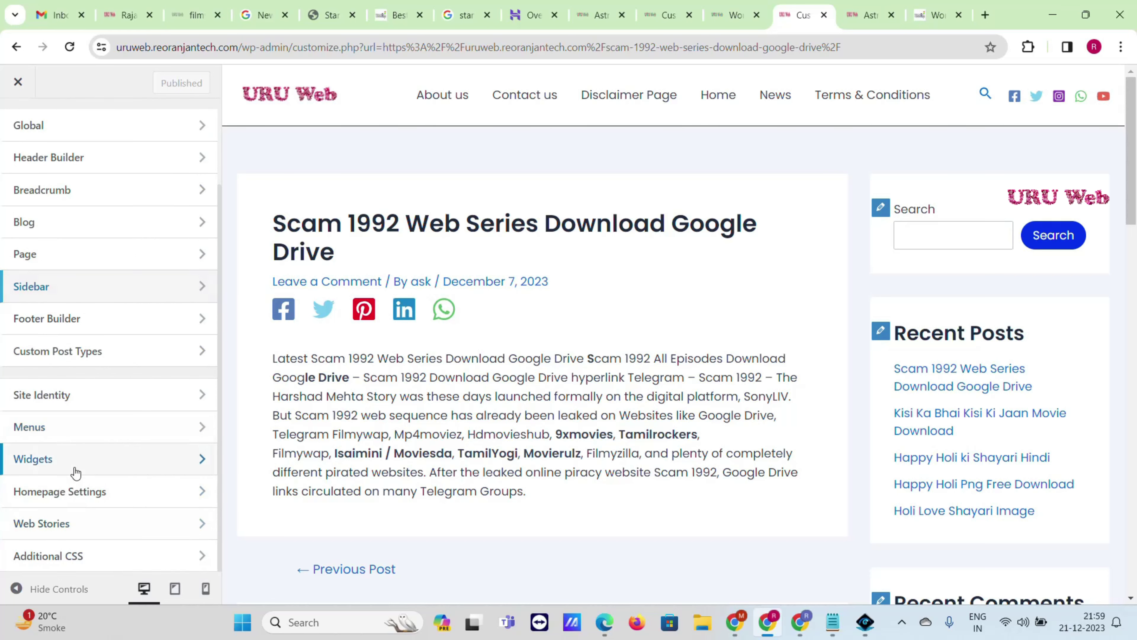
pyautogui.click(75, 461)
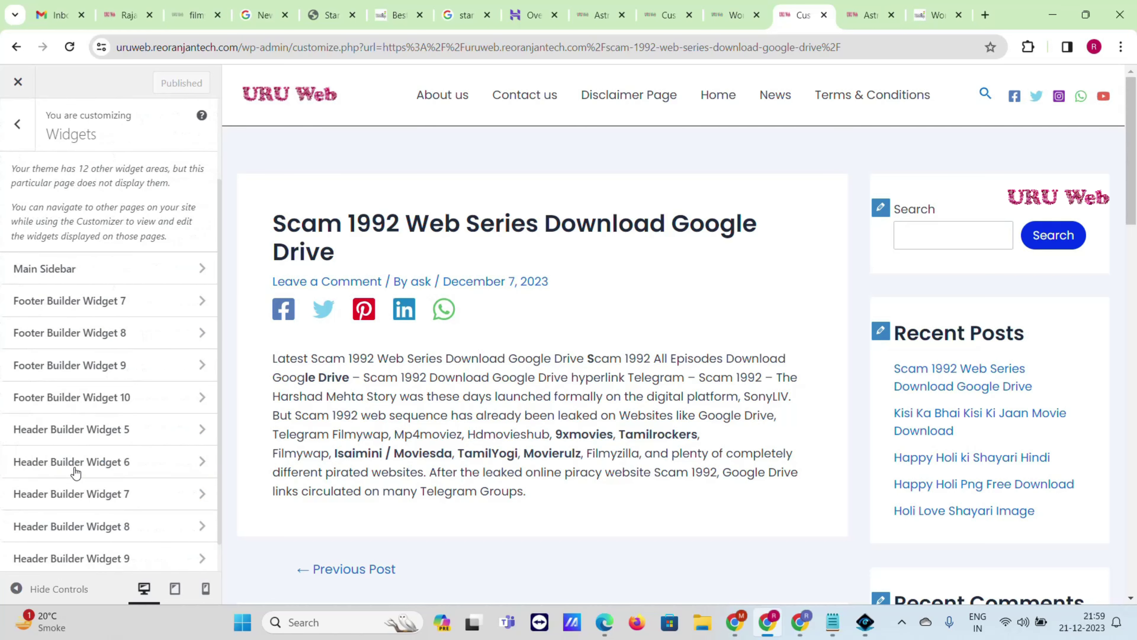
pyautogui.click(100, 269)
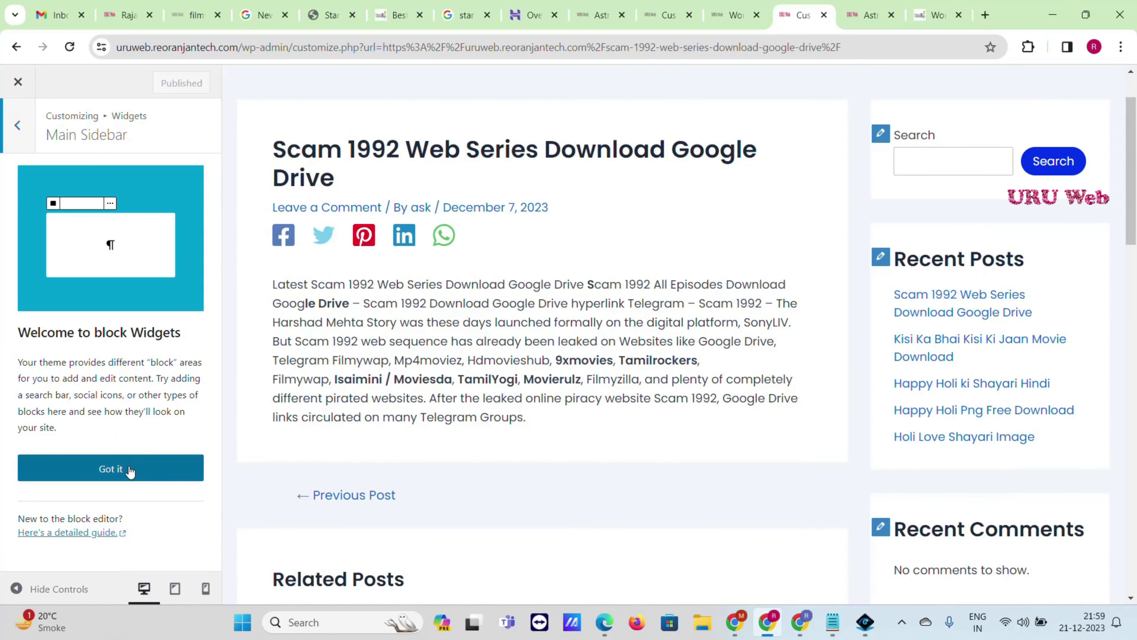
pyautogui.click(129, 471)
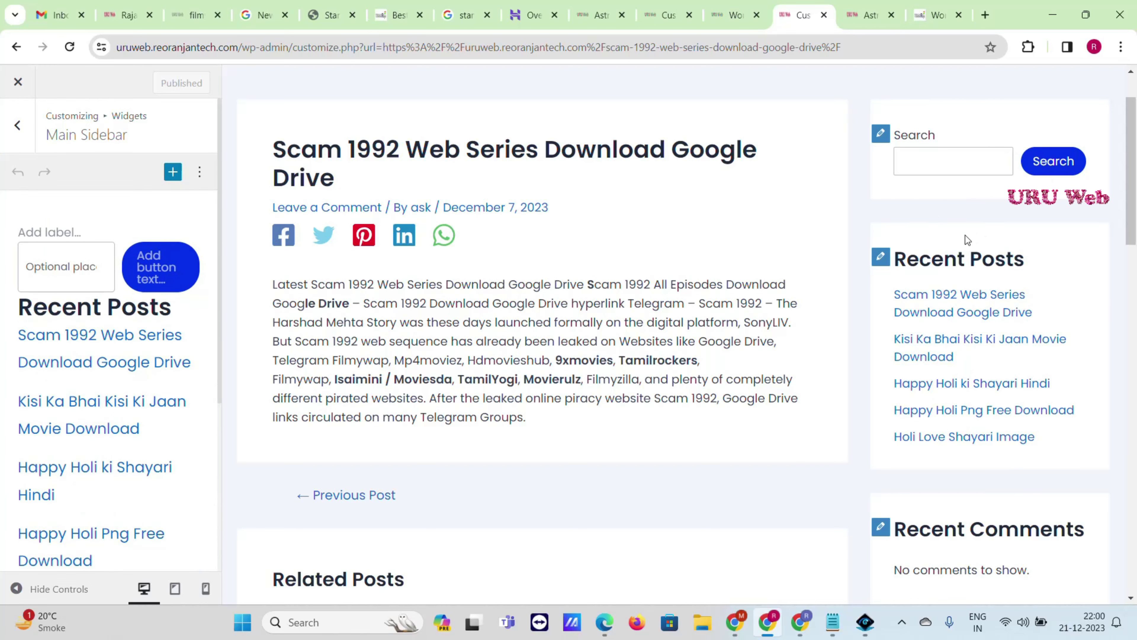
pyautogui.scroll(-3, 964, 239)
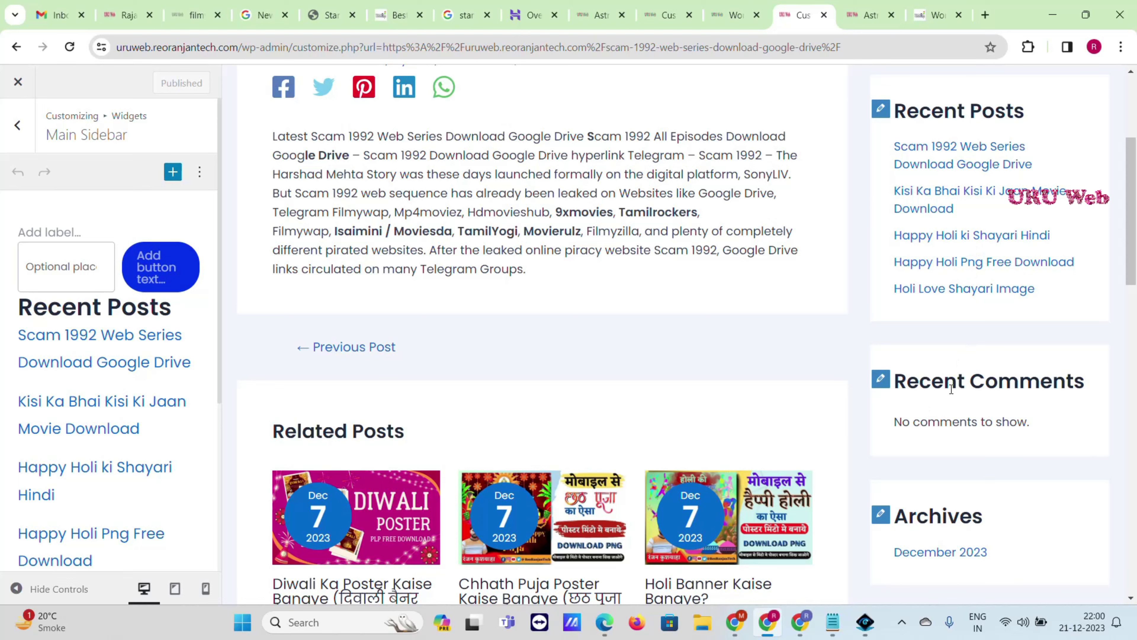
pyautogui.scroll(-5, 54, 369)
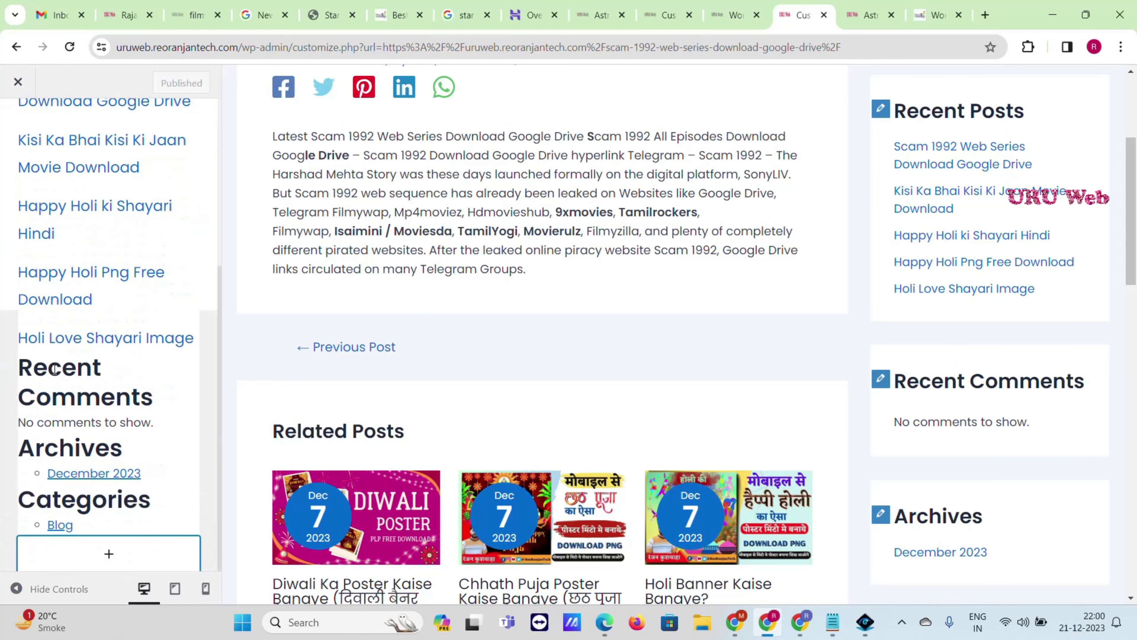
# - Delete the Recent Comments heading and its no-comments list block
pyautogui.click(99, 377)
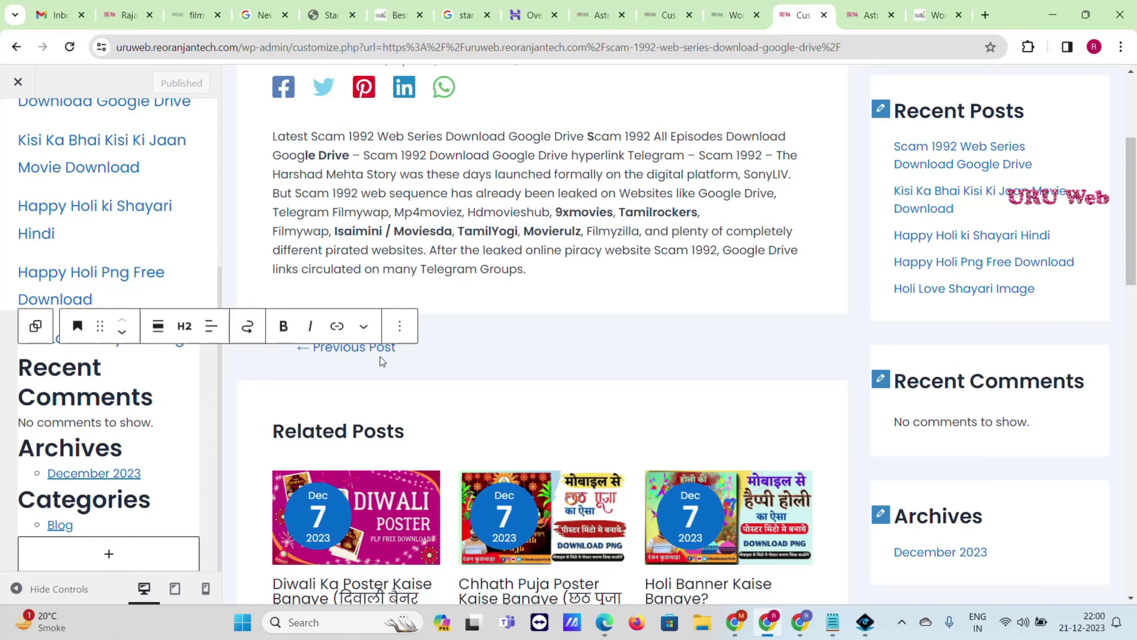
pyautogui.click(399, 325)
pyautogui.scroll(-3, 424, 587)
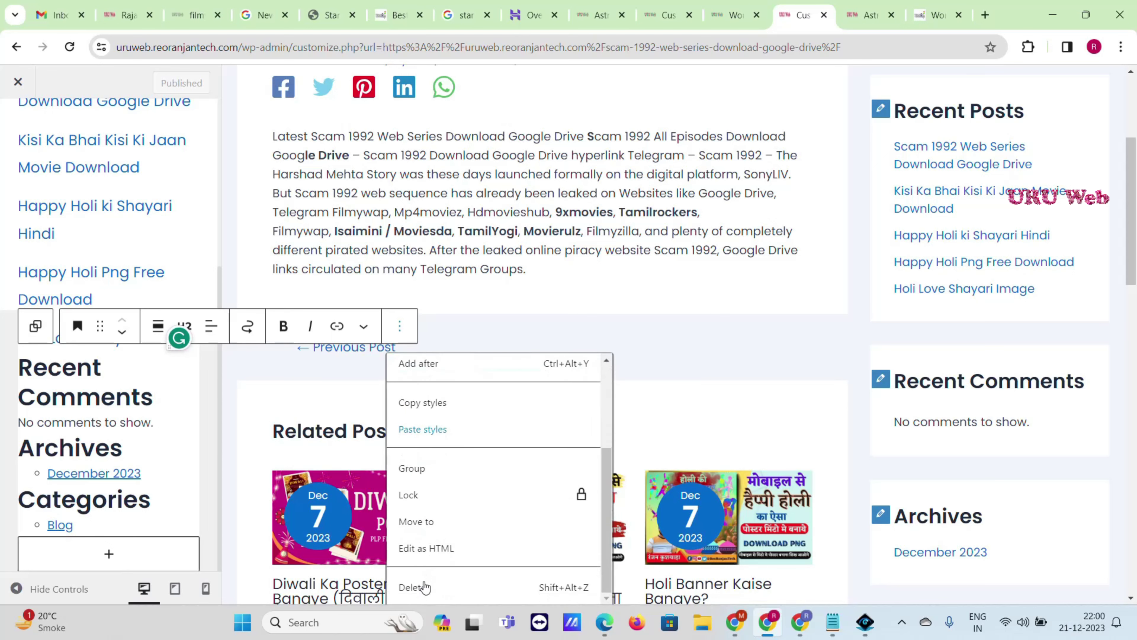
pyautogui.click(424, 587)
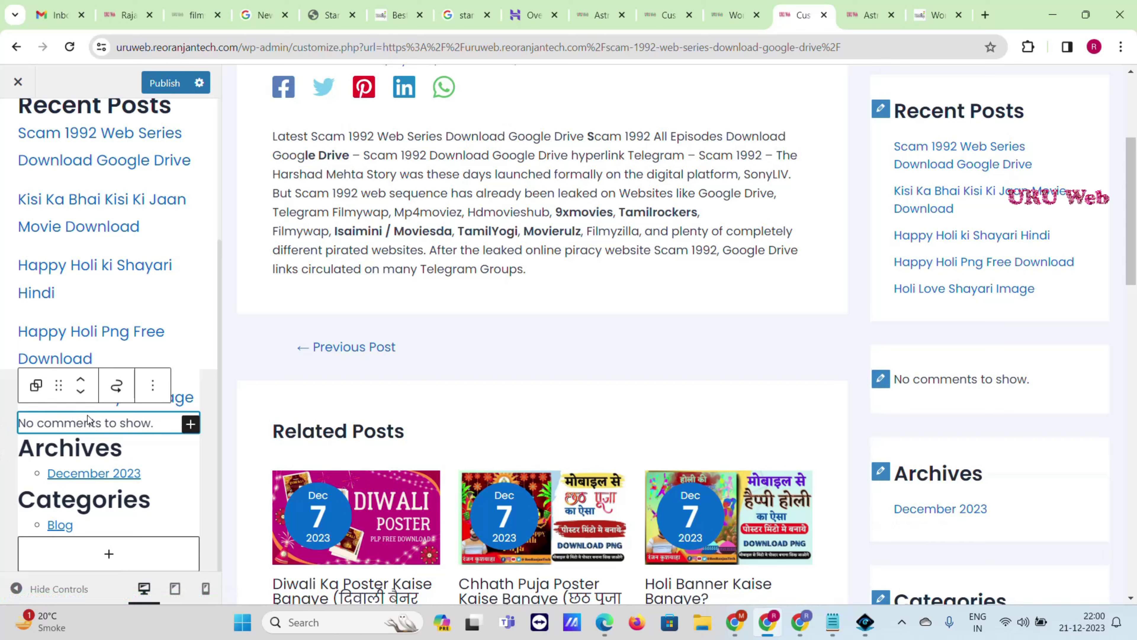
pyautogui.click(152, 385)
pyautogui.scroll(-3, 250, 326)
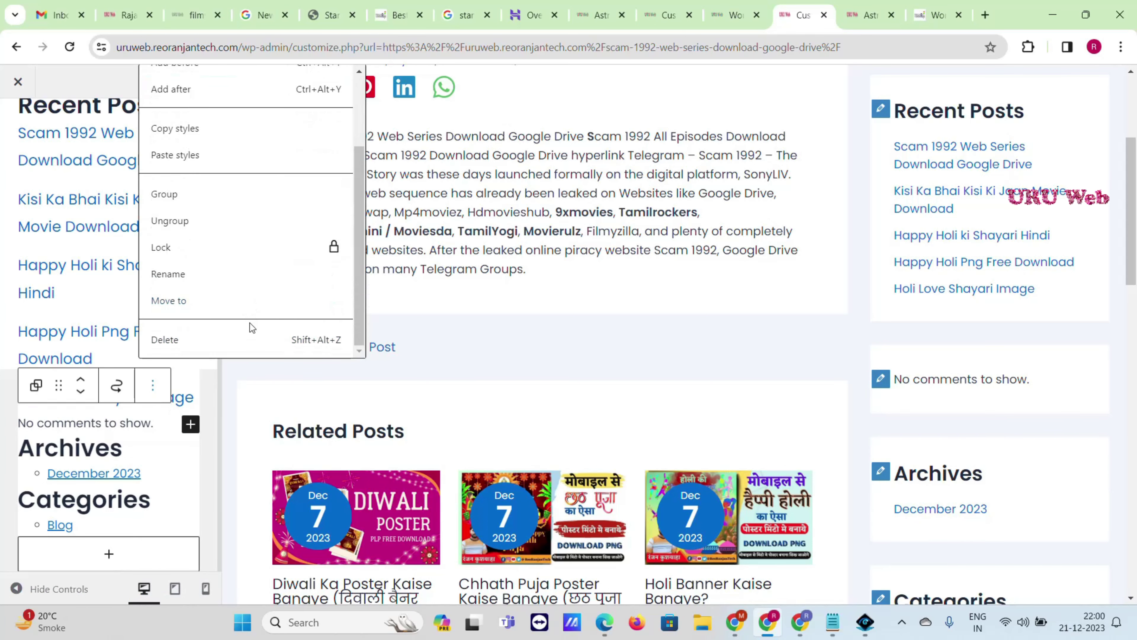
pyautogui.click(250, 336)
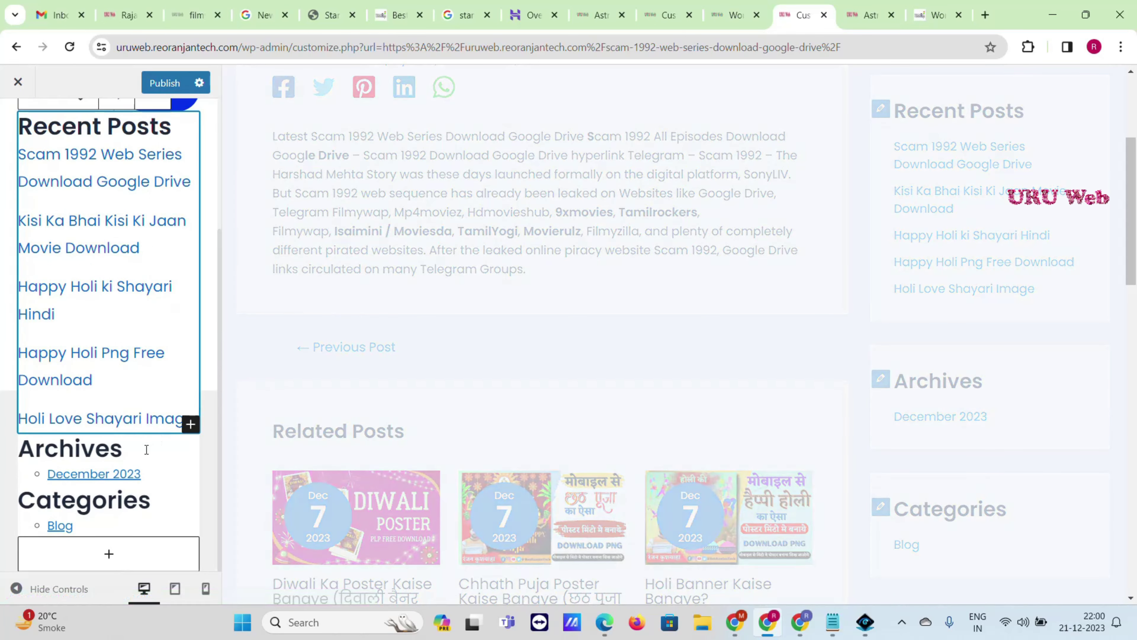
# - Delete the Archives heading and the December 2023 archive block
pyautogui.click(146, 449)
pyautogui.click(400, 408)
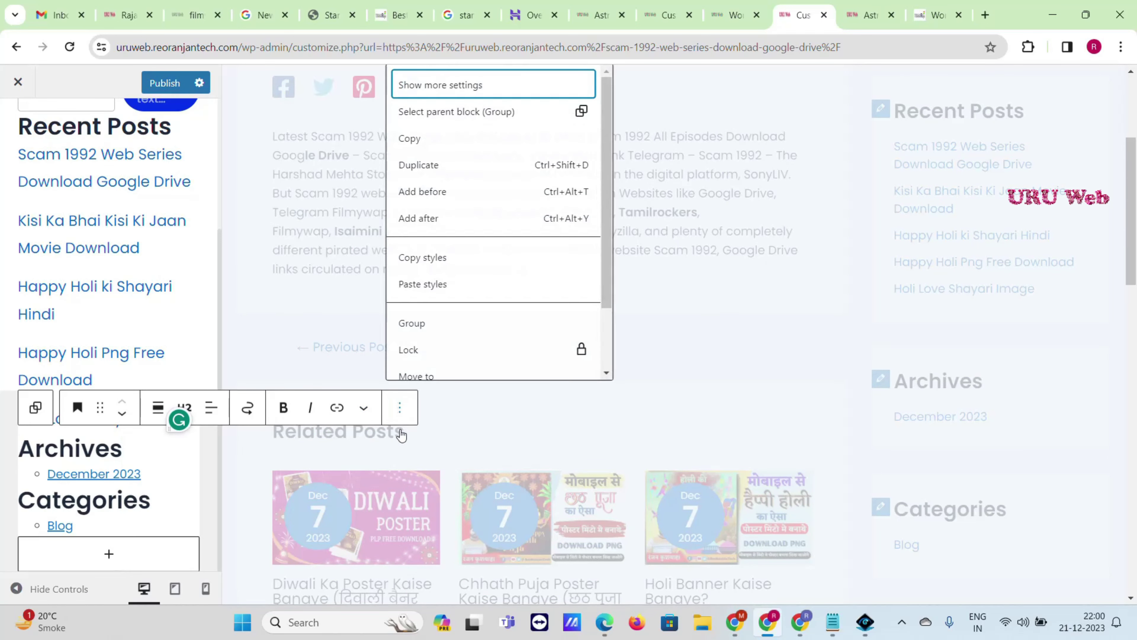
pyautogui.scroll(-3, 454, 313)
pyautogui.click(450, 368)
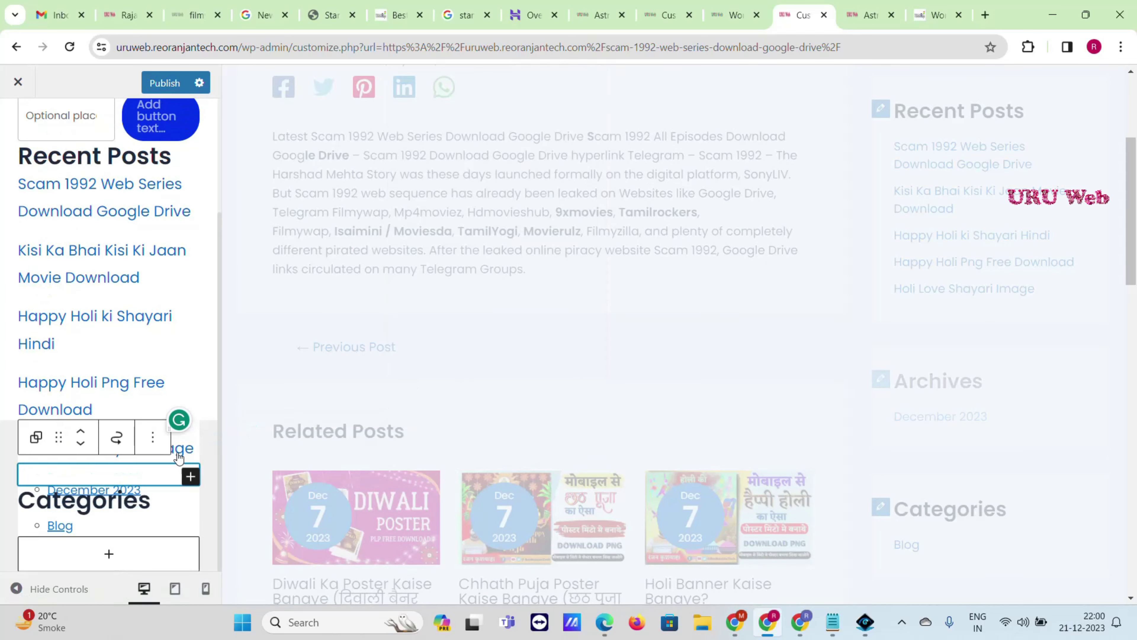
pyautogui.click(153, 437)
pyautogui.scroll(-3, 233, 376)
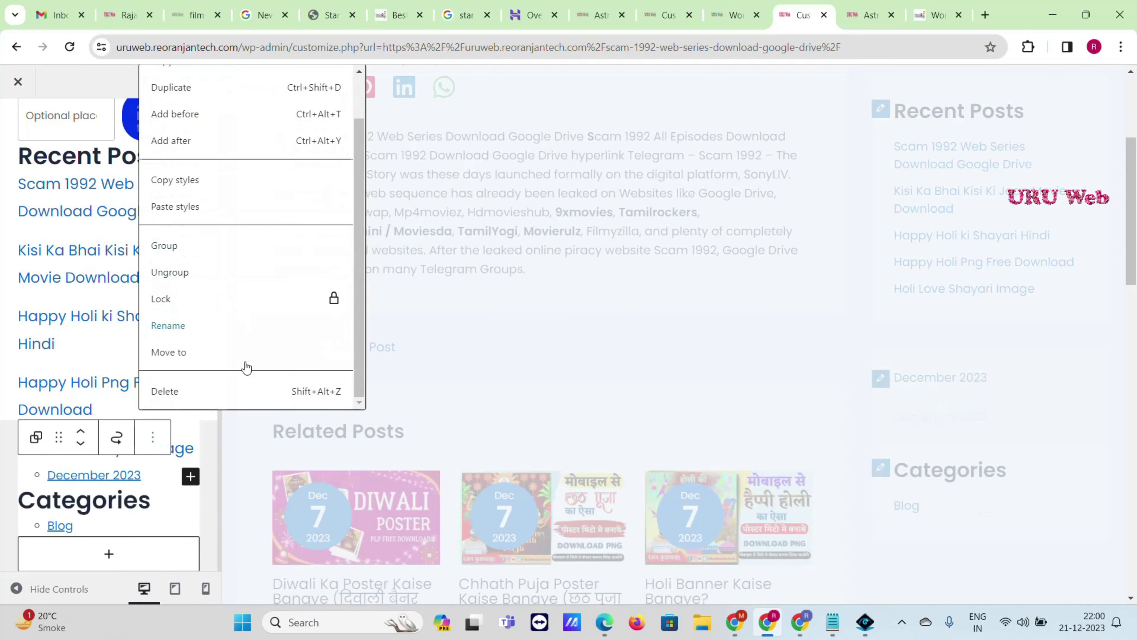
pyautogui.click(250, 393)
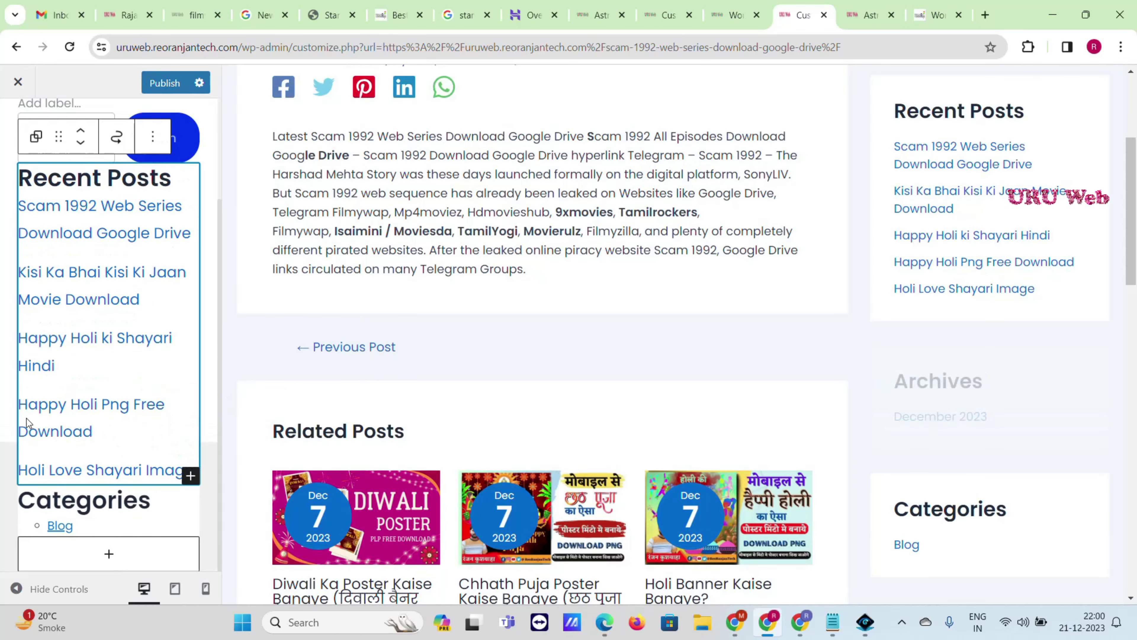
pyautogui.click(110, 555)
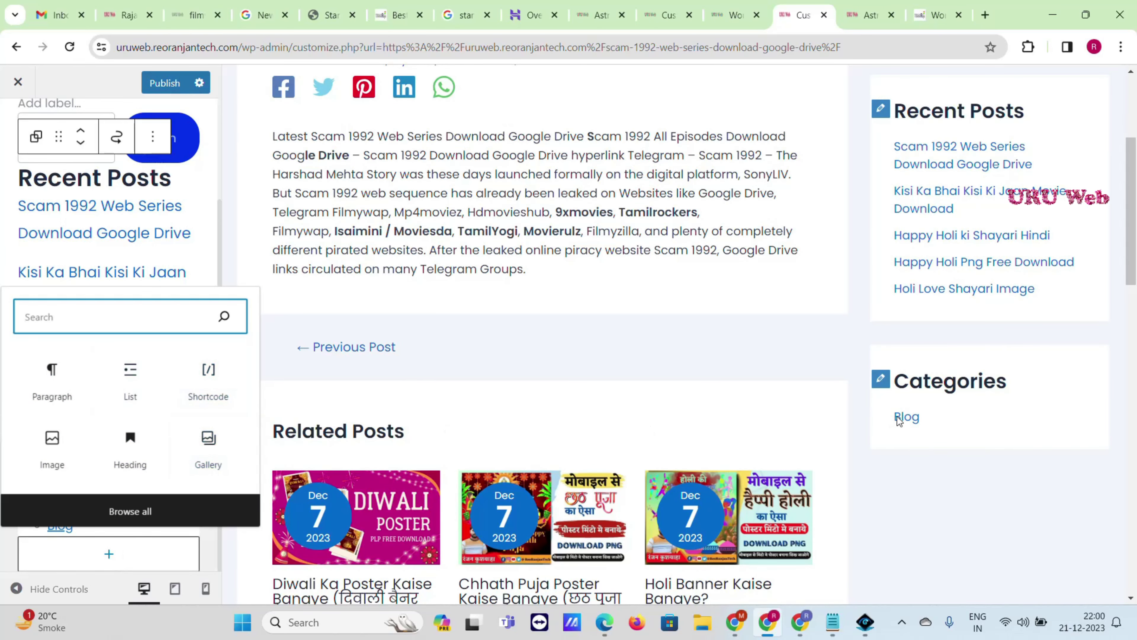
pyautogui.click(129, 511)
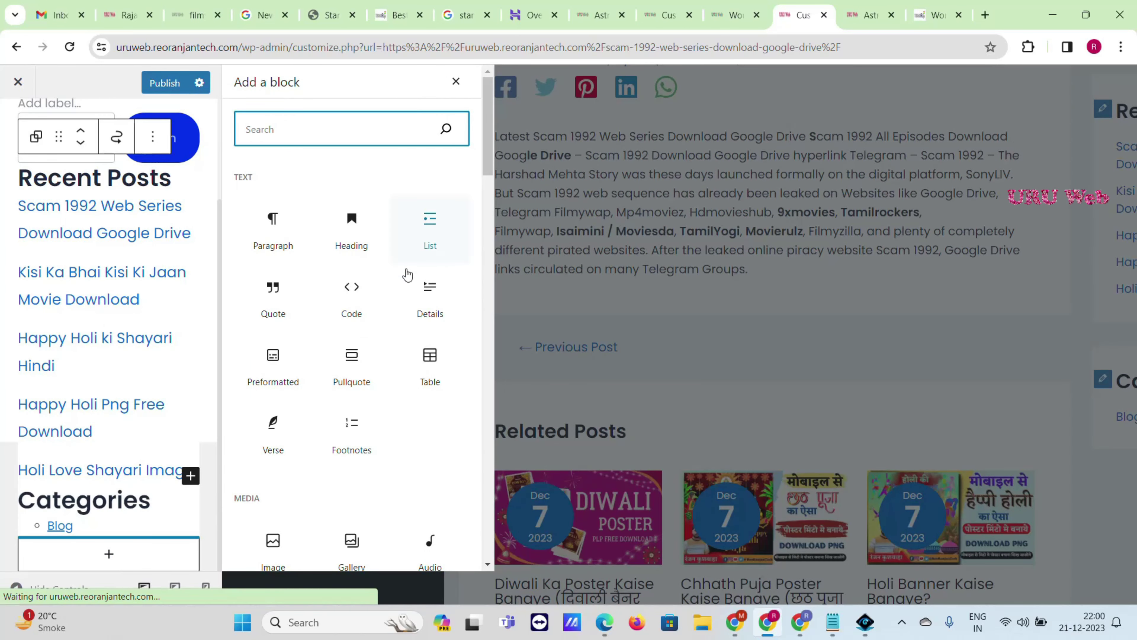
pyautogui.scroll(-5, 408, 221)
pyautogui.scroll(-4, 400, 387)
pyautogui.scroll(-3, 393, 375)
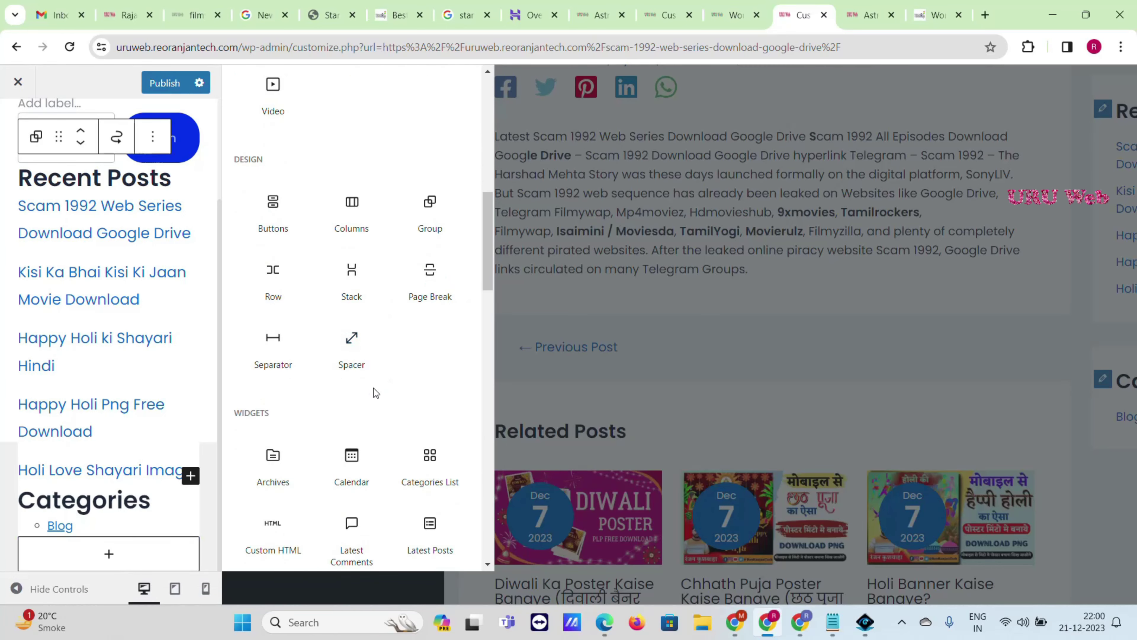
pyautogui.scroll(-5, 372, 398)
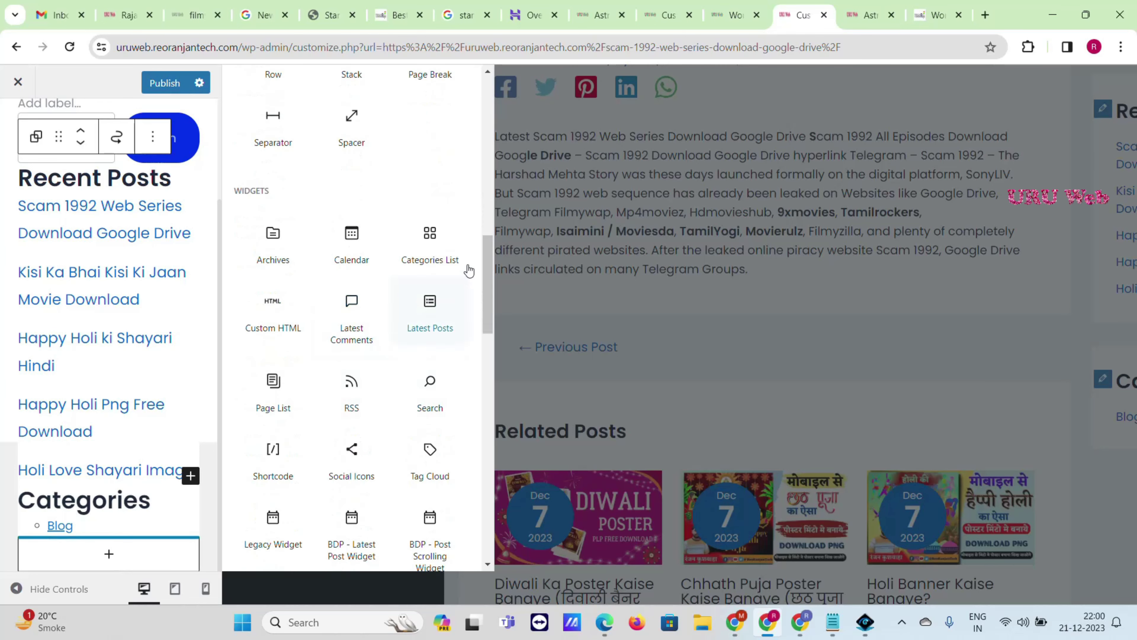
pyautogui.scroll(-2, 358, 403)
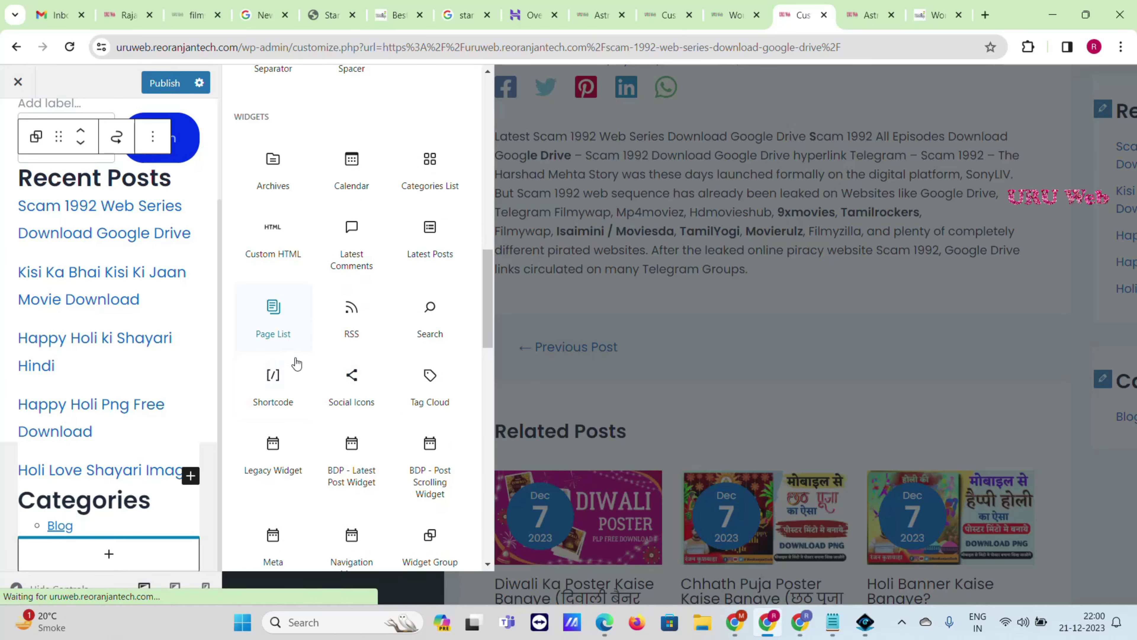
pyautogui.scroll(-2, 296, 363)
pyautogui.scroll(-20, 394, 359)
pyautogui.scroll(-4, 393, 484)
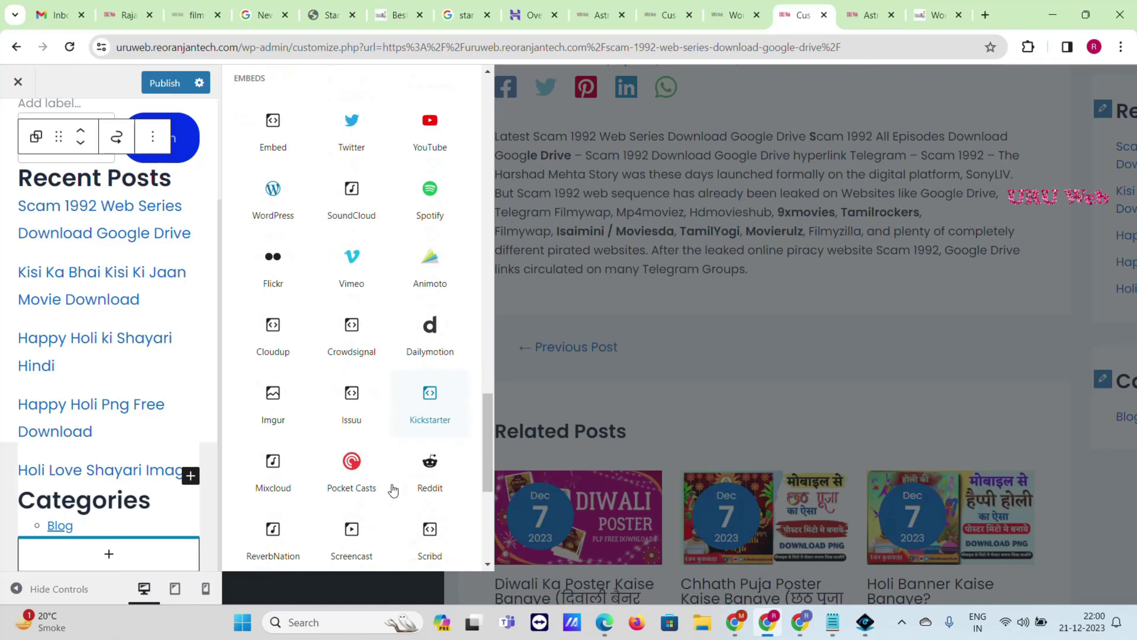
pyautogui.scroll(-5, 392, 489)
pyautogui.scroll(-3, 388, 482)
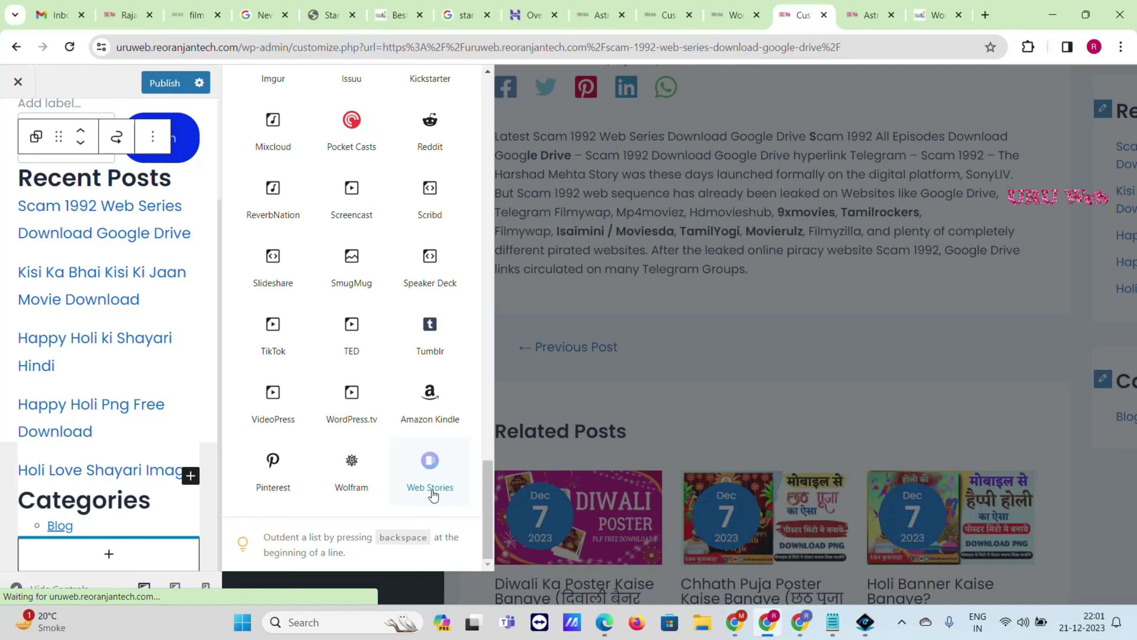
pyautogui.scroll(20, 432, 492)
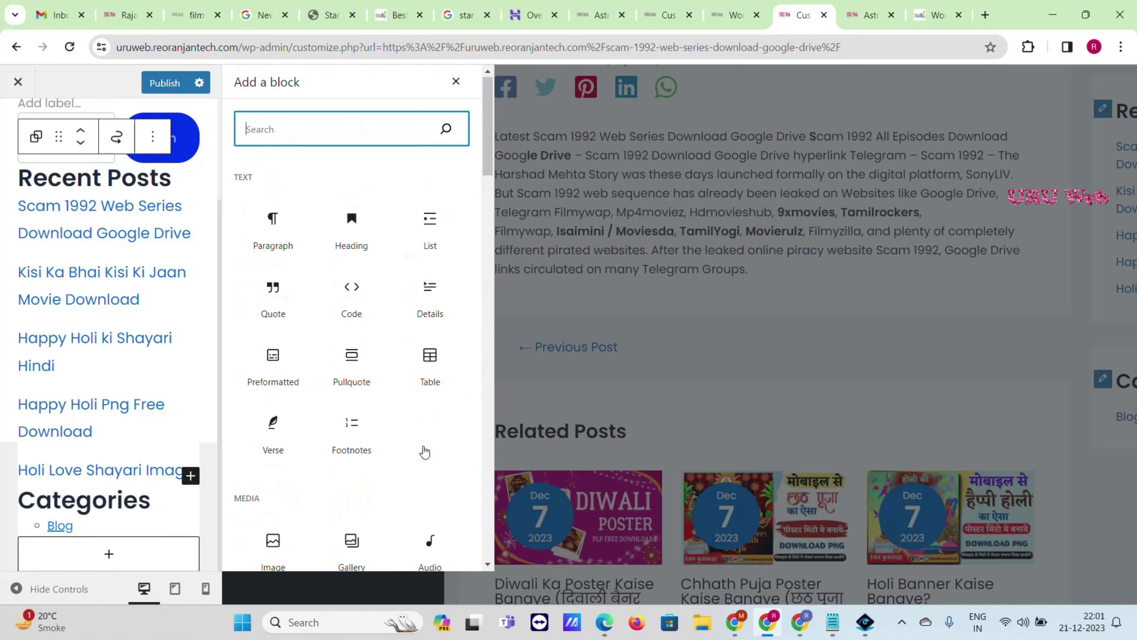
pyautogui.click(456, 81)
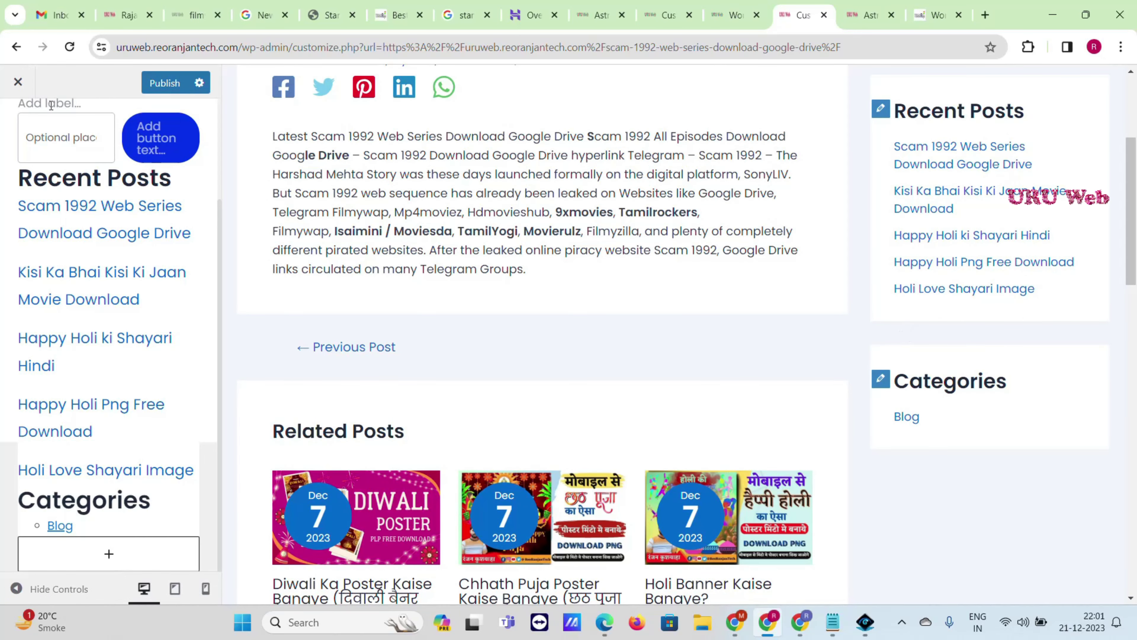
# - Publish the sidebar widget changes and return to the main Customizer sections
pyautogui.click(162, 88)
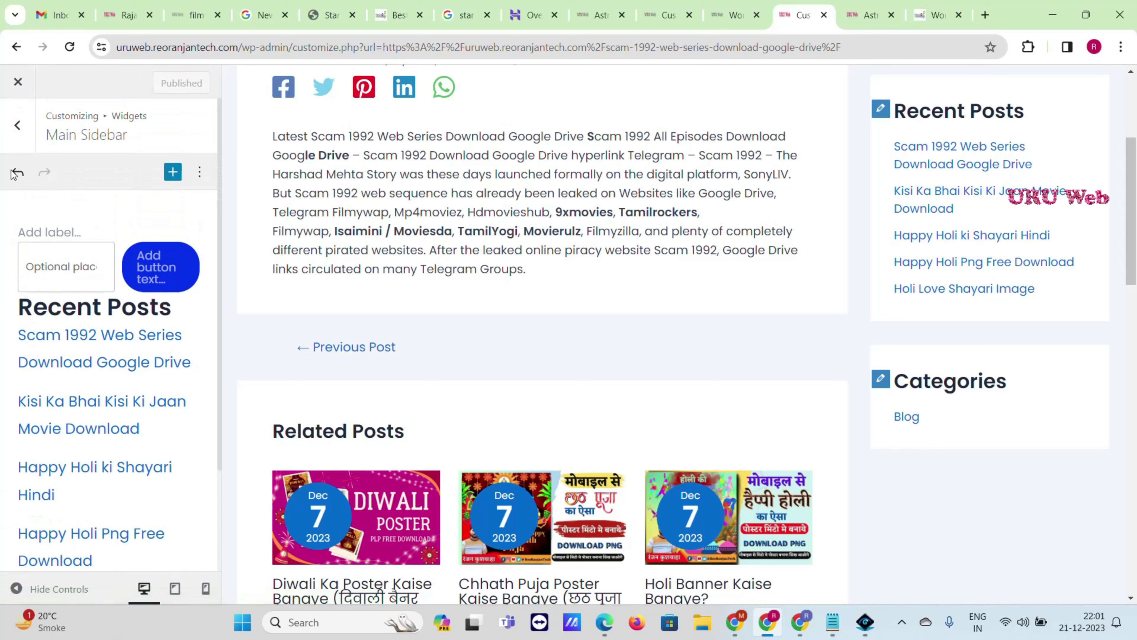
pyautogui.click(18, 126)
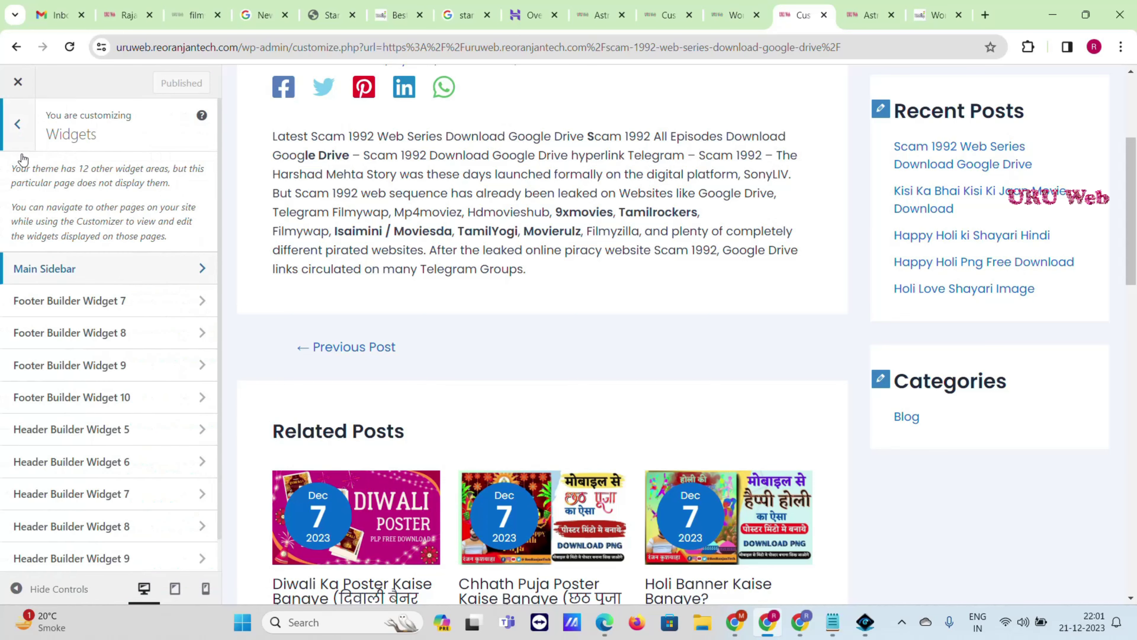
pyautogui.click(23, 128)
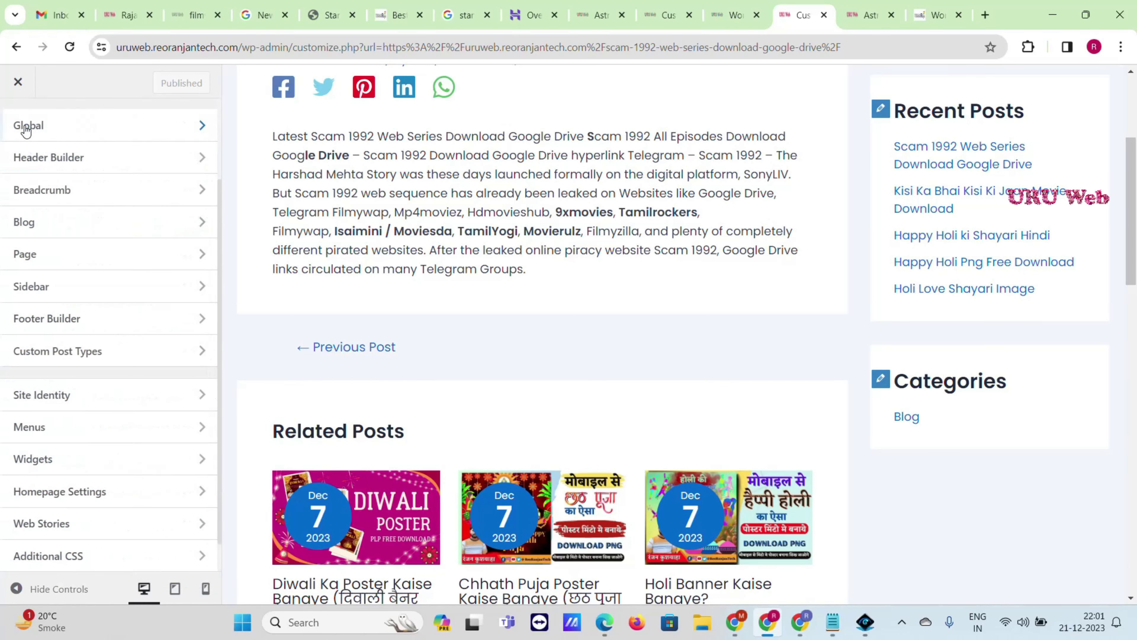
# - Turn on Display stories under Web Stories, publish it, and close the Customizer
pyautogui.click(90, 534)
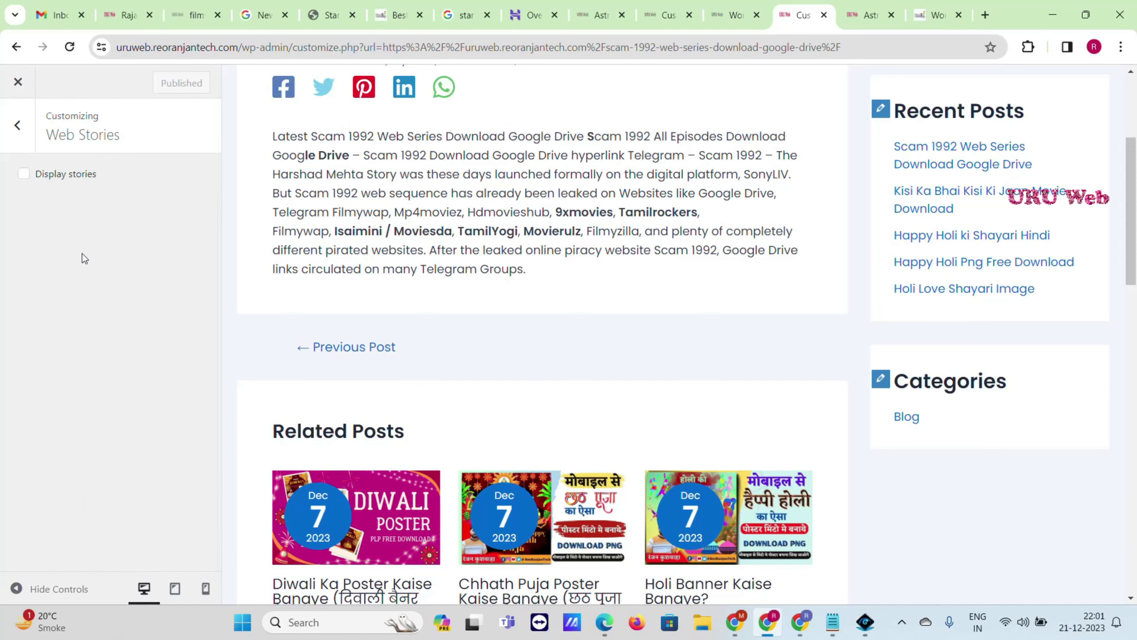
pyautogui.click(24, 173)
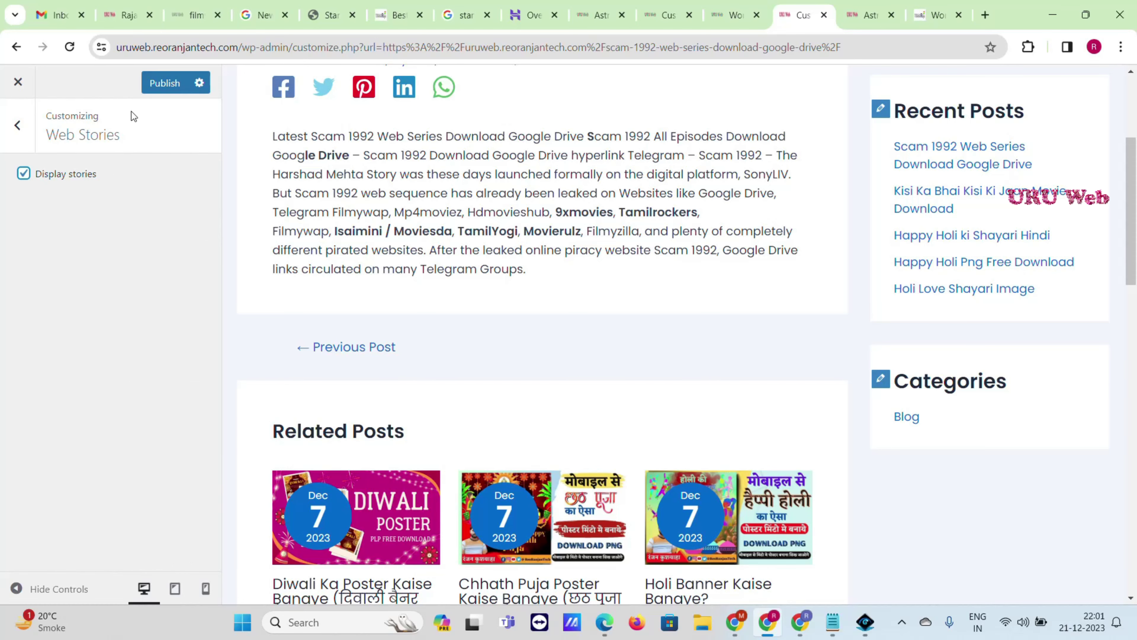
pyautogui.click(161, 84)
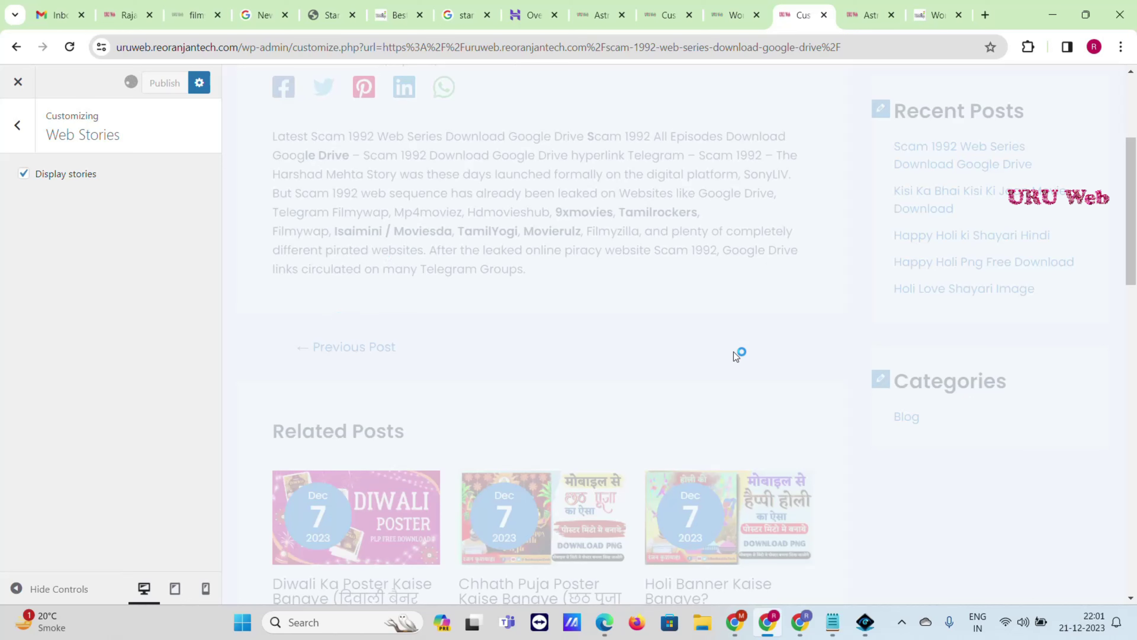
pyautogui.click(18, 125)
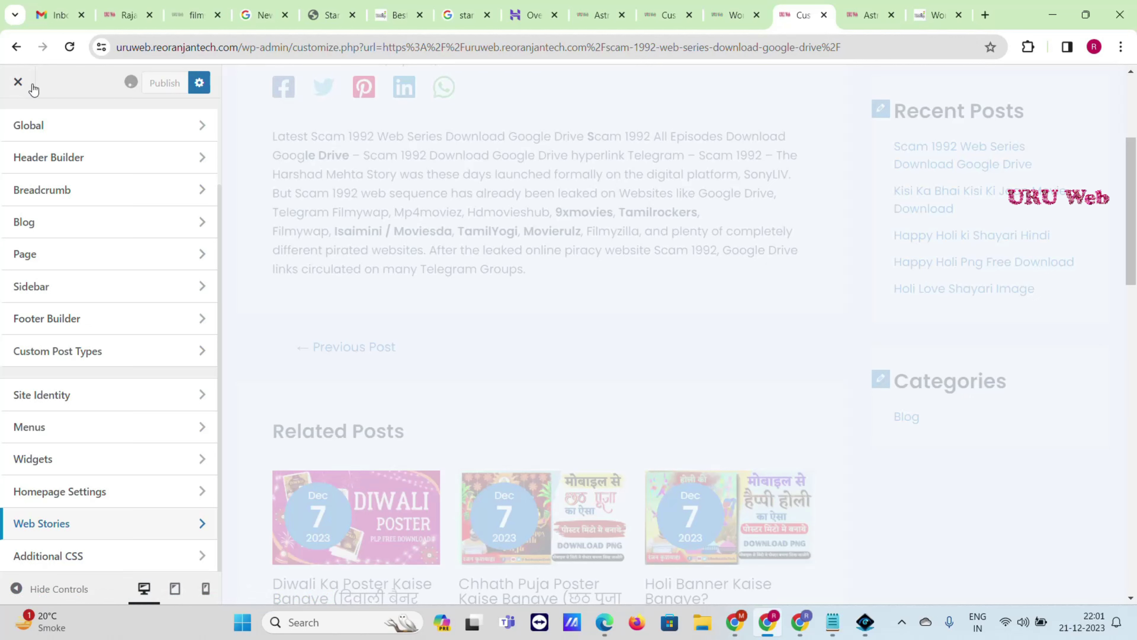
pyautogui.click(18, 82)
# - From the Astra dashboard, review the six installed plugins, then go to the Add Plugins page
pyautogui.click(855, 12)
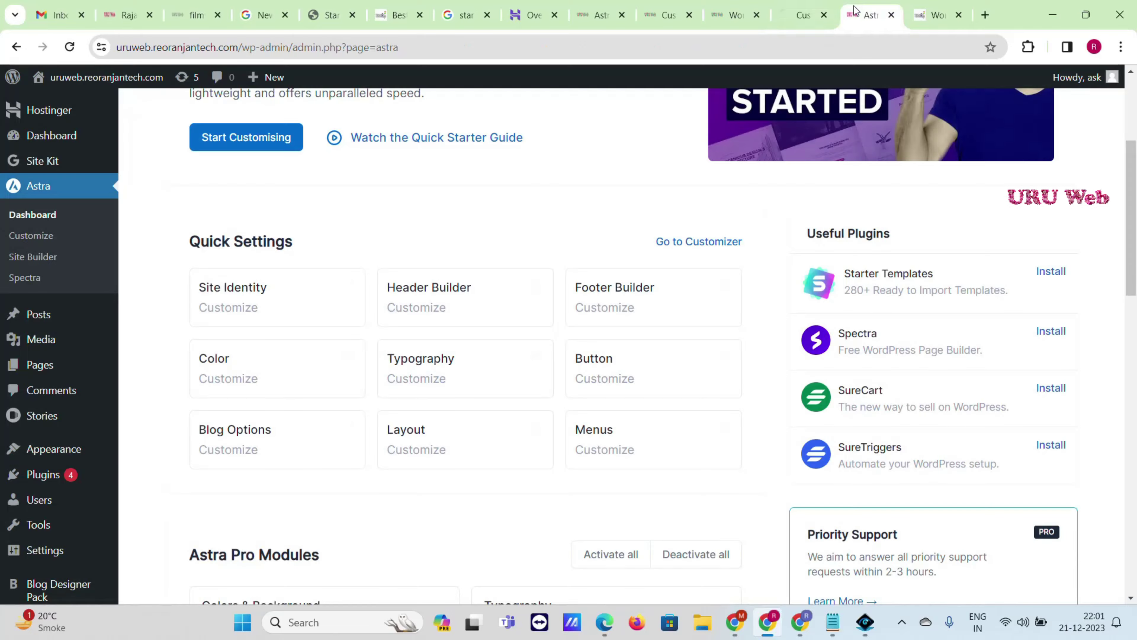
pyautogui.scroll(5, 403, 321)
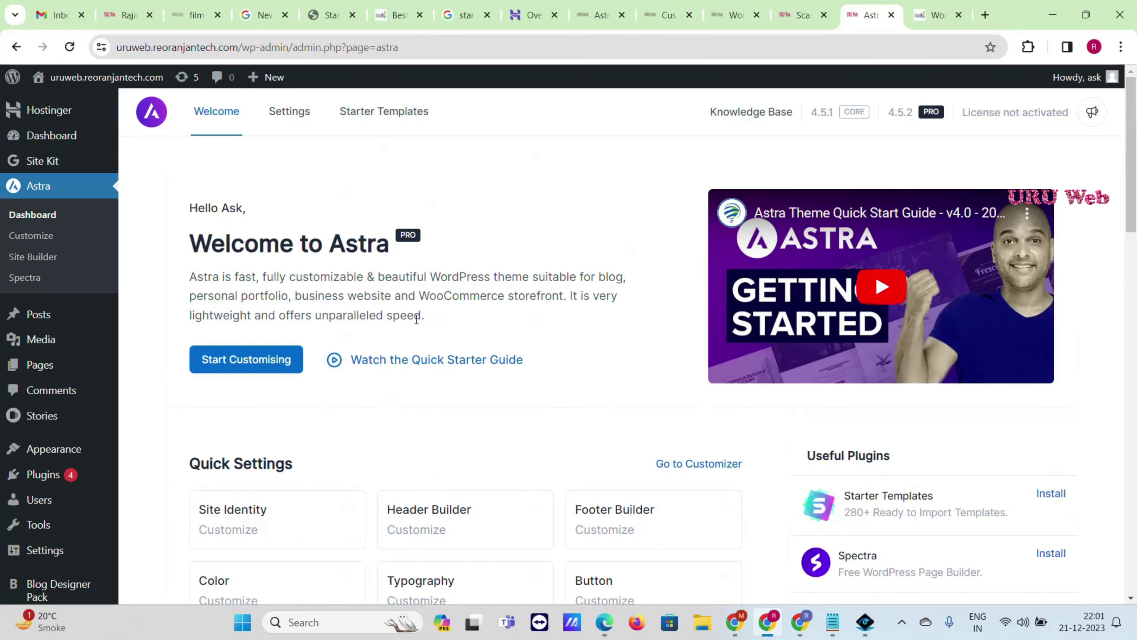
pyautogui.moveTo(48, 474)
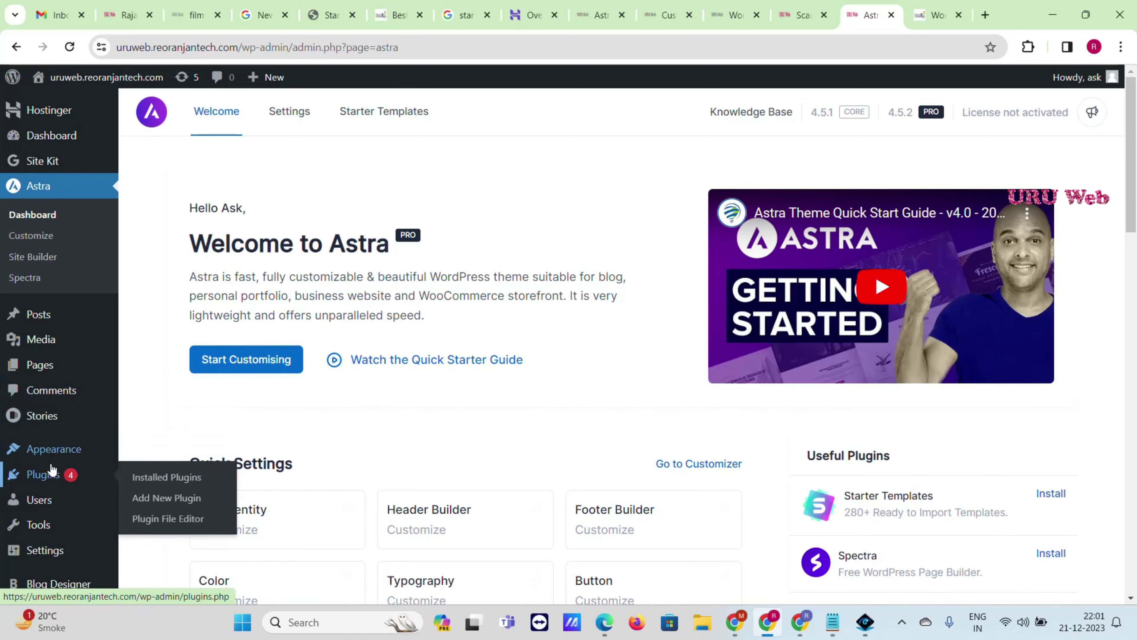
pyautogui.click(172, 482)
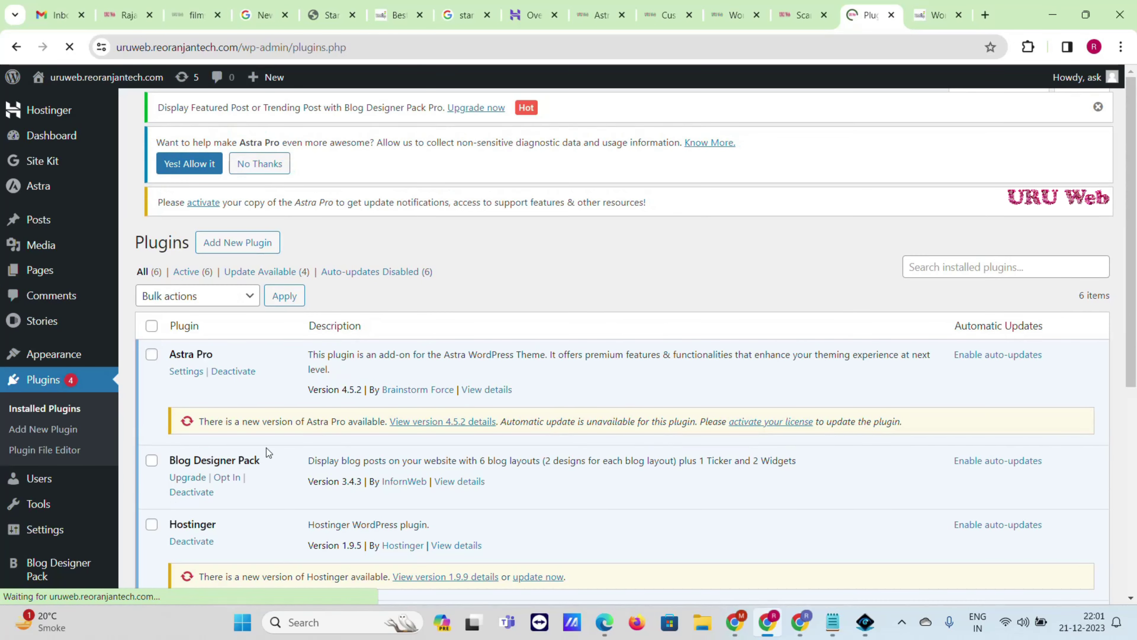
pyautogui.scroll(-6, 287, 437)
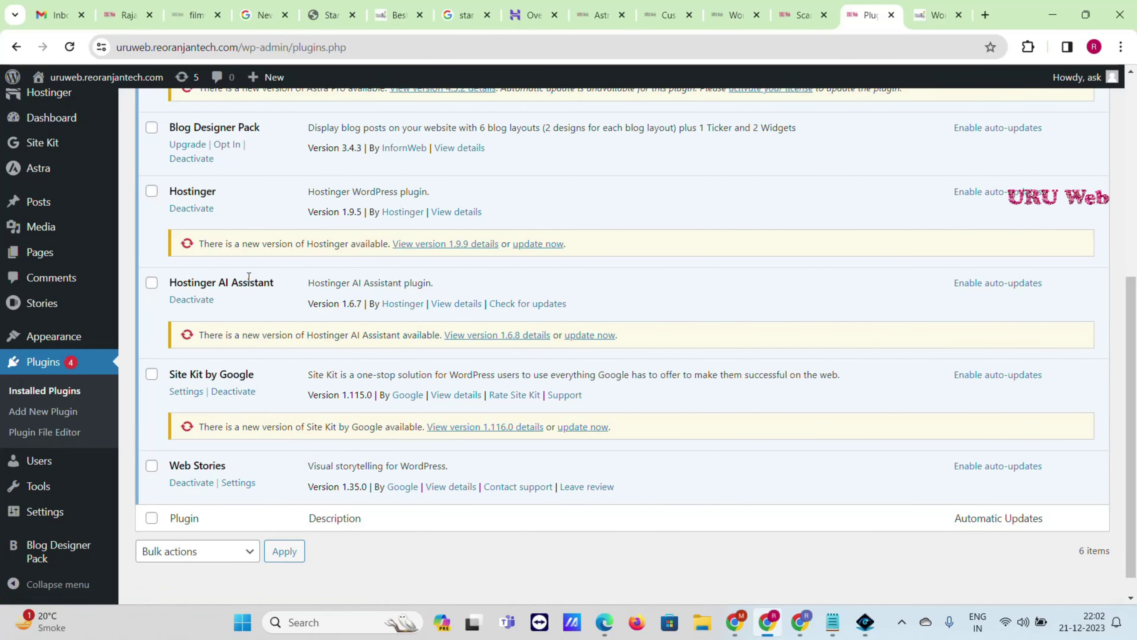
pyautogui.scroll(4, 249, 276)
pyautogui.scroll(-5, 248, 314)
pyautogui.scroll(8, 247, 315)
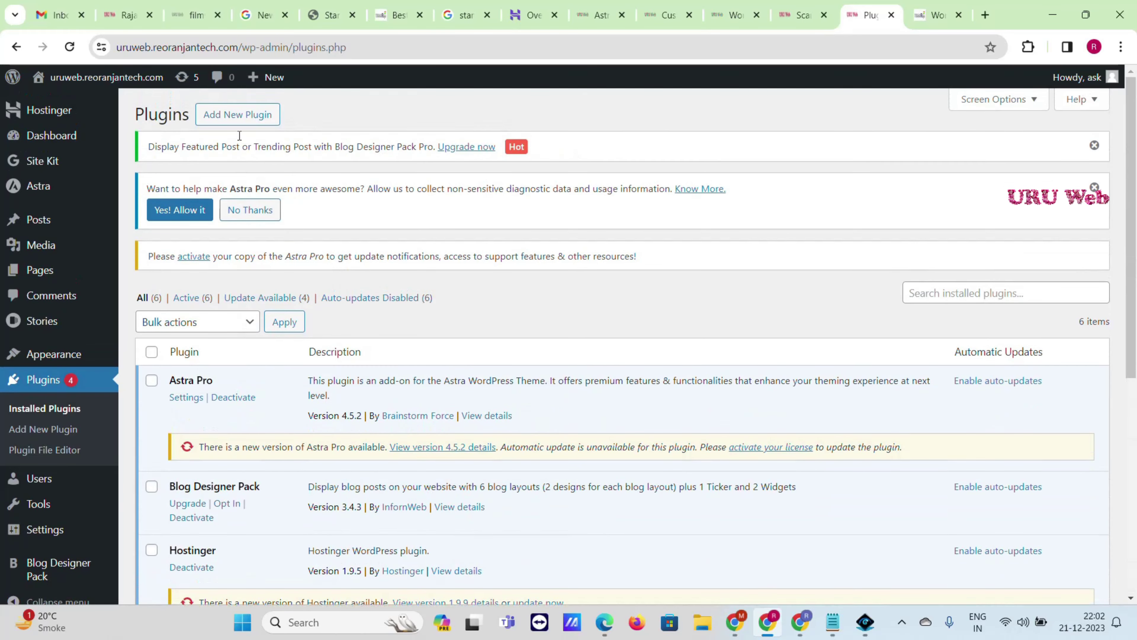
pyautogui.click(237, 117)
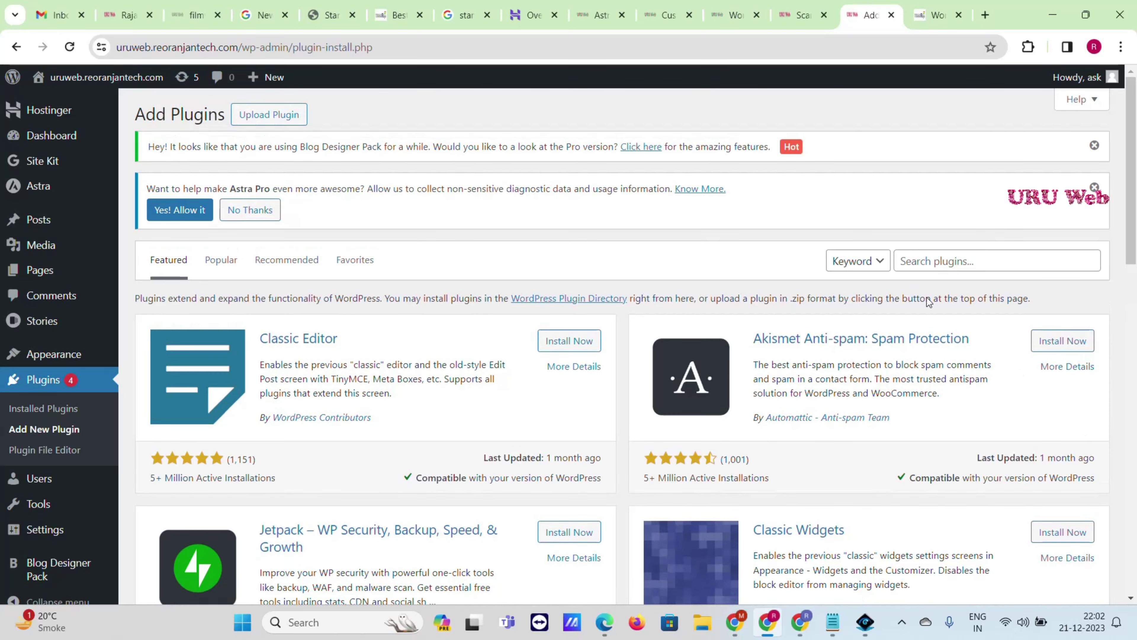
# - On ThemeRaja, scroll back to the WordPress Automatic Plugin 3.77.7 title and ₹99.00 price
pyautogui.click(933, 15)
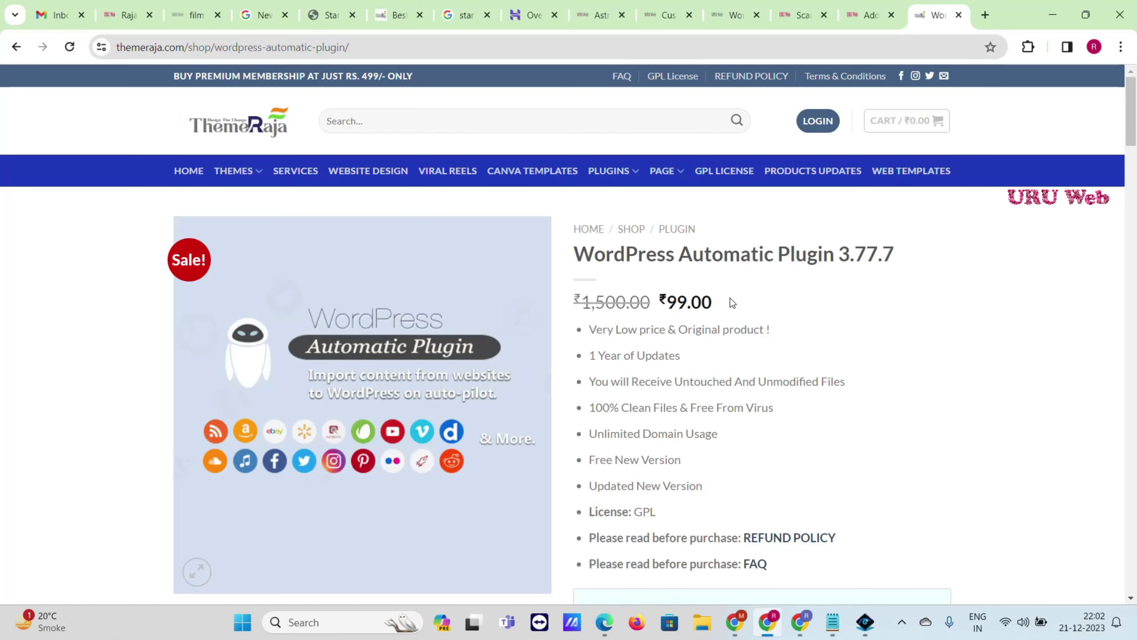
pyautogui.scroll(-6, 737, 303)
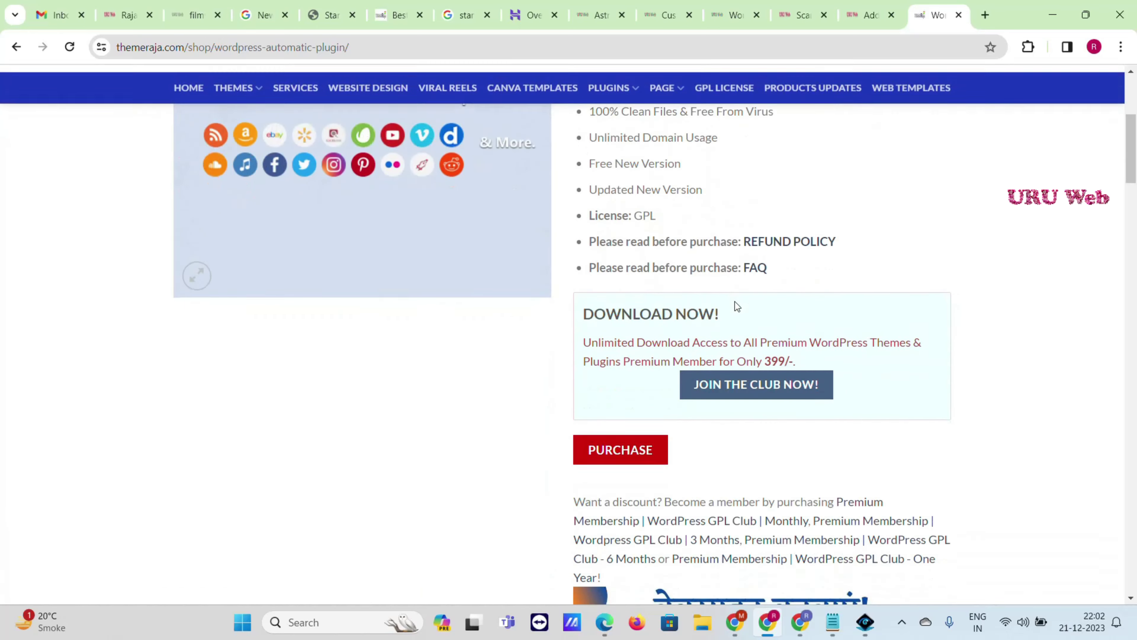
pyautogui.scroll(-5, 623, 278)
pyautogui.scroll(-20, 623, 278)
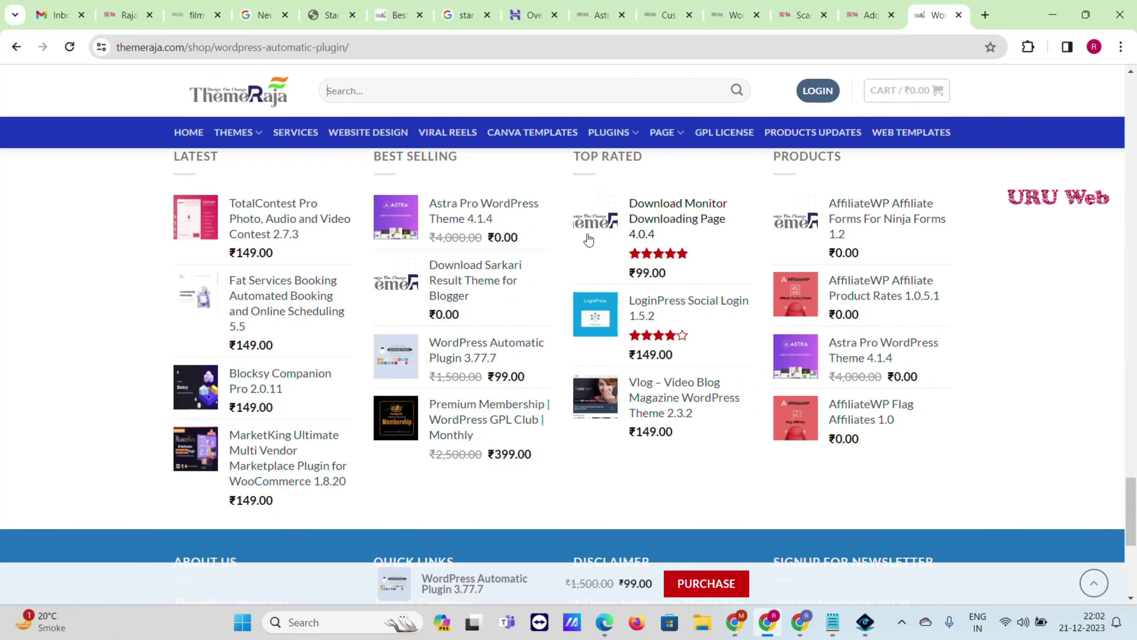
pyautogui.scroll(20, 563, 269)
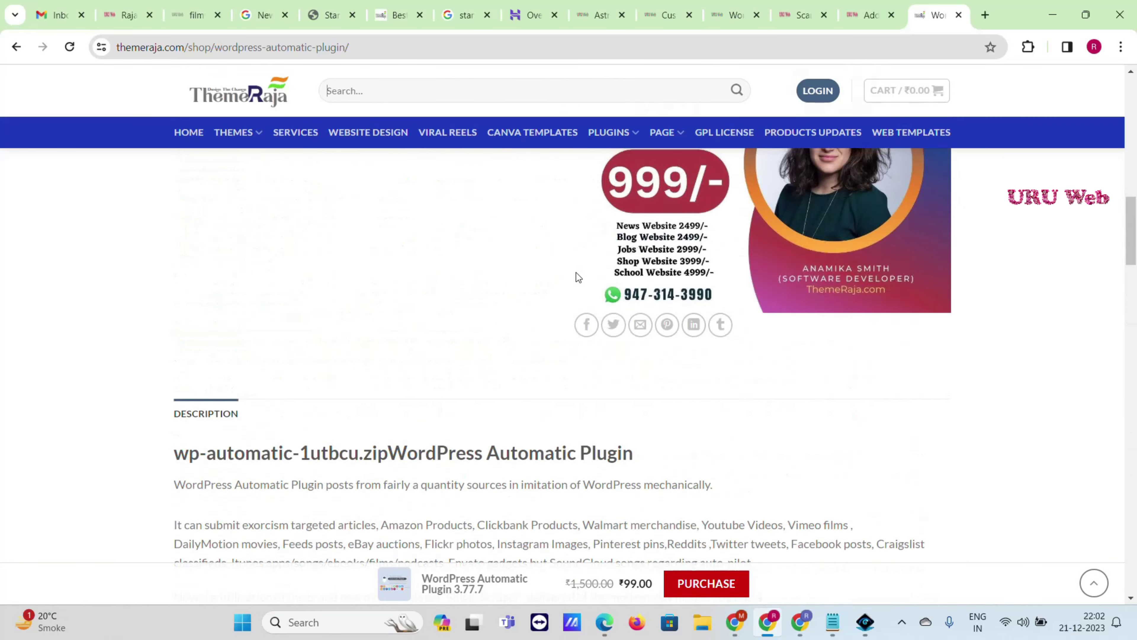
pyautogui.scroll(6, 576, 273)
pyautogui.scroll(7, 574, 282)
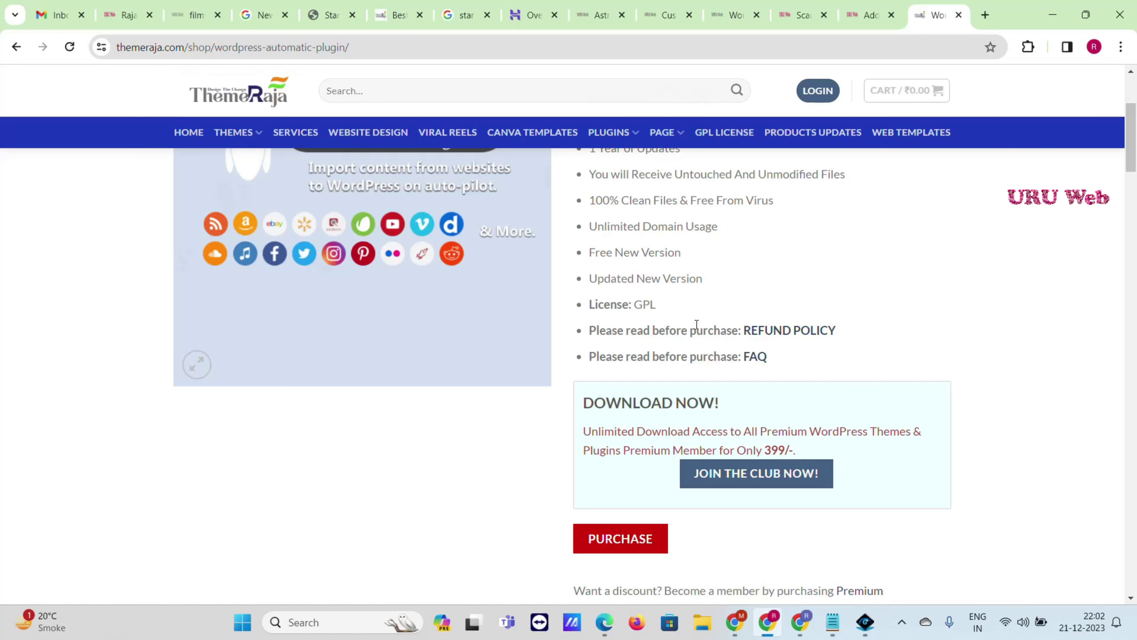
pyautogui.scroll(5, 842, 140)
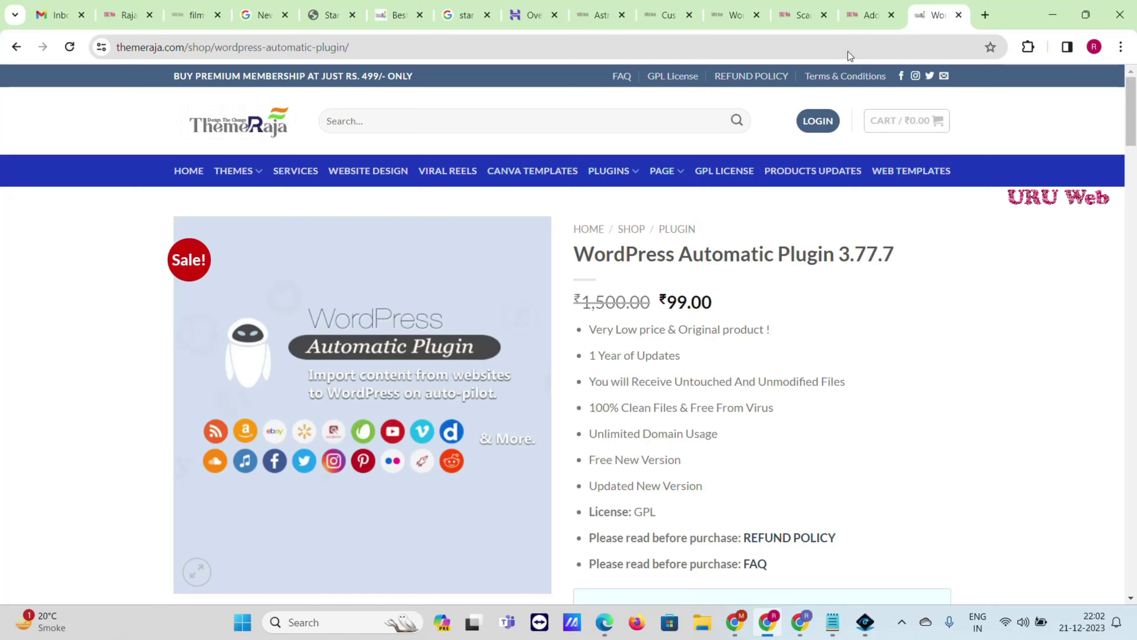
# - Upload and install the WordPress Automatic Plugin 3.77.5 zip file
pyautogui.click(866, 13)
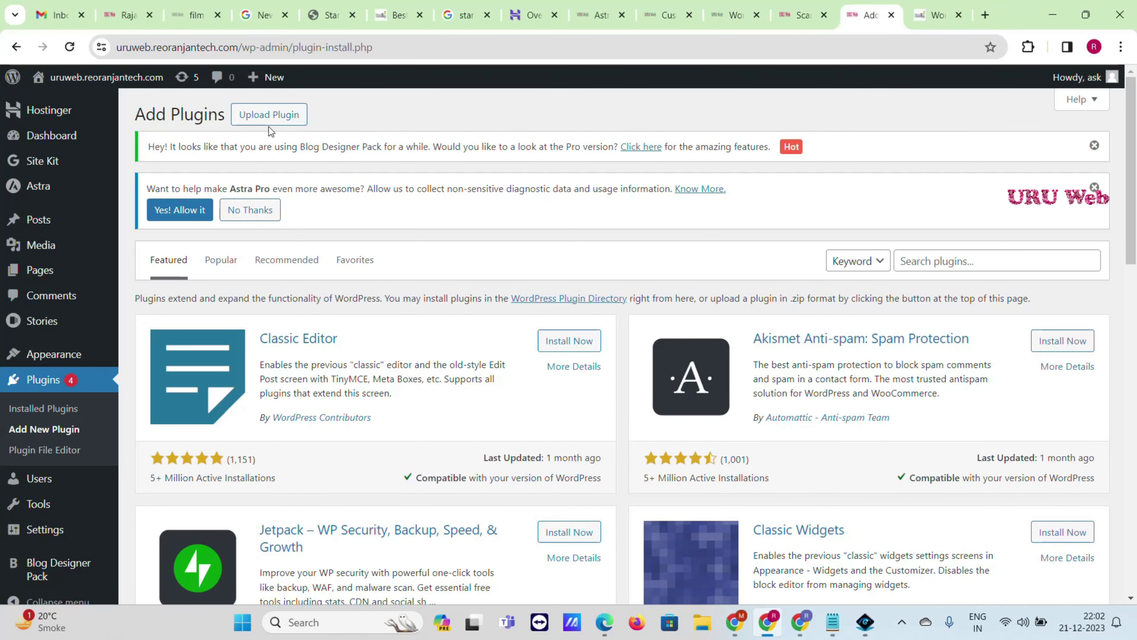
pyautogui.click(265, 117)
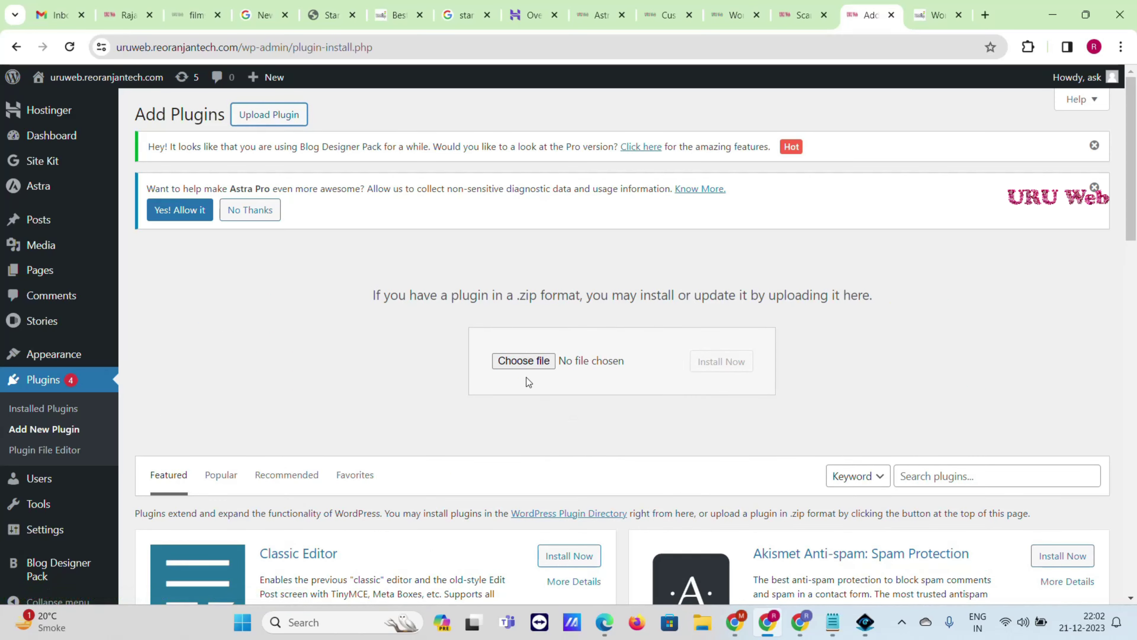
pyautogui.click(525, 359)
pyautogui.doubleClick(871, 196)
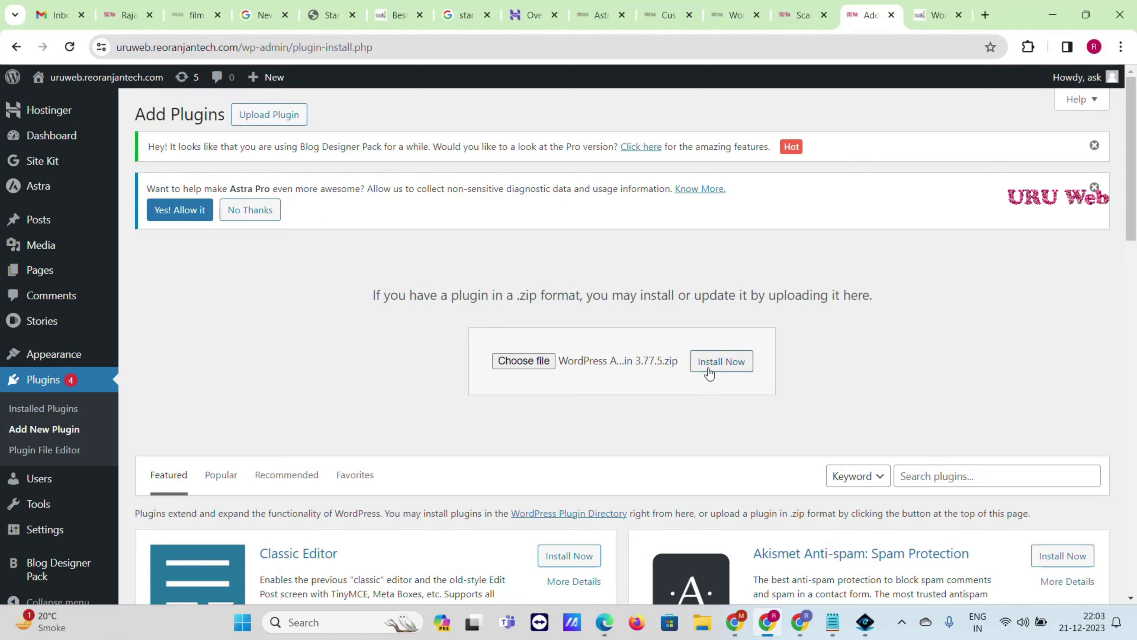
pyautogui.click(709, 365)
# - Once installation finishes, activate WordPress Automatic Plugin 3.77.5, bringing active plugins to seven
pyautogui.click(937, 15)
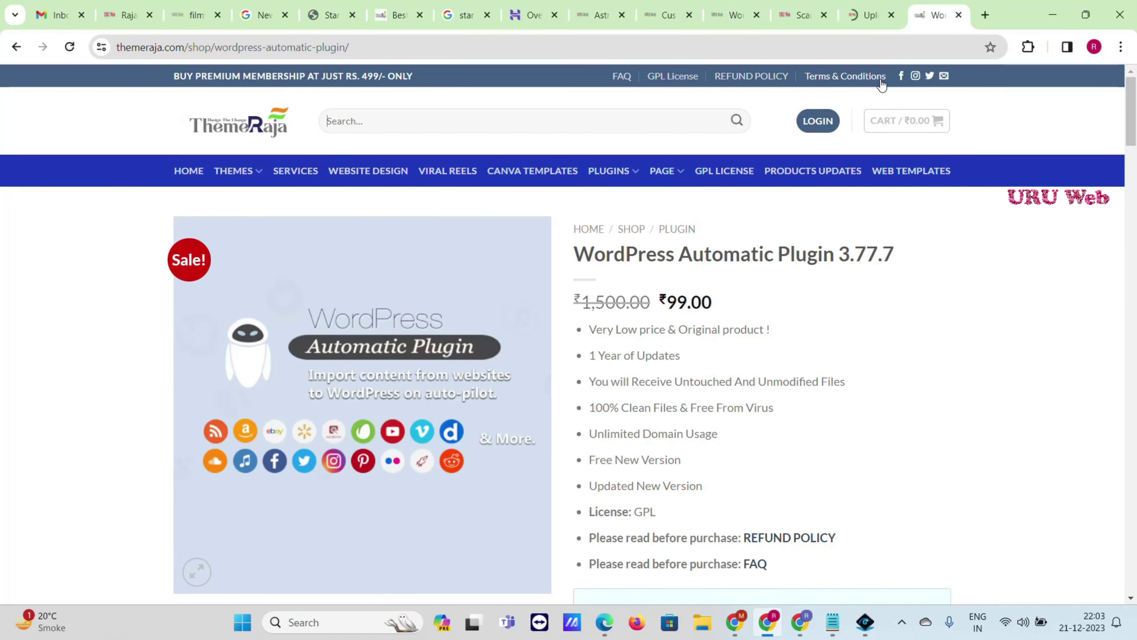
pyautogui.click(867, 15)
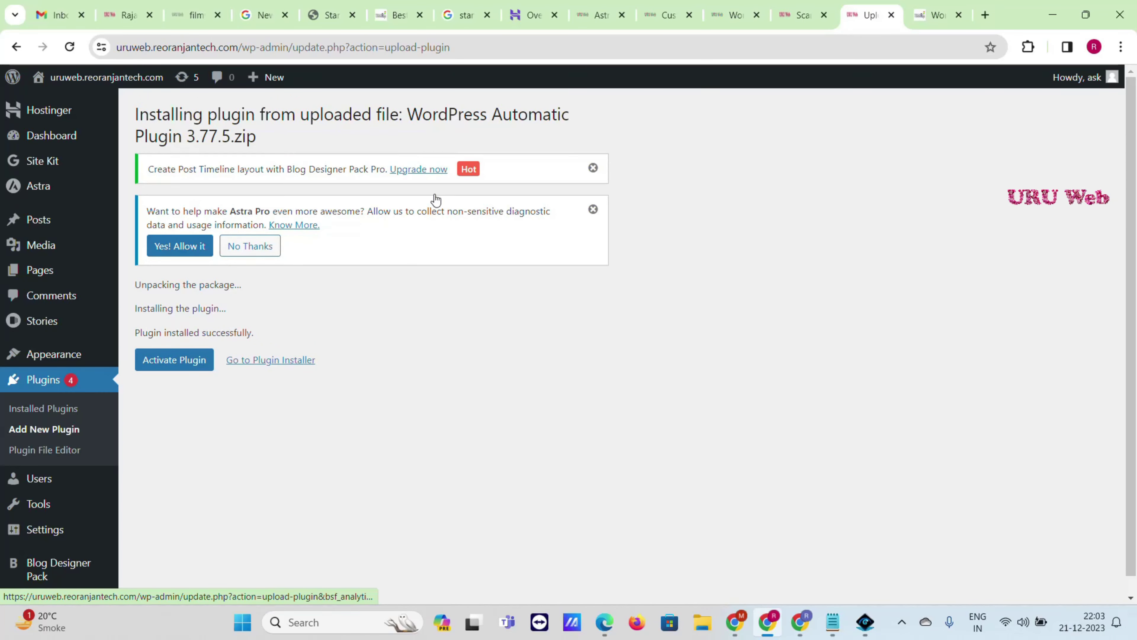
pyautogui.click(935, 14)
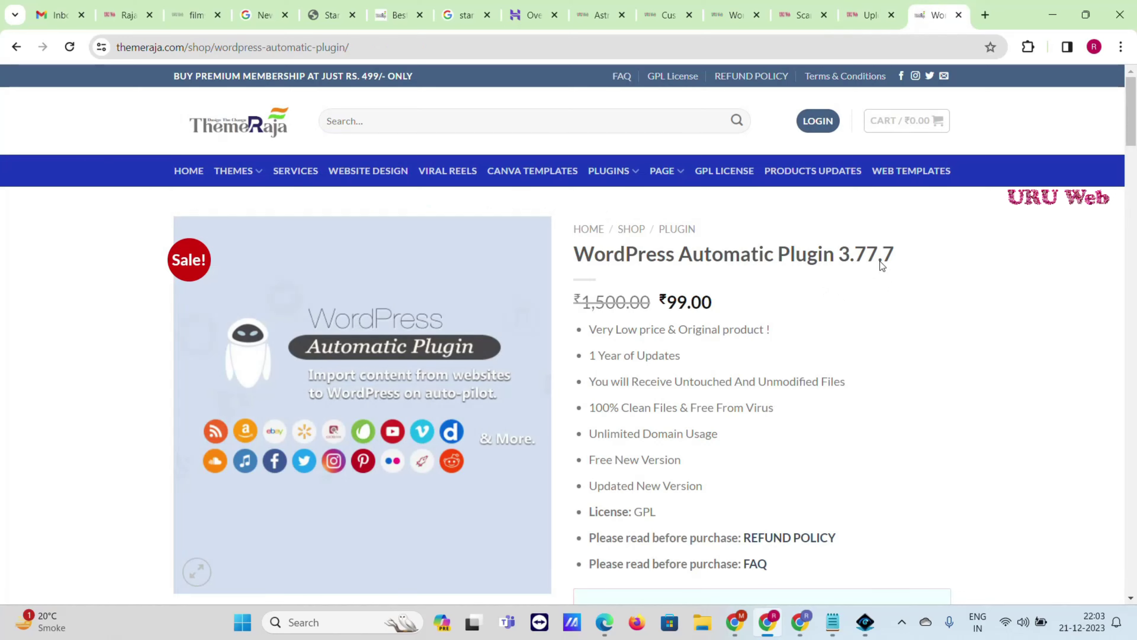
pyautogui.click(870, 26)
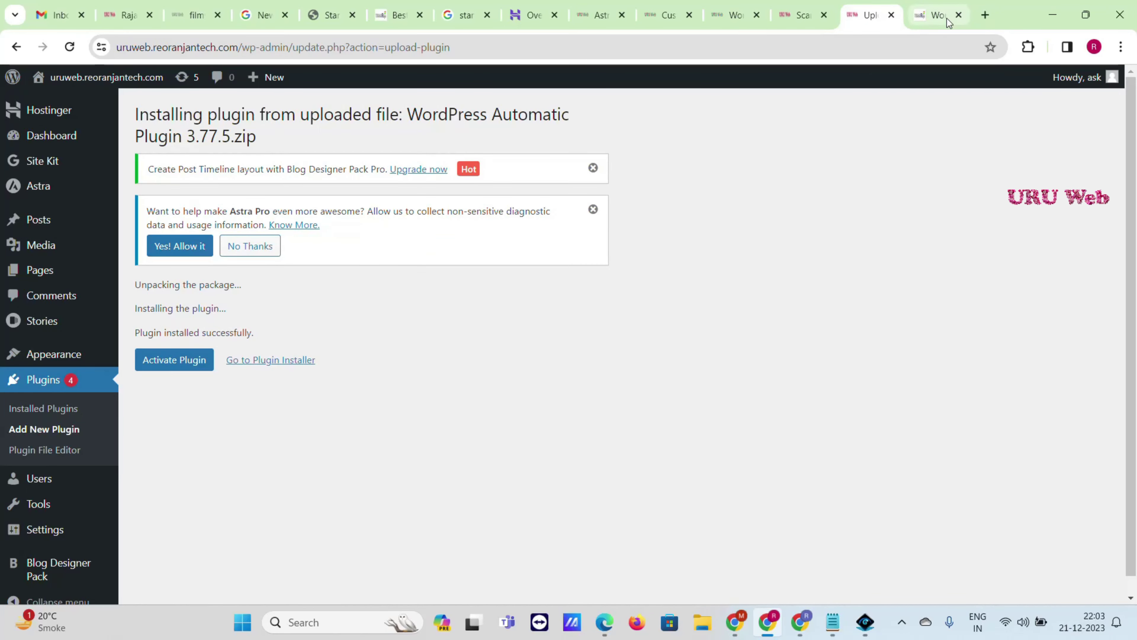
pyautogui.click(936, 18)
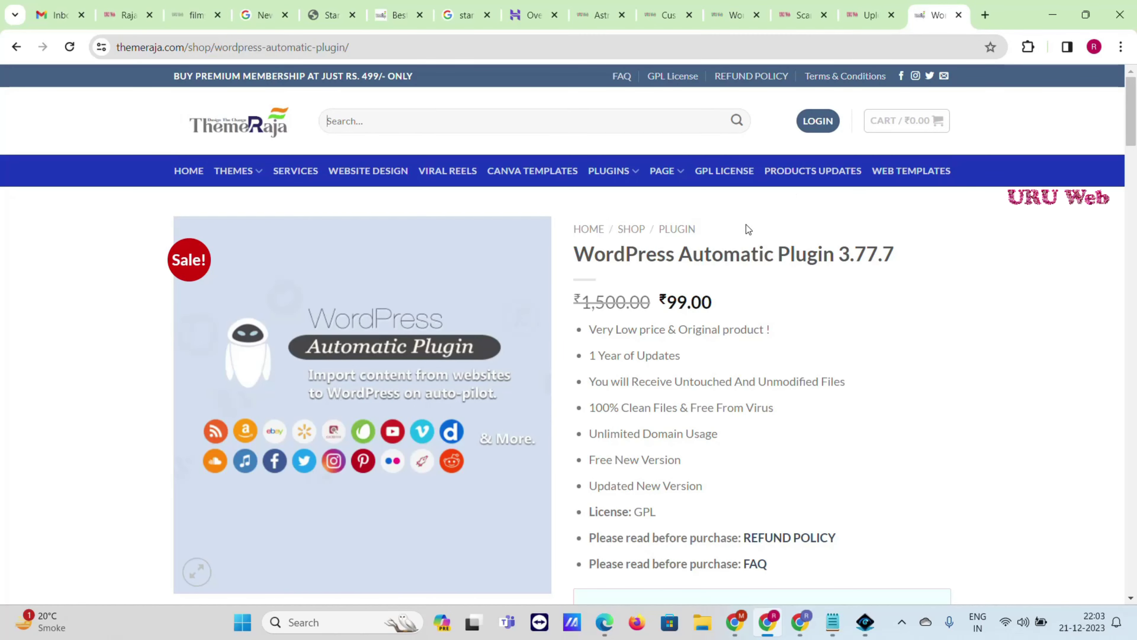
pyautogui.click(867, 8)
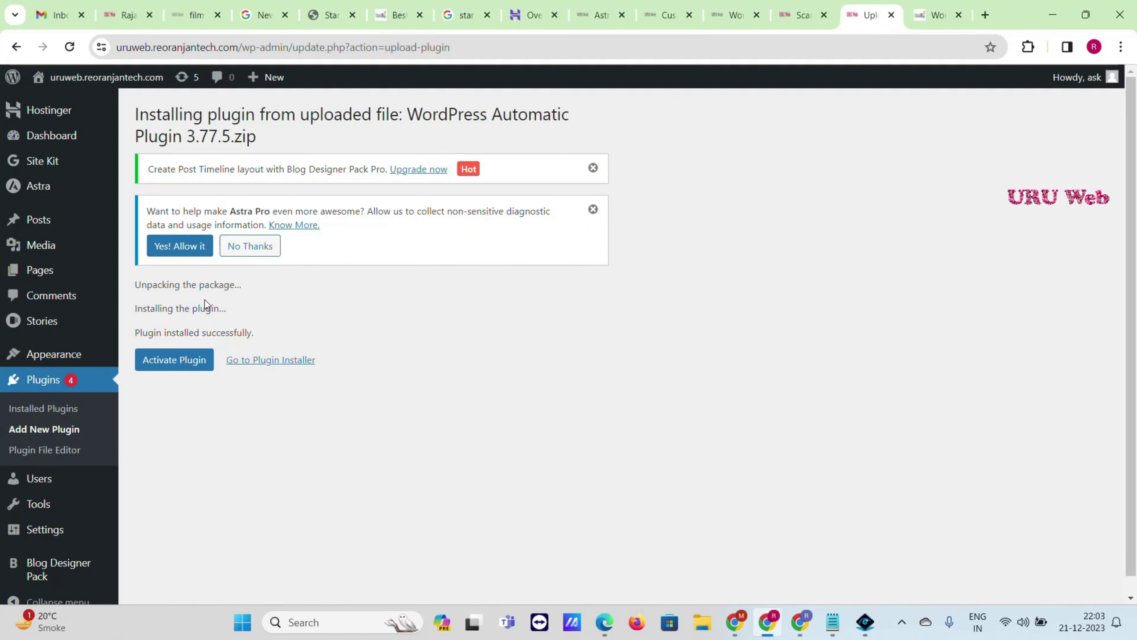
pyautogui.click(924, 18)
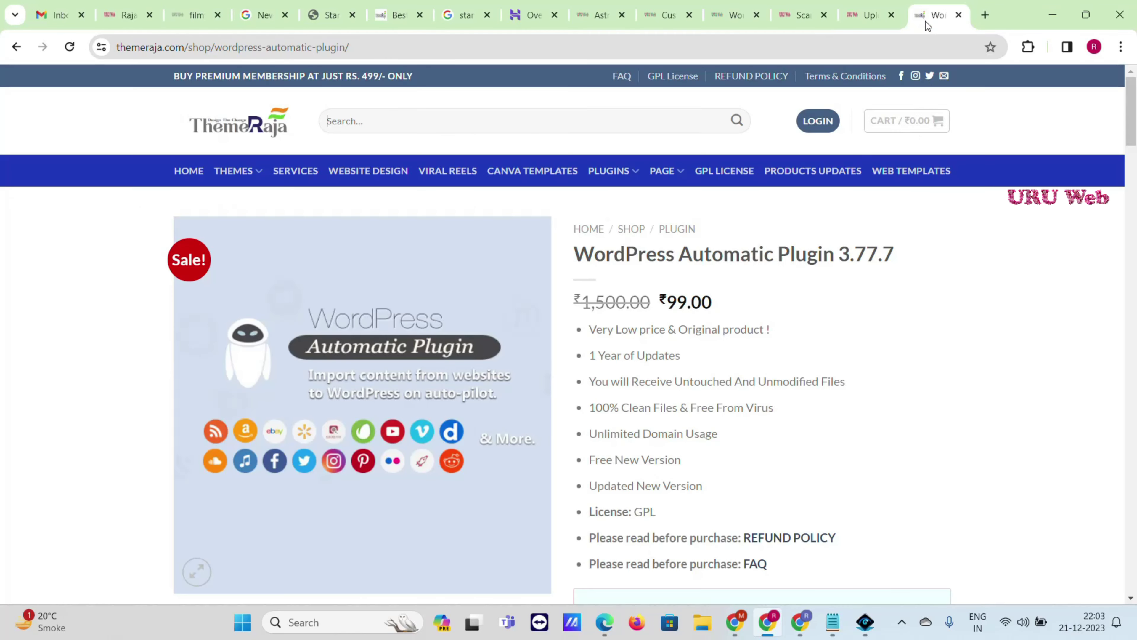
pyautogui.click(867, 18)
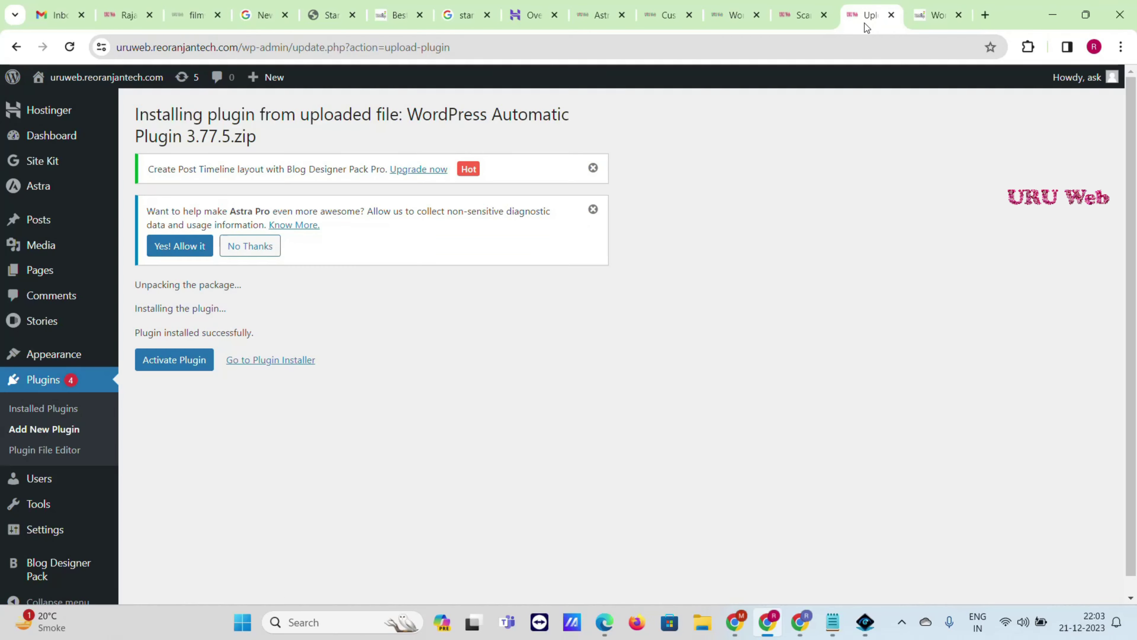
pyautogui.click(184, 360)
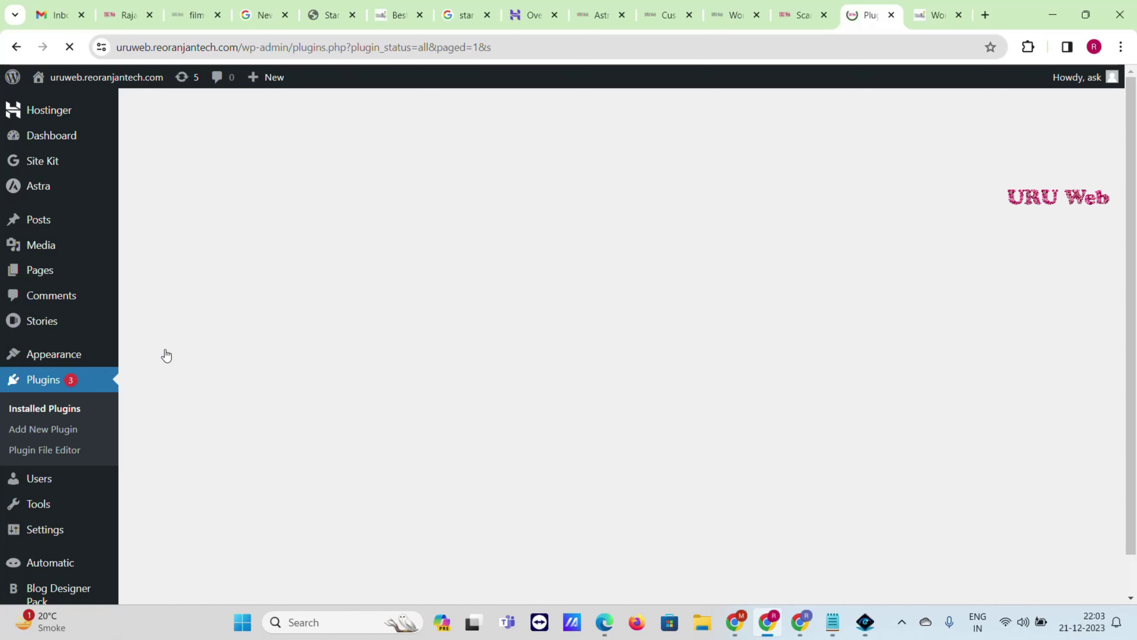
pyautogui.scroll(-1, 166, 355)
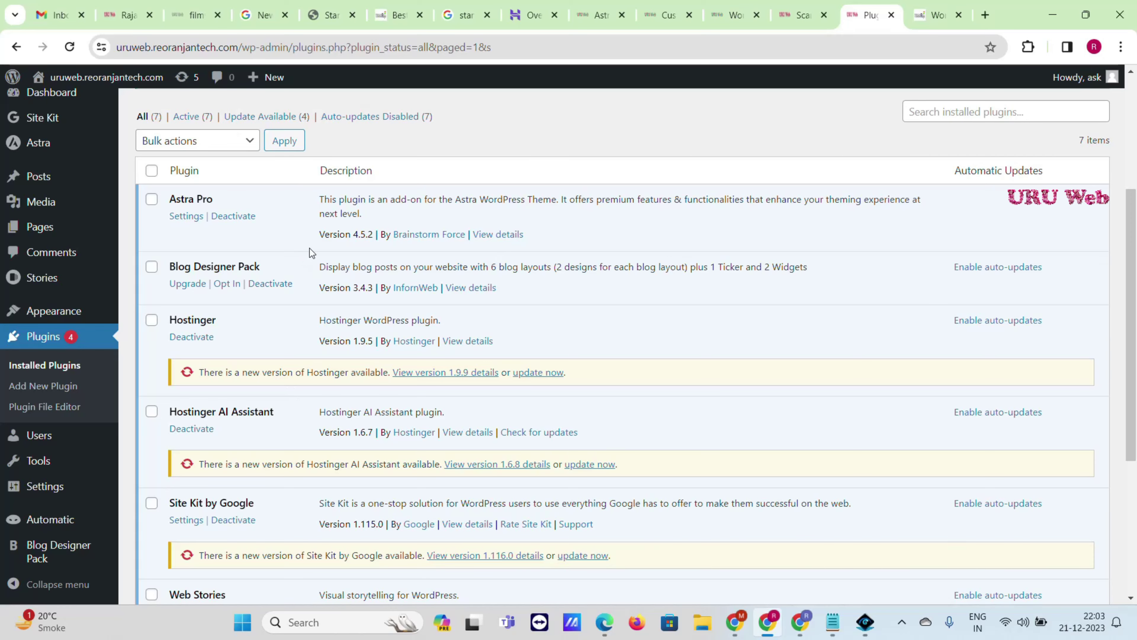
pyautogui.scroll(-6, 306, 252)
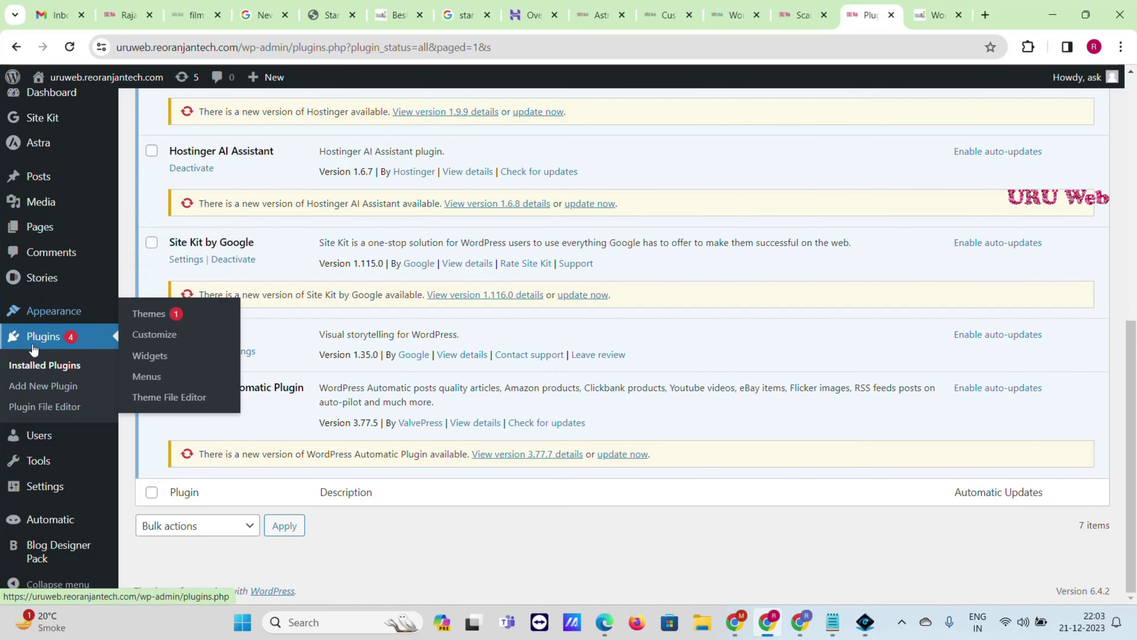
# - From Automatic > All Campaigns, start a new untitled campaign, then open a fresh browser tab
pyautogui.moveTo(32, 529)
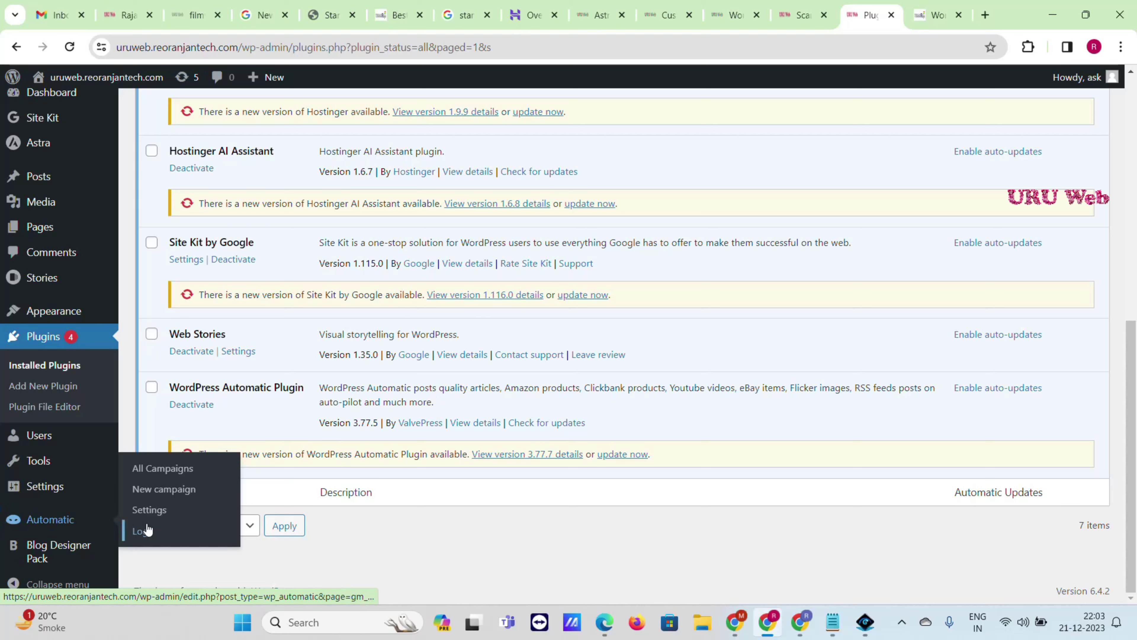
pyautogui.click(179, 477)
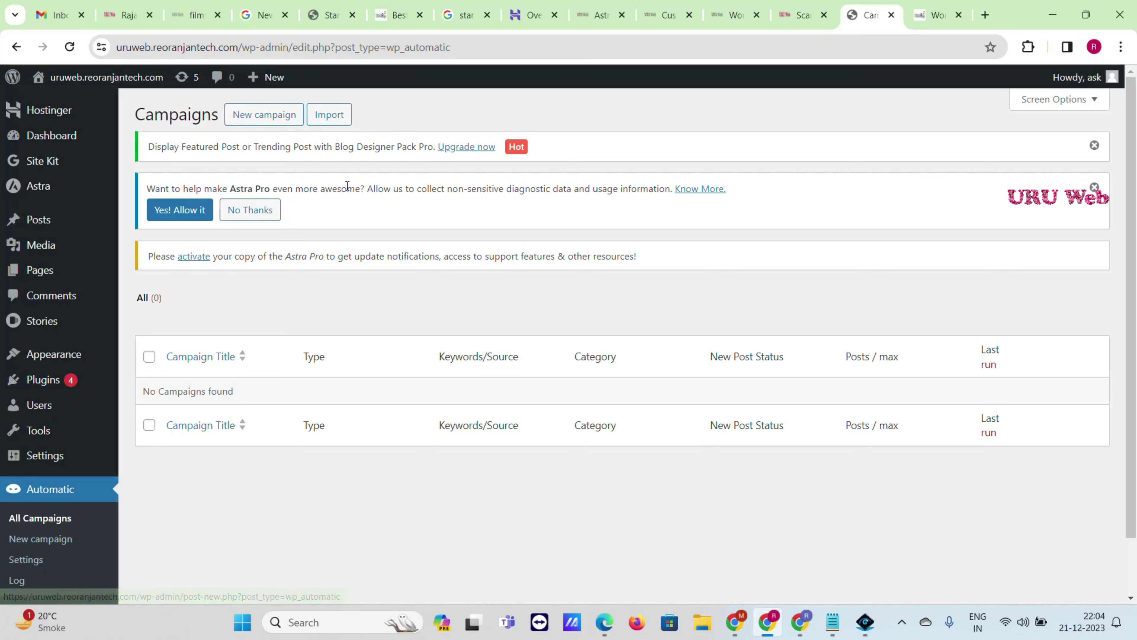
pyautogui.click(262, 129)
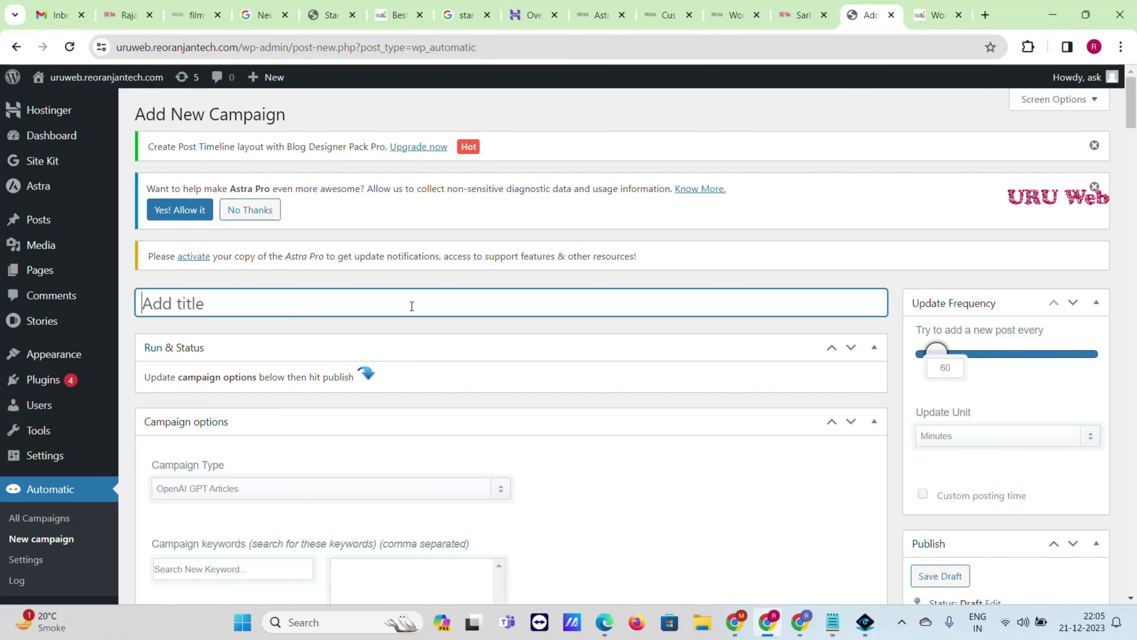
pyautogui.click(985, 15)
# - Search Google for abp and open the ABP Live site in a new tab
pyautogui.click(906, 47)
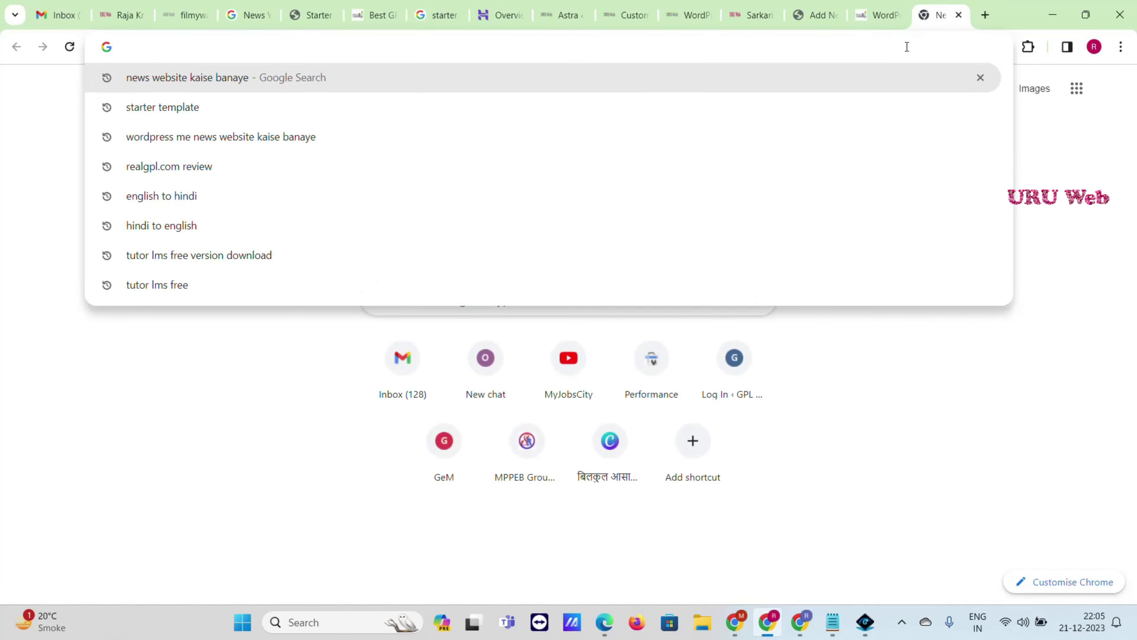
pyautogui.write('apb')
pyautogui.press('Return')
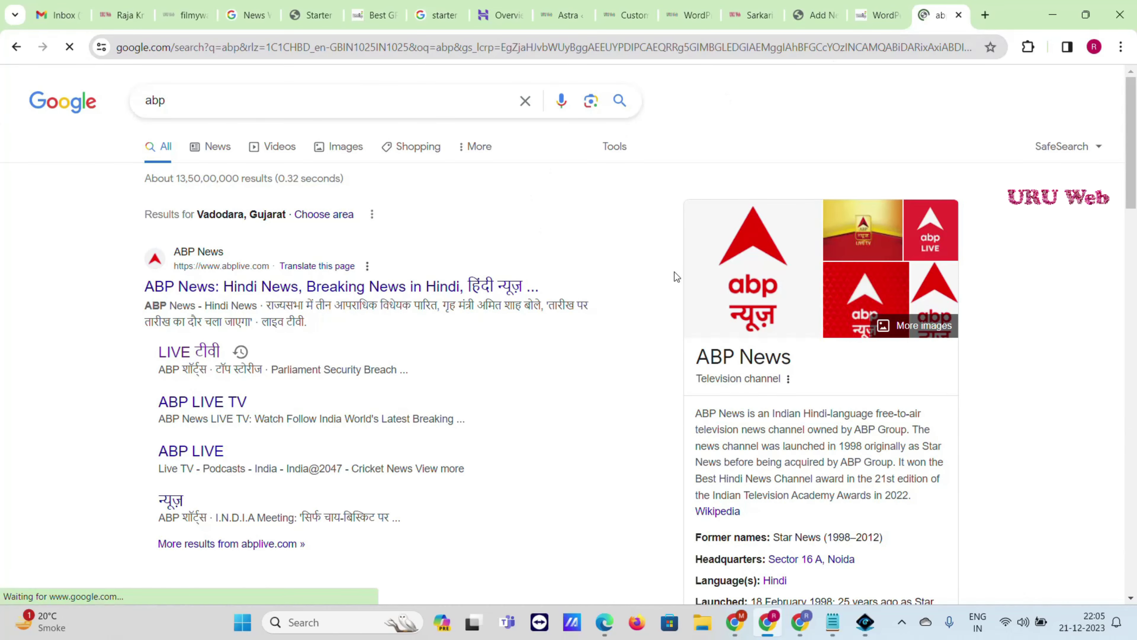
pyautogui.rightClick(306, 292)
pyautogui.click(343, 307)
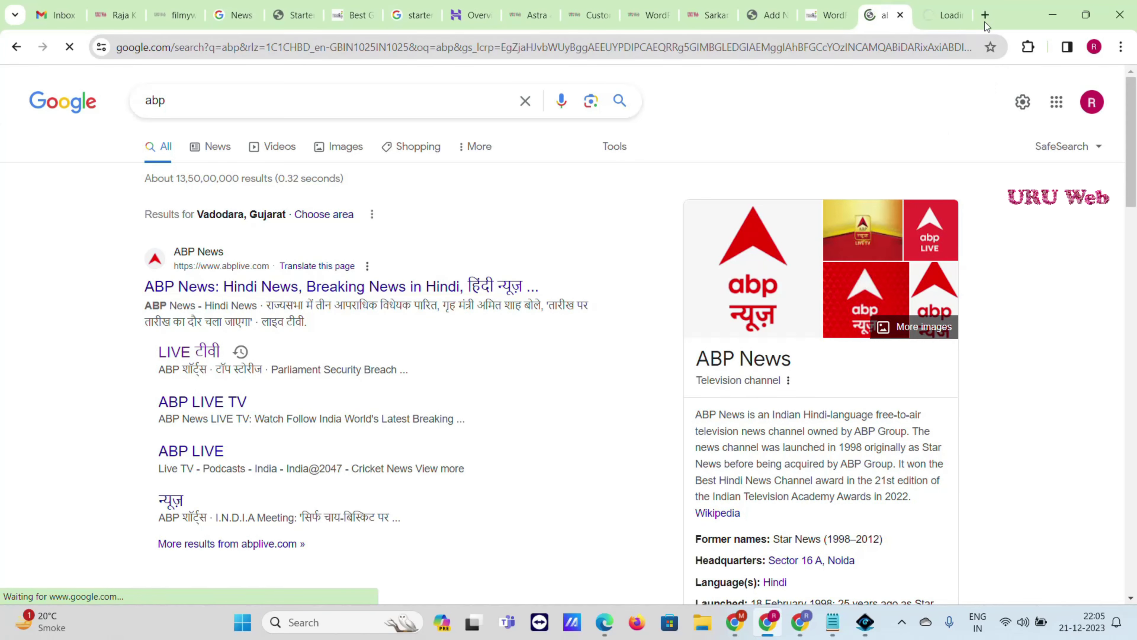
pyautogui.hotkey('ctrl', 'Tab')
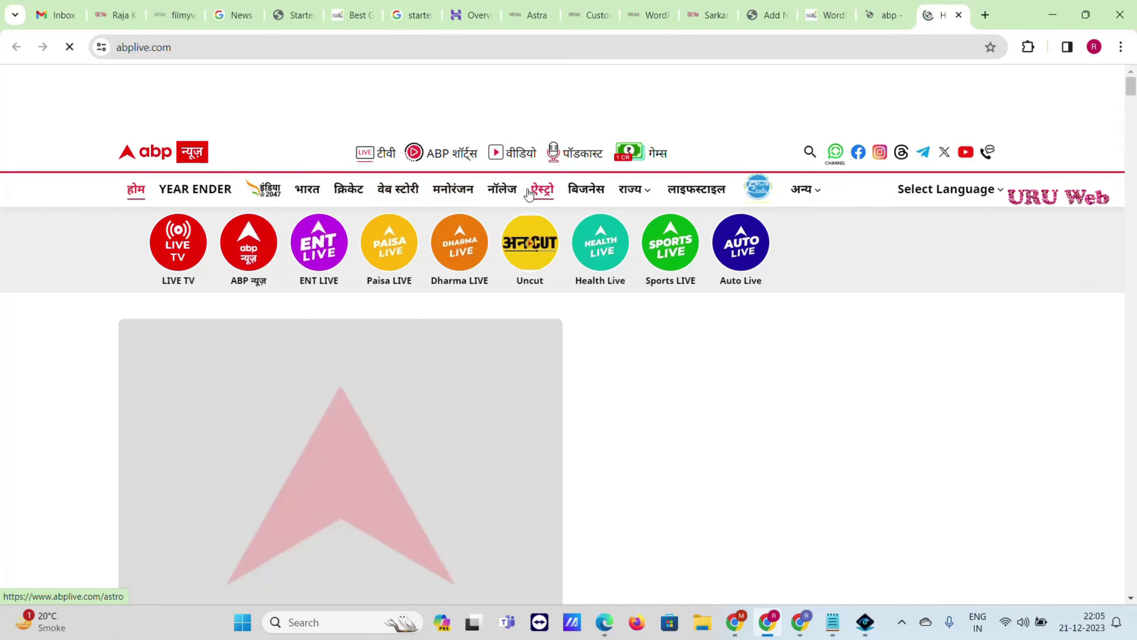
# - Open ABP Live's cricket section, then return to the Add New Campaign form
pyautogui.scroll(-10, 754, 211)
pyautogui.scroll(10, 575, 237)
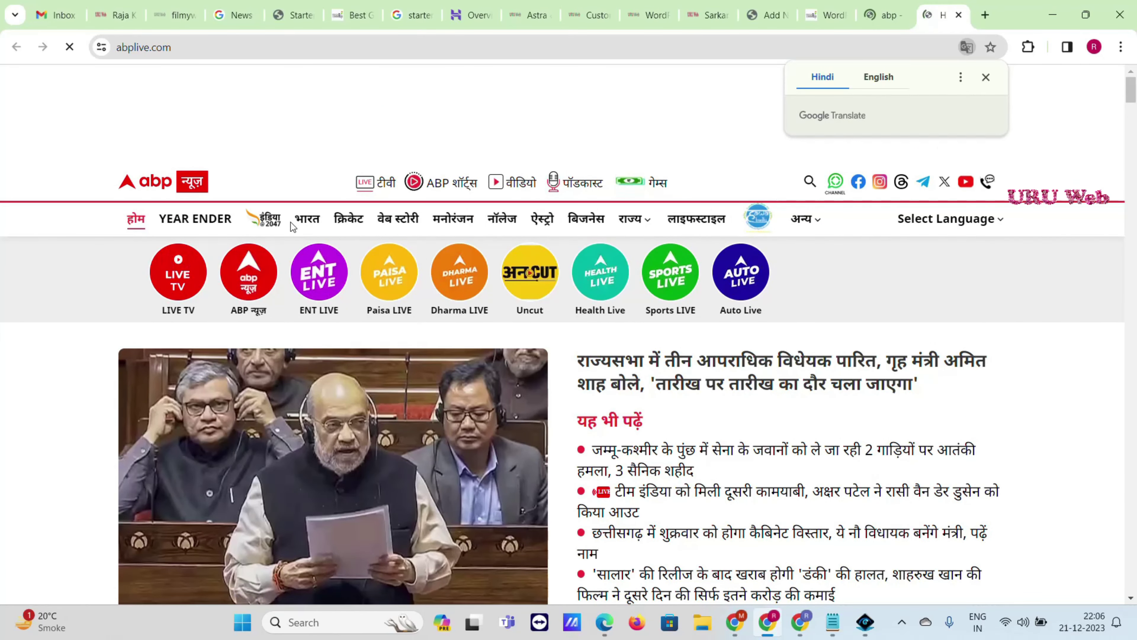
pyautogui.click(343, 227)
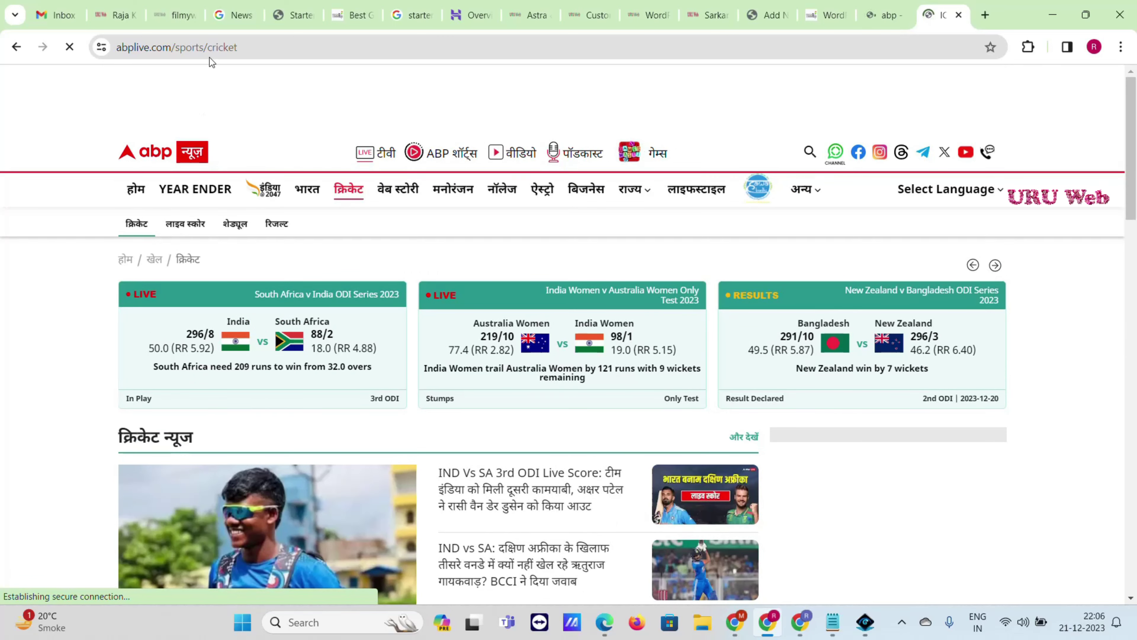
pyautogui.moveTo(179, 46); pyautogui.dragTo(206, 47)
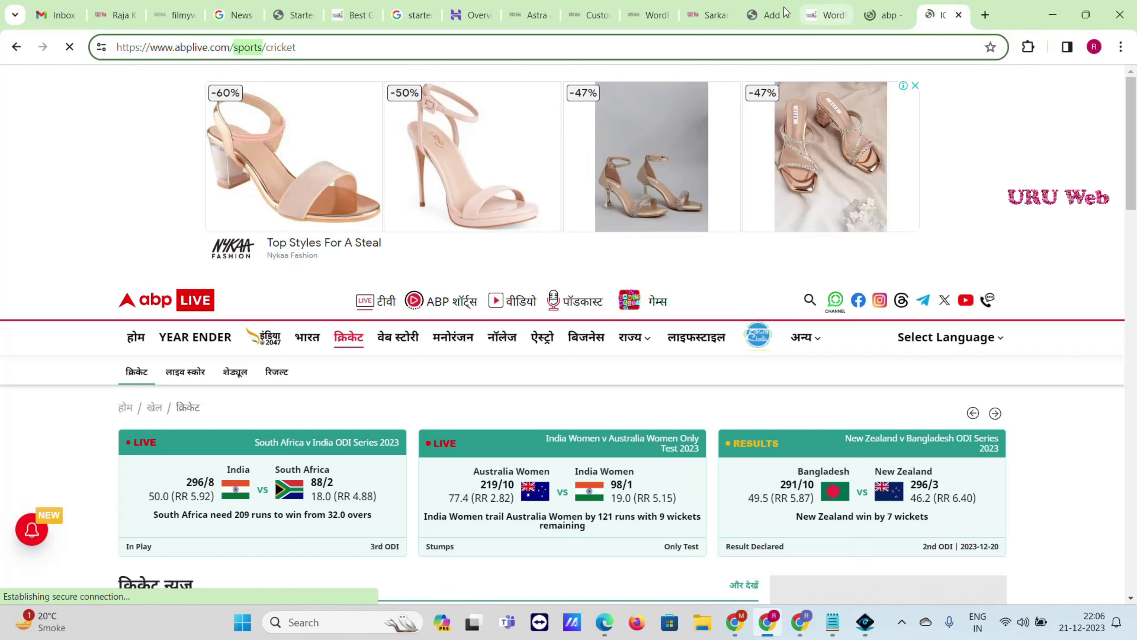
pyautogui.click(757, 17)
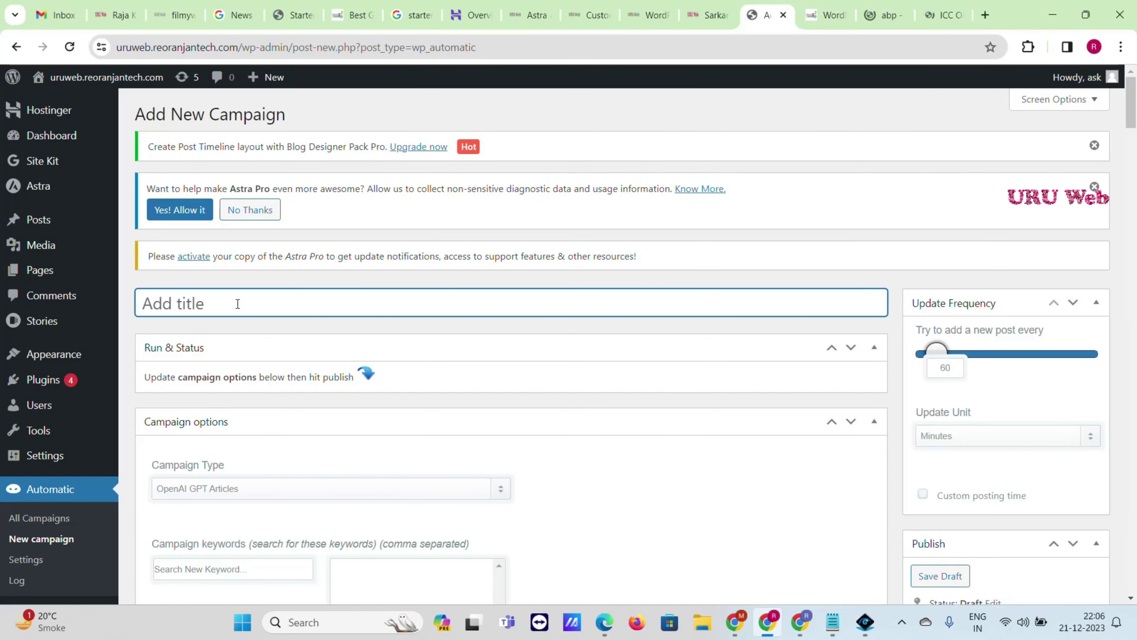
# - Title the new campaign 'Sports' with a capital S
pyautogui.write('sports')
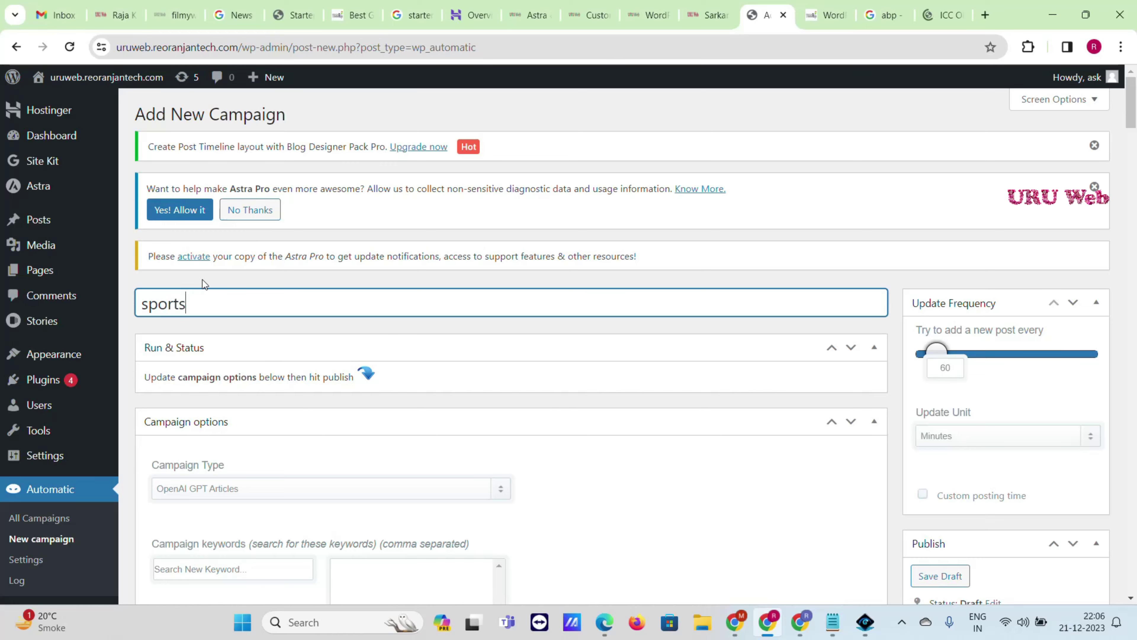
pyautogui.scroll(-2, 200, 279)
pyautogui.moveTo(149, 233); pyautogui.dragTo(140, 229)
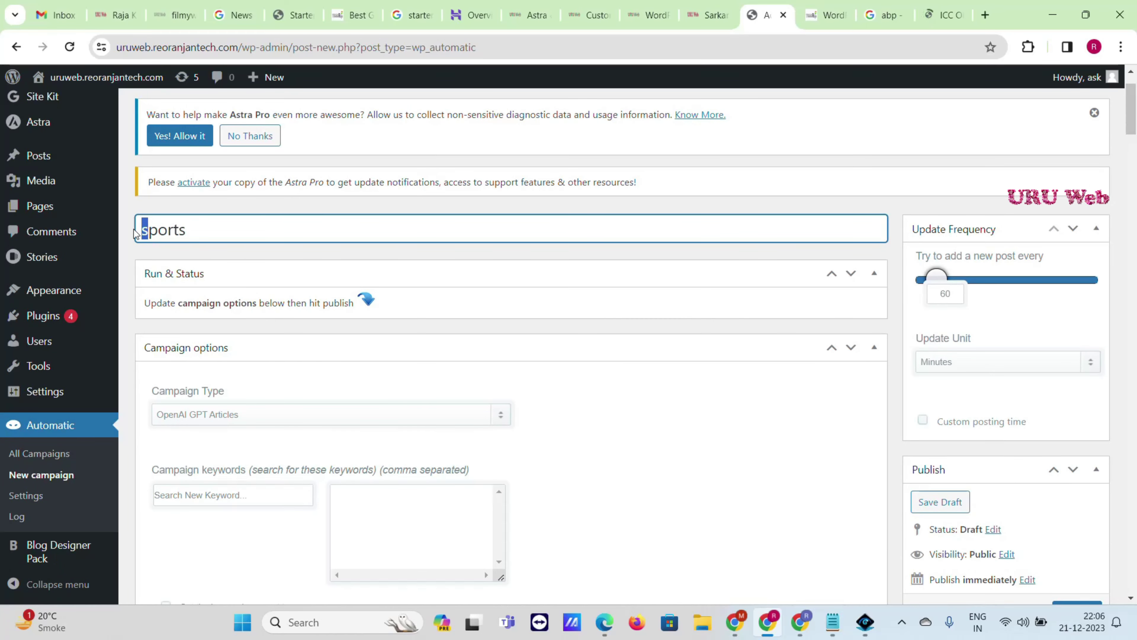
pyautogui.write('S')
pyautogui.hotkey('ctrl', 'a')
pyautogui.scroll(-1, 295, 271)
pyautogui.scroll(-4, 295, 271)
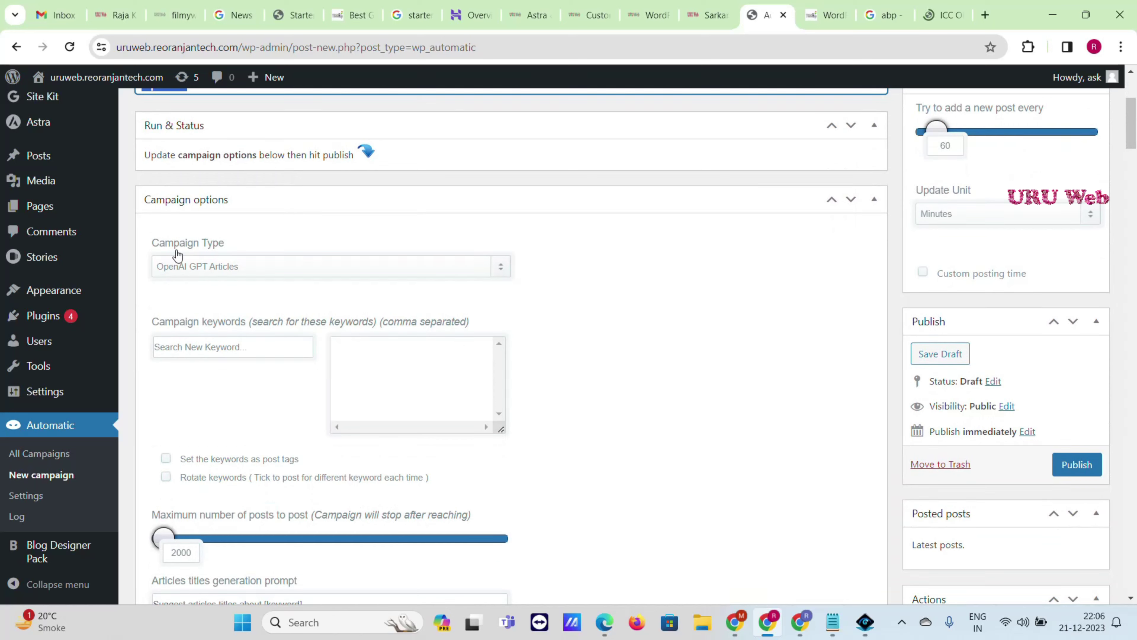
# - Set the campaign type to Feeds and the maximum number of posts to 77848
pyautogui.click(254, 271)
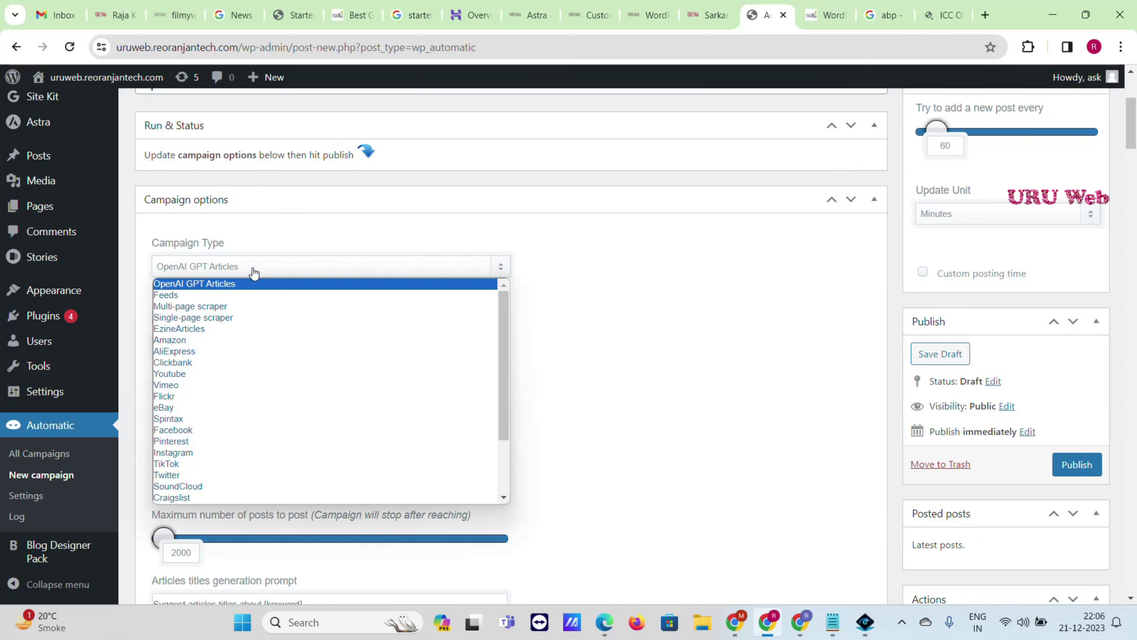
pyautogui.click(246, 295)
pyautogui.scroll(-3, 254, 277)
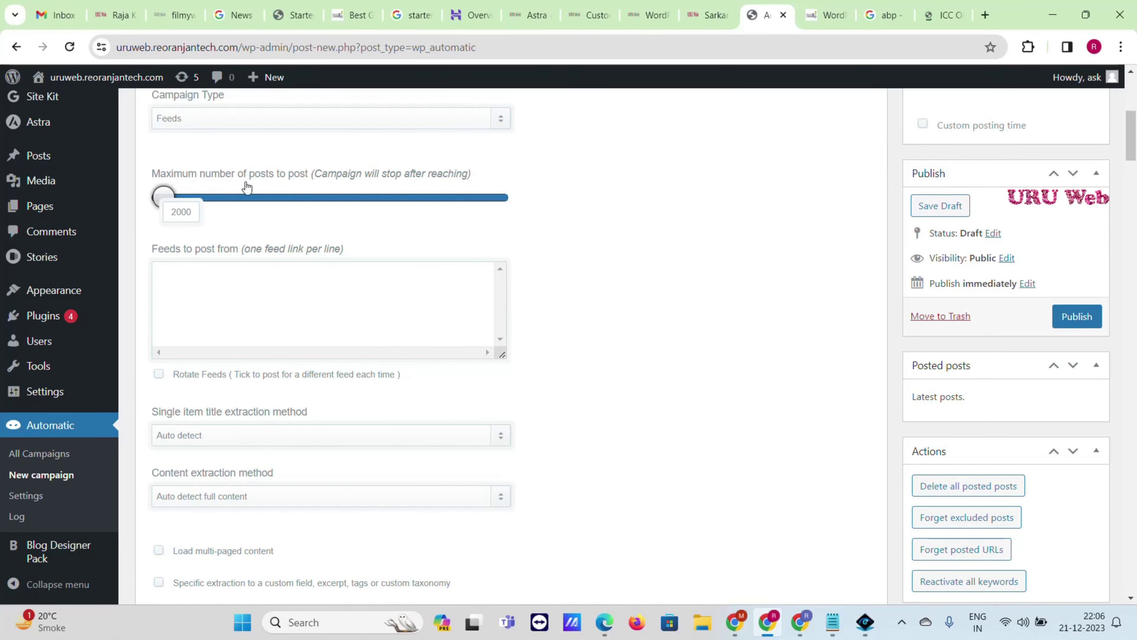
pyautogui.click(223, 197)
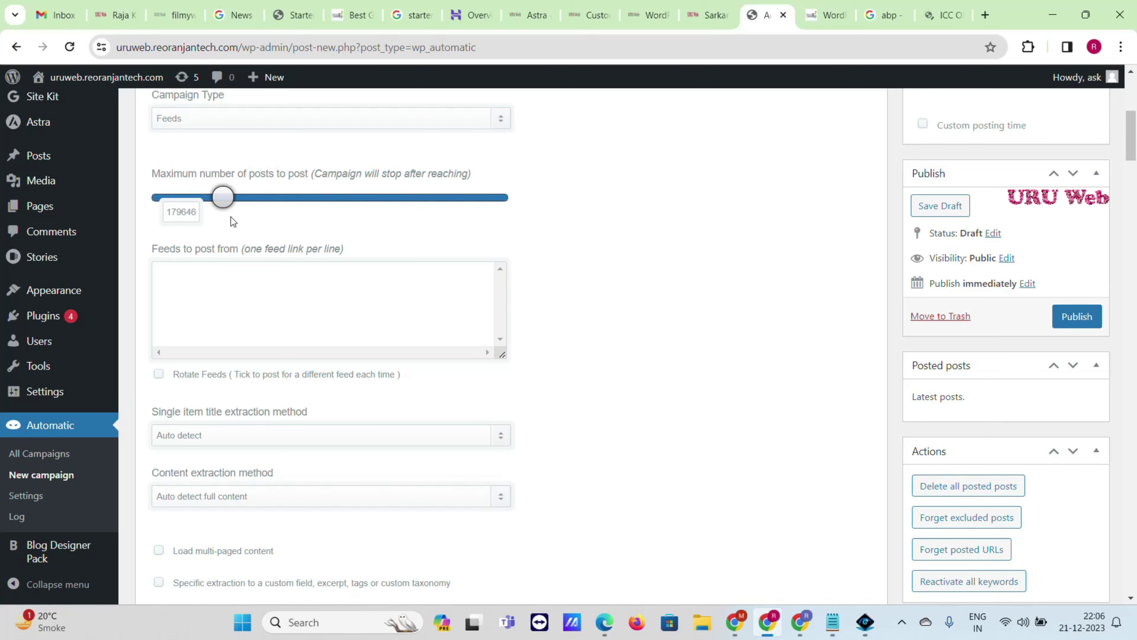
pyautogui.moveTo(223, 202); pyautogui.dragTo(191, 203)
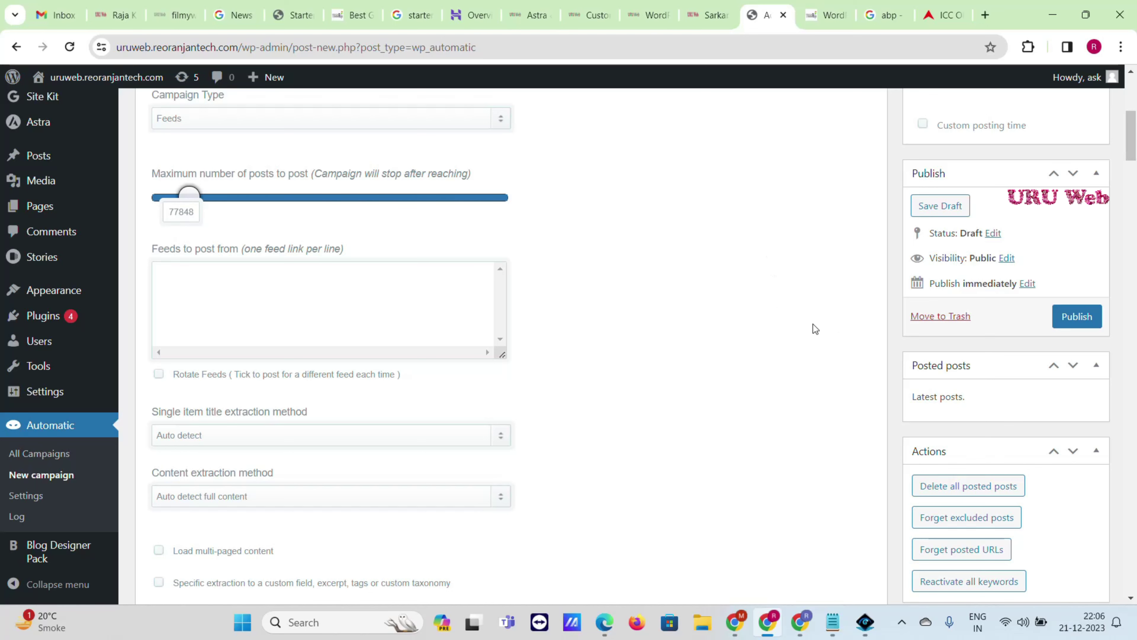
pyautogui.scroll(3, 945, 318)
pyautogui.scroll(2, 942, 238)
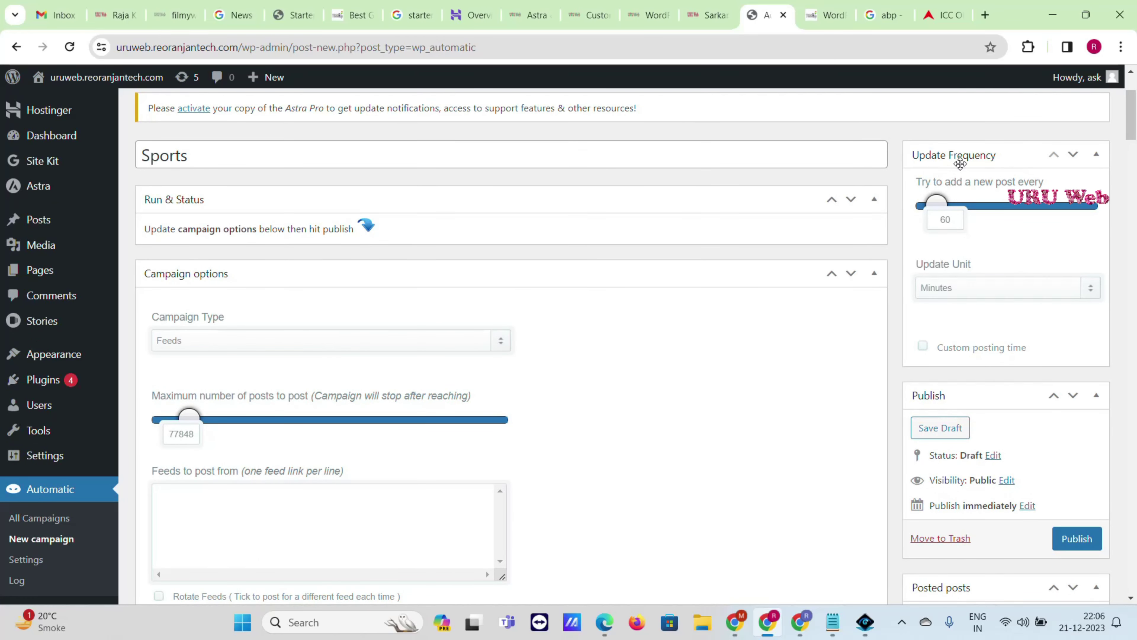
pyautogui.click(957, 290)
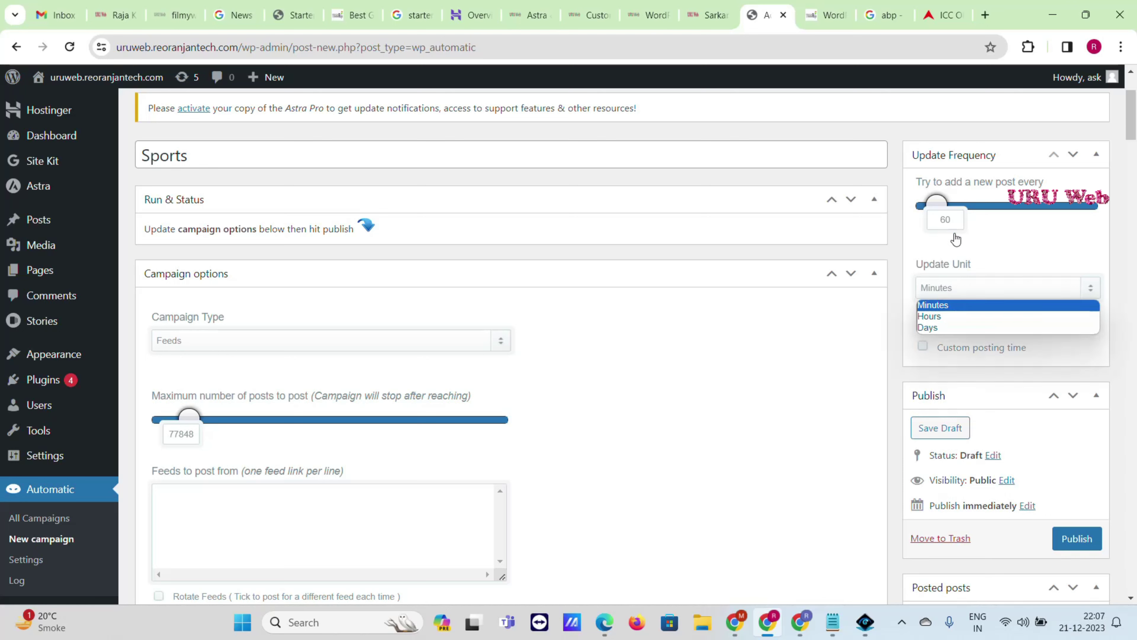
pyautogui.click(950, 278)
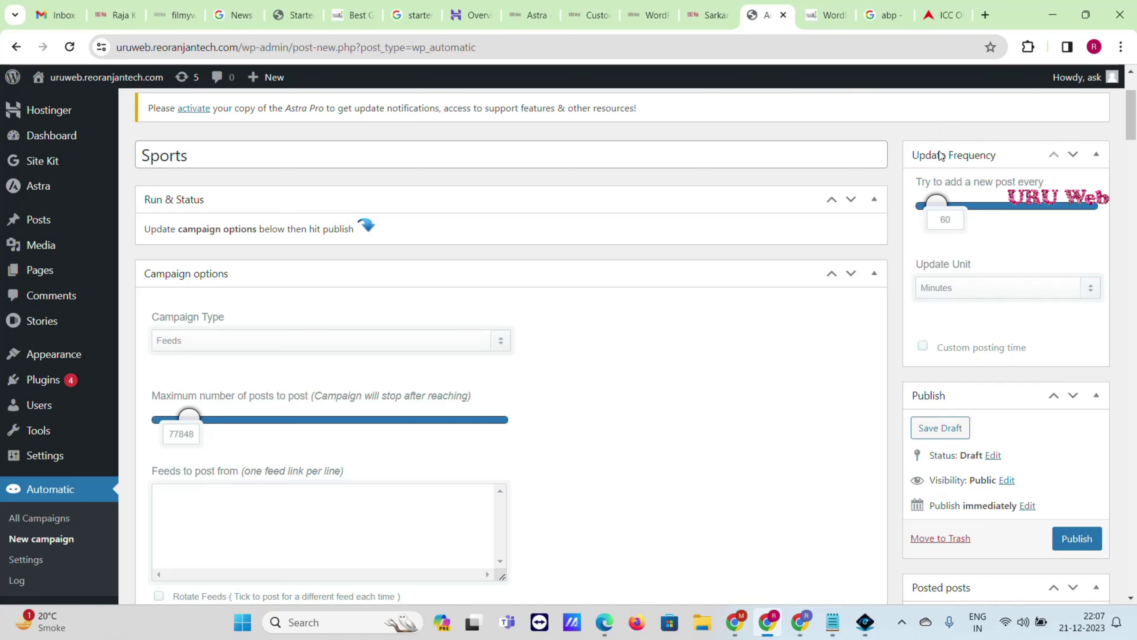
pyautogui.click(985, 287)
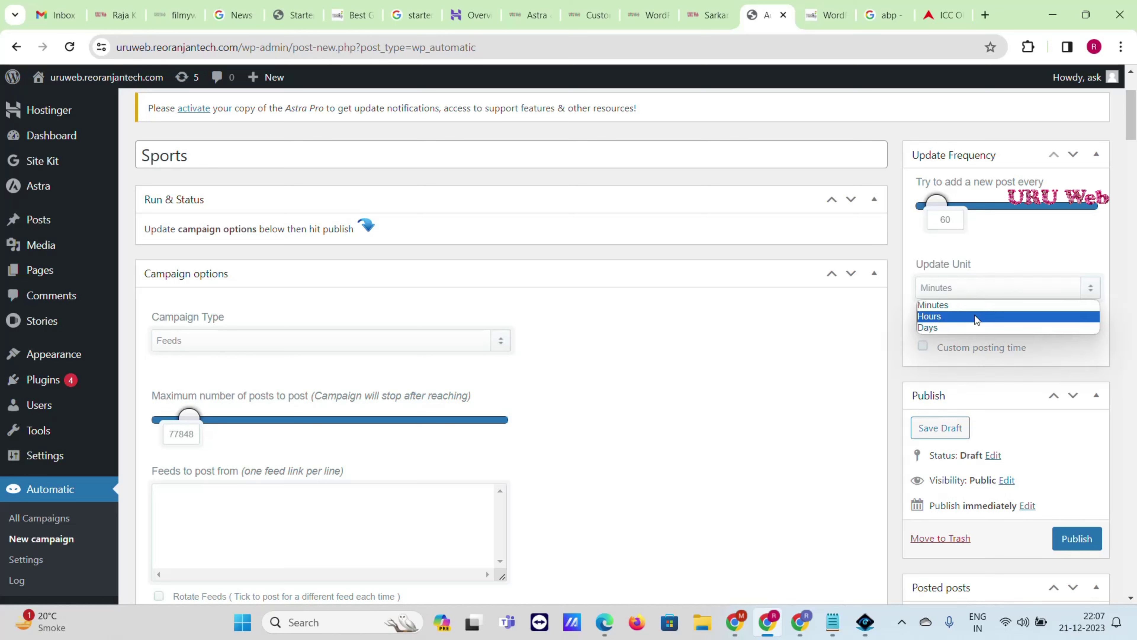
pyautogui.click(974, 315)
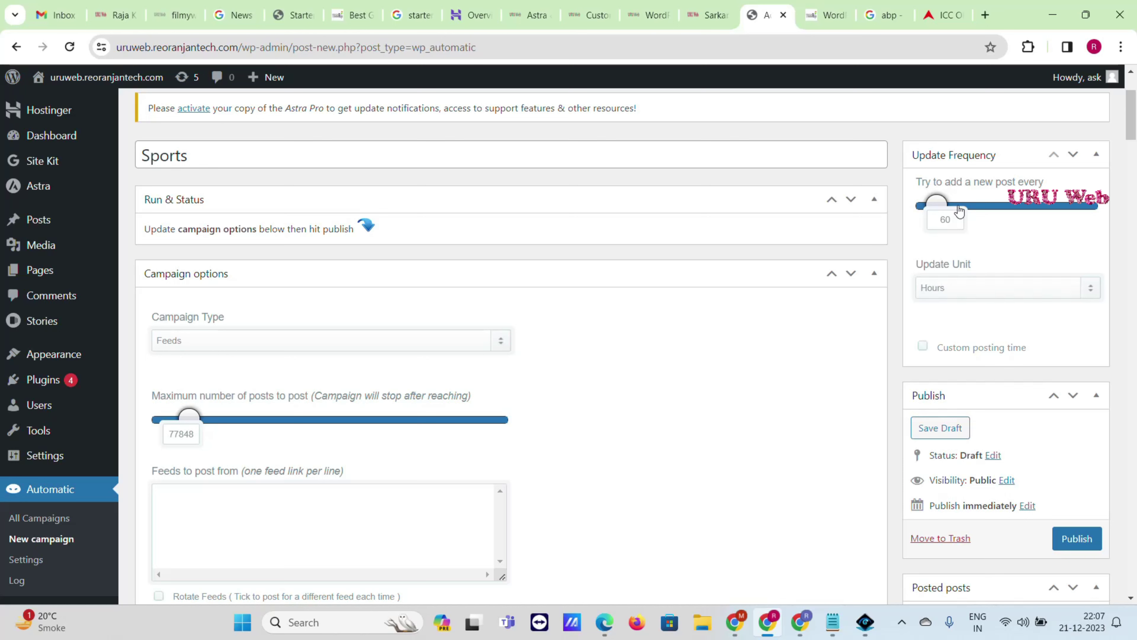
pyautogui.click(974, 291)
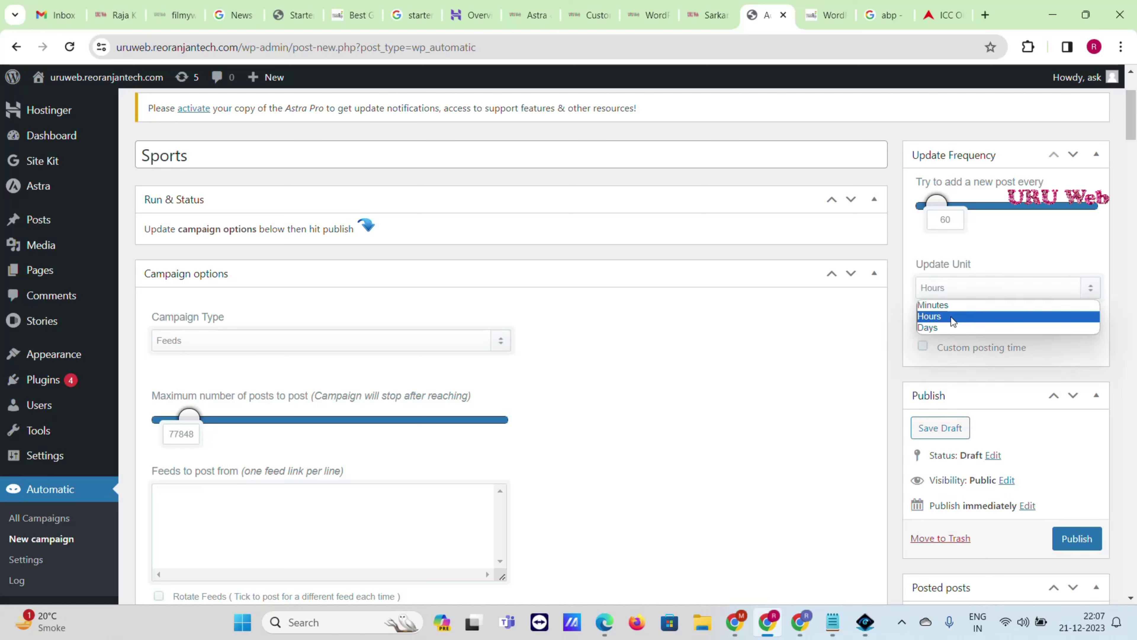
pyautogui.click(950, 307)
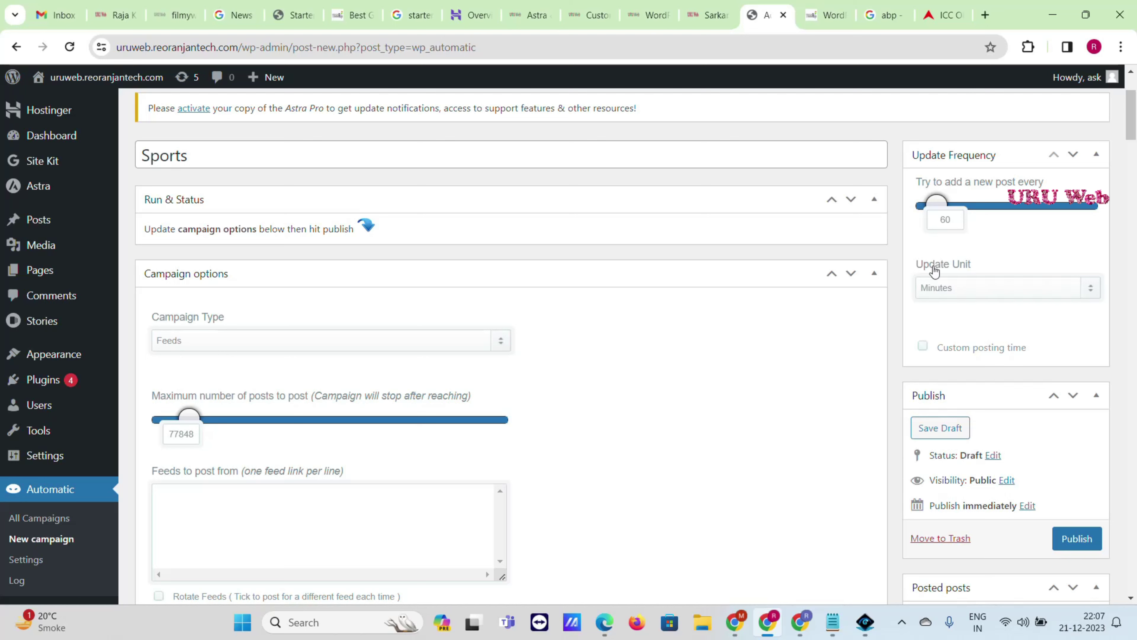
pyautogui.scroll(-1, 492, 378)
# - Keep Auto detect title extraction and add posts with their original publish time
pyautogui.scroll(-4, 492, 378)
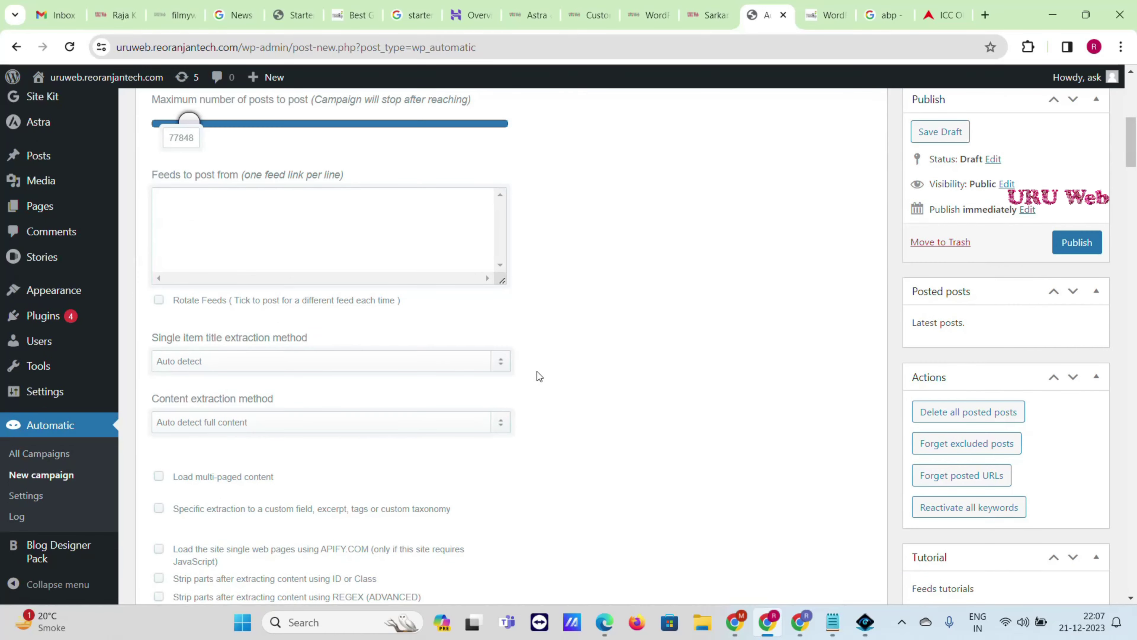
pyautogui.scroll(-1, 223, 368)
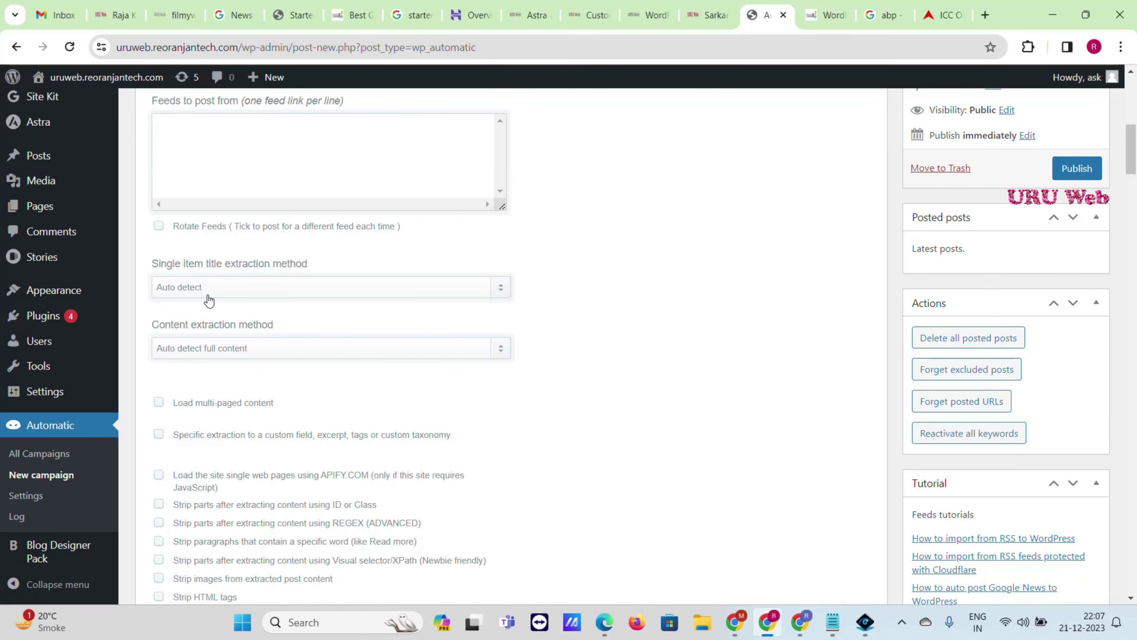
pyautogui.click(208, 299)
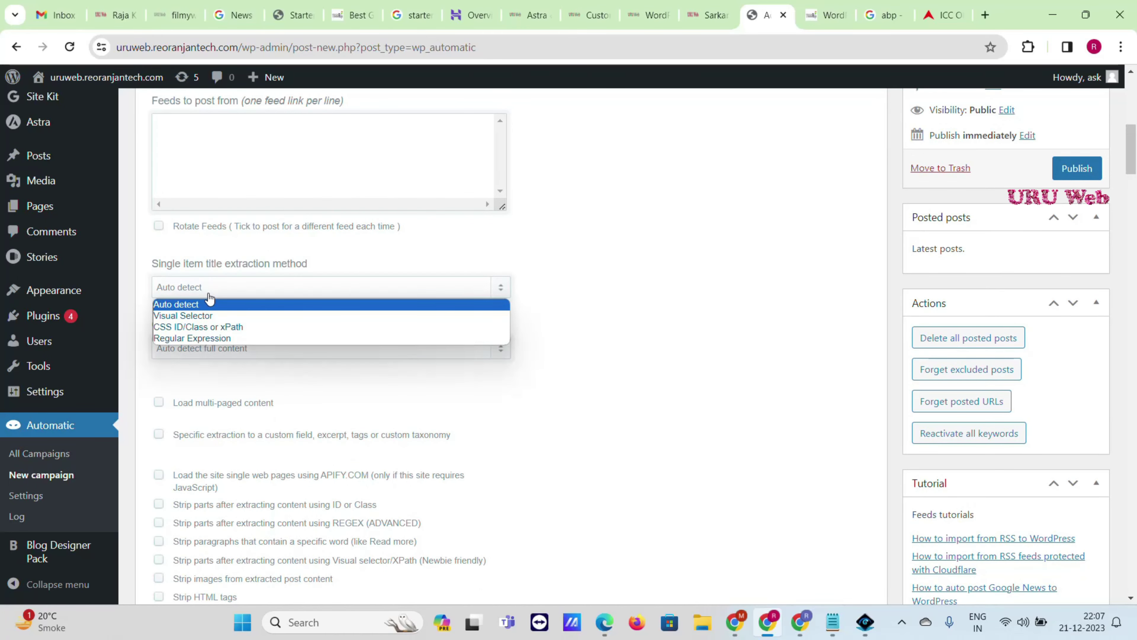
pyautogui.click(209, 304)
pyautogui.scroll(-5, 187, 214)
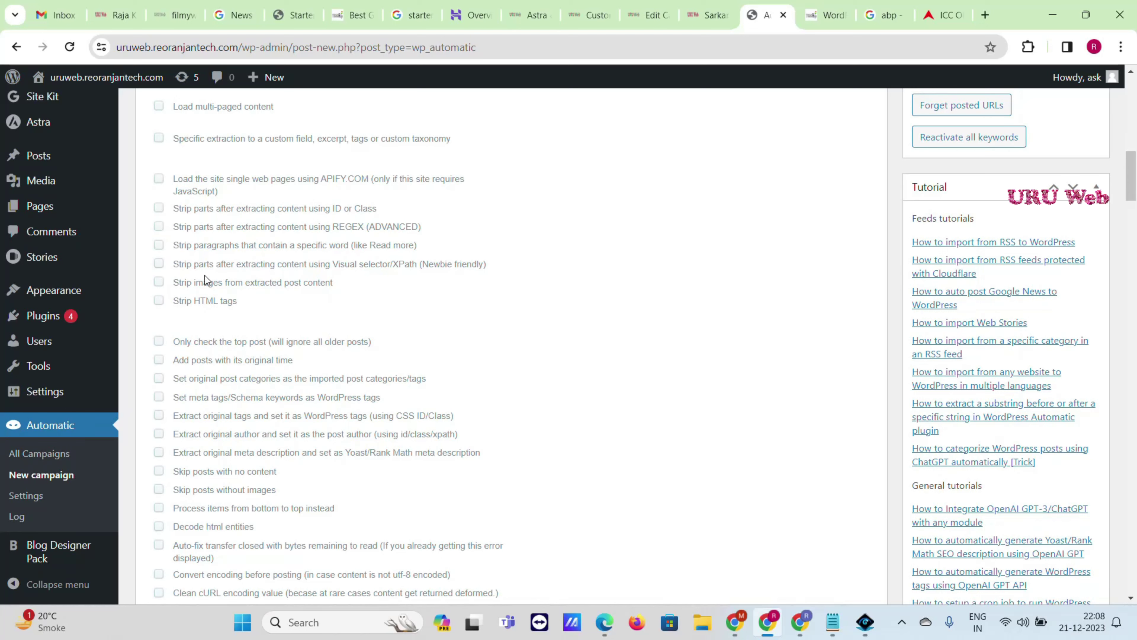
pyautogui.scroll(-2, 179, 280)
pyautogui.click(160, 286)
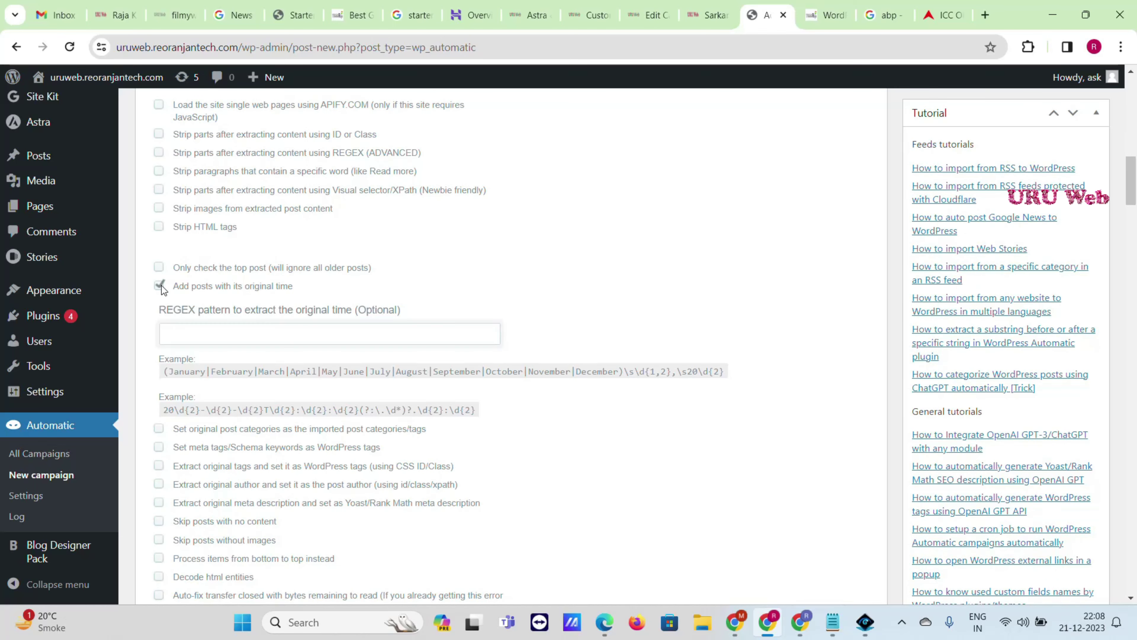
pyautogui.scroll(-2, 163, 295)
# - Skip posts without content or images, and use og:title instead of the feed title
pyautogui.click(159, 446)
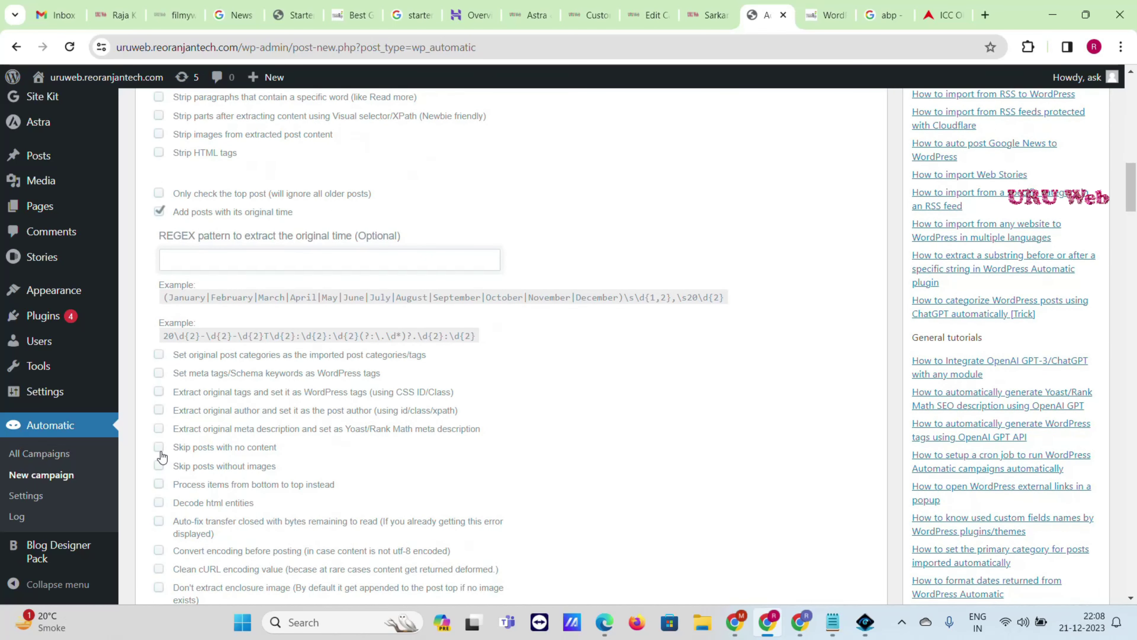
pyautogui.click(159, 466)
pyautogui.scroll(-2, 337, 310)
pyautogui.scroll(-3, 336, 310)
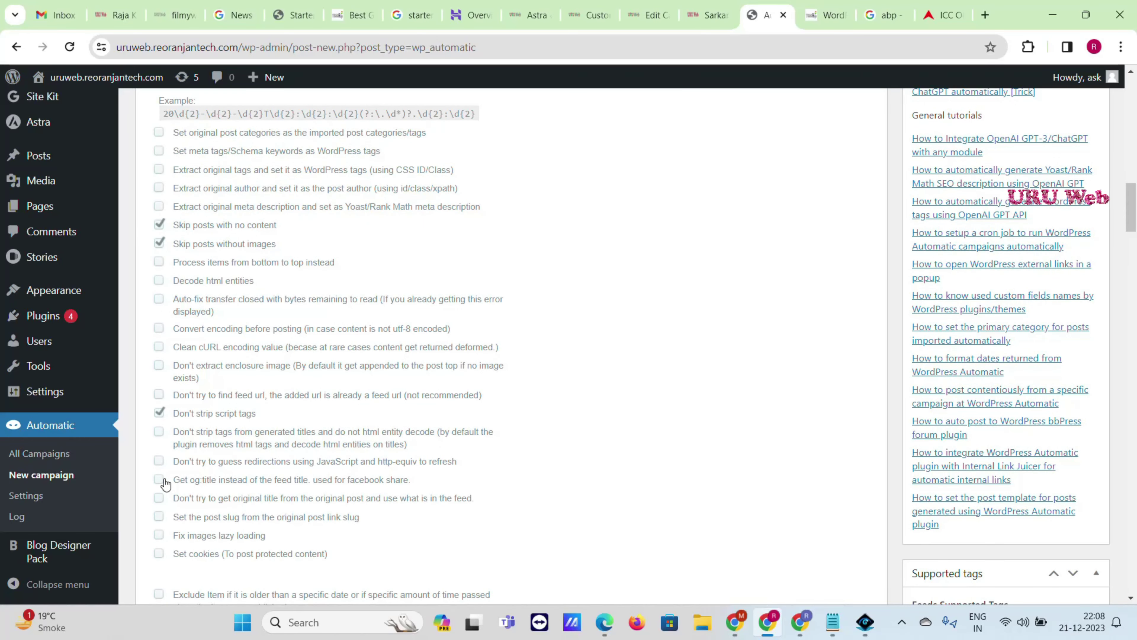
pyautogui.click(159, 480)
pyautogui.scroll(-2, 262, 455)
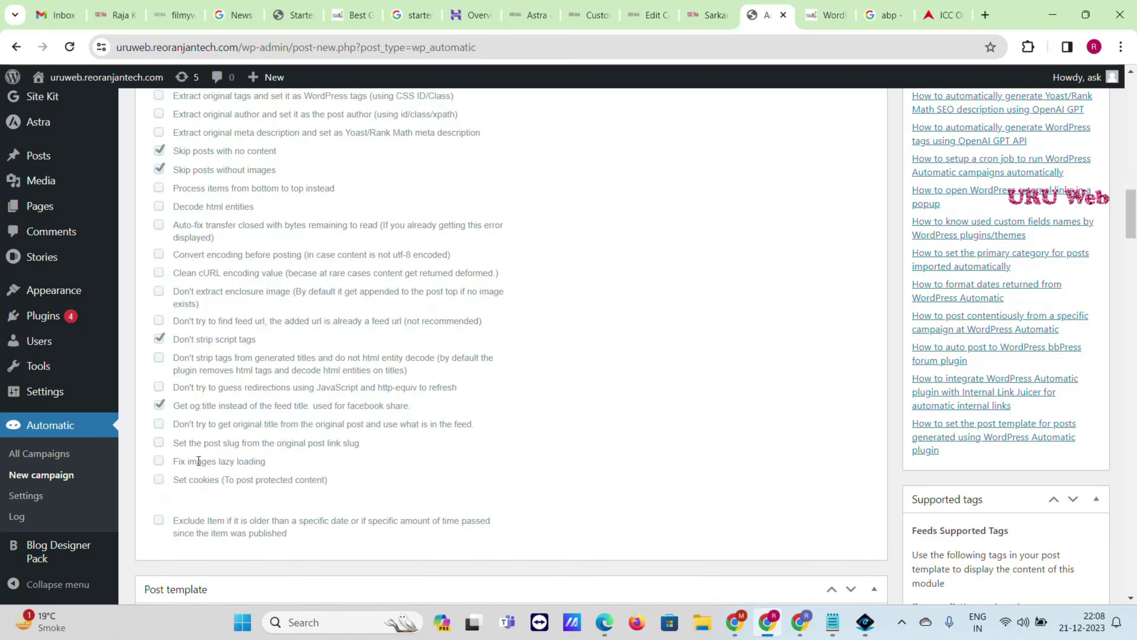
# - Exclude feed items older than 21 December 2023
pyautogui.click(159, 520)
pyautogui.scroll(-5, 291, 362)
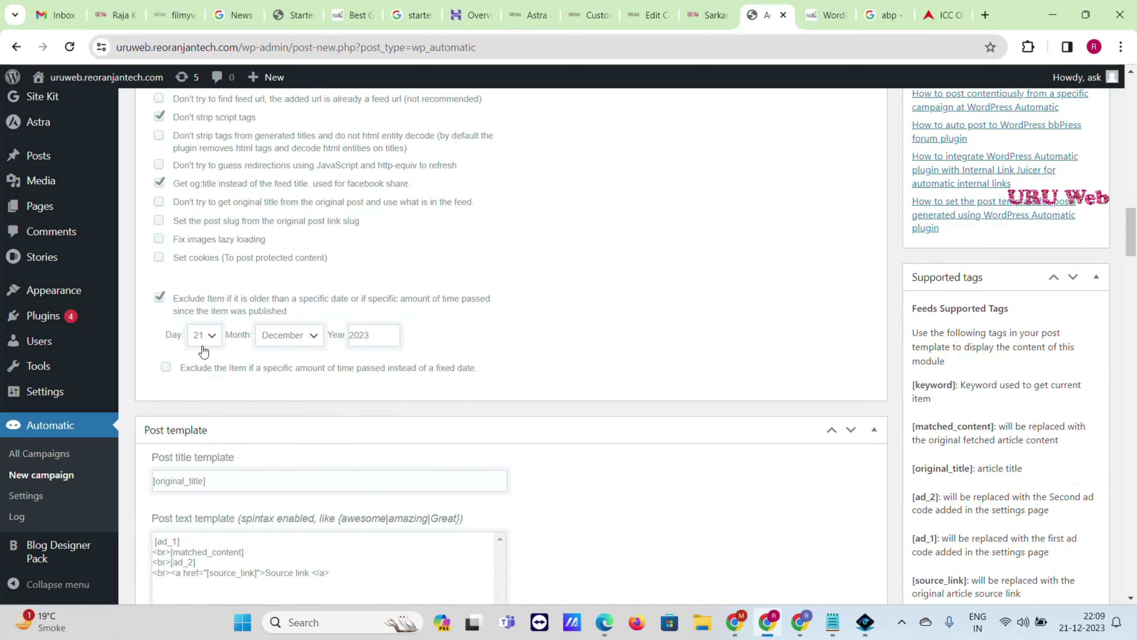
pyautogui.click(287, 337)
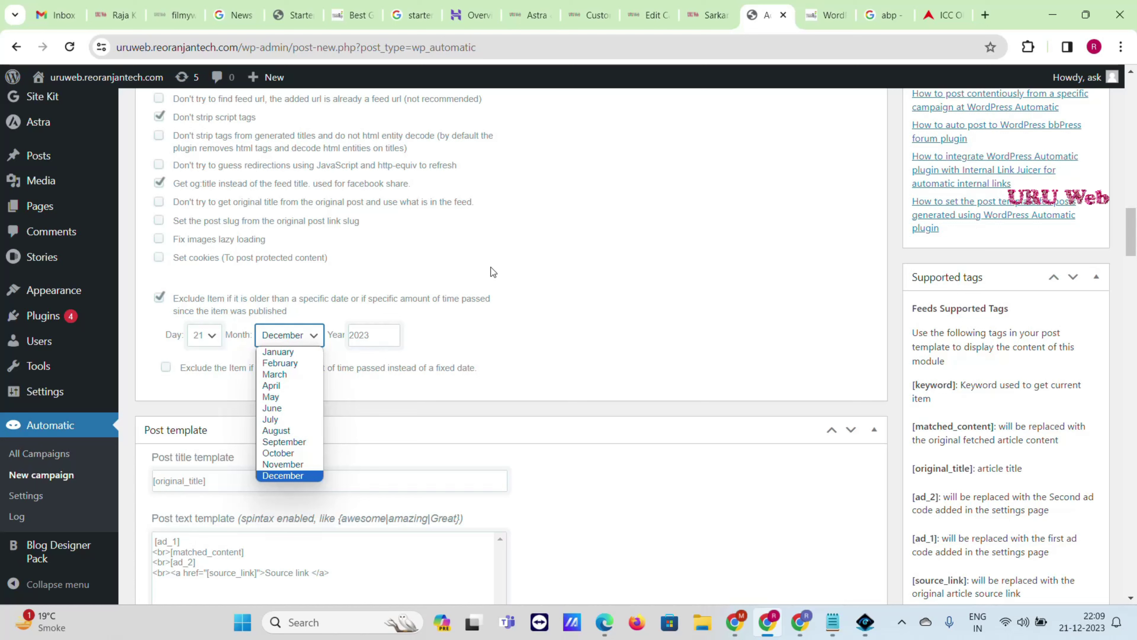
pyautogui.click(451, 280)
pyautogui.click(210, 335)
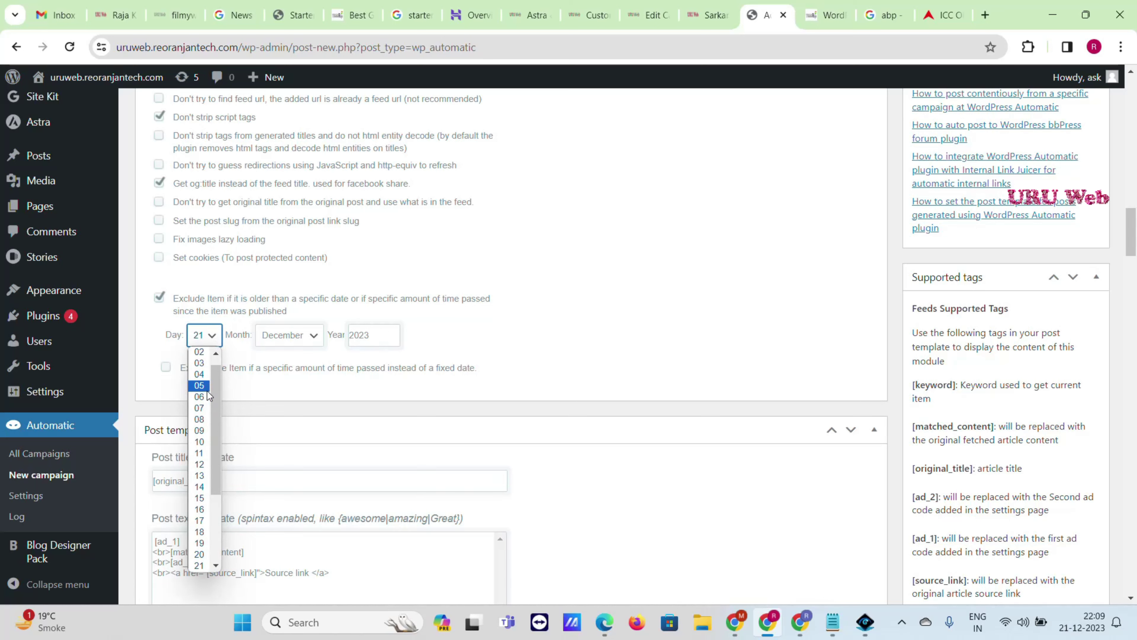
pyautogui.click(475, 331)
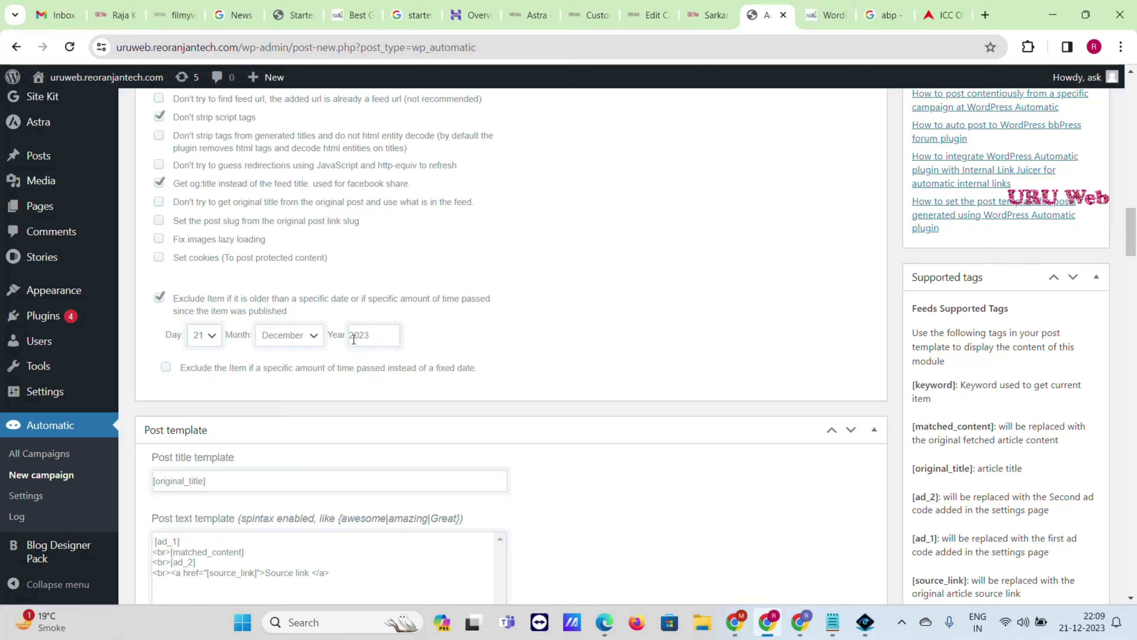
pyautogui.scroll(-3, 348, 341)
pyautogui.scroll(-2, 214, 356)
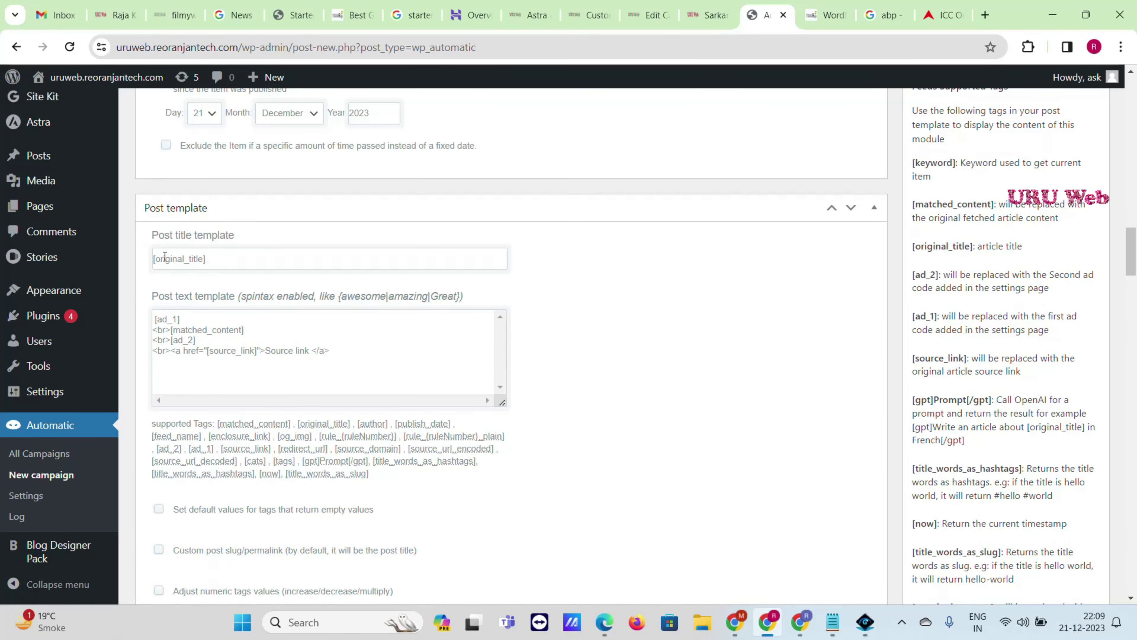
pyautogui.click(242, 259)
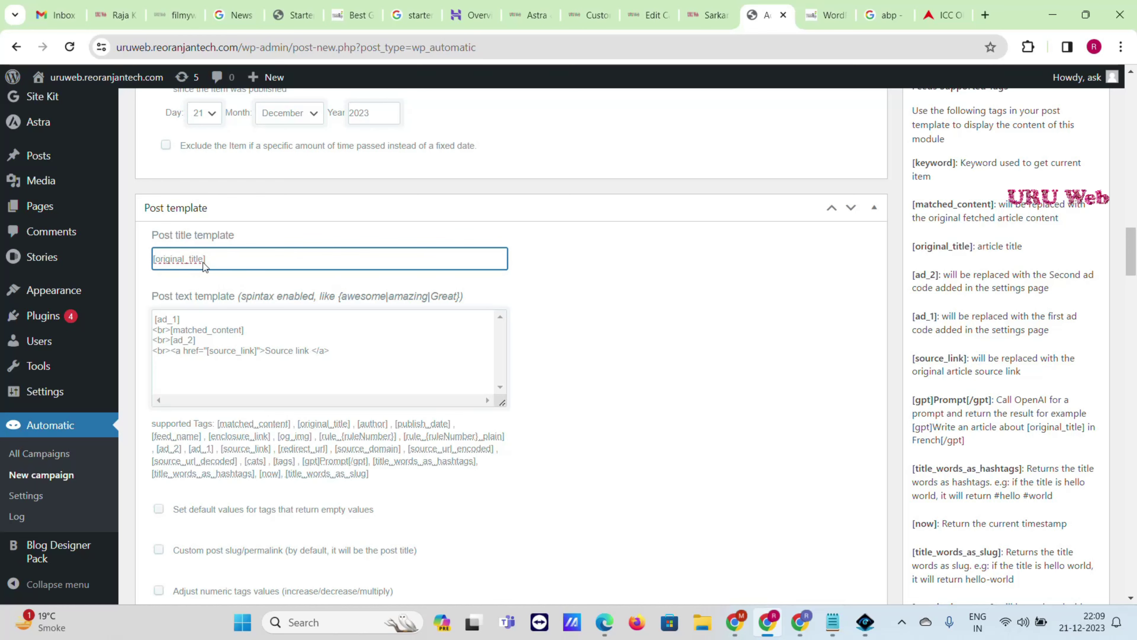
pyautogui.scroll(-3, 256, 314)
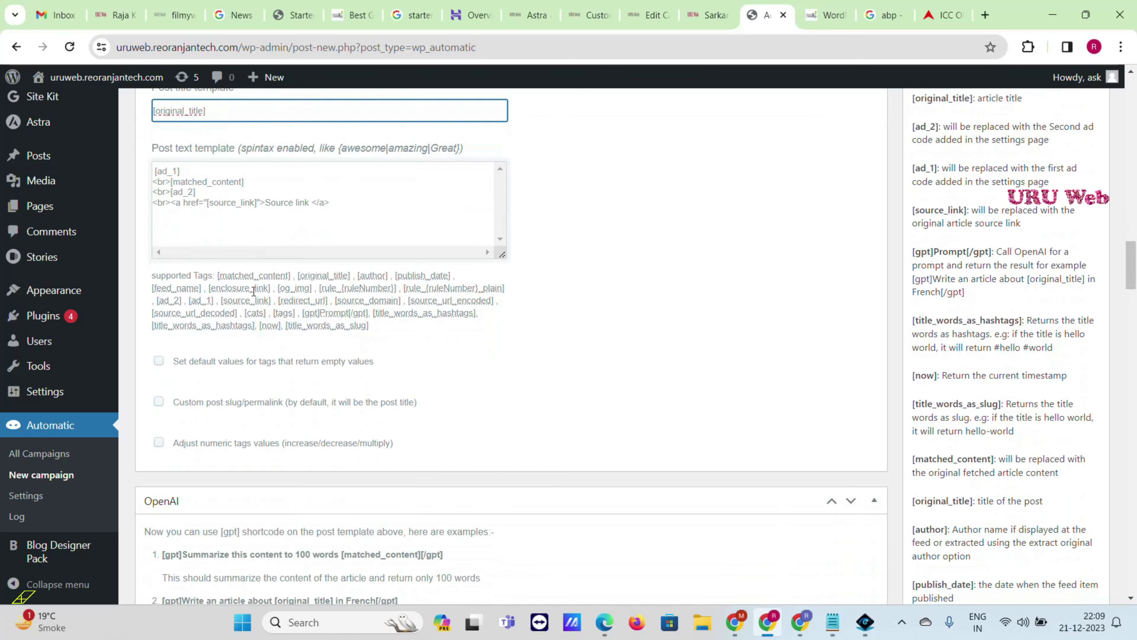
pyautogui.moveTo(354, 204); pyautogui.dragTo(151, 213)
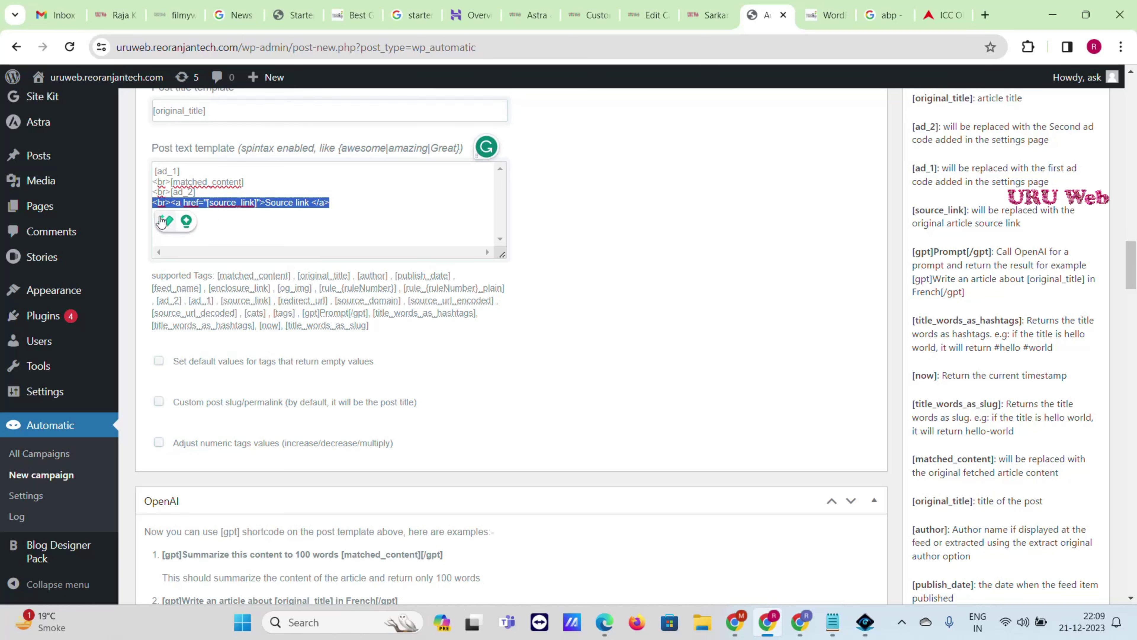
pyautogui.press('Delete')
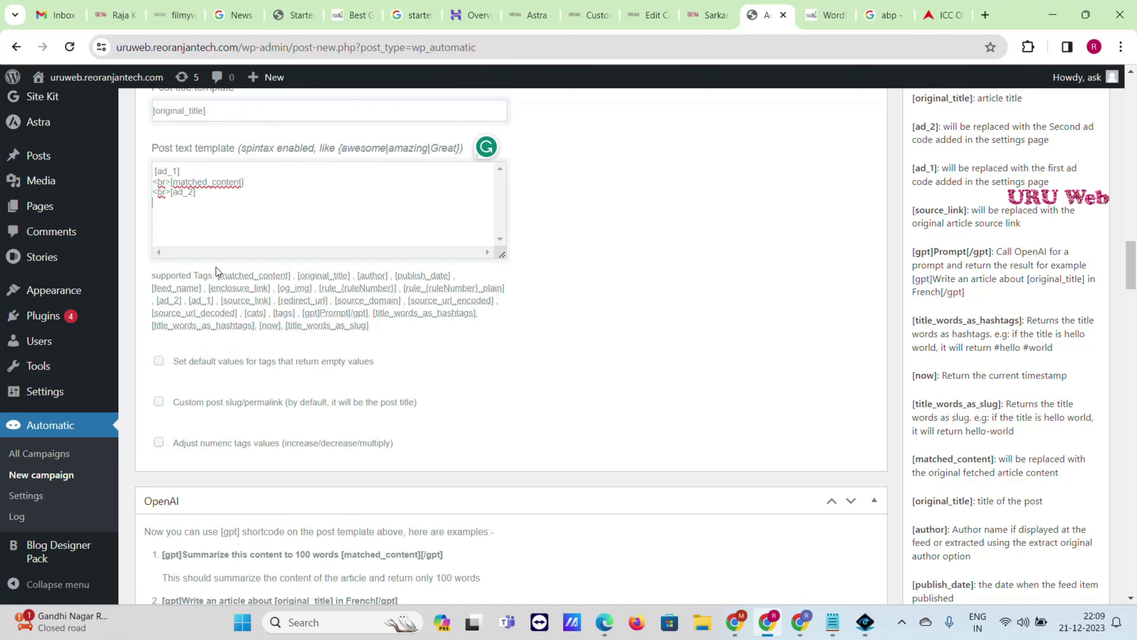
pyautogui.scroll(-10, 313, 277)
pyautogui.scroll(-3, 313, 277)
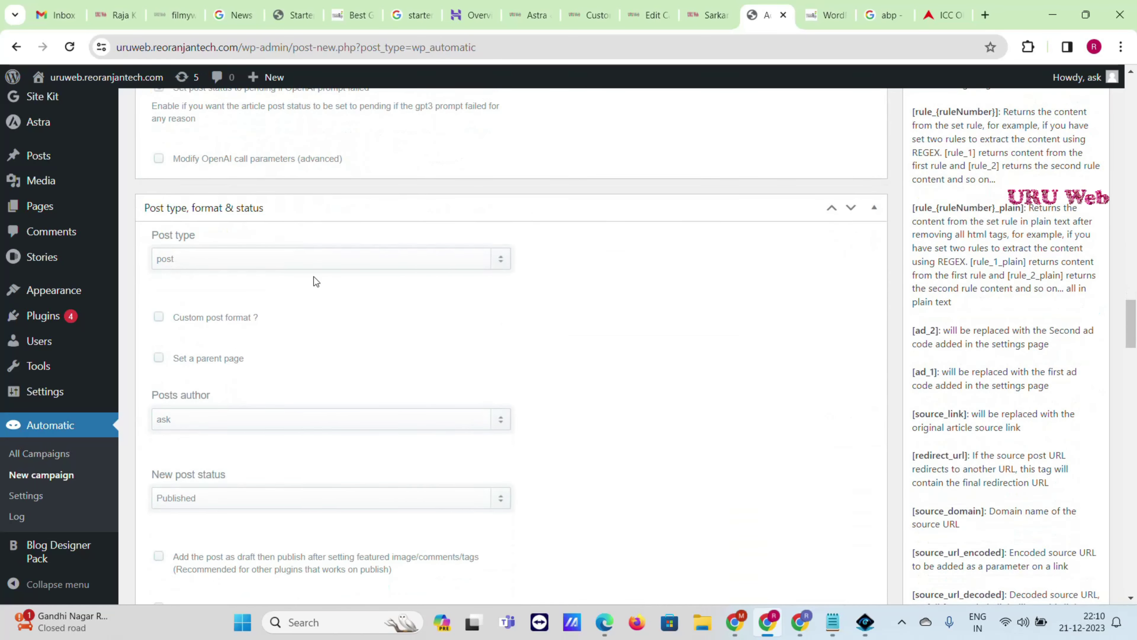
pyautogui.scroll(-3, 312, 276)
pyautogui.scroll(3, 303, 266)
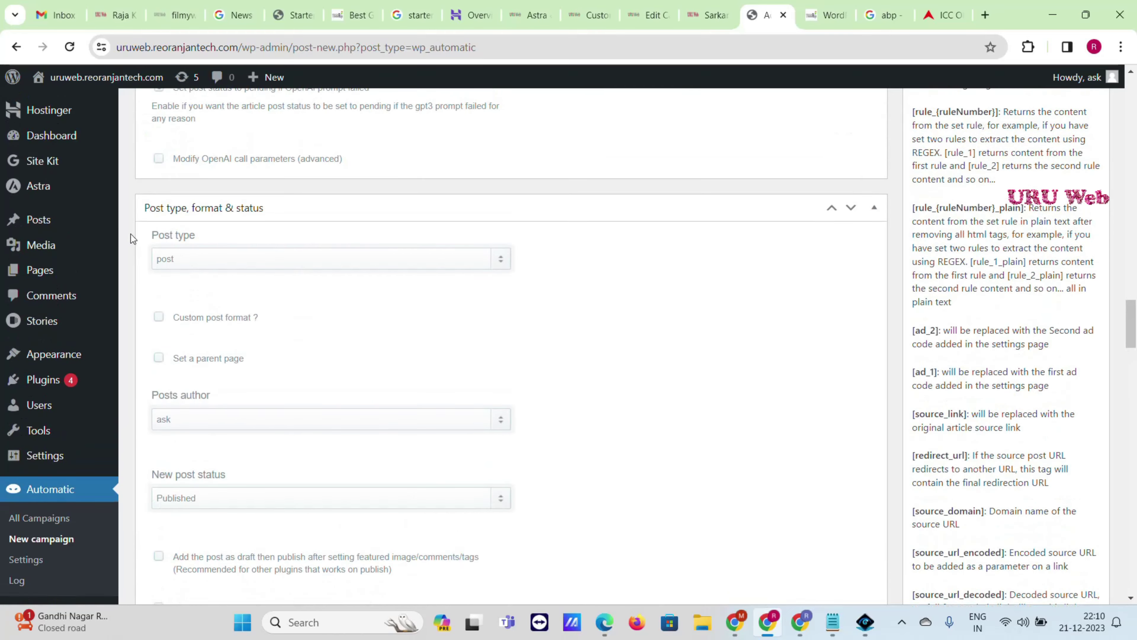
pyautogui.click(268, 264)
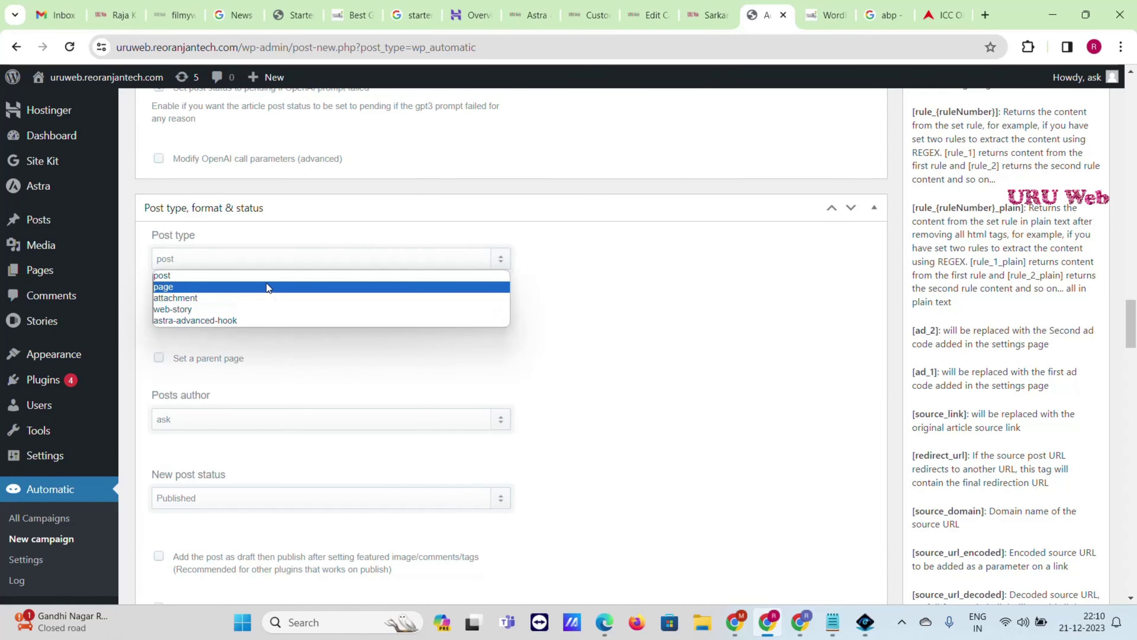
pyautogui.click(267, 274)
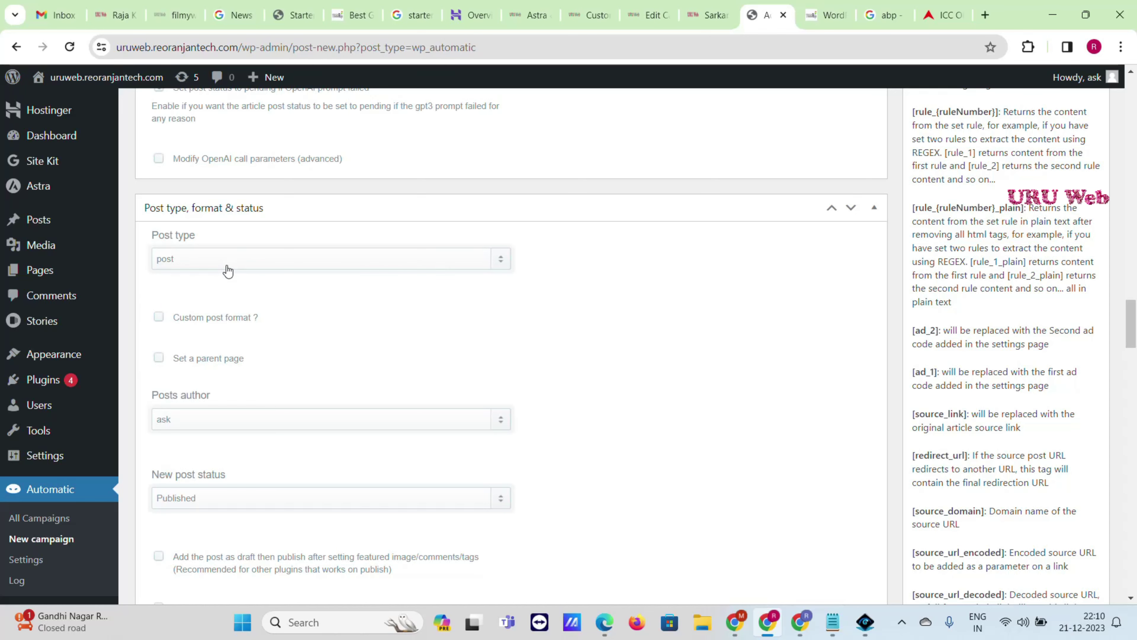
pyautogui.scroll(-3, 229, 287)
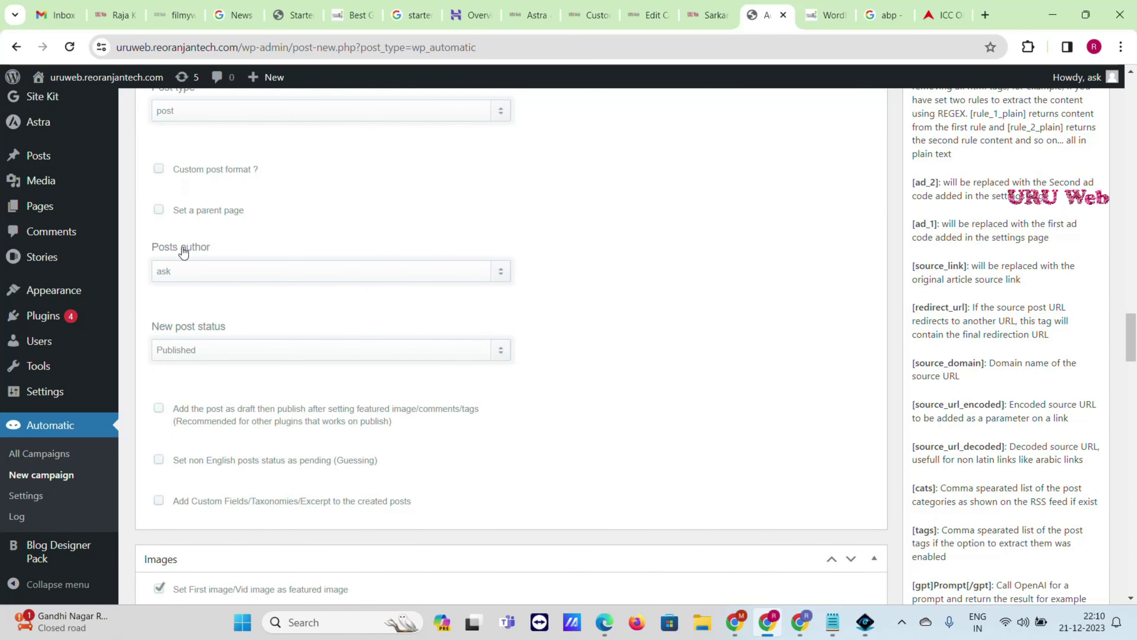
pyautogui.click(215, 272)
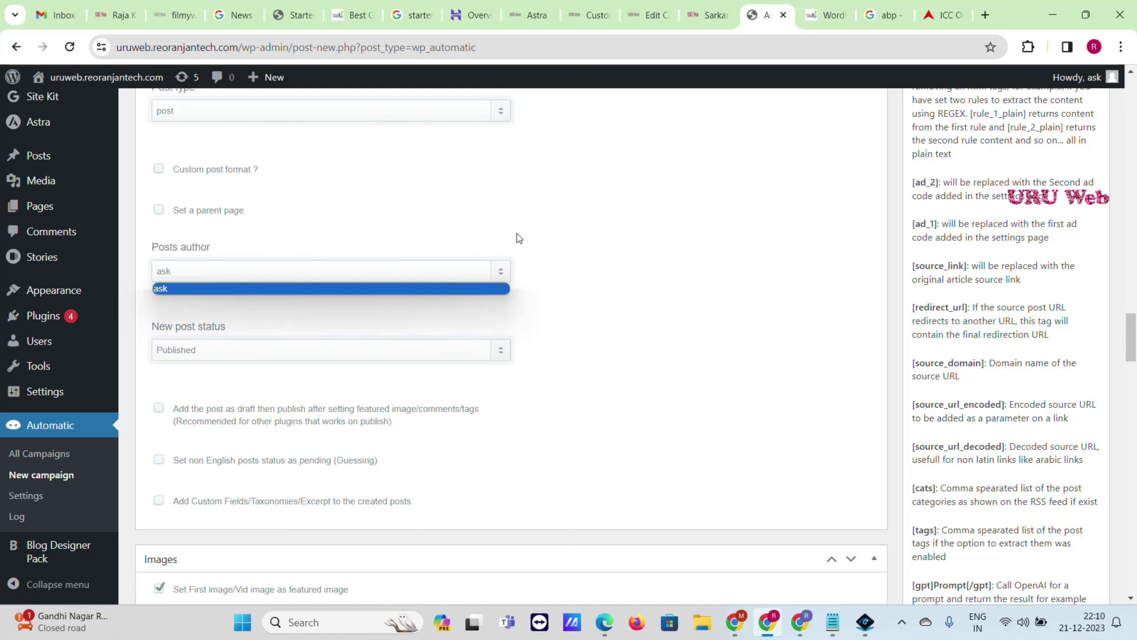
pyautogui.click(627, 306)
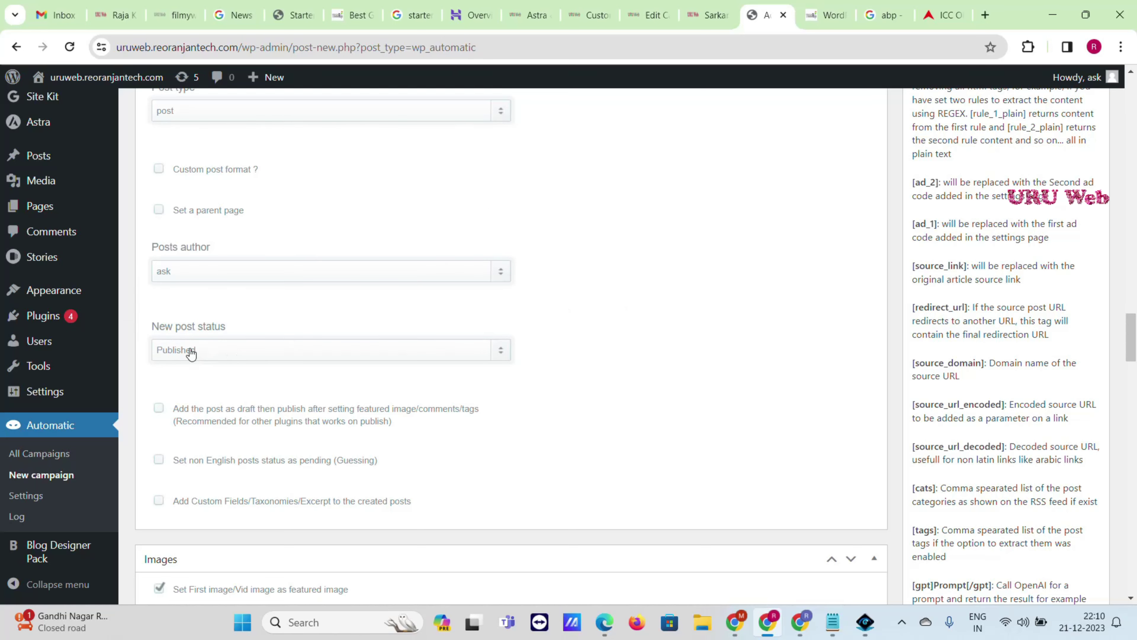
pyautogui.scroll(-2, 190, 351)
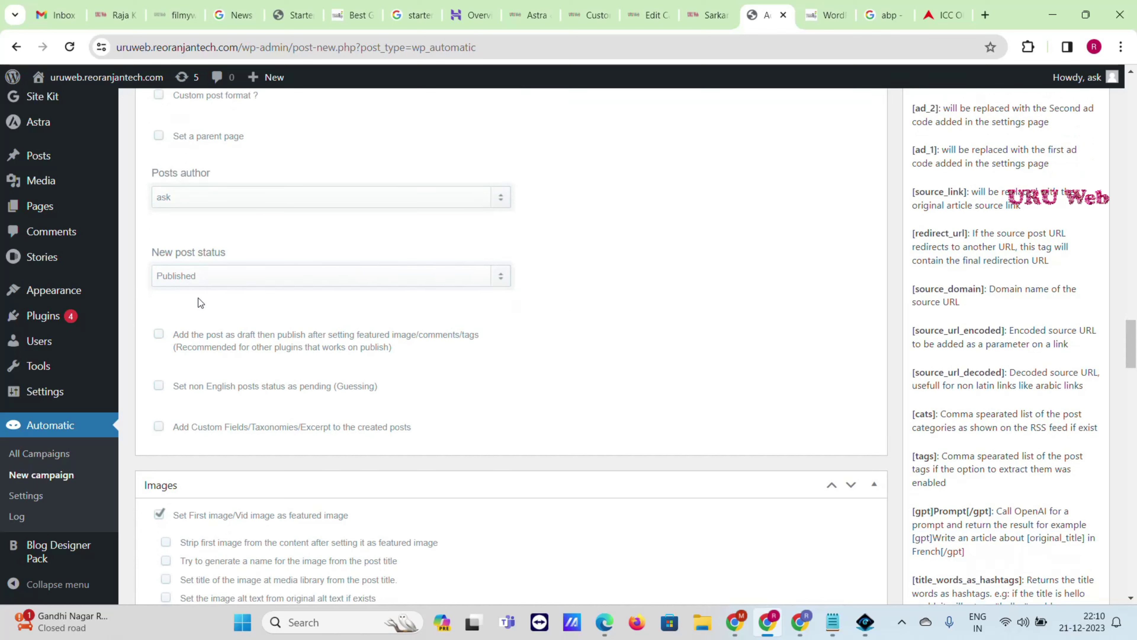
pyautogui.click(216, 279)
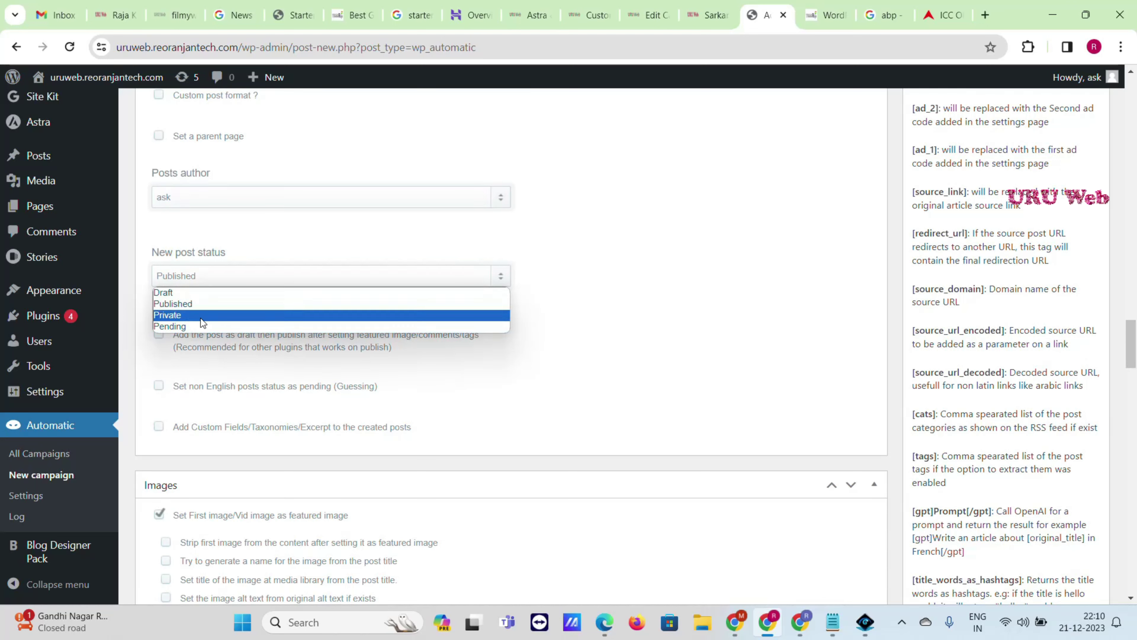
pyautogui.click(207, 292)
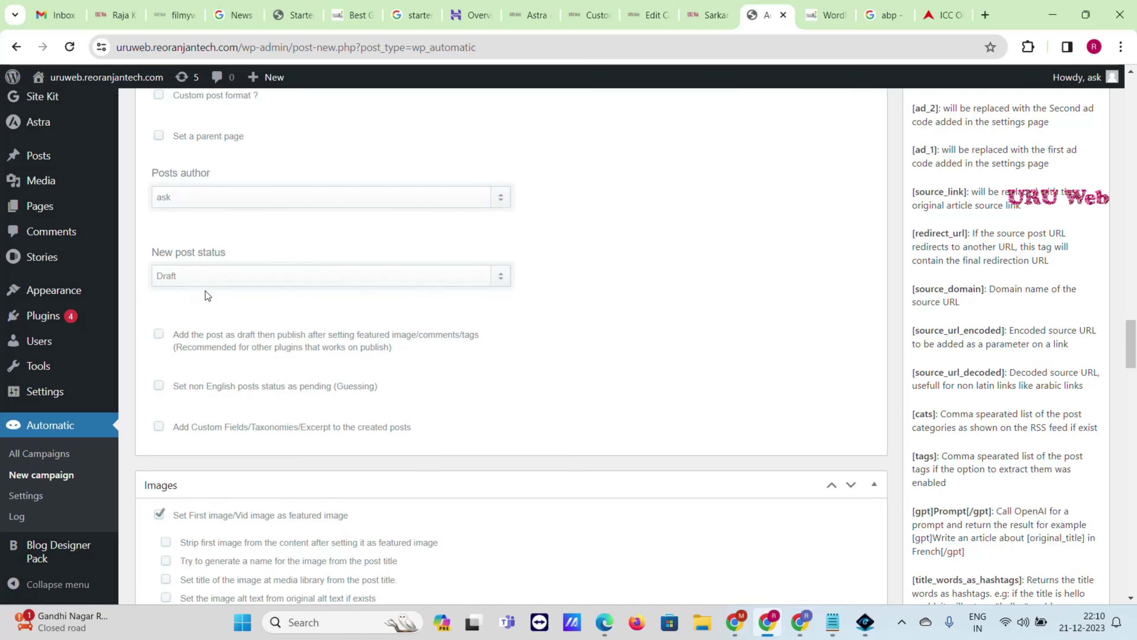
pyautogui.click(226, 279)
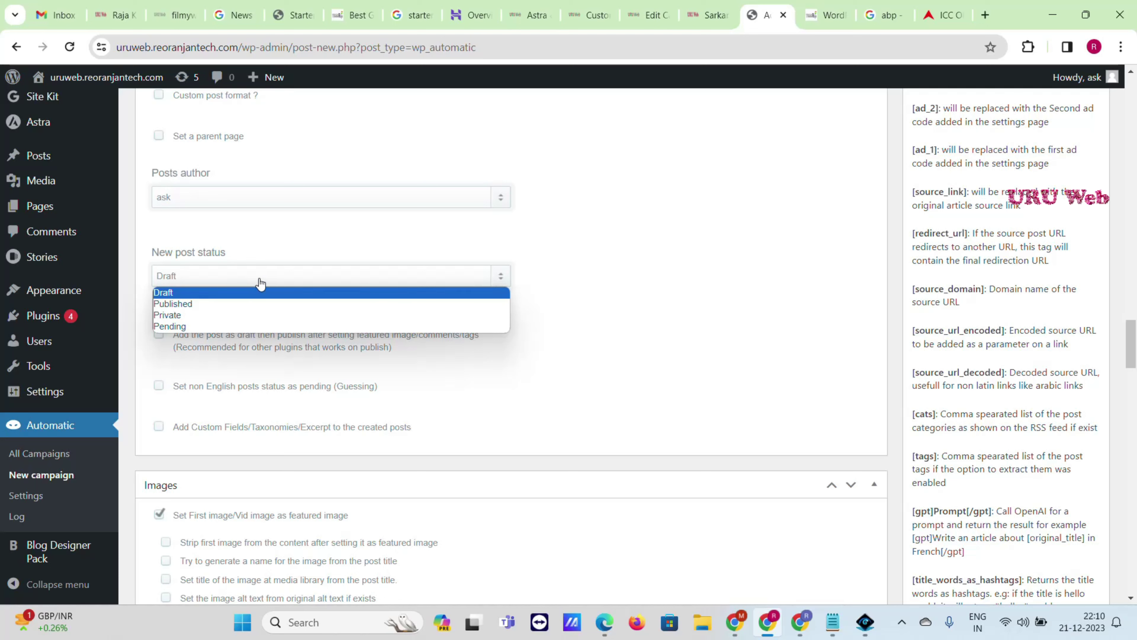
pyautogui.click(539, 268)
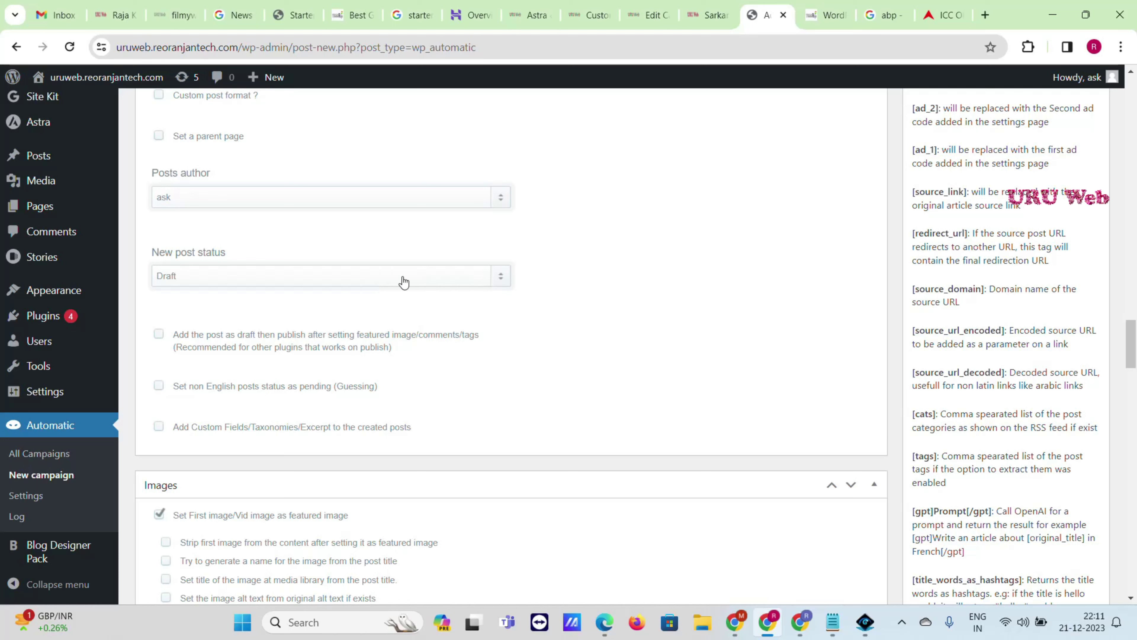
pyautogui.click(414, 271)
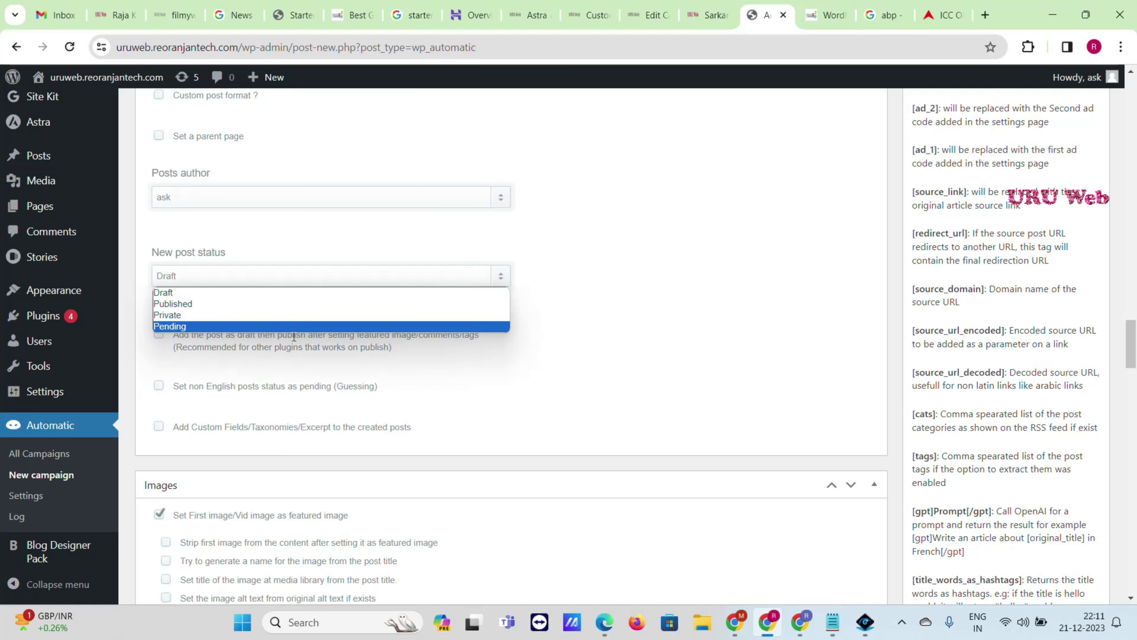
pyautogui.click(290, 304)
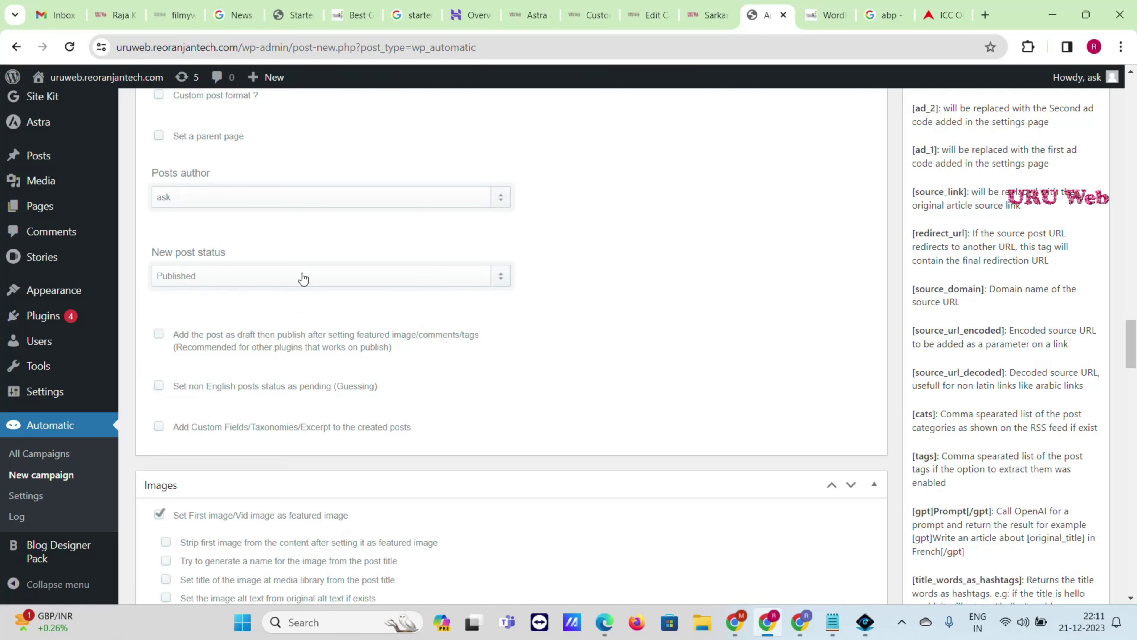
# - Strip the first image from content, name featured images from the post title, and use source alt text
pyautogui.scroll(-8, 303, 277)
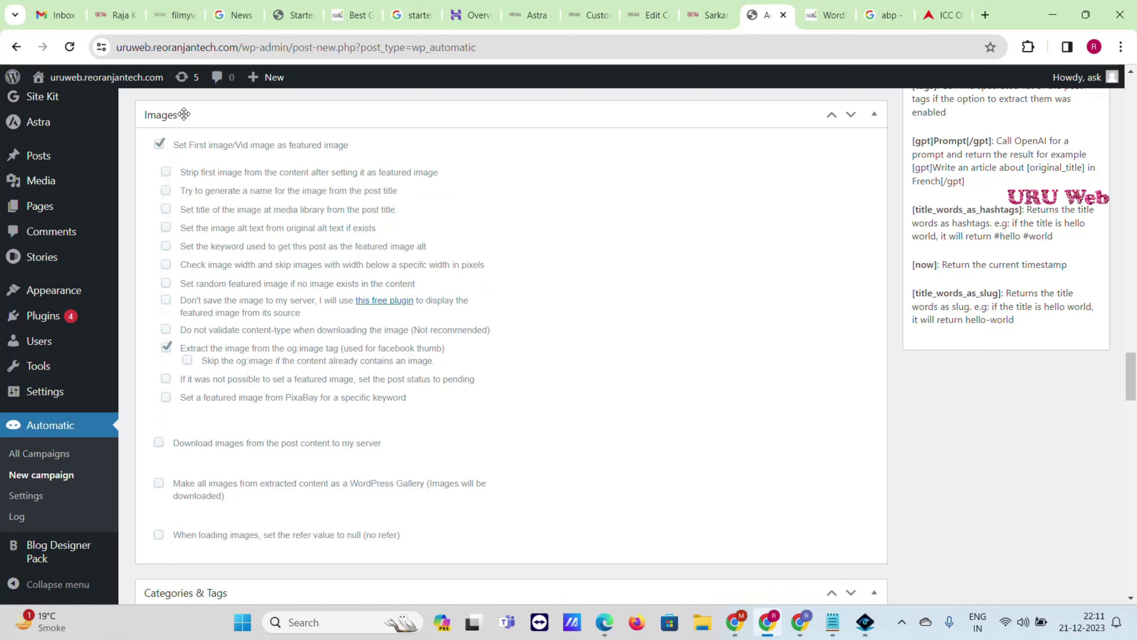
pyautogui.click(167, 174)
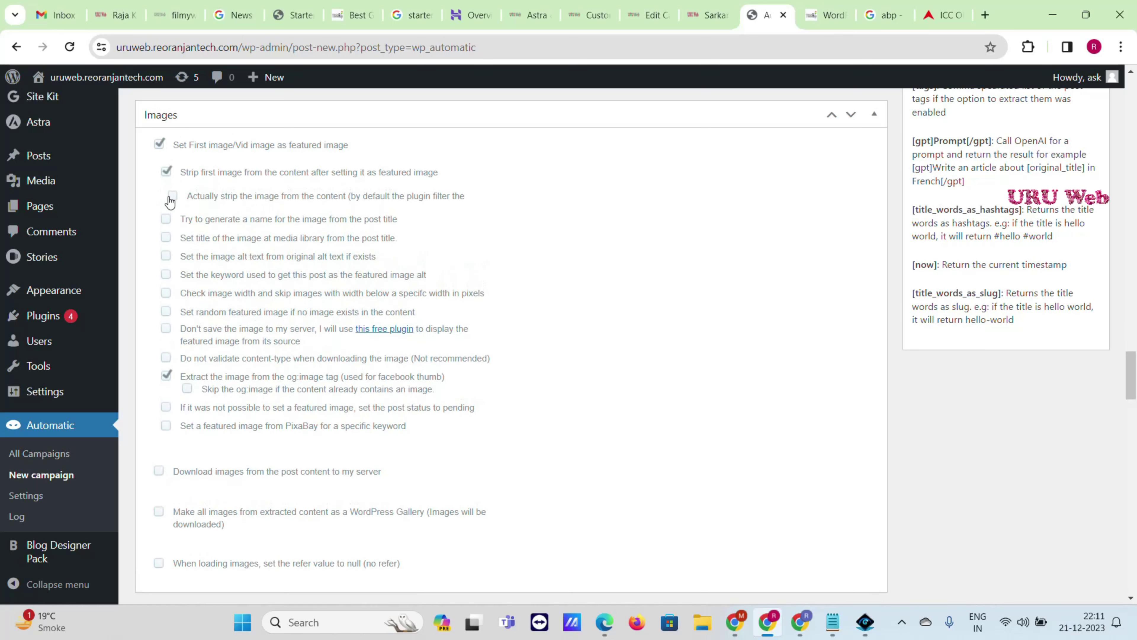
pyautogui.click(167, 232)
pyautogui.click(166, 270)
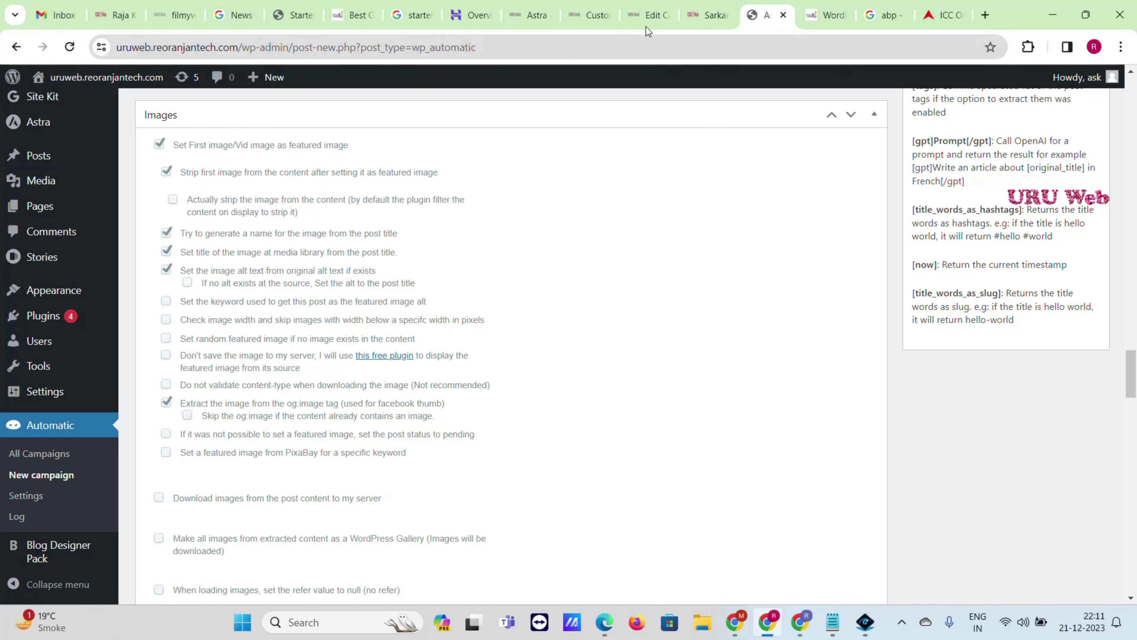
pyautogui.scroll(-3, 263, 311)
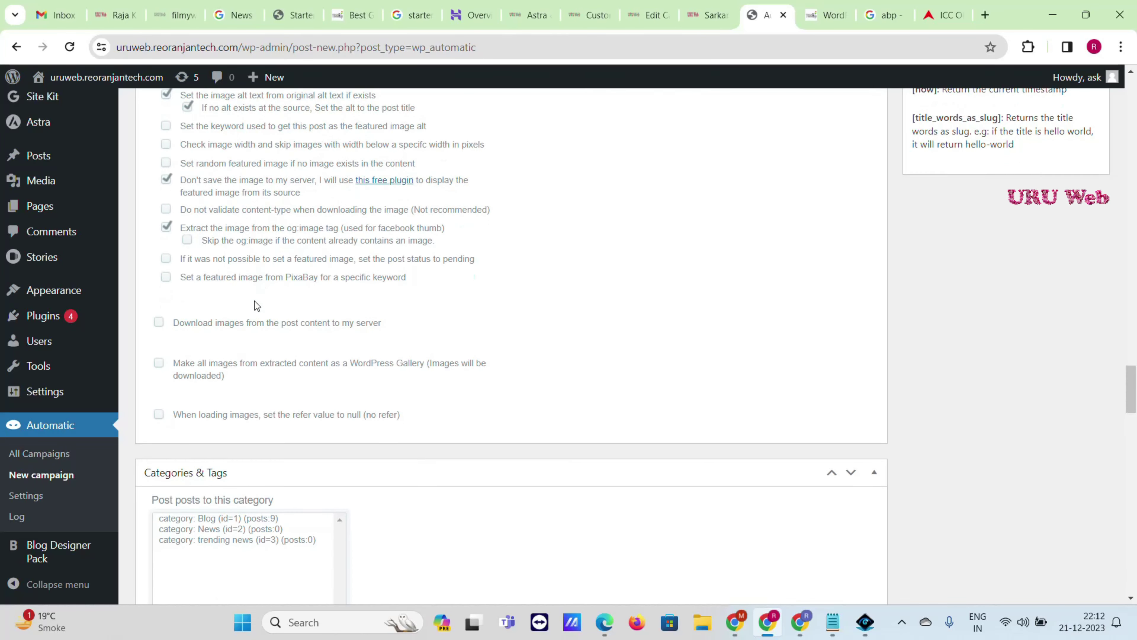
pyautogui.scroll(-5, 254, 301)
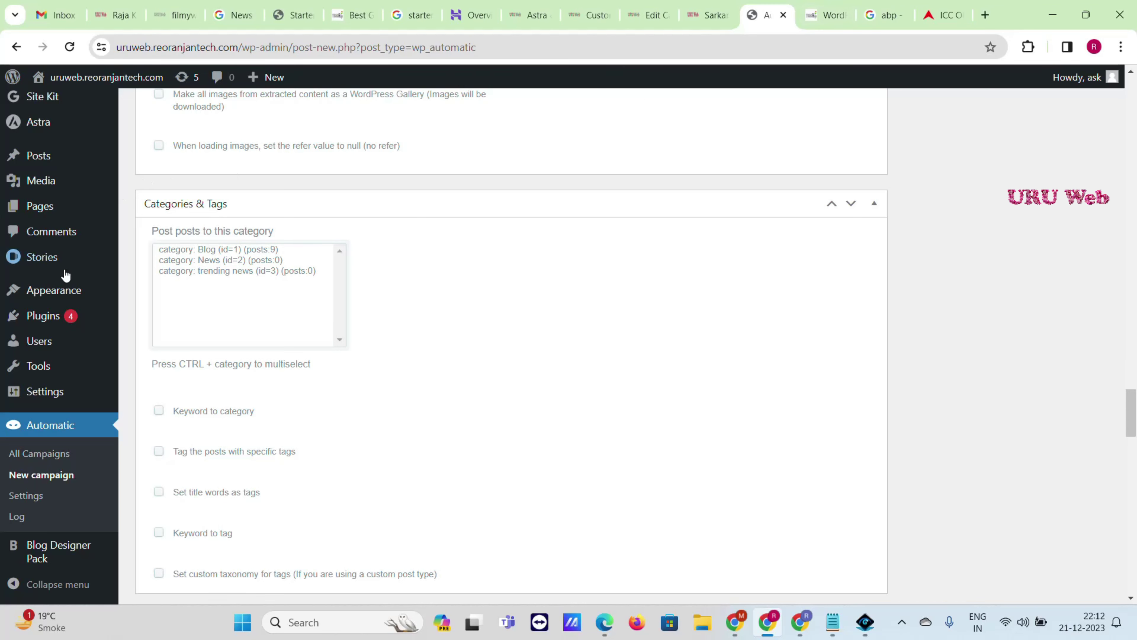
pyautogui.scroll(2, 63, 269)
# - In a new Categories tab, add a Sports category (slug sports), then return to the campaign form
pyautogui.moveTo(46, 224)
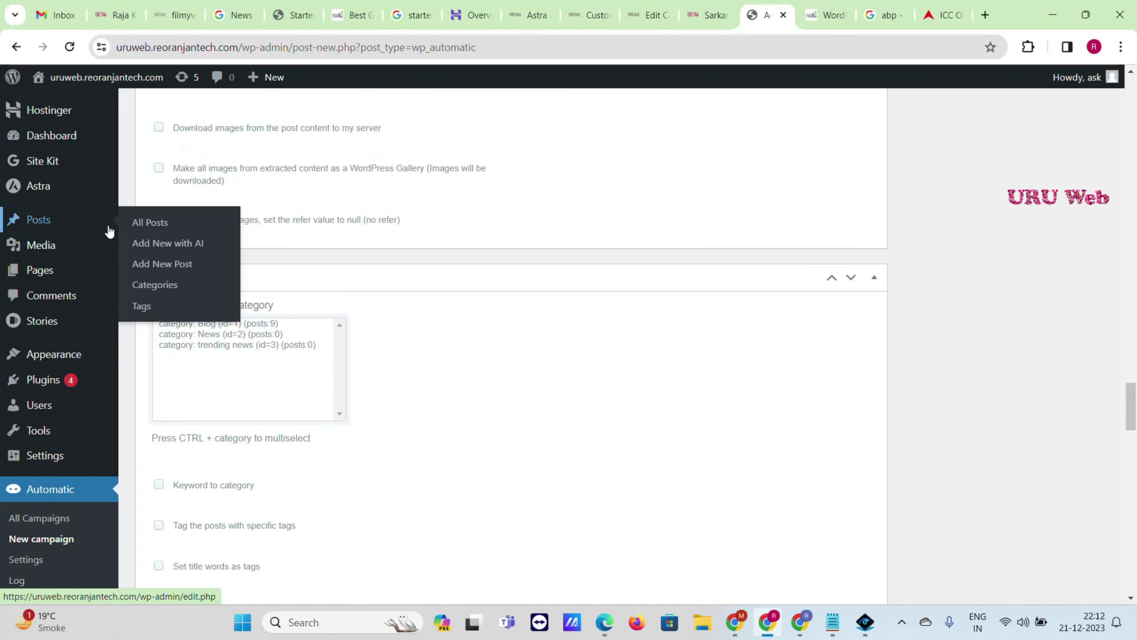
pyautogui.rightClick(157, 285)
pyautogui.click(187, 294)
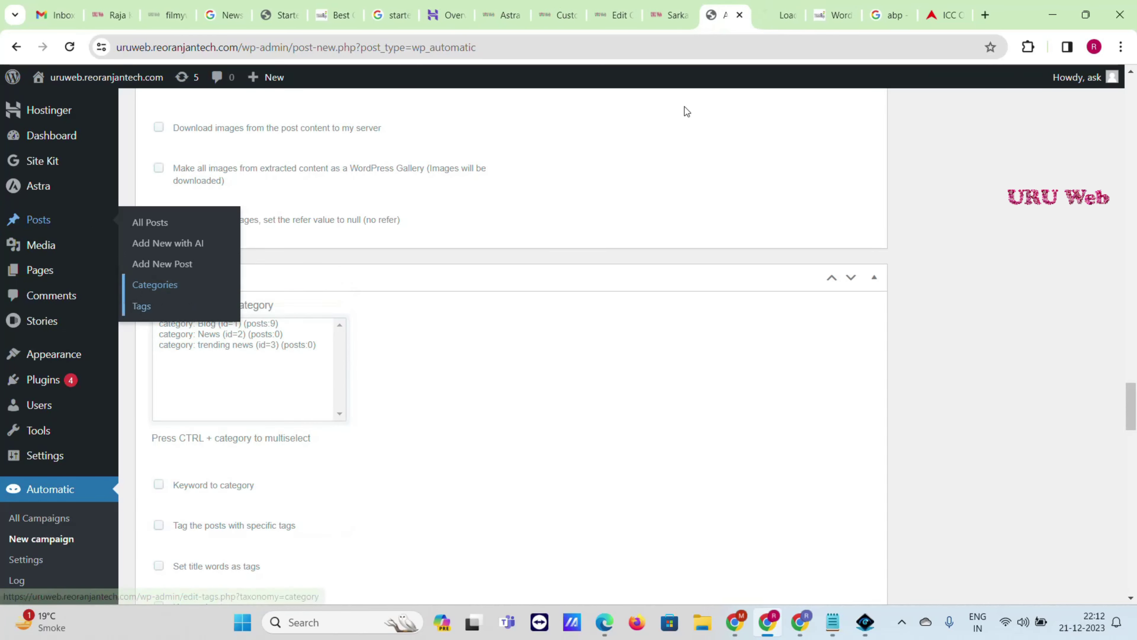
pyautogui.click(770, 6)
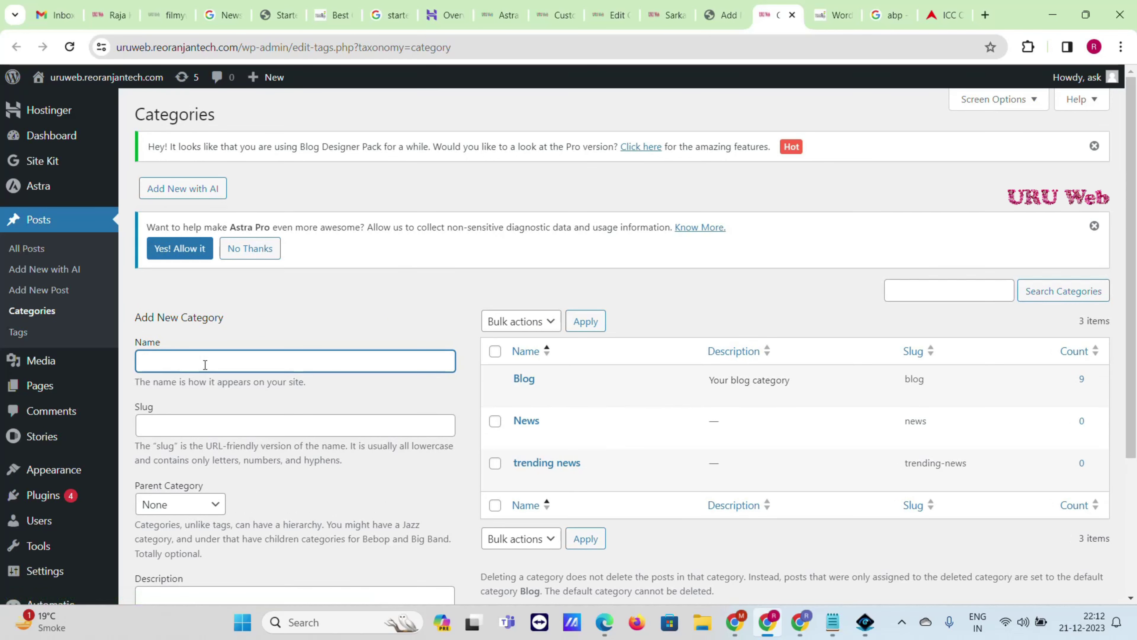
pyautogui.rightClick(205, 364)
pyautogui.click(280, 177)
pyautogui.scroll(-4, 198, 391)
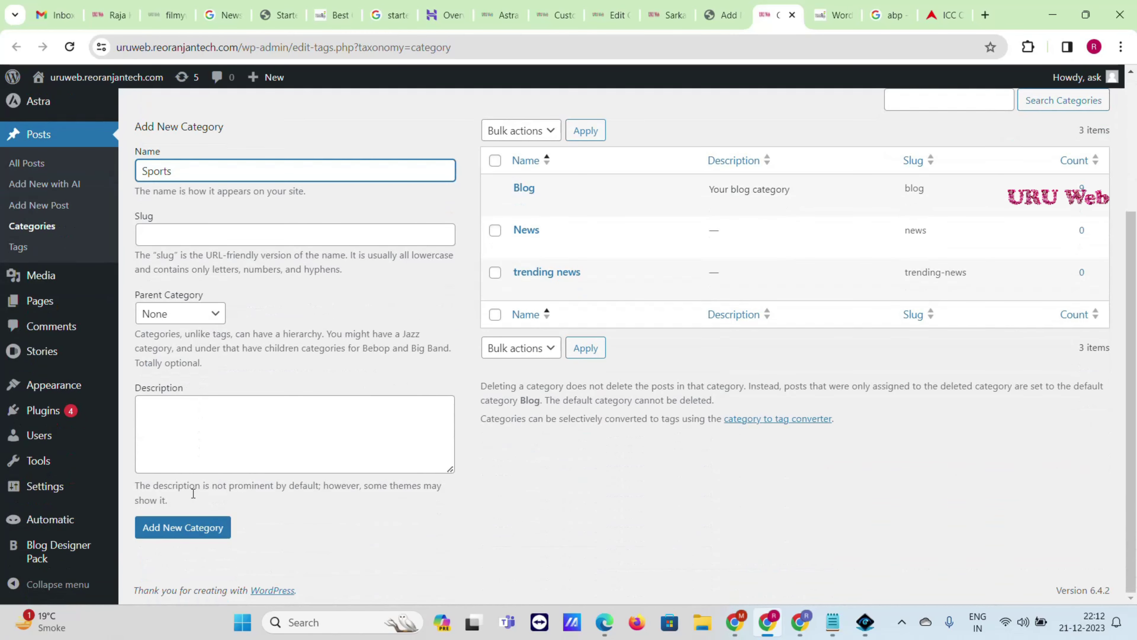
pyautogui.click(190, 529)
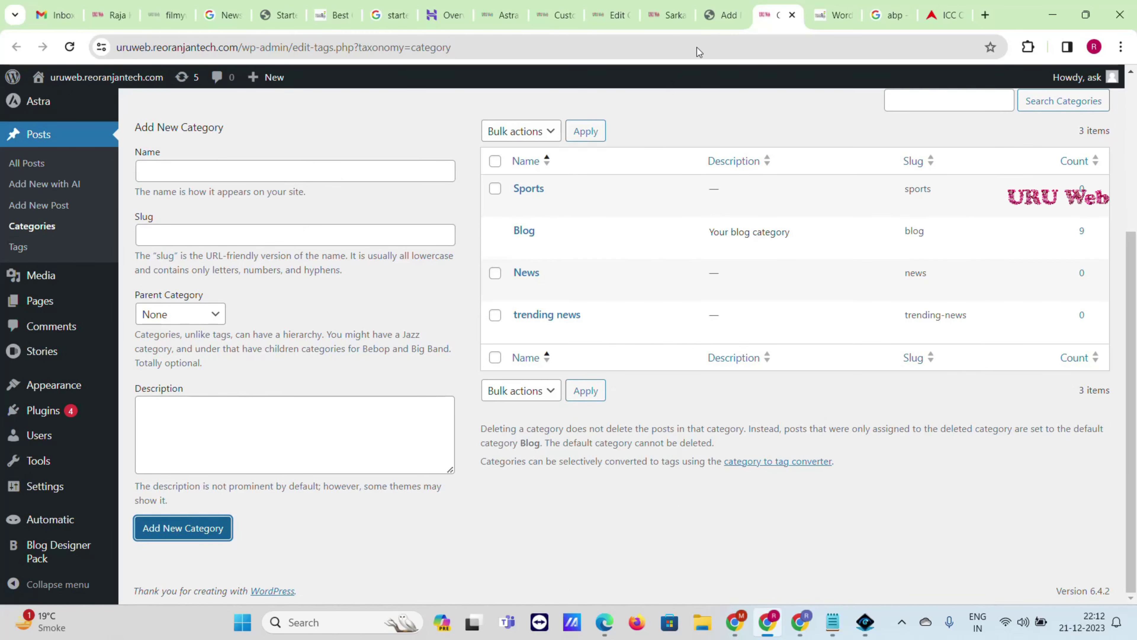
pyautogui.click(722, 15)
# - Leave the Sports campaign form and return to the ABP Live sports/cricket page
pyautogui.scroll(20, 913, 321)
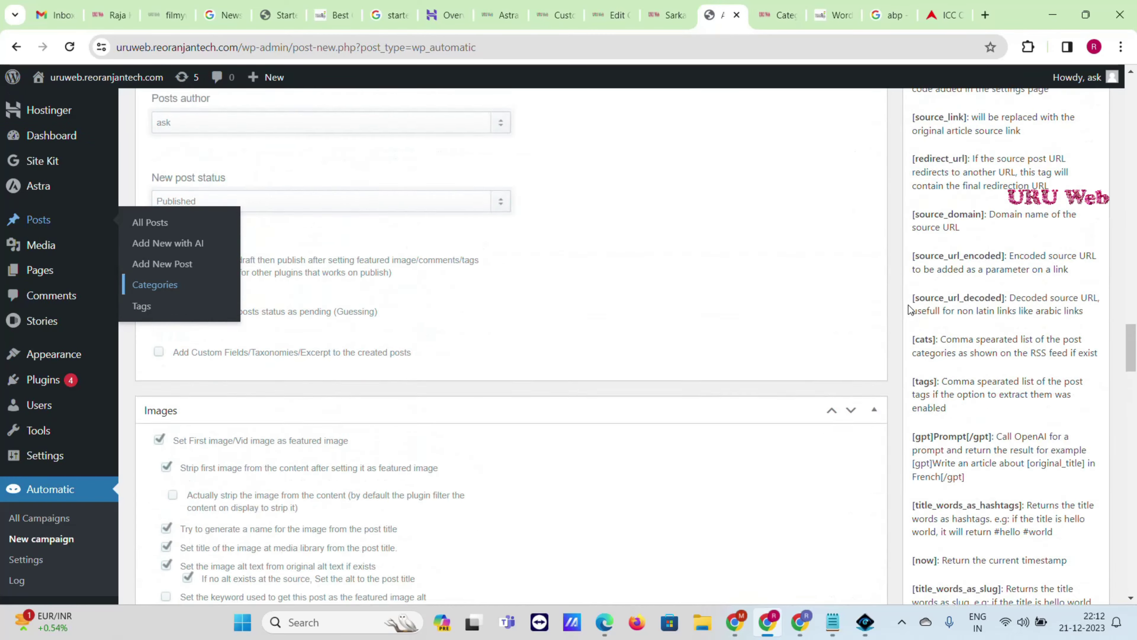
pyautogui.scroll(15, 927, 226)
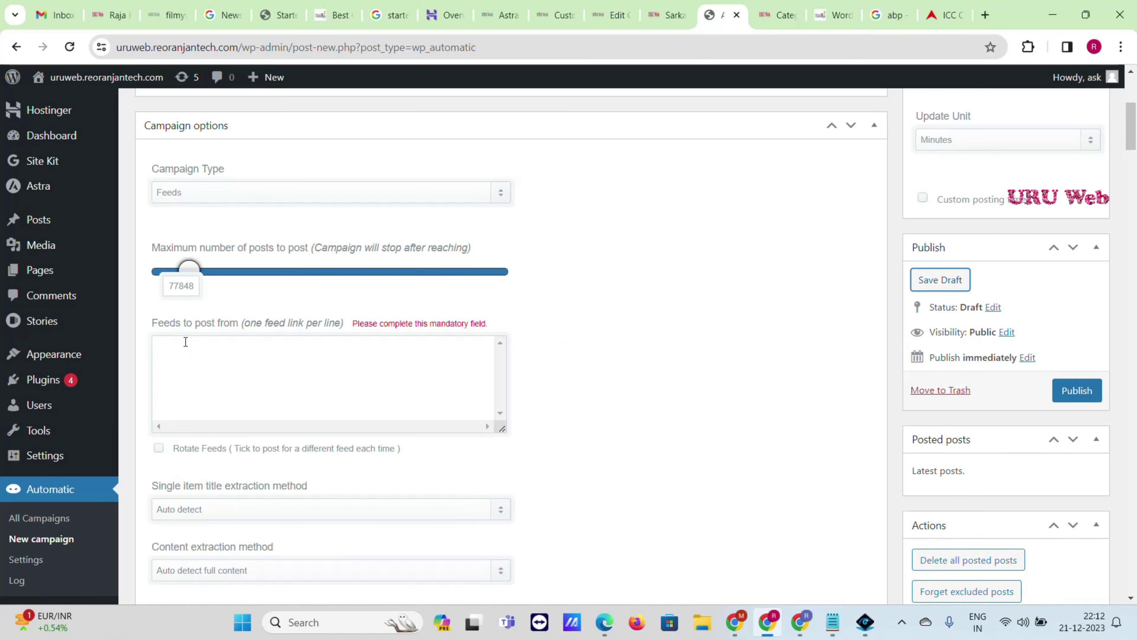
pyautogui.click(936, 14)
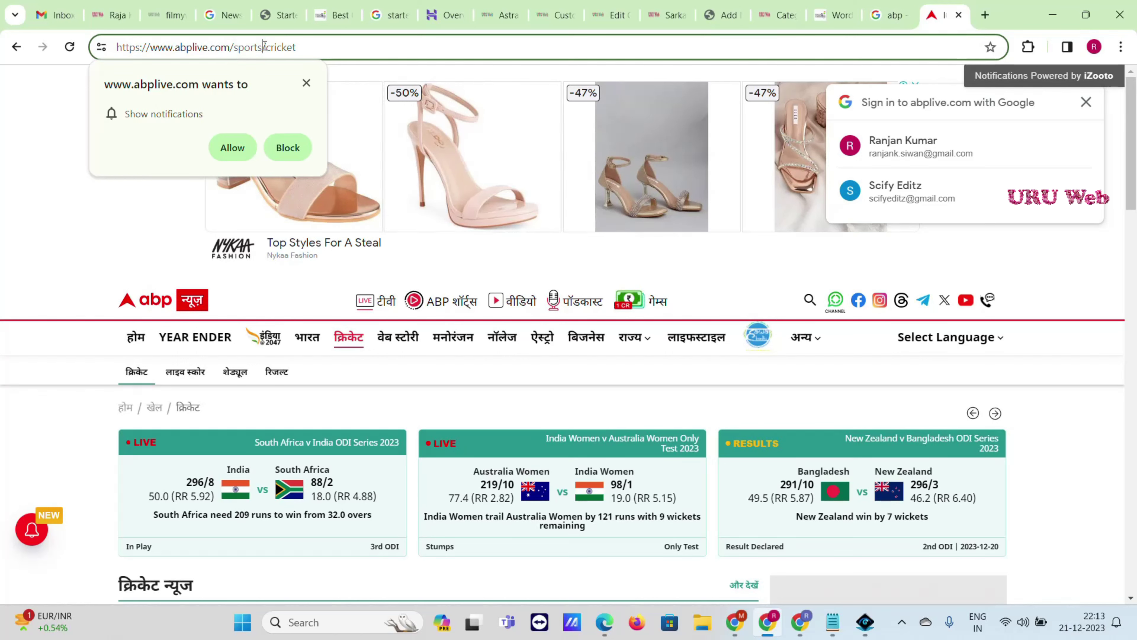
# - Load abplive.com/sports/rss and copy the Sports feed address for the WordPress campaign
pyautogui.moveTo(265, 47); pyautogui.dragTo(376, 47)
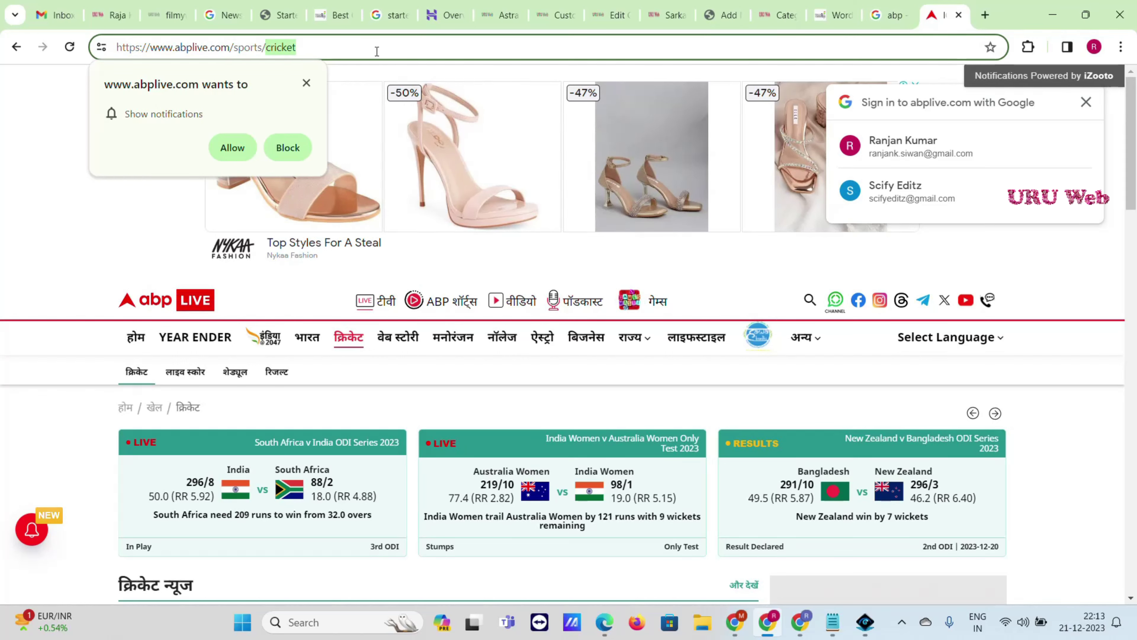
pyautogui.write('rss')
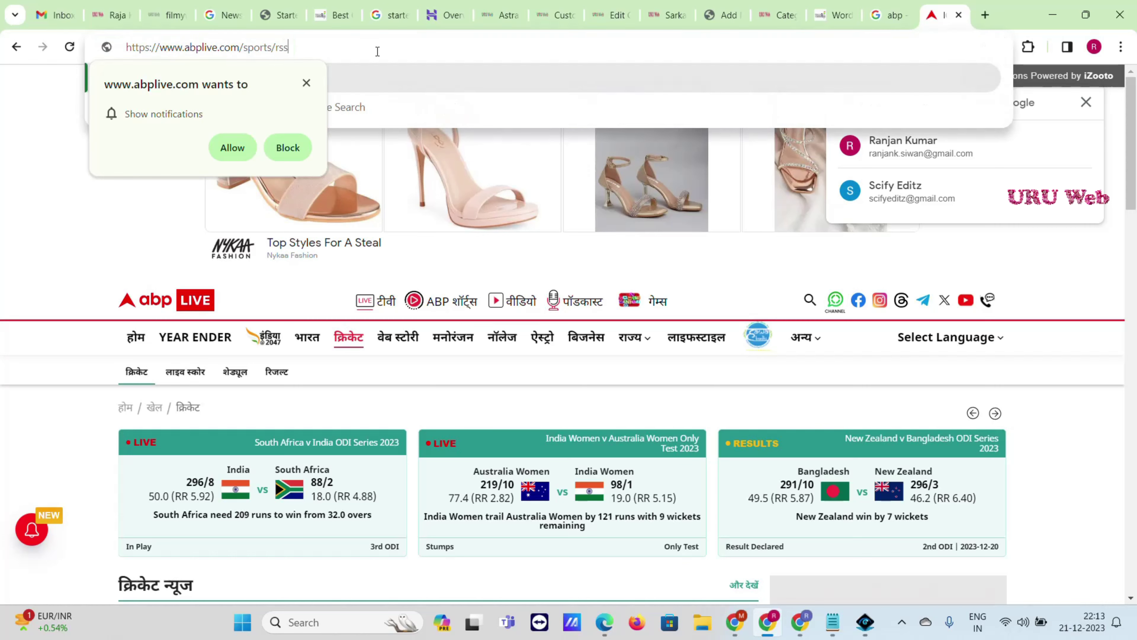
pyautogui.press('Return')
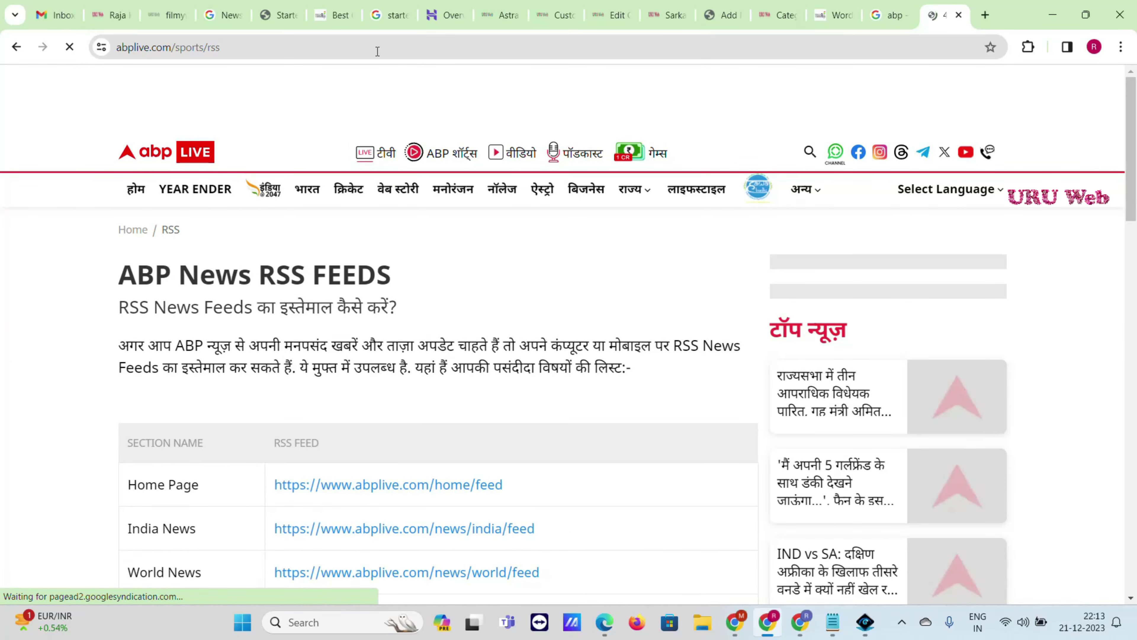
pyautogui.scroll(-6, 201, 251)
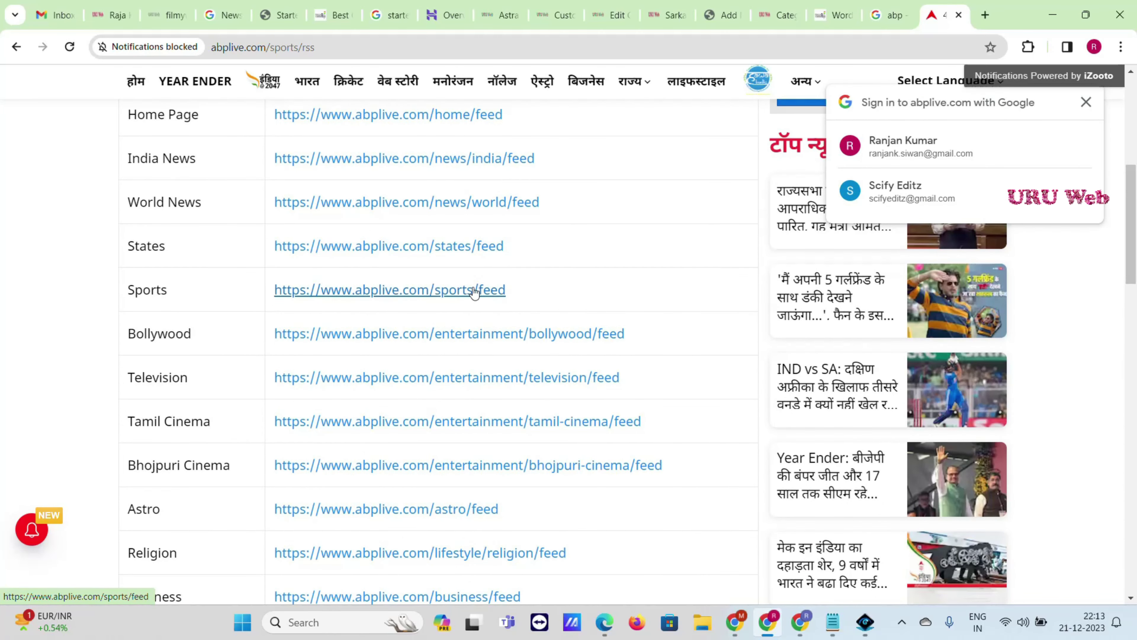
pyautogui.moveTo(535, 292); pyautogui.dragTo(263, 288)
pyautogui.hotkey('ctrl', 'c')
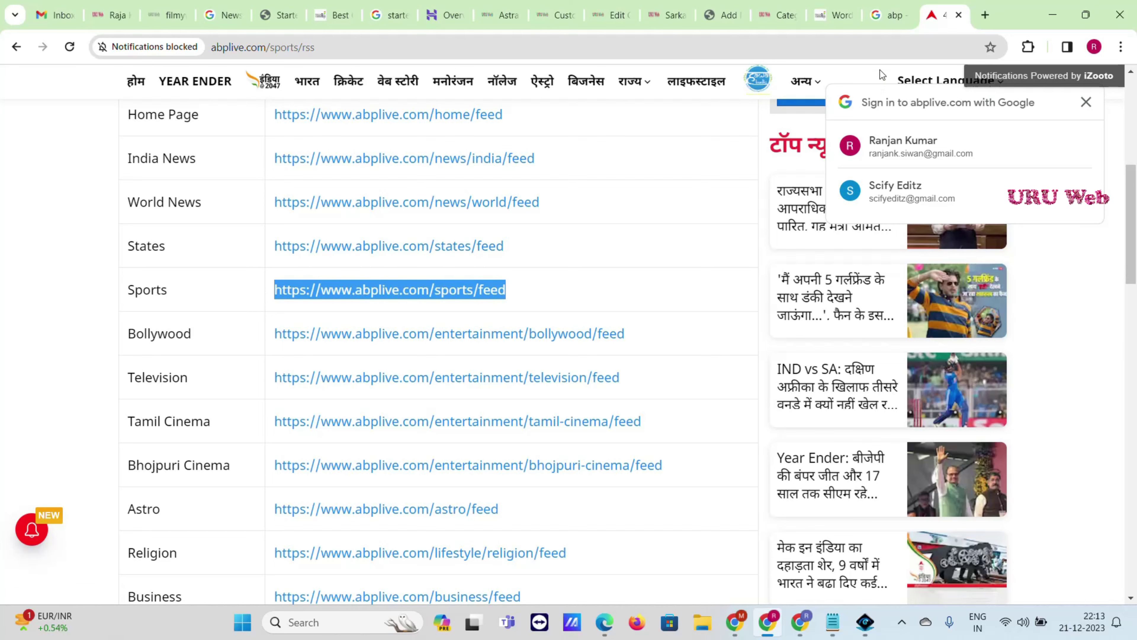
pyautogui.click(721, 13)
pyautogui.click(284, 384)
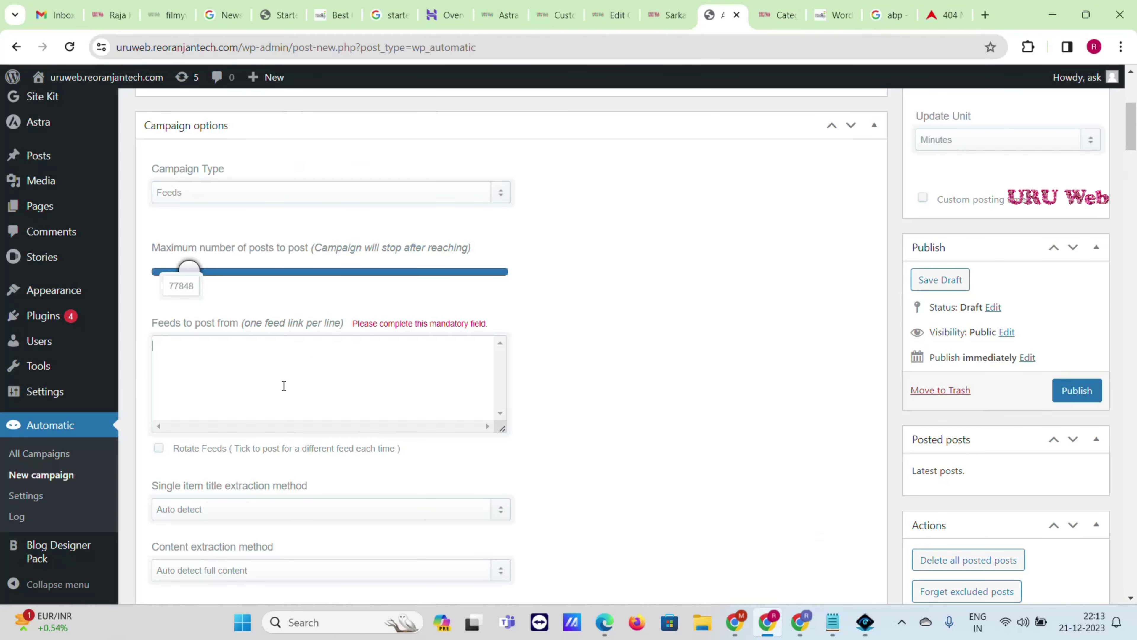
pyautogui.hotkey('ctrl', 'v')
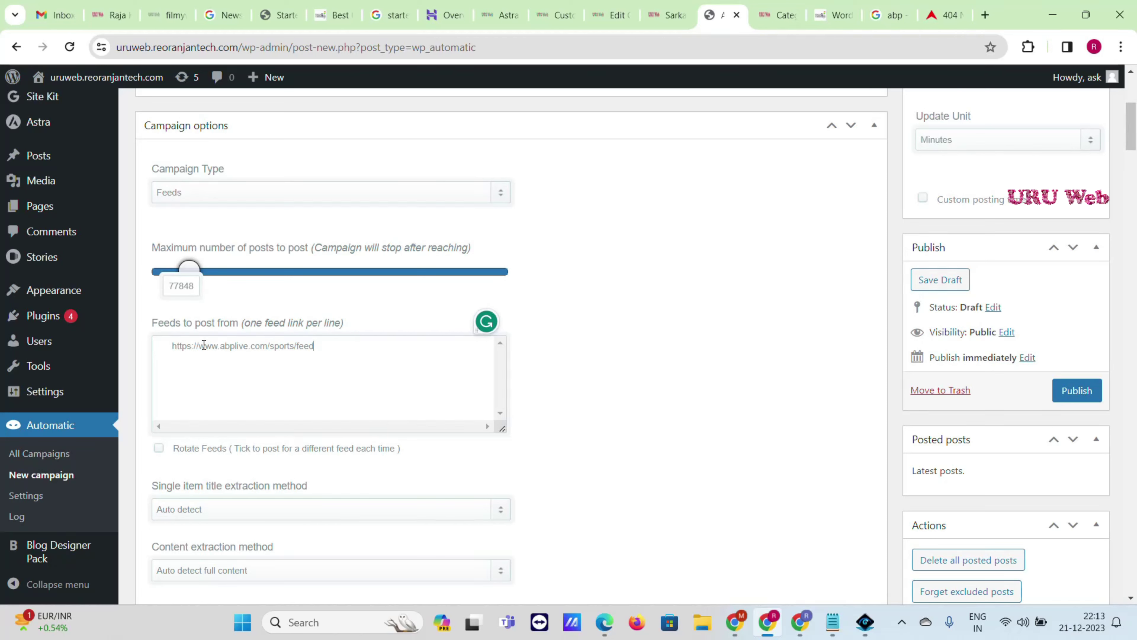
pyautogui.hotkey('ctrl', 'Home')
pyautogui.press('Delete')
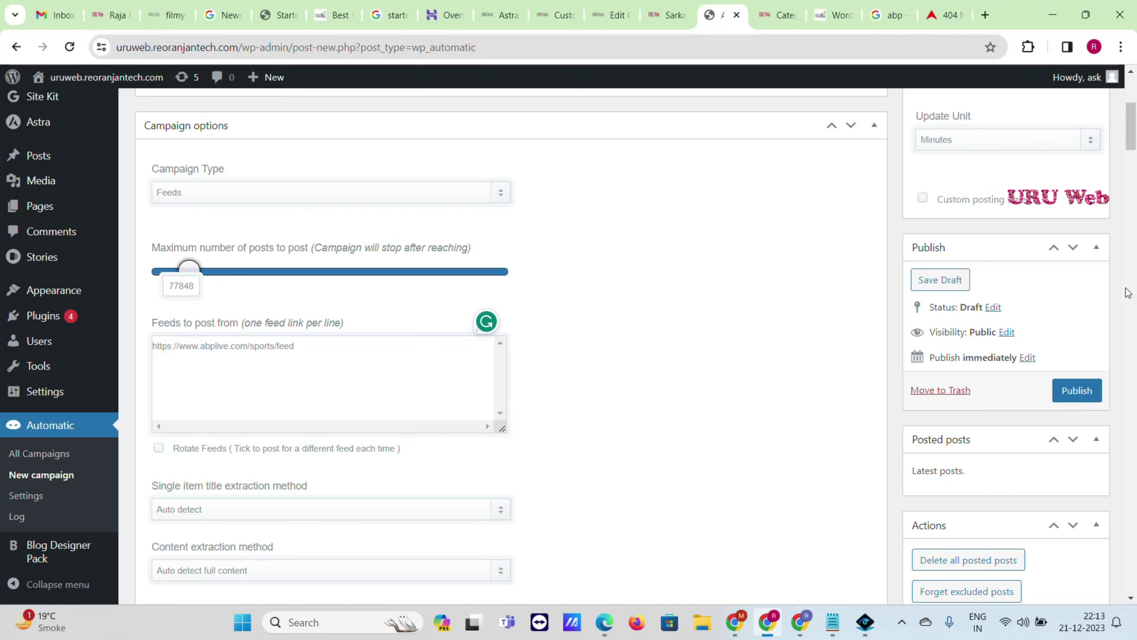
# - Publish the Sports campaign and set 'Post posts to this category' to Sports
pyautogui.click(1068, 390)
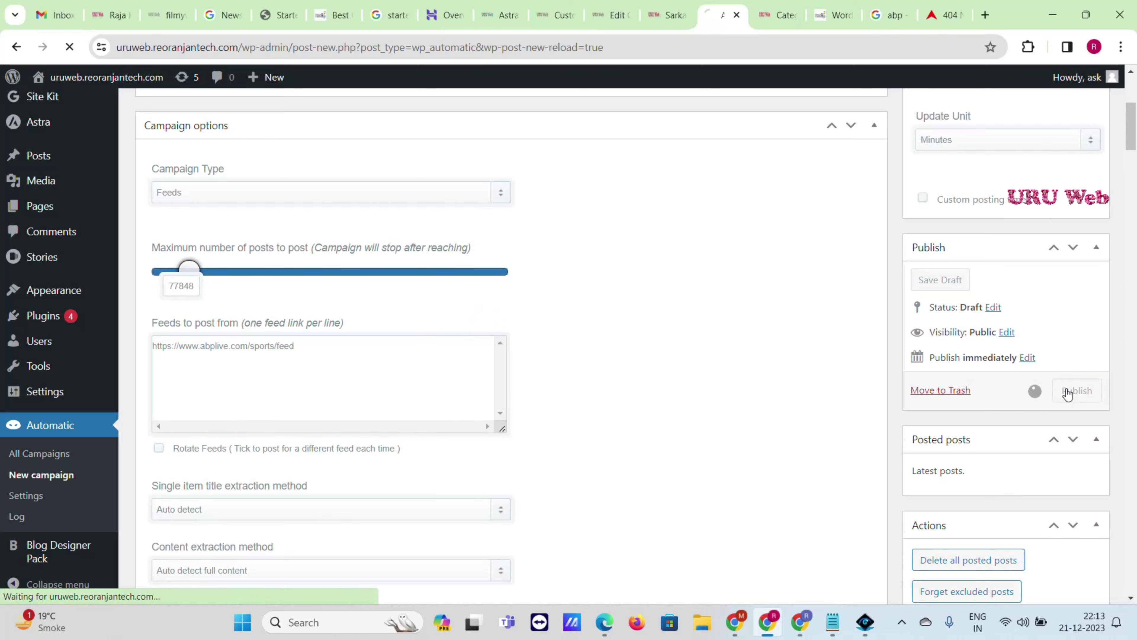
pyautogui.scroll(-5, 277, 349)
pyautogui.scroll(-5, 277, 349)
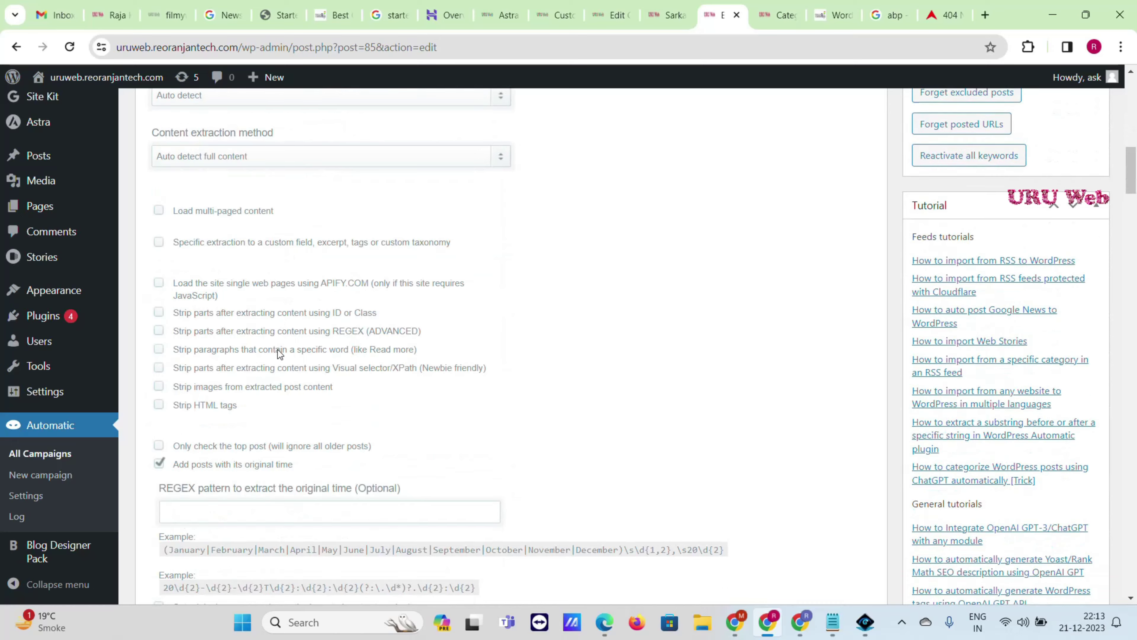
pyautogui.scroll(6, 277, 349)
pyautogui.scroll(-5, 278, 350)
pyautogui.scroll(-15, 278, 354)
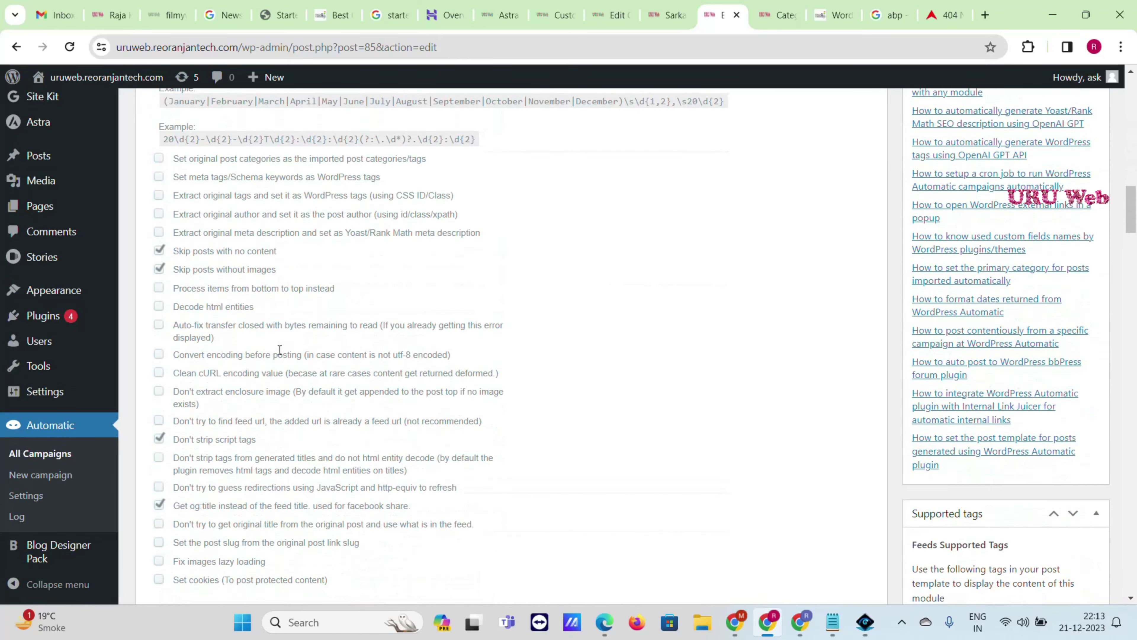
pyautogui.scroll(4, 278, 358)
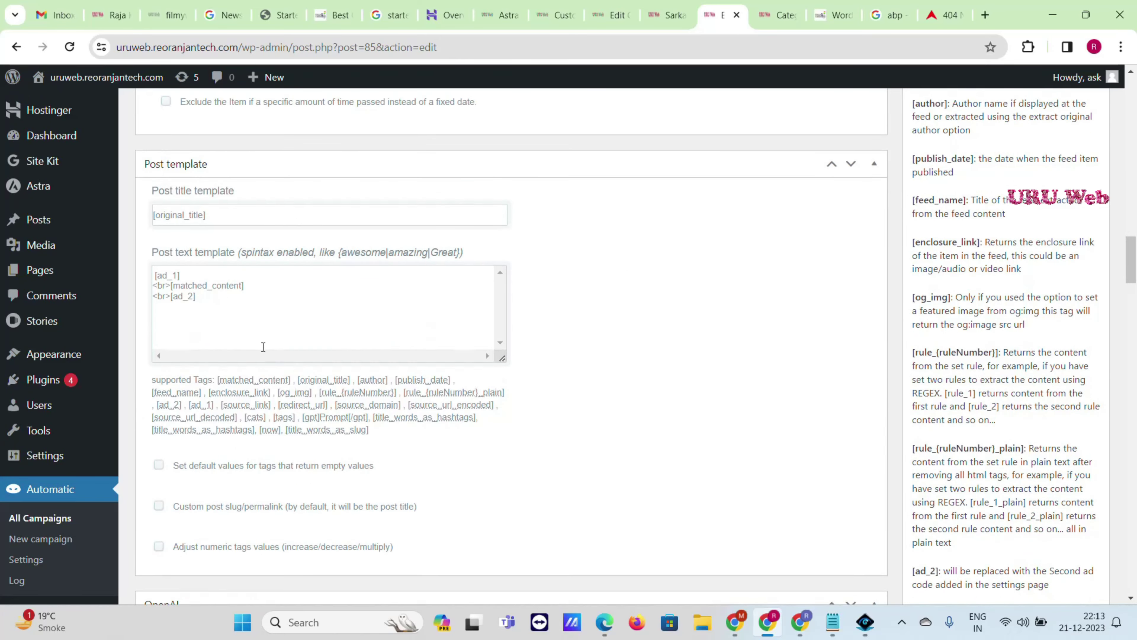
pyautogui.scroll(-15, 261, 347)
pyautogui.scroll(-20, 259, 332)
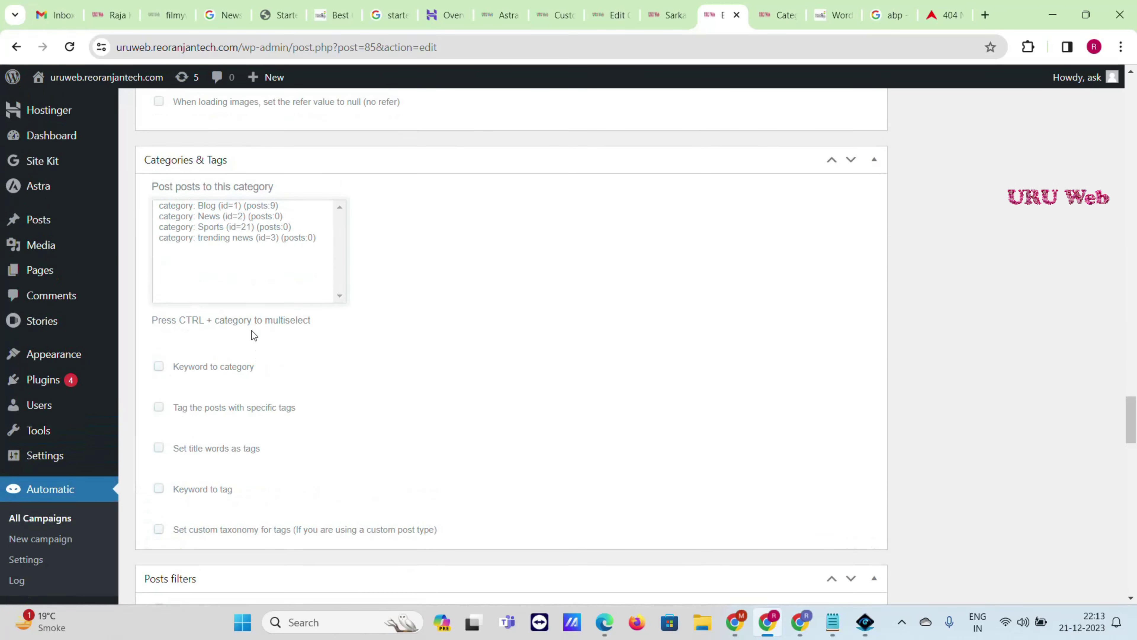
pyautogui.click(209, 229)
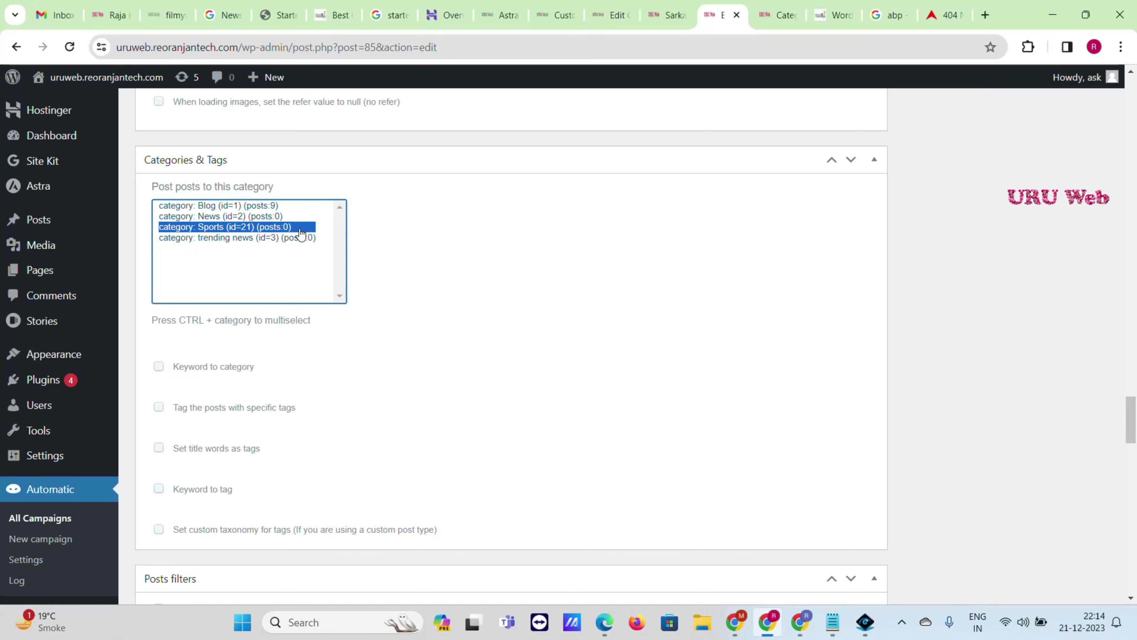
pyautogui.scroll(-12, 320, 292)
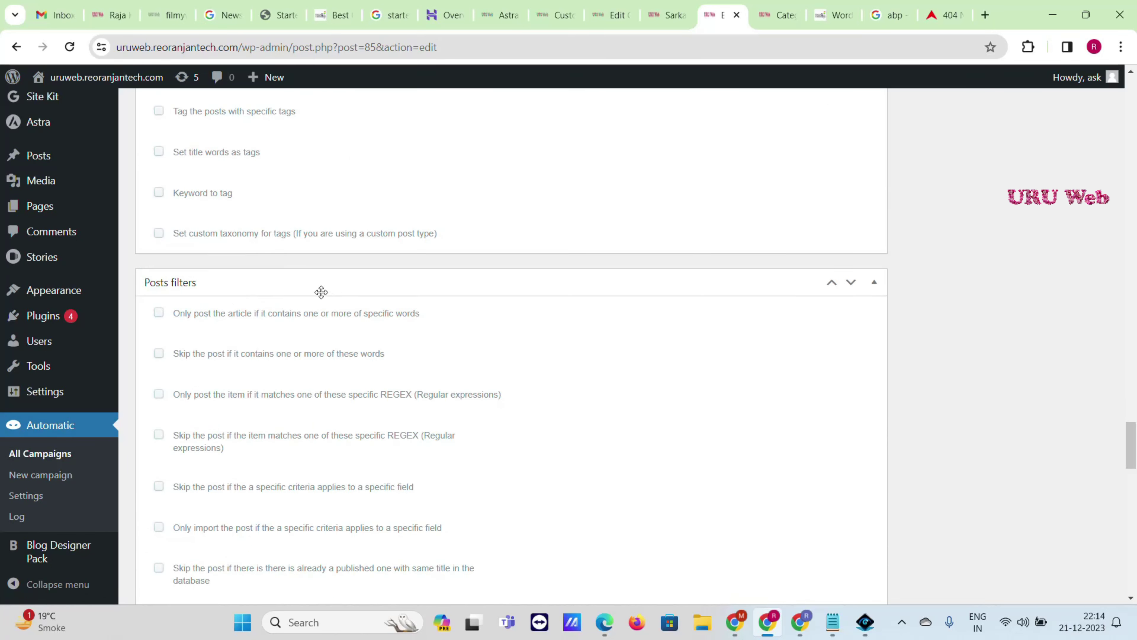
# - Turn on 'Translate the post before posting' with Google Translator, translating from Hindi
pyautogui.scroll(-5, 231, 298)
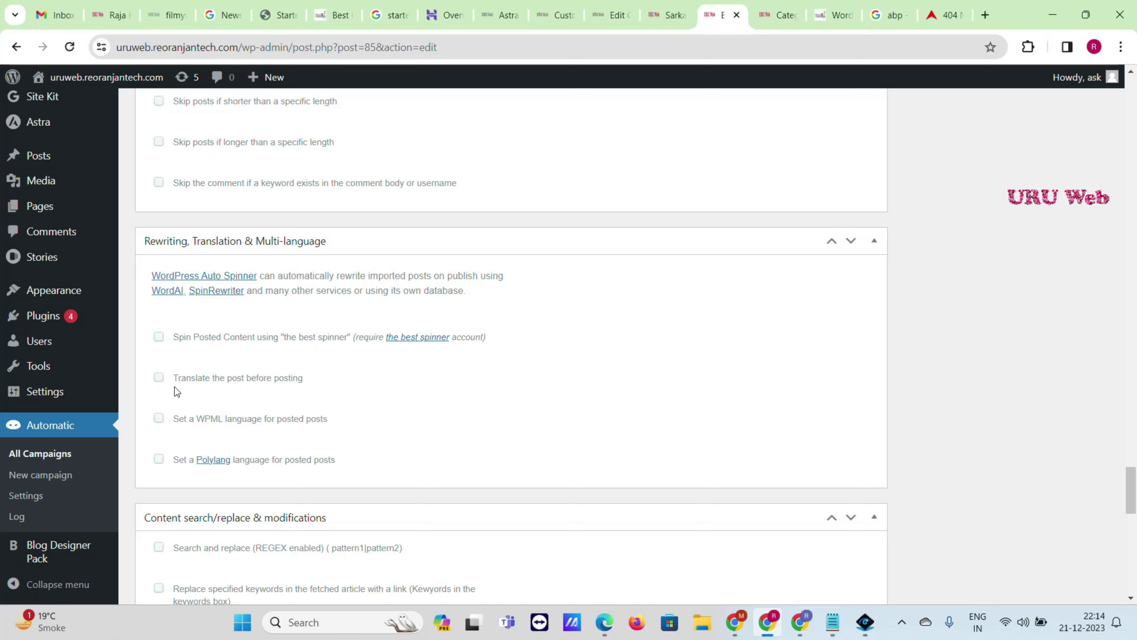
pyautogui.click(158, 379)
pyautogui.scroll(-3, 441, 364)
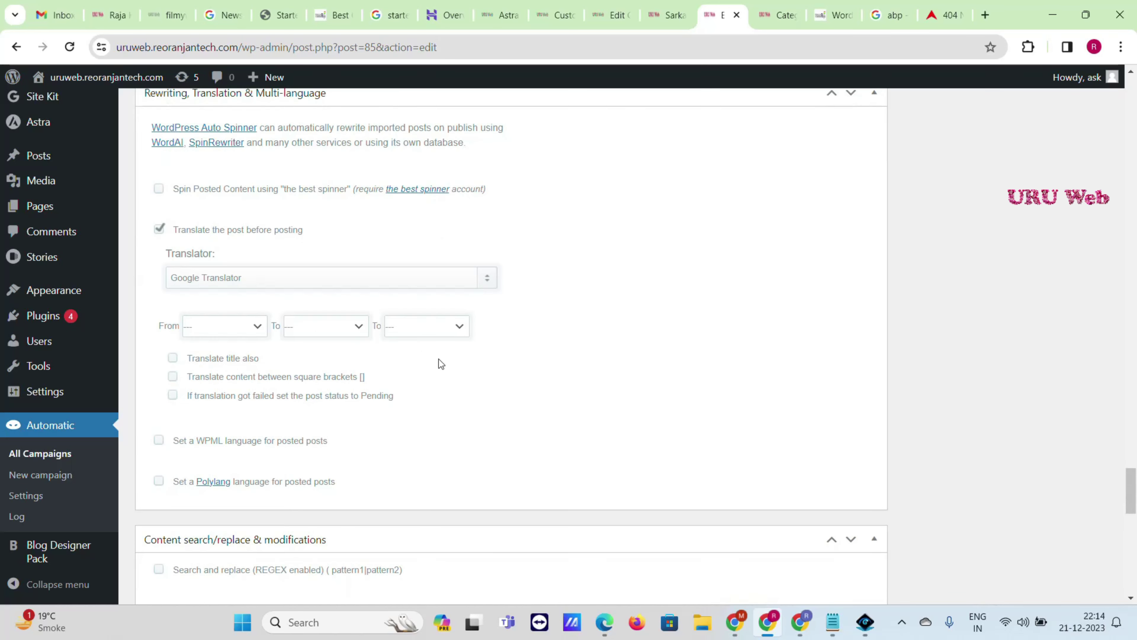
pyautogui.click(366, 285)
pyautogui.click(366, 286)
pyautogui.click(236, 328)
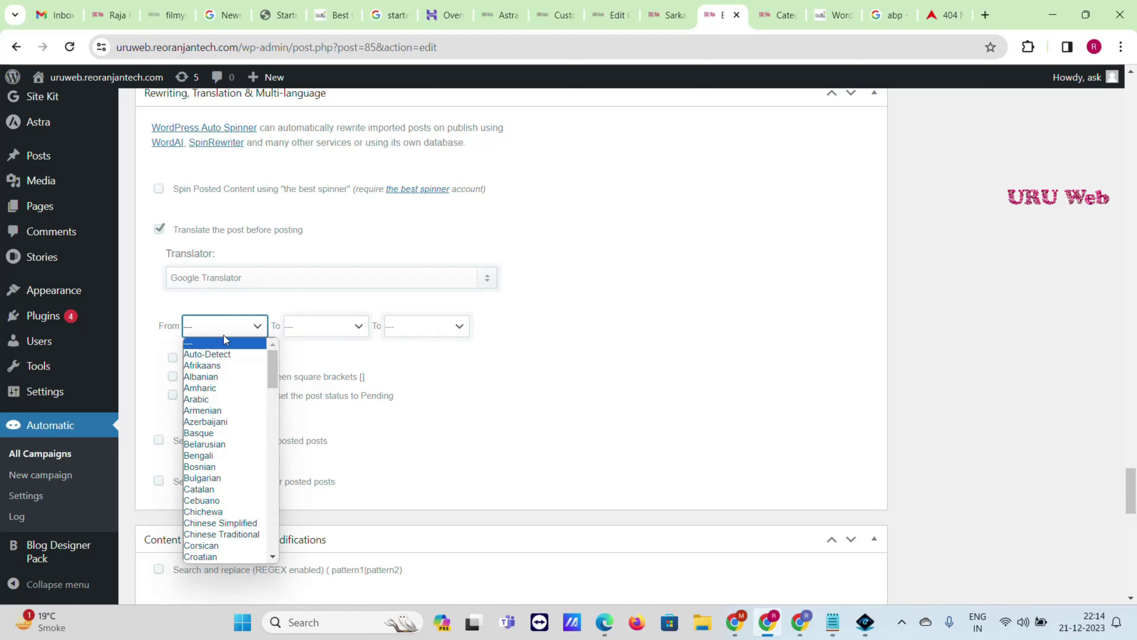
pyautogui.scroll(-20, 224, 399)
pyautogui.scroll(-1, 221, 423)
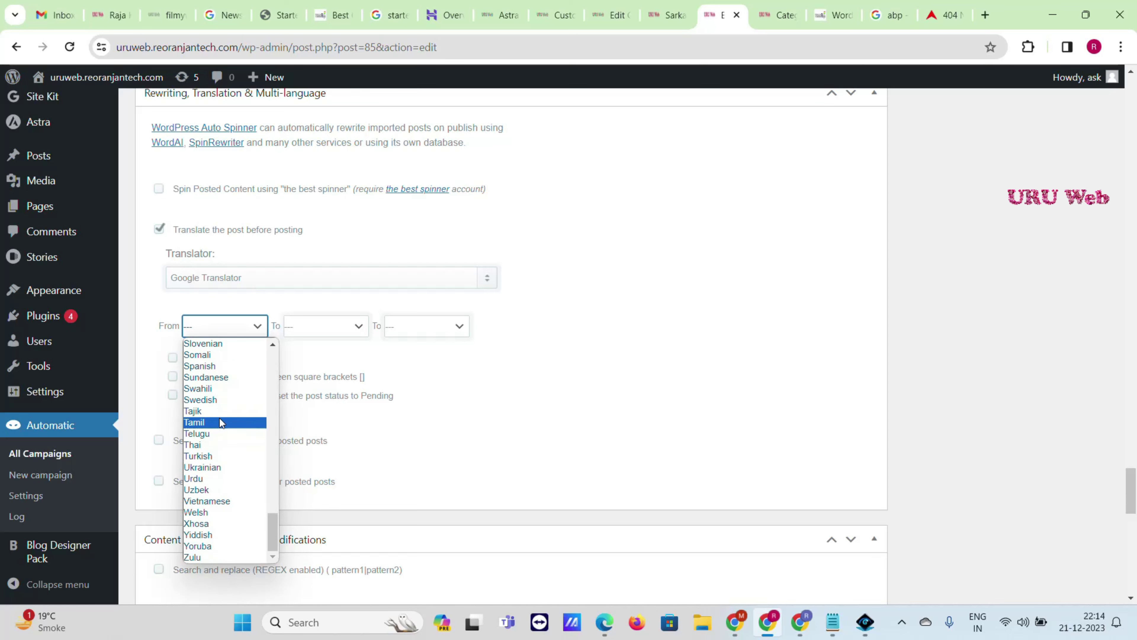
pyautogui.scroll(16, 215, 408)
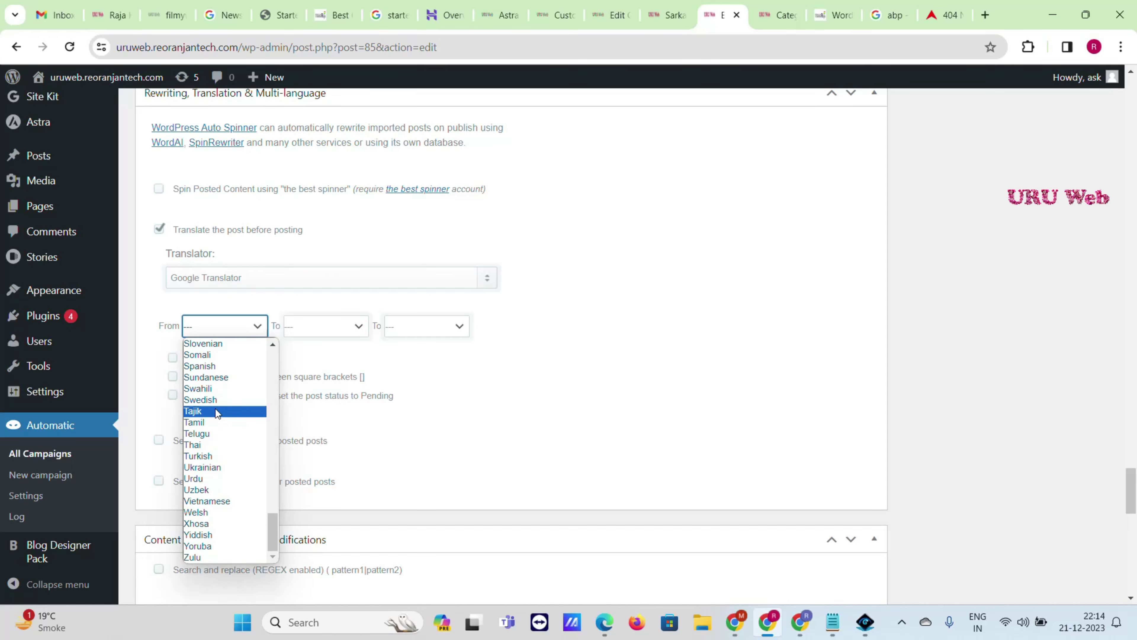
pyautogui.click(215, 340)
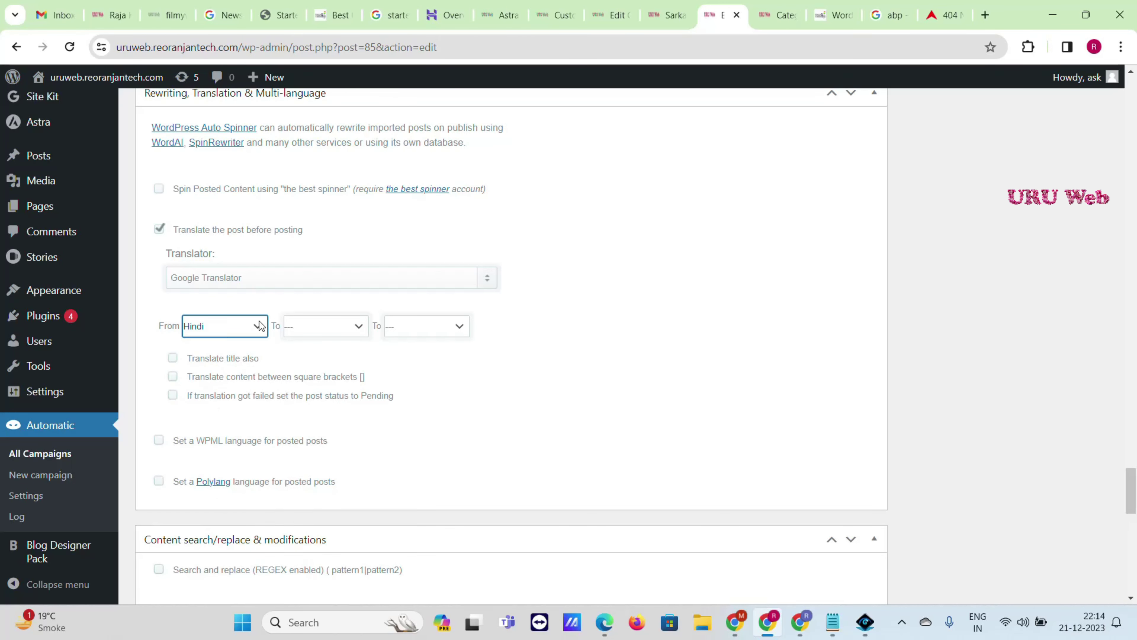
# - Set the translation targets to Chichewa first, then Hindi
pyautogui.click(293, 336)
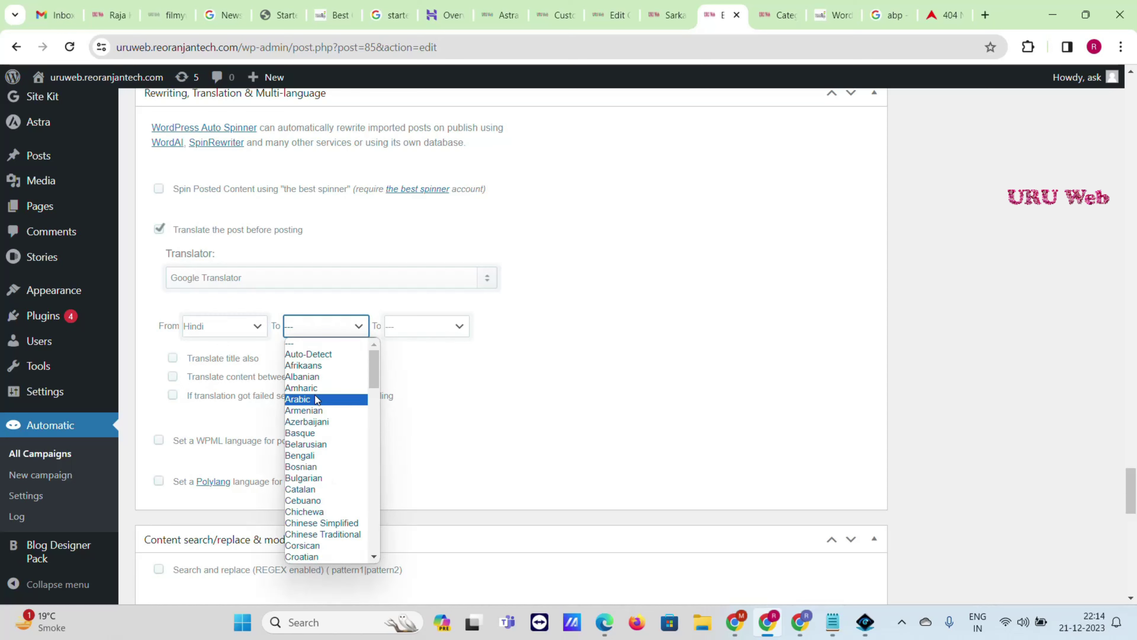
pyautogui.scroll(-13, 316, 368)
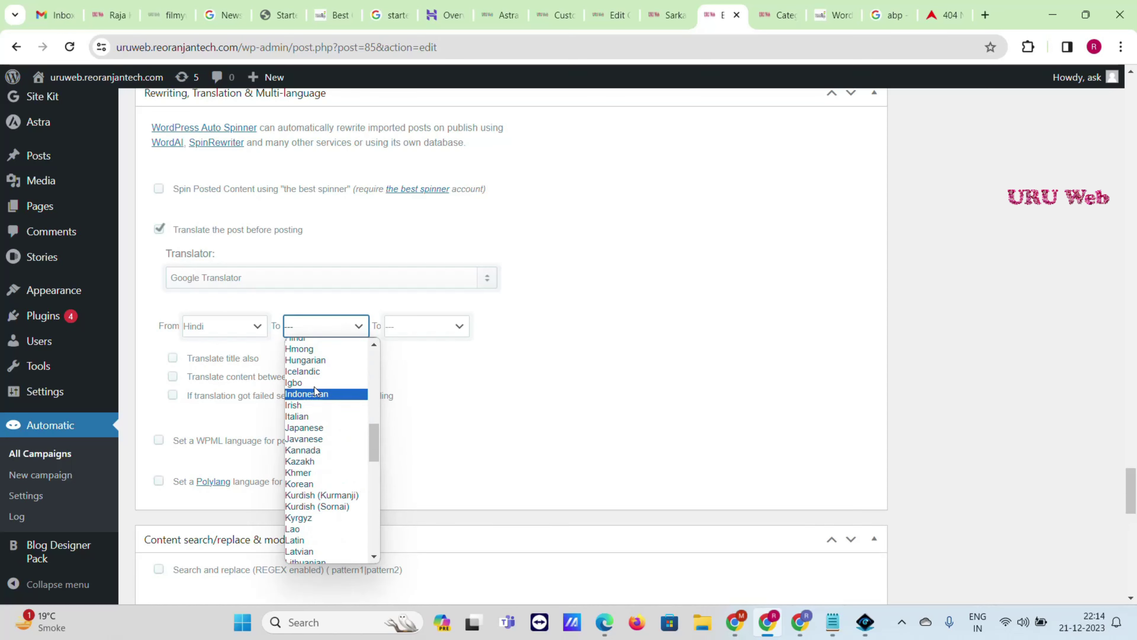
pyautogui.scroll(9, 316, 404)
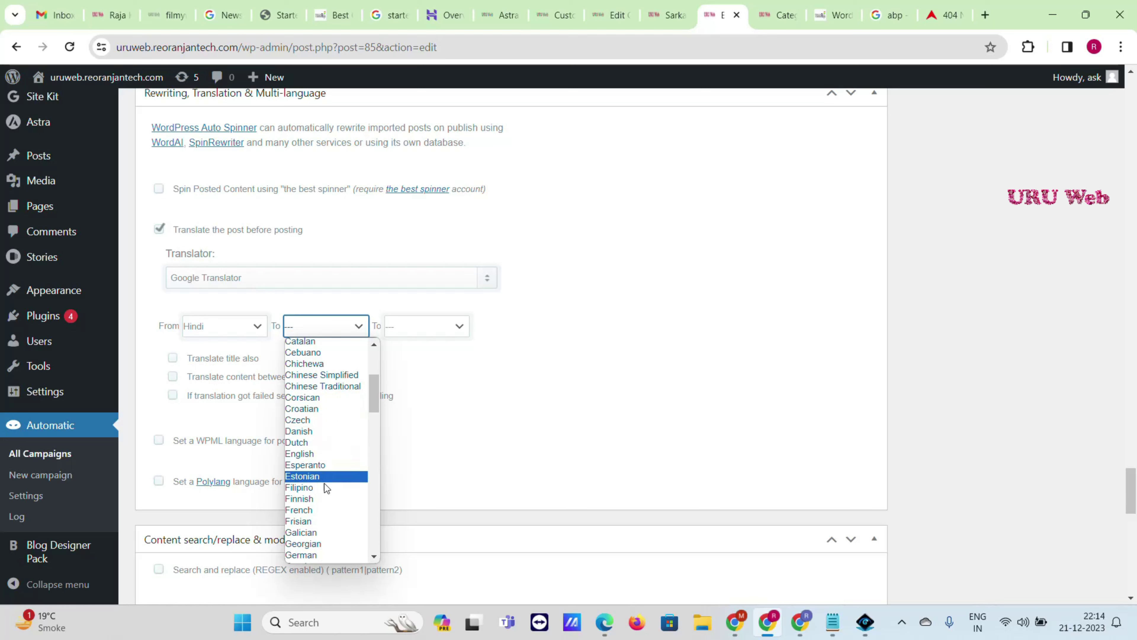
pyautogui.click(320, 455)
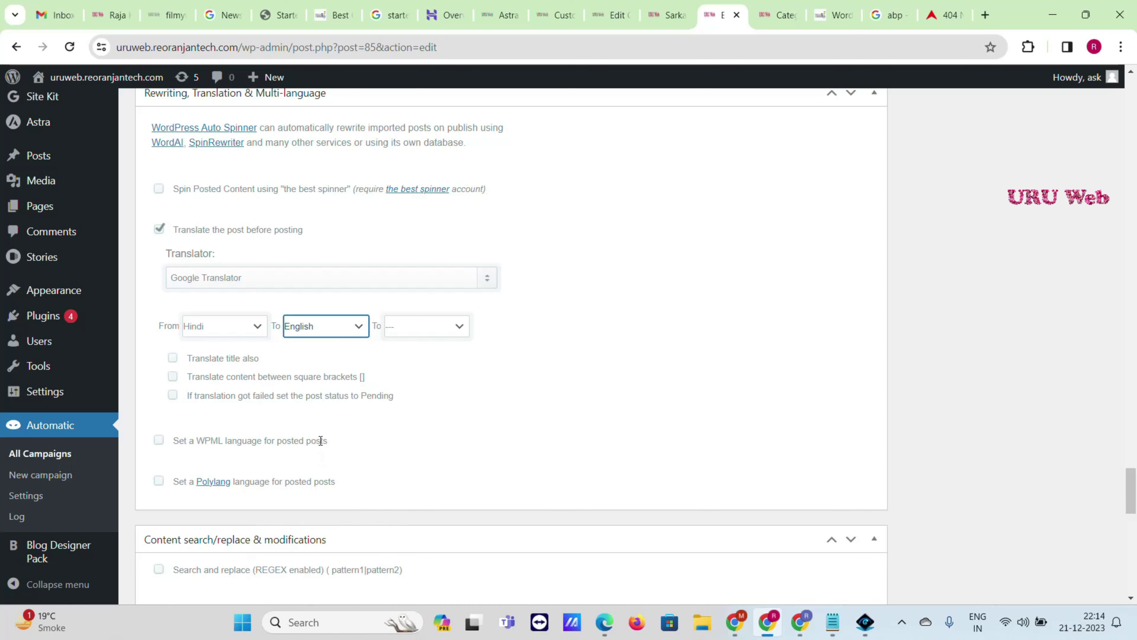
pyautogui.click(460, 334)
pyautogui.scroll(-10, 423, 440)
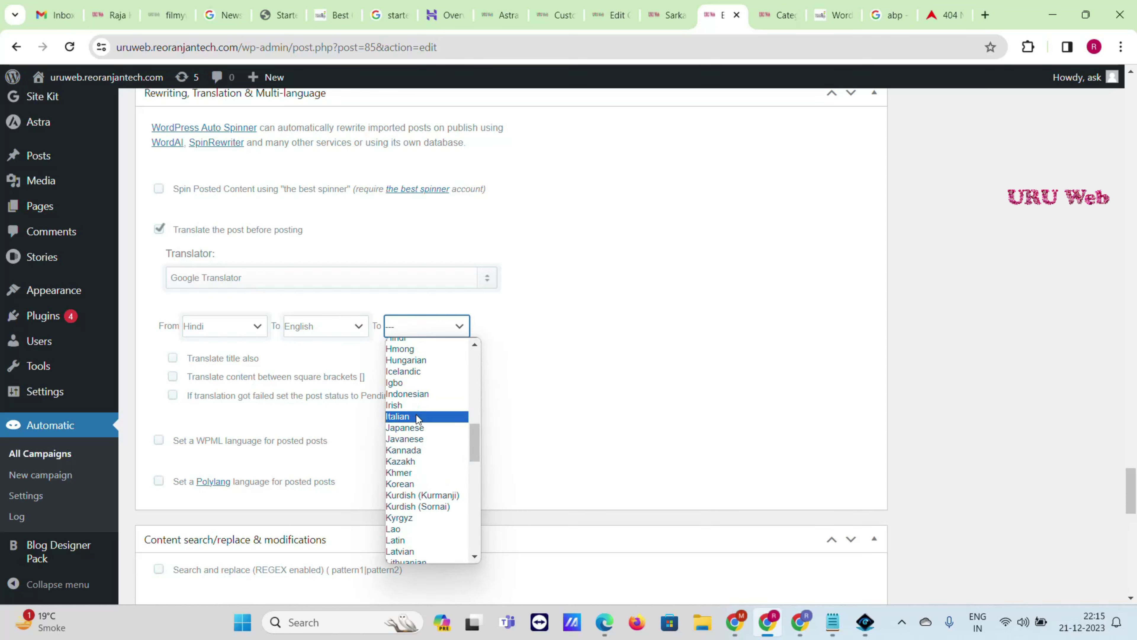
pyautogui.scroll(5, 415, 389)
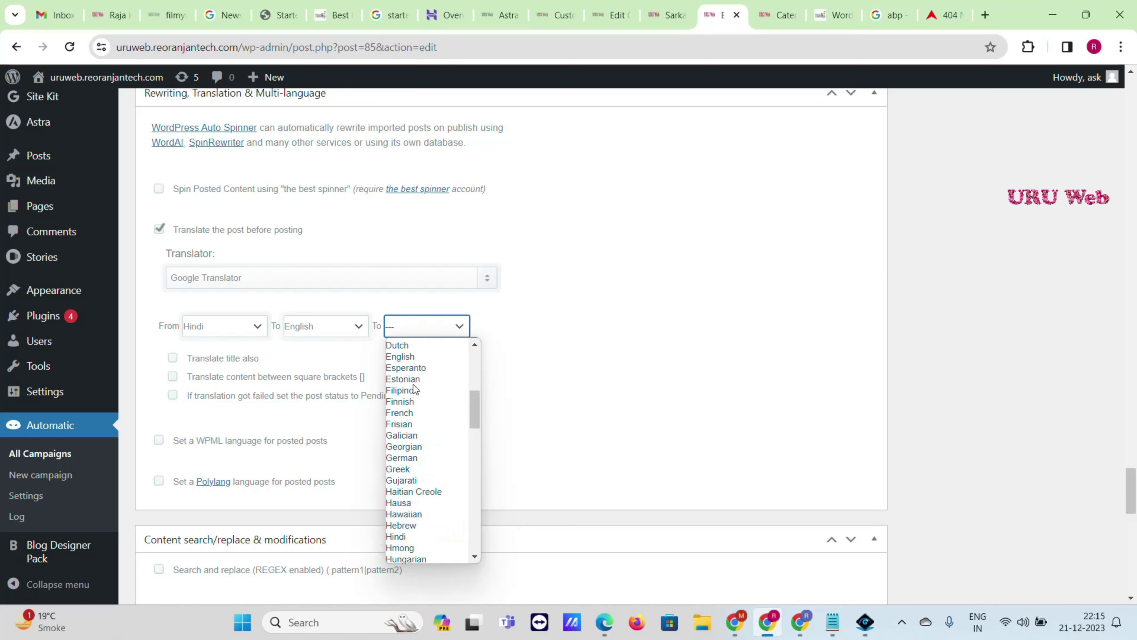
pyautogui.scroll(8, 414, 388)
pyautogui.click(341, 418)
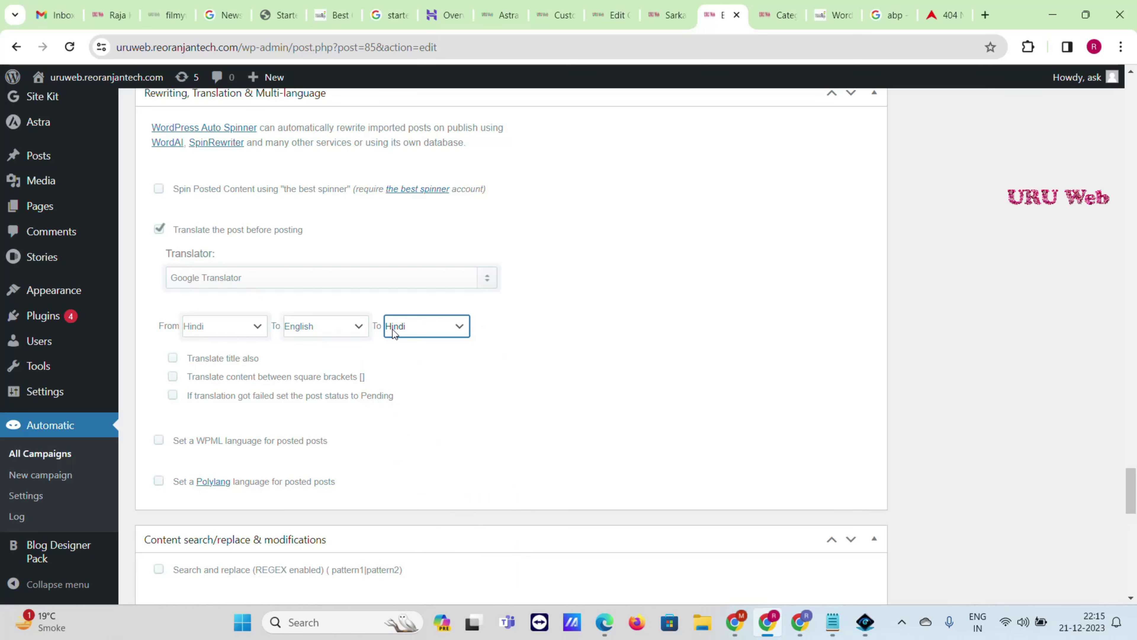
pyautogui.click(355, 334)
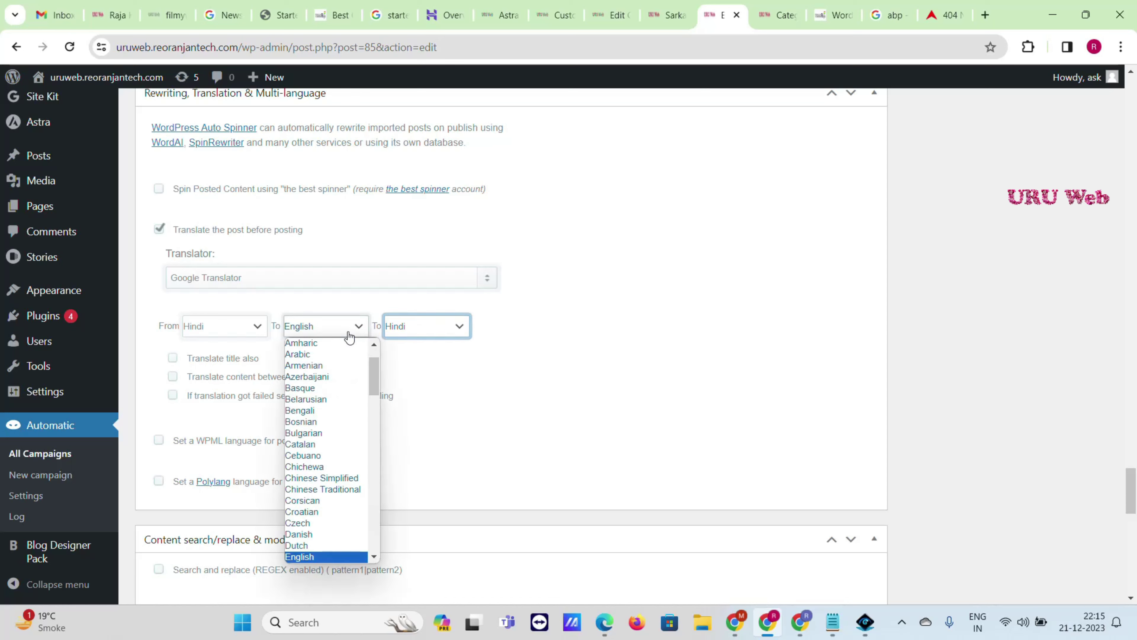
pyautogui.click(323, 471)
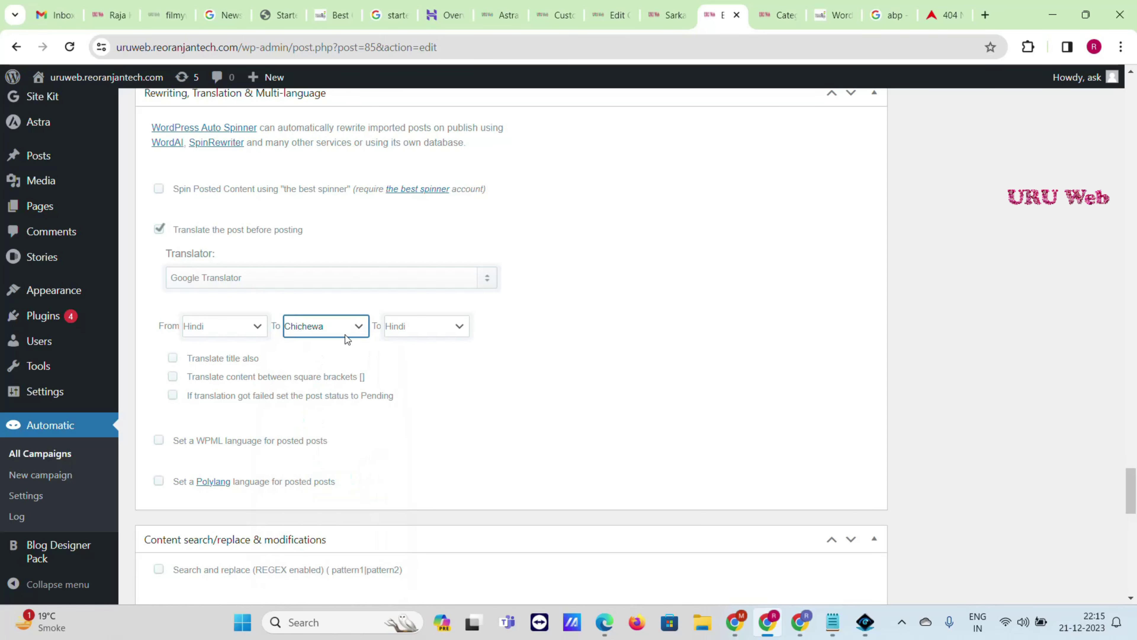
# - Update the Sports campaign to save its translation settings
pyautogui.scroll(15, 716, 315)
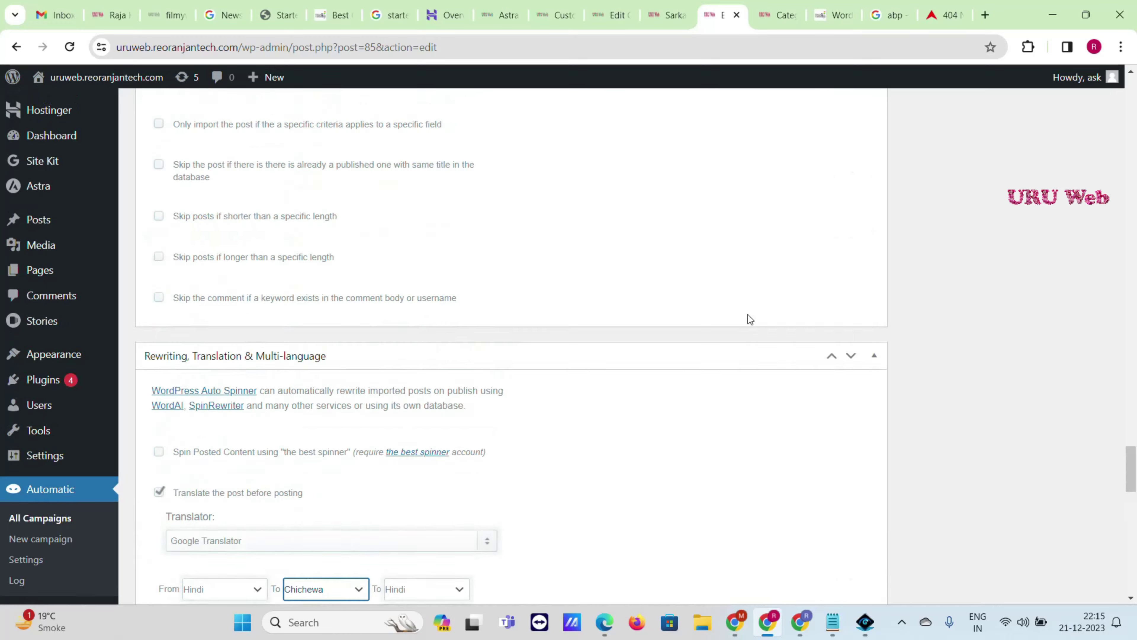
pyautogui.scroll(15, 1024, 224)
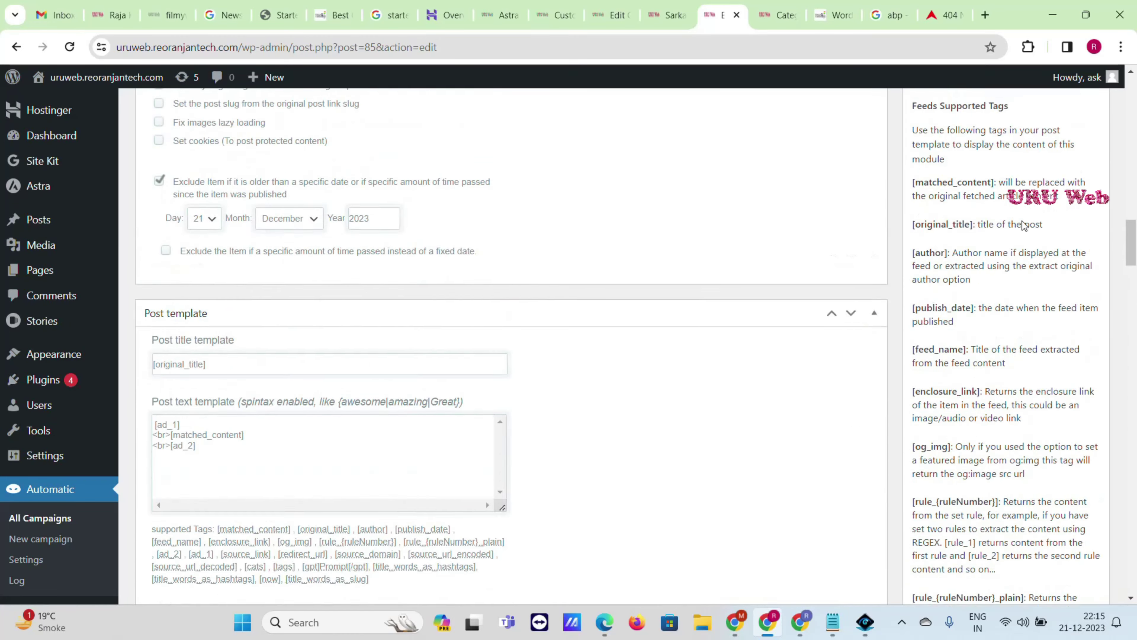
pyautogui.scroll(3, 1022, 219)
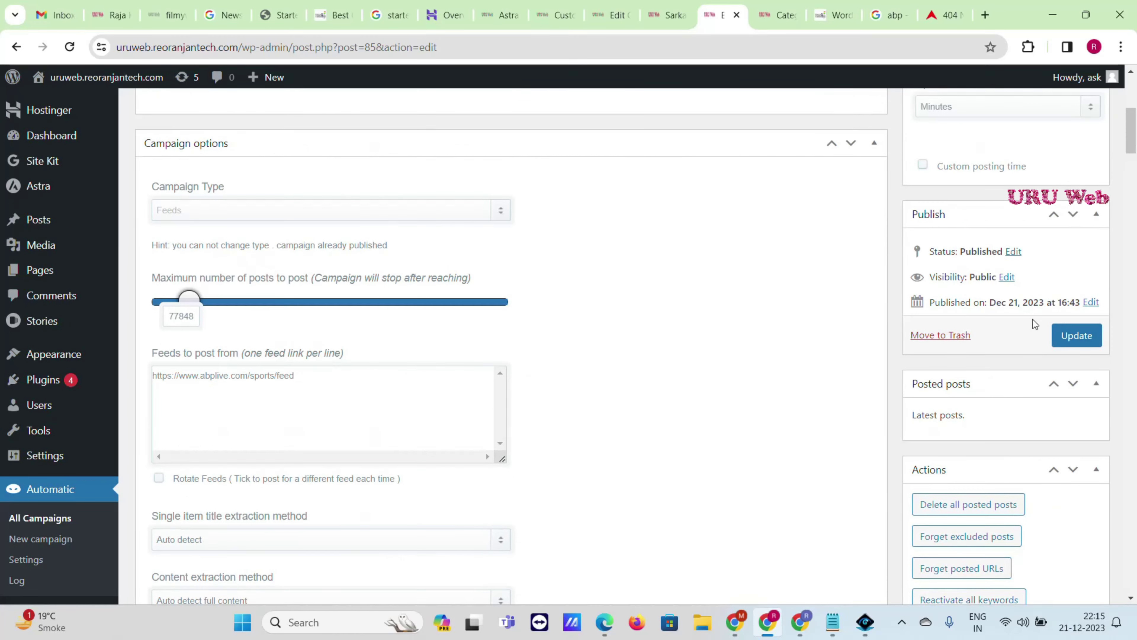
pyautogui.click(1077, 335)
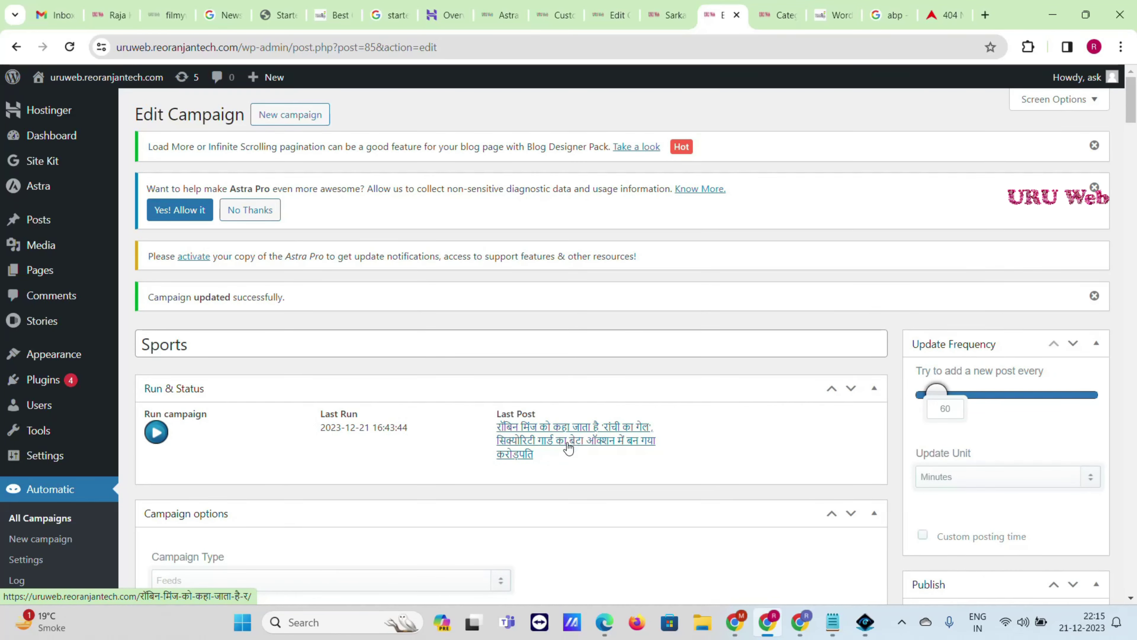
# - Open the campaign's Last Post link in a new browser tab
pyautogui.rightClick(568, 443)
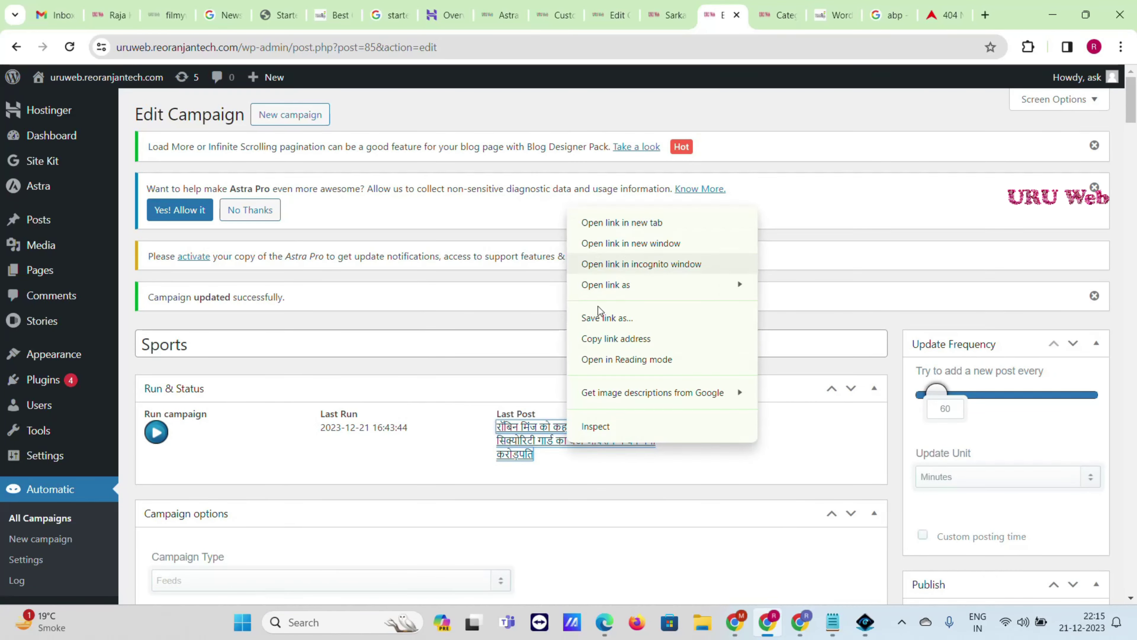
pyautogui.click(618, 223)
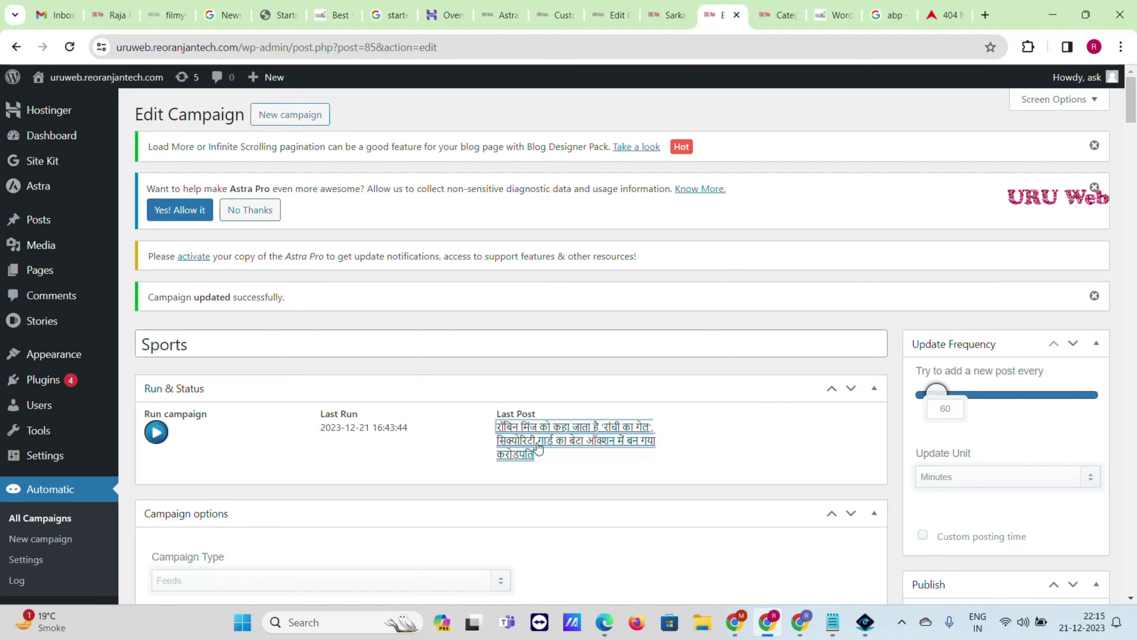
pyautogui.rightClick(539, 448)
pyautogui.click(623, 213)
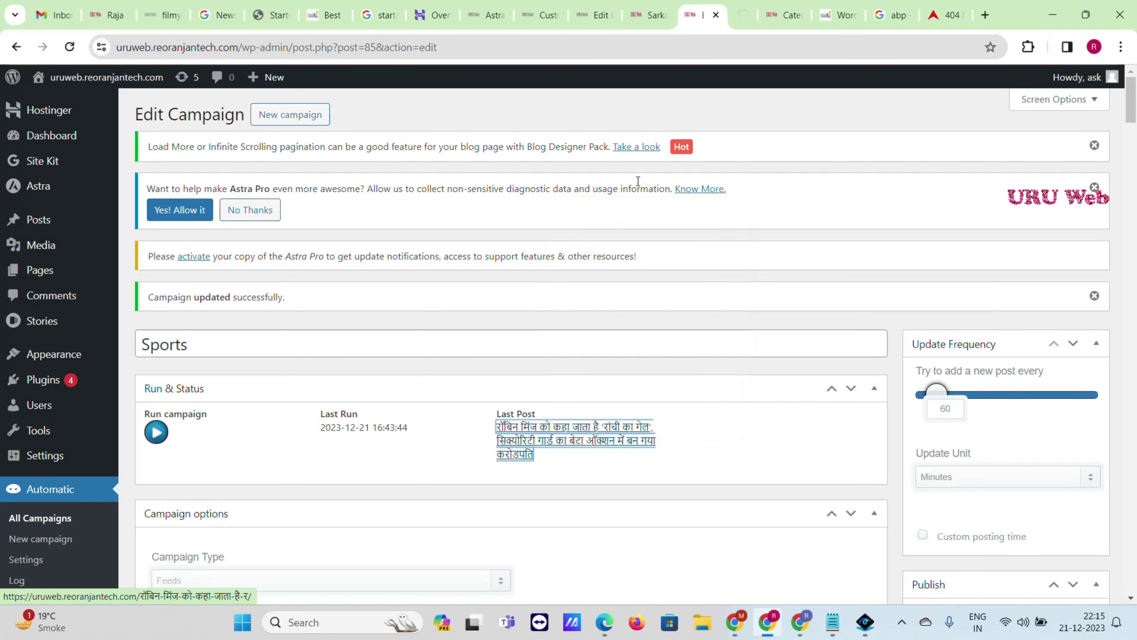
pyautogui.hotkey('ctrl', 'Tab')
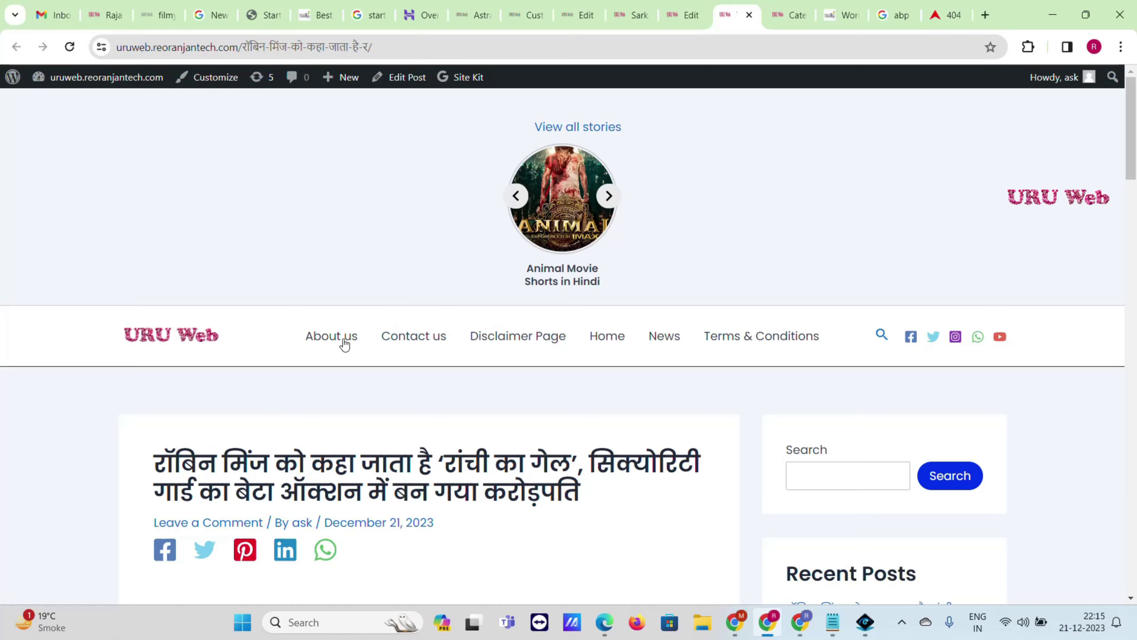
pyautogui.scroll(-5, 263, 404)
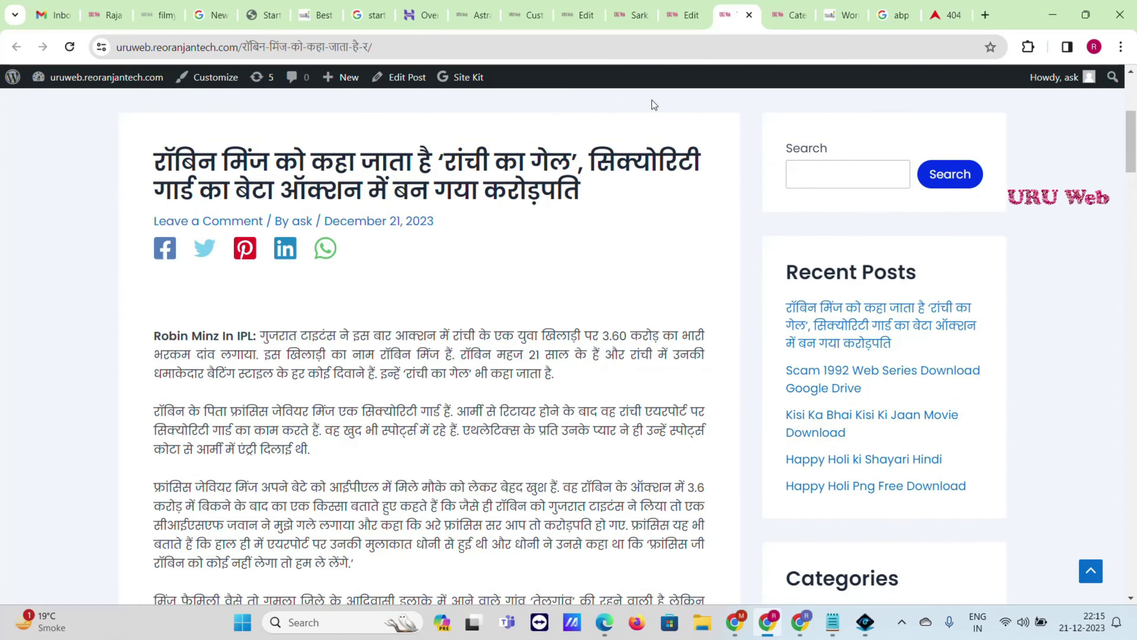
pyautogui.scroll(-15, 516, 210)
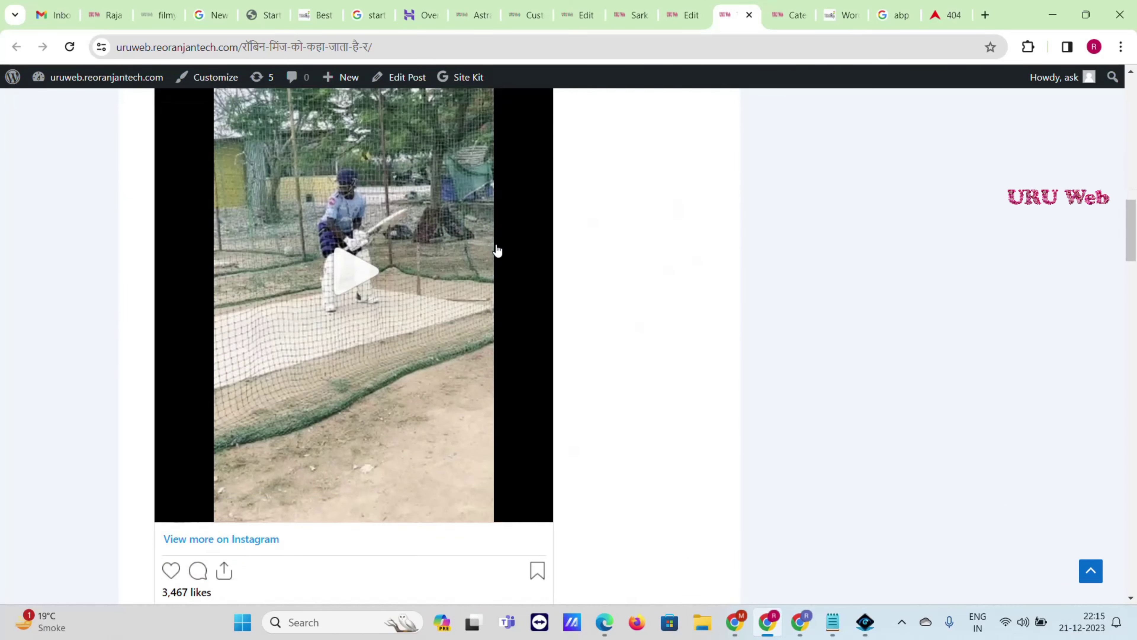
pyautogui.scroll(-3, 498, 250)
pyautogui.scroll(4, 495, 250)
pyautogui.scroll(-3, 495, 249)
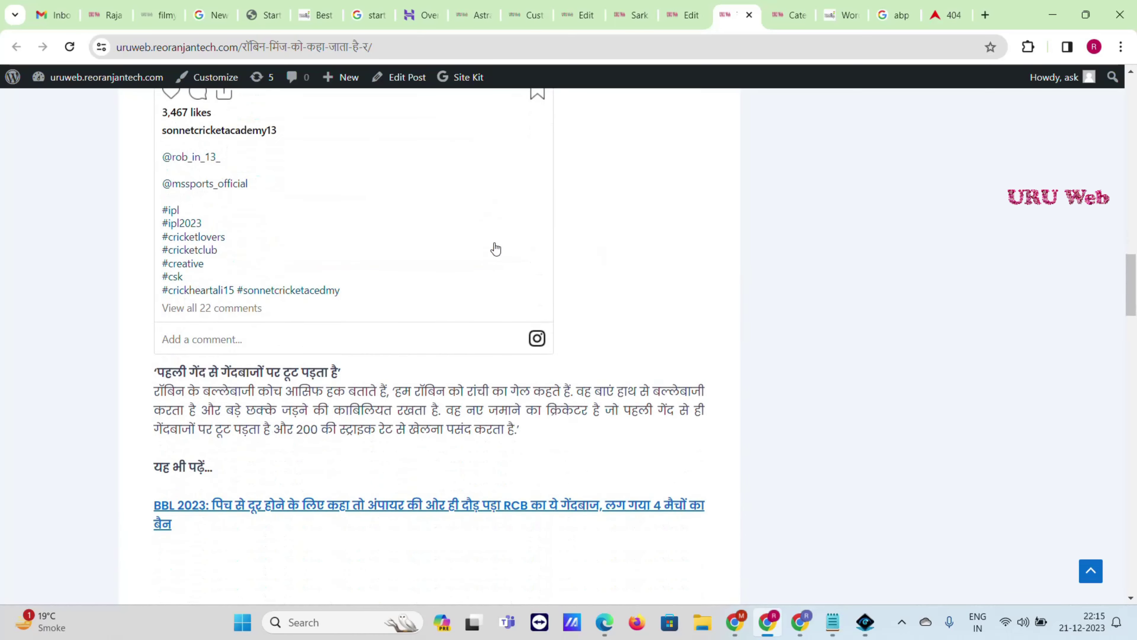
pyautogui.scroll(-3, 495, 249)
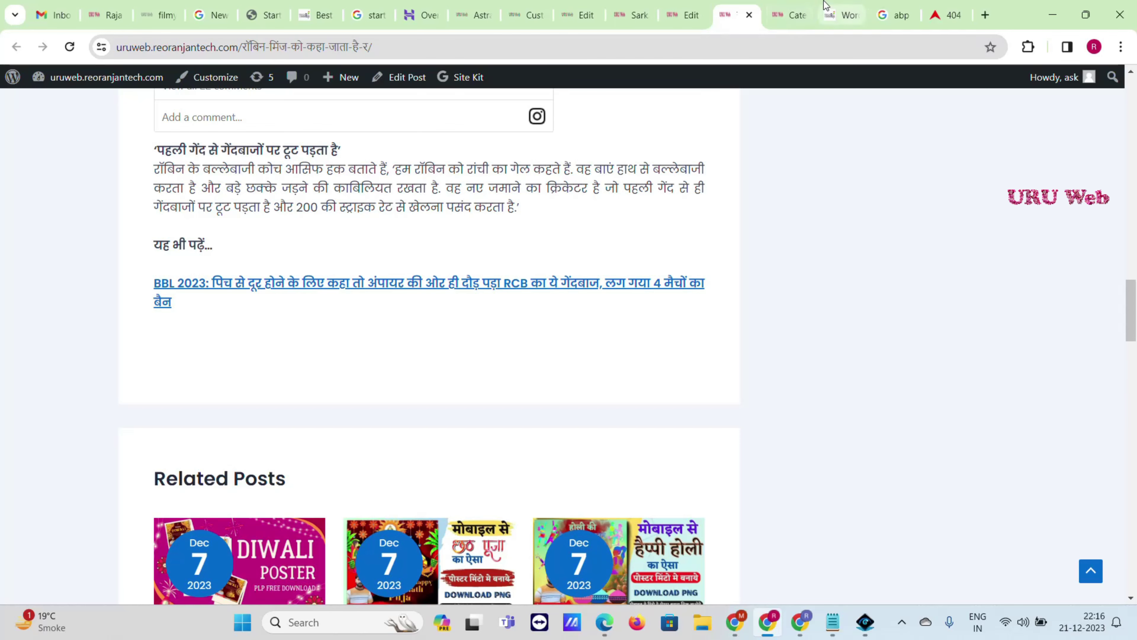
pyautogui.click(693, 6)
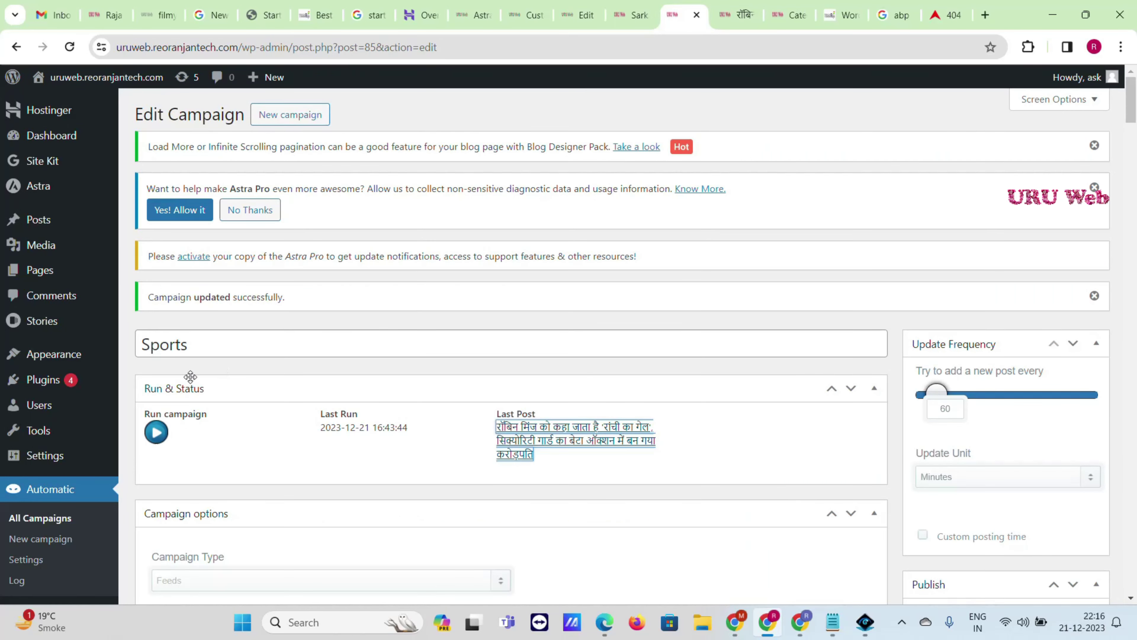
# - From All Campaigns, duplicate Sports as a Sports-Copy draft and open the News draft for editing
pyautogui.click(46, 520)
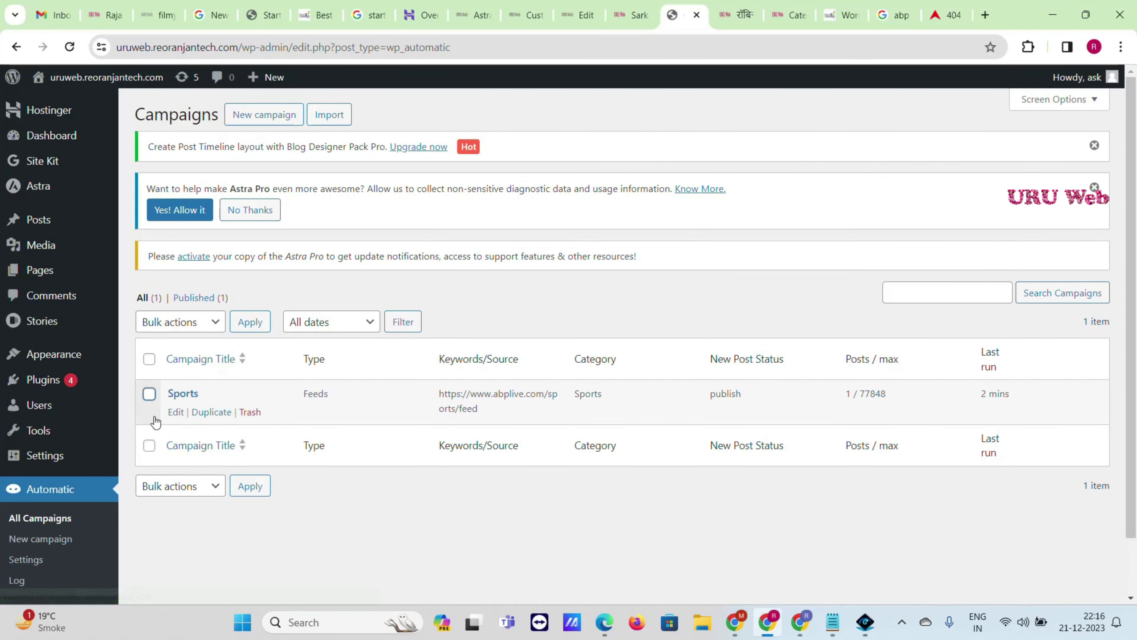
pyautogui.click(211, 412)
pyautogui.click(632, 180)
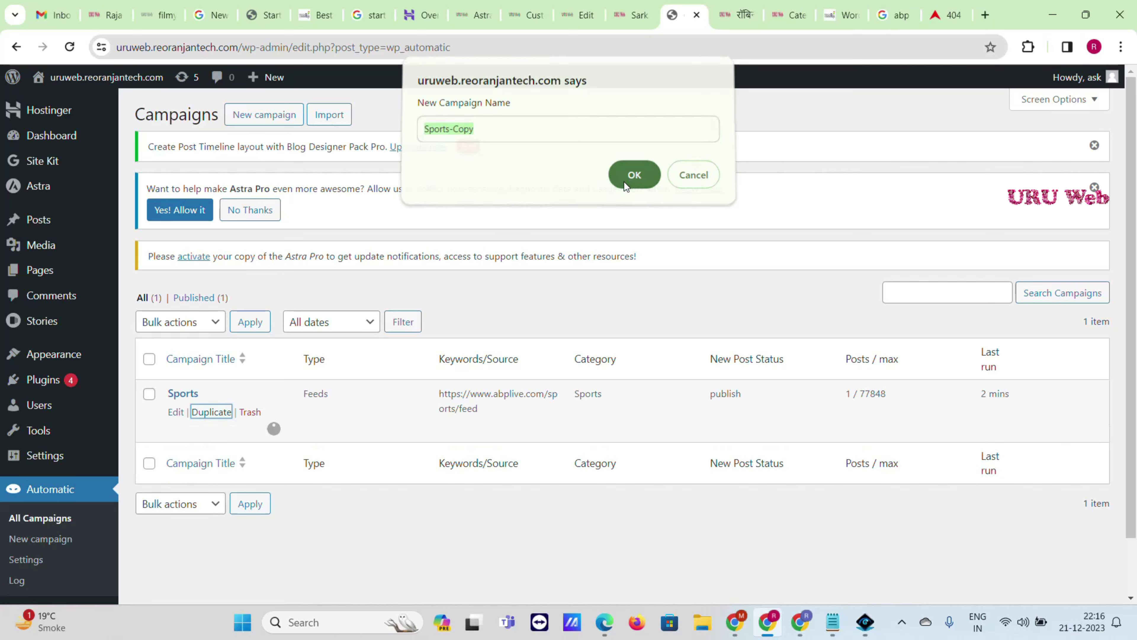
pyautogui.click(695, 156)
pyautogui.scroll(-1, 208, 386)
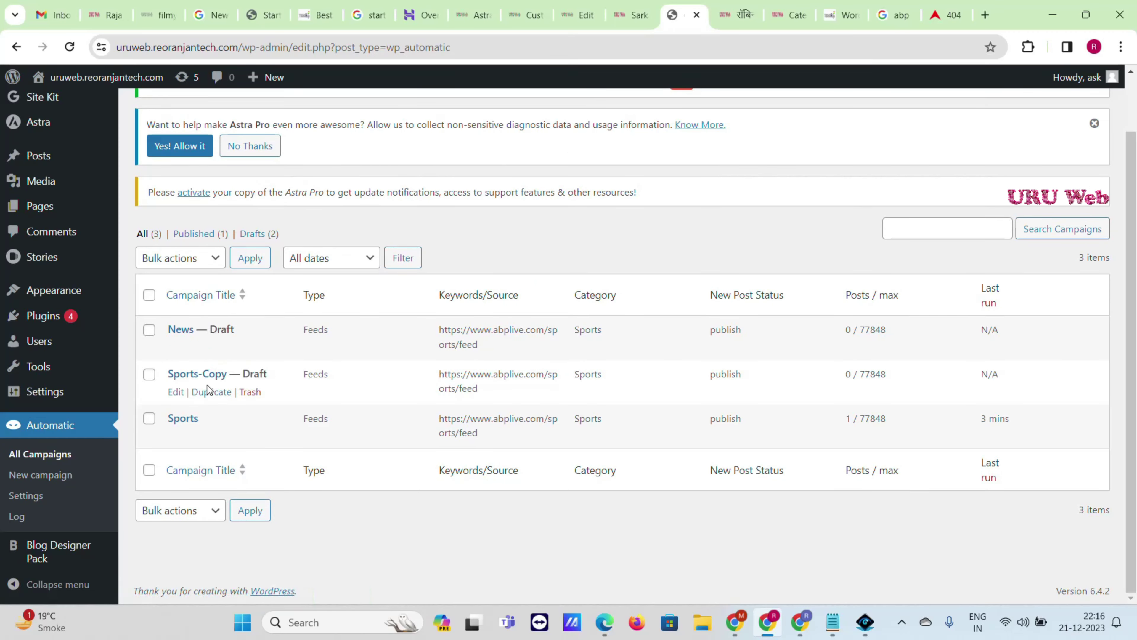
pyautogui.click(177, 352)
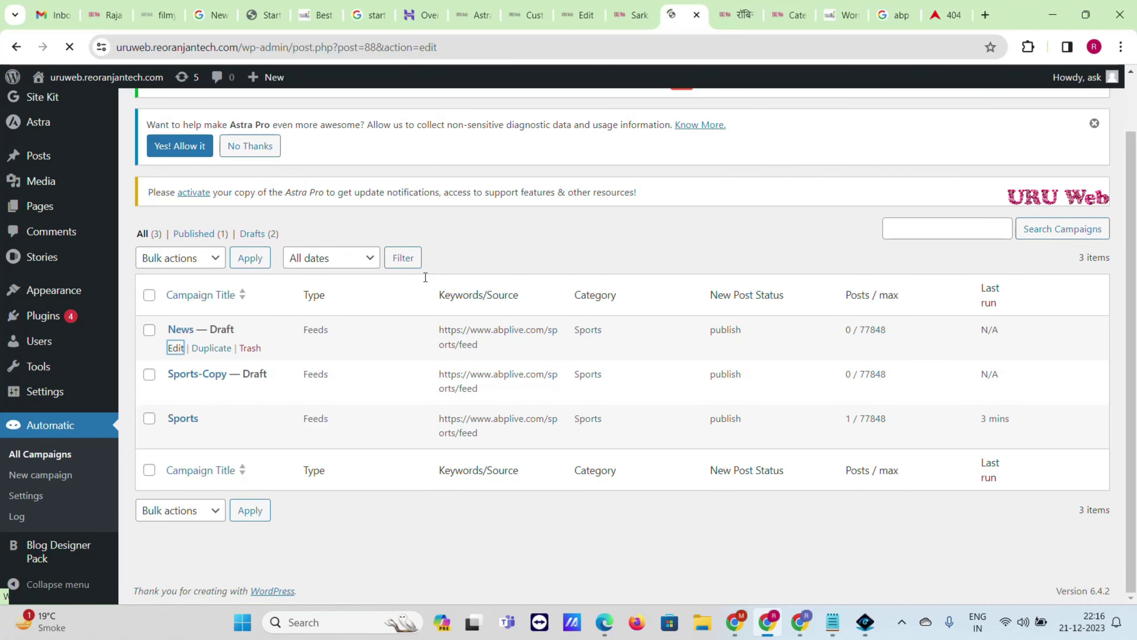
# - Rename the draft campaign's title from News to 'World News'
pyautogui.click(961, 18)
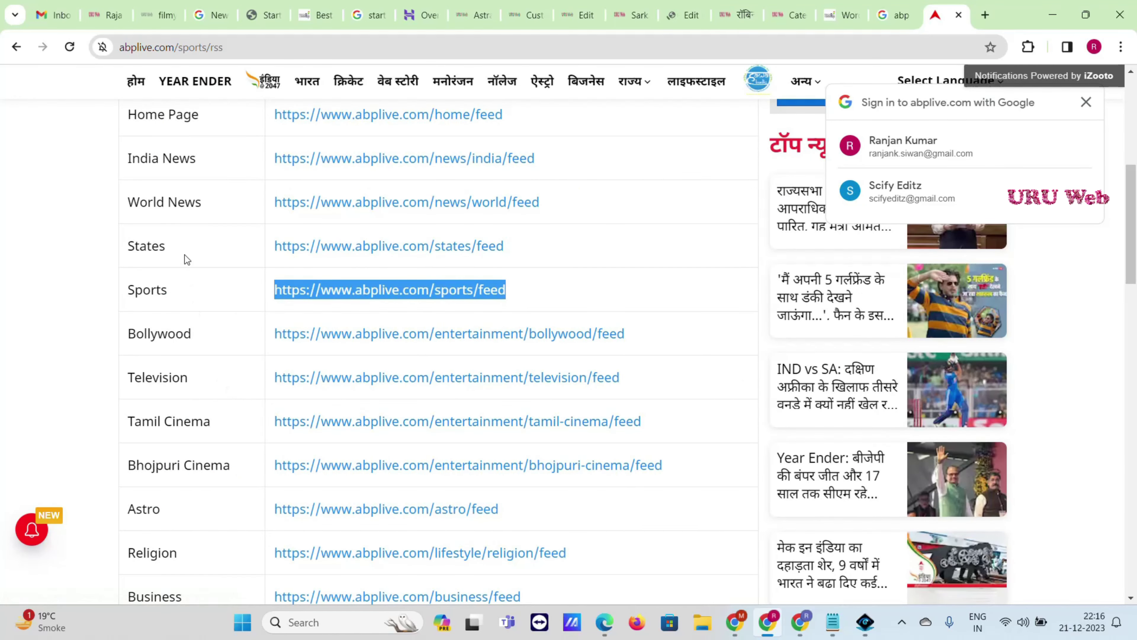
pyautogui.moveTo(201, 202); pyautogui.dragTo(126, 203)
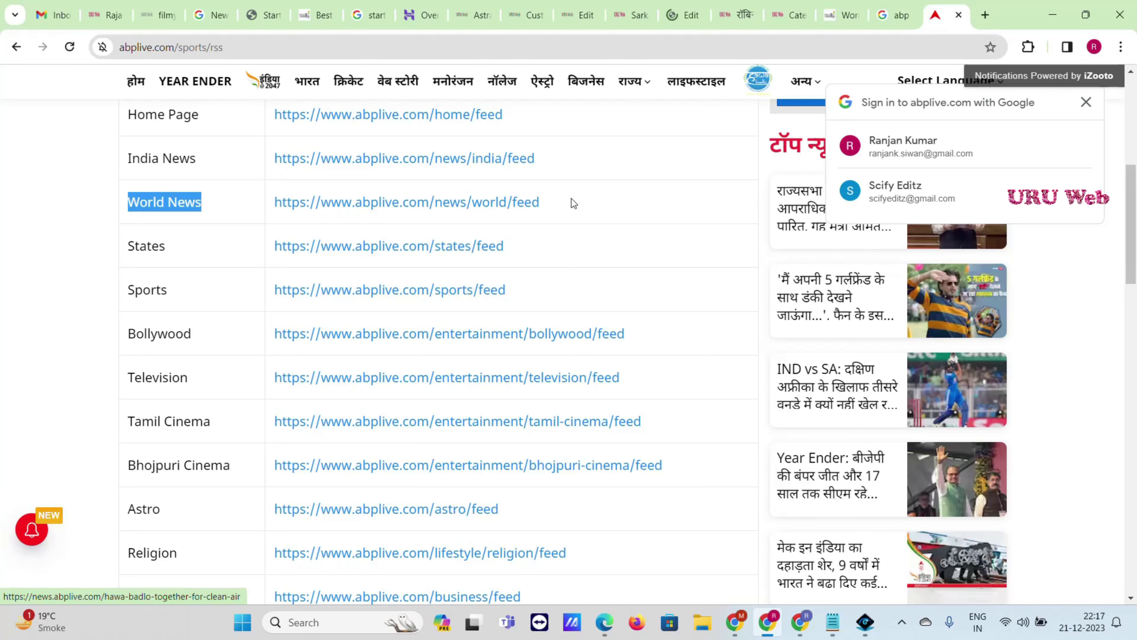
pyautogui.click(688, 14)
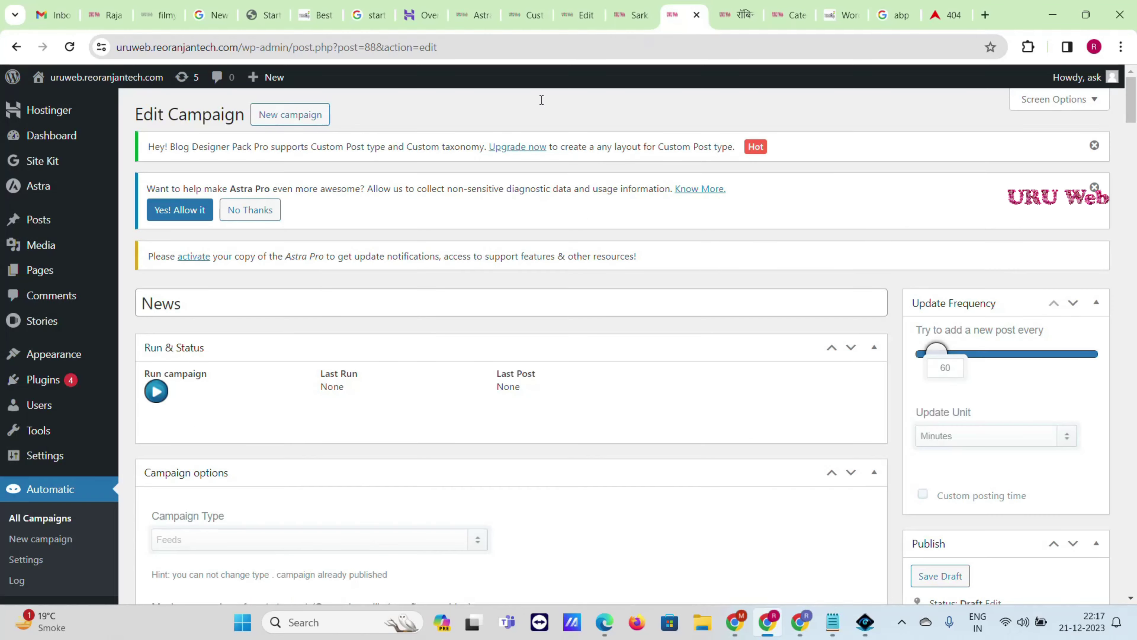
pyautogui.scroll(-7, 237, 425)
pyautogui.scroll(4, 240, 267)
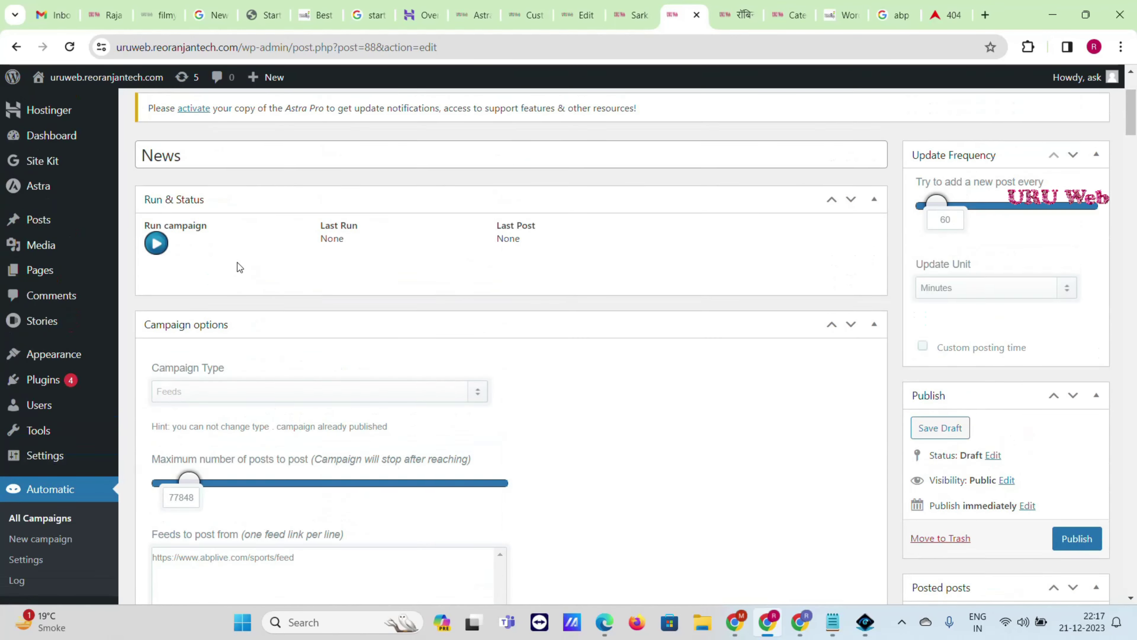
pyautogui.doubleClick(210, 152)
pyautogui.write('World News')
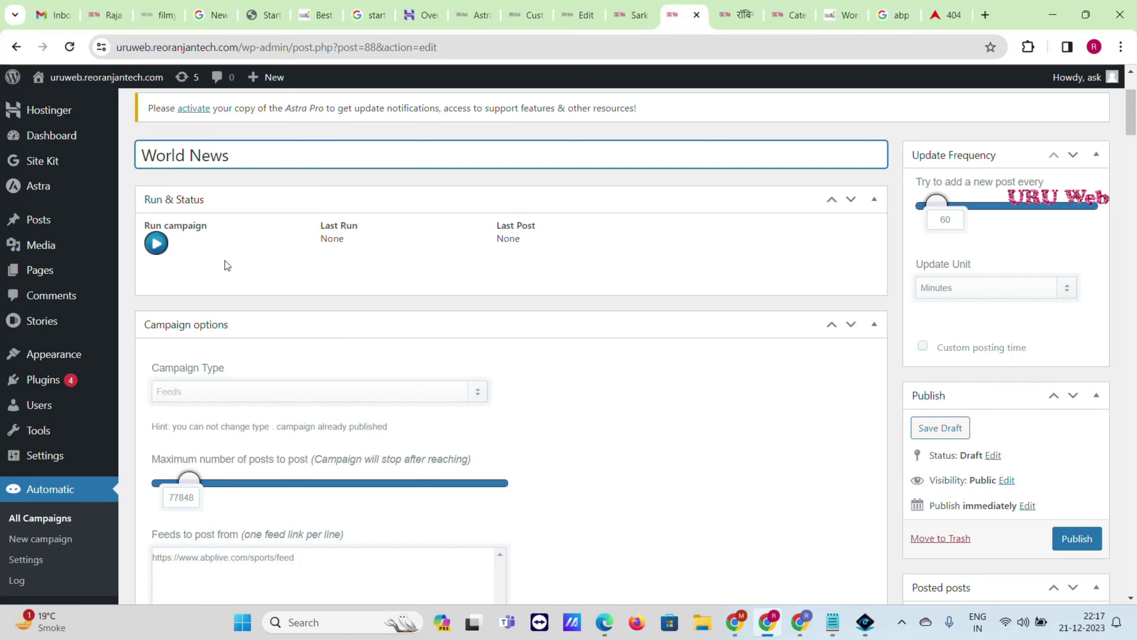
pyautogui.scroll(-5, 225, 261)
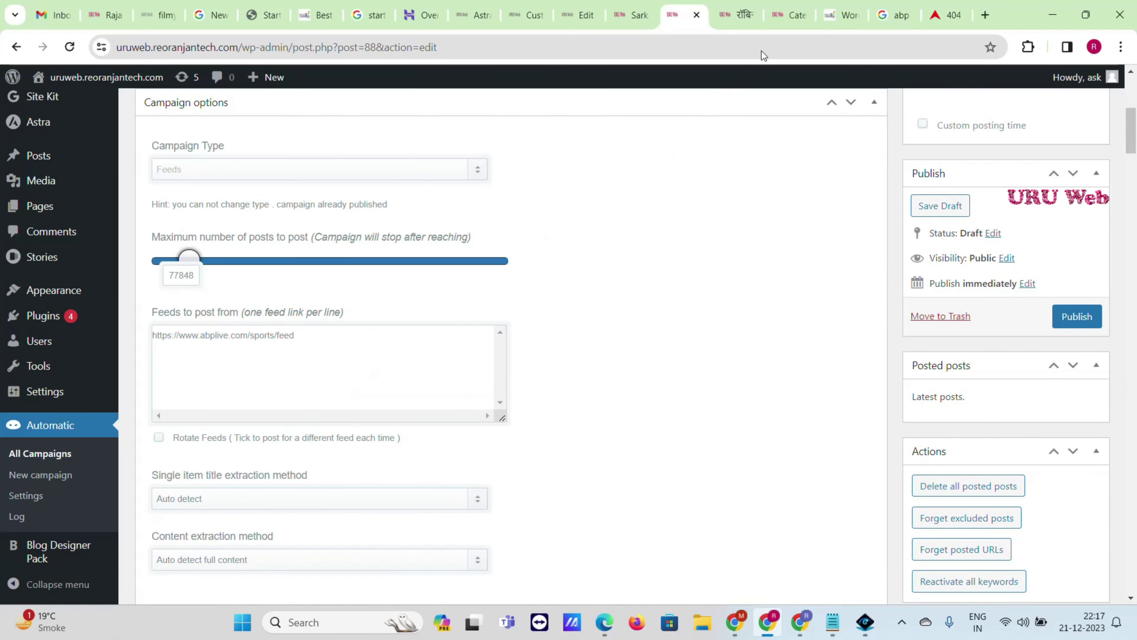
pyautogui.click(844, 15)
pyautogui.click(944, 8)
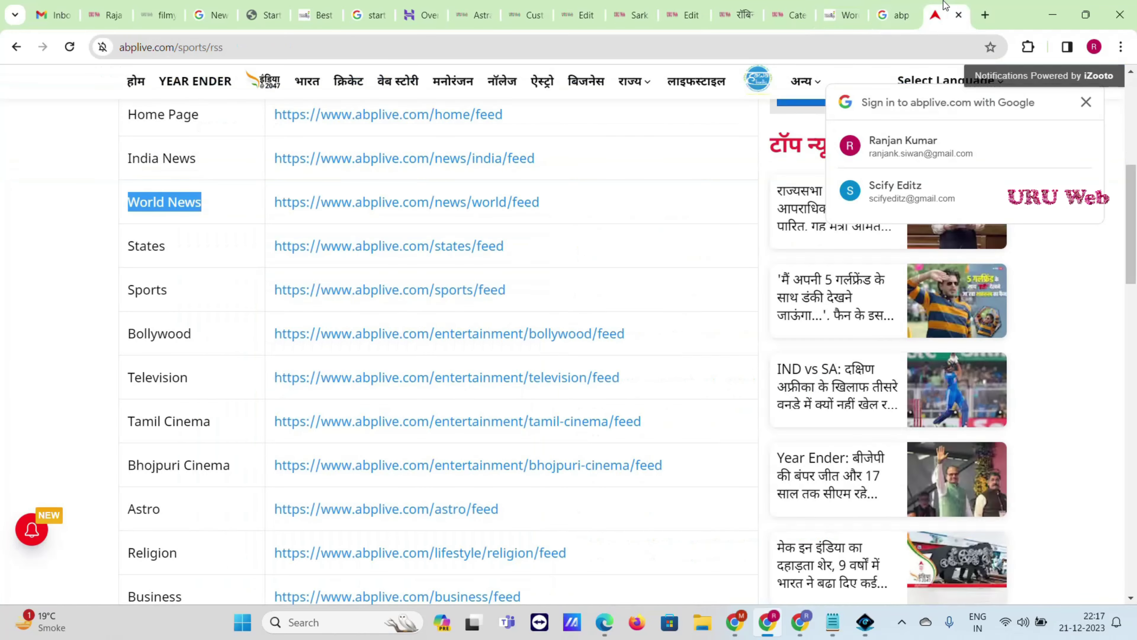
pyautogui.click(685, 15)
pyautogui.tripleClick(326, 336)
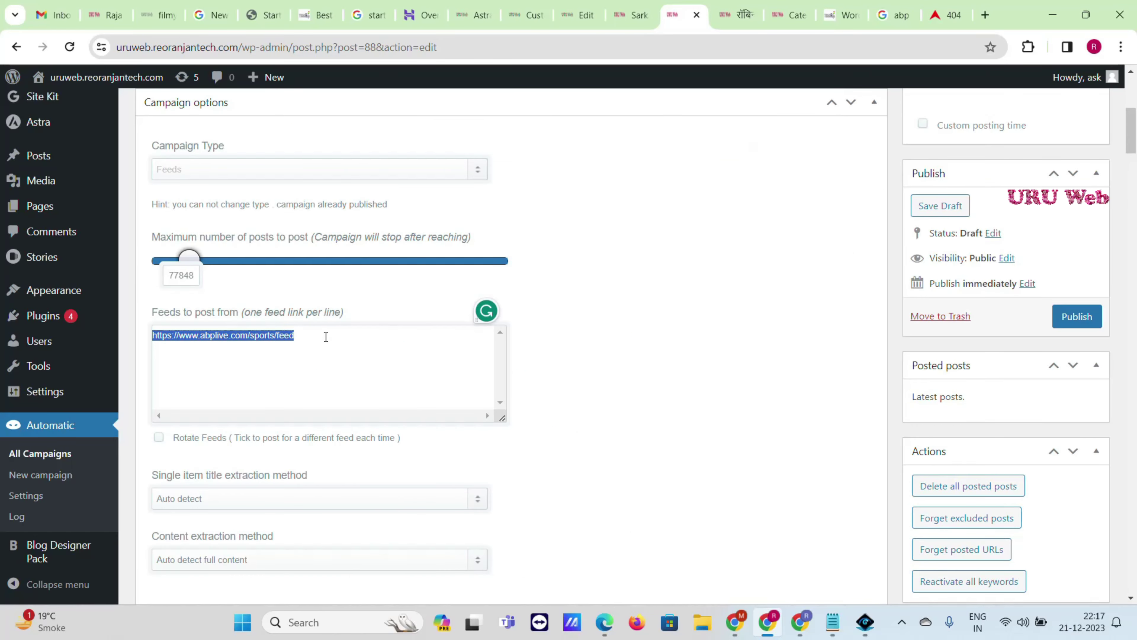
pyautogui.write('https://www.abplive.com/news/world/feed')
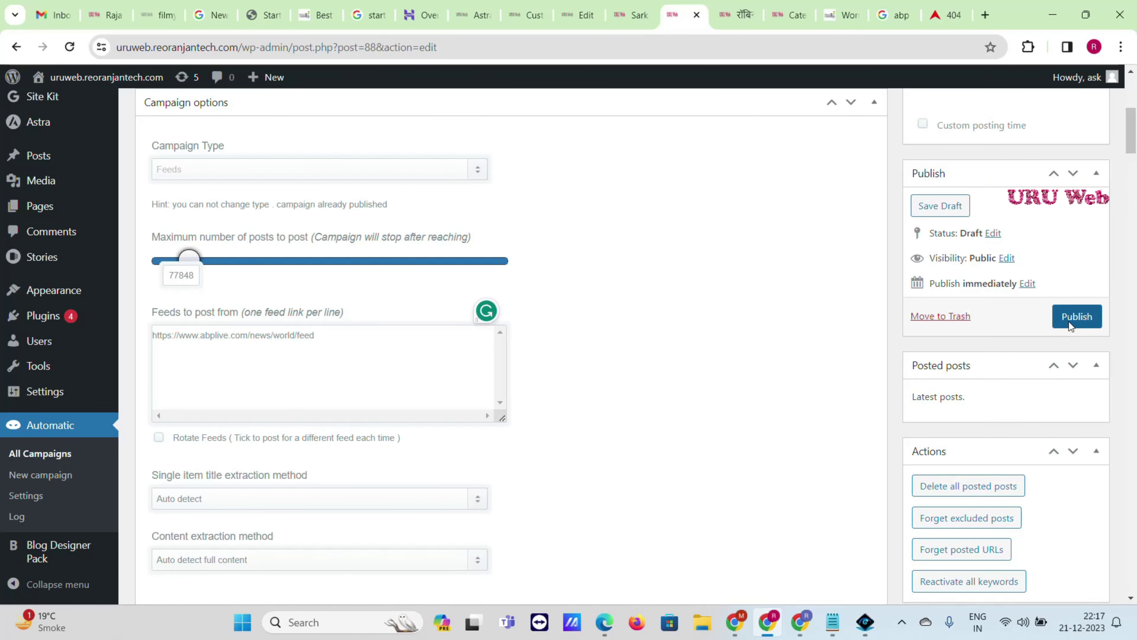
pyautogui.click(1072, 326)
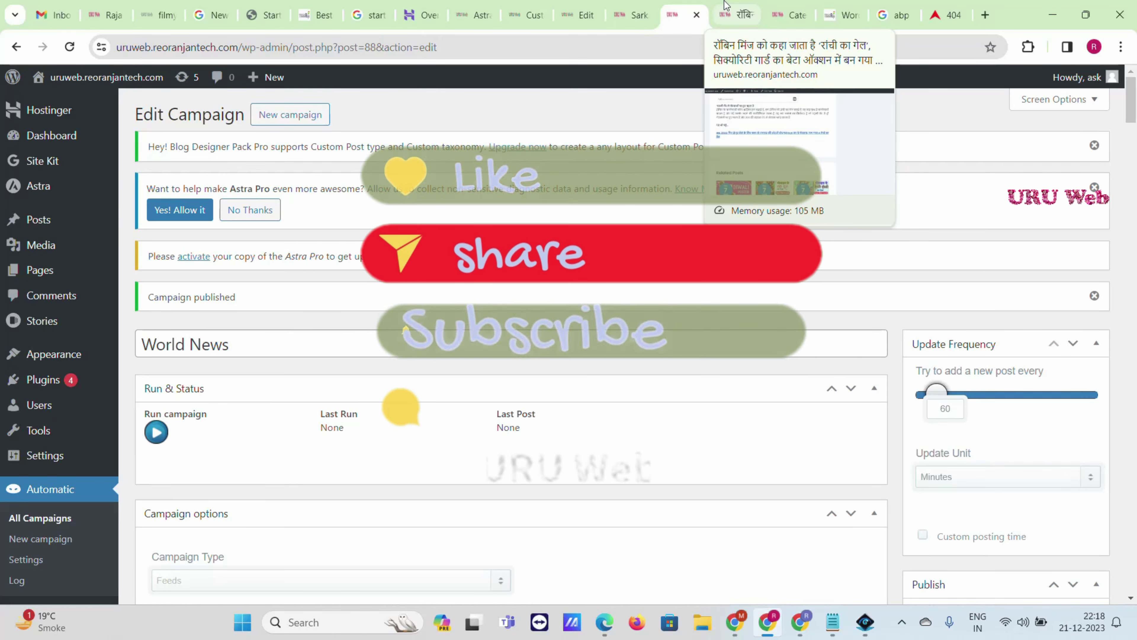
pyautogui.click(725, 3)
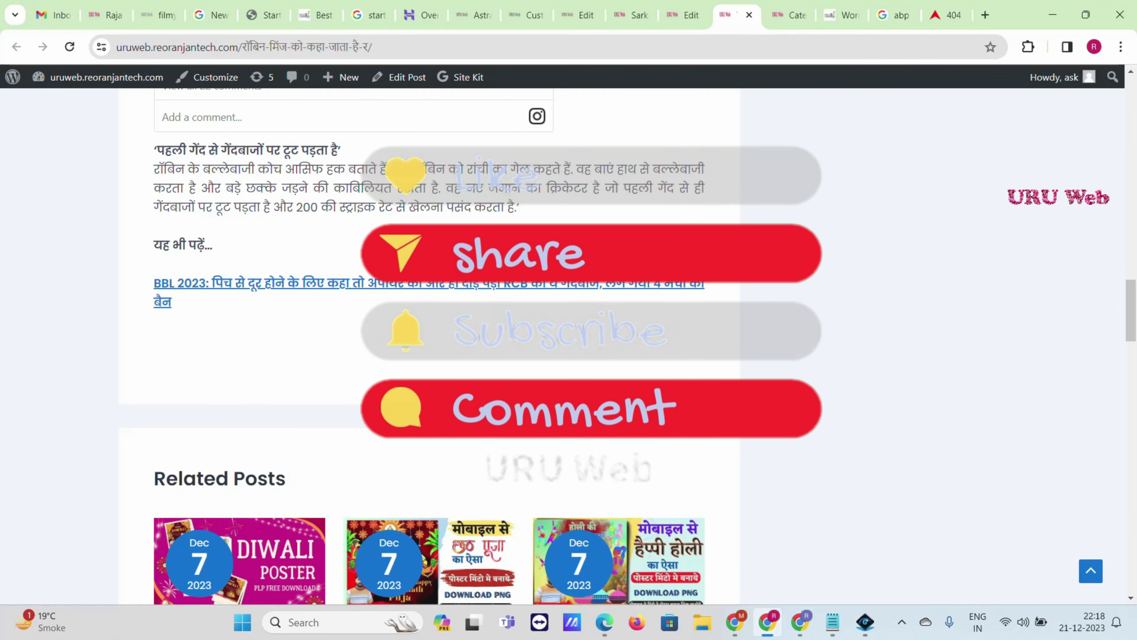